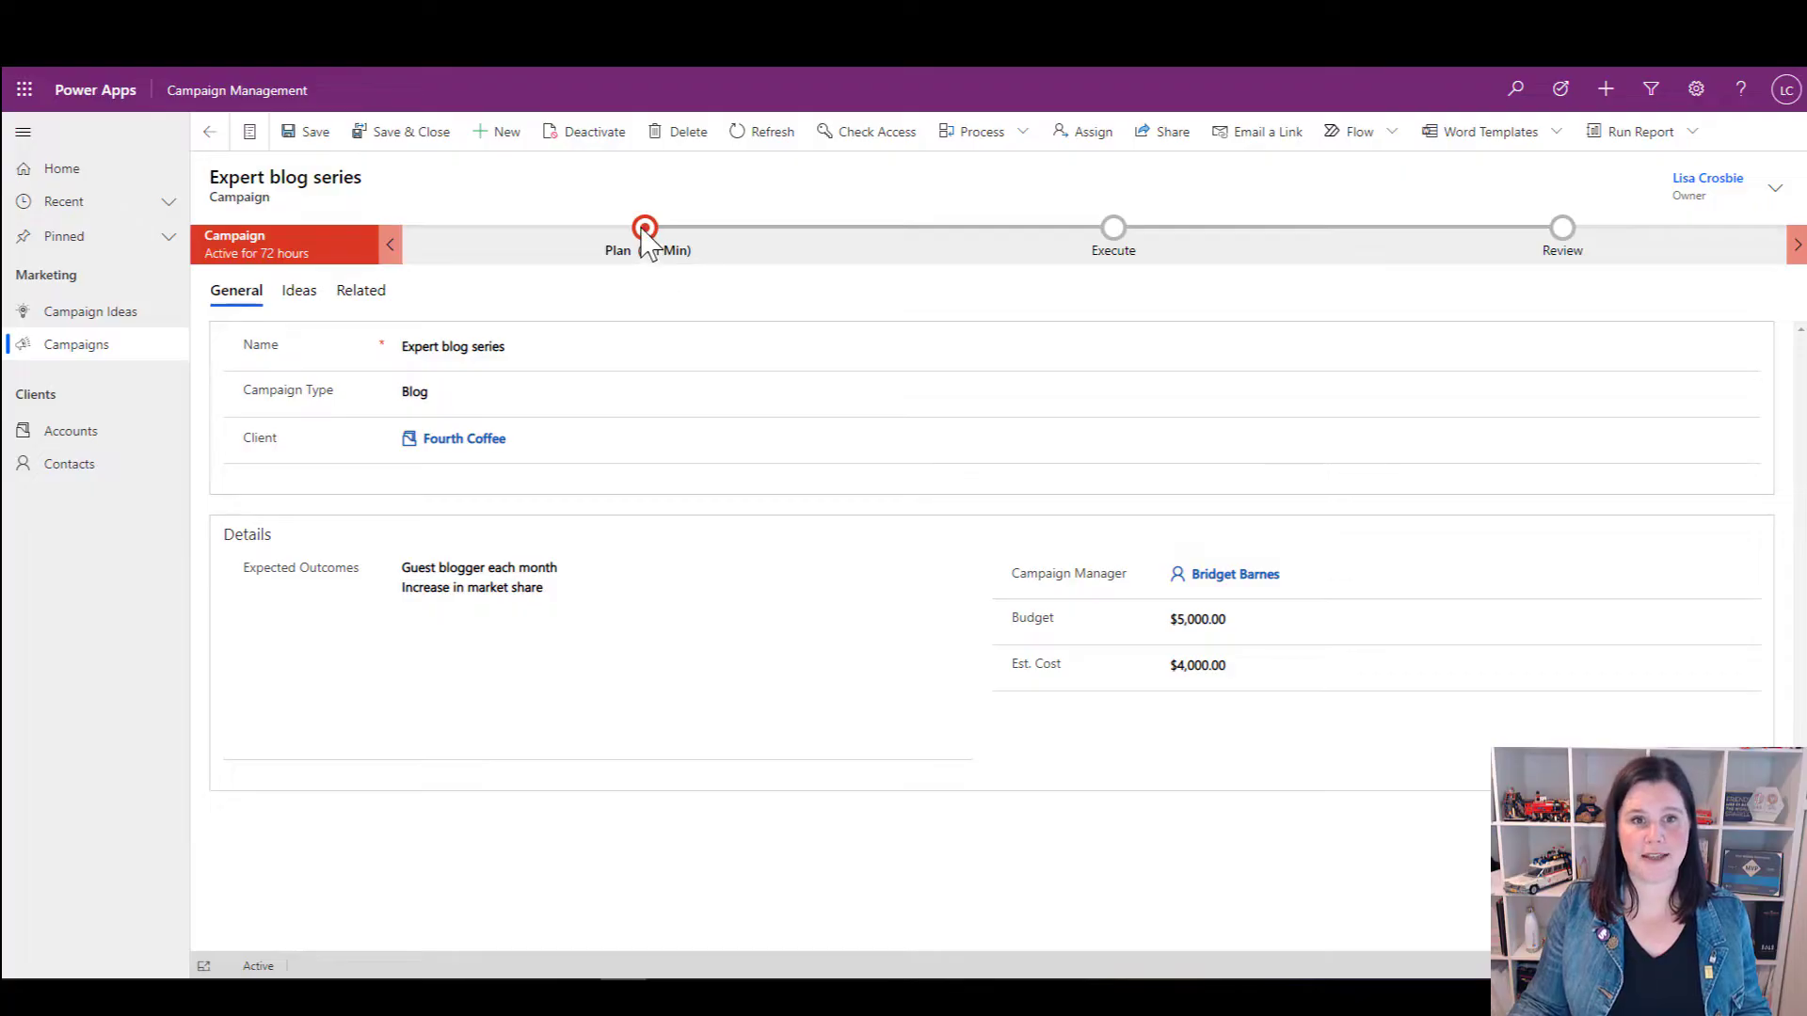
Advance the Expert blog series campaign from the Plan stage through the Execute stage of its business process
click(644, 233)
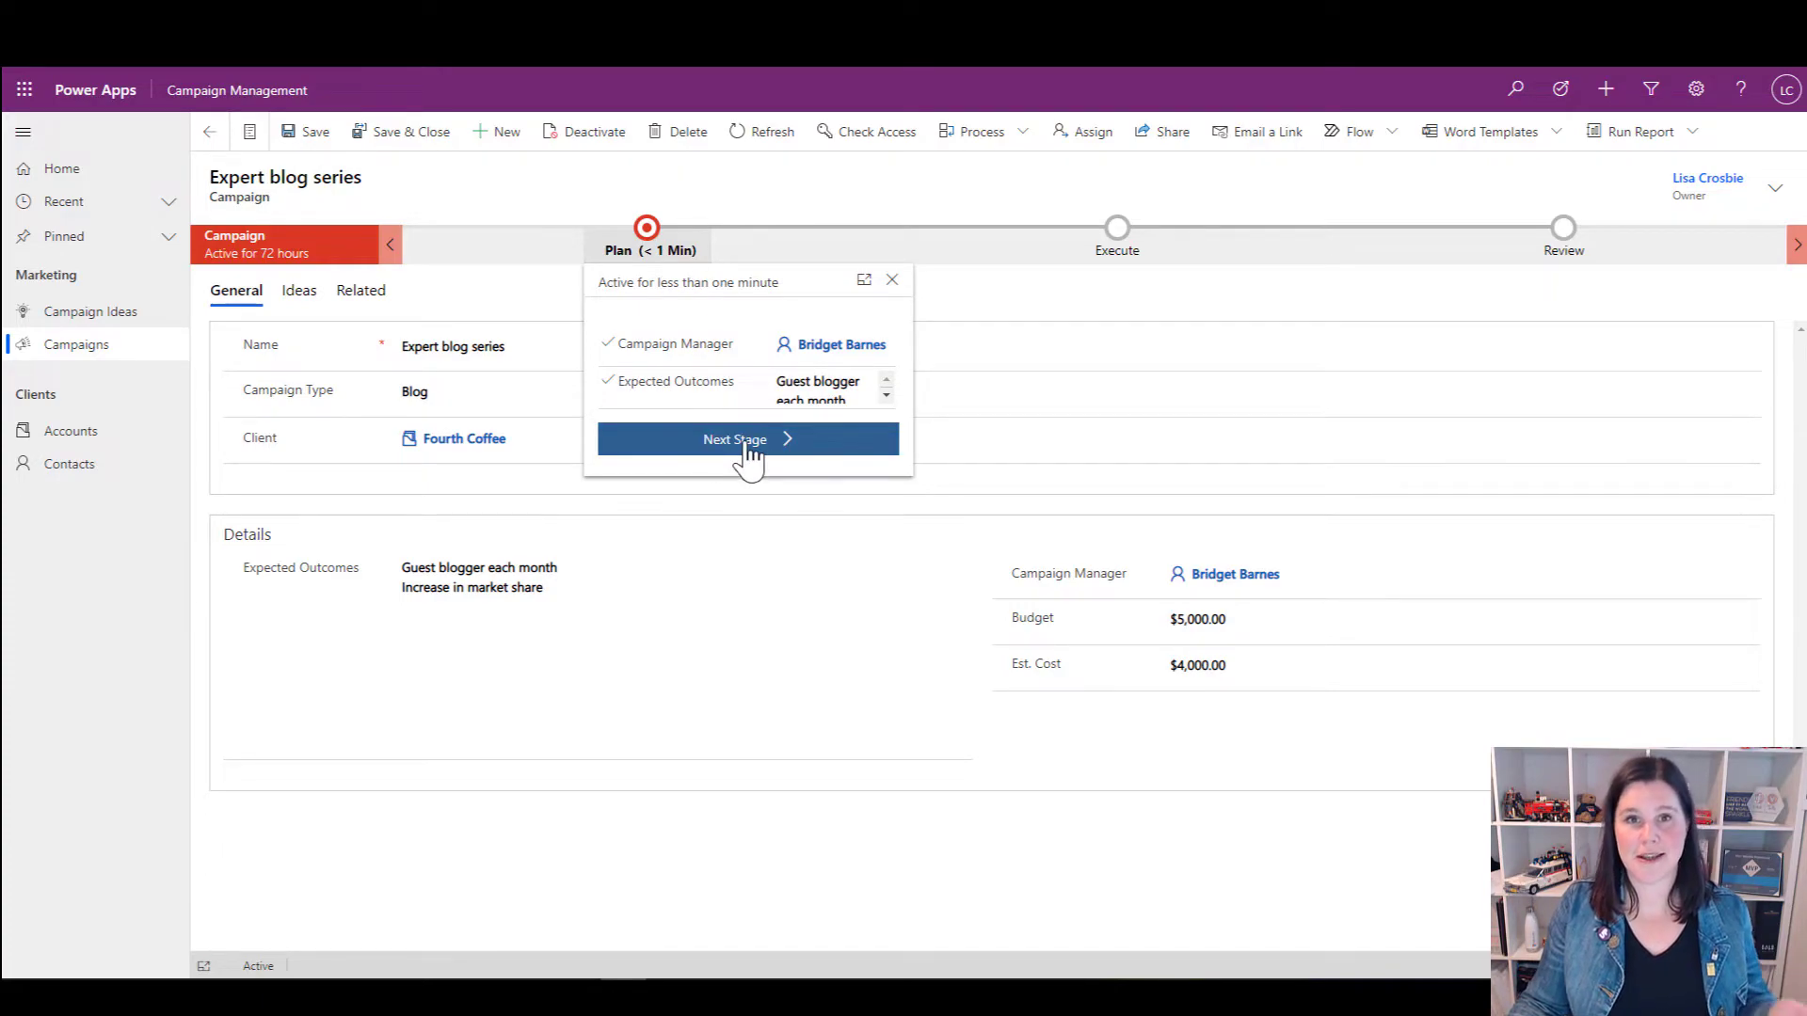
click(748, 448)
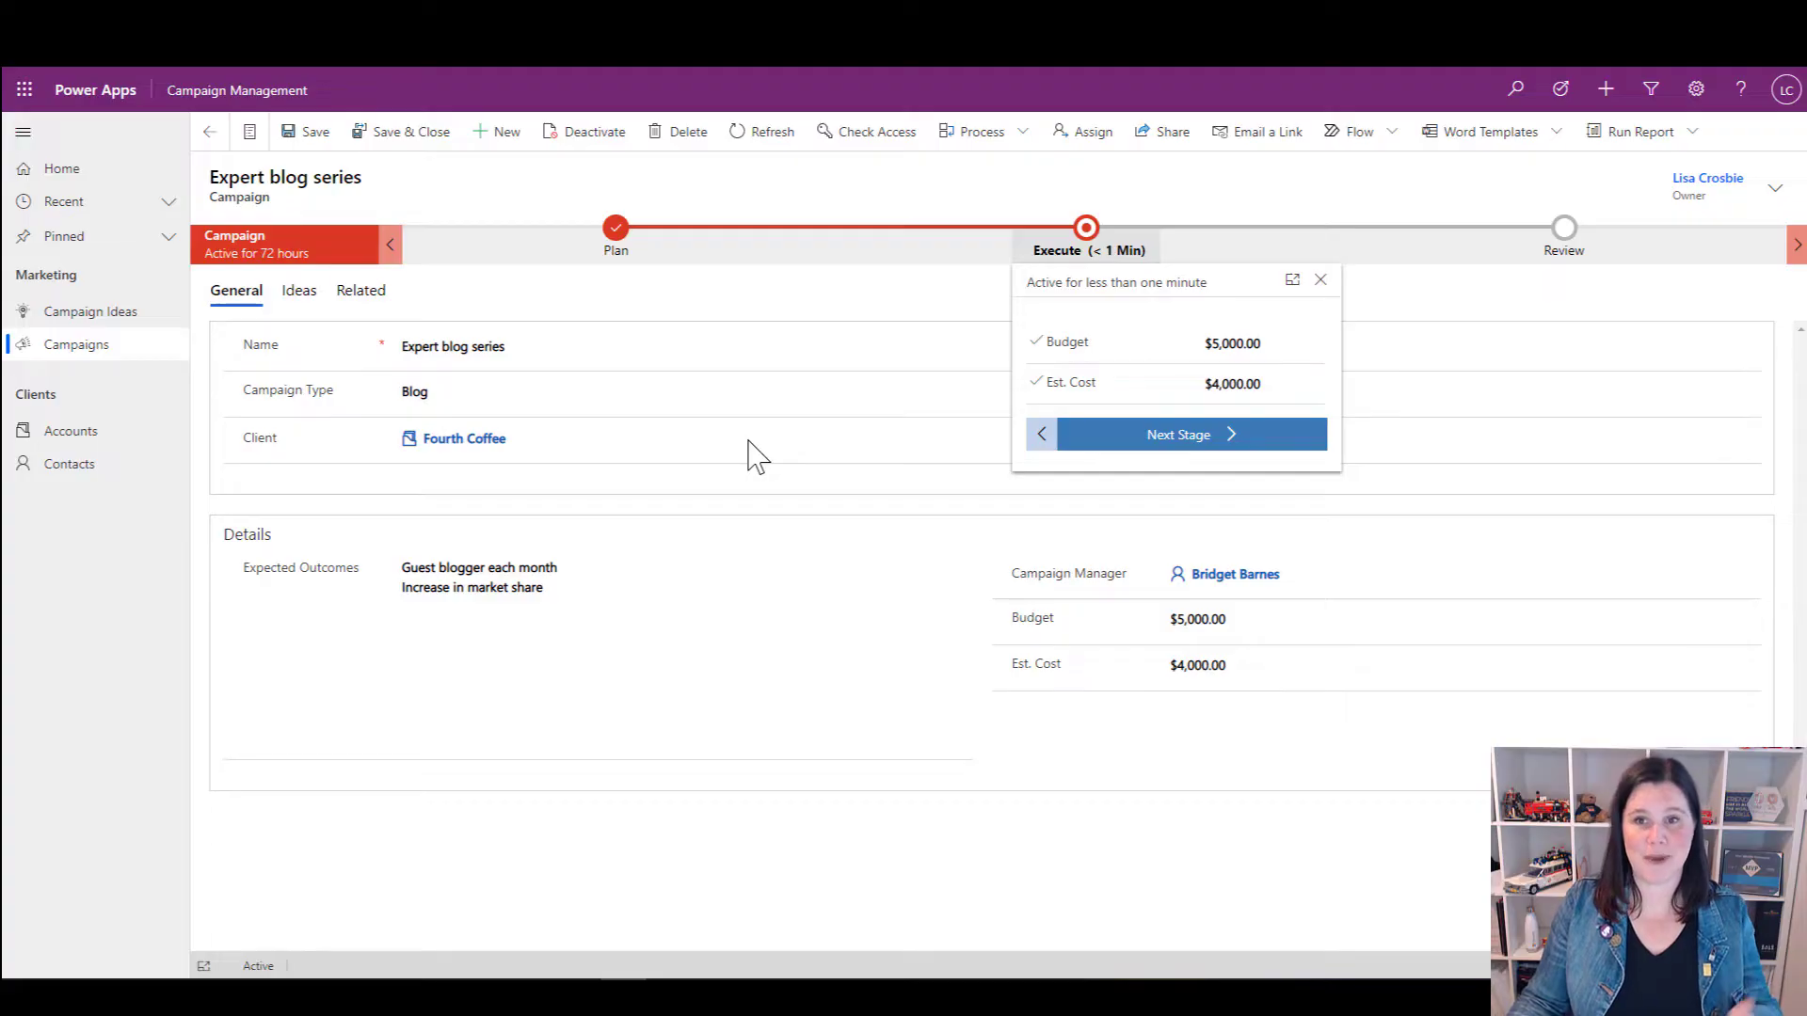
click(786, 439)
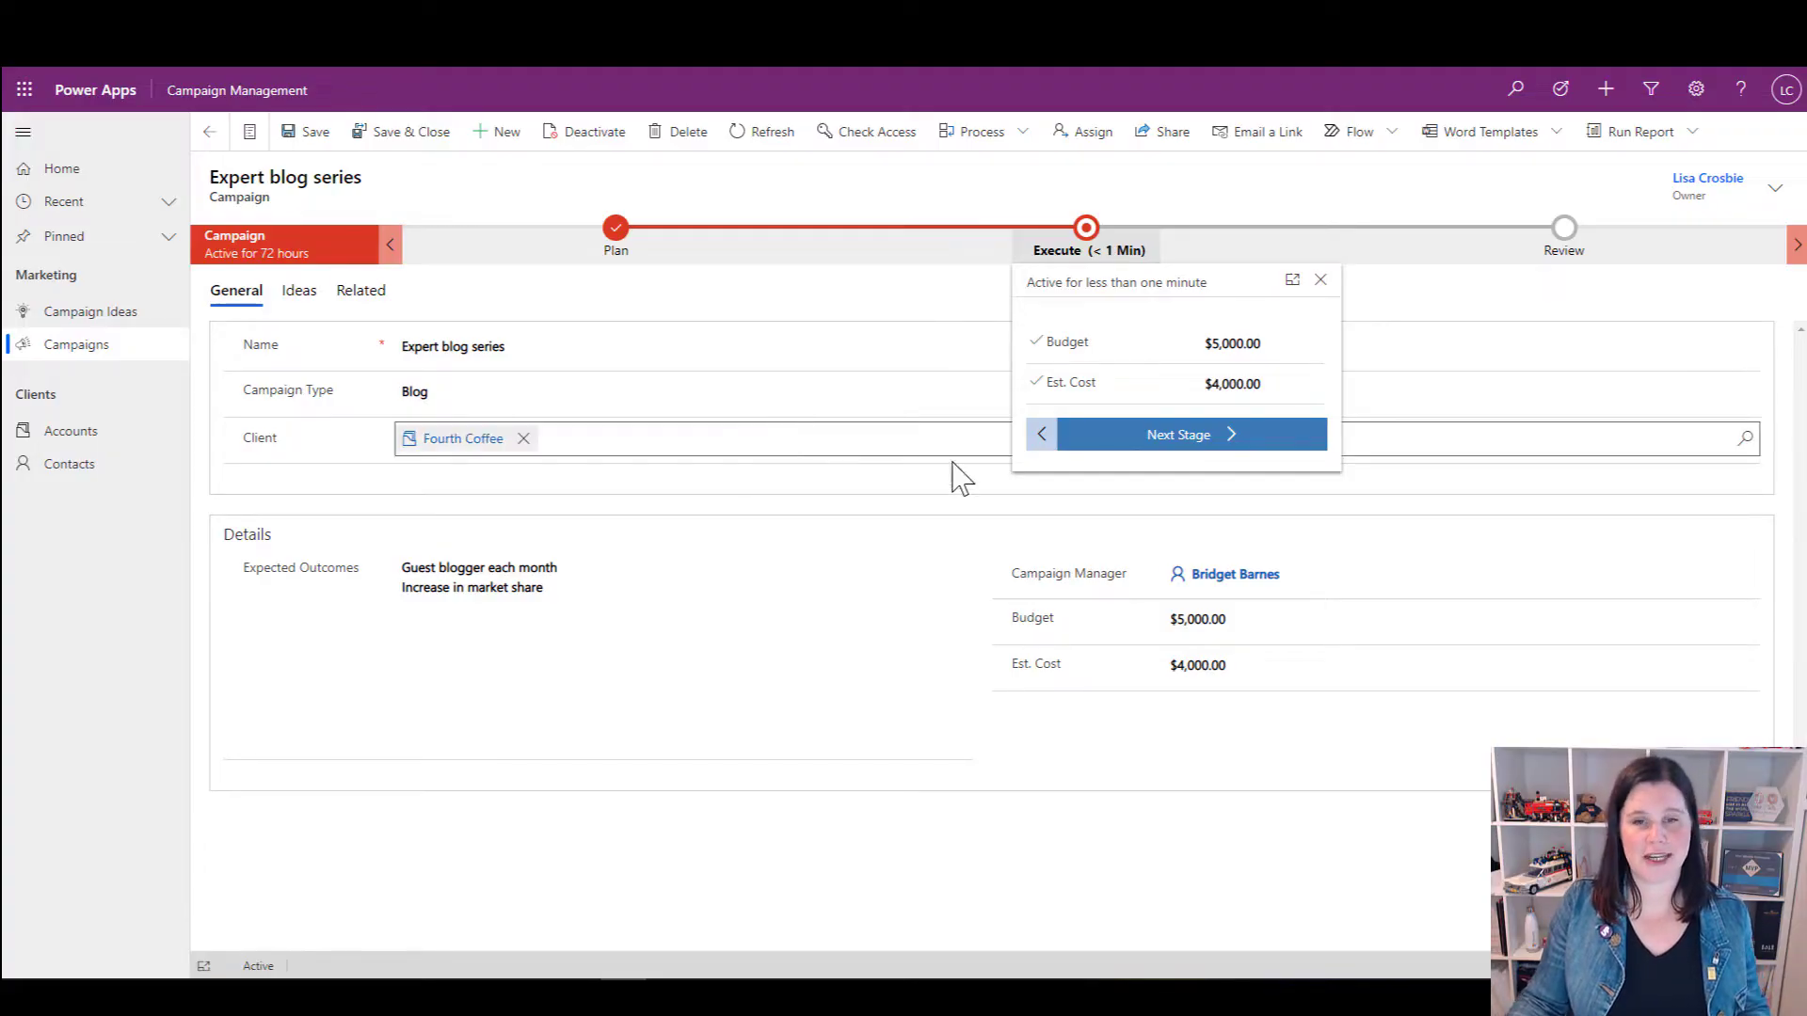
click(1200, 436)
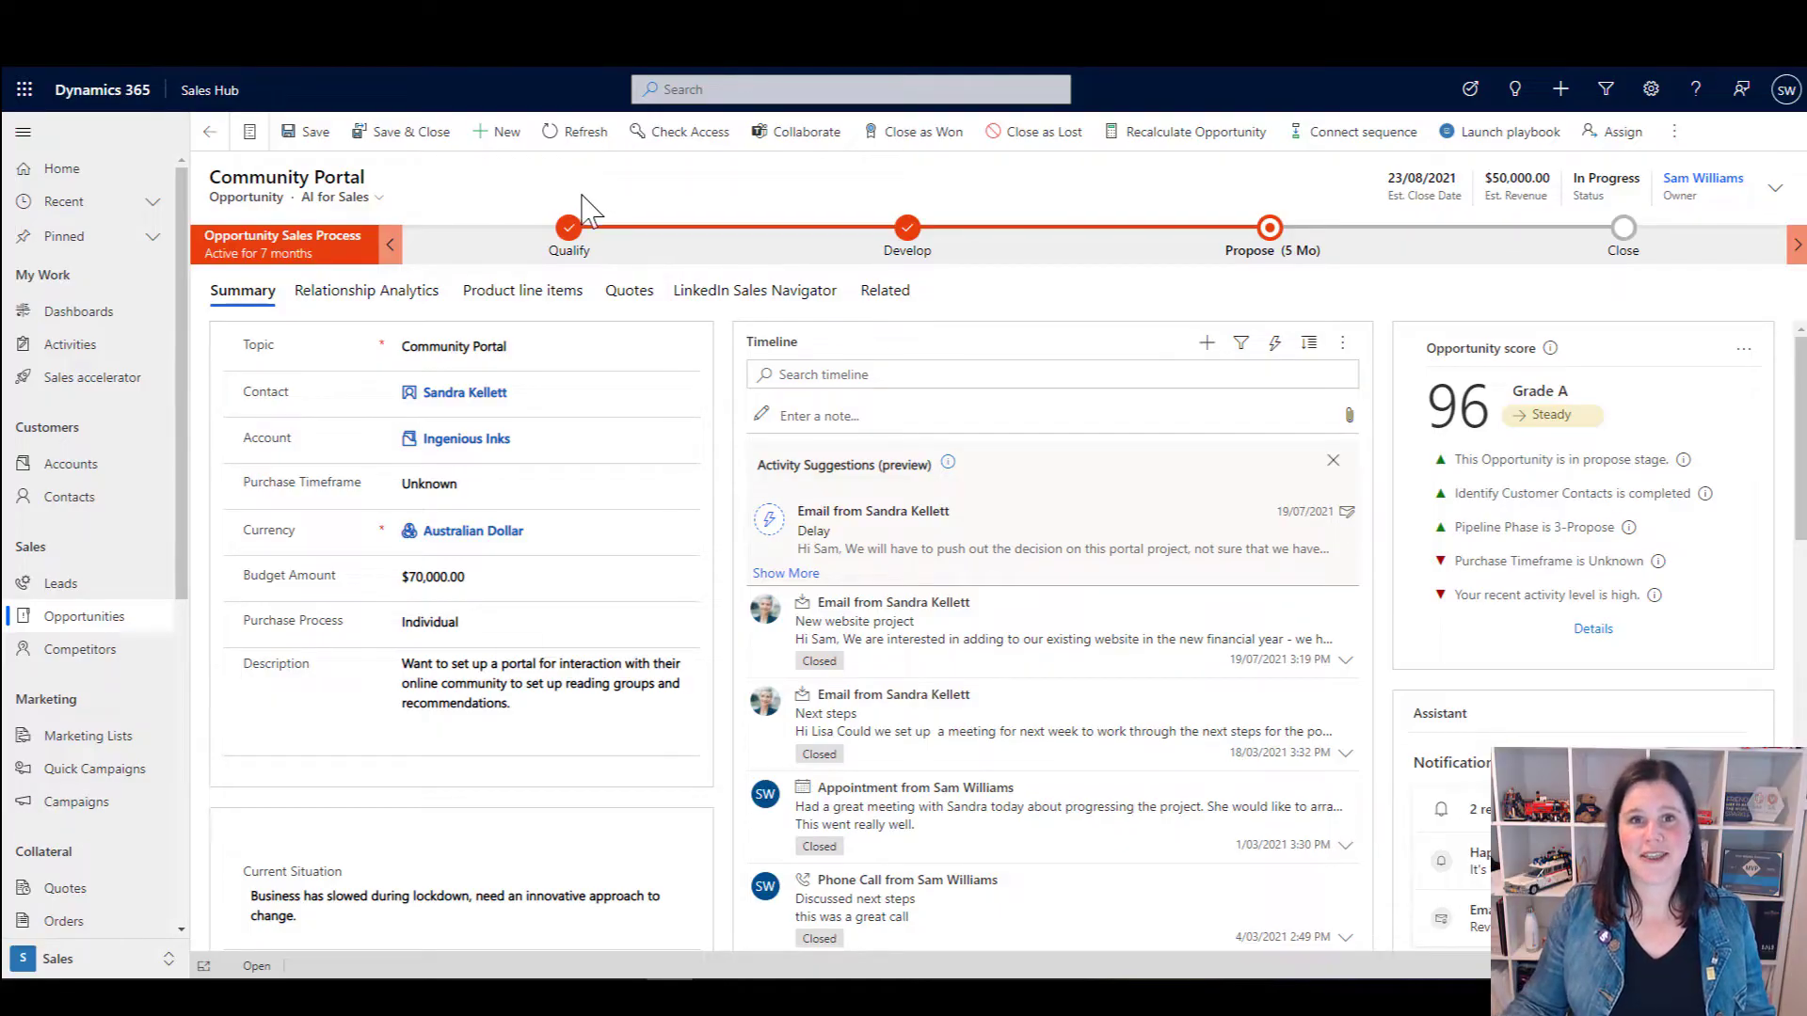
Switch to Dynamics 365 Sales Hub and inspect the Qualify stage of the Community Portal opportunity
click(569, 245)
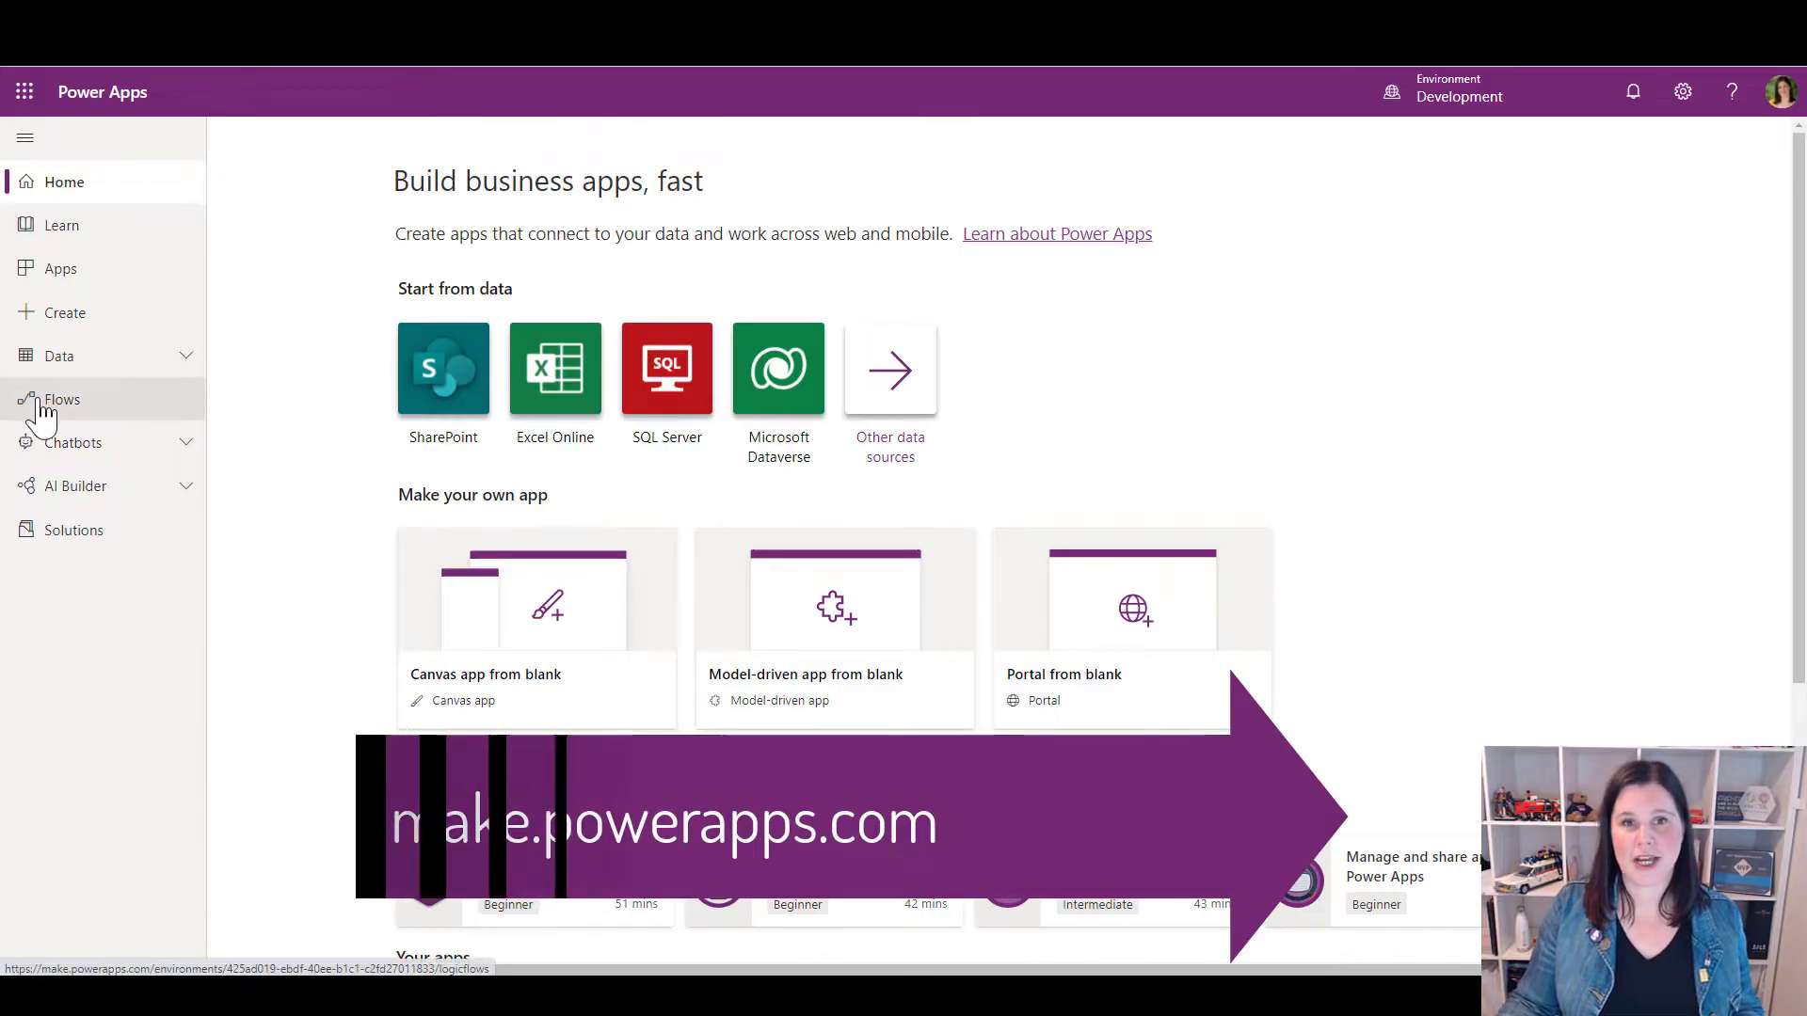
In the Power Apps maker site, start a new business process flow named Video Campaign Flow
click(41, 412)
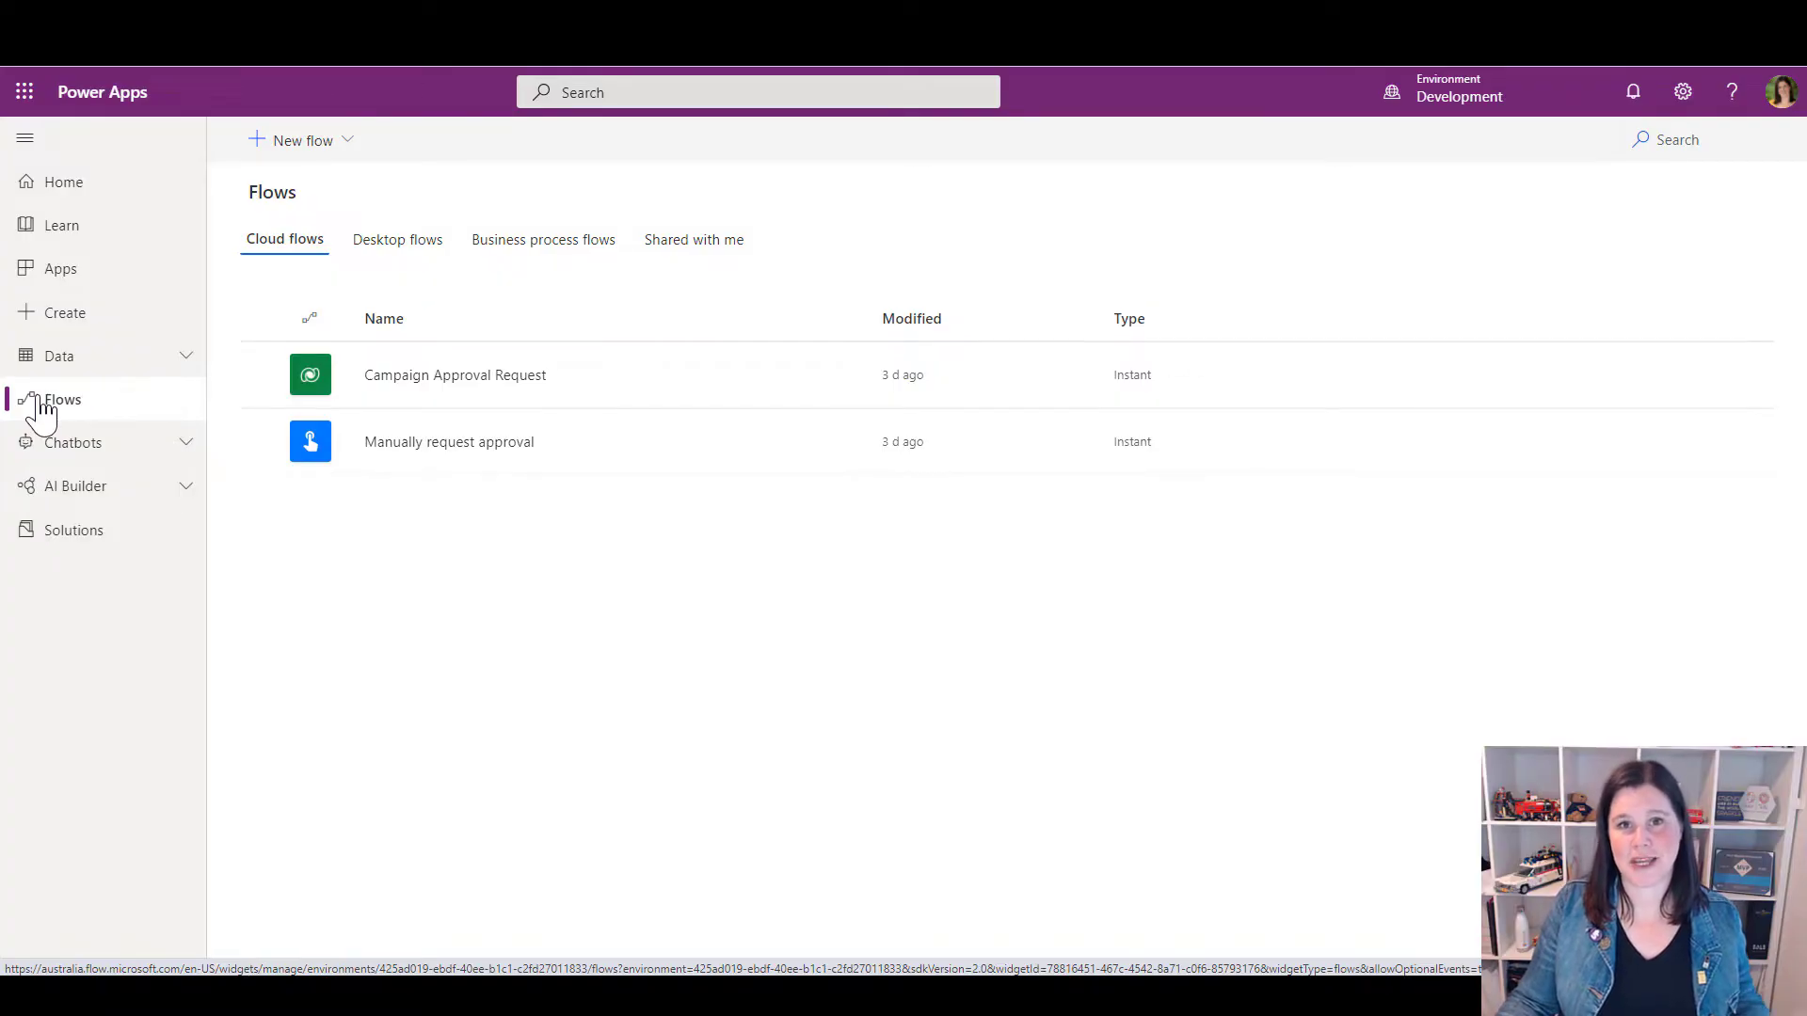
click(500, 252)
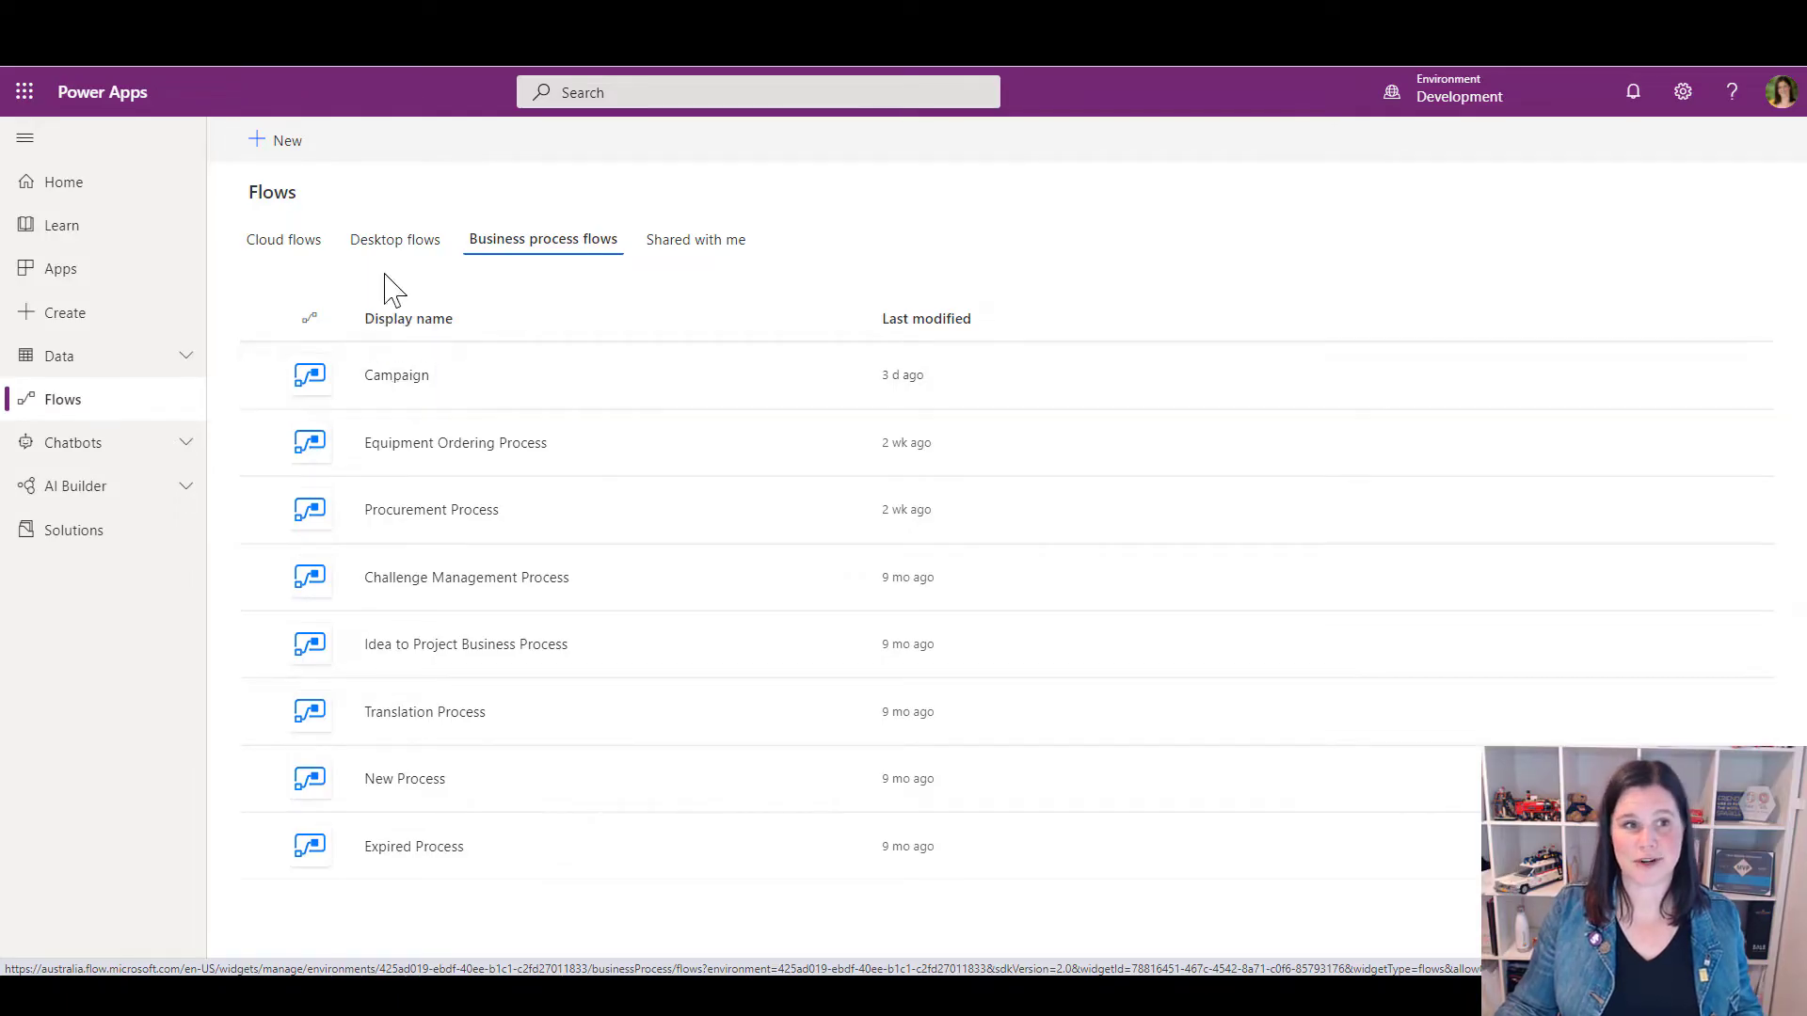
click(283, 157)
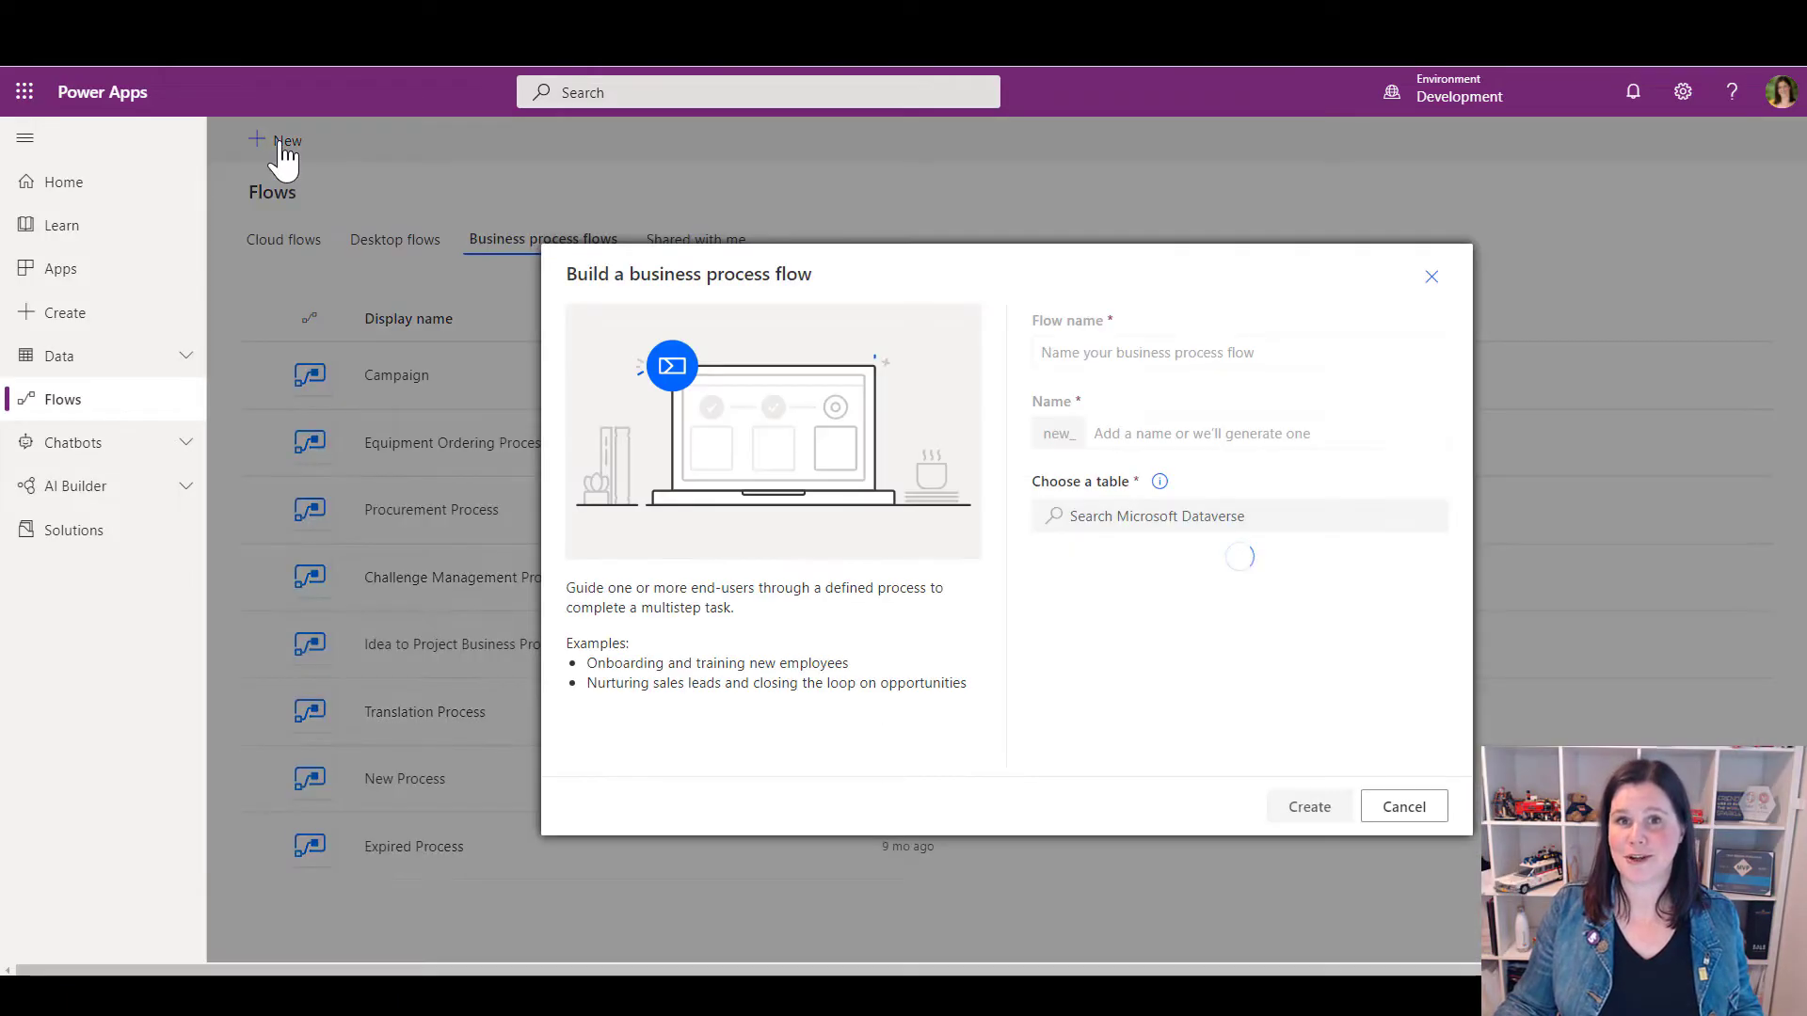
click(1073, 353)
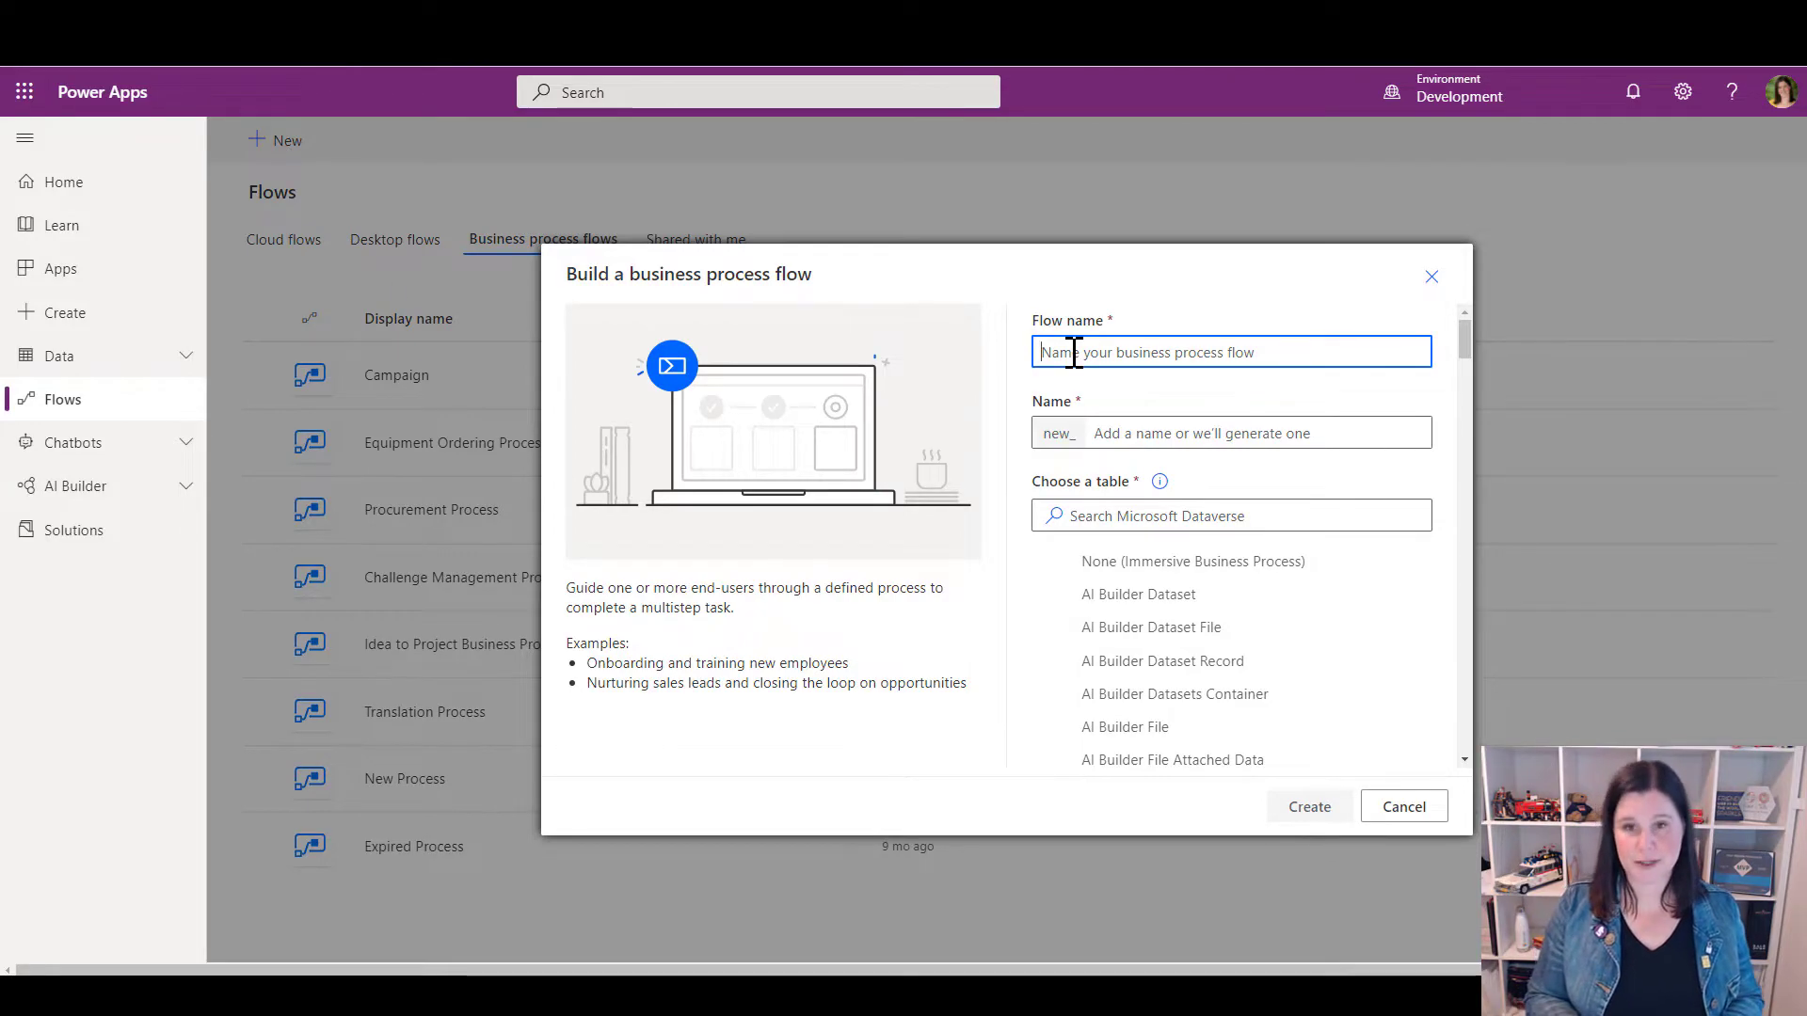
text(Video)
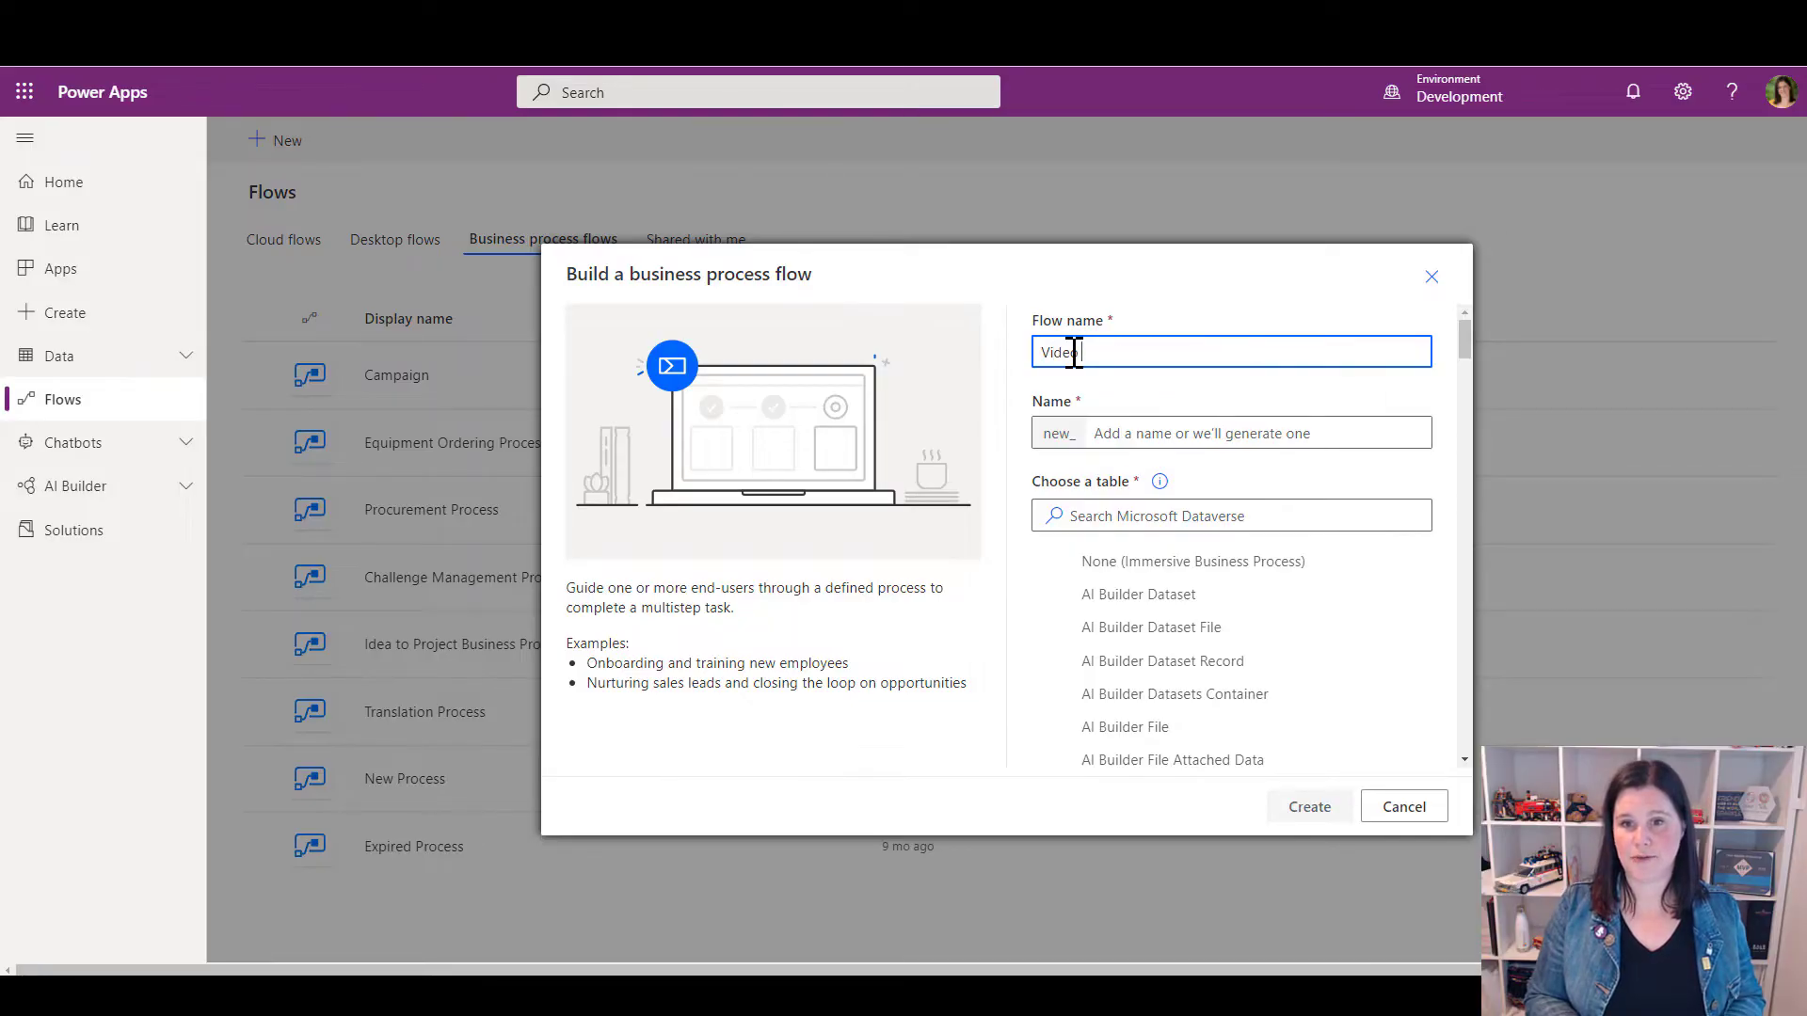
text( Campaign Flow)
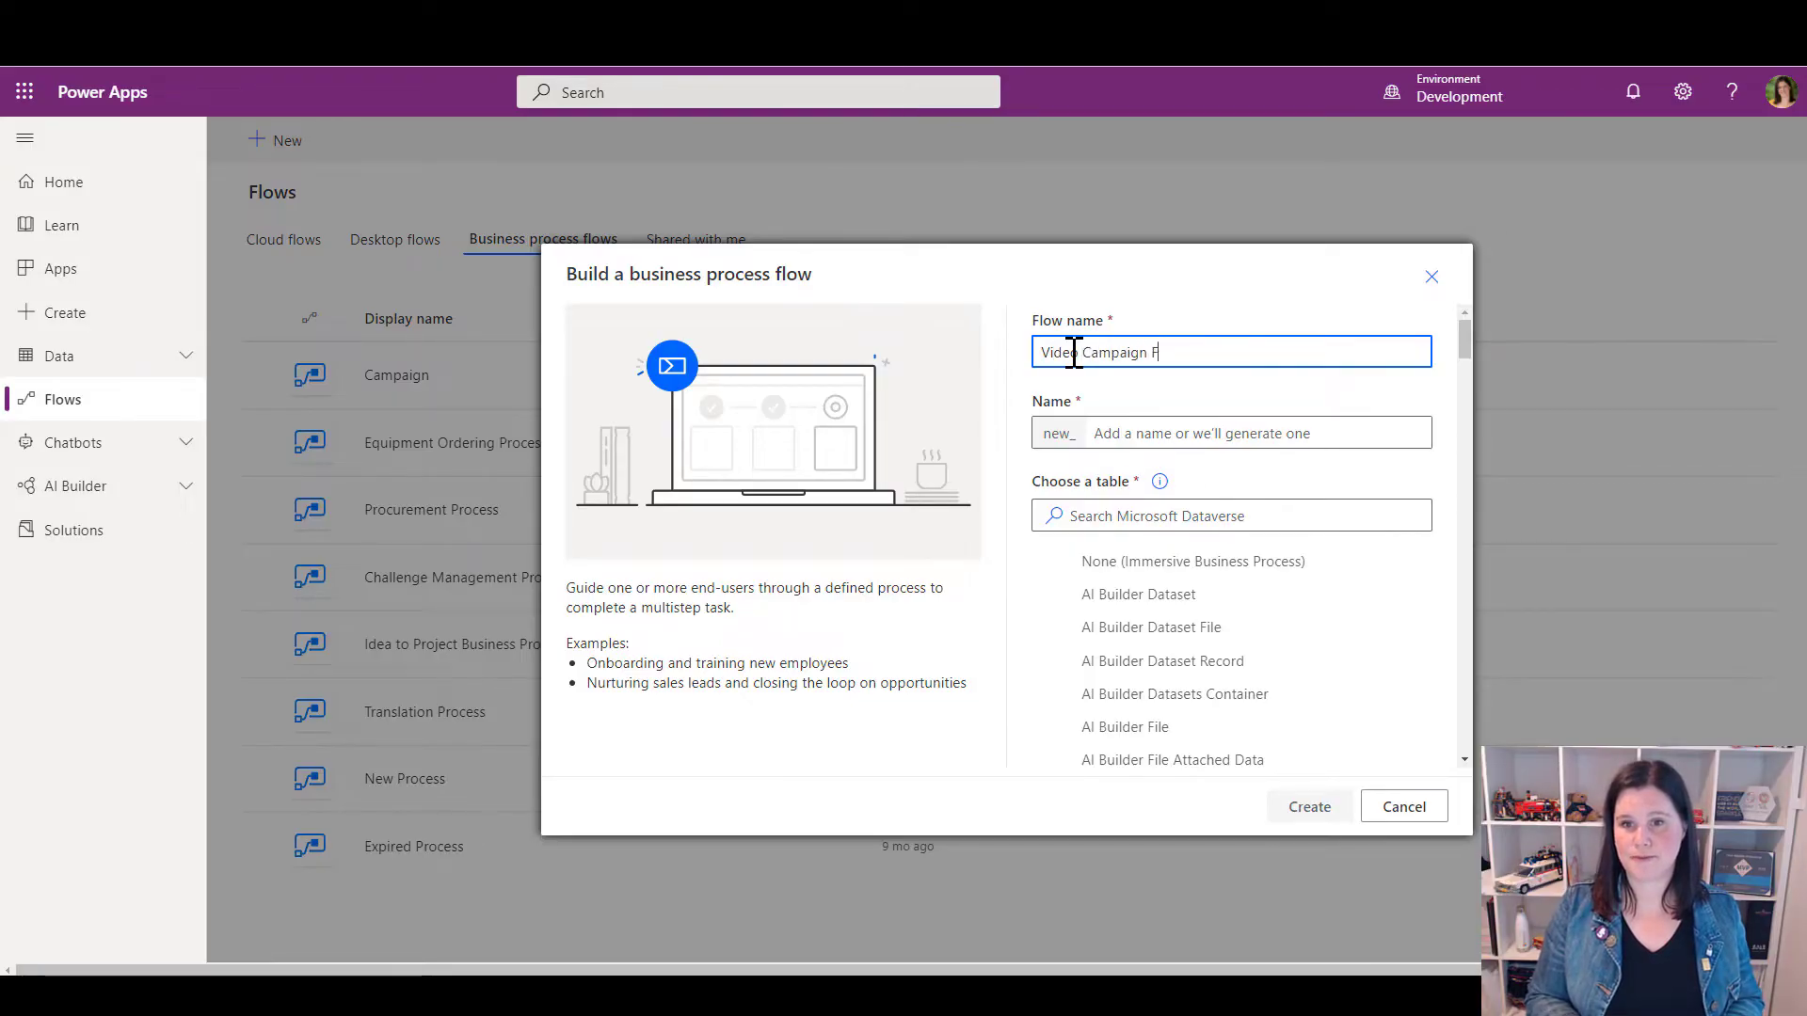
click(1116, 432)
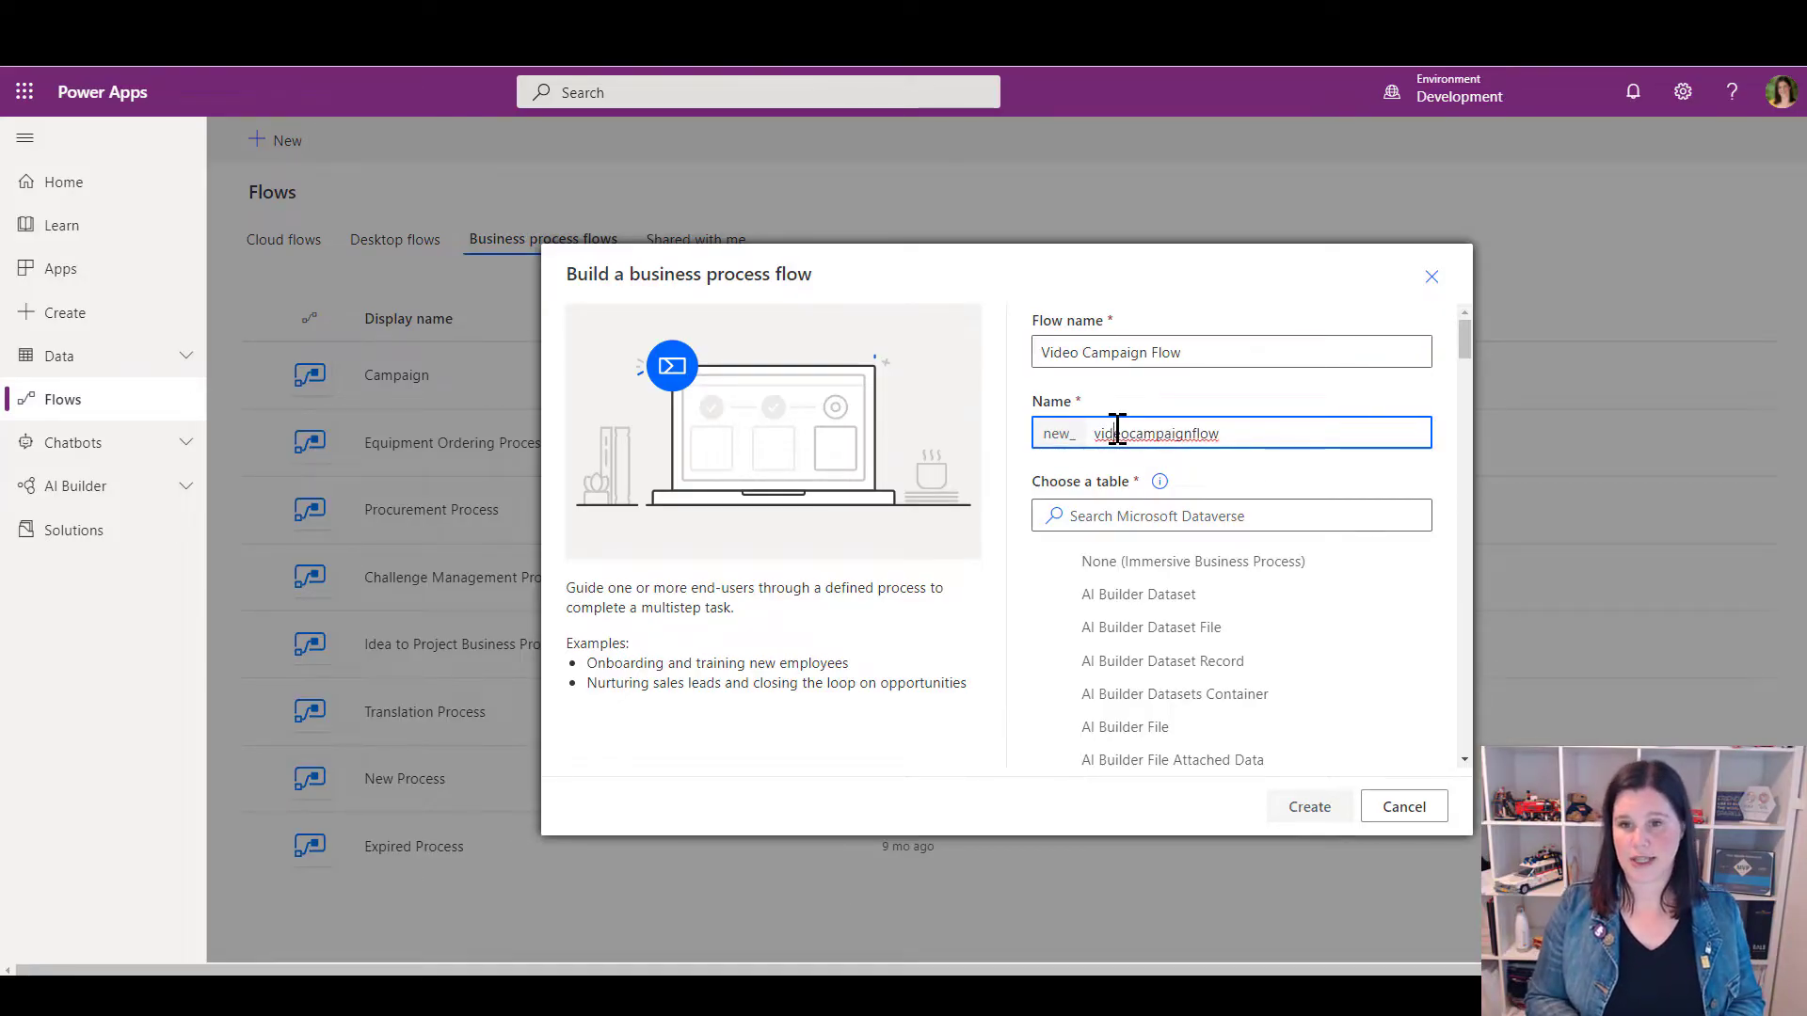
Base the new business process flow on the Campaign table and create it
click(1121, 515)
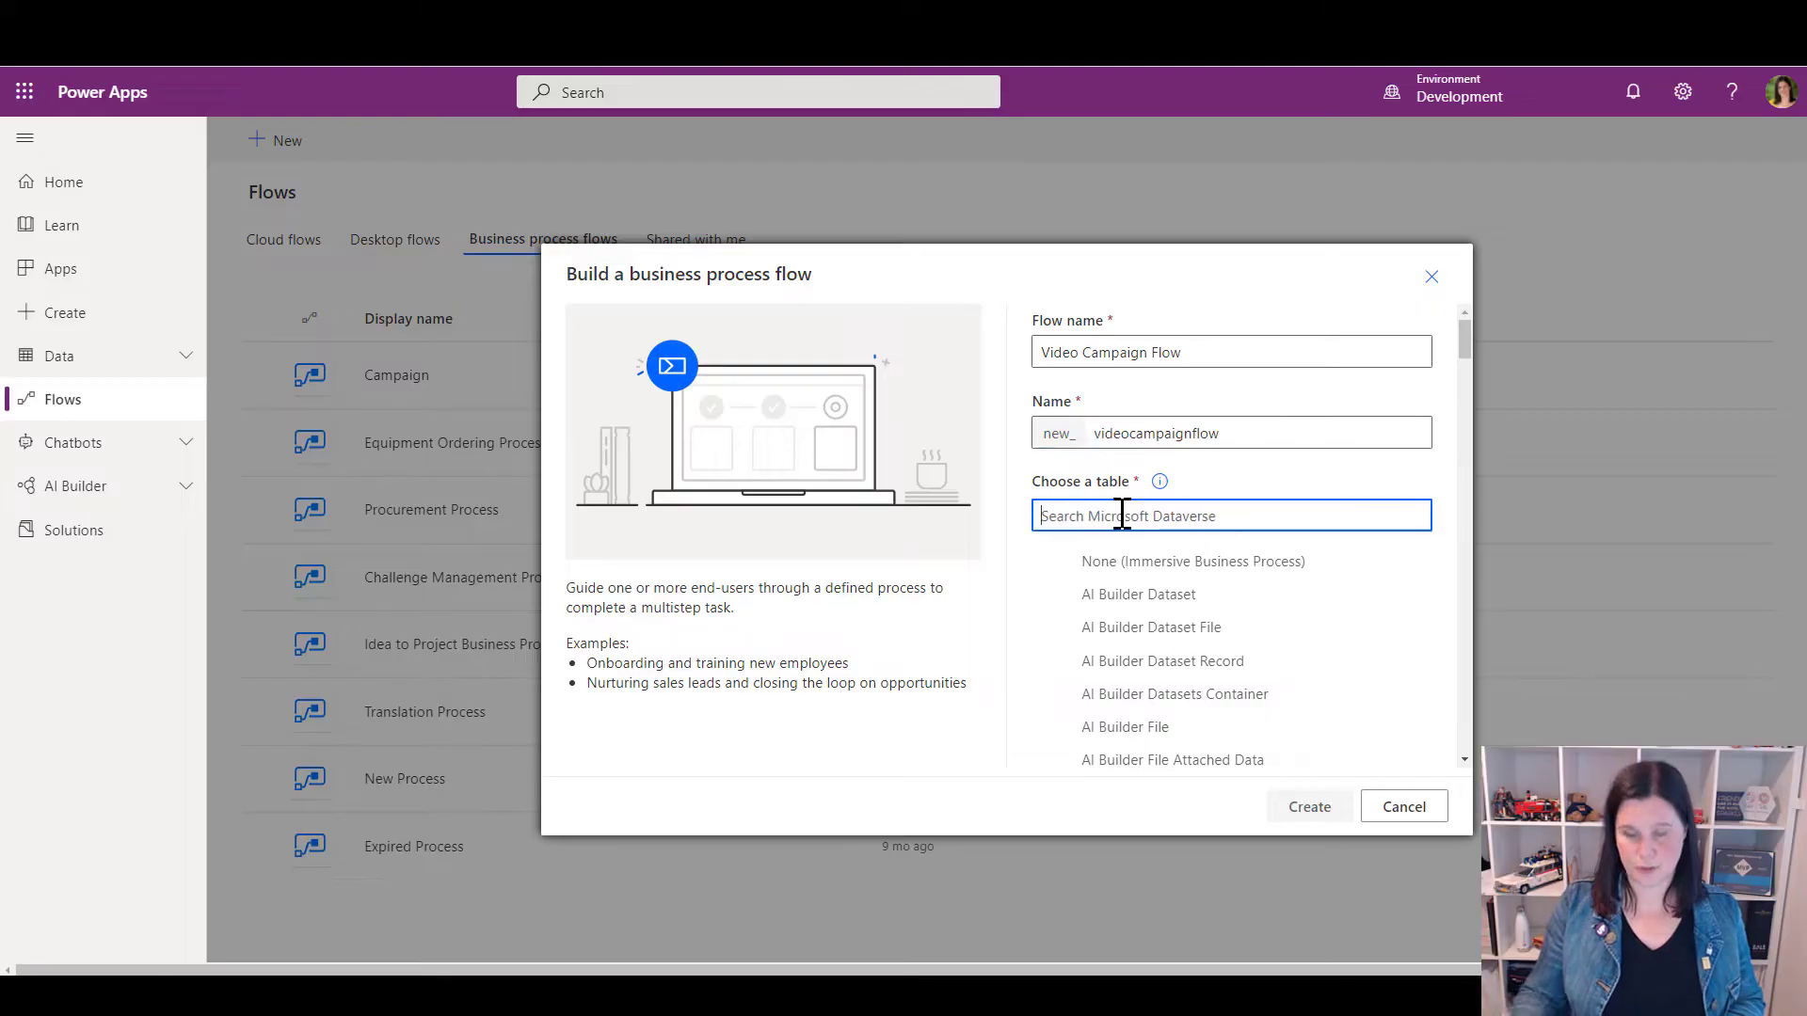
text(camp)
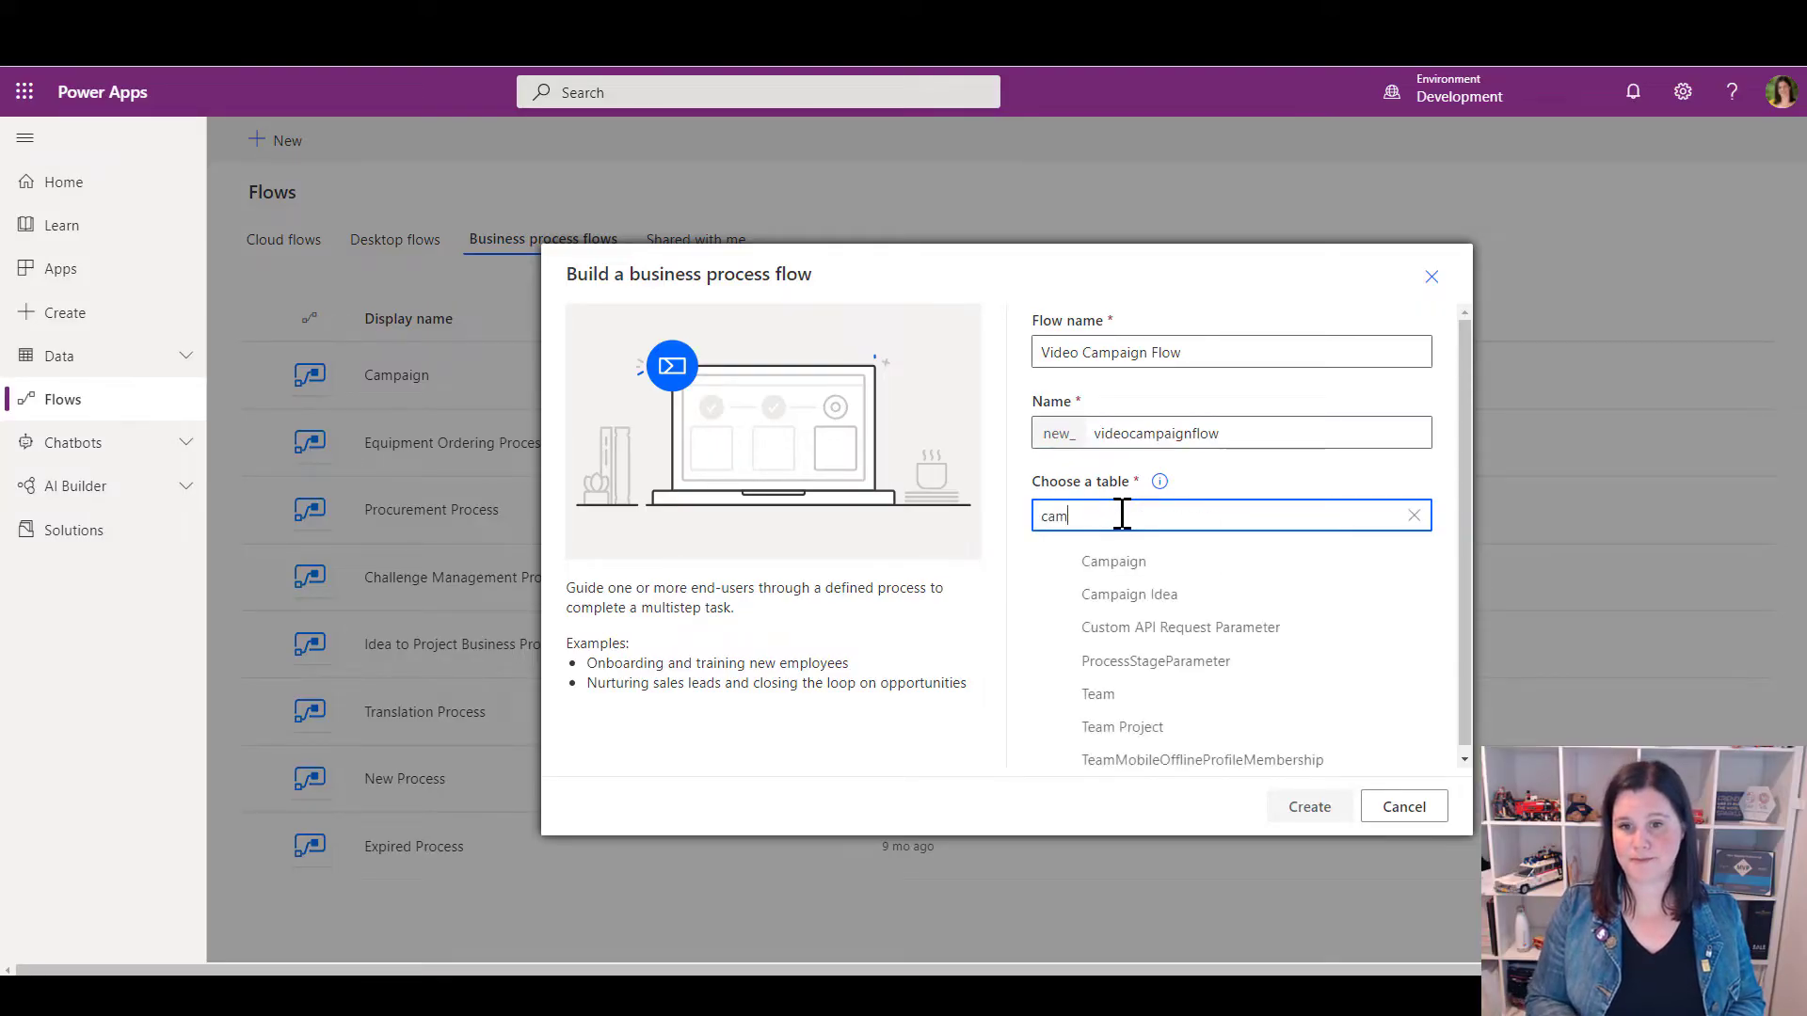
click(1114, 574)
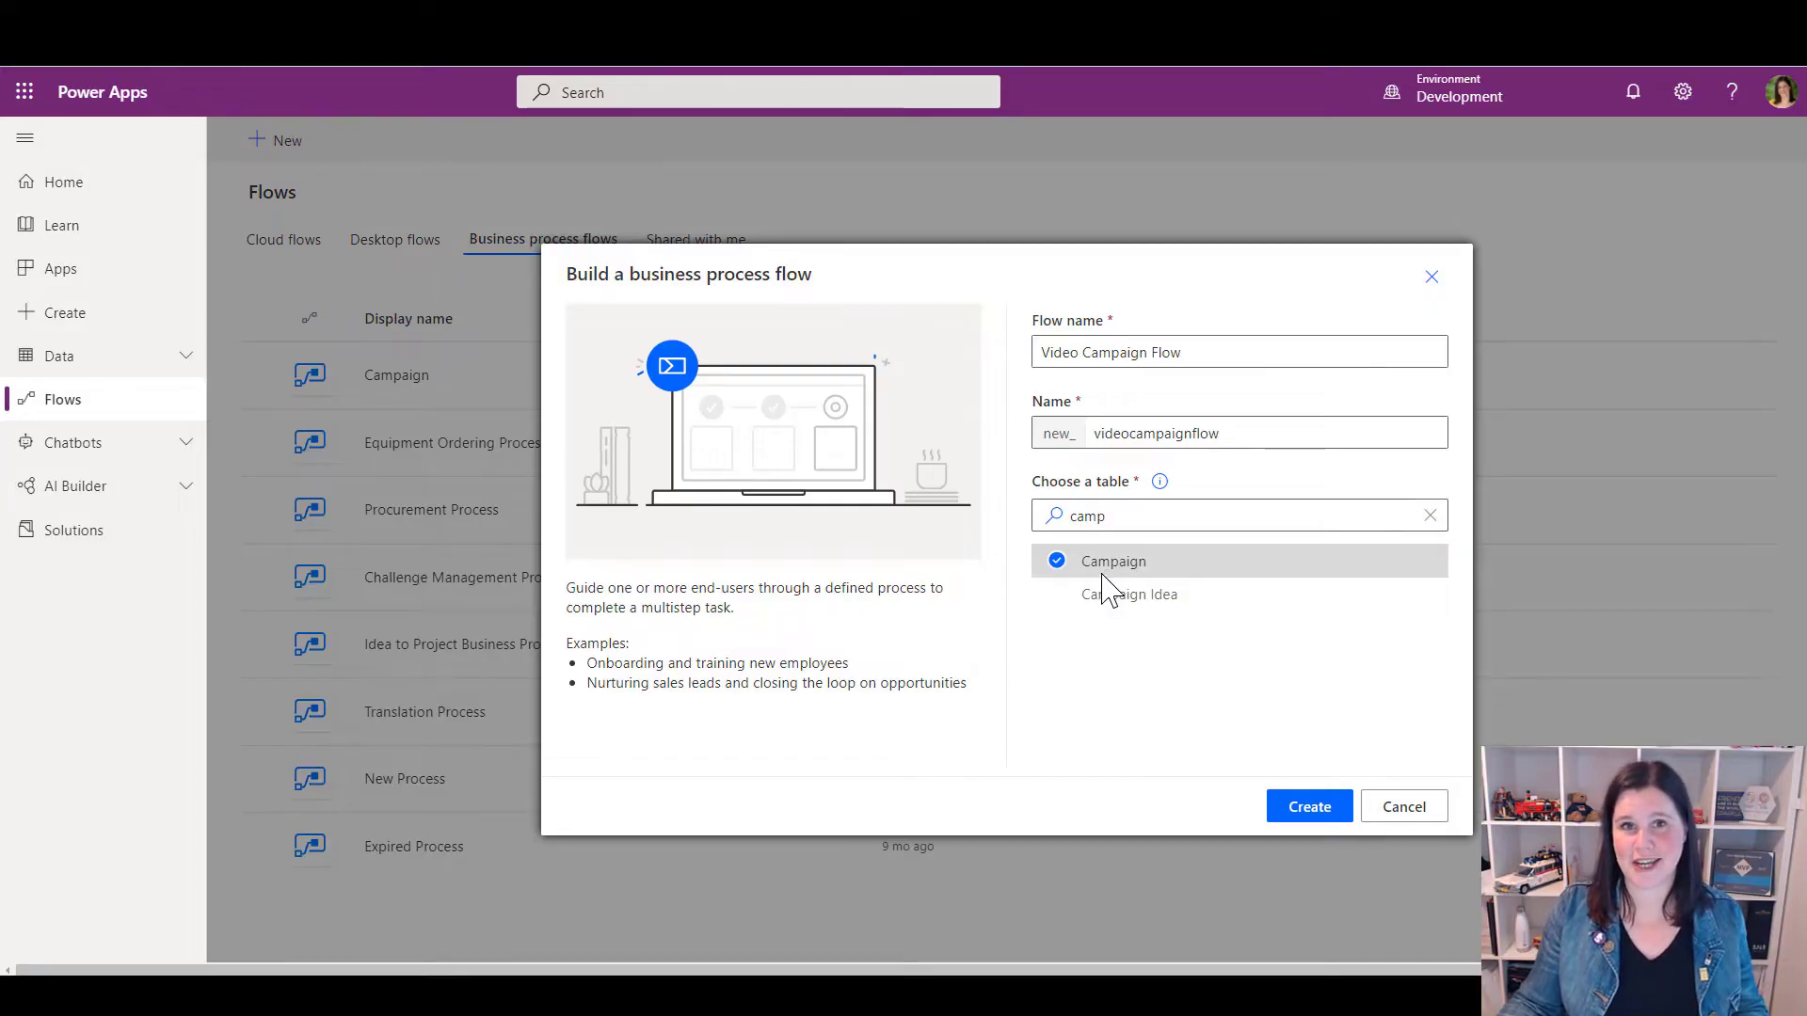
click(1313, 815)
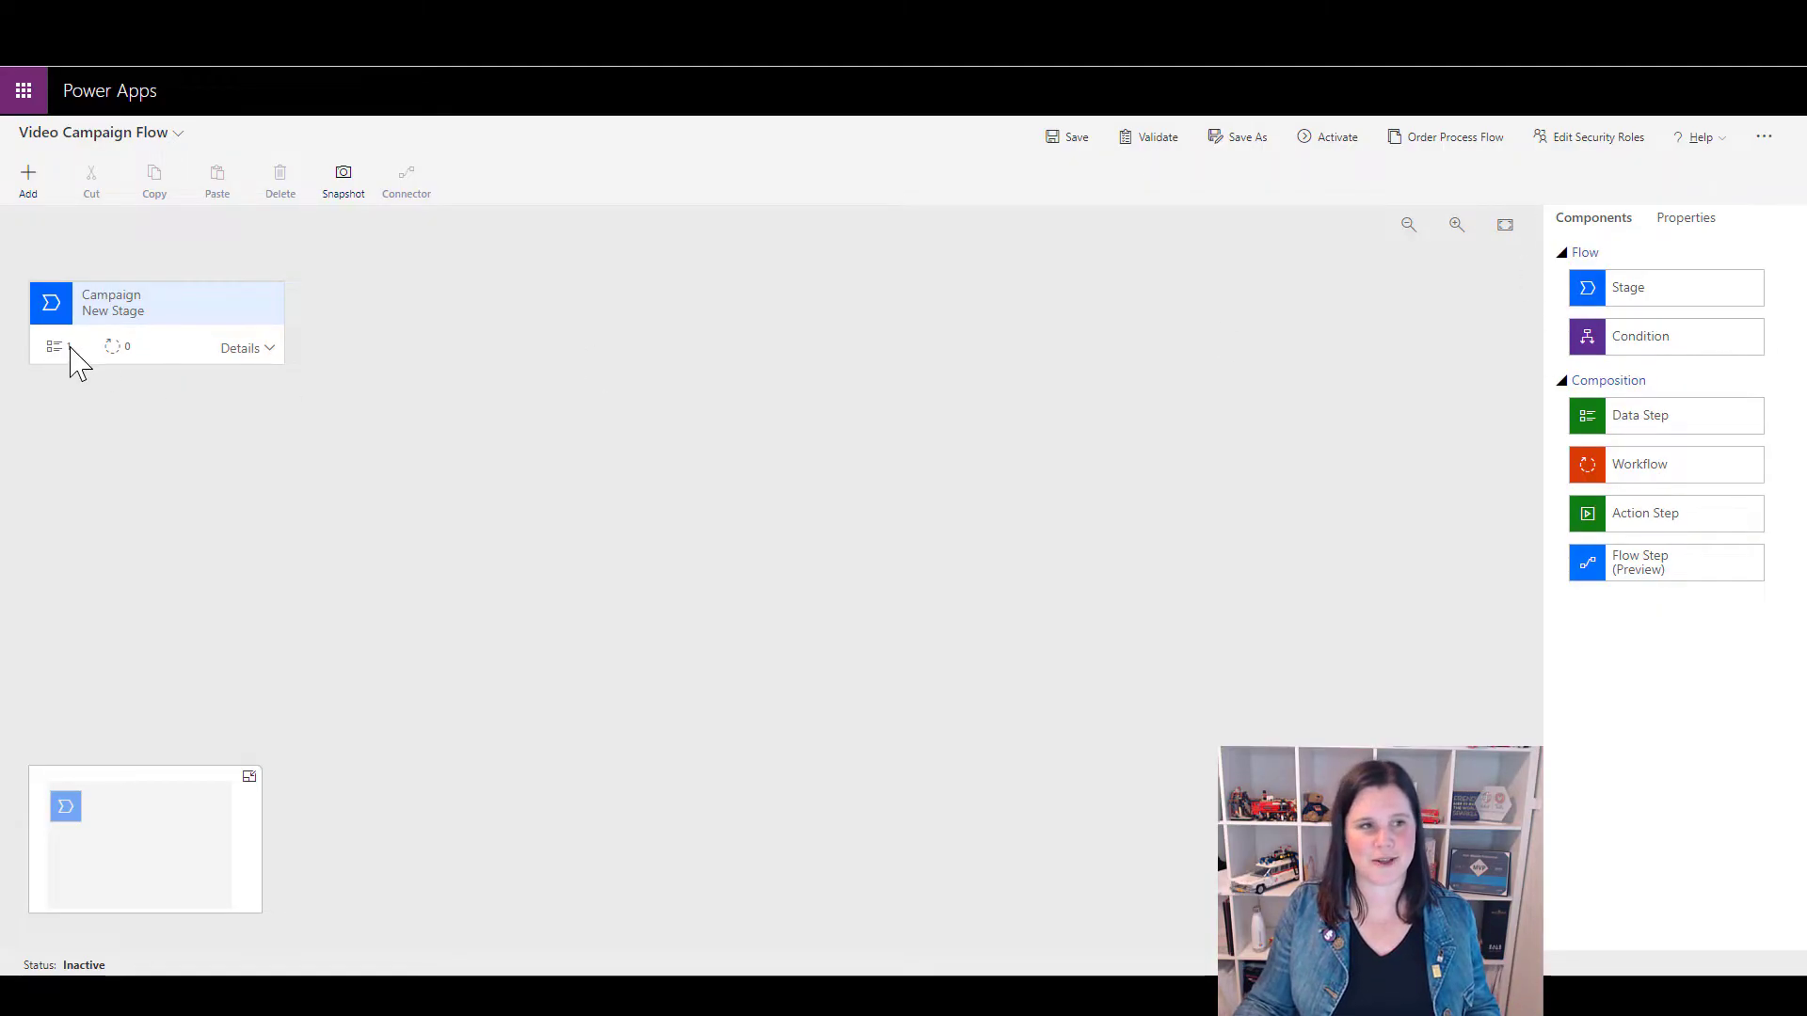
Rename the flow's first stage to Plan, leaving its category blank, and apply the change
click(118, 320)
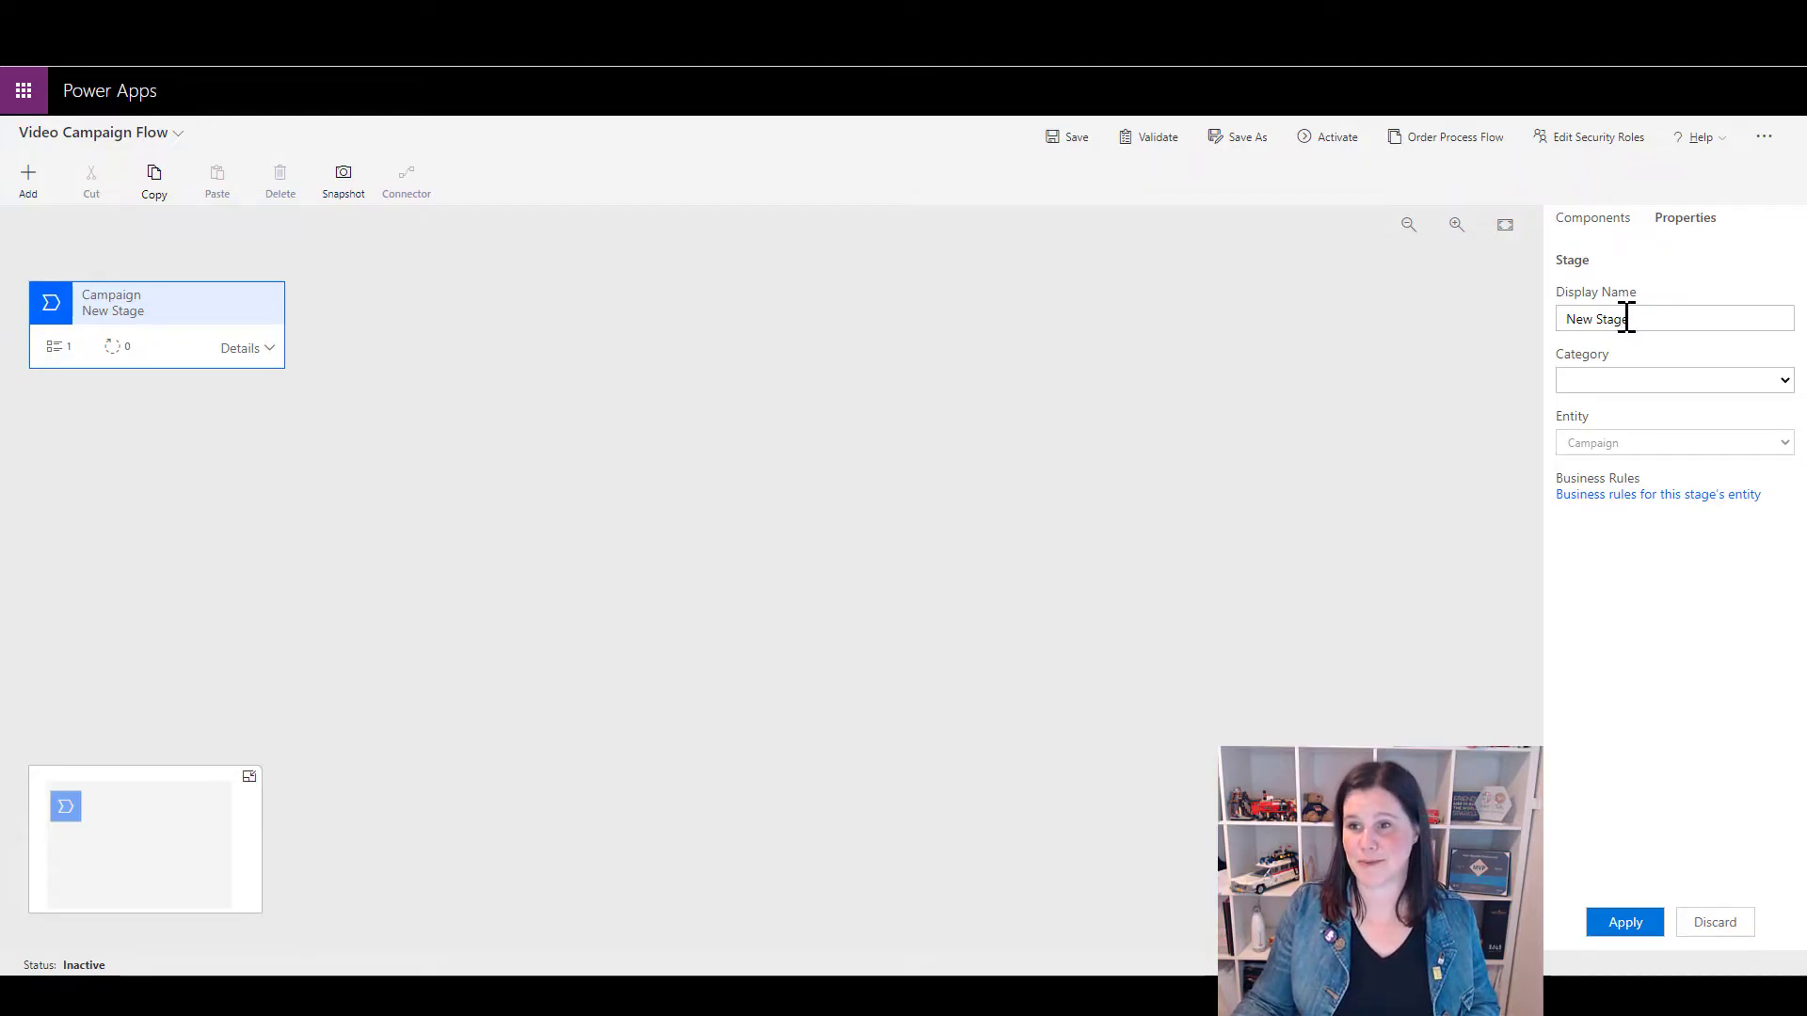
drag(1625, 319, 1546, 337)
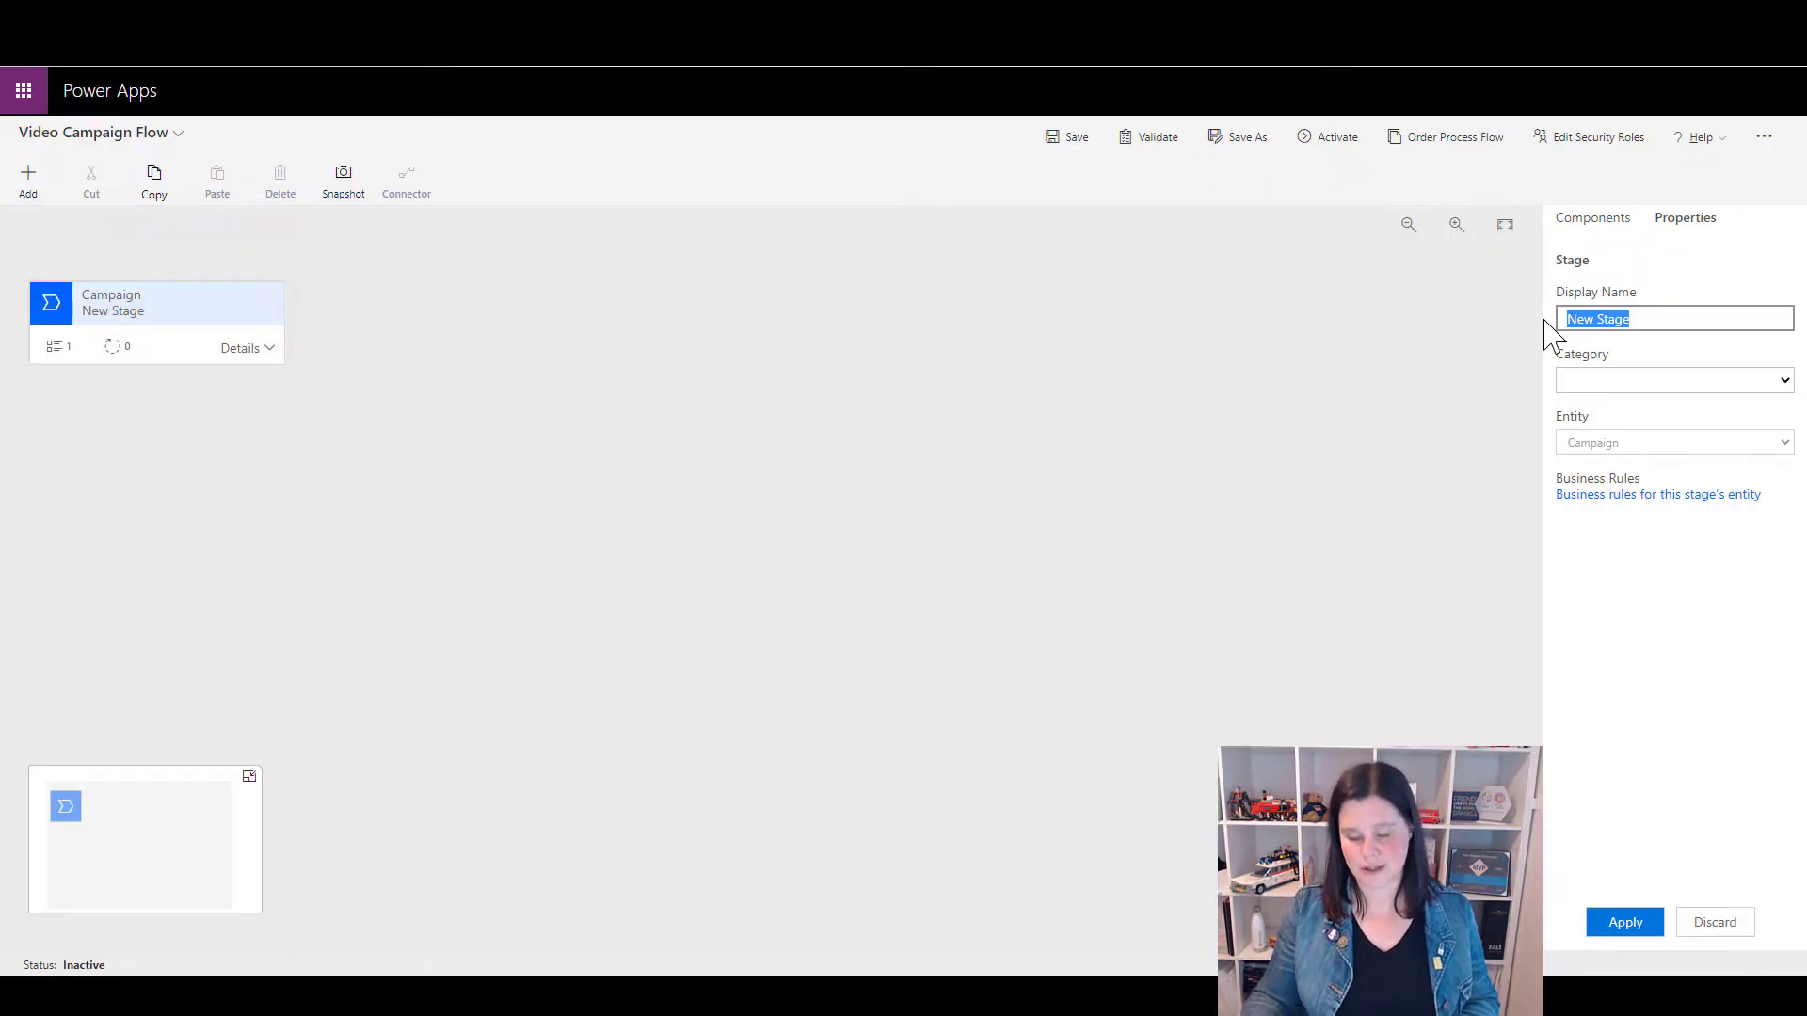
text(Plan)
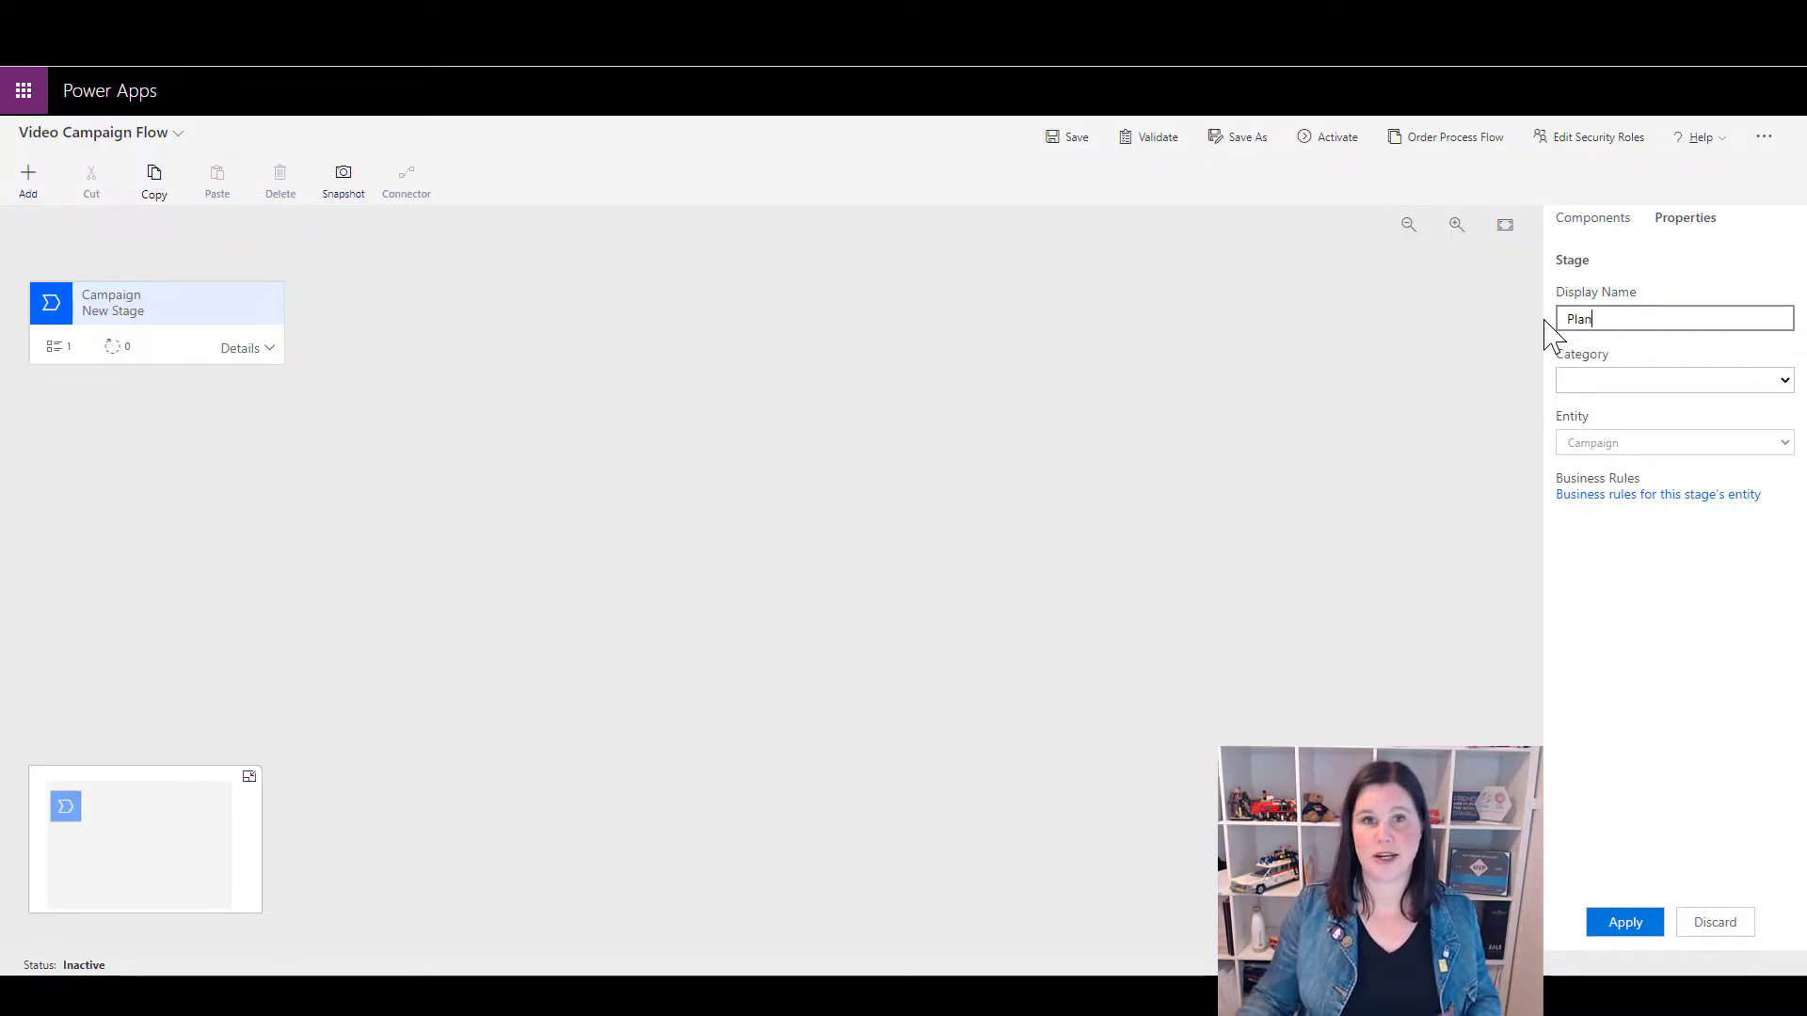
click(1585, 387)
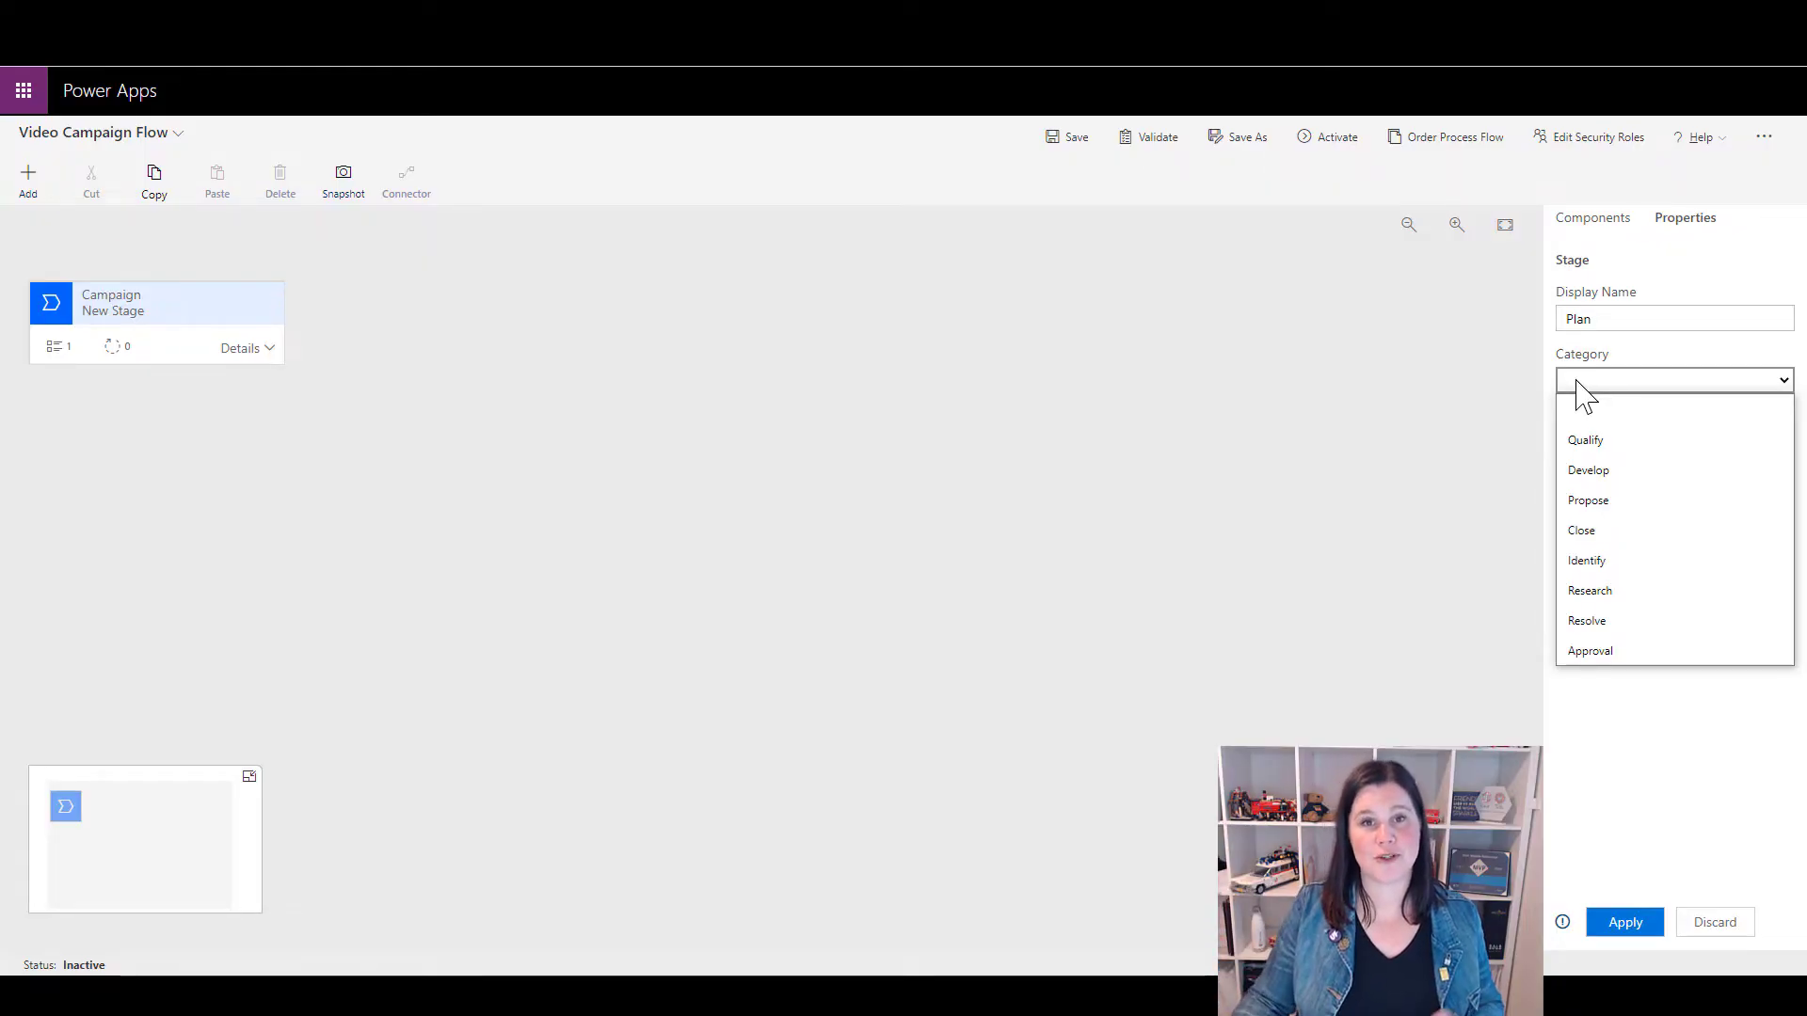
click(1310, 443)
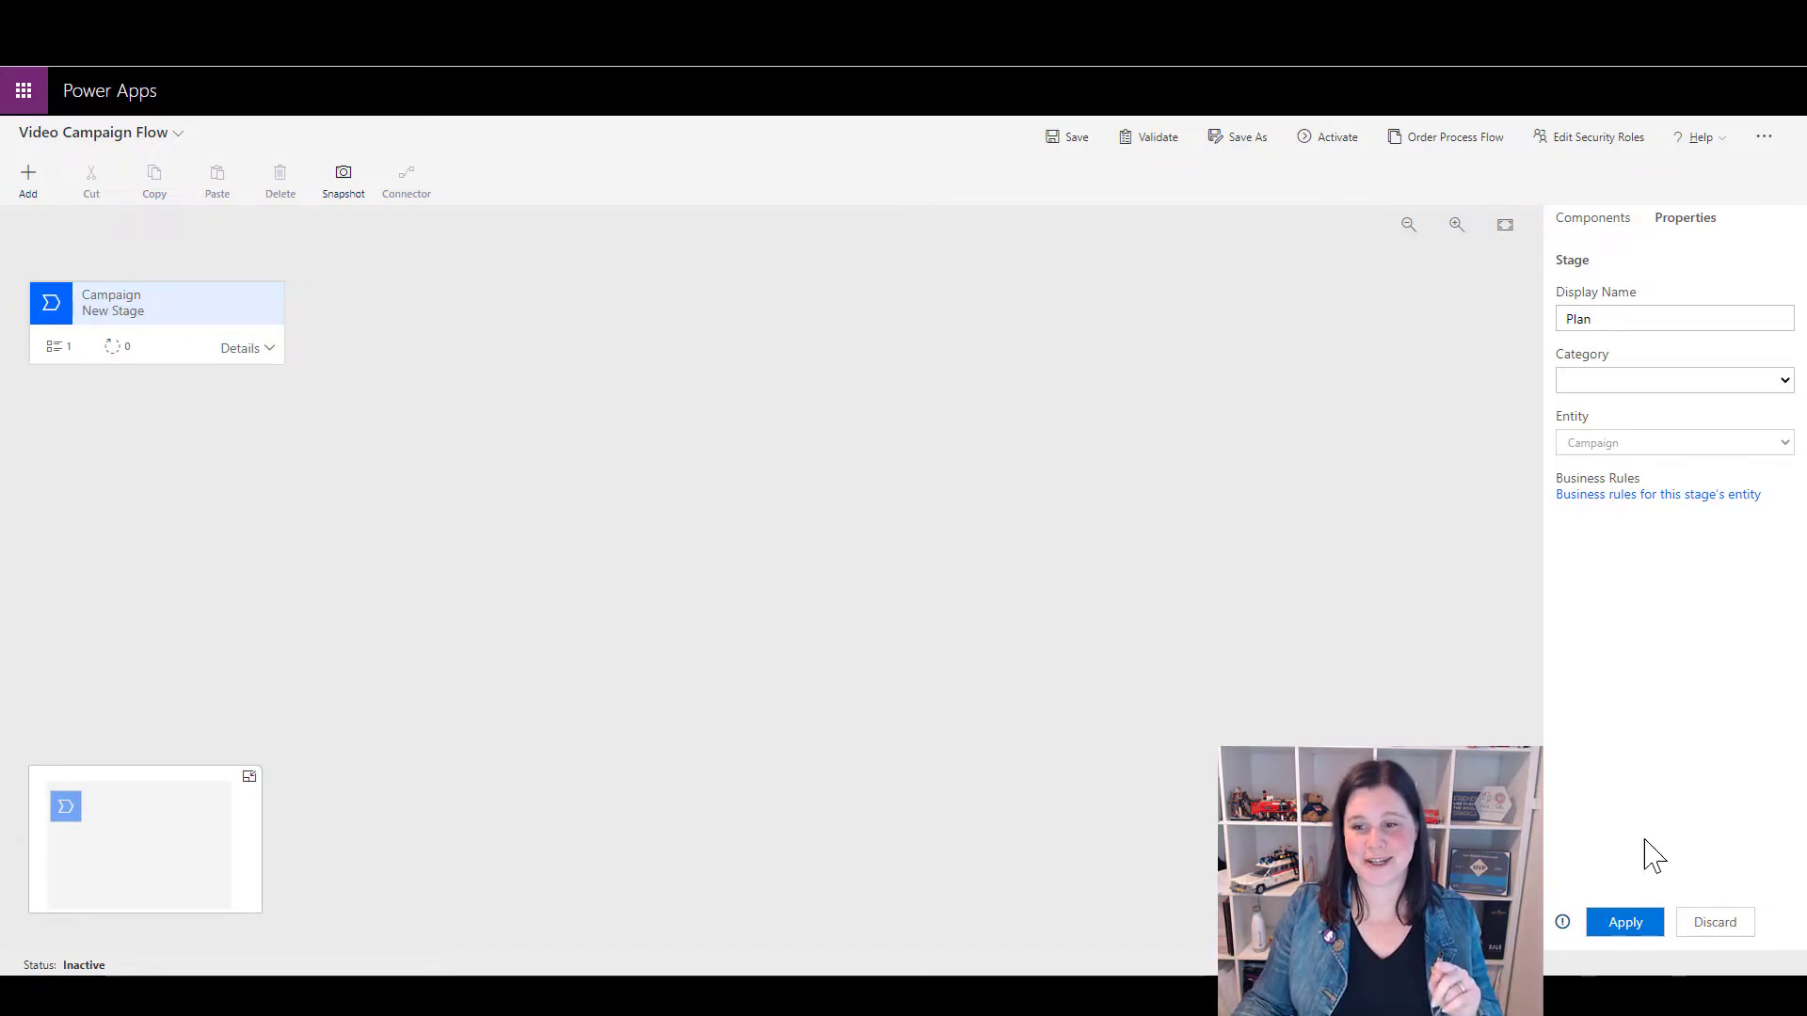
click(1631, 929)
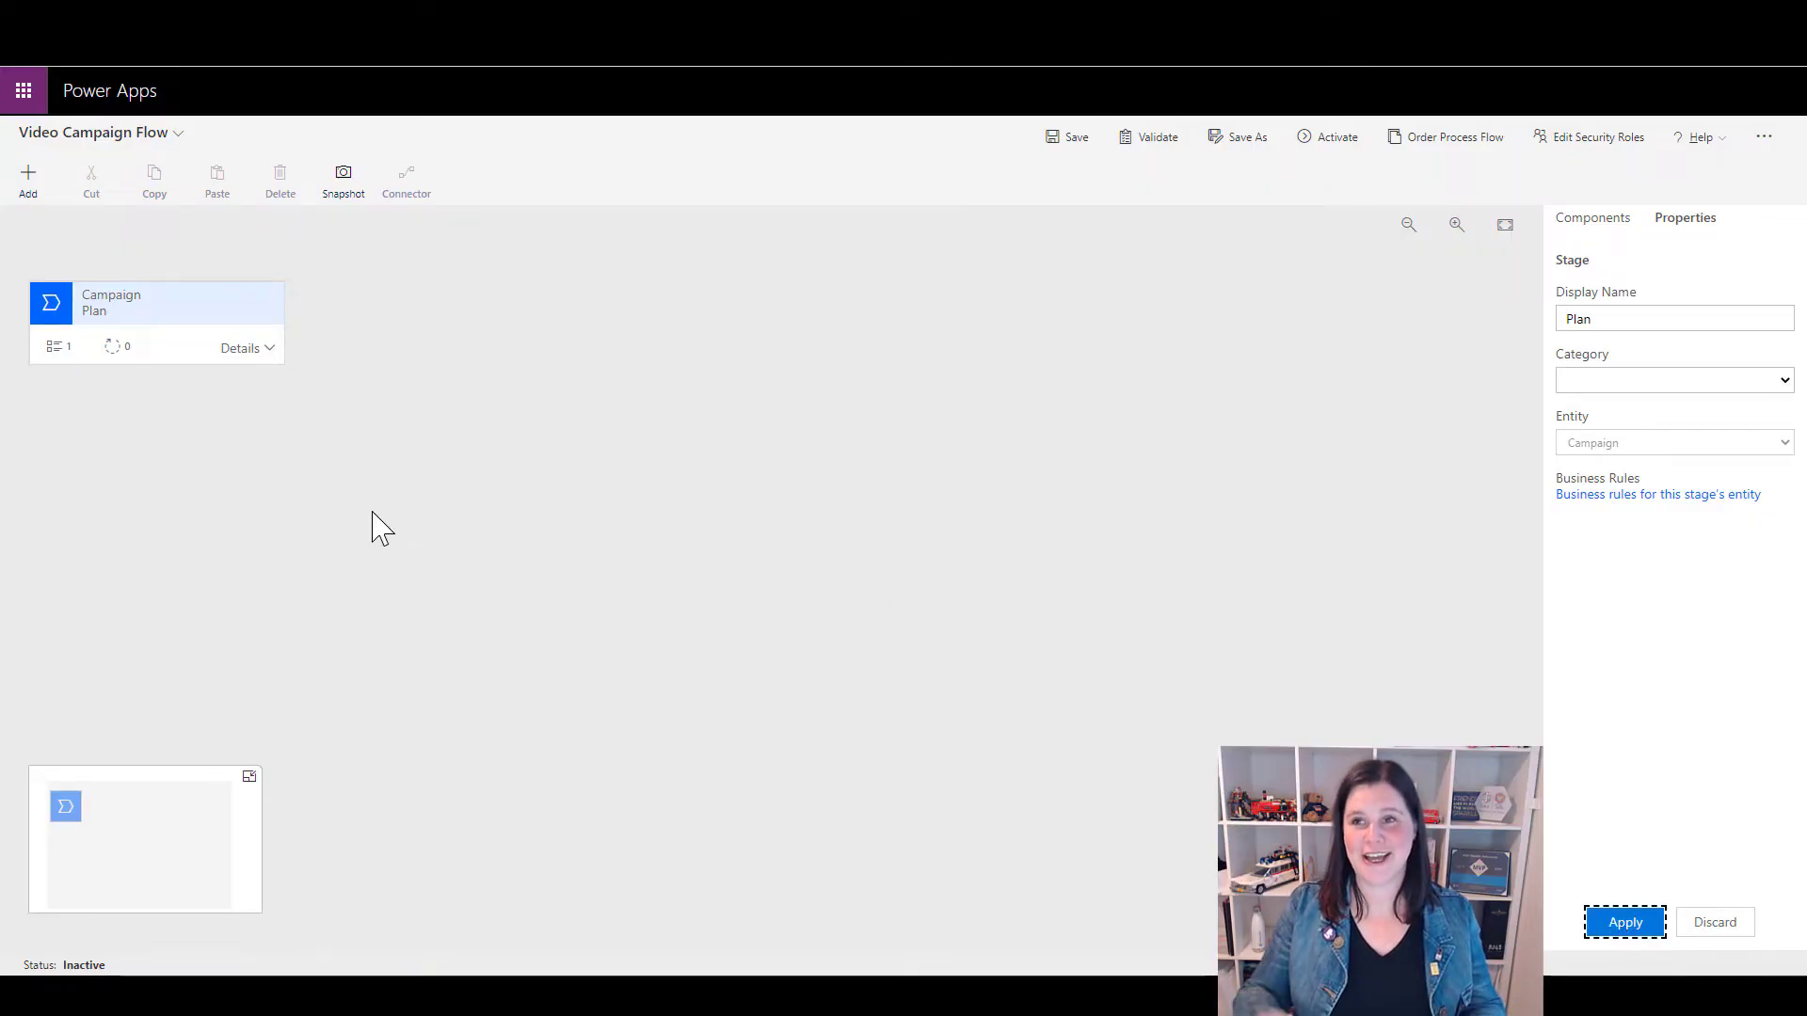
Add a second stage after Plan, name it Produce and apply the change
click(1588, 237)
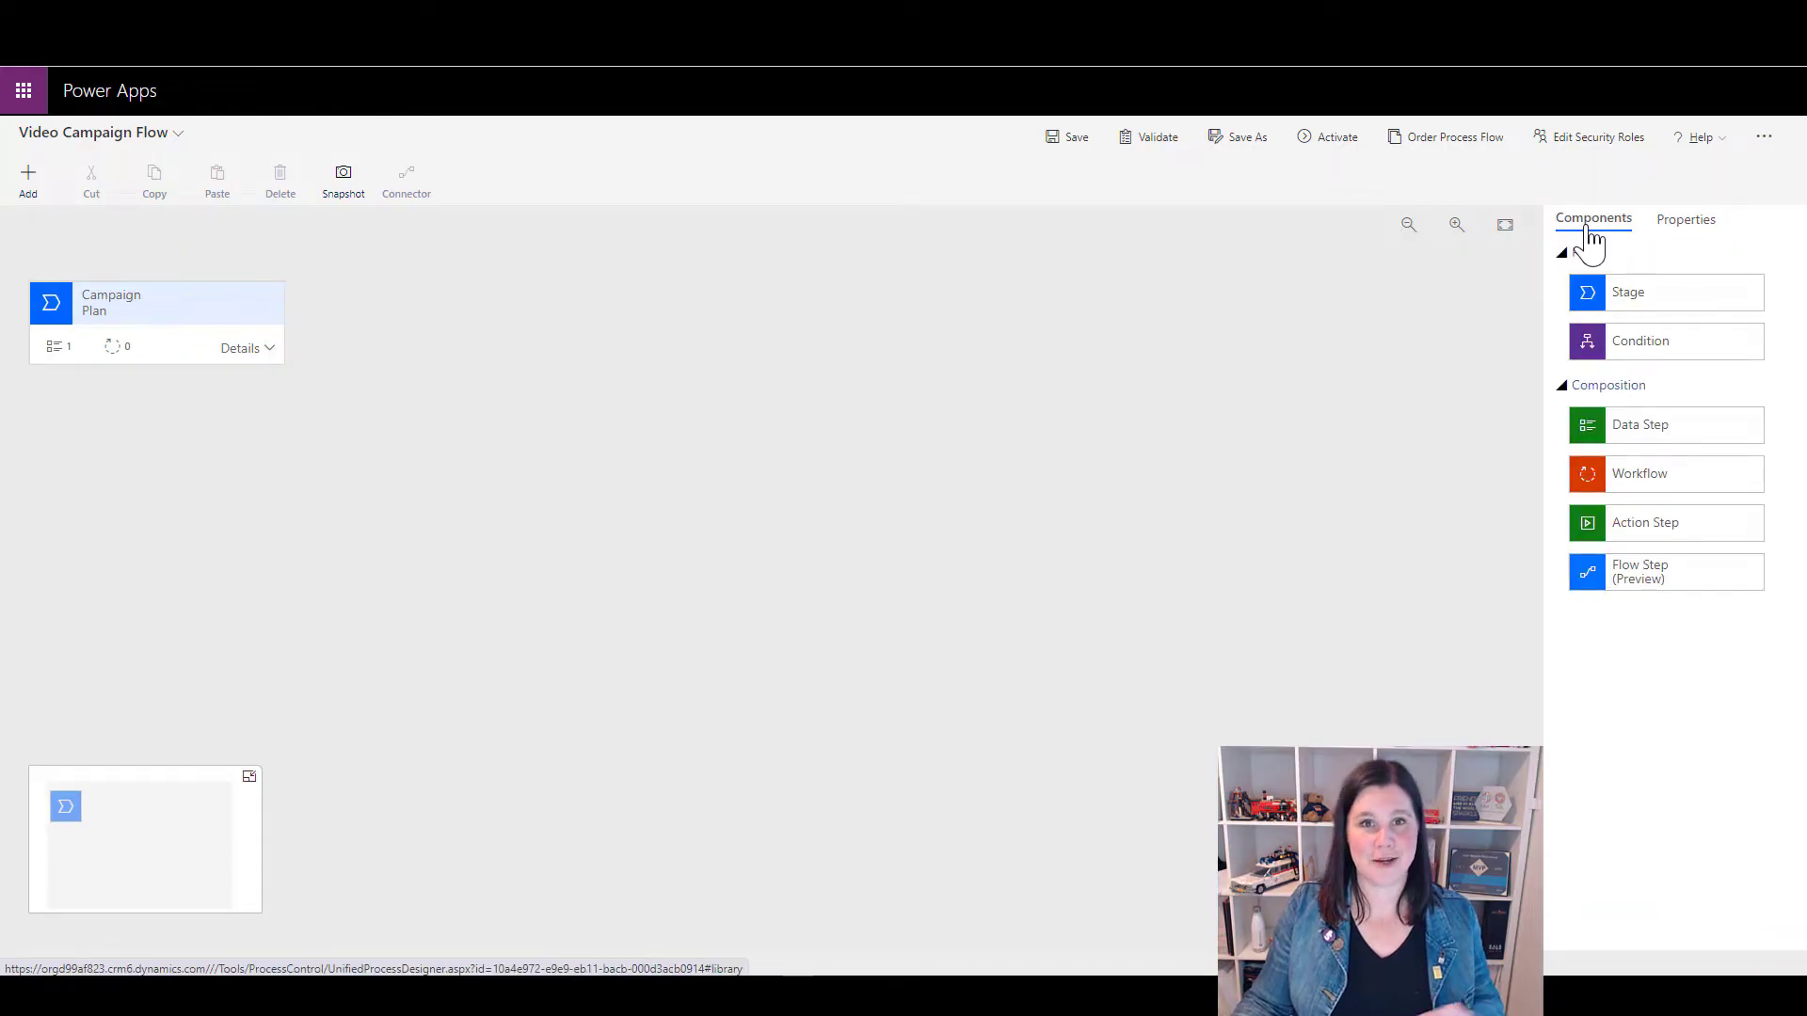
mouse_move(1613, 295)
mouse_down()
mouse_move(944, 254)
mouse_move(343, 291)
mouse_move(316, 344)
mouse_up()
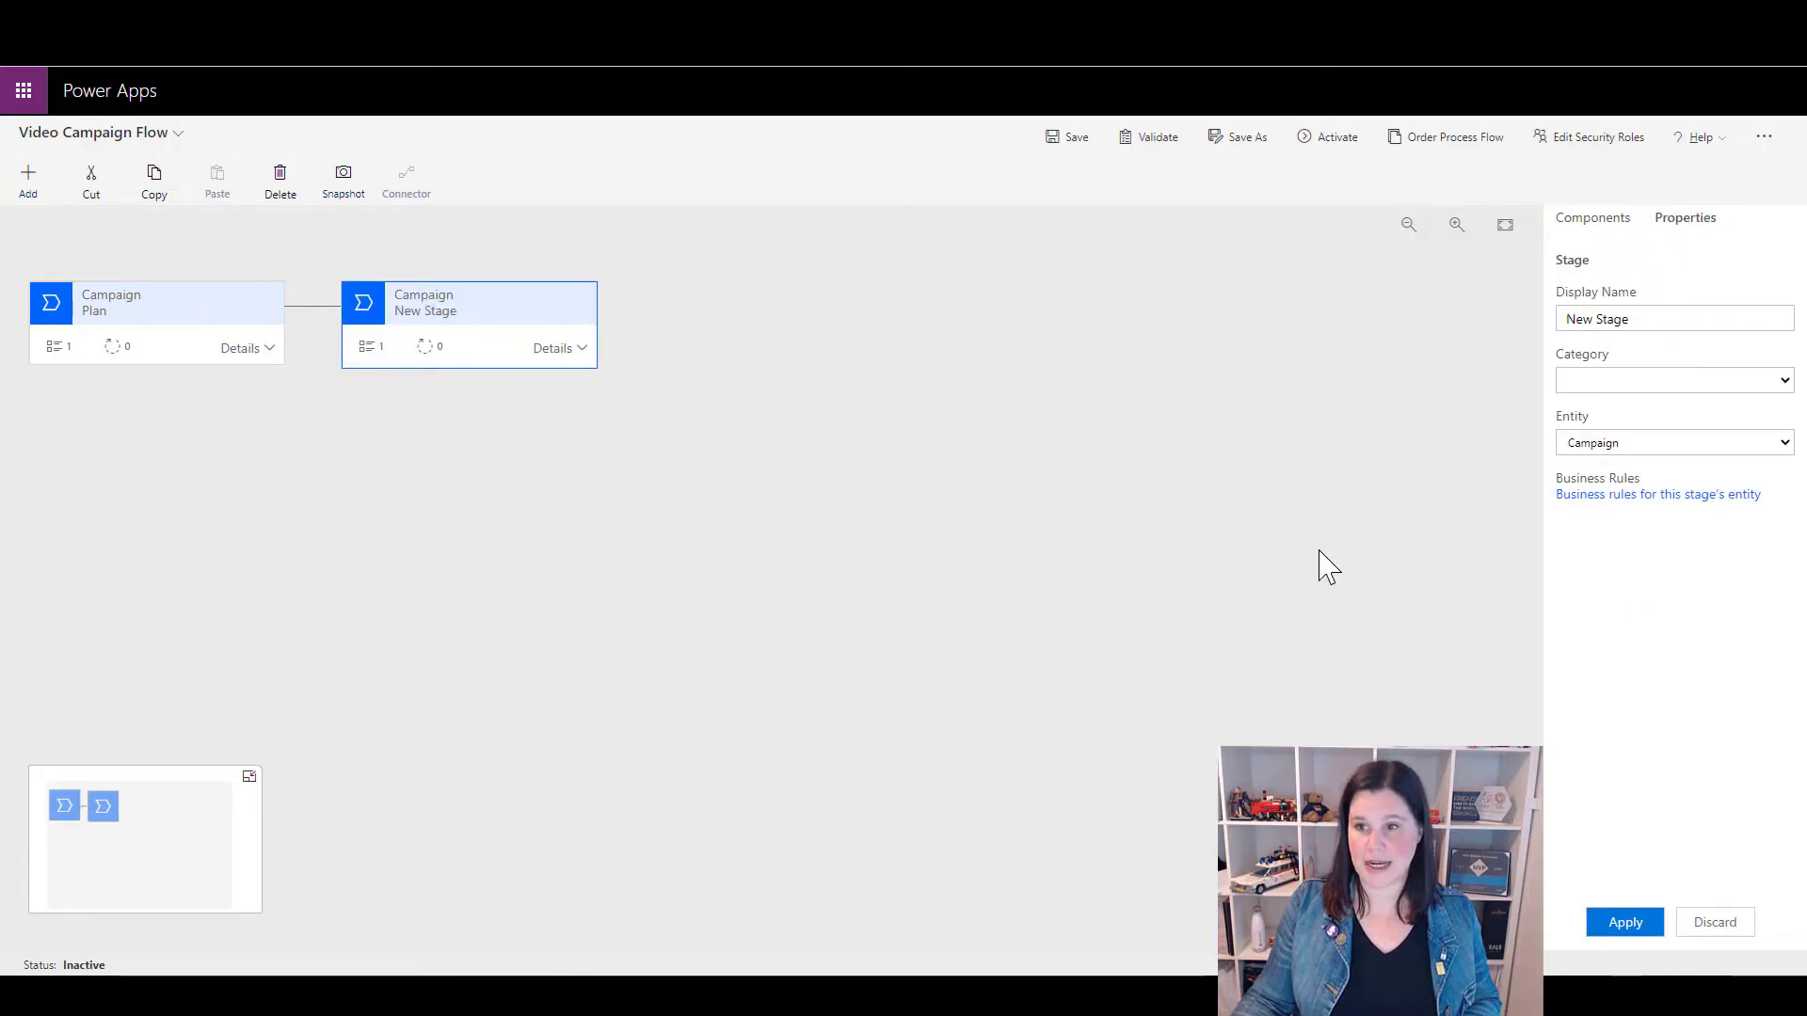
drag(1681, 320, 1510, 344)
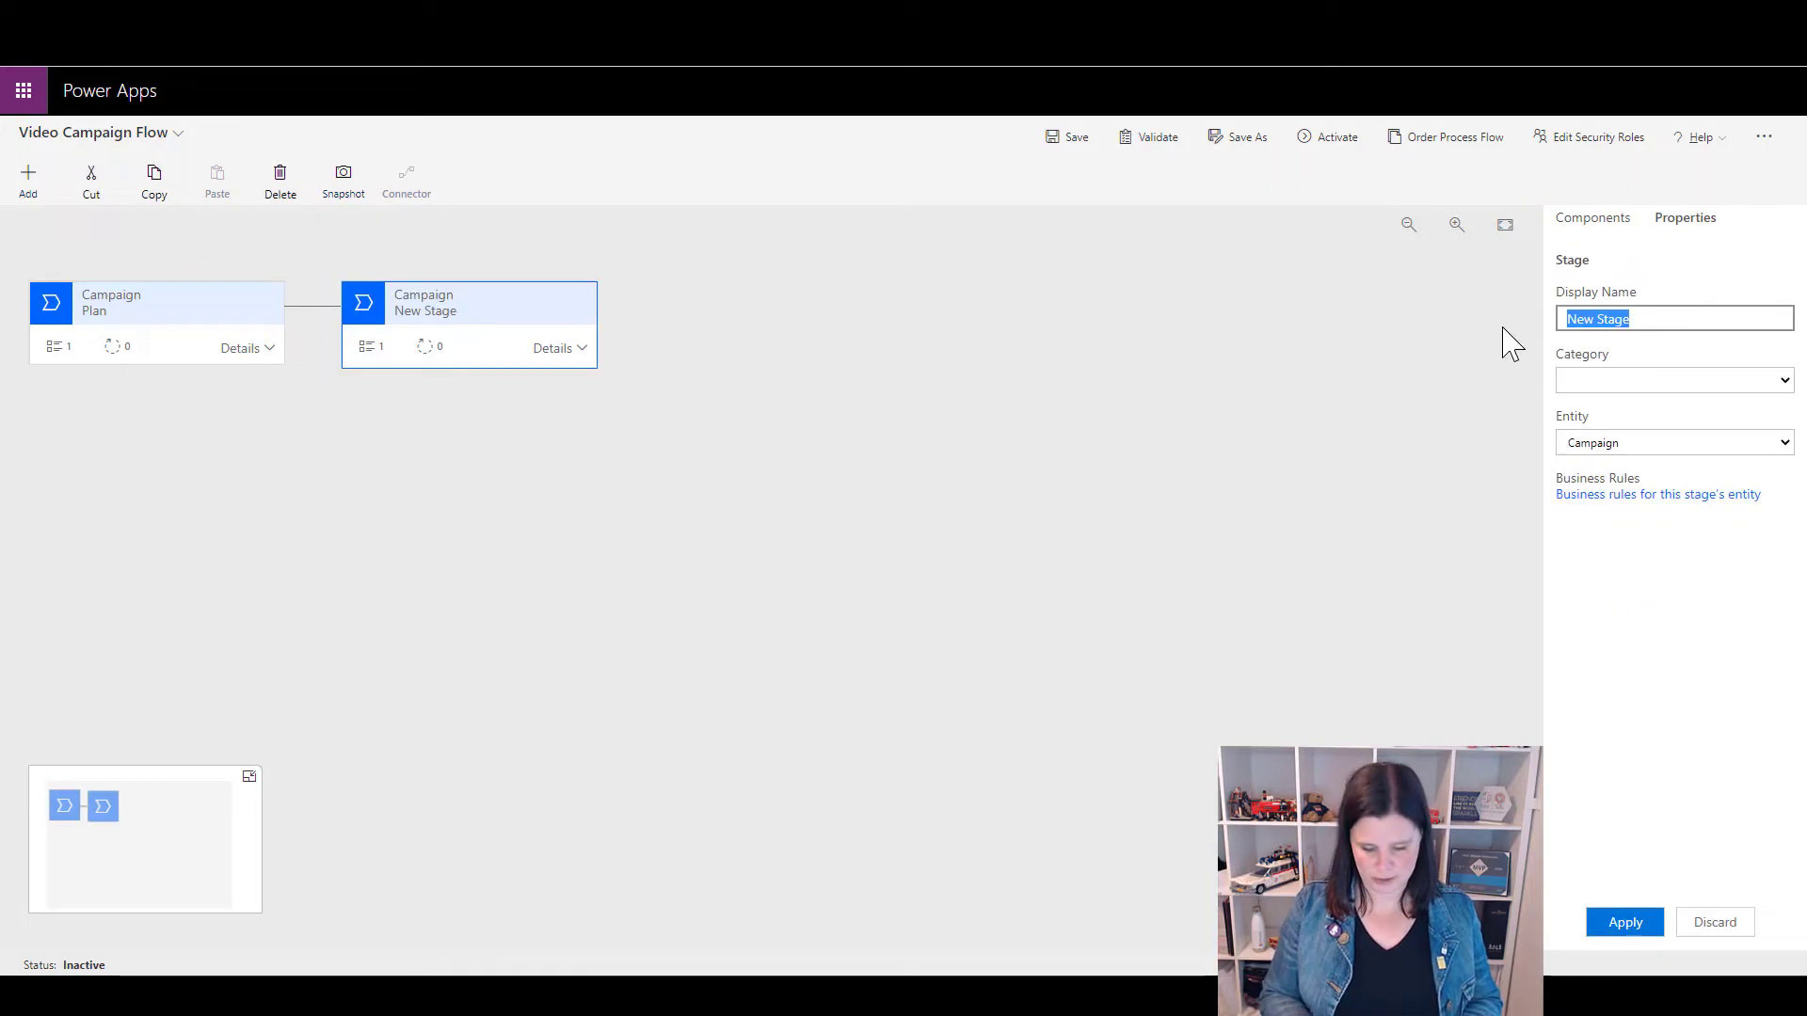
text(Produc)
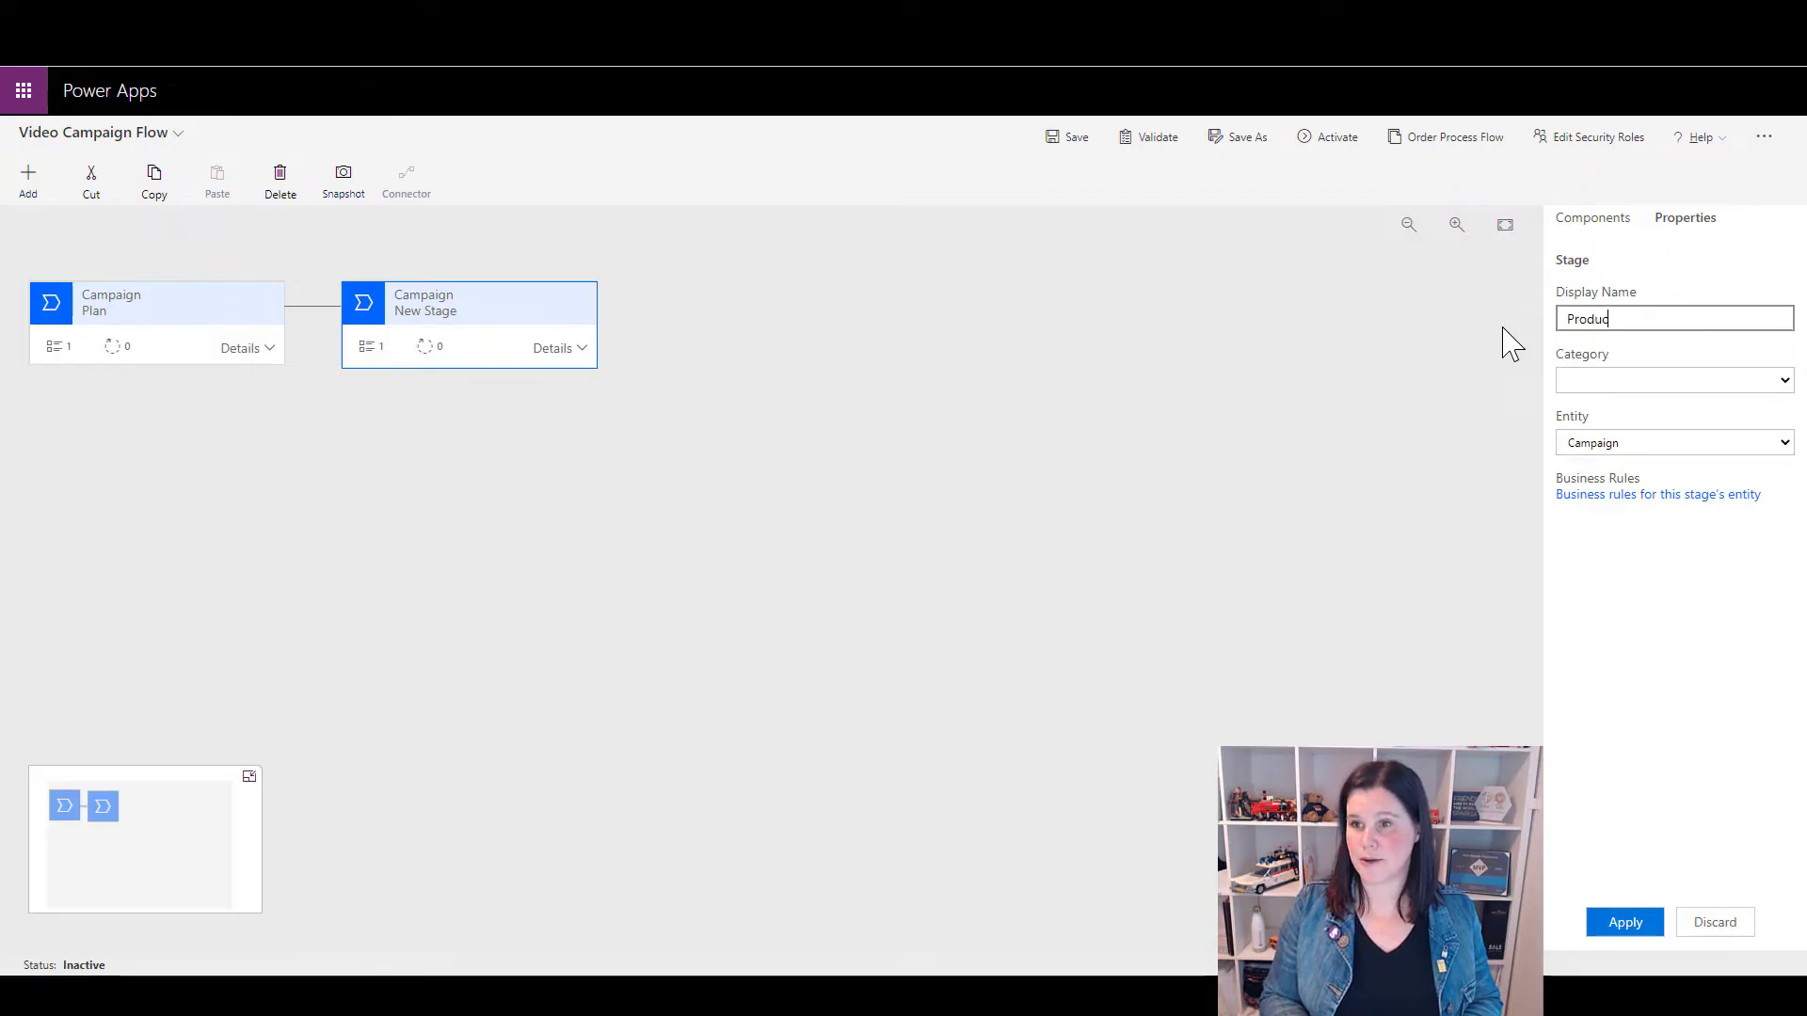
text(e)
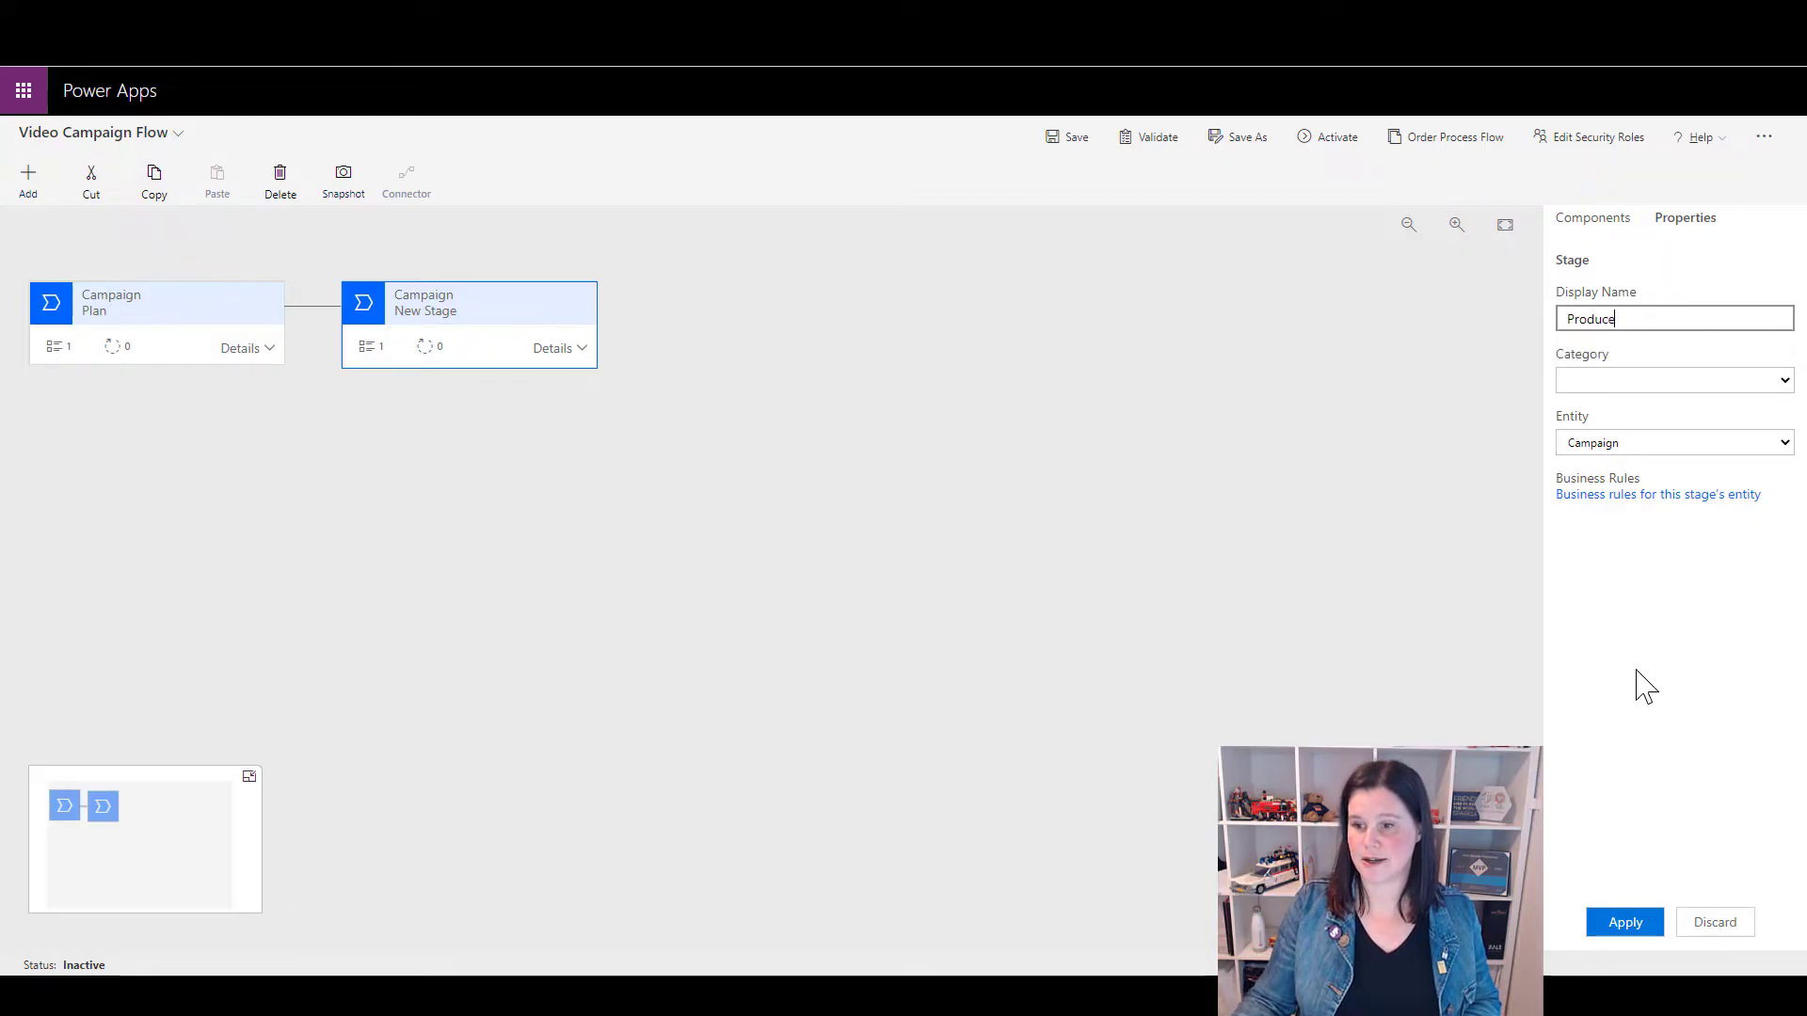
click(1617, 925)
Add a third stage after Produce, name it Complete and apply the change
click(1583, 226)
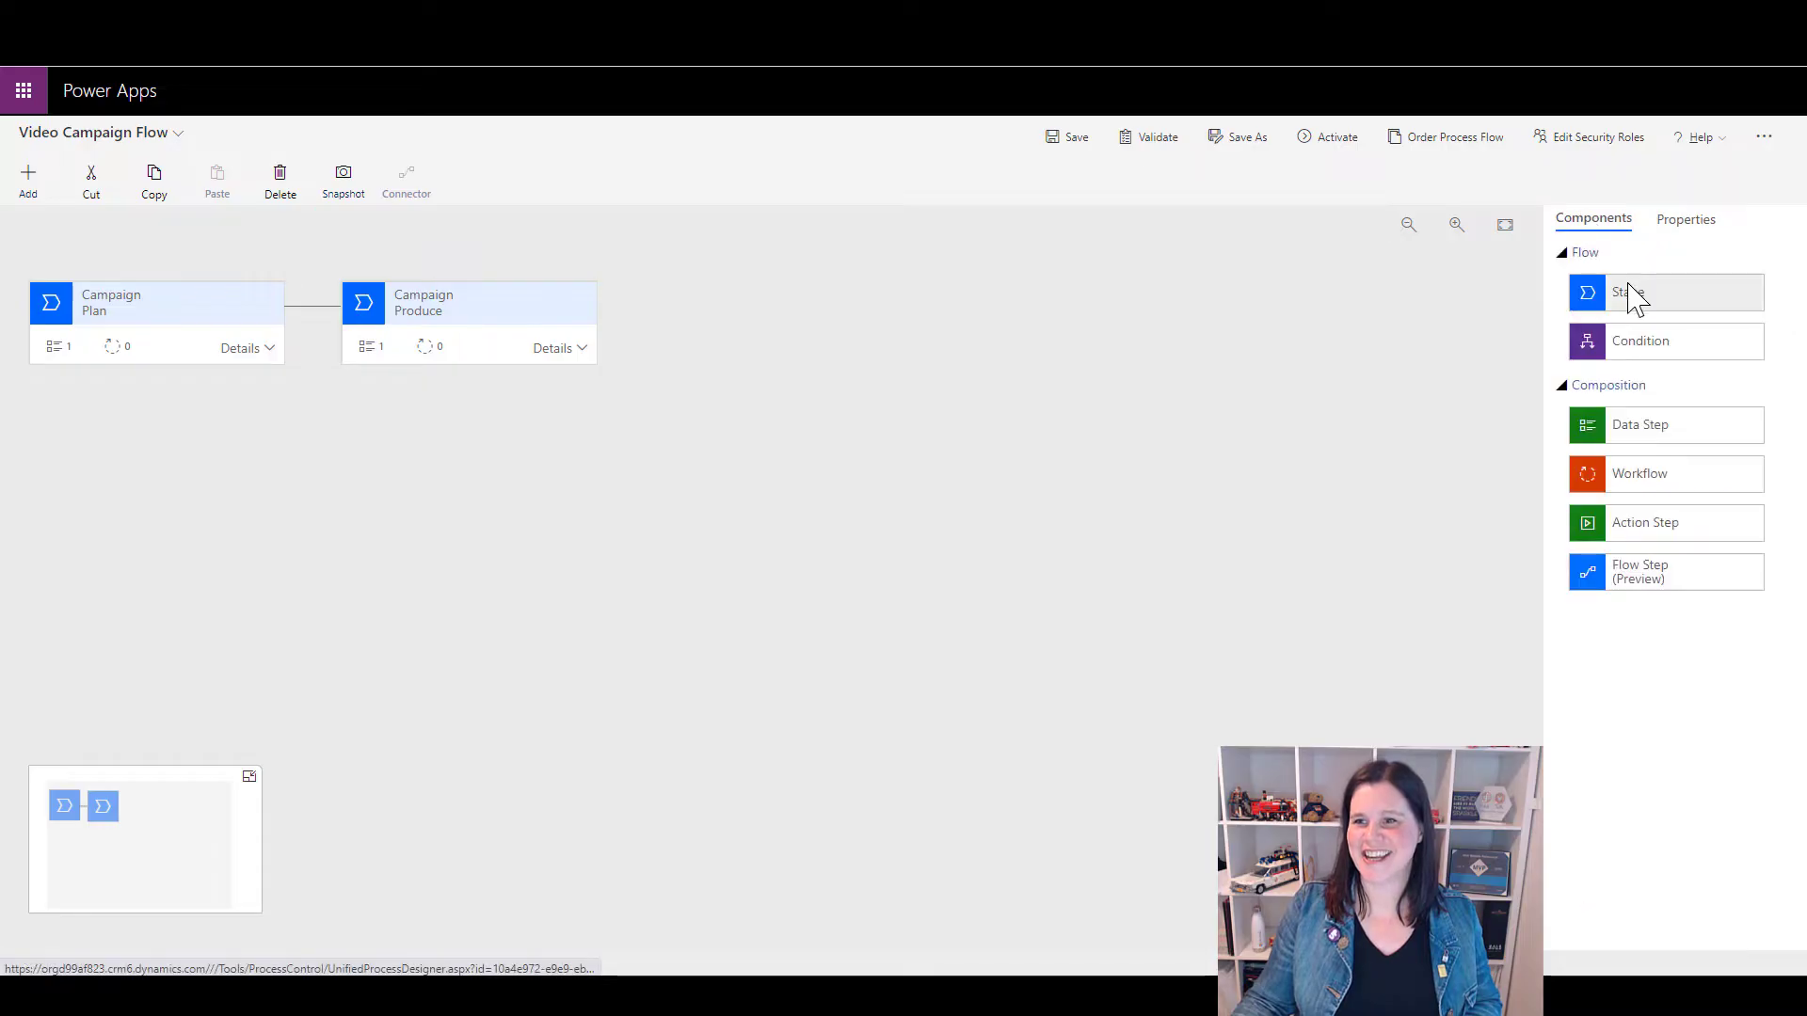
drag(1633, 295, 631, 357)
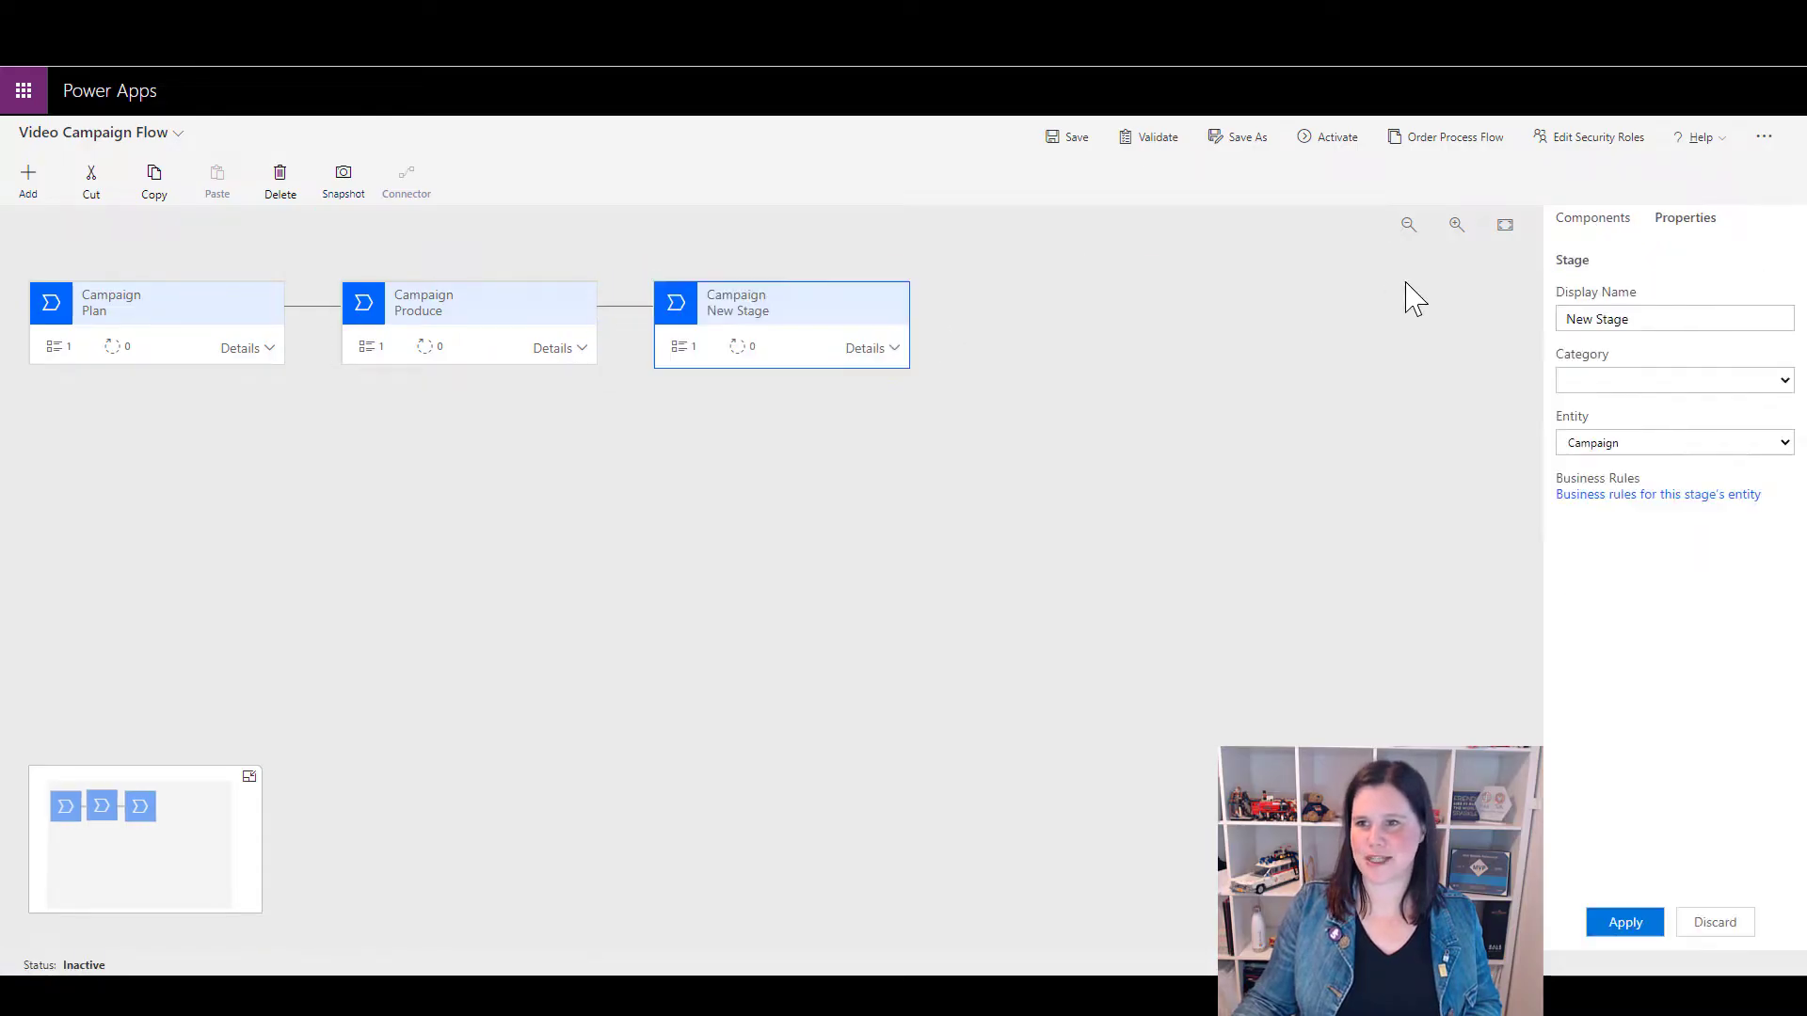
click(1672, 312)
text(Comp)
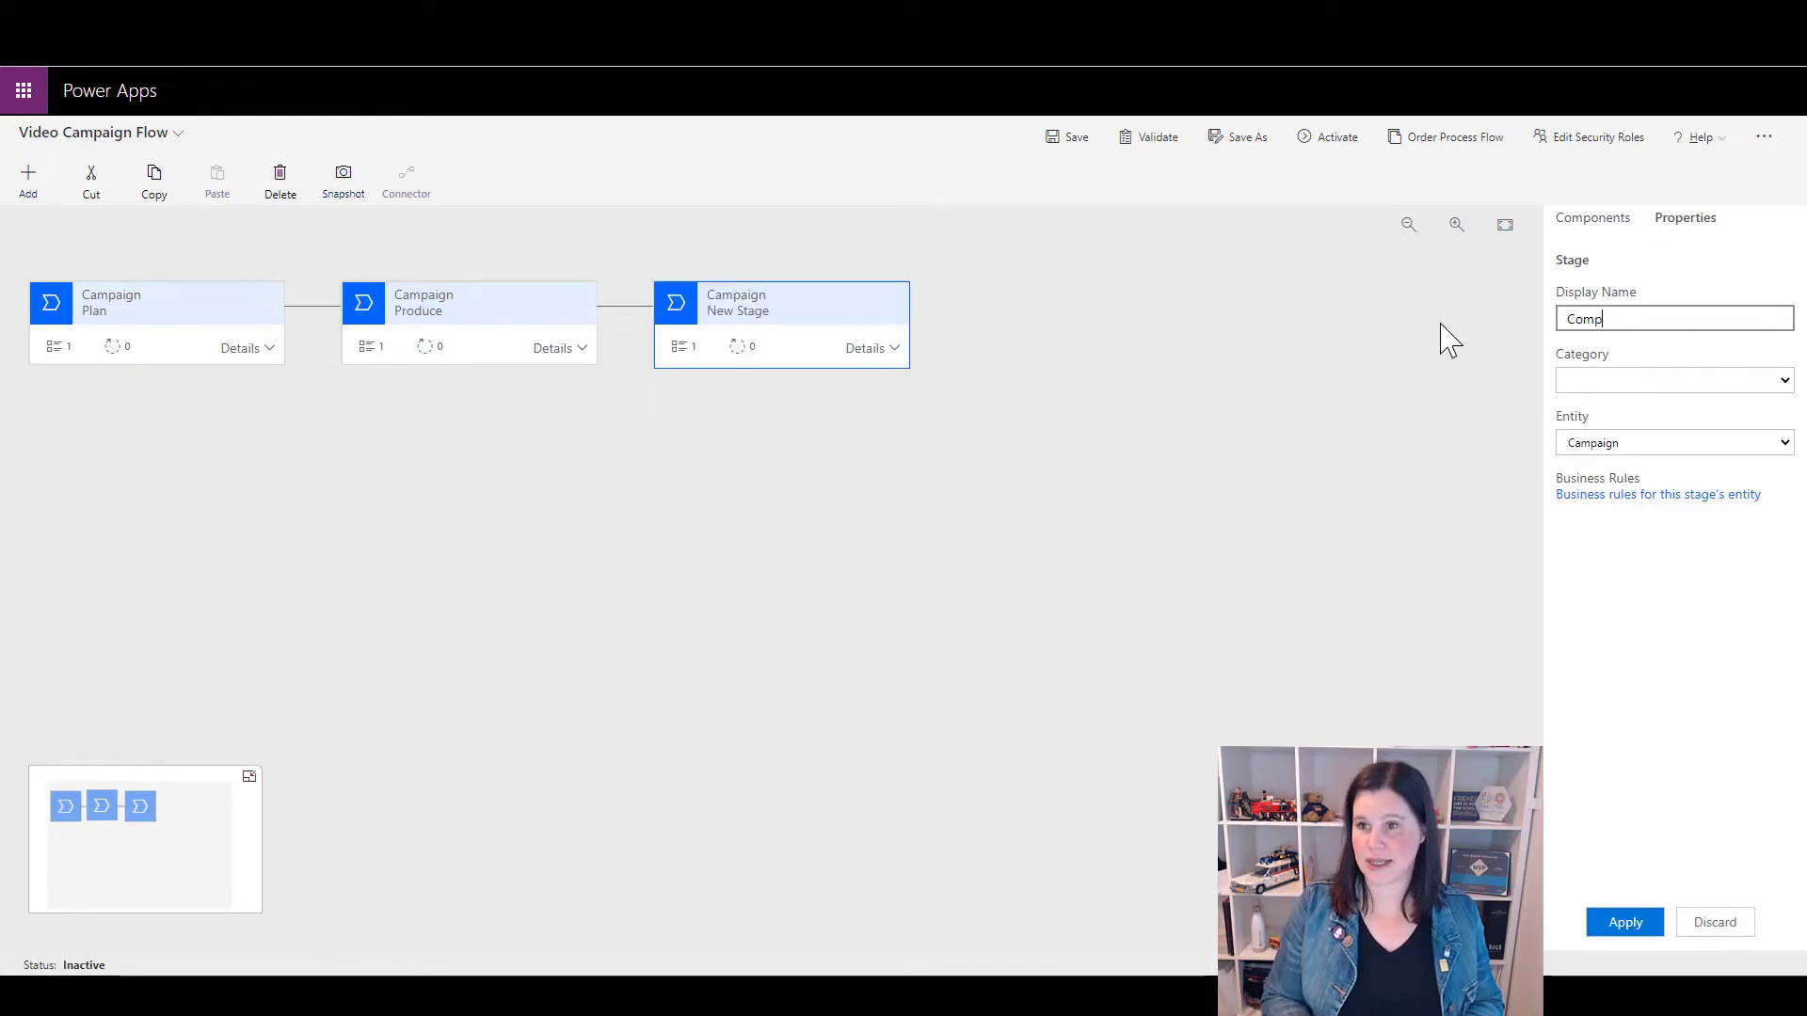
text(lete)
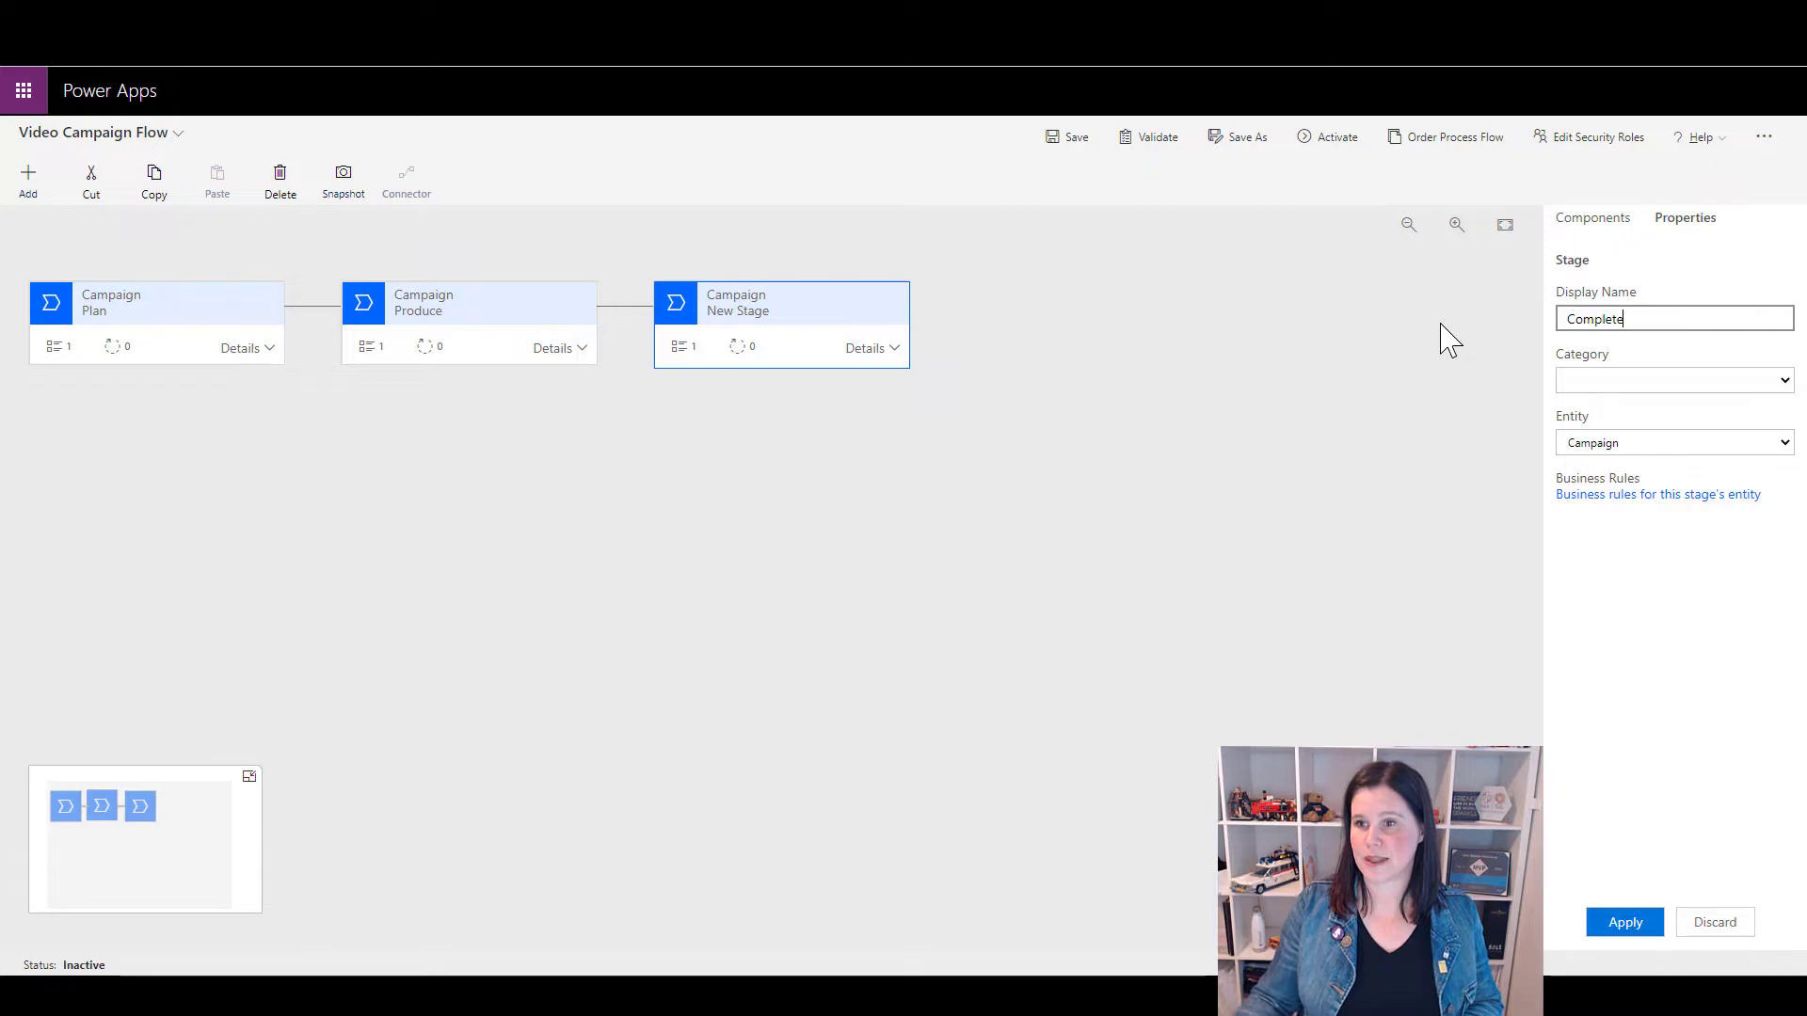
click(1629, 924)
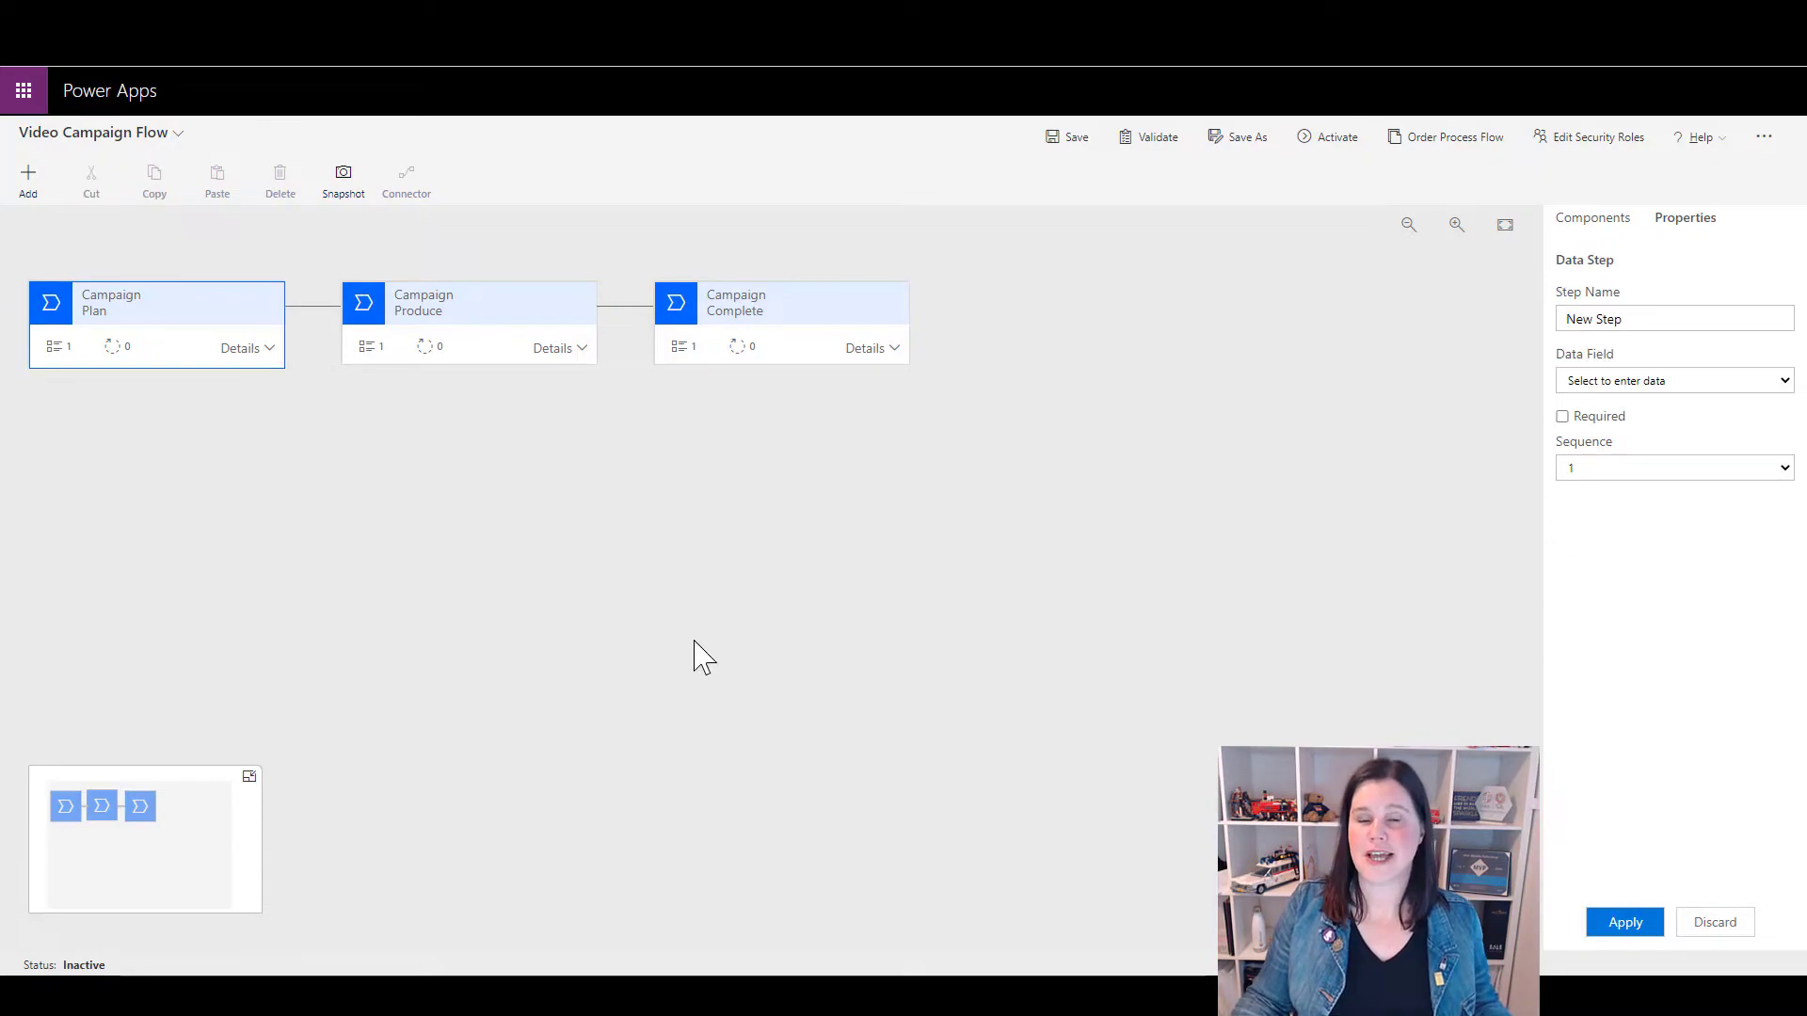
Link the Plan stage's data step to the Client field and apply the change
click(270, 348)
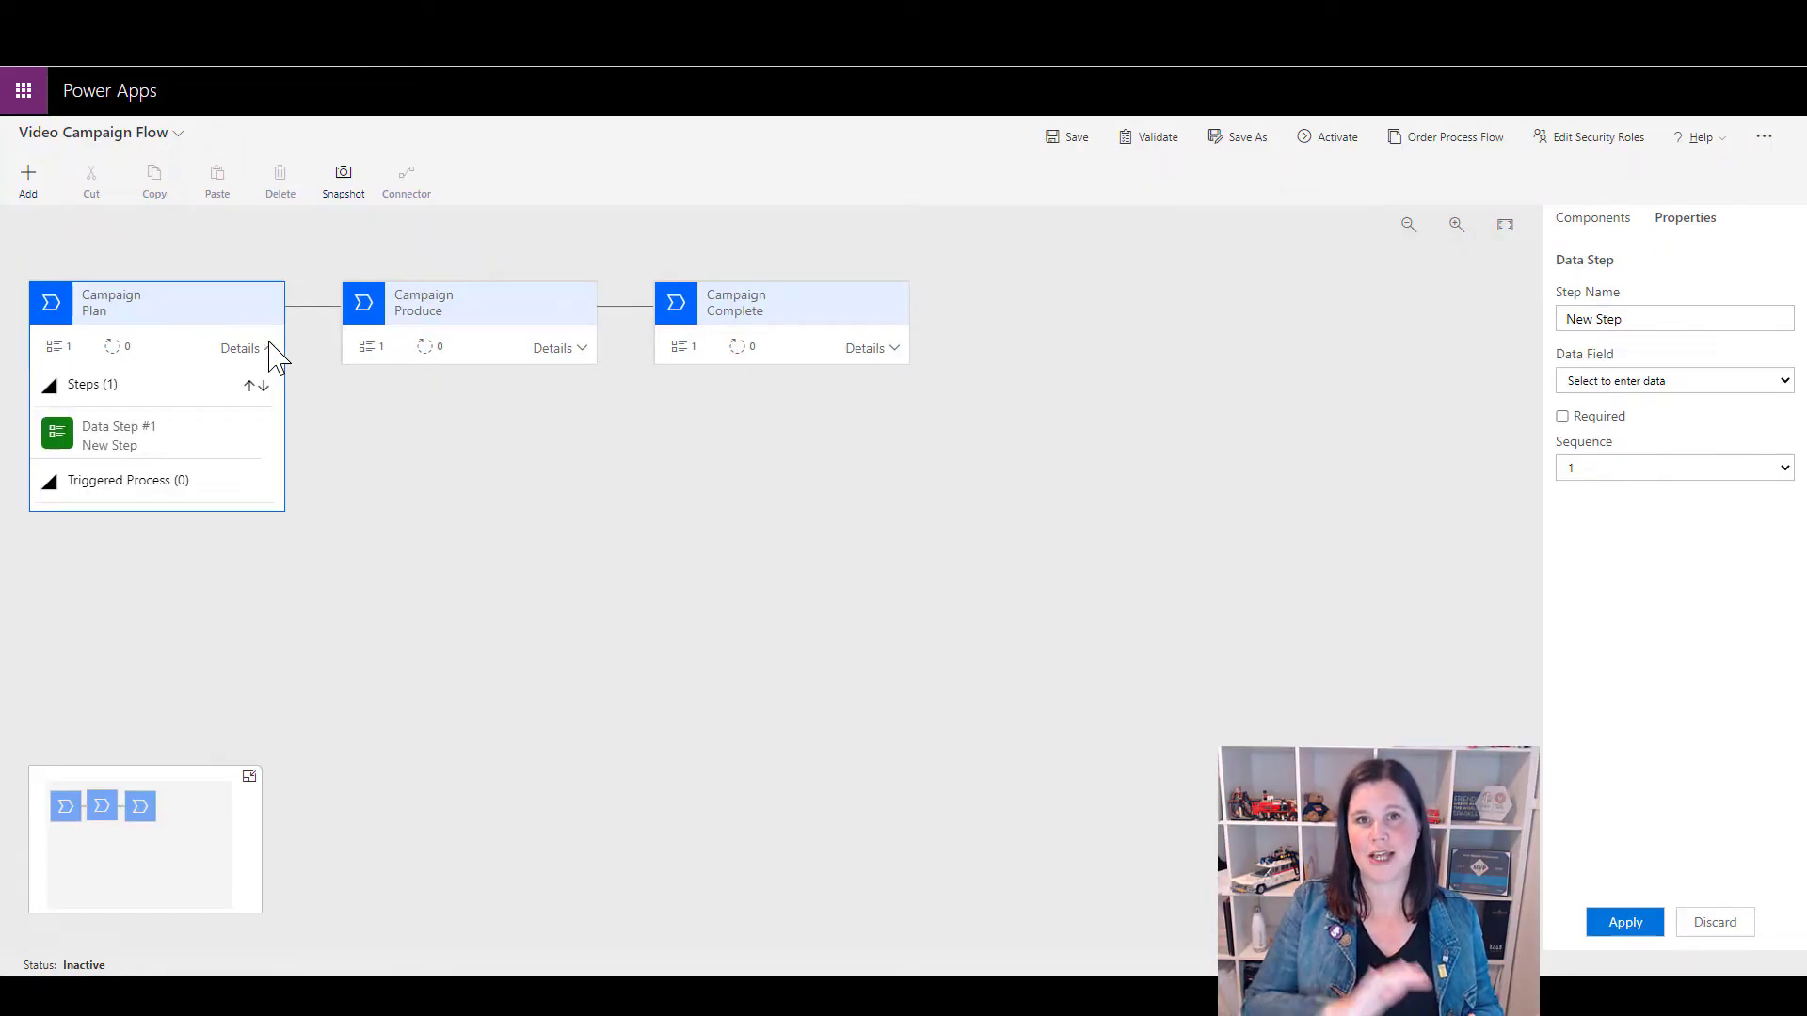
click(129, 441)
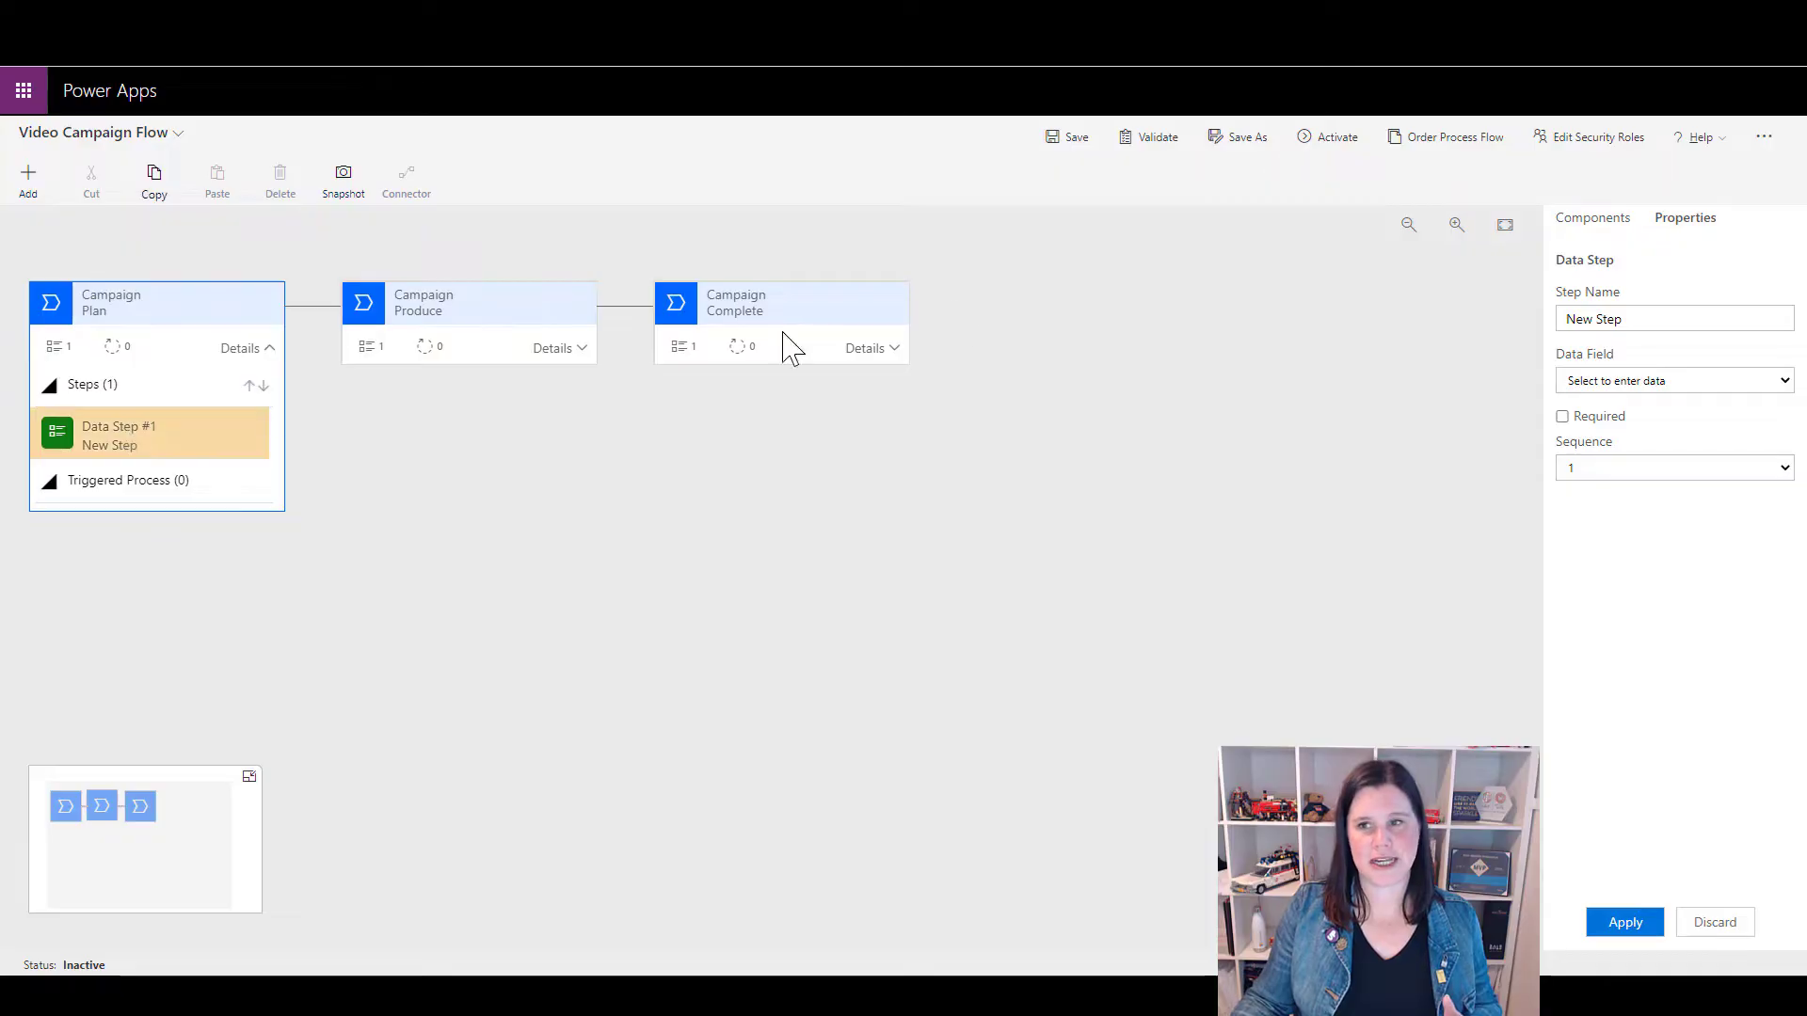
click(1645, 383)
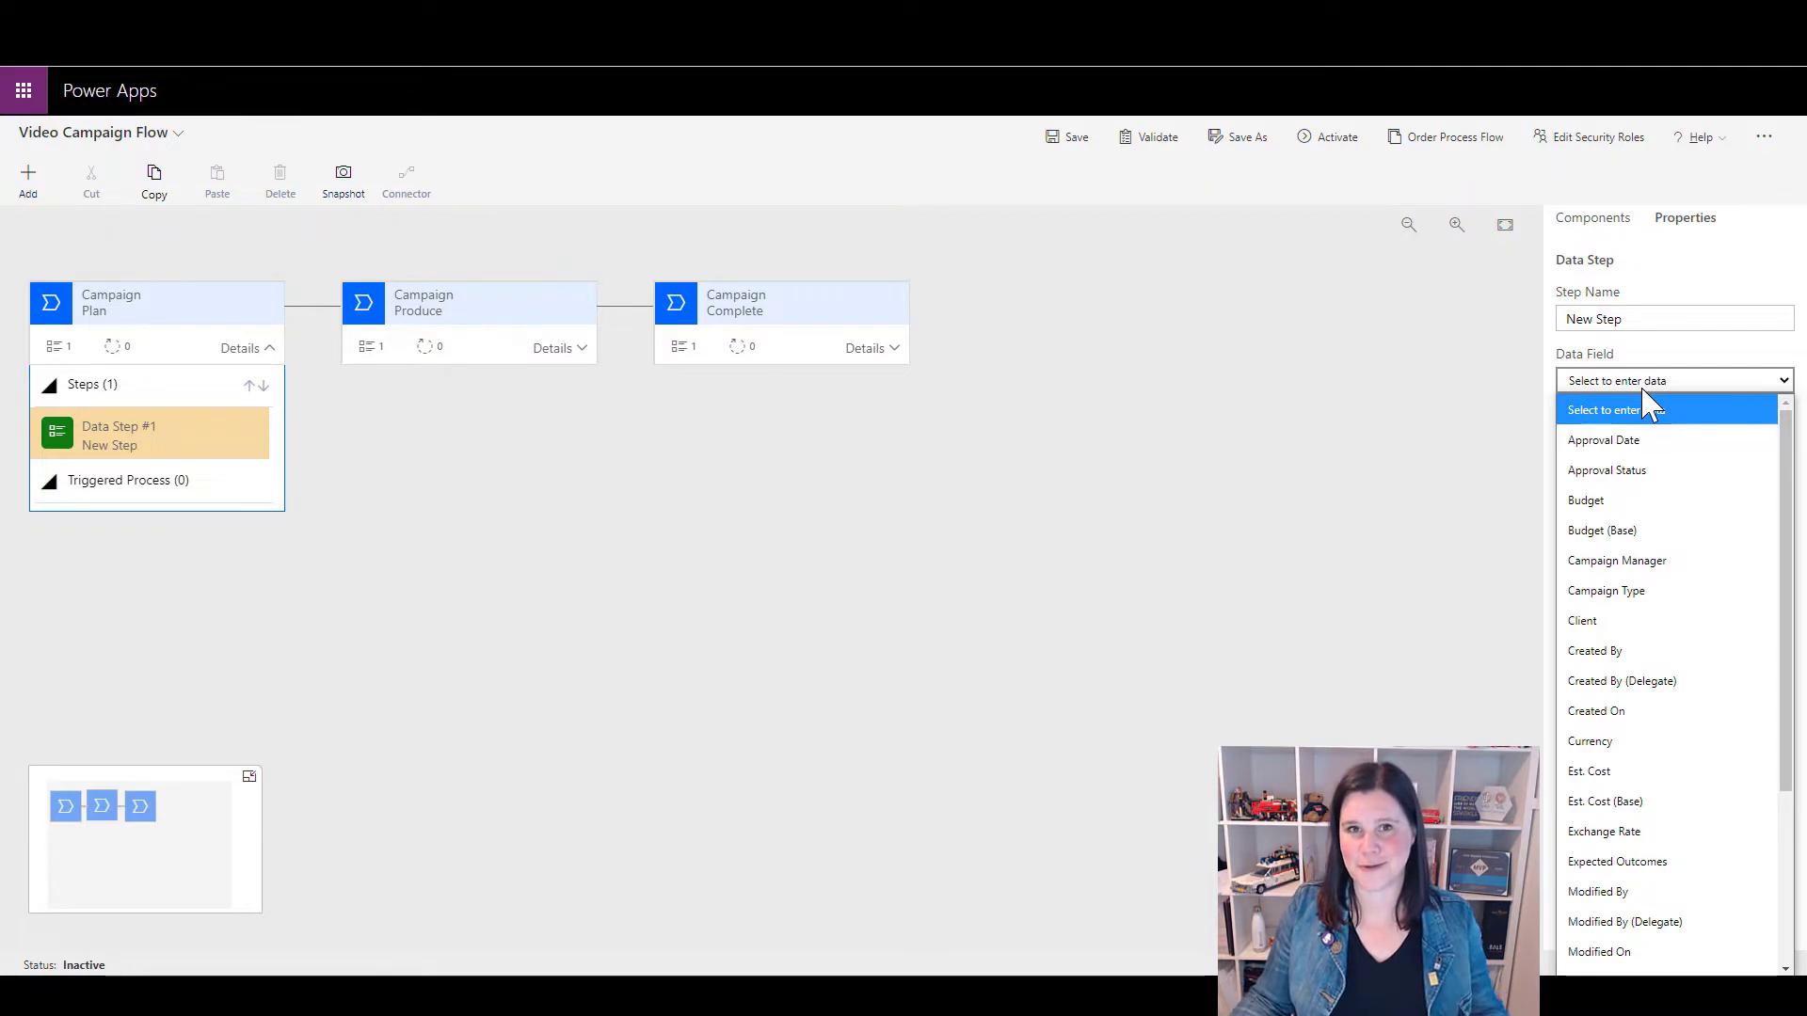
click(1611, 383)
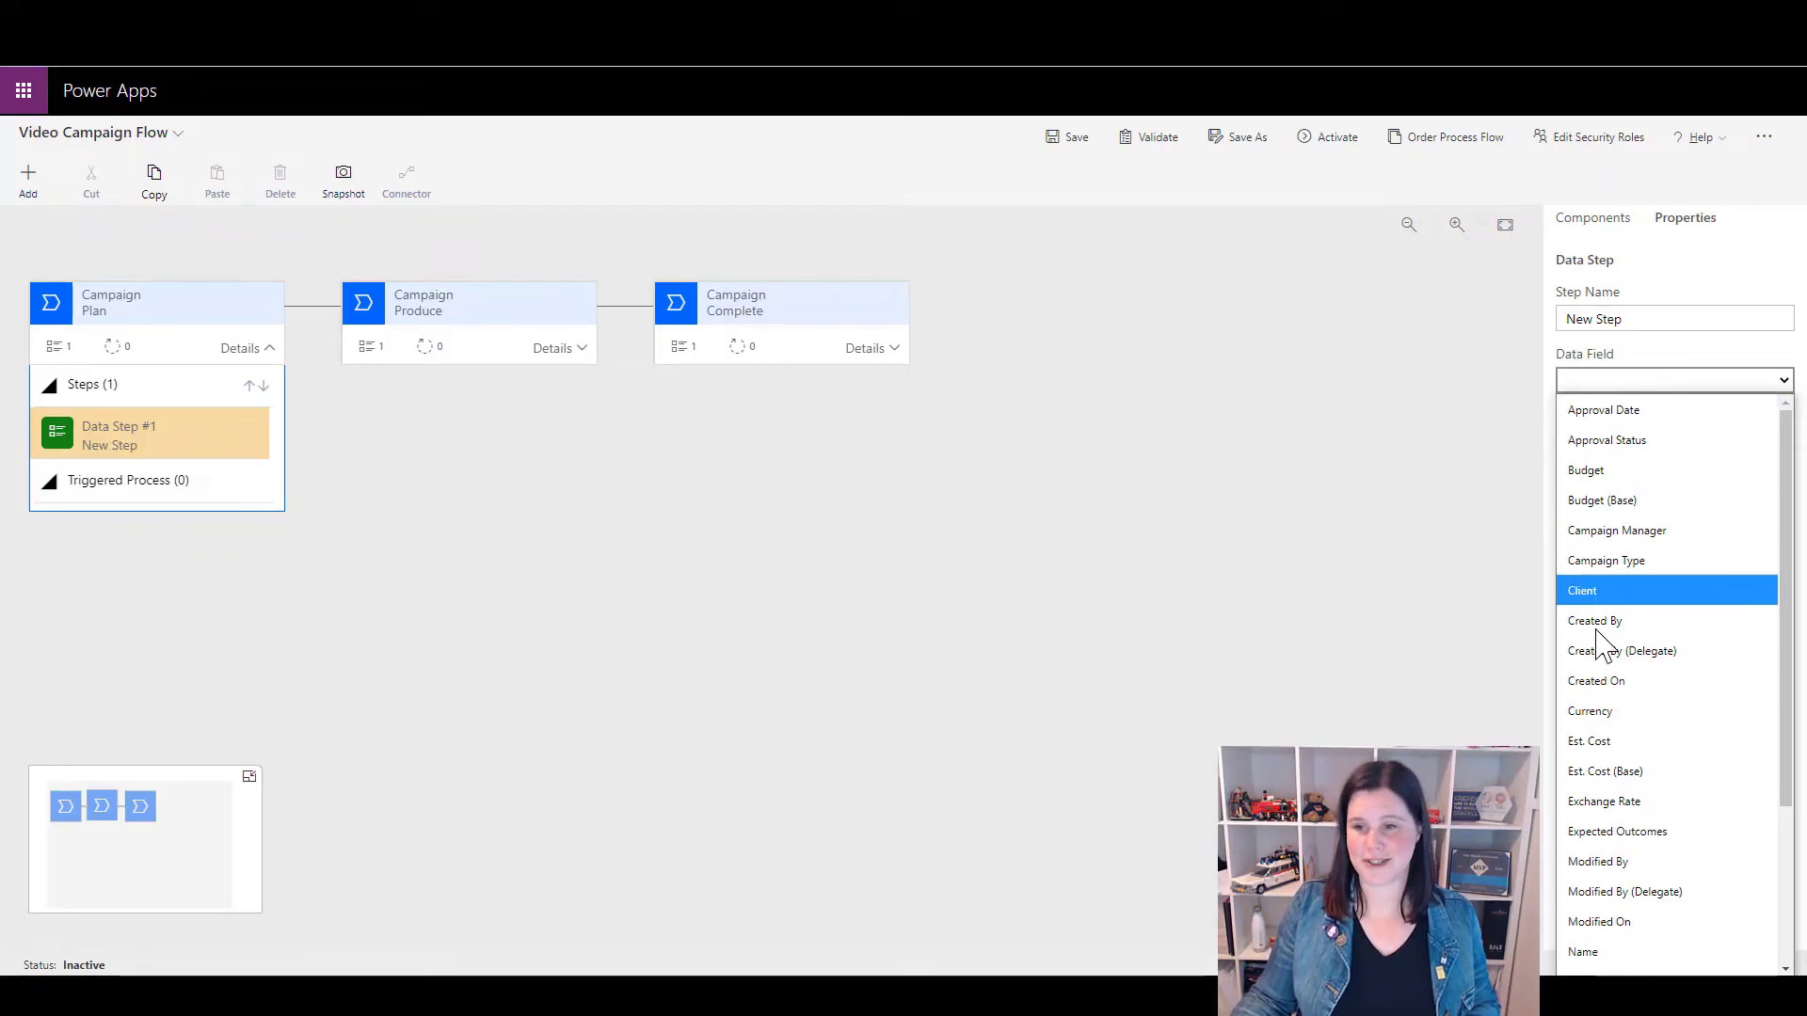
click(1589, 592)
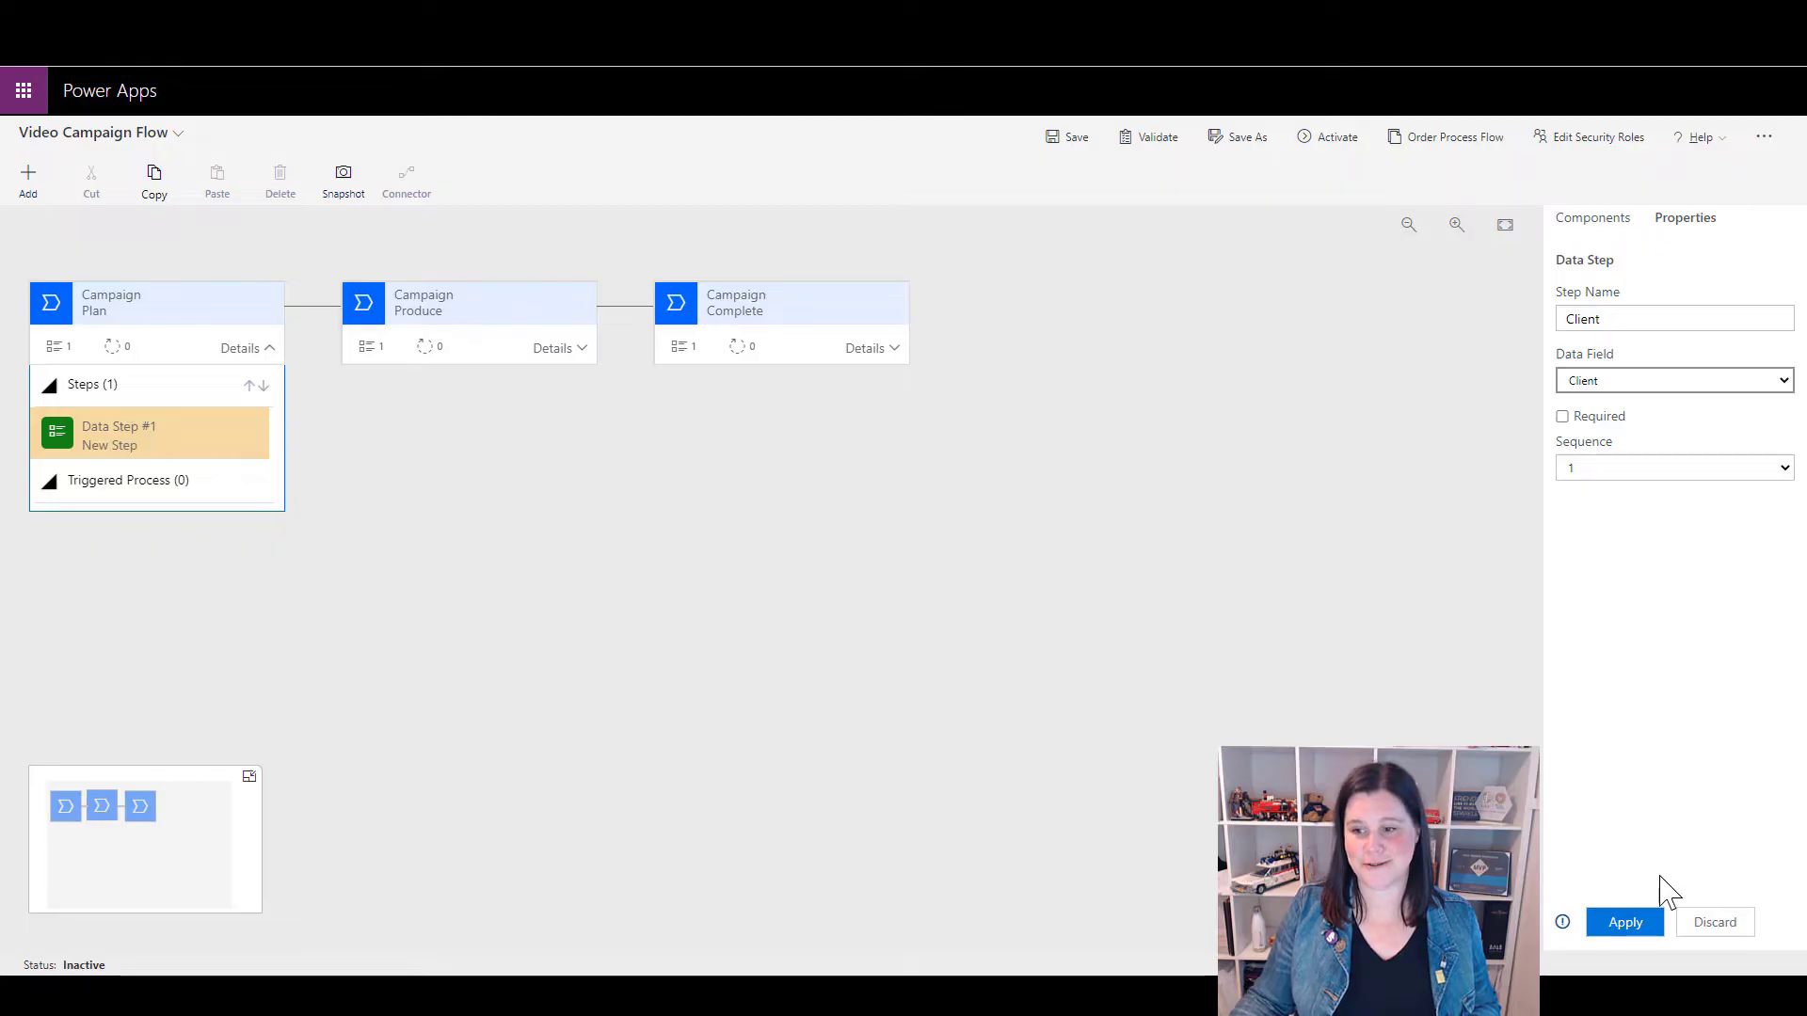
click(1638, 920)
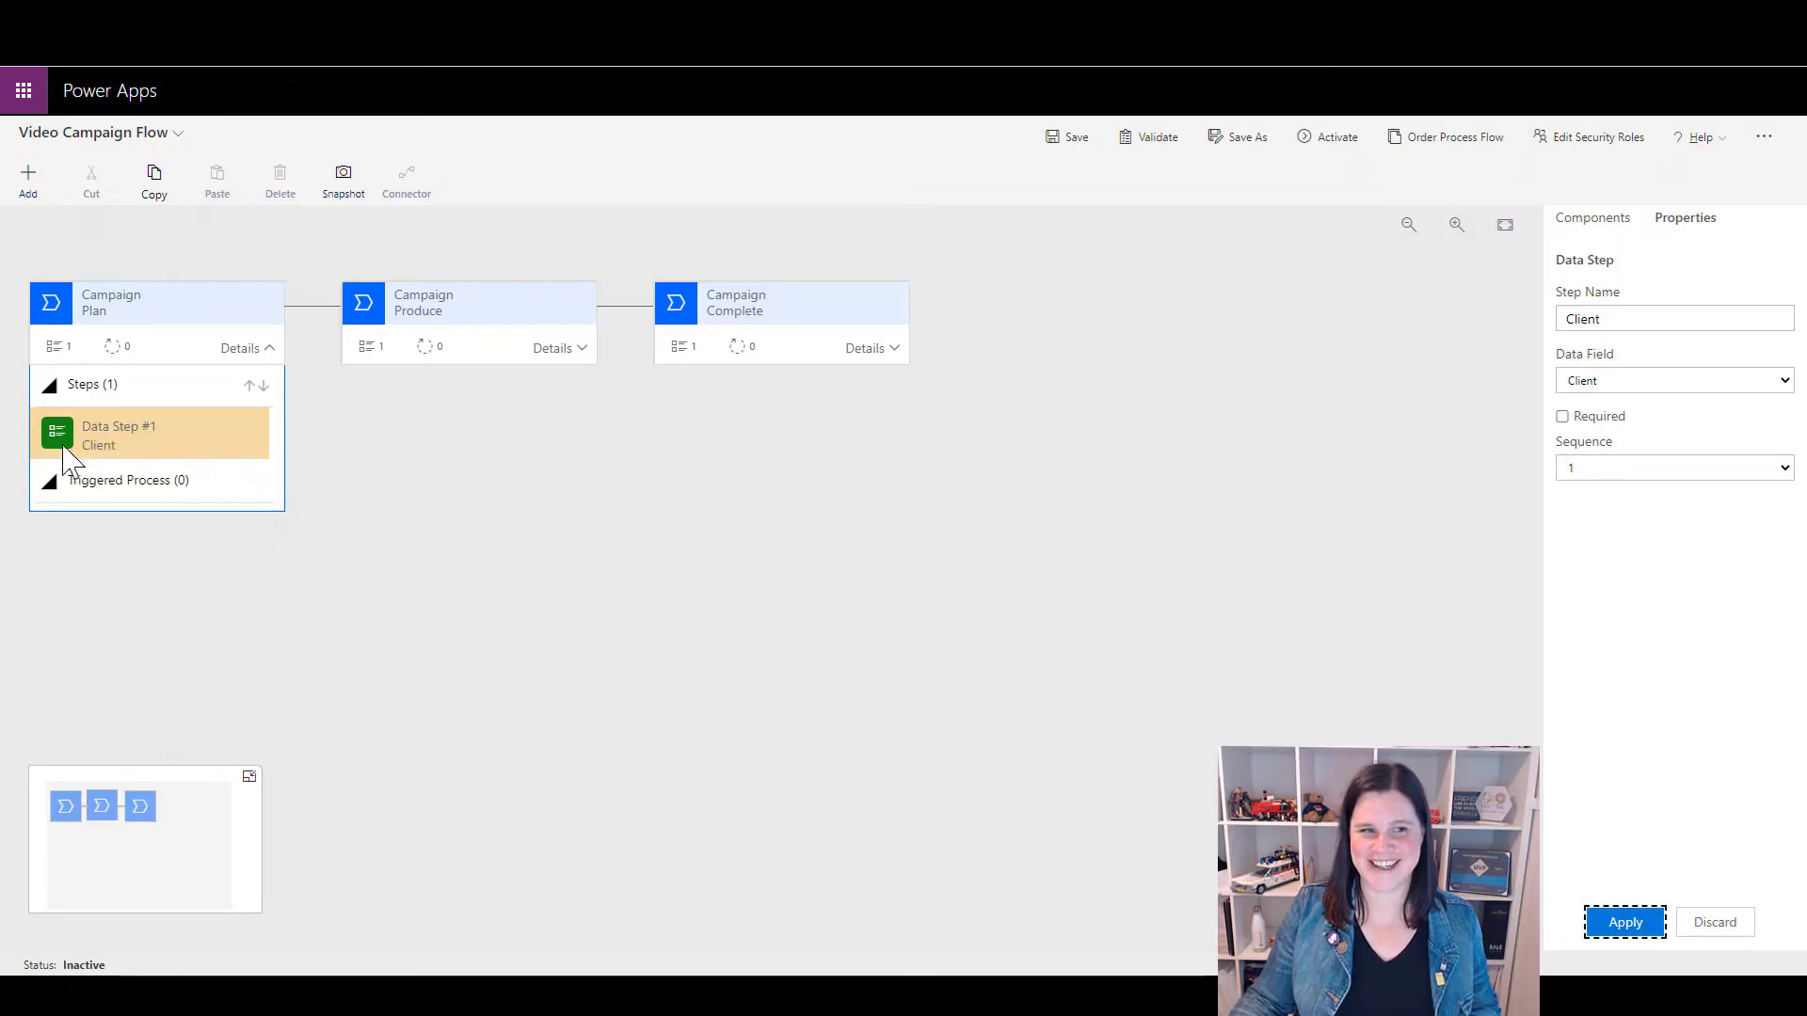
Link the Produce stage's data step to the Video Producer field and apply the change
click(576, 350)
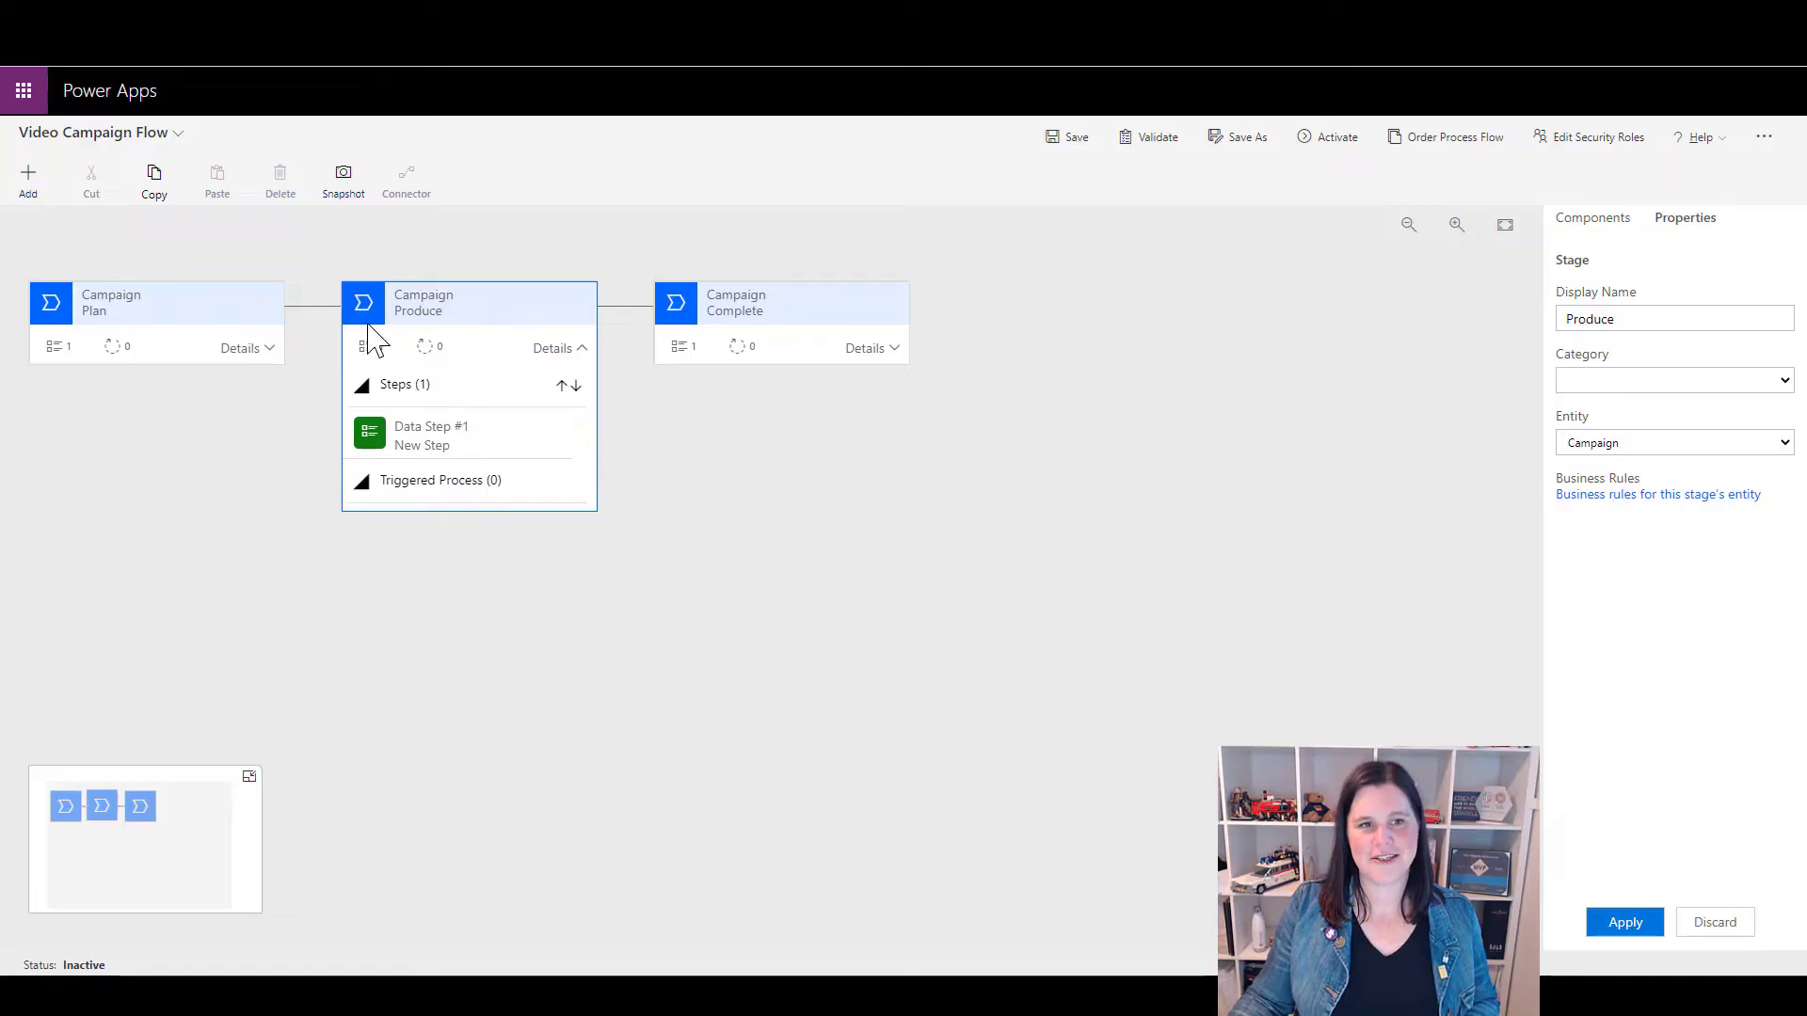
click(421, 439)
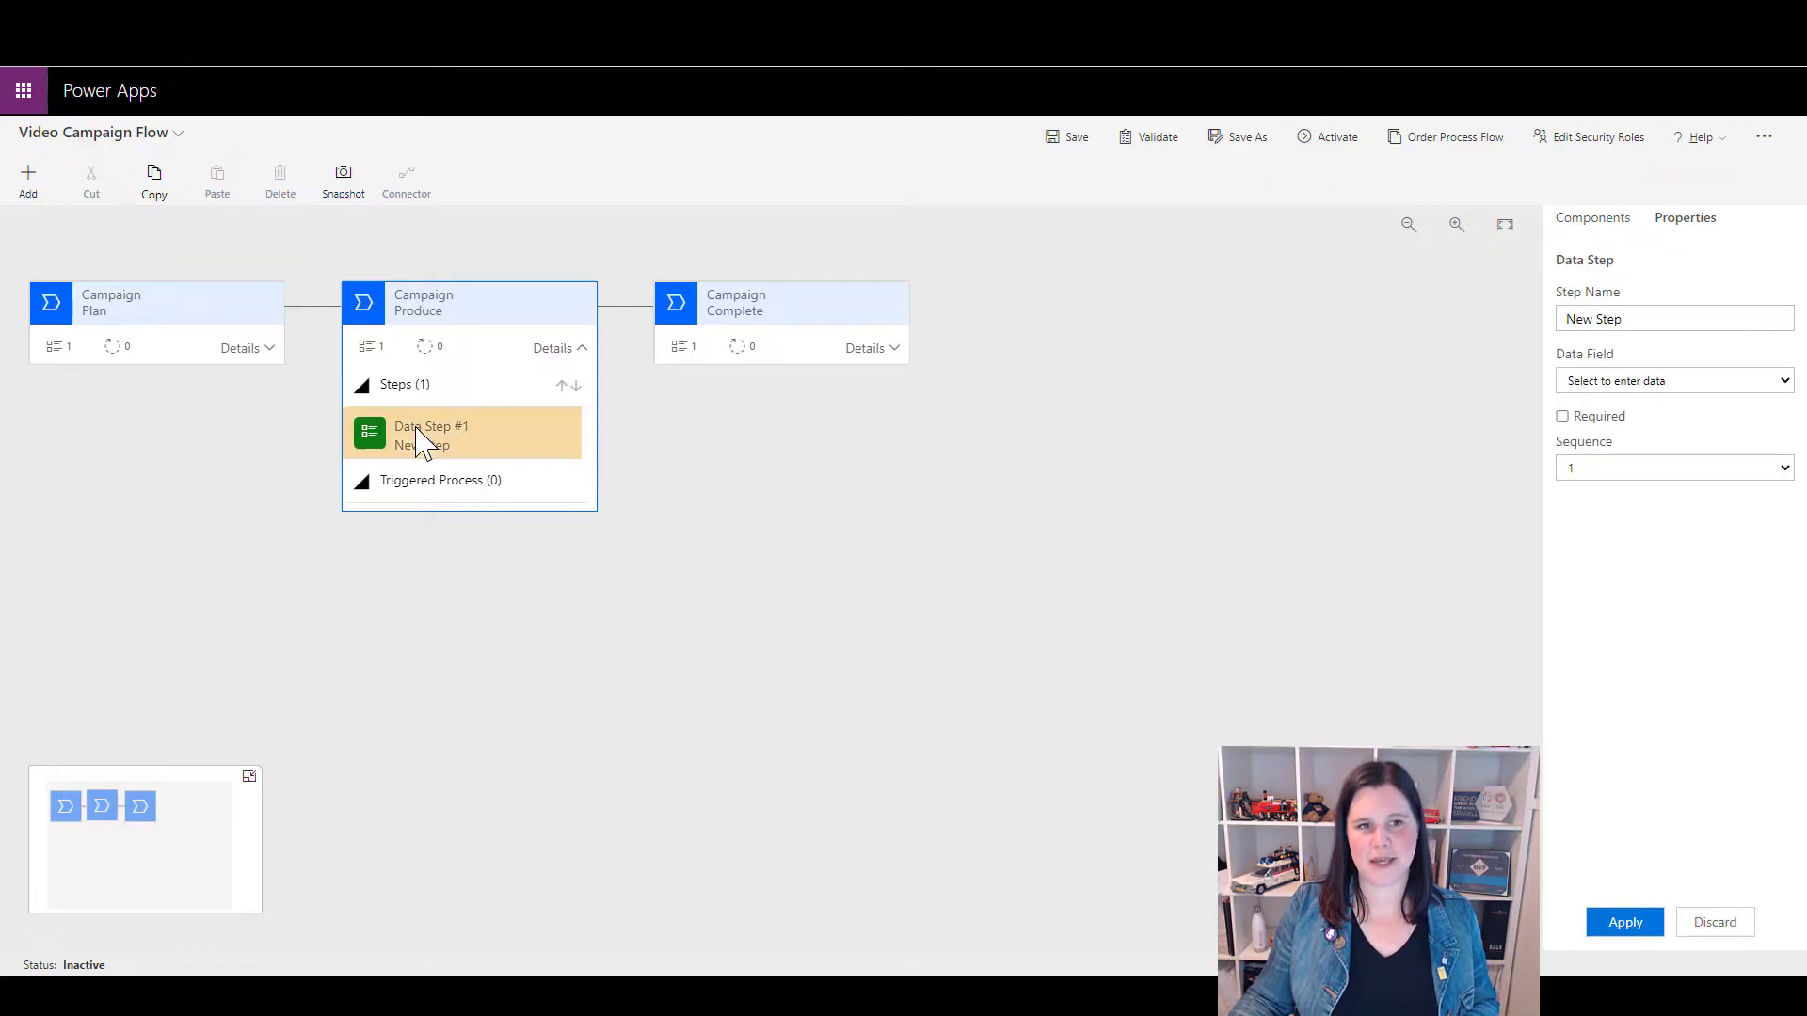
click(1617, 384)
scroll(1708, 611, down, 3)
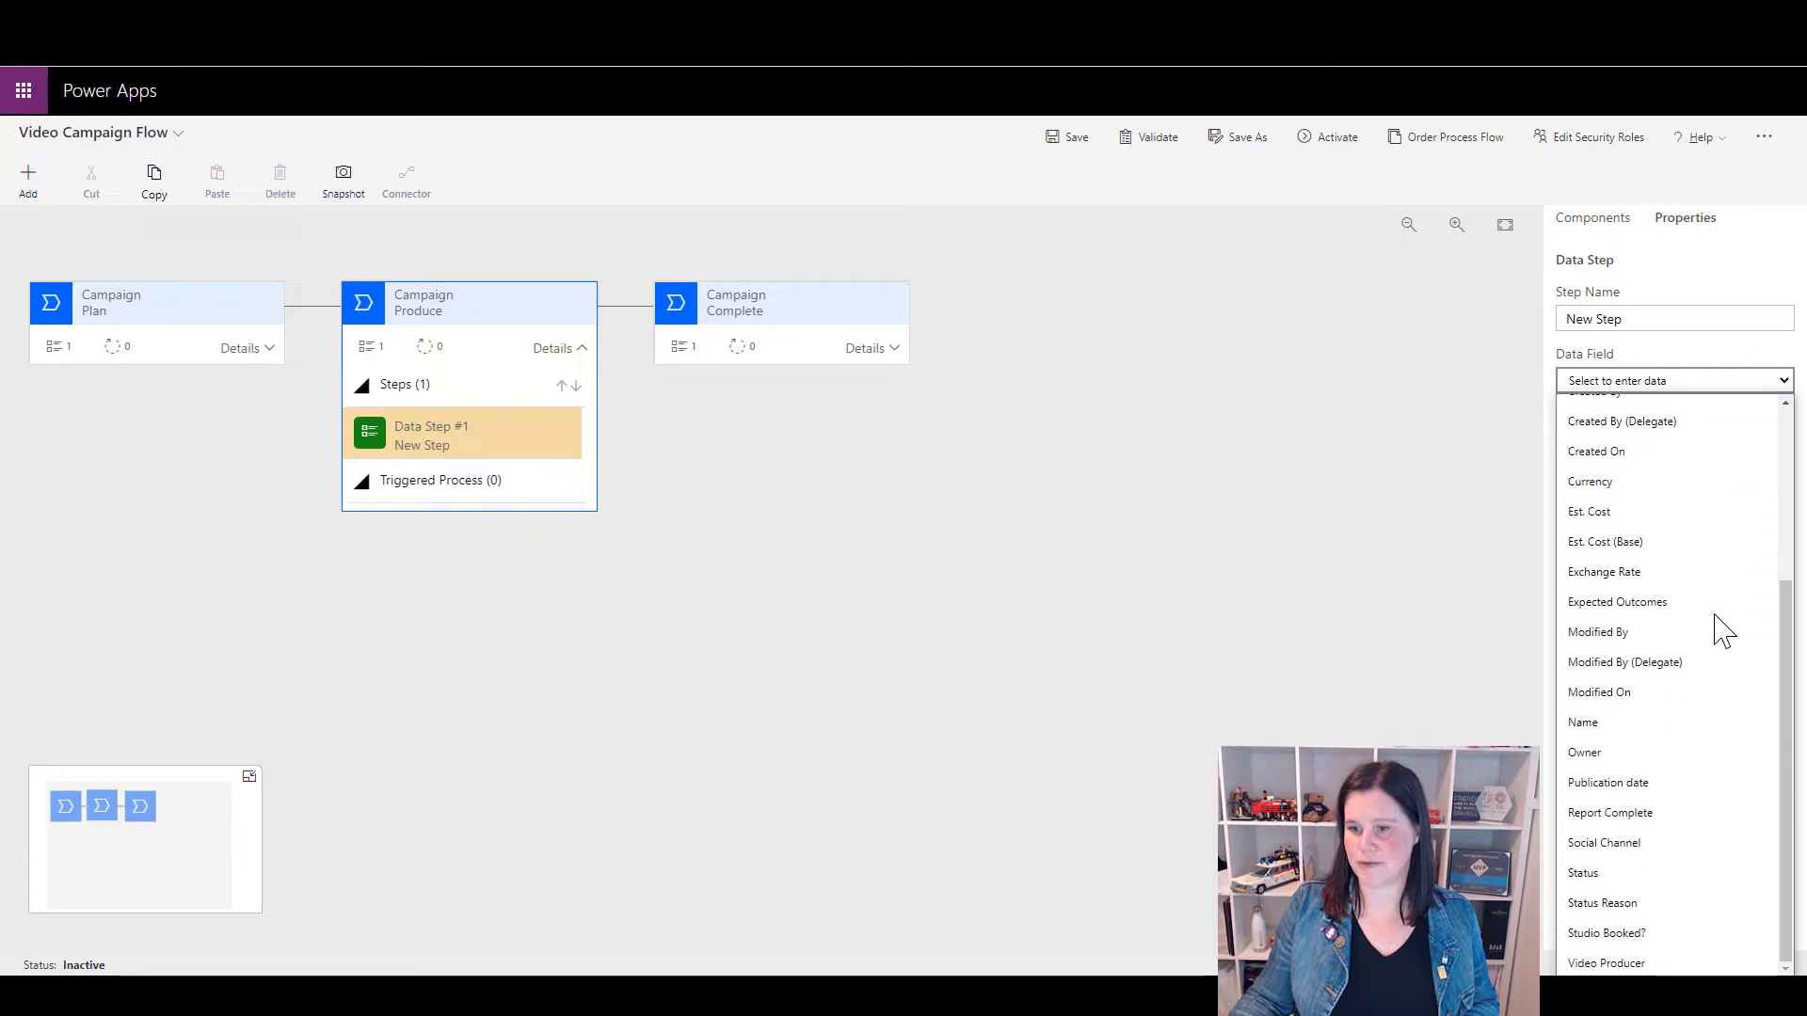
click(1630, 963)
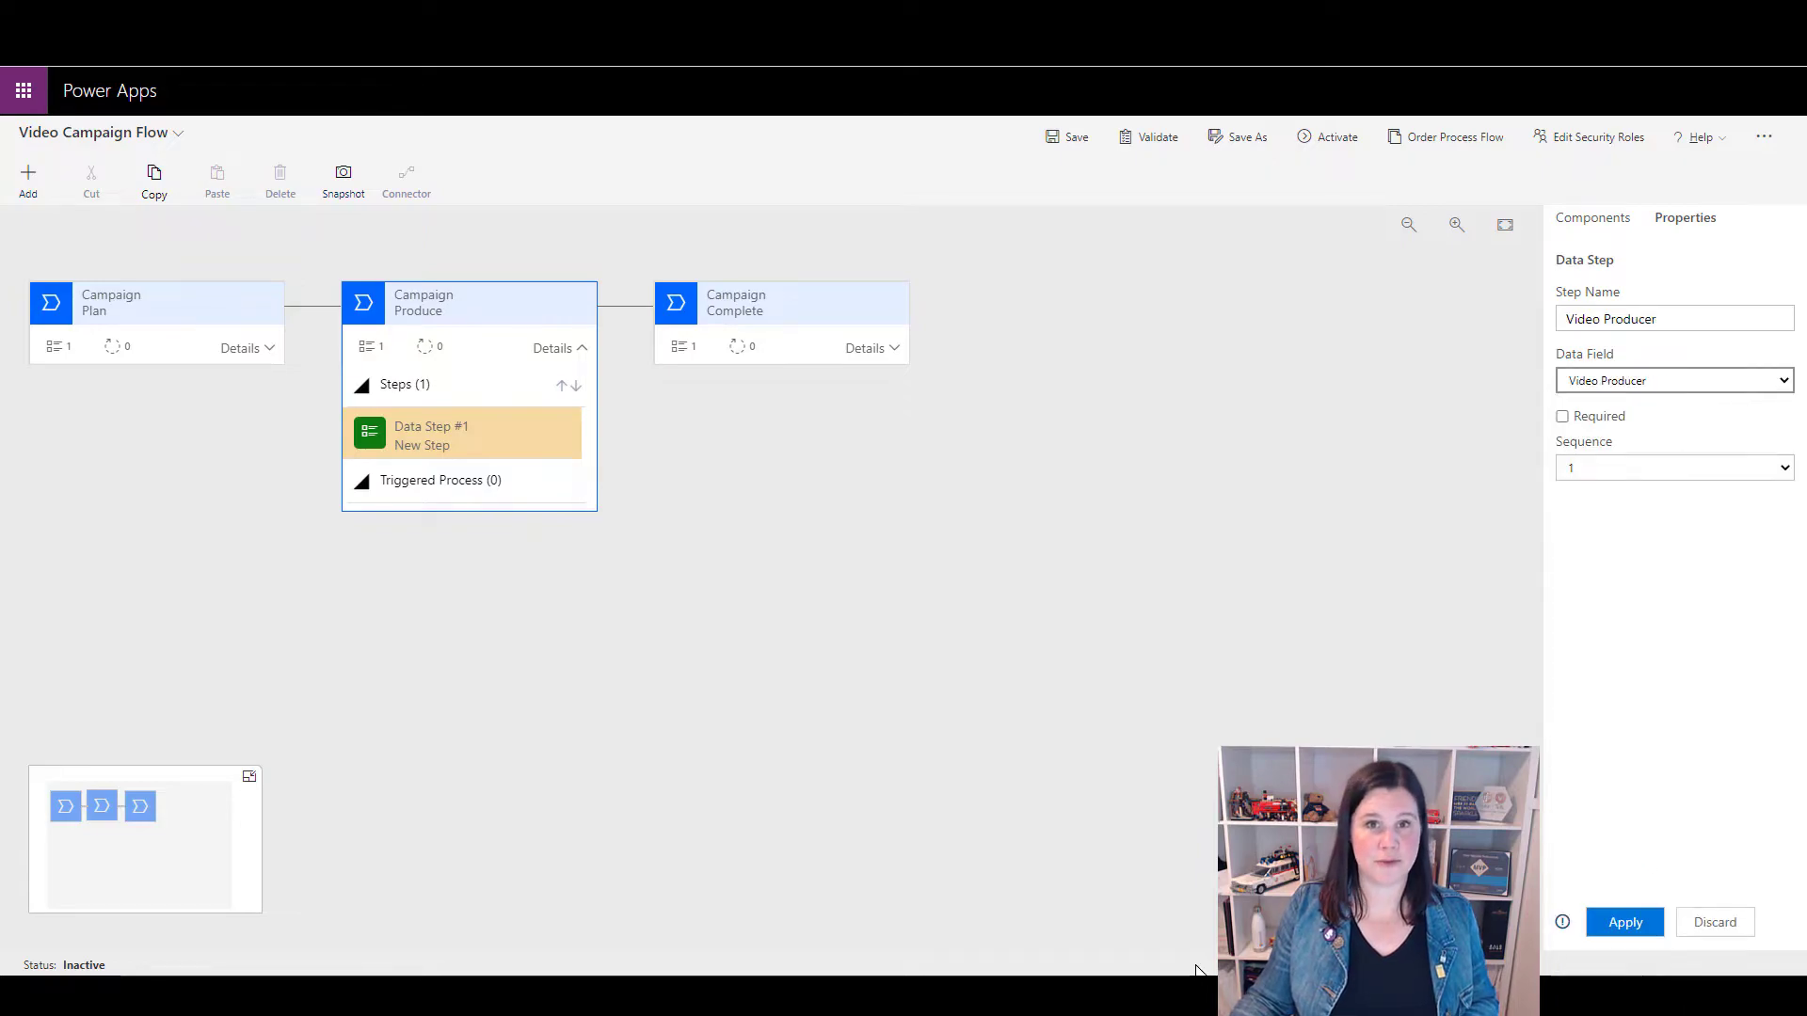
click(1628, 927)
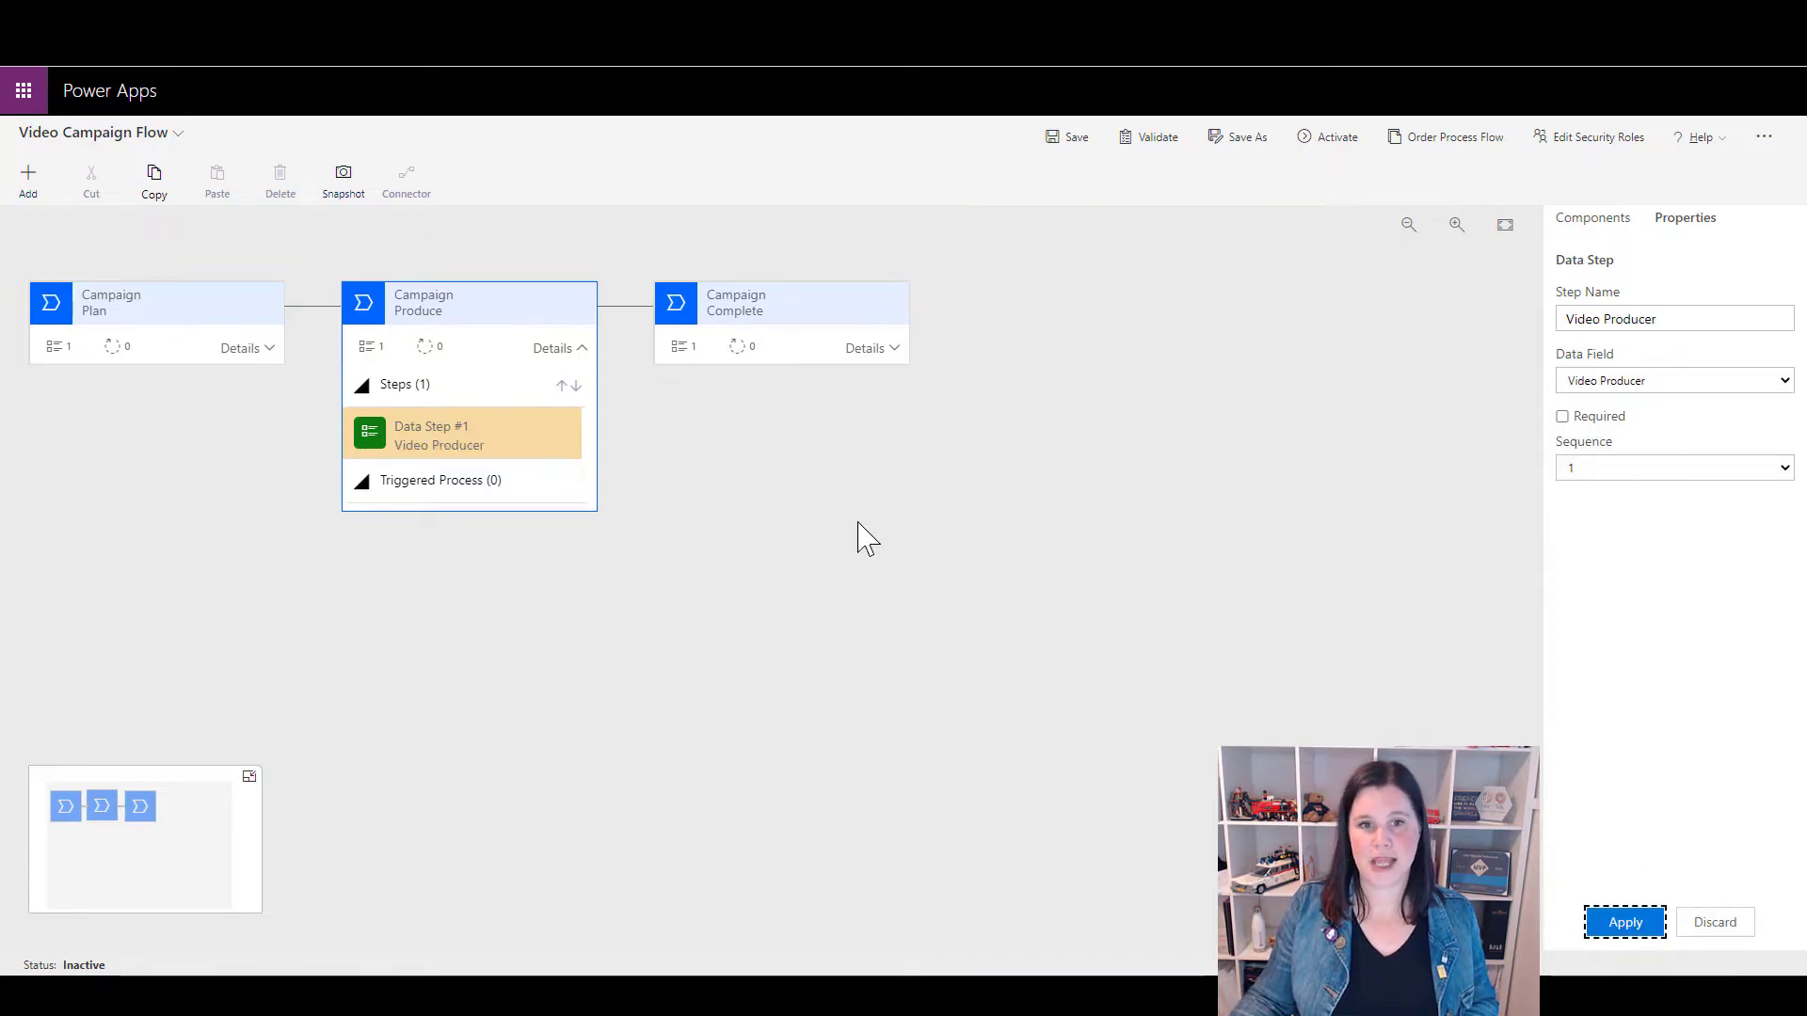
Link the Complete stage's data step to the Report Complete field, apply the change and save the flow
click(867, 384)
click(875, 414)
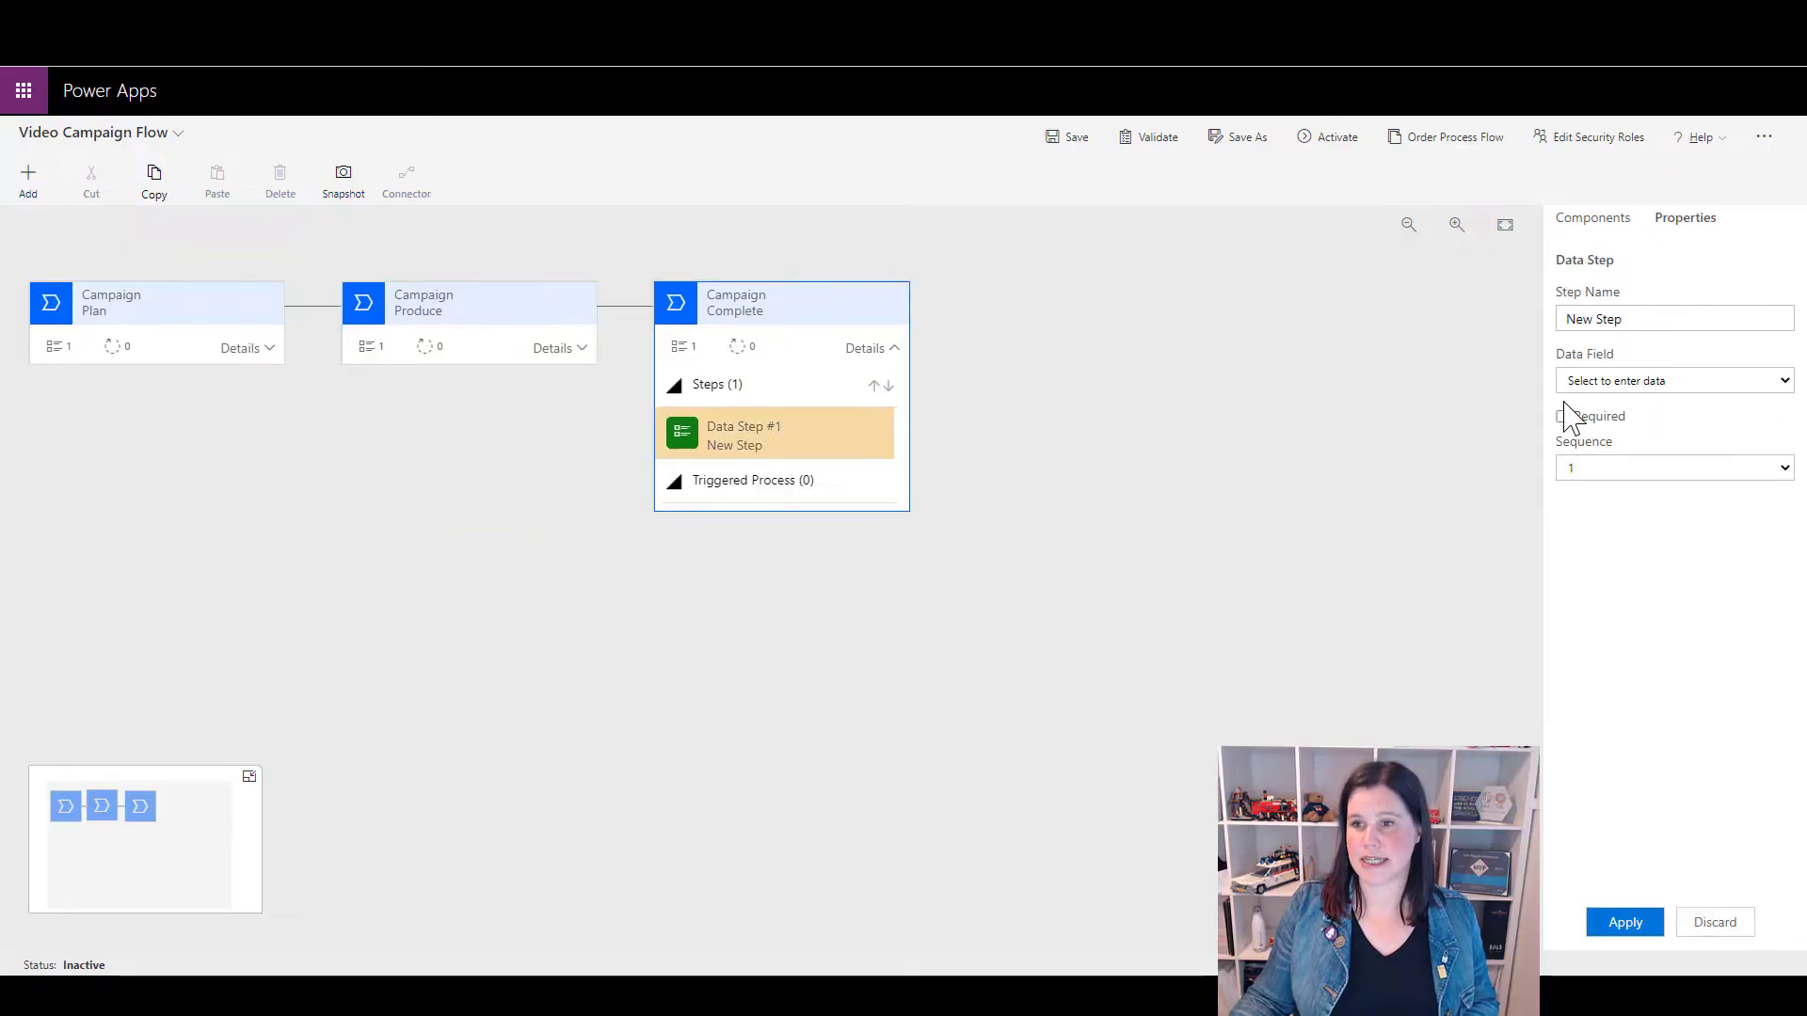
click(1609, 380)
scroll(1661, 597, down, 4)
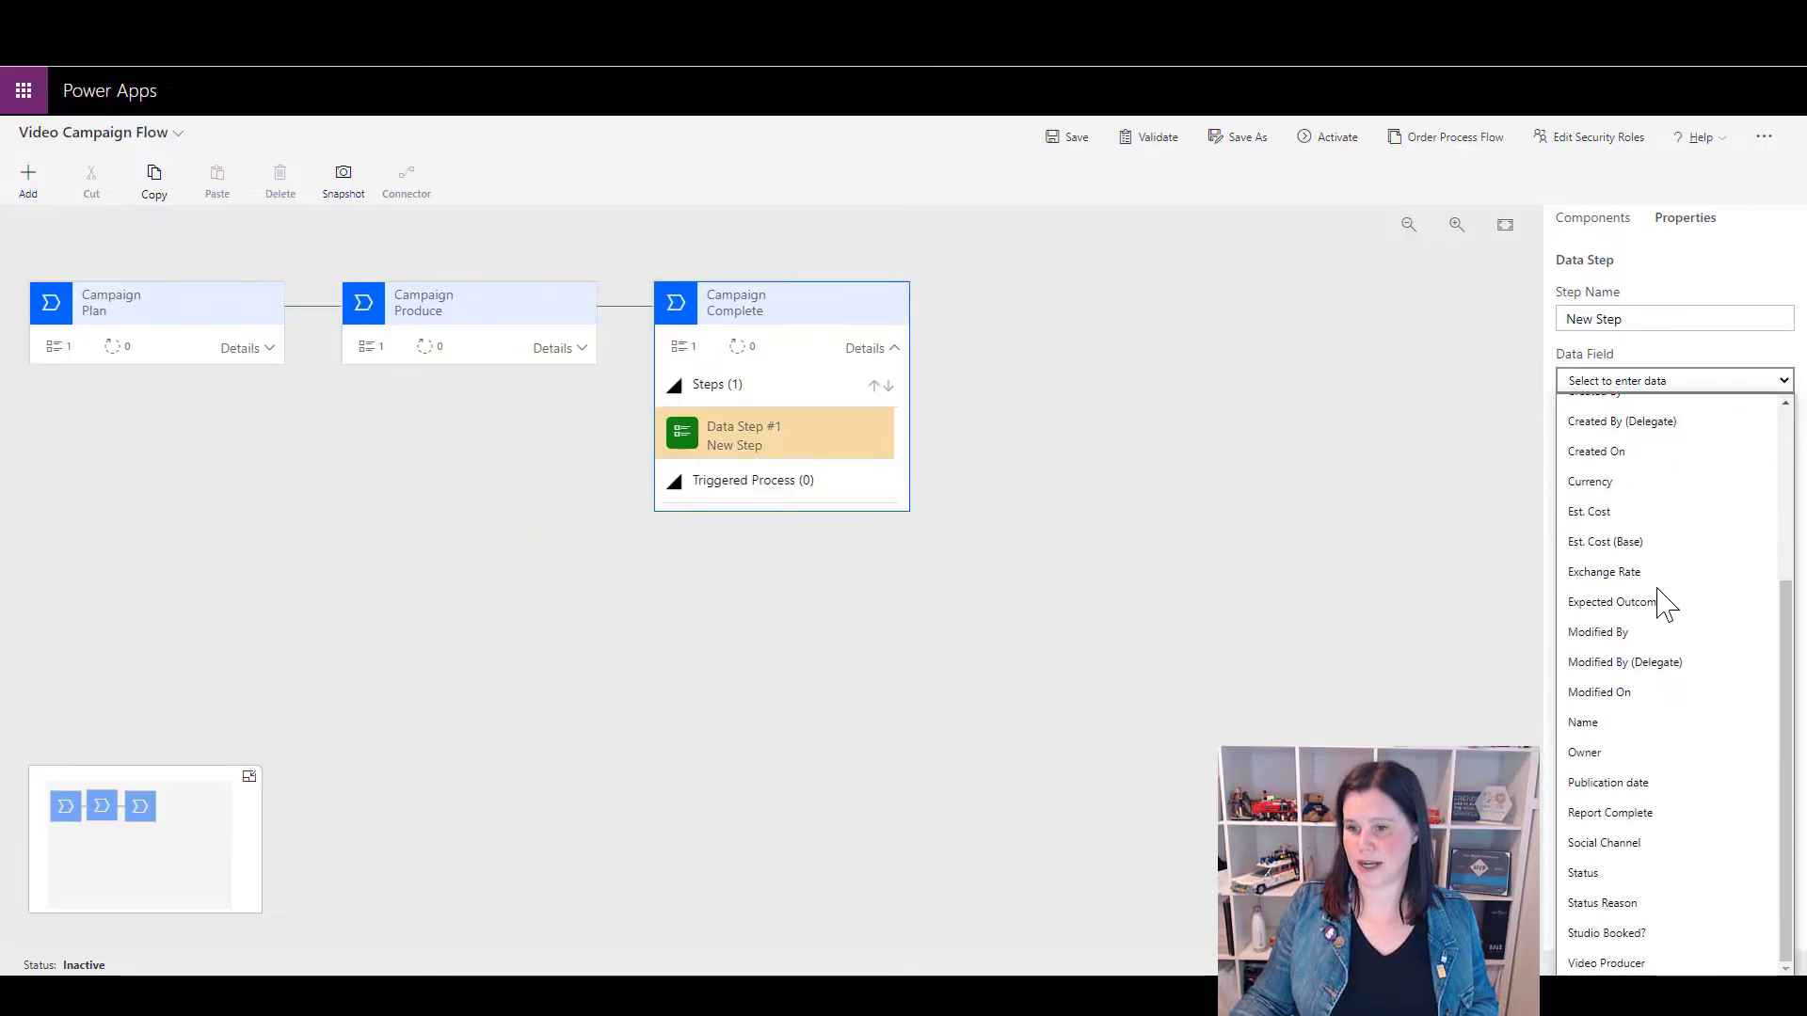
click(1637, 811)
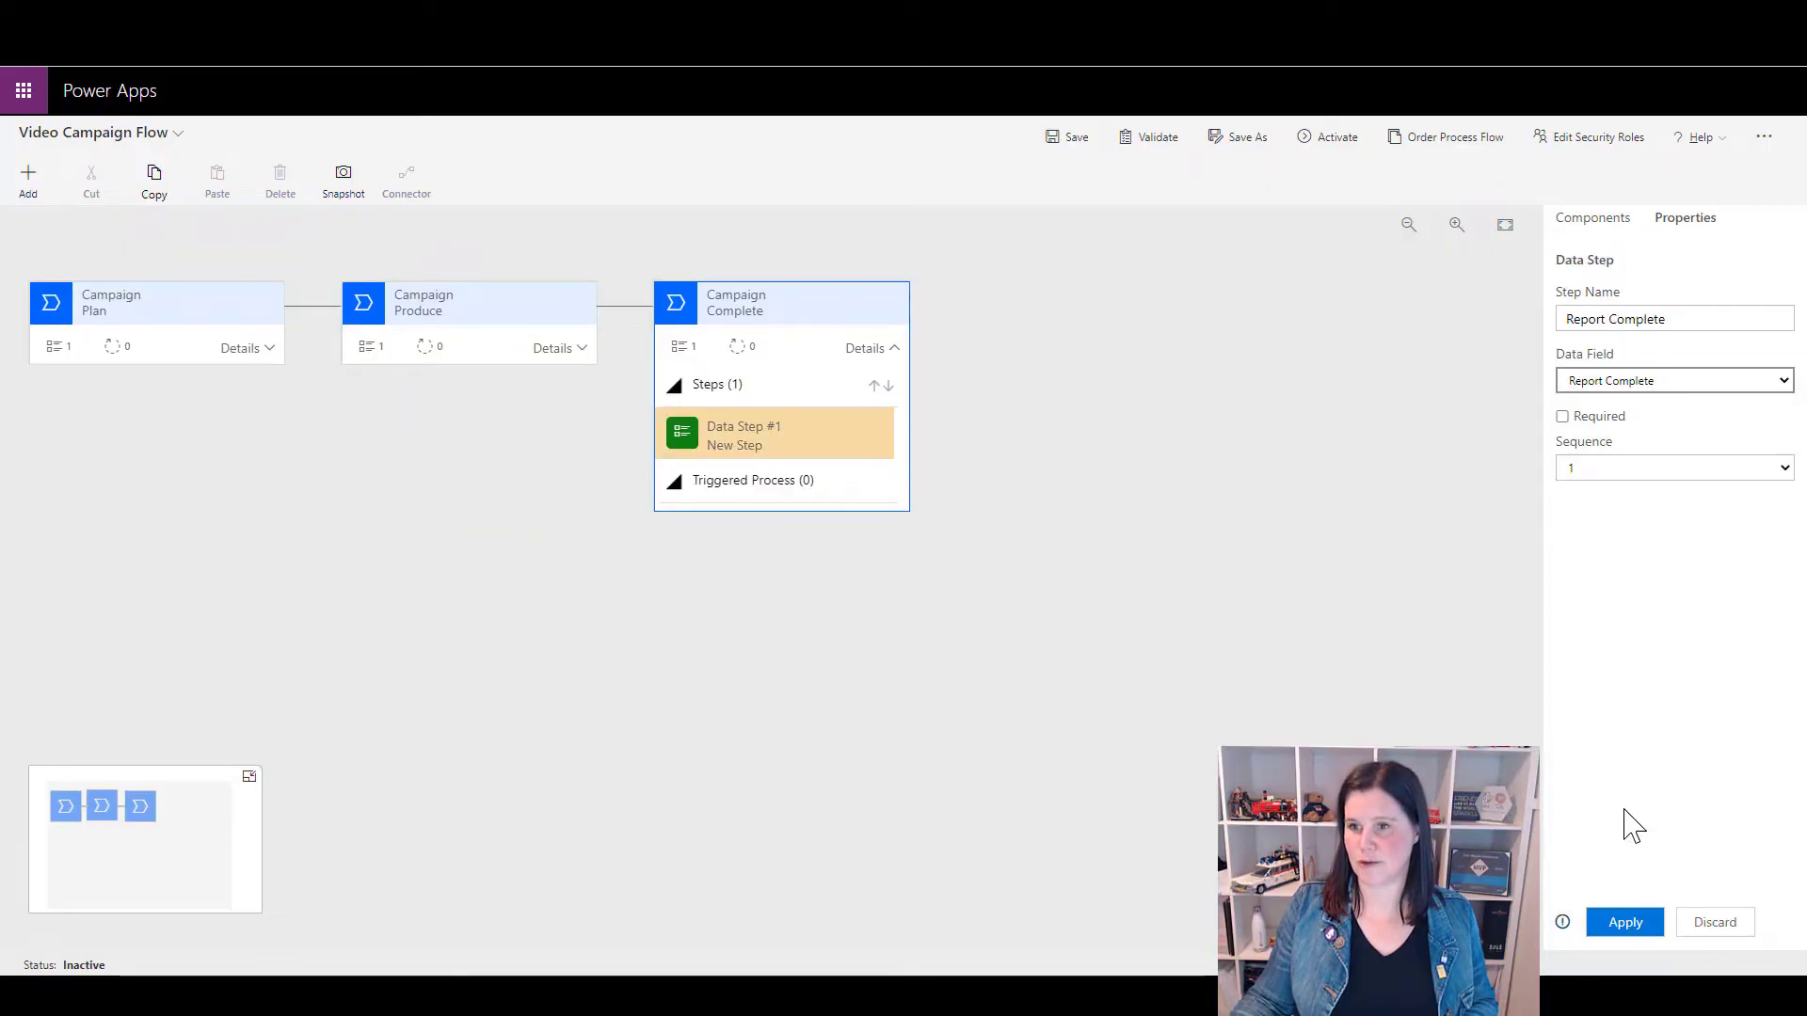
click(1626, 926)
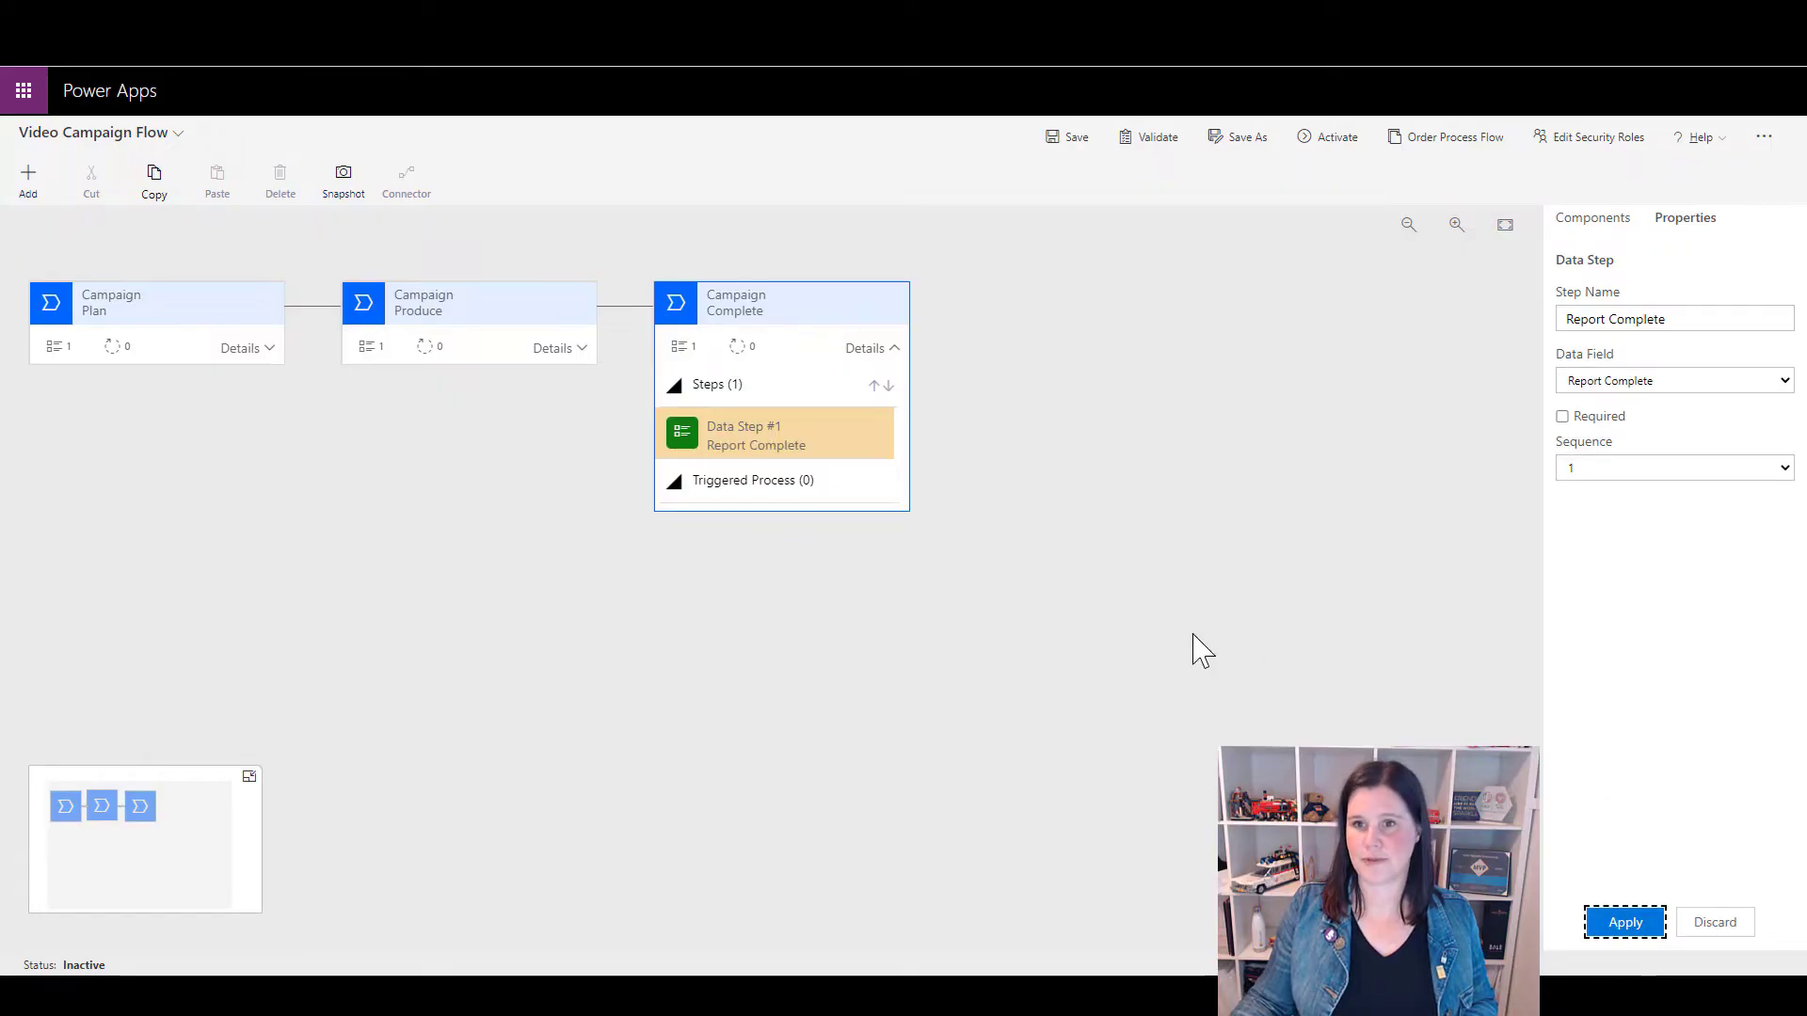
click(1071, 146)
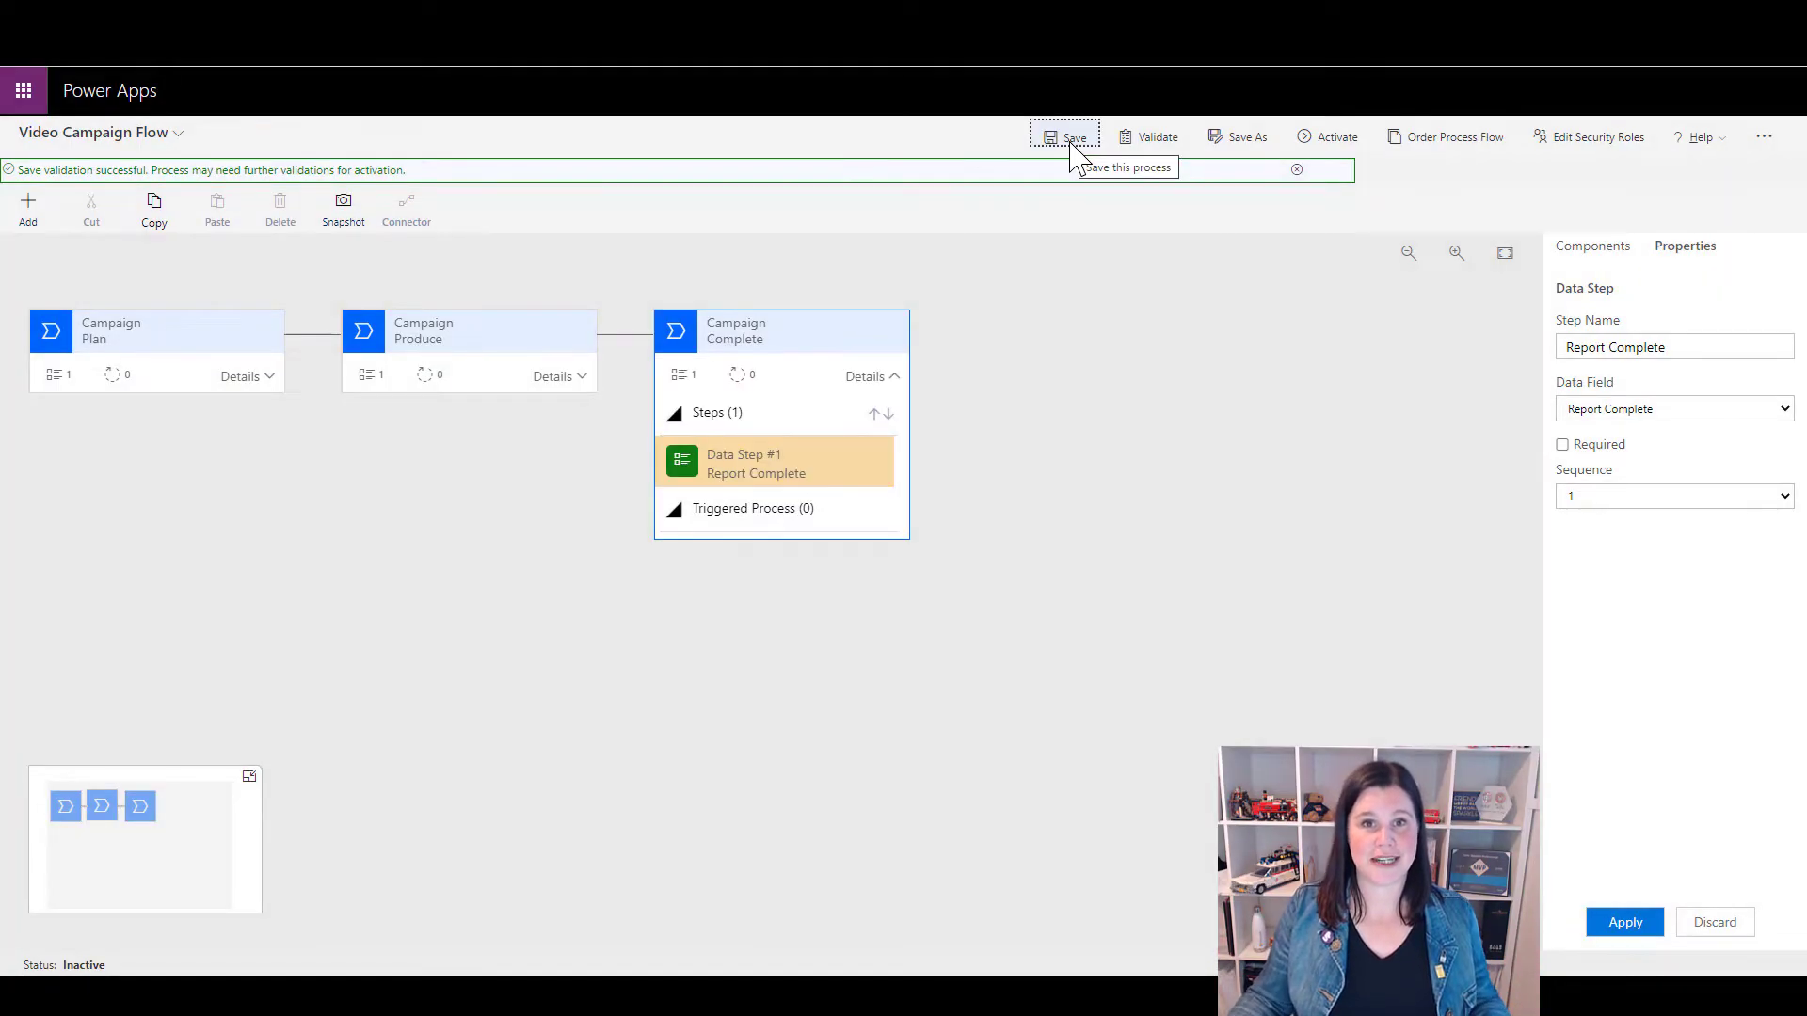
Add a second data step after Video Producer in the Produce stage, link it to the Budget field and apply the change
click(578, 378)
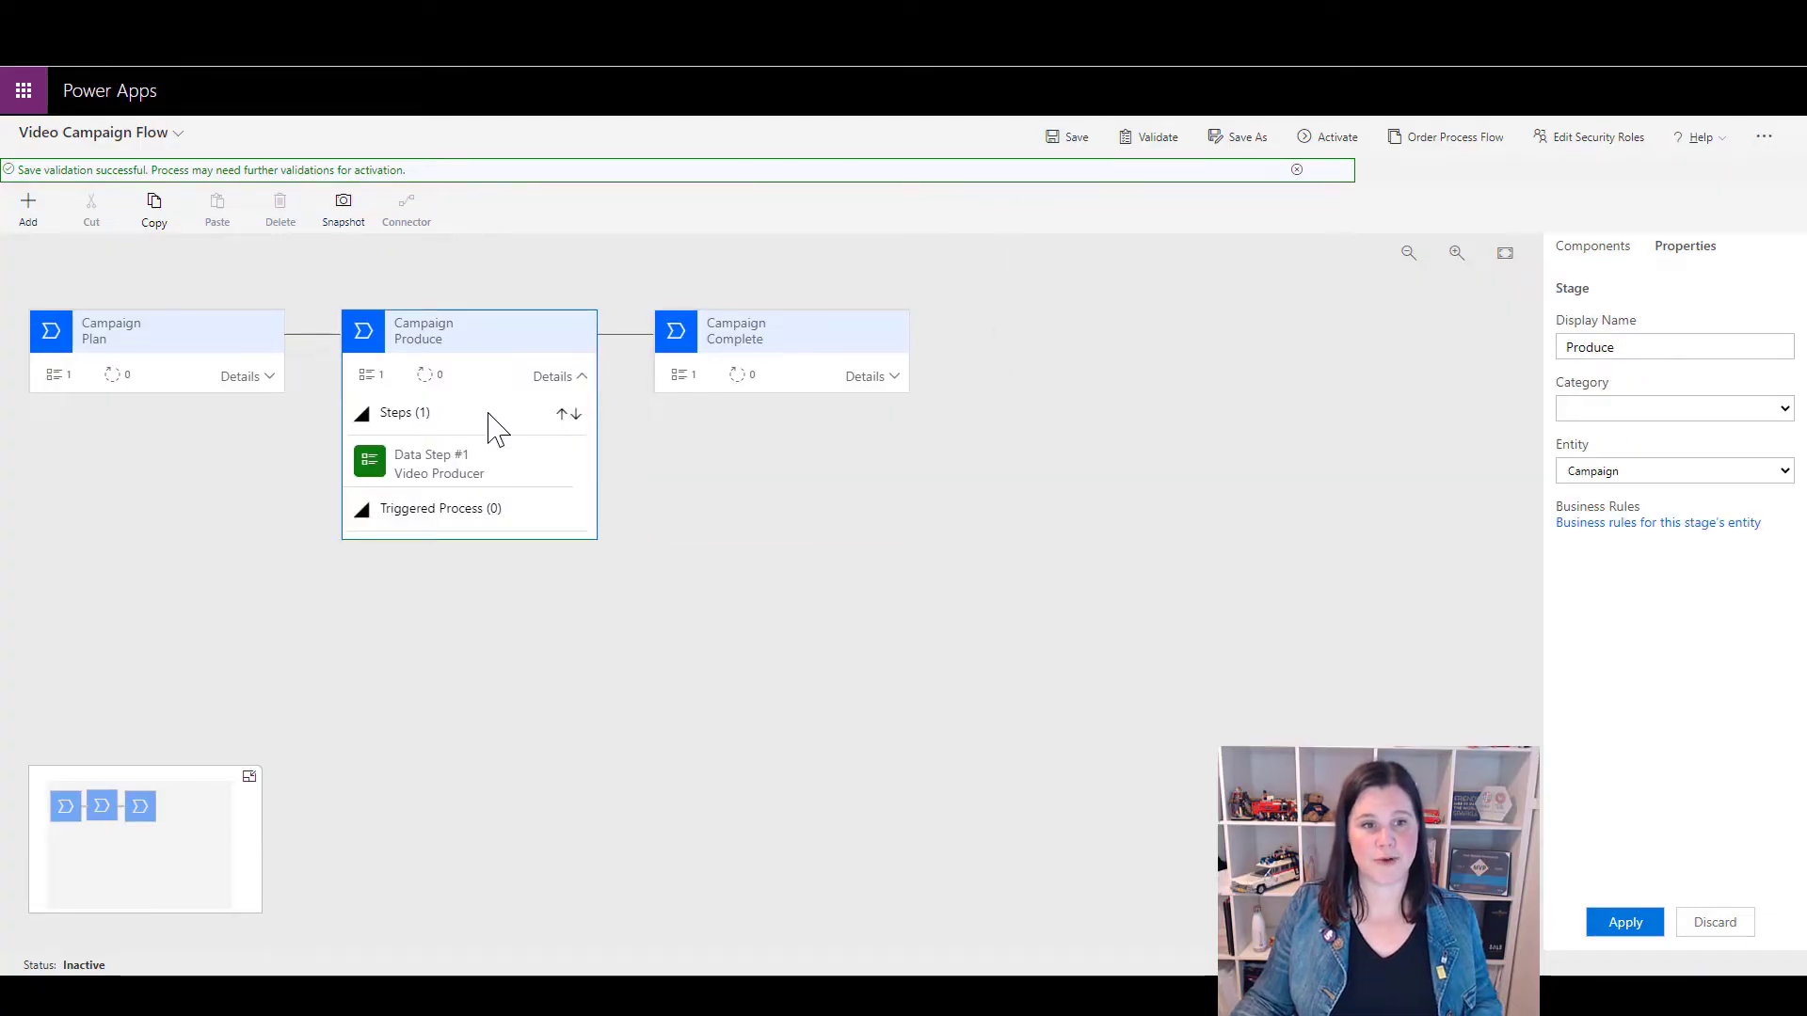
click(464, 473)
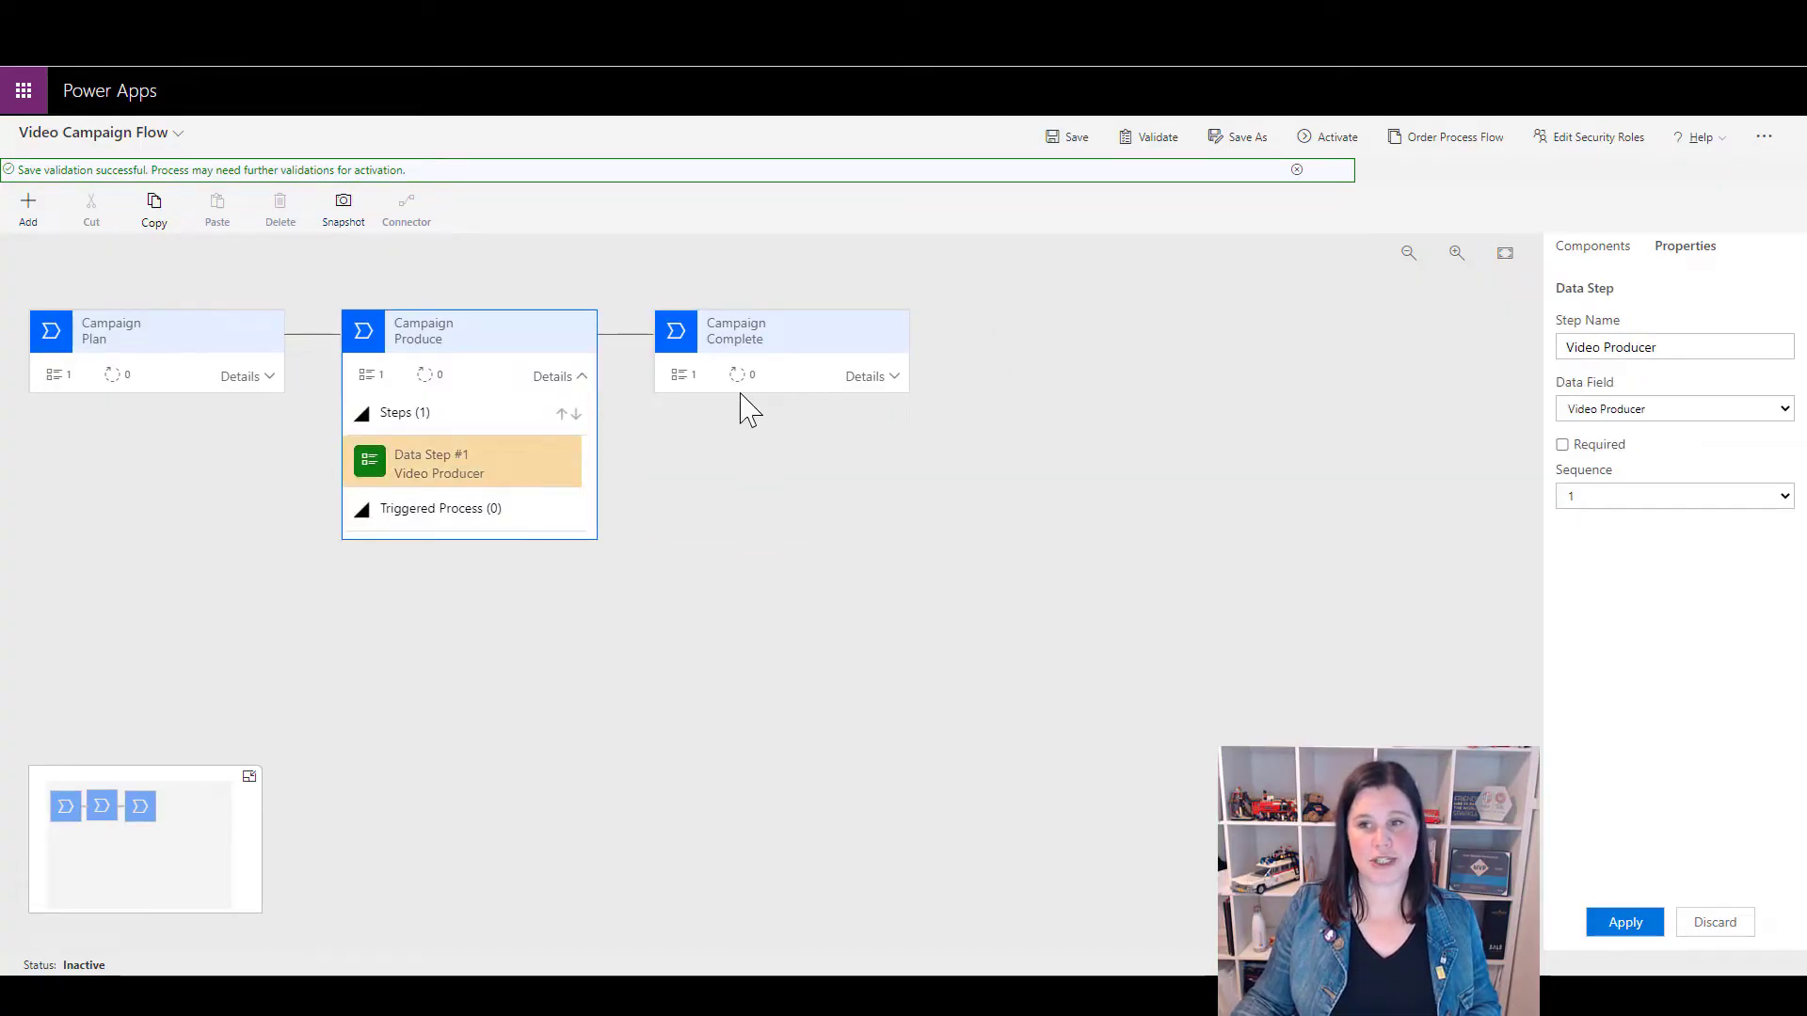
click(1583, 260)
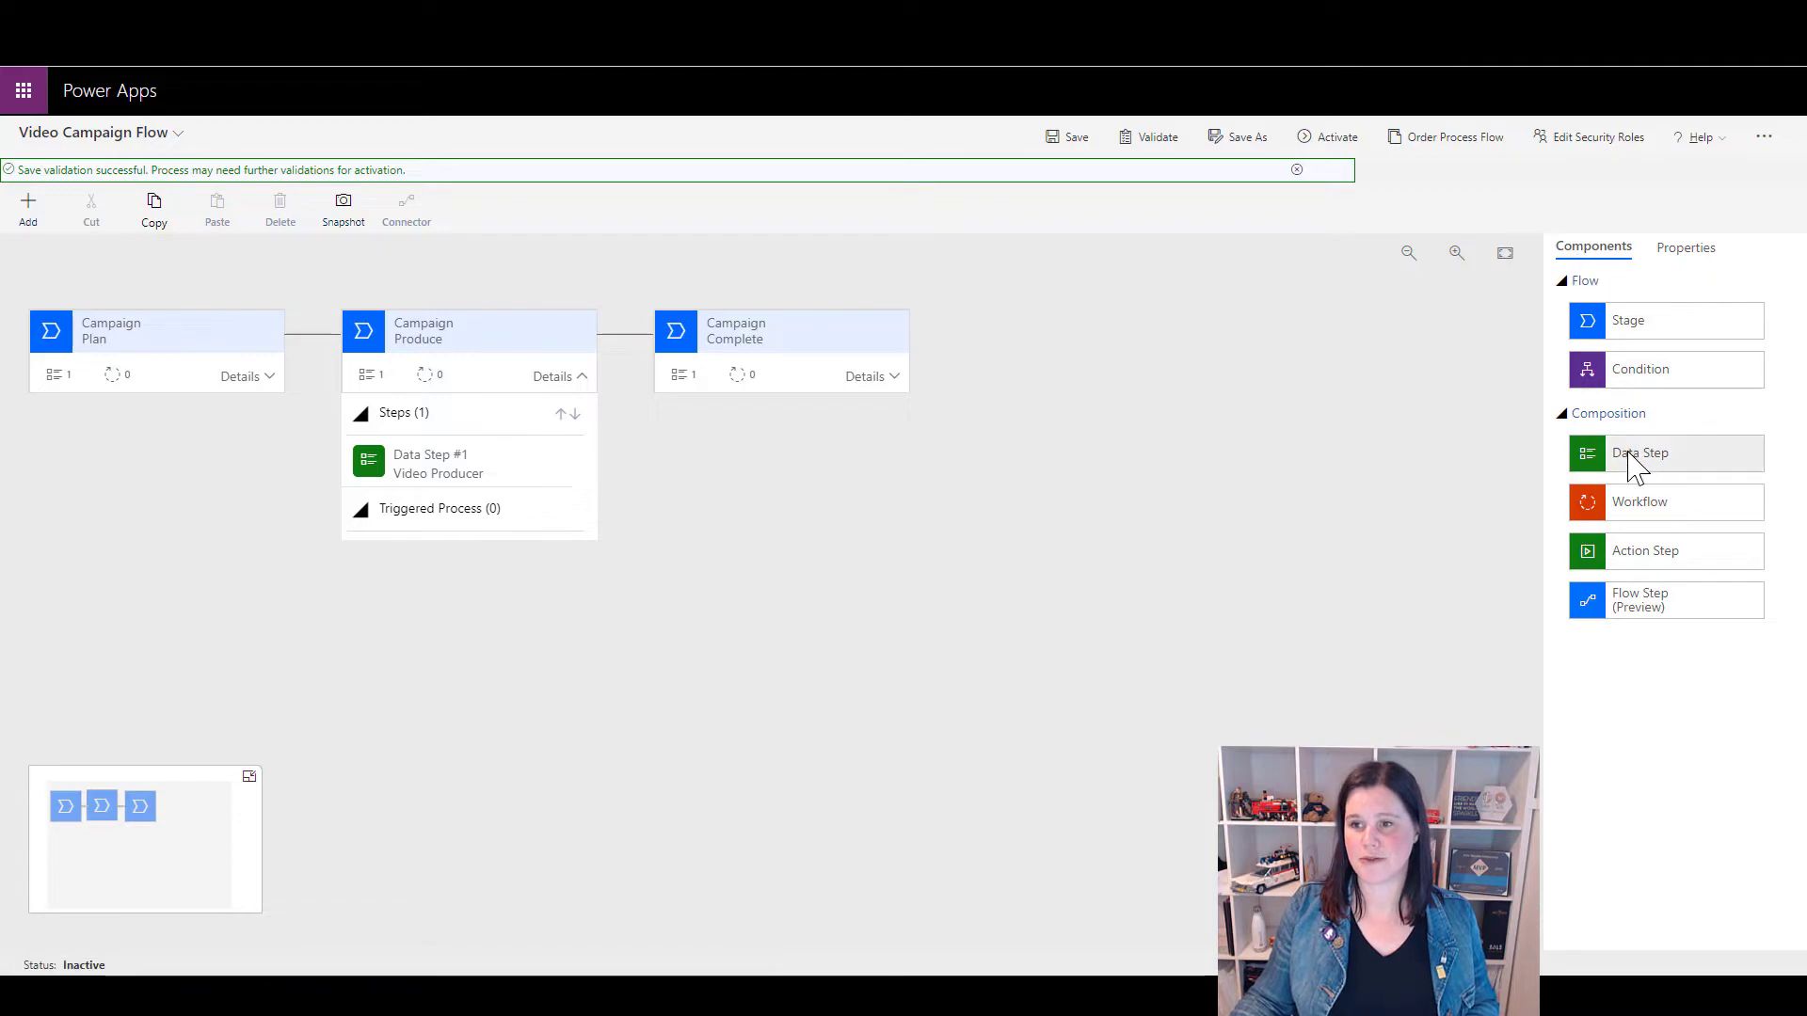
drag(1633, 466, 529, 506)
click(1682, 410)
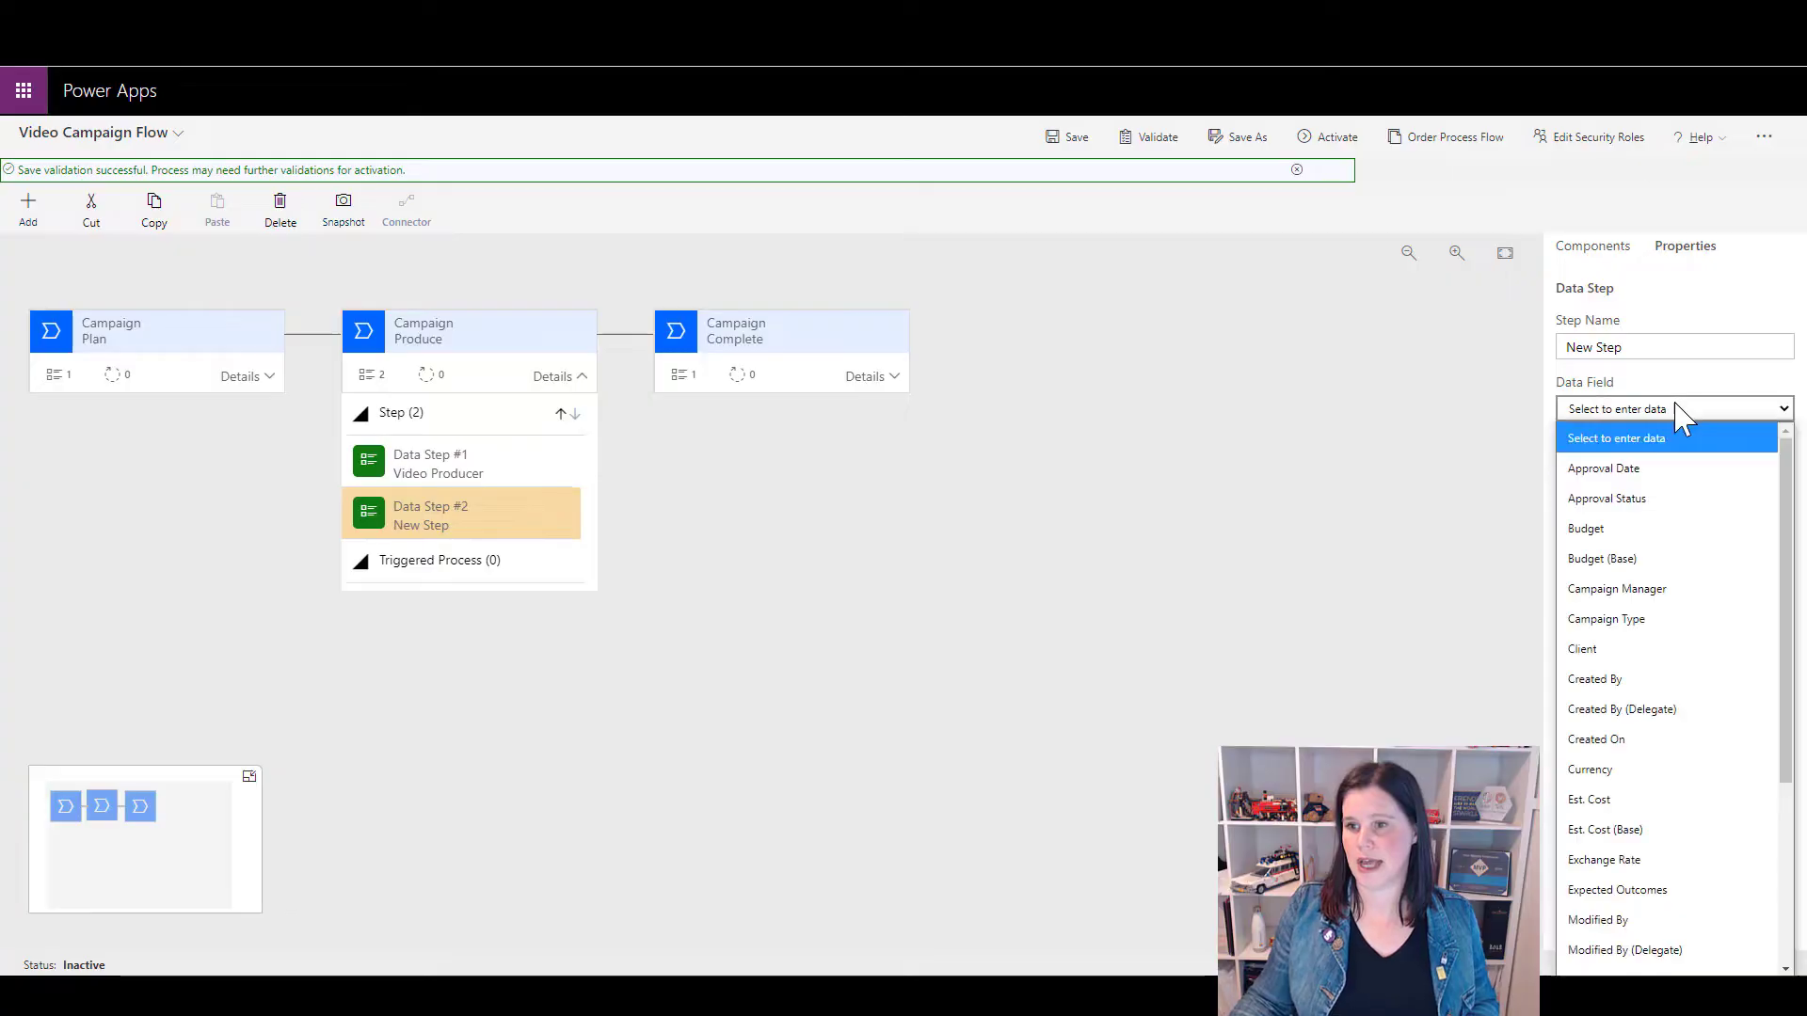
click(1629, 531)
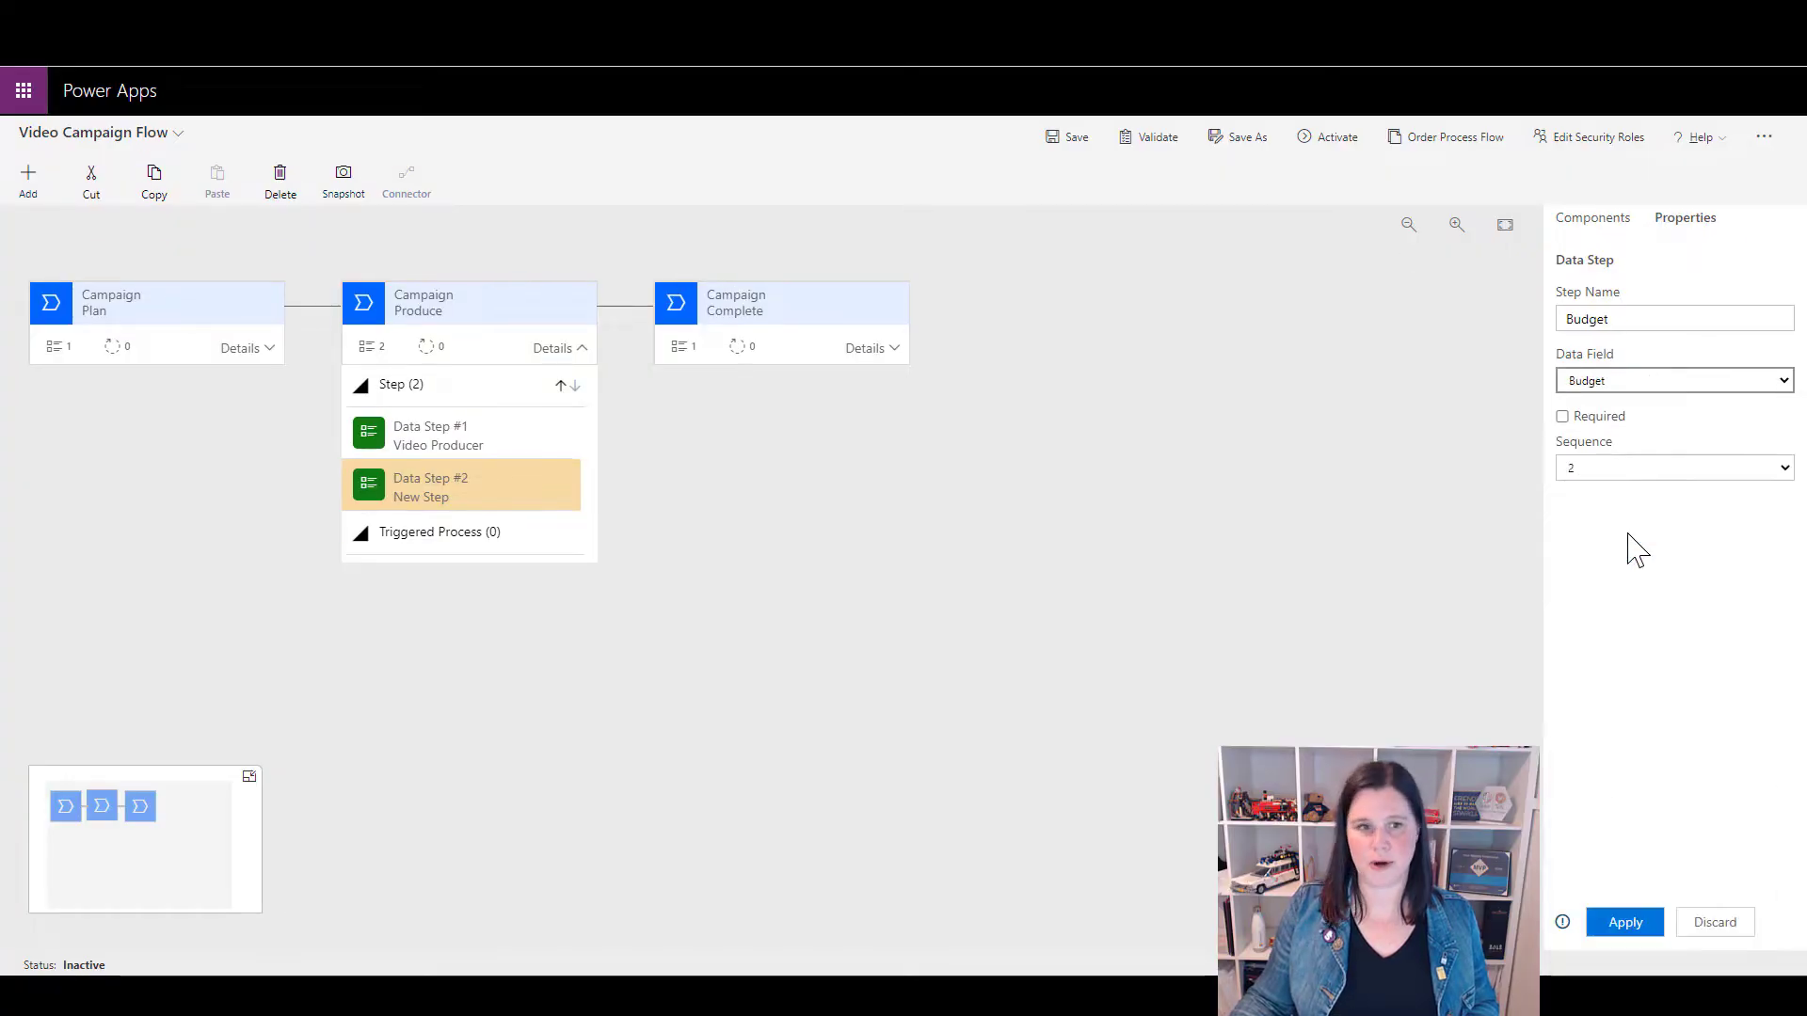
click(1621, 926)
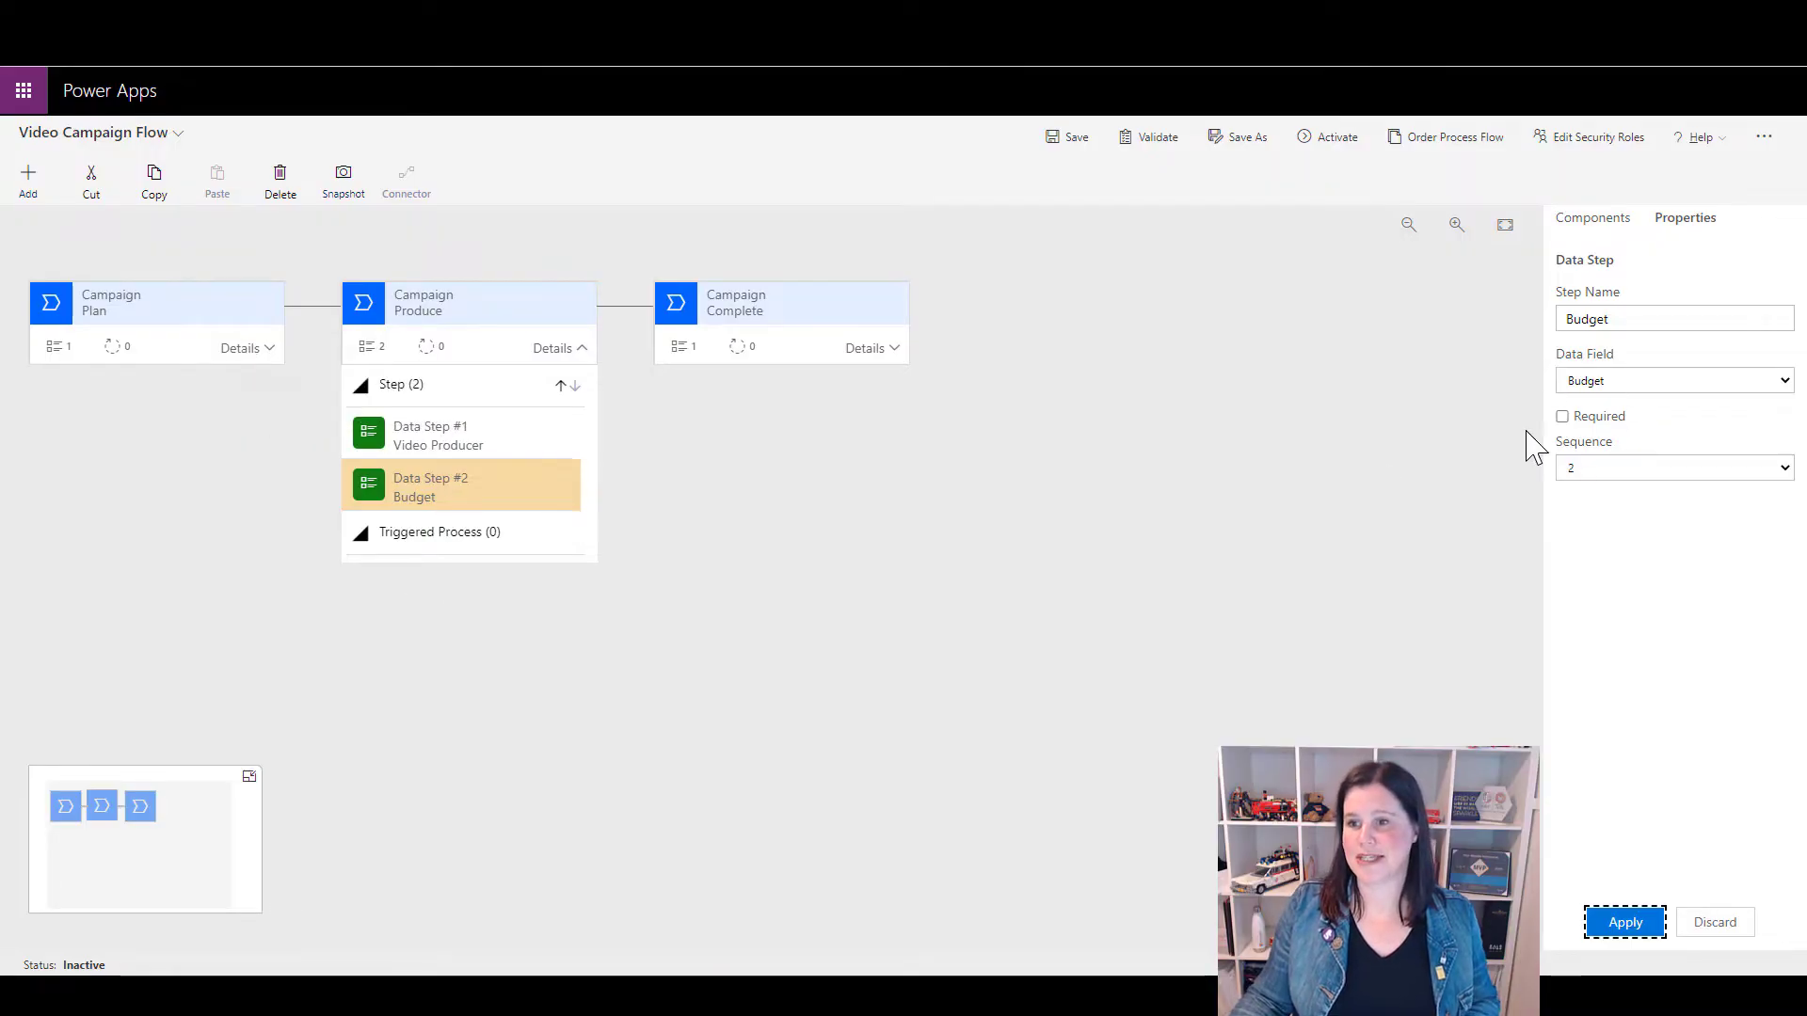
Make the Budget data step required, then save and validate the flow
click(1562, 417)
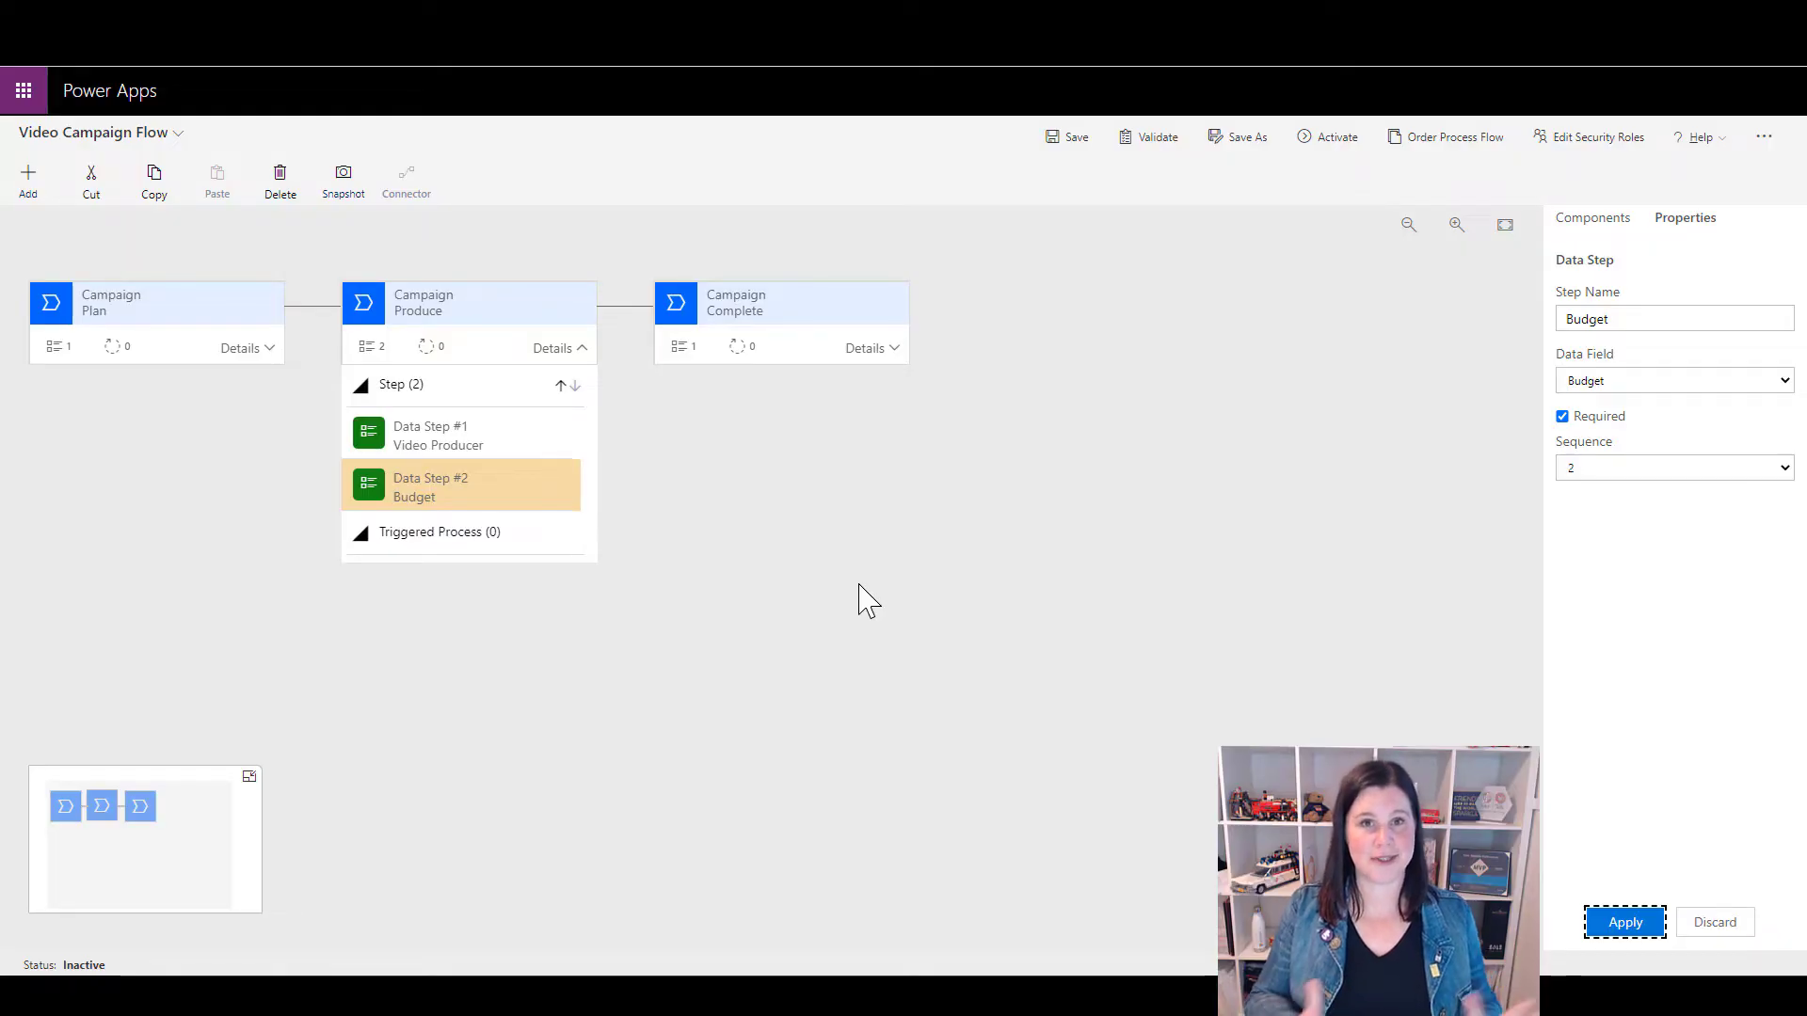
click(1058, 143)
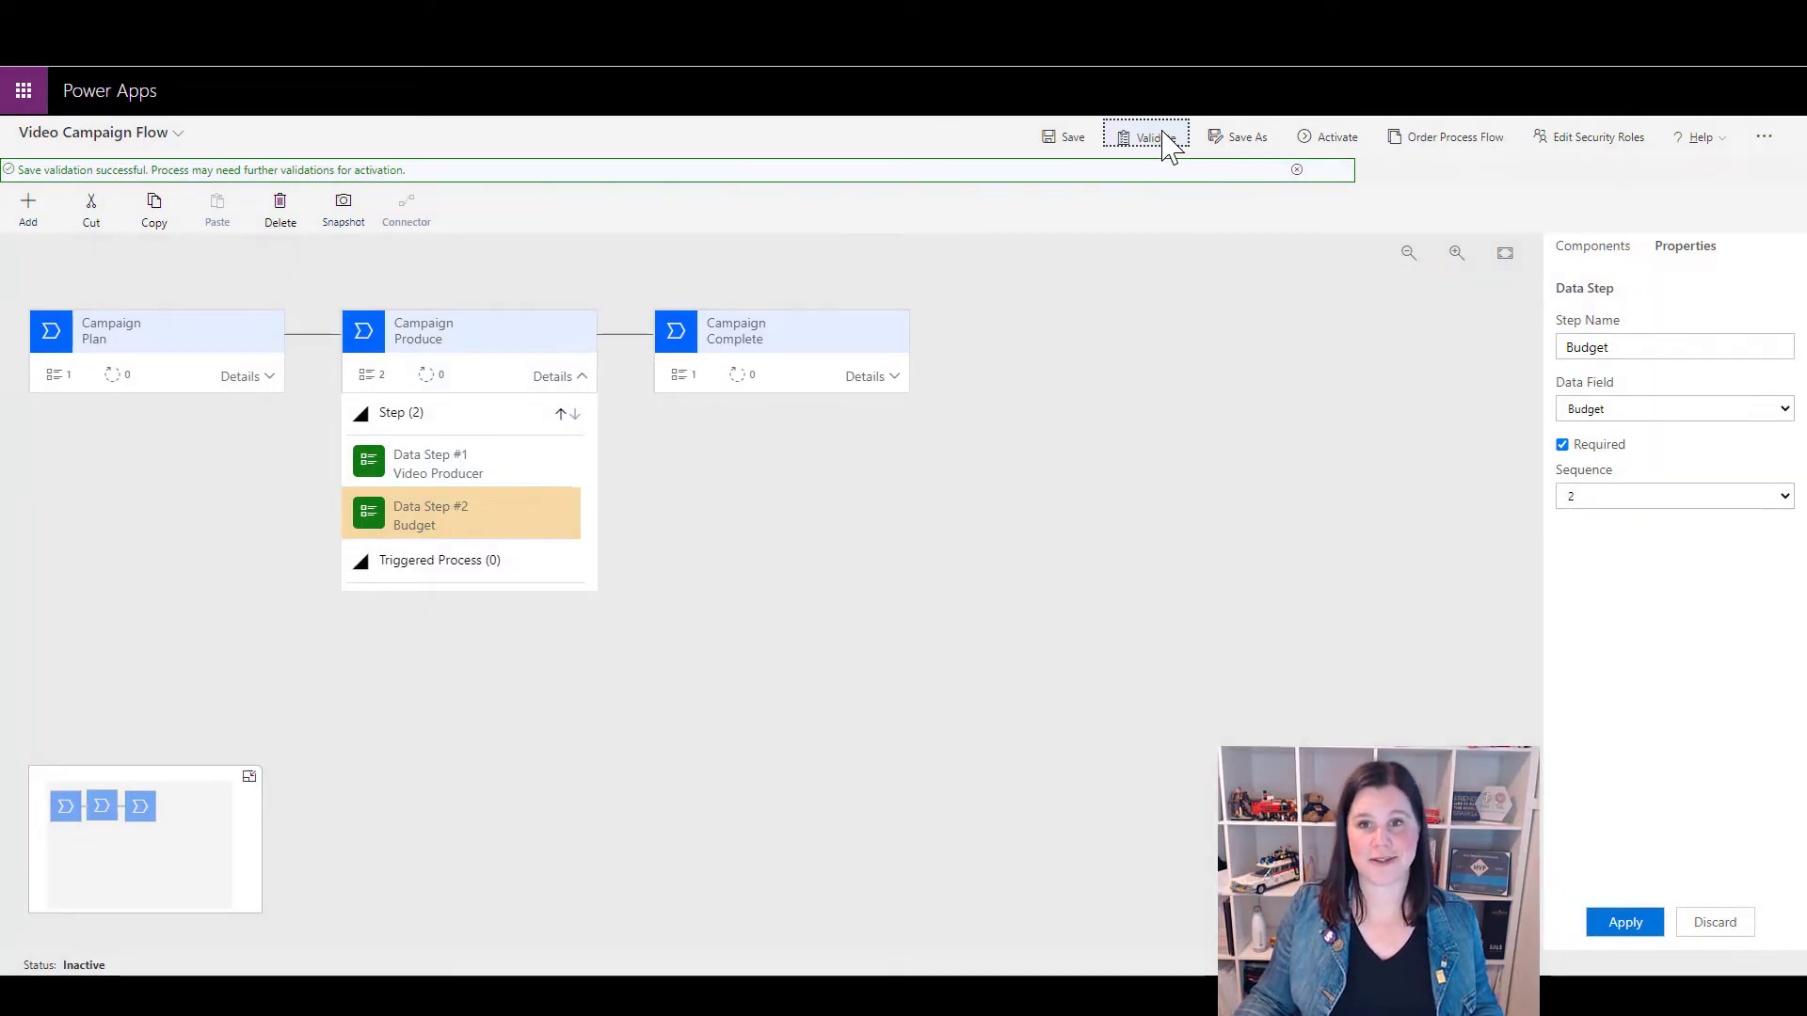
click(1165, 141)
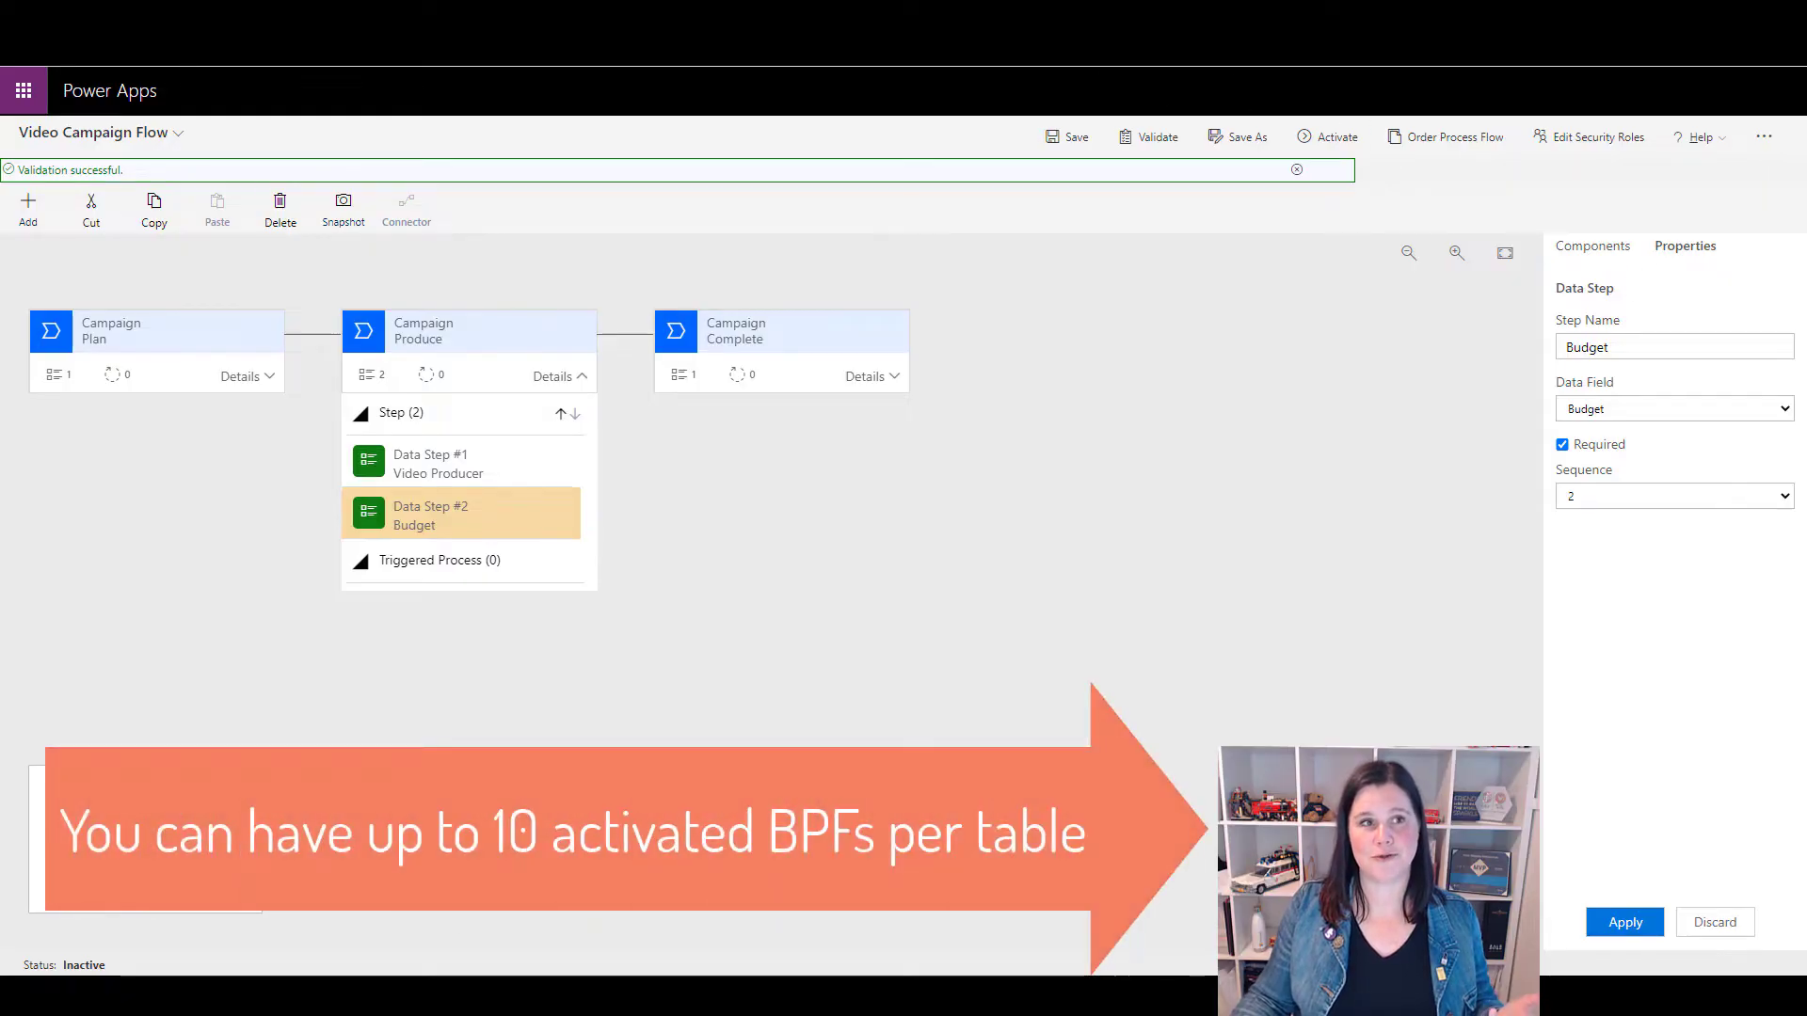
Look at the existing process flow on the Expert blog series campaign record and return to the flow designer
click(556, 17)
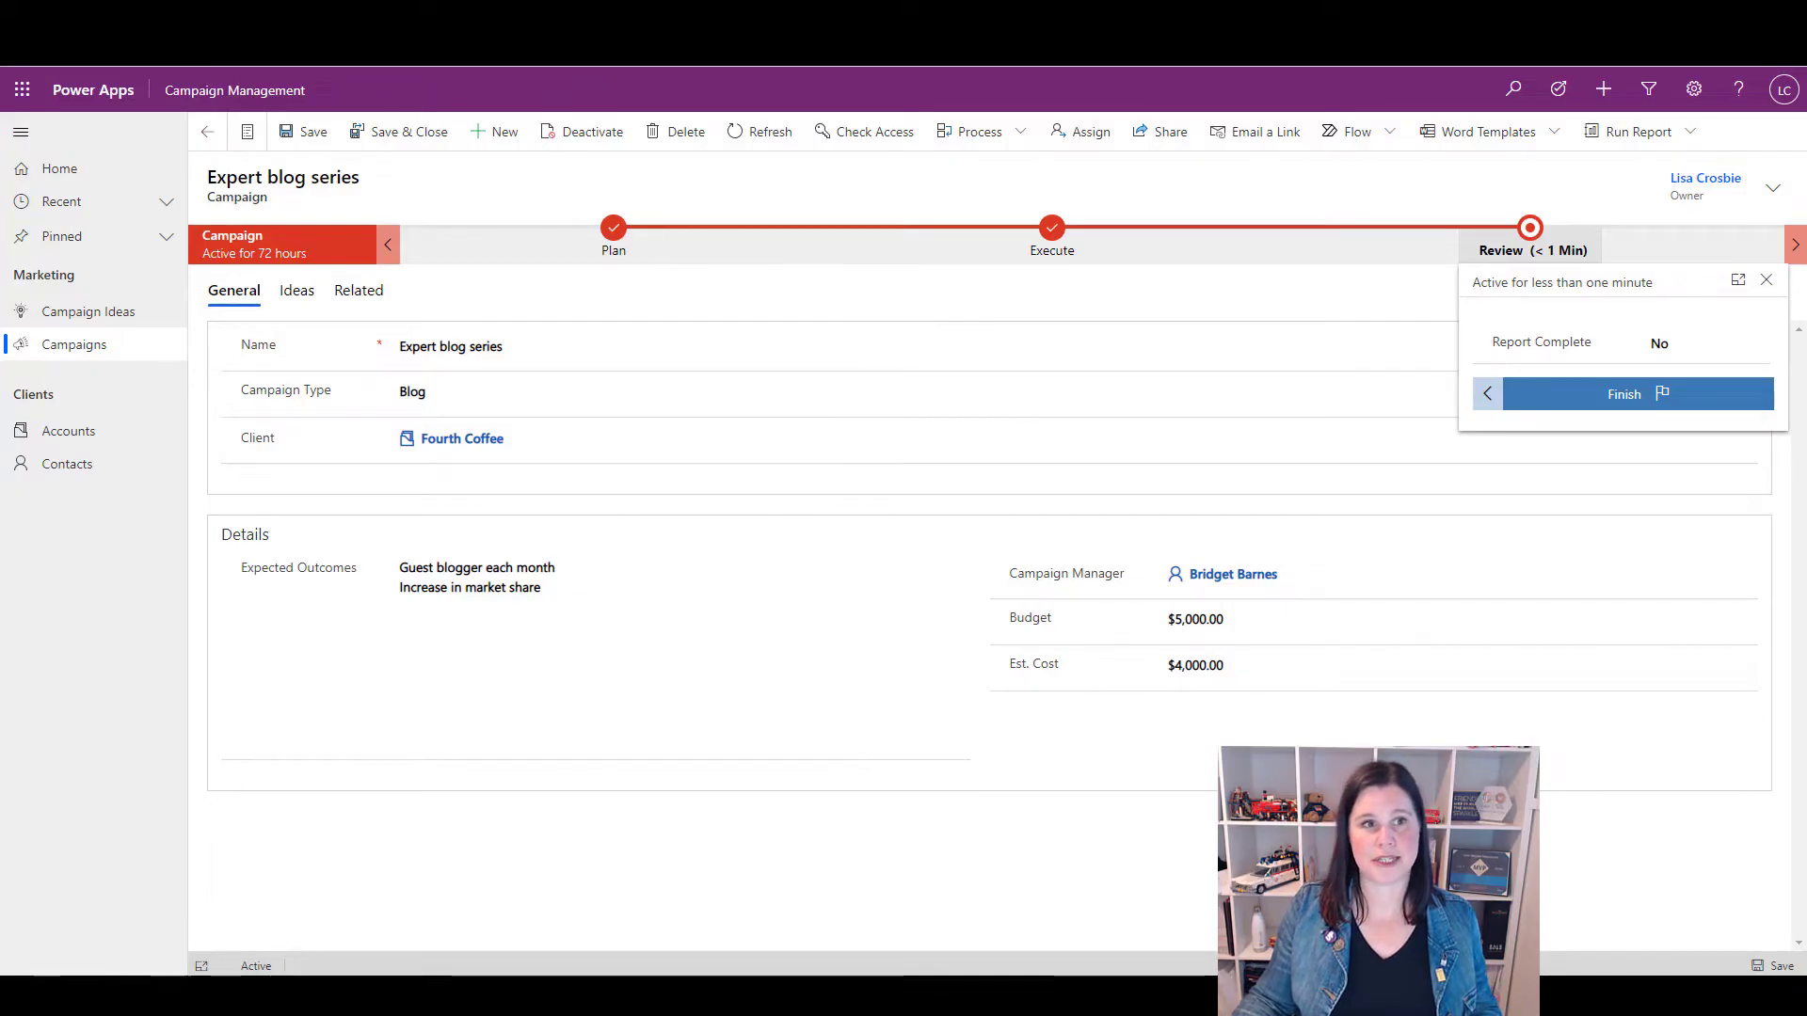
click(405, 32)
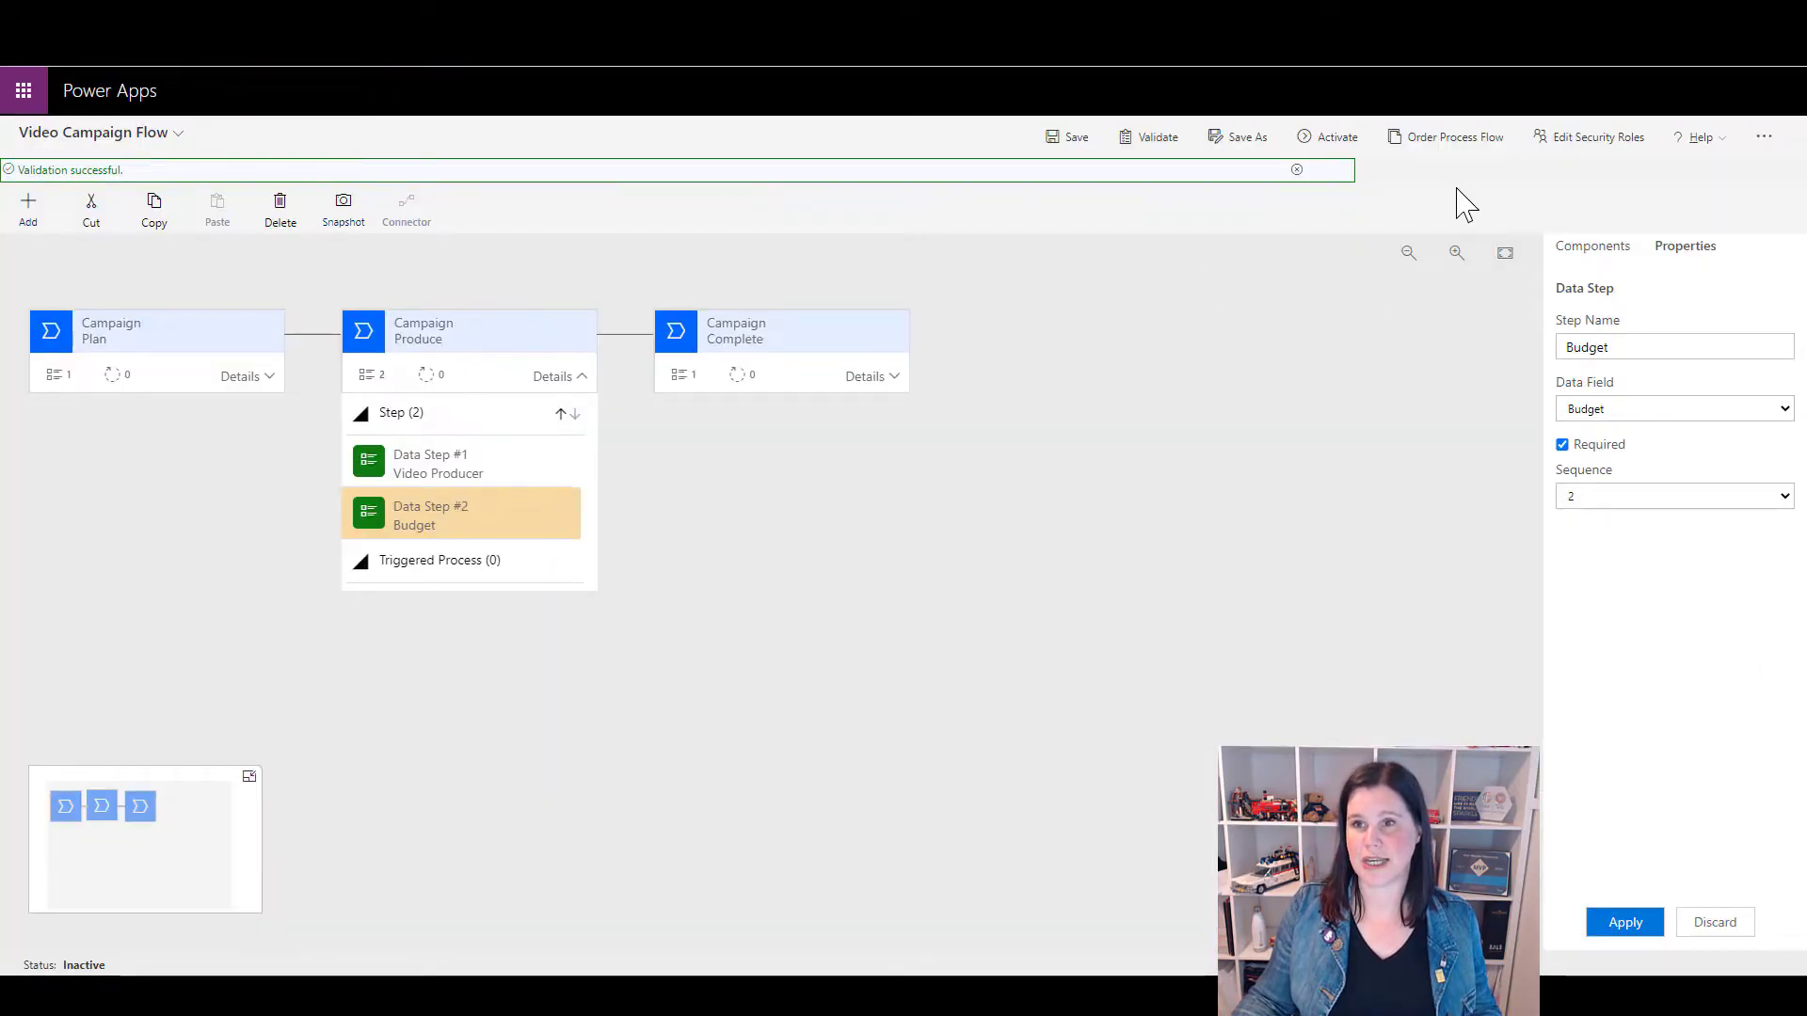
Try moving Video Campaign Flow first in the Campaign process flow order, move it back below Campaign and confirm the order
click(1435, 146)
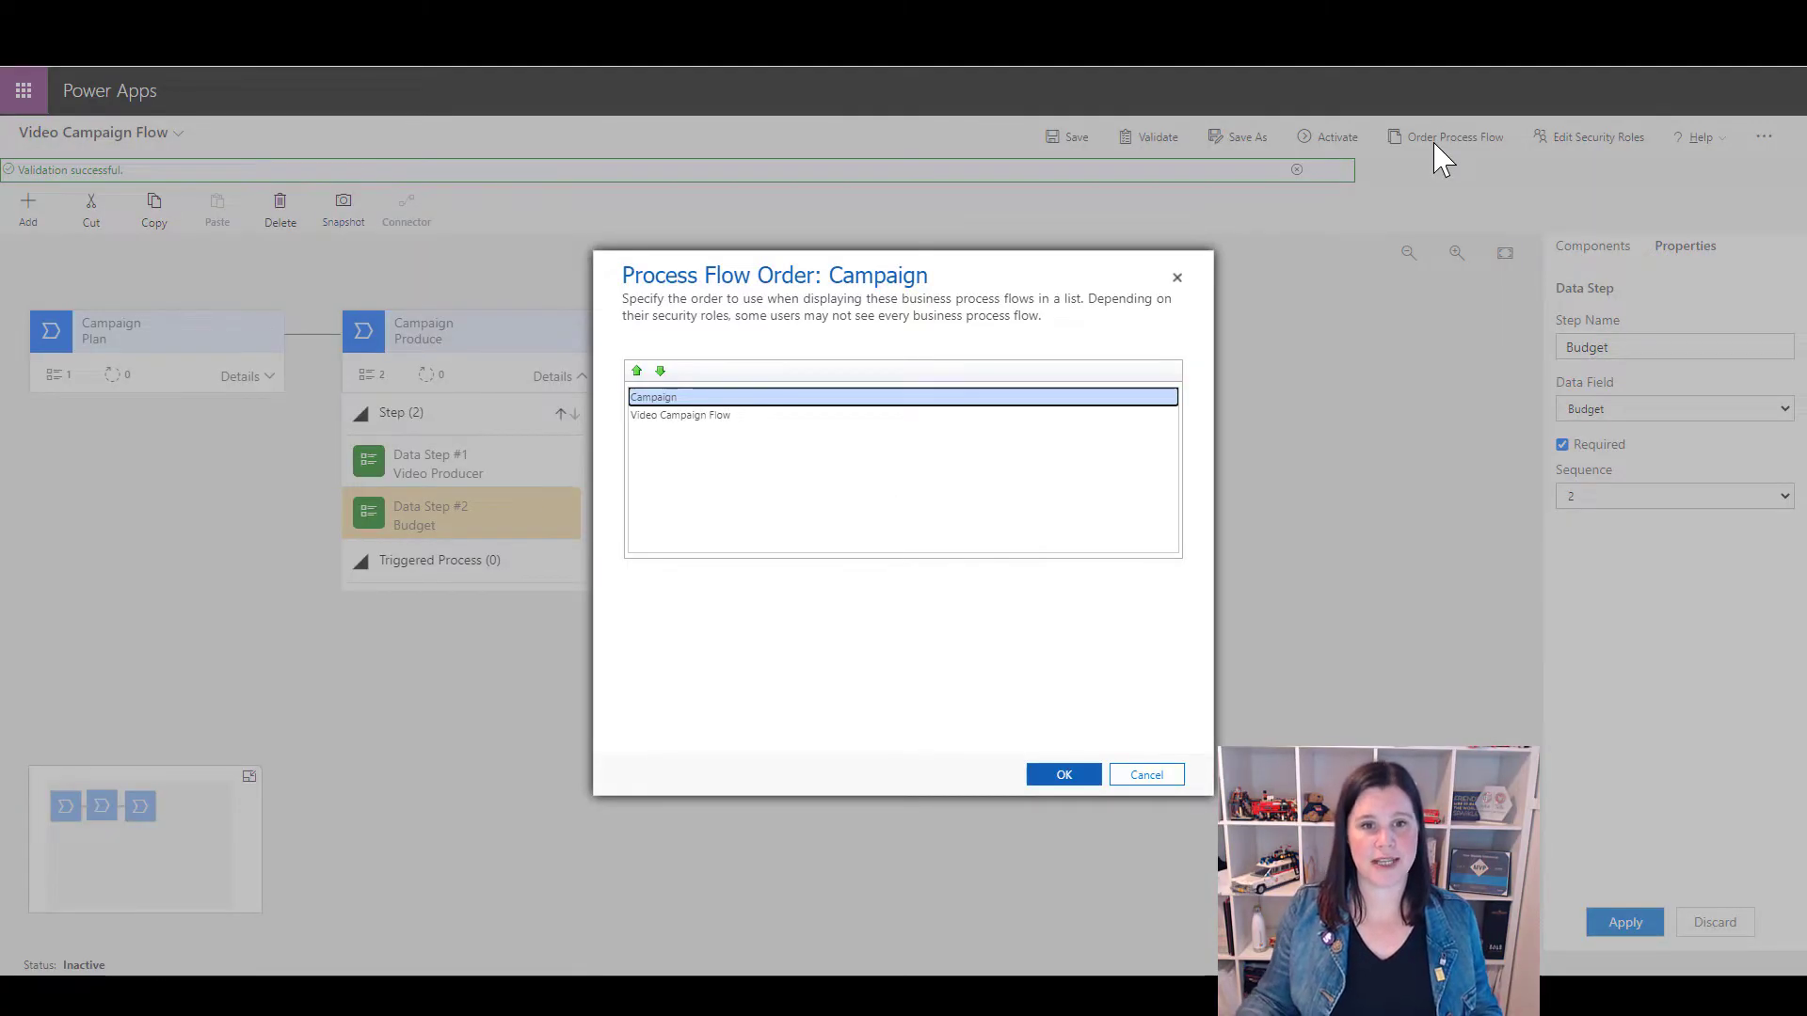
click(658, 417)
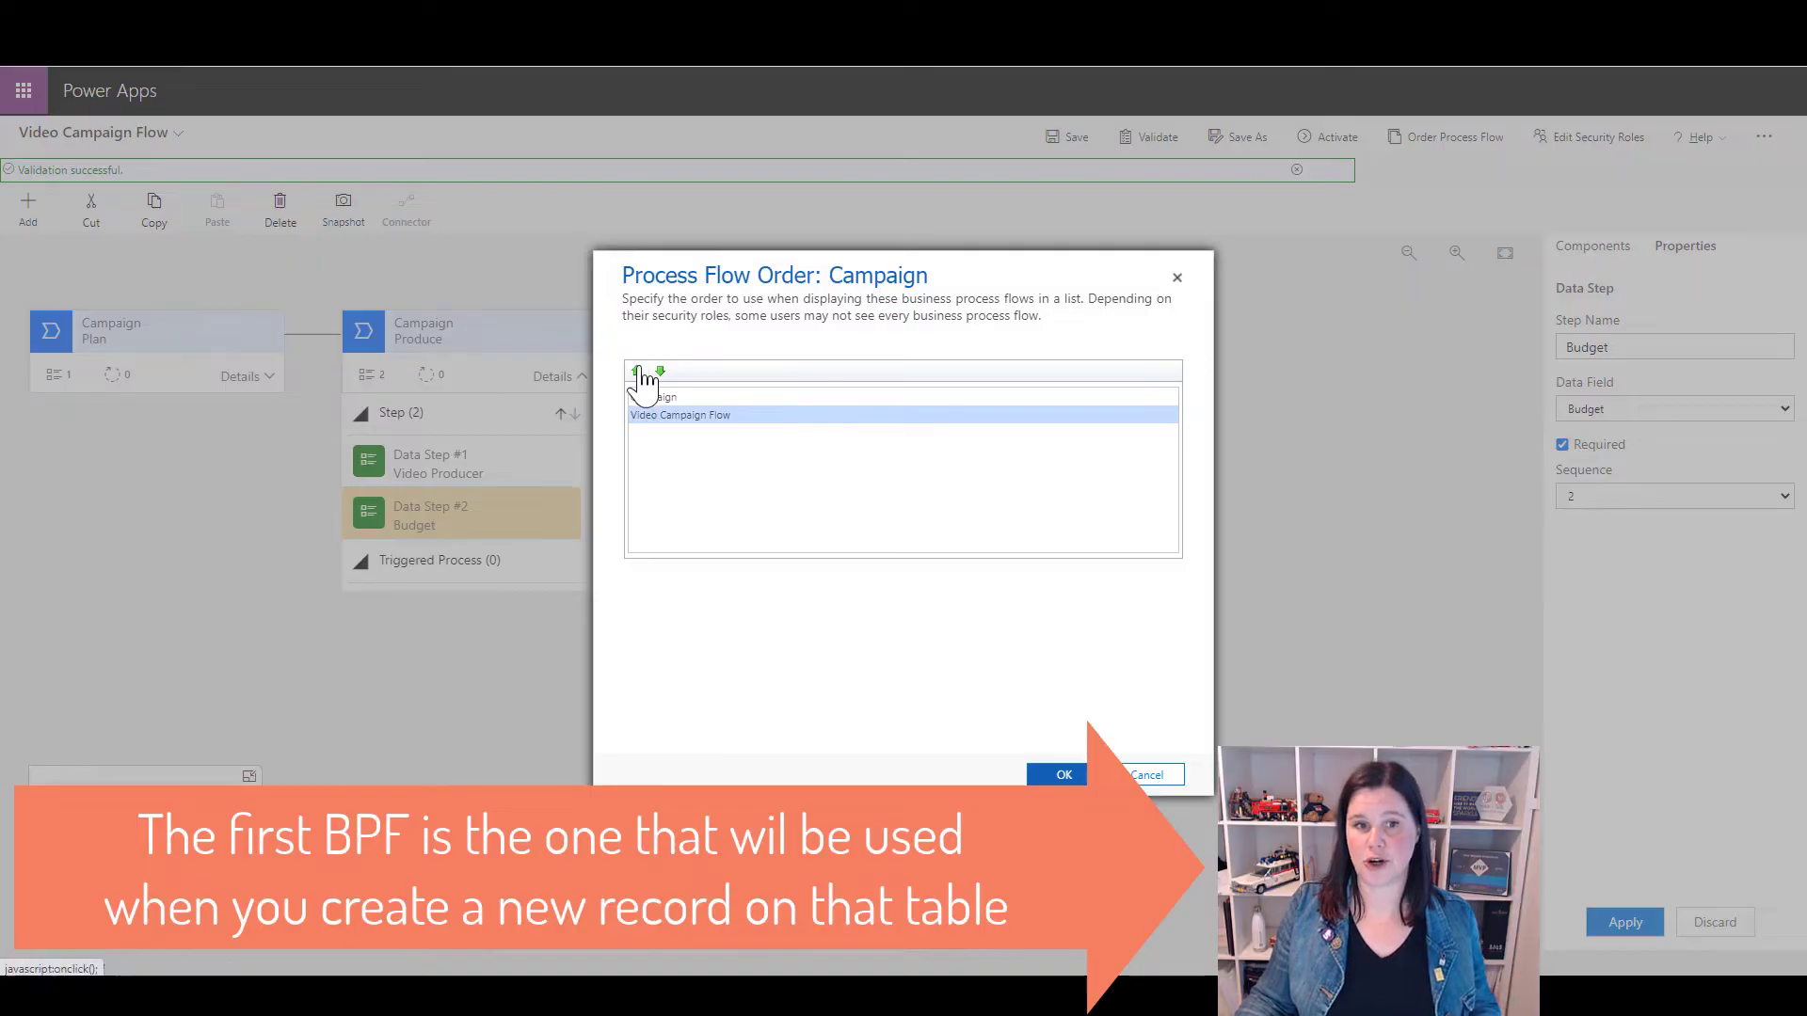
click(637, 372)
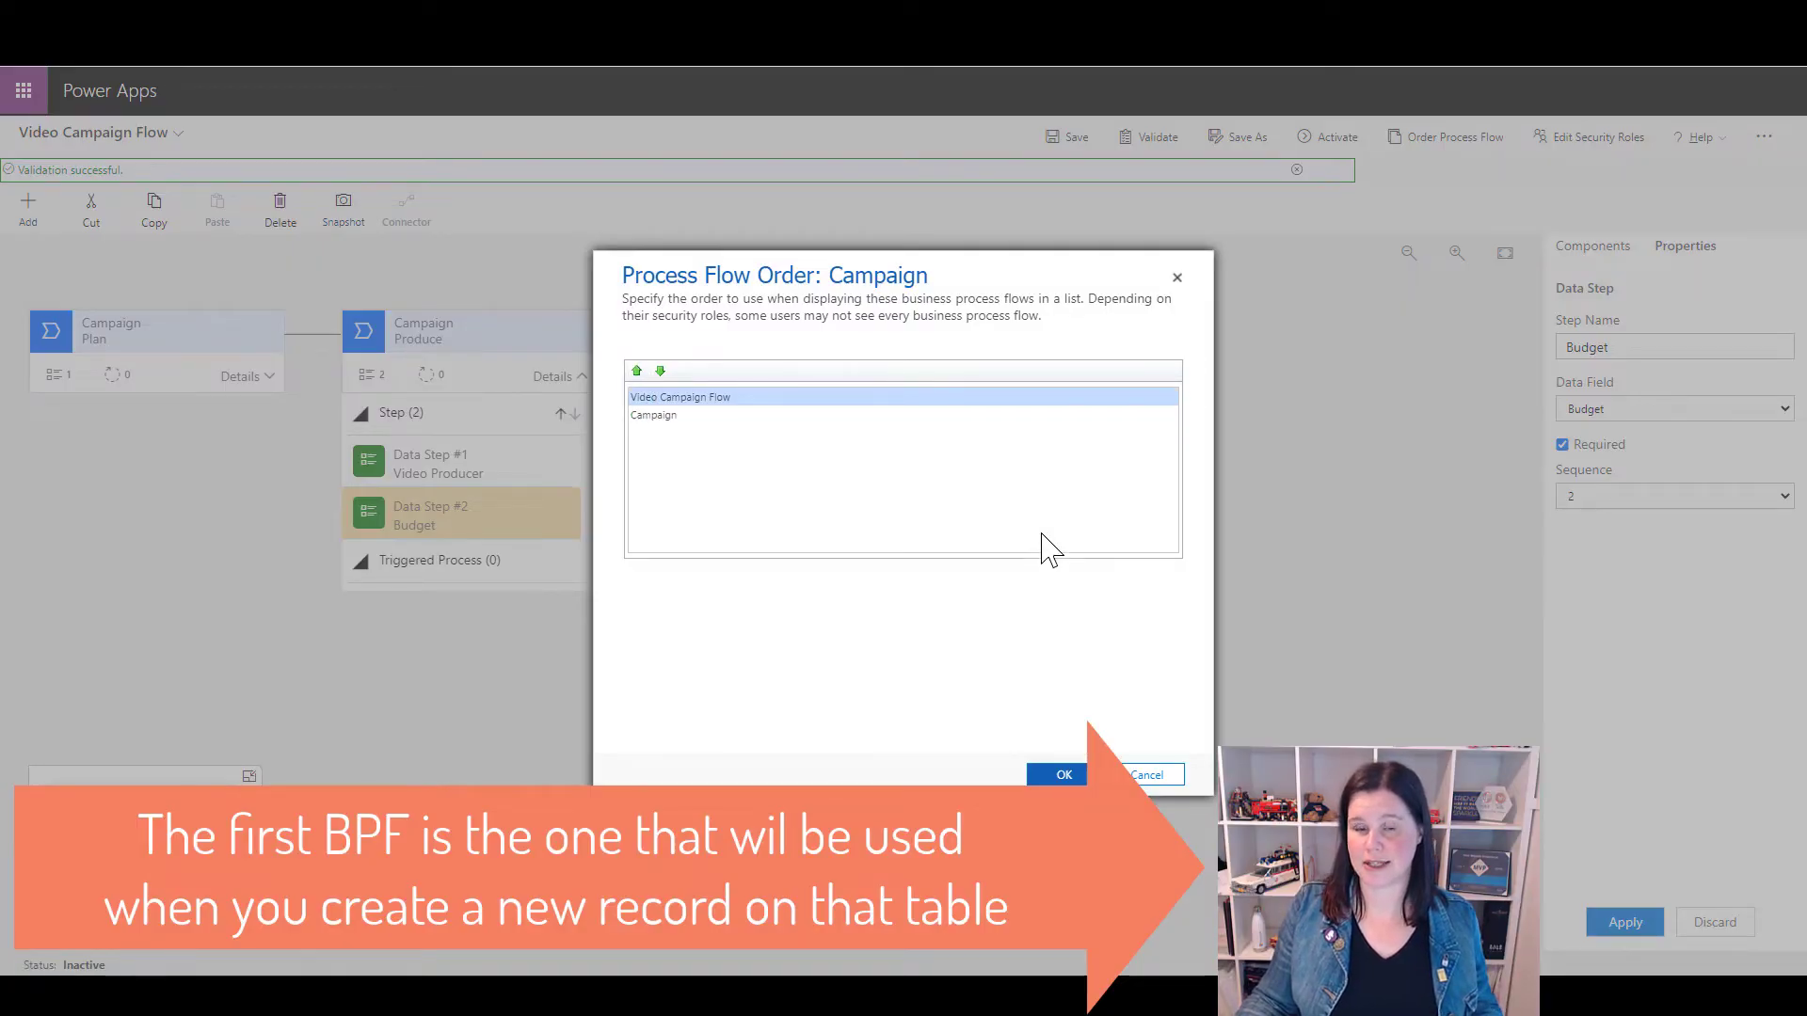
click(660, 371)
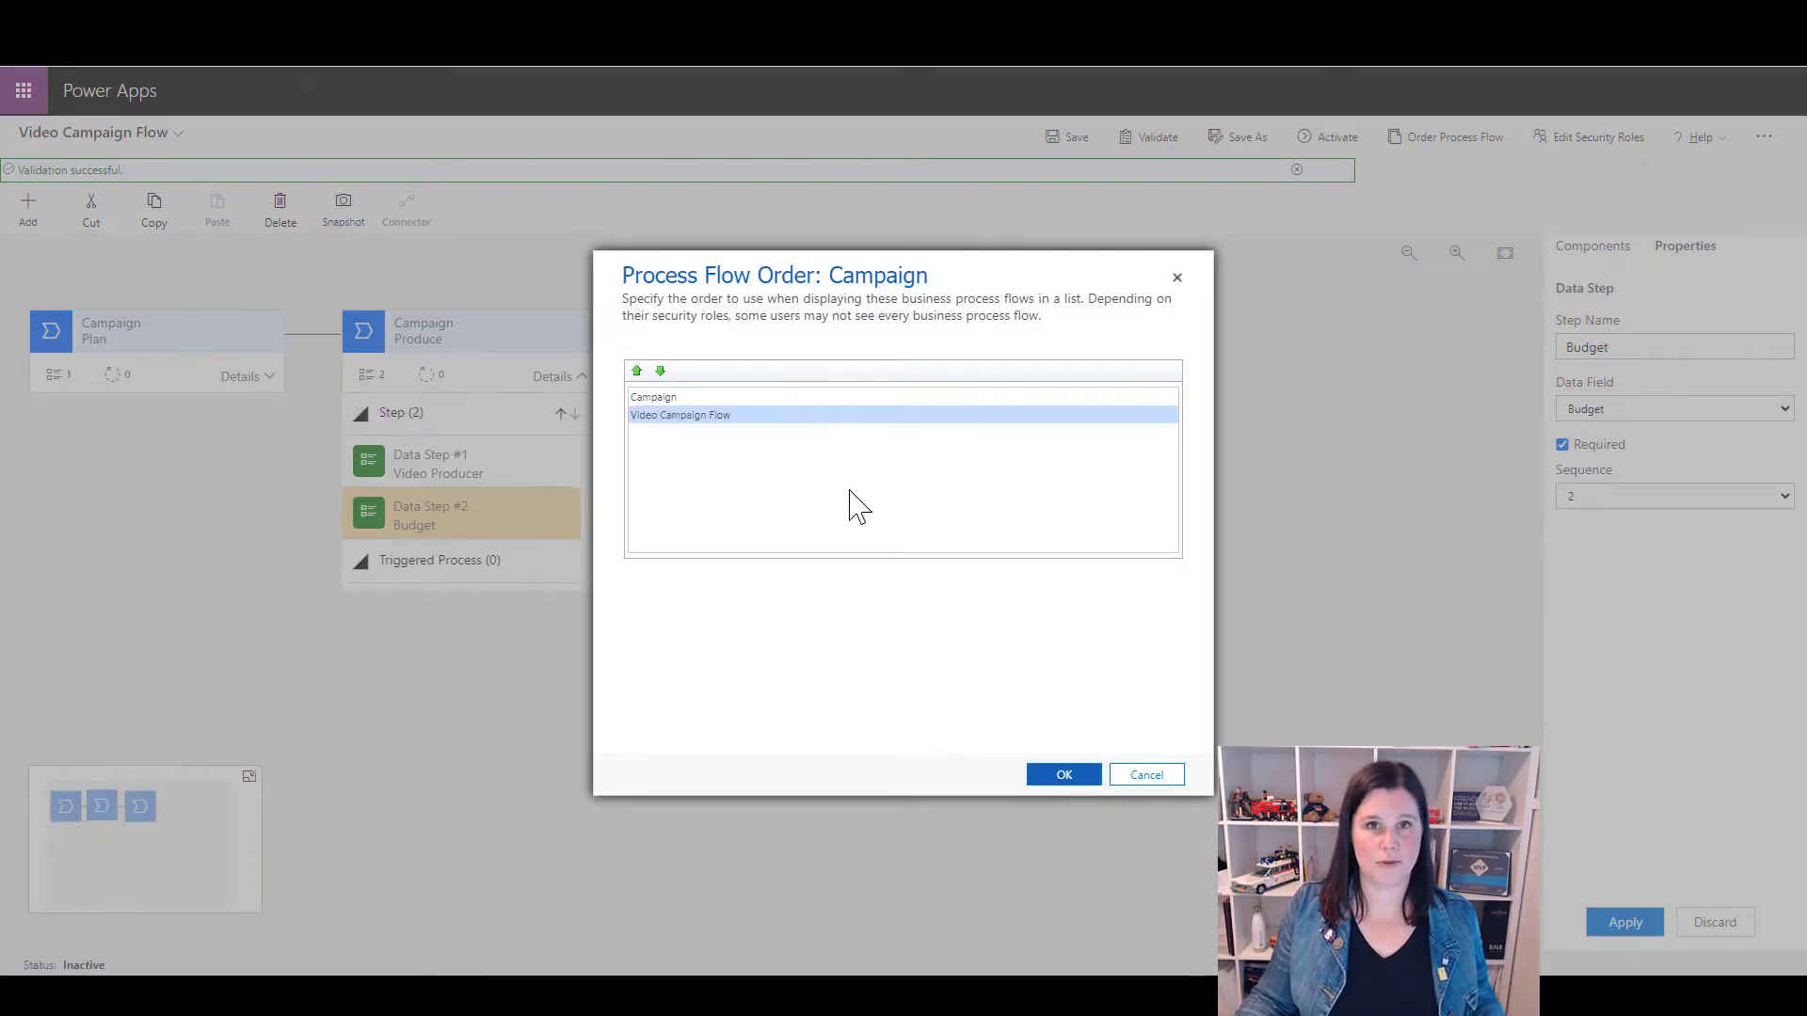
click(1064, 776)
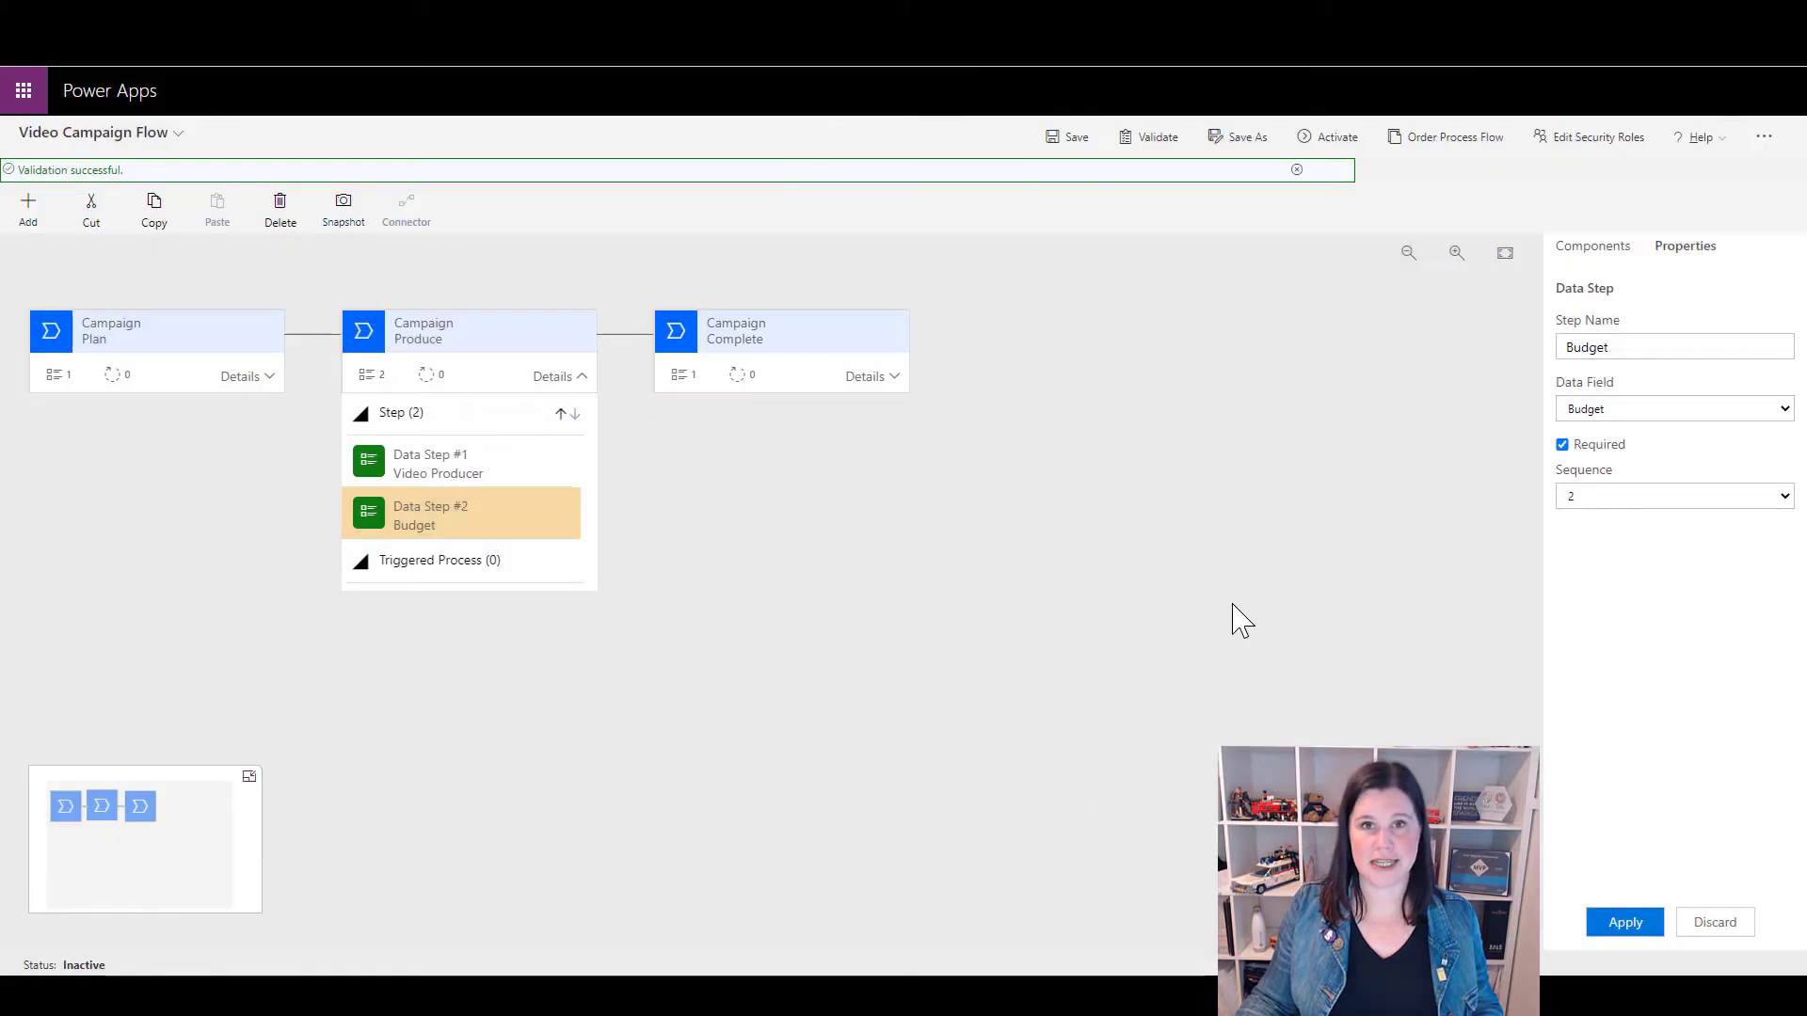
Open the flow's security roles, enlarge the window and look through the list down to System Administrator and System Customizer
click(1562, 142)
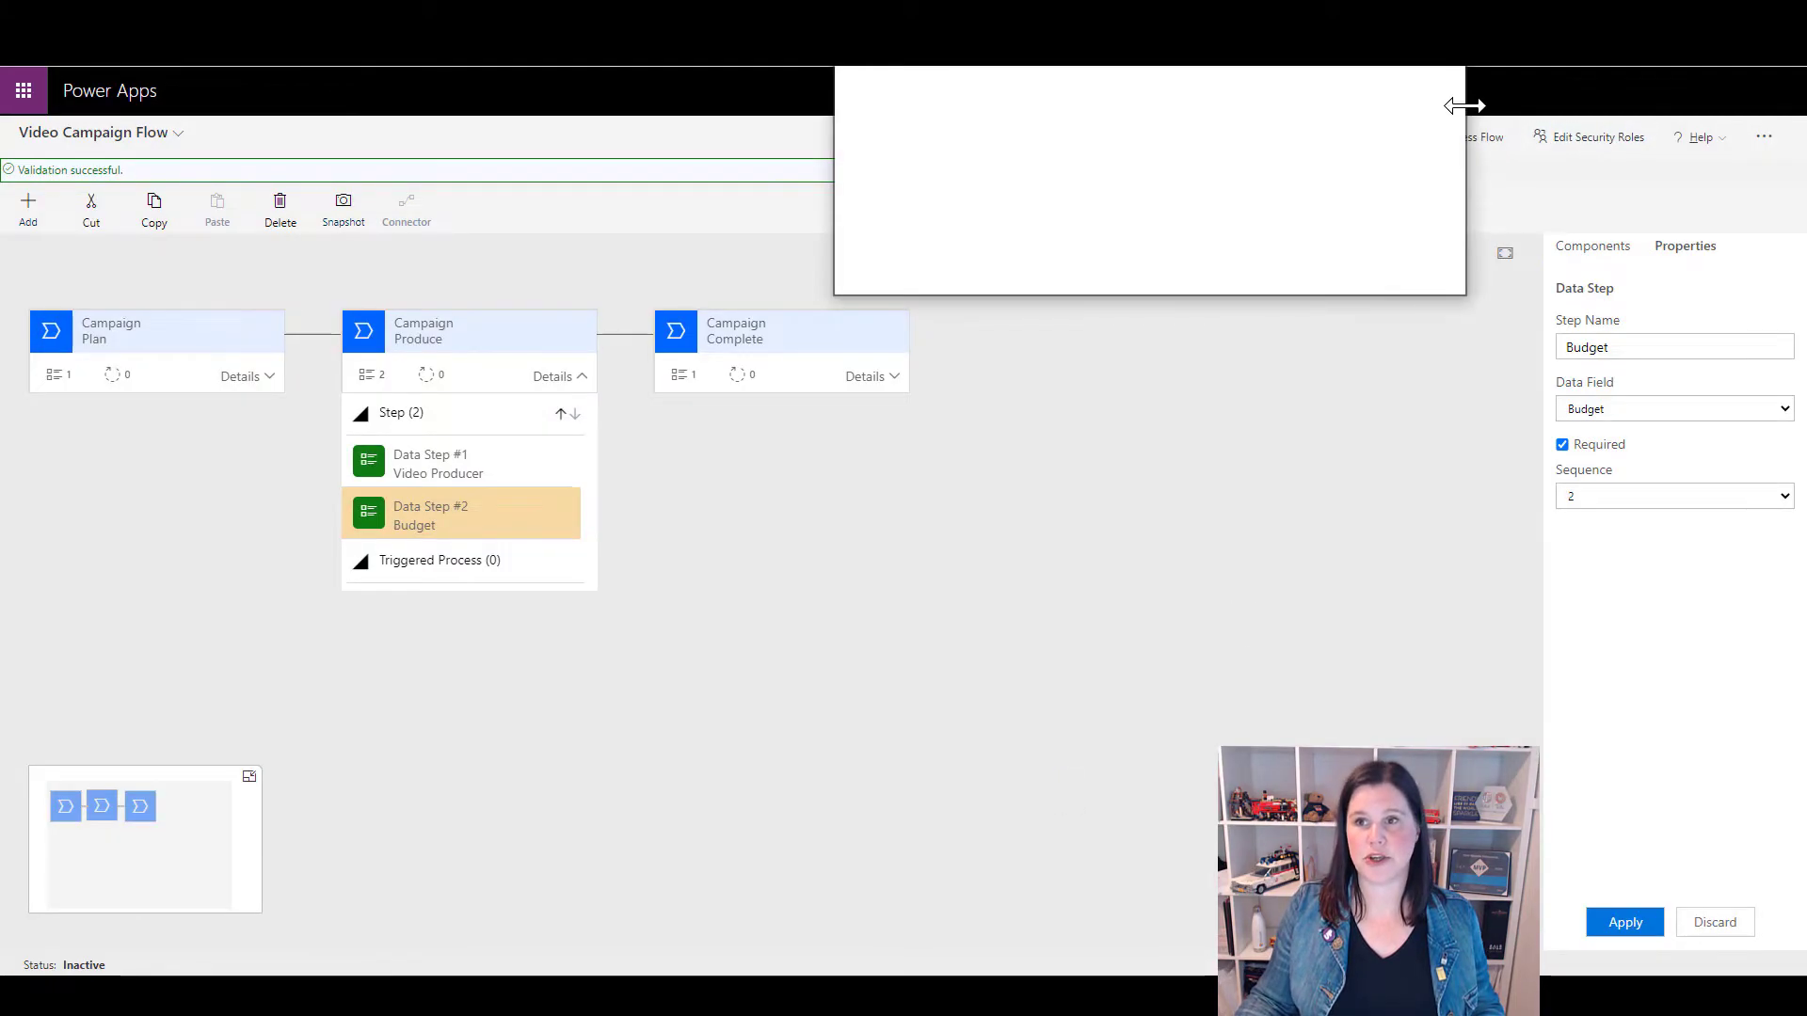
drag(1466, 101, 1638, 148)
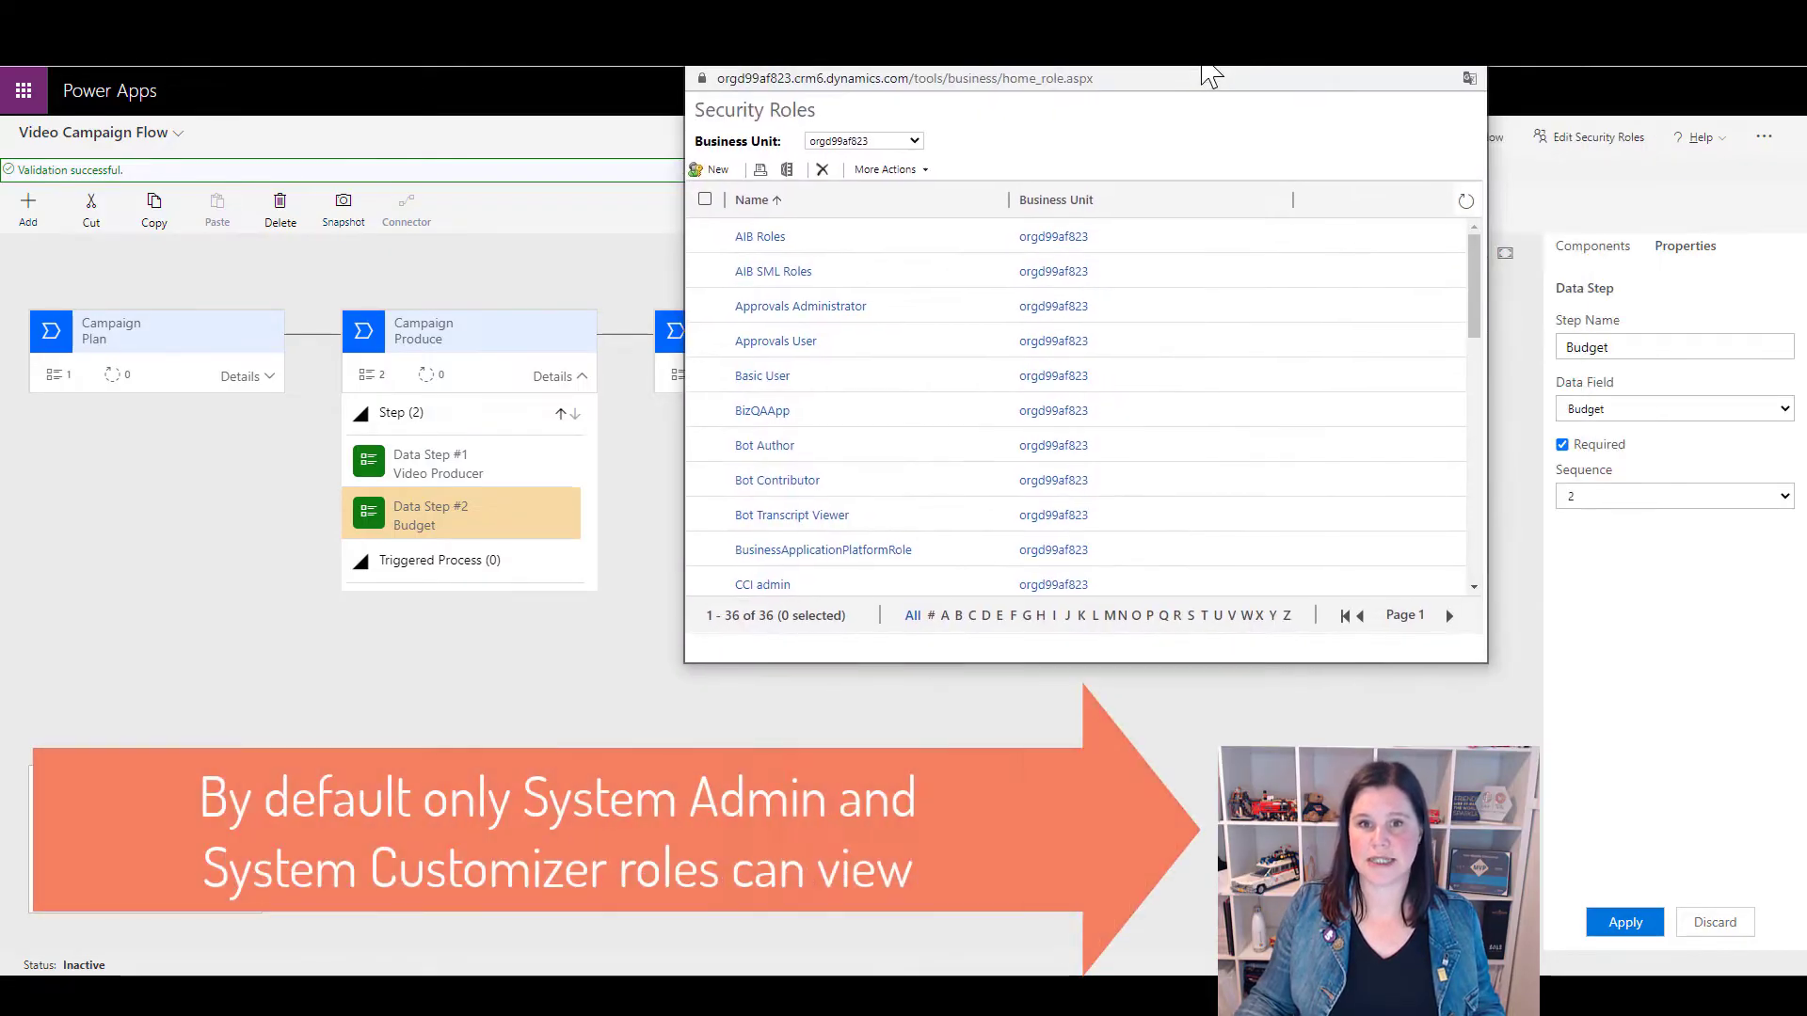
scroll(853, 347, down, 2)
scroll(853, 347, down, 5)
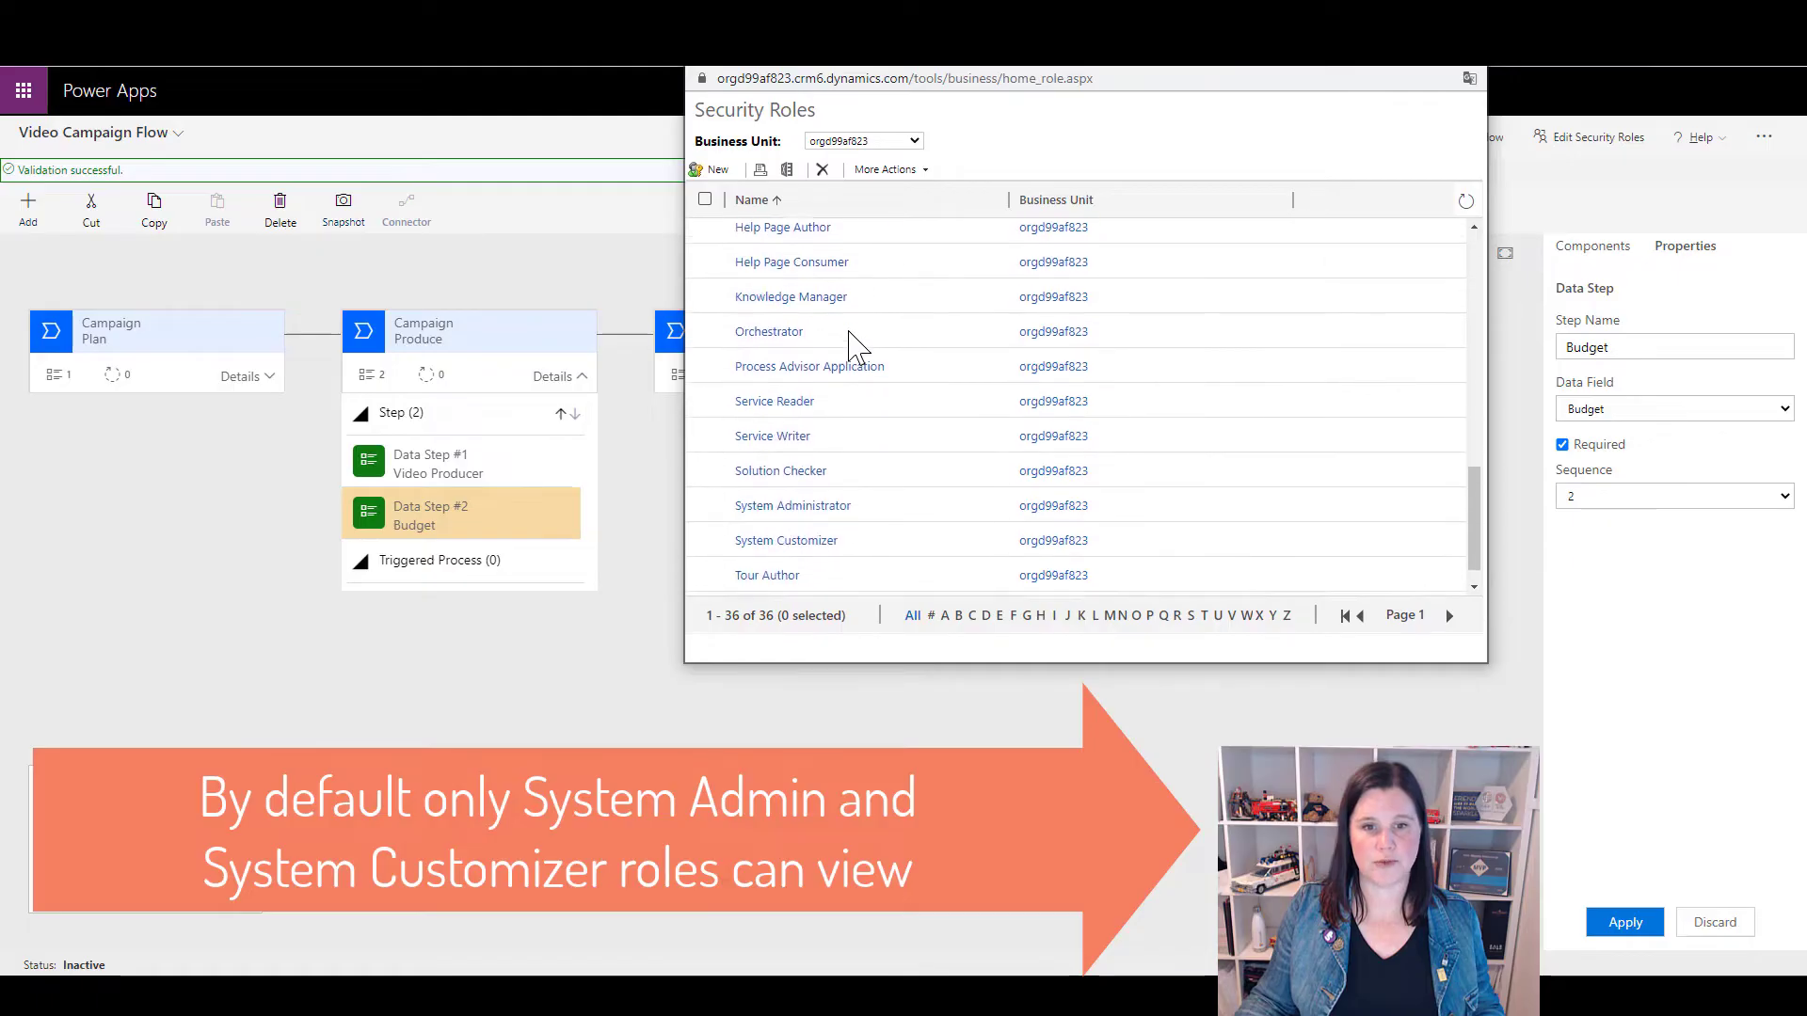
Finish with the security roles, then activate Video Campaign Flow, letting the unresponsive pages continue, and update the activated flow
click(704, 200)
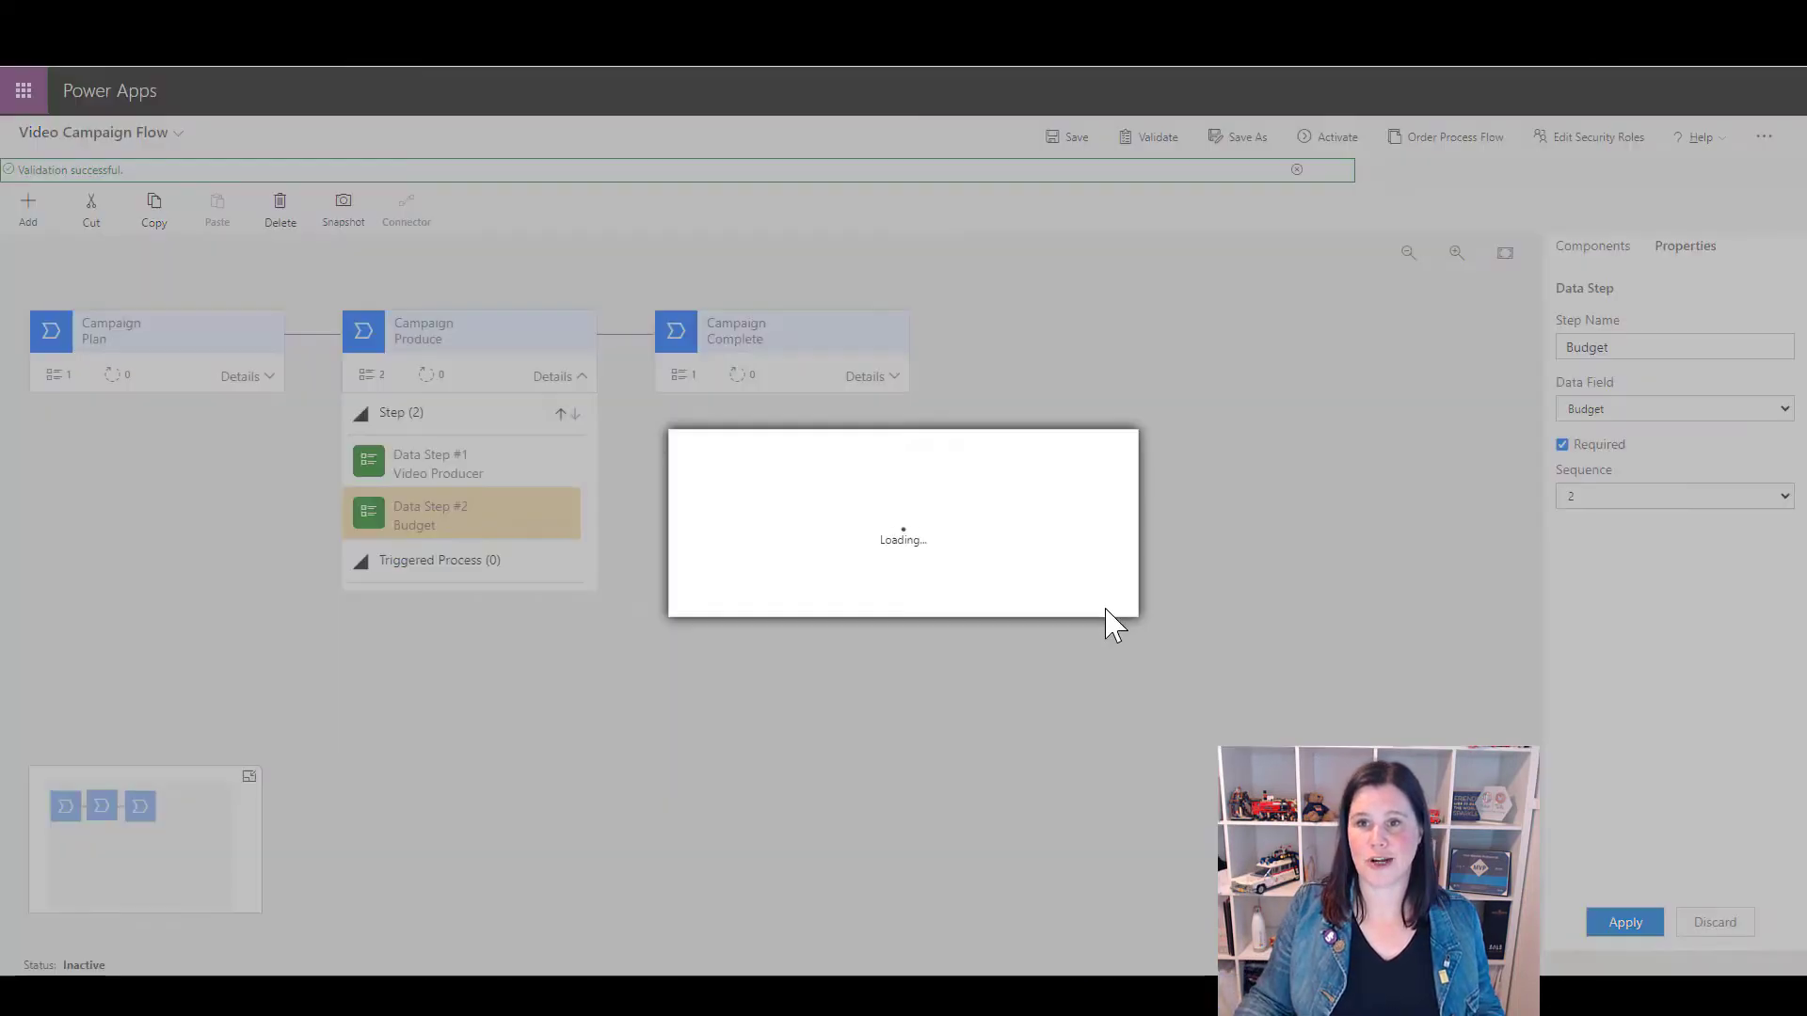
click(975, 602)
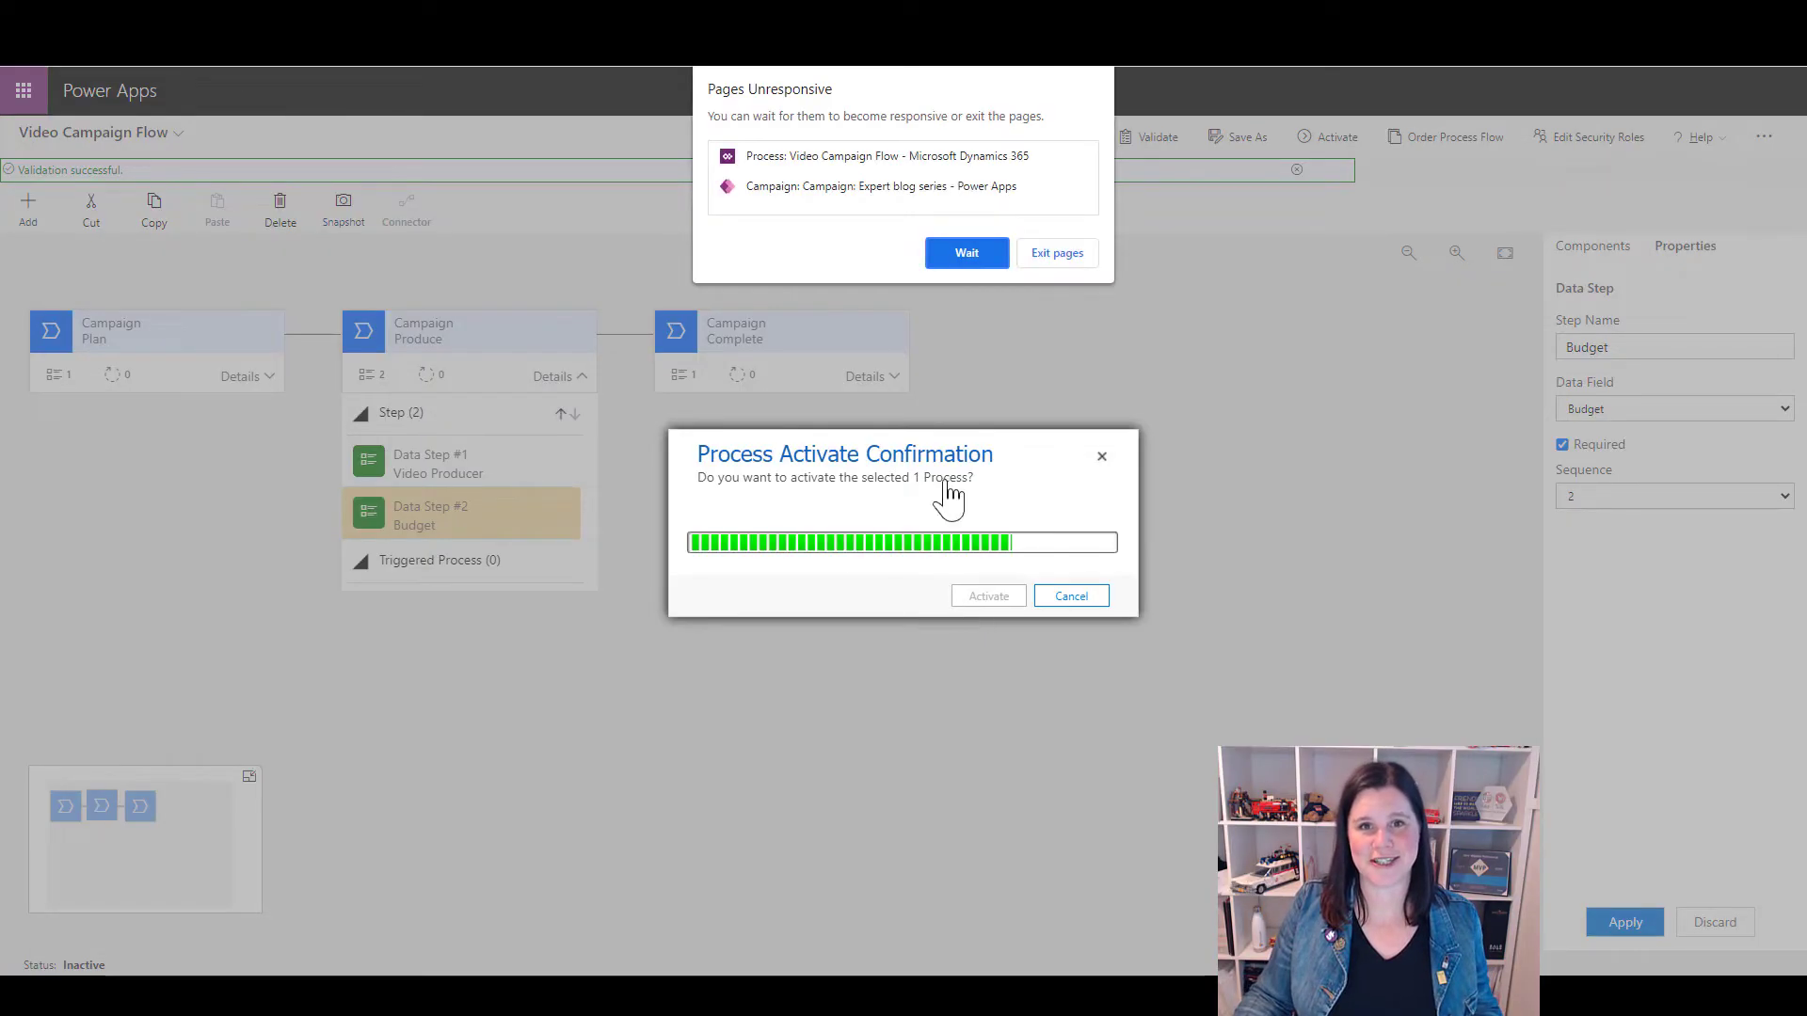
click(955, 254)
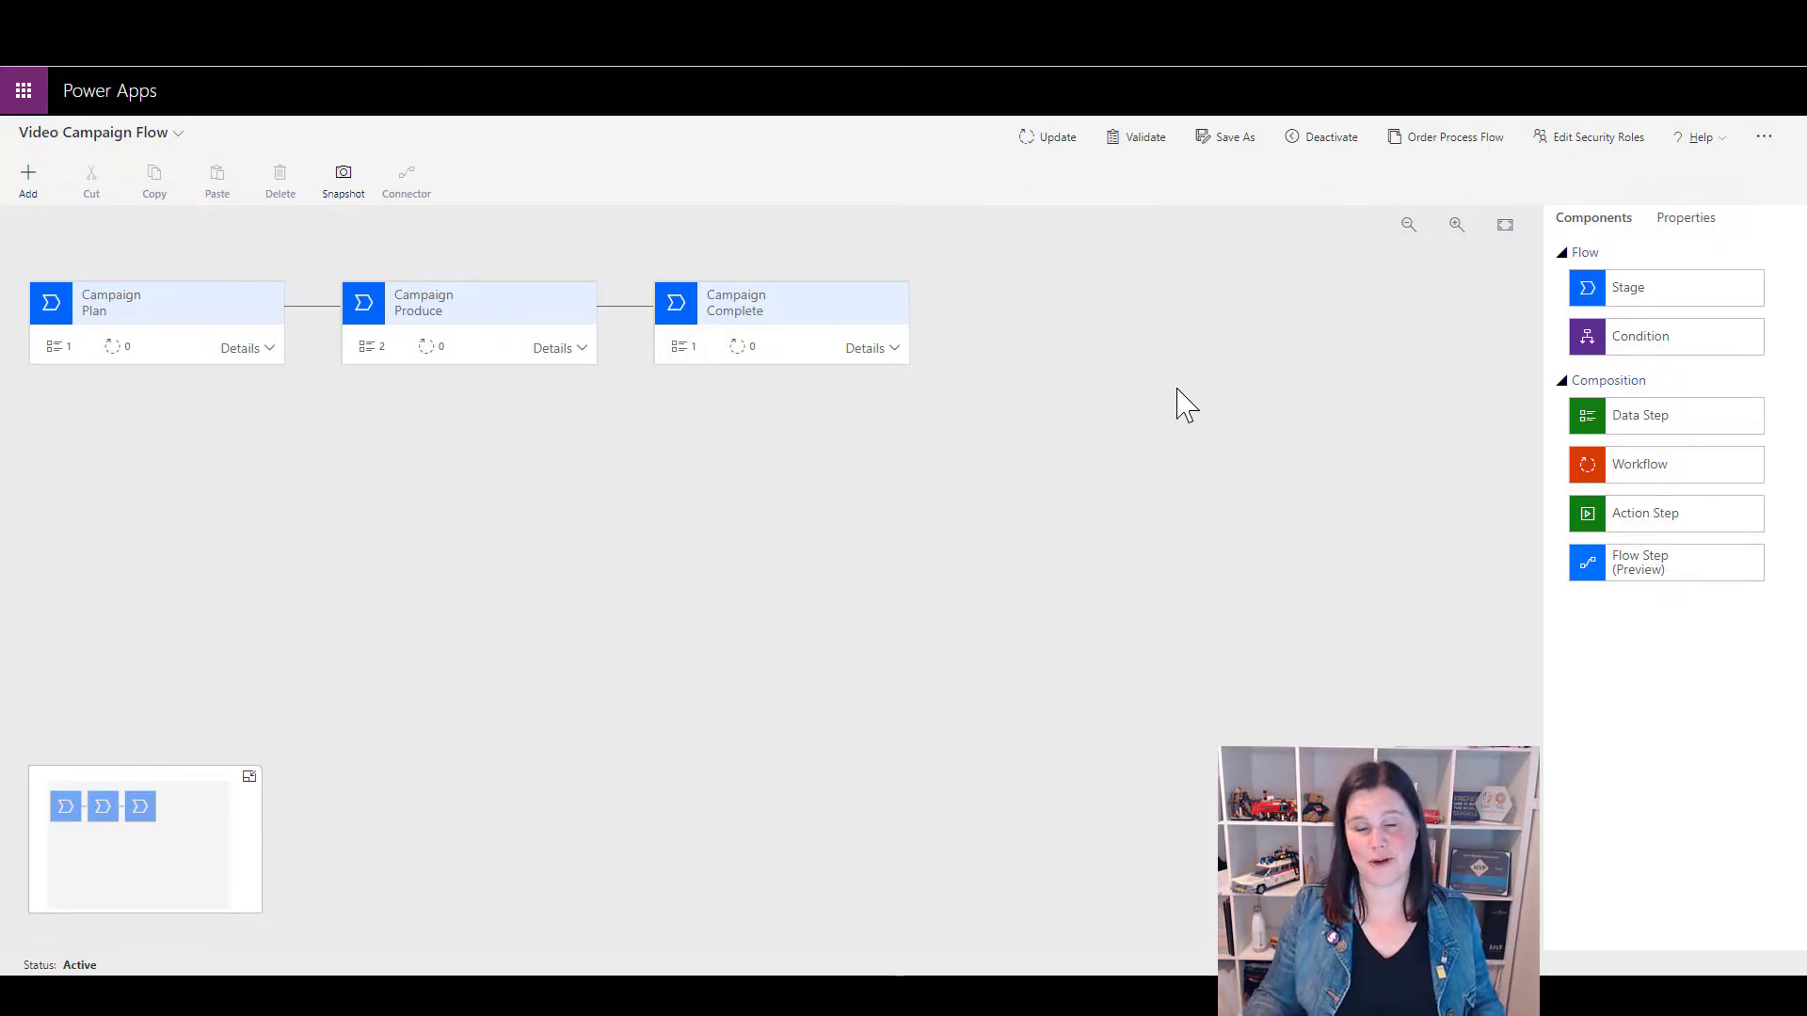
click(1048, 136)
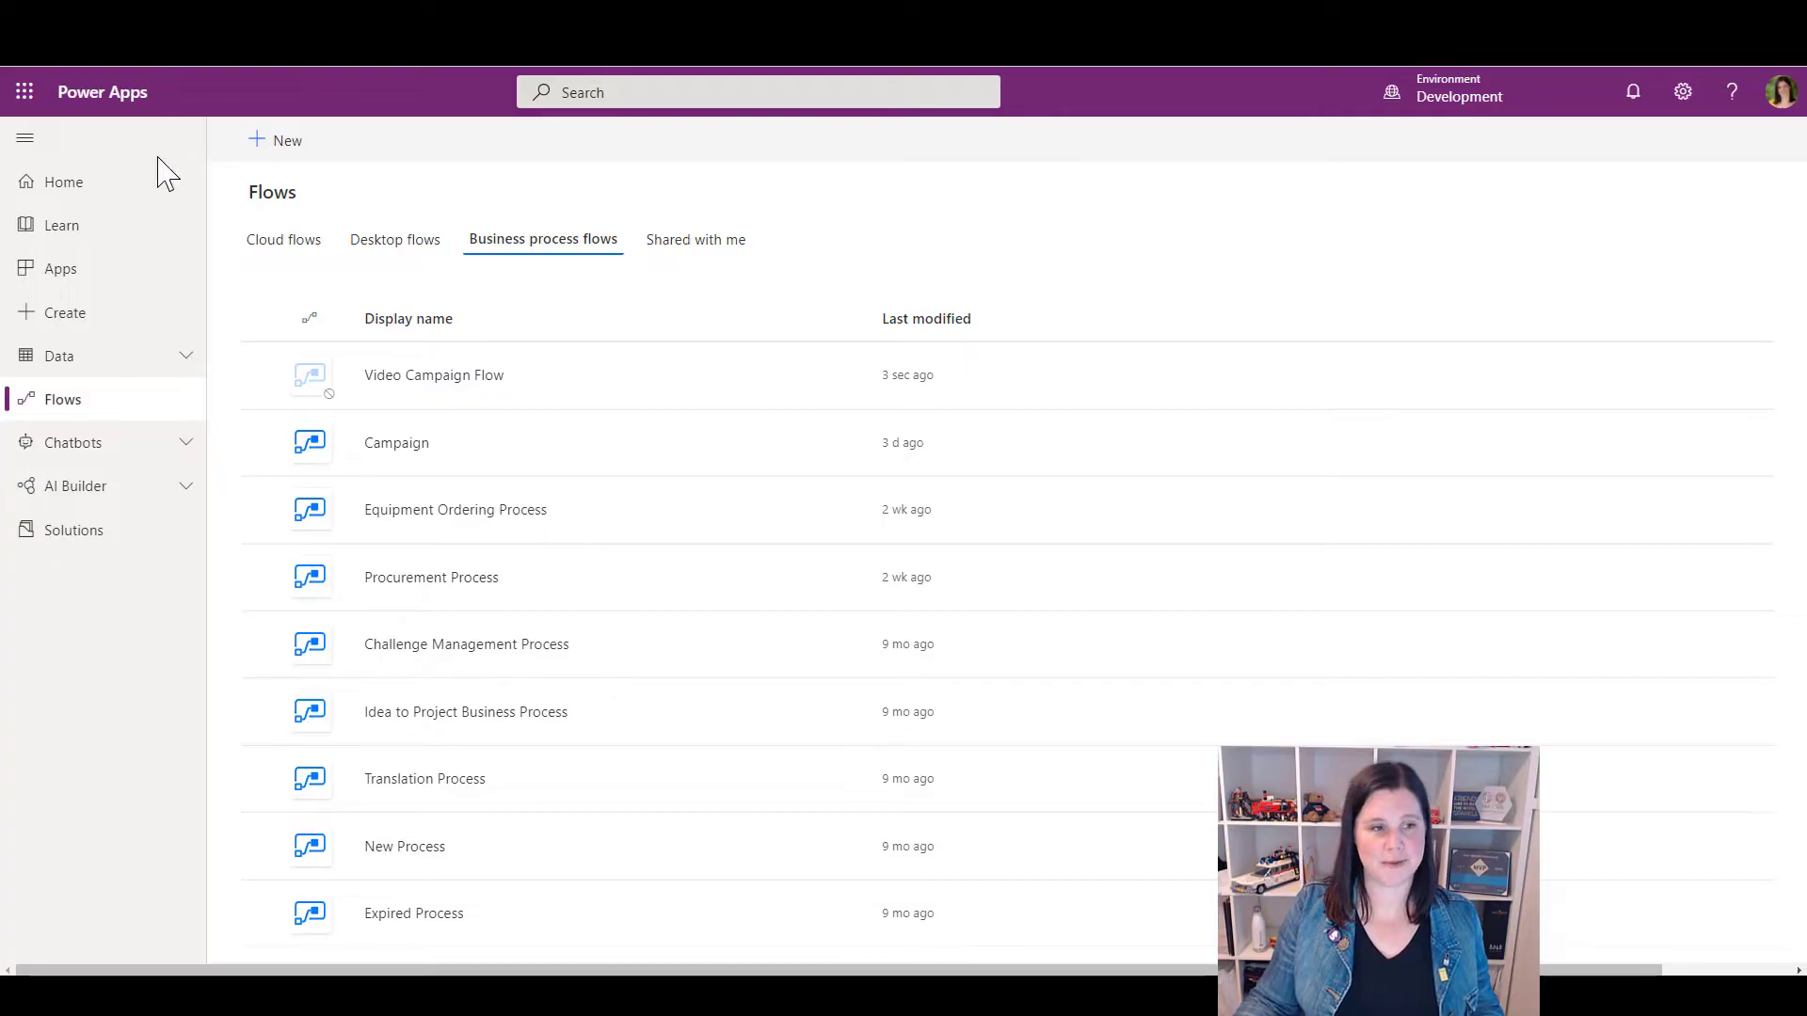
Add the existing Video Campaign Flow process to the Marketing Workflow solution
click(75, 537)
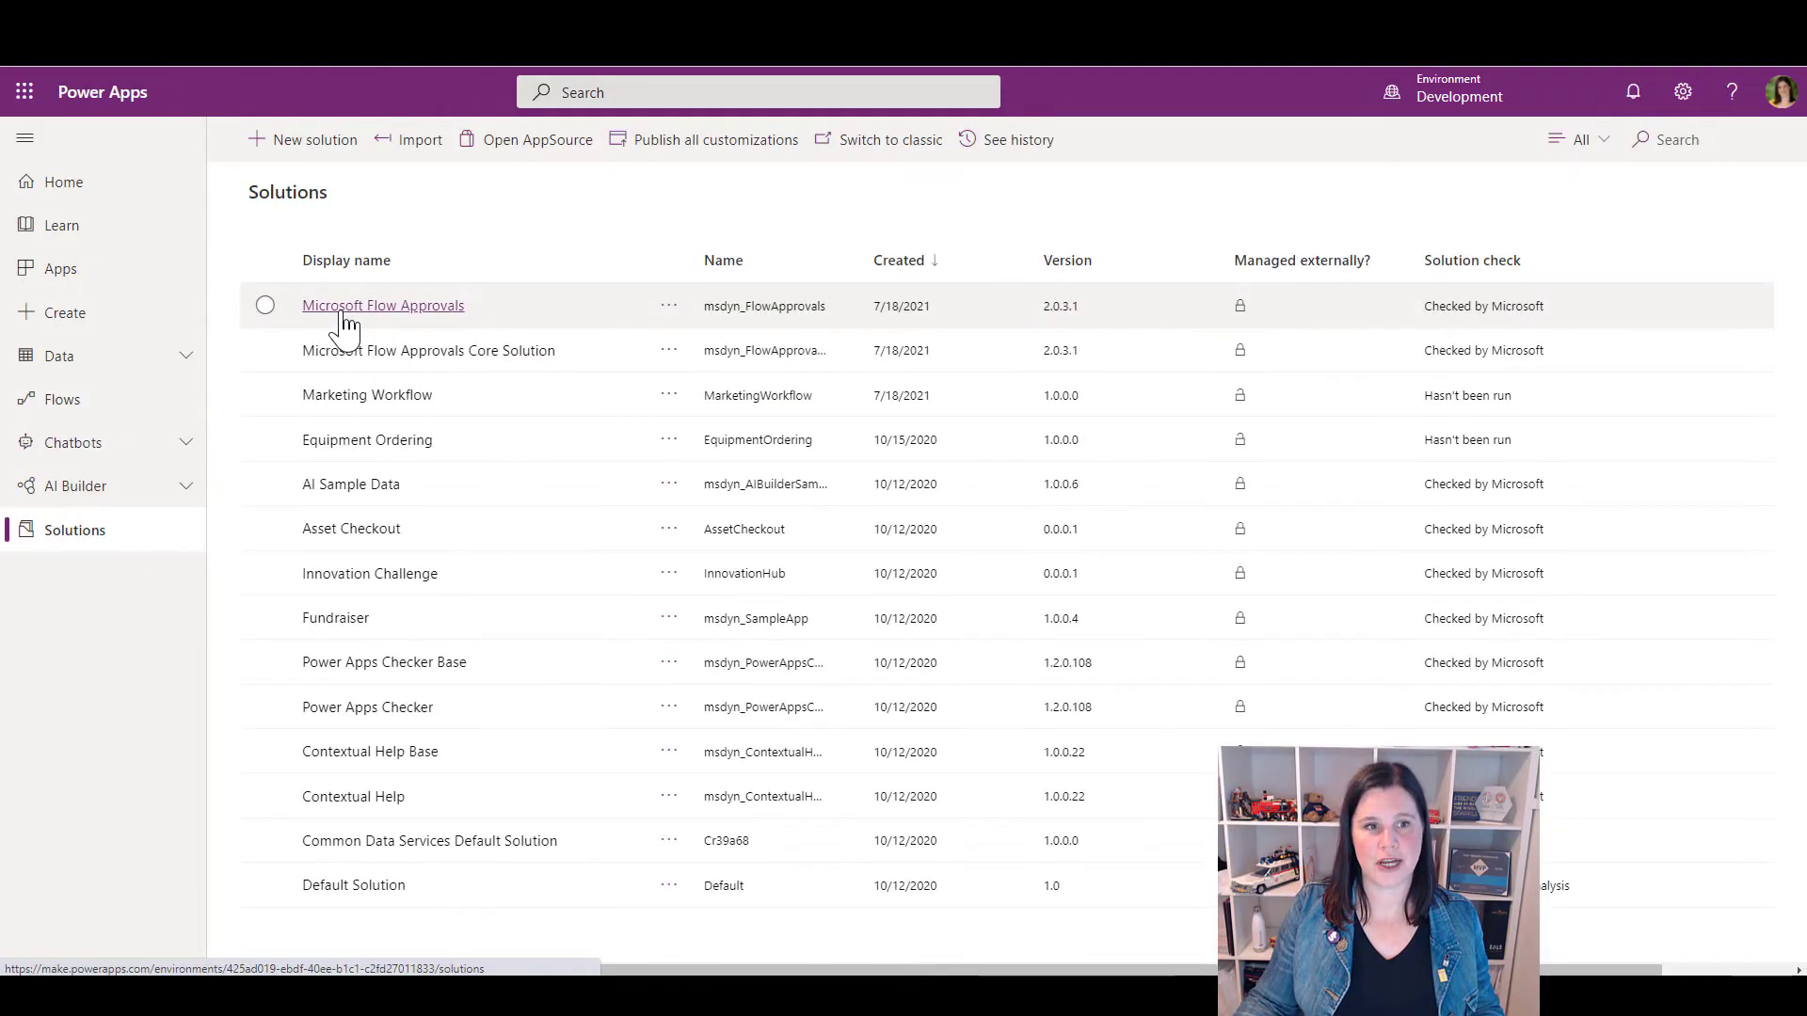
click(366, 397)
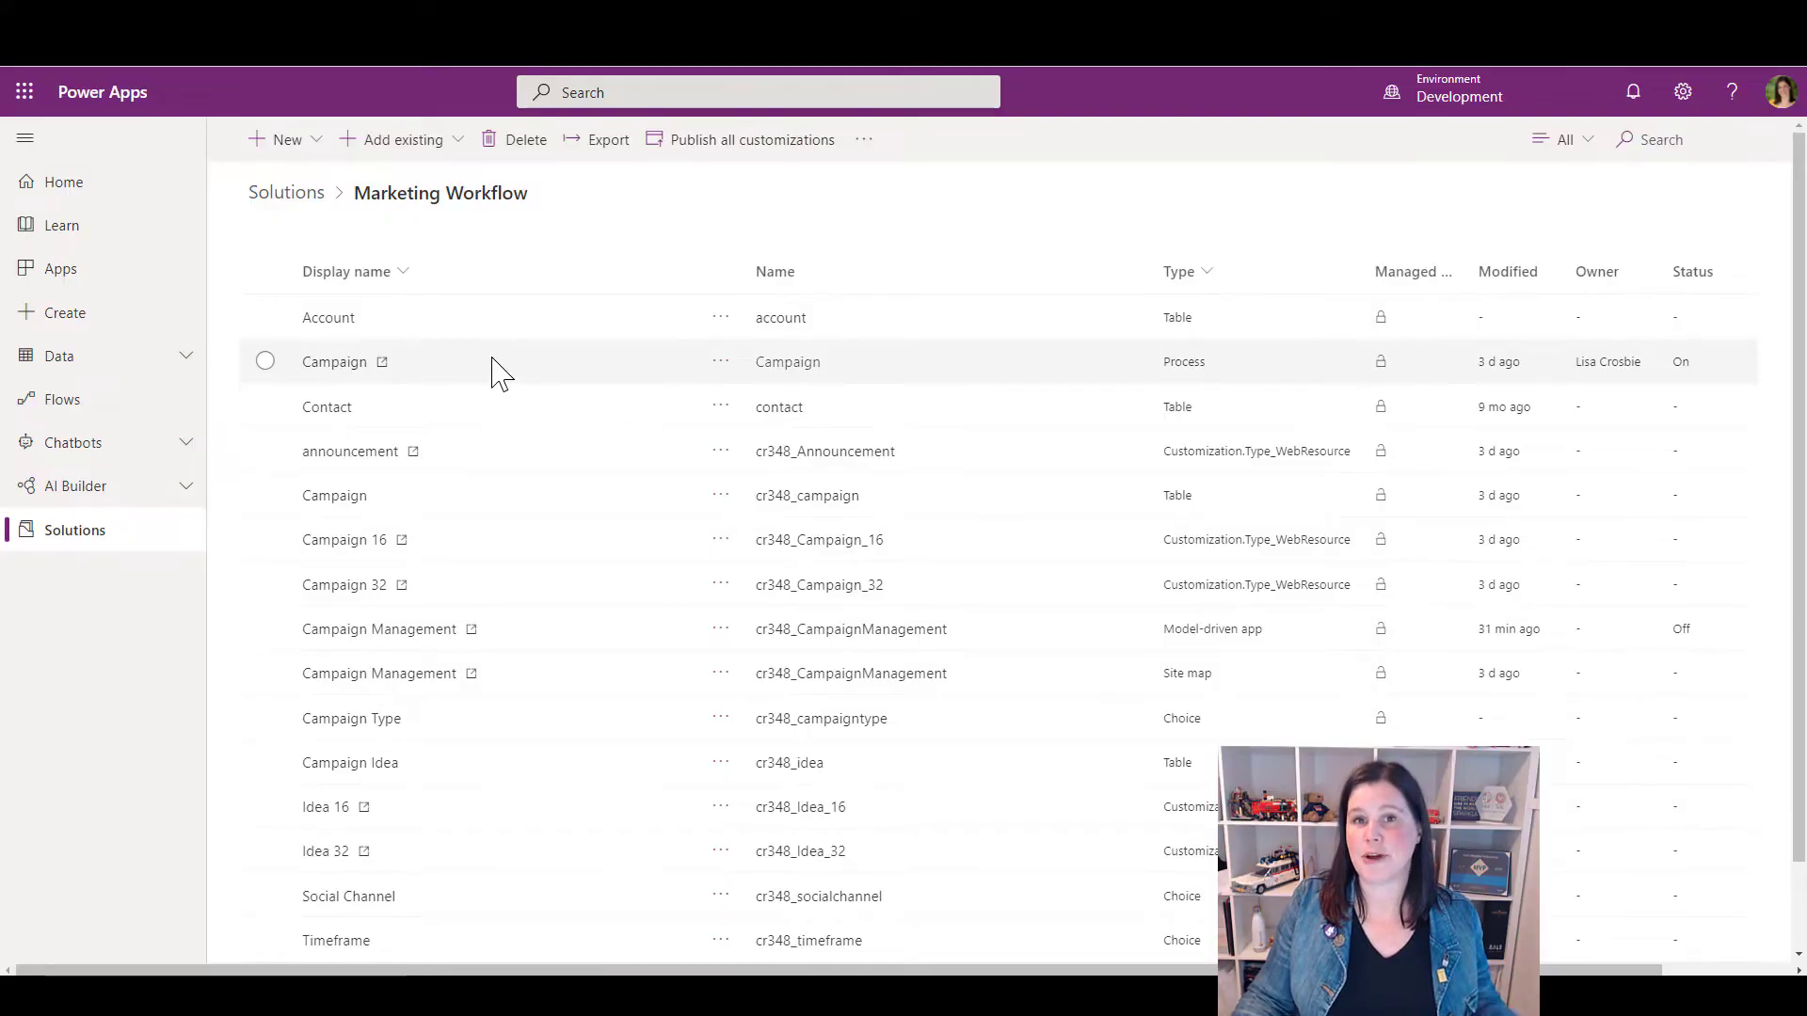
click(406, 150)
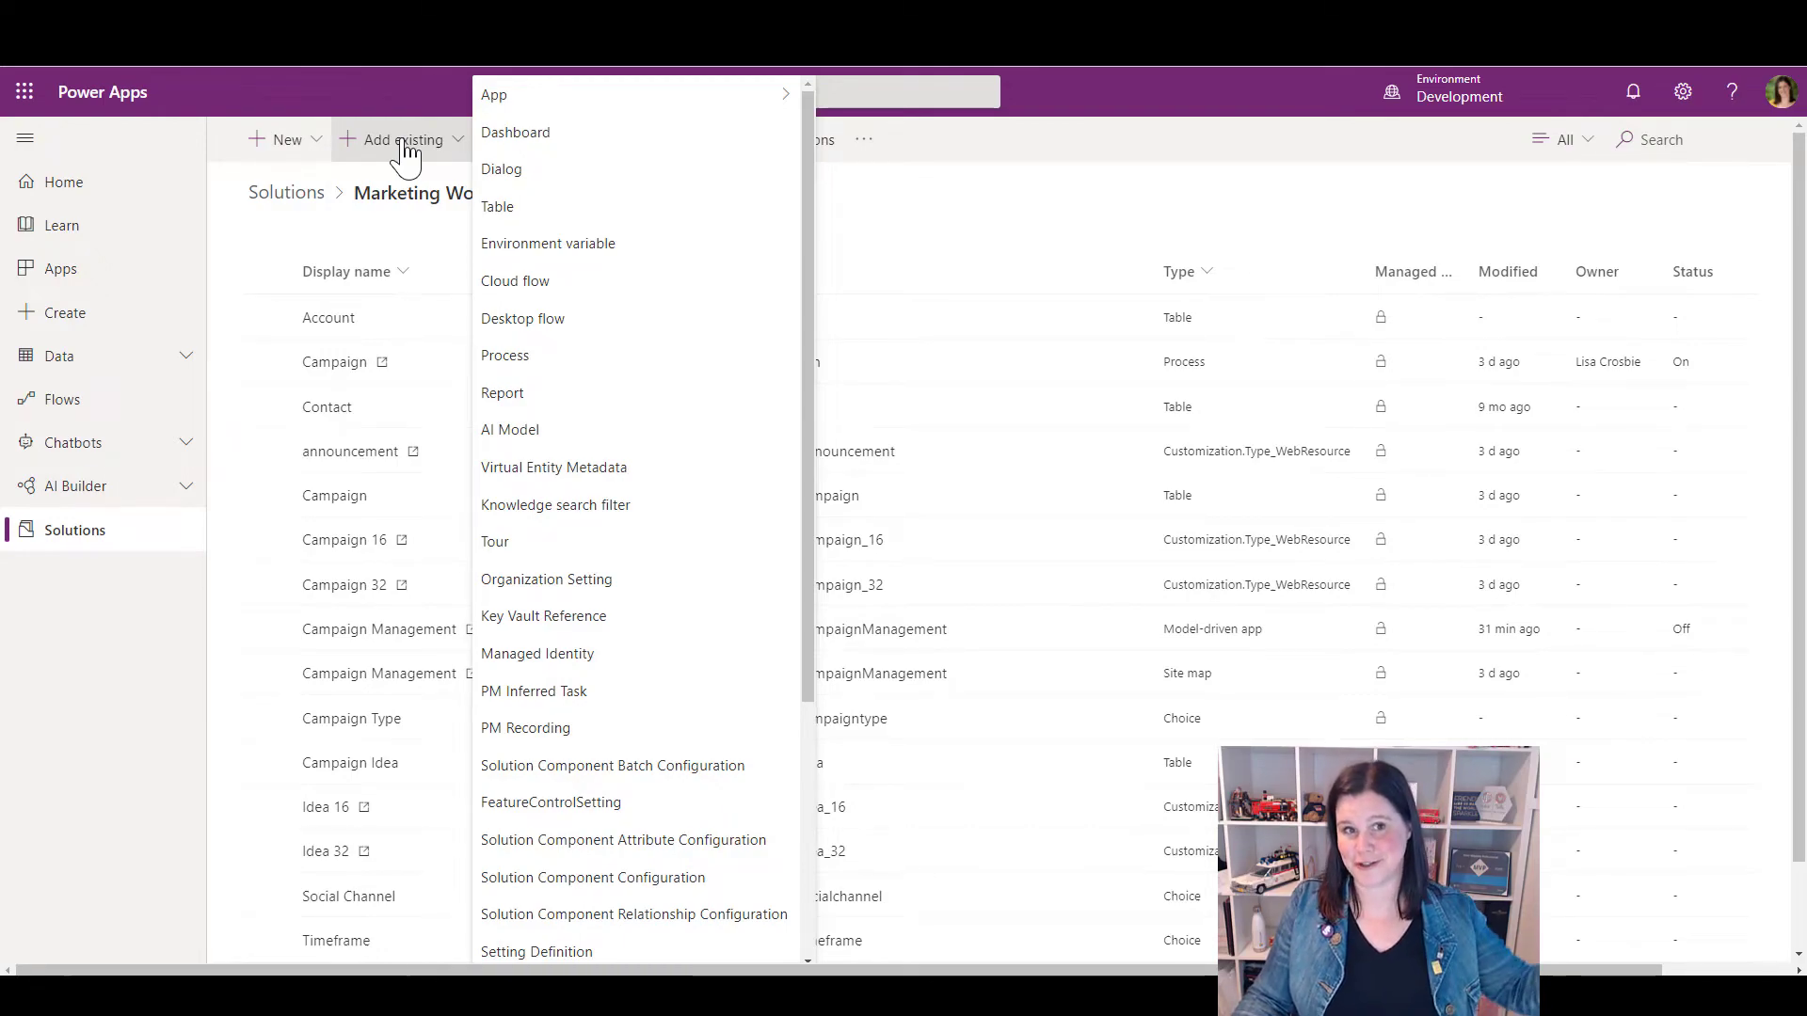
click(517, 367)
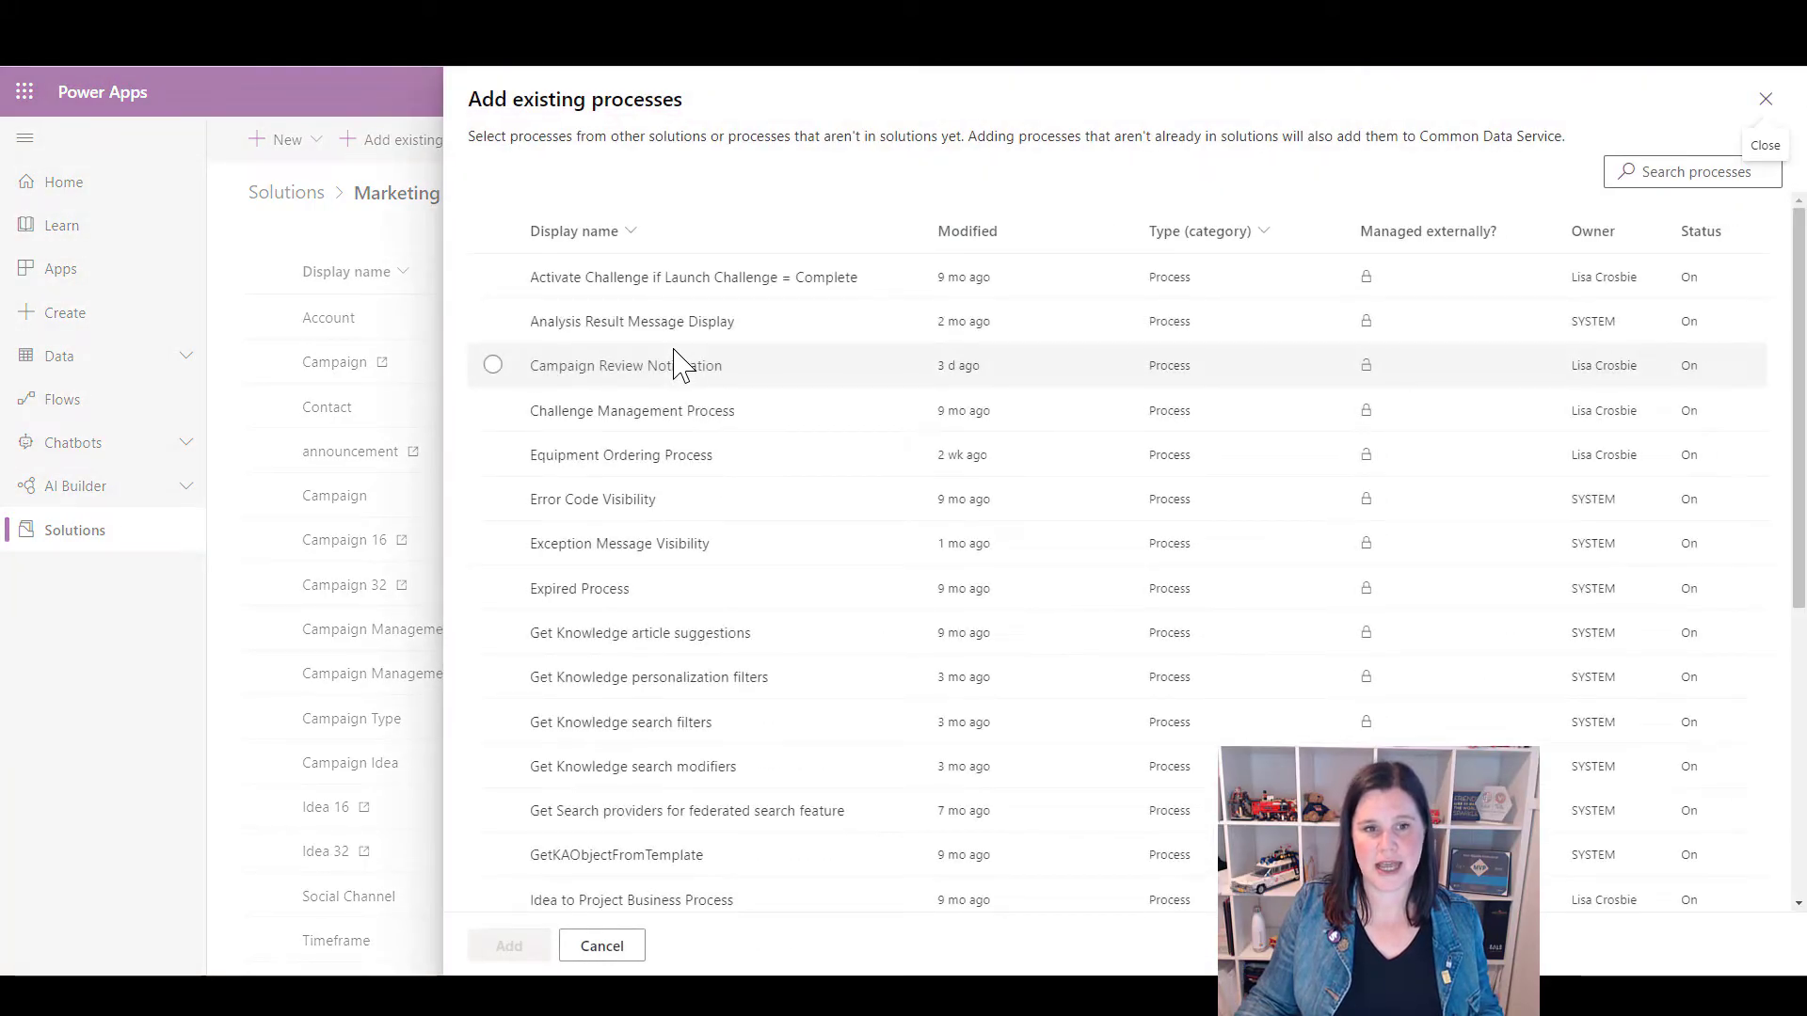
scroll(669, 423, down, 5)
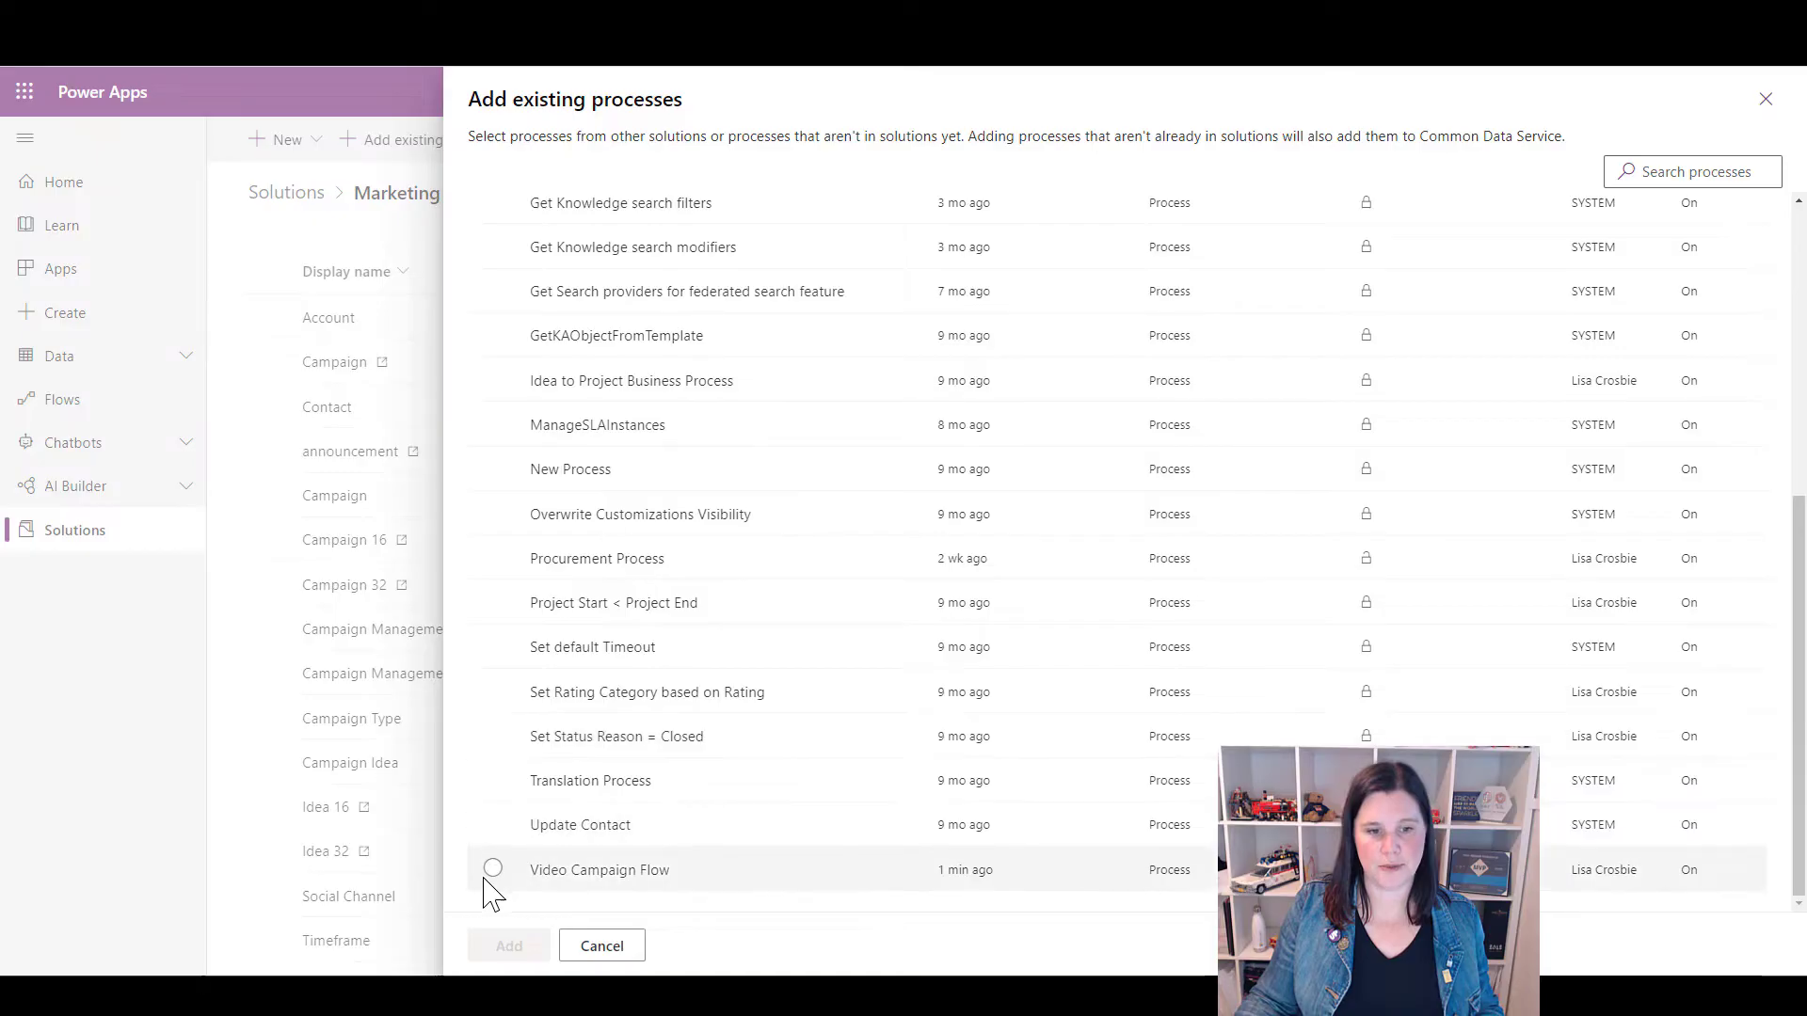
click(492, 868)
click(508, 945)
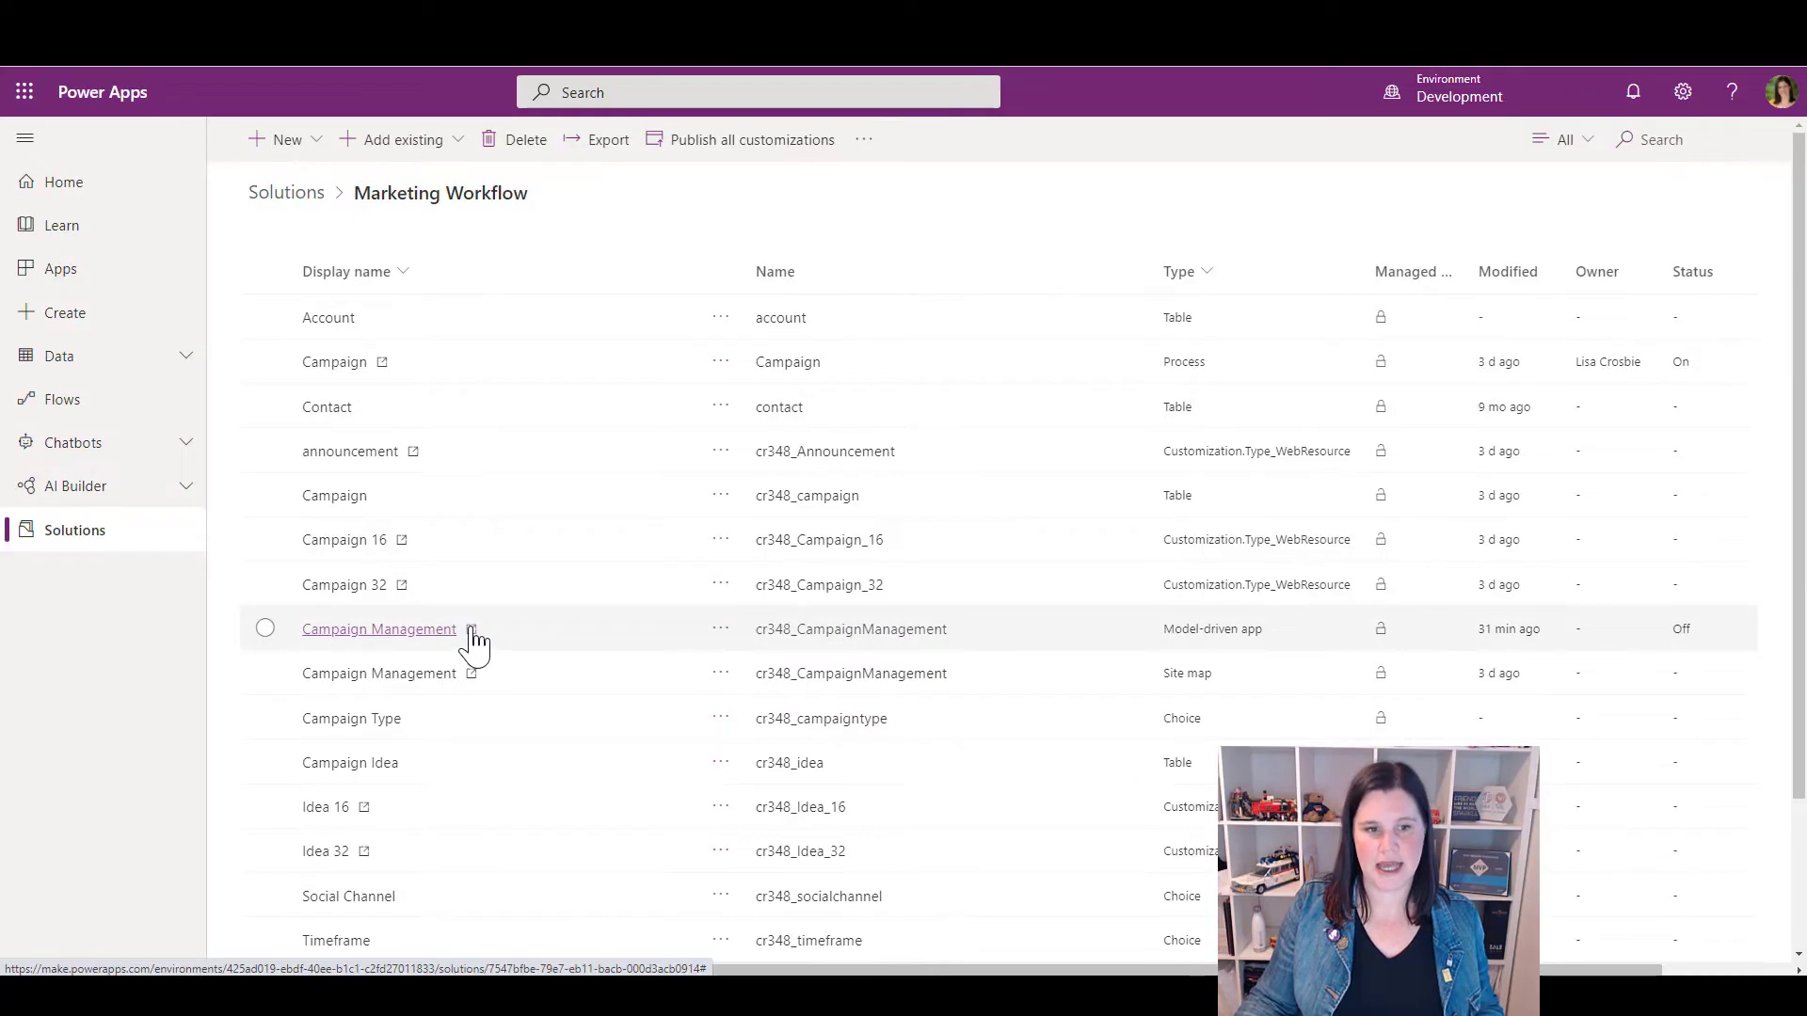
Include Video Campaign Flow in the Campaign Management app's business process flows, then save and publish the app
click(429, 630)
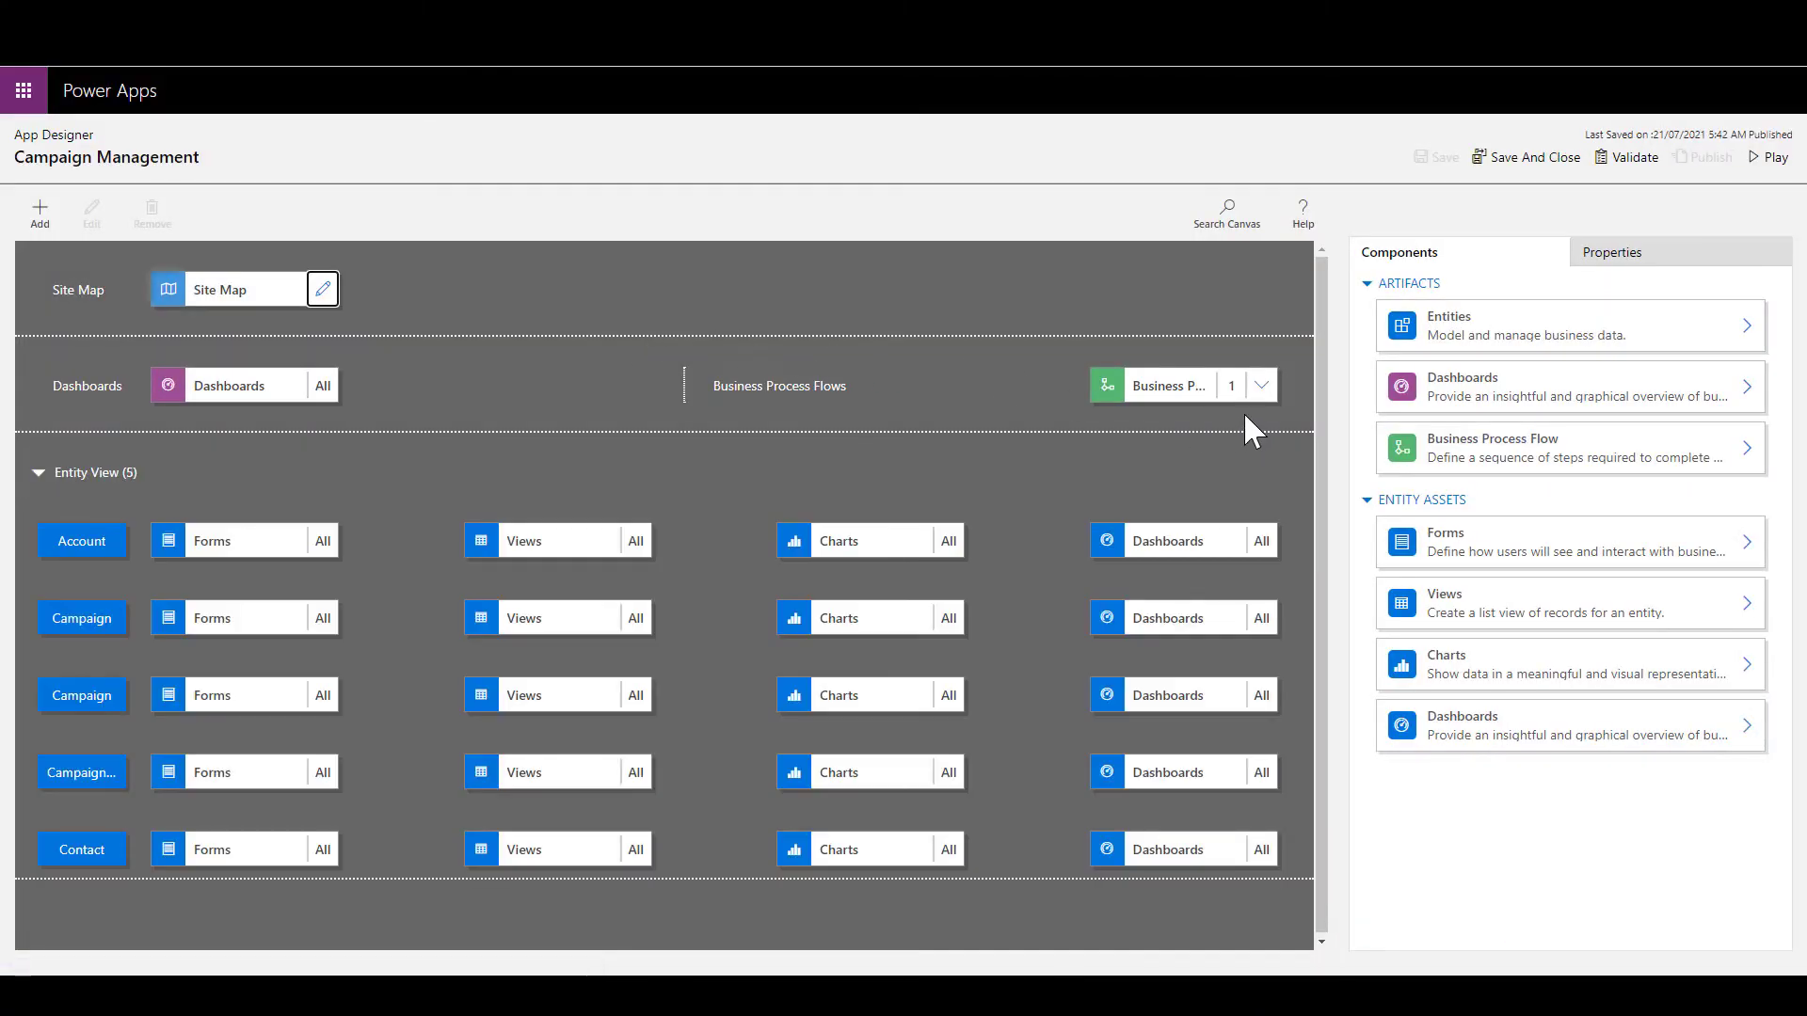
click(1148, 386)
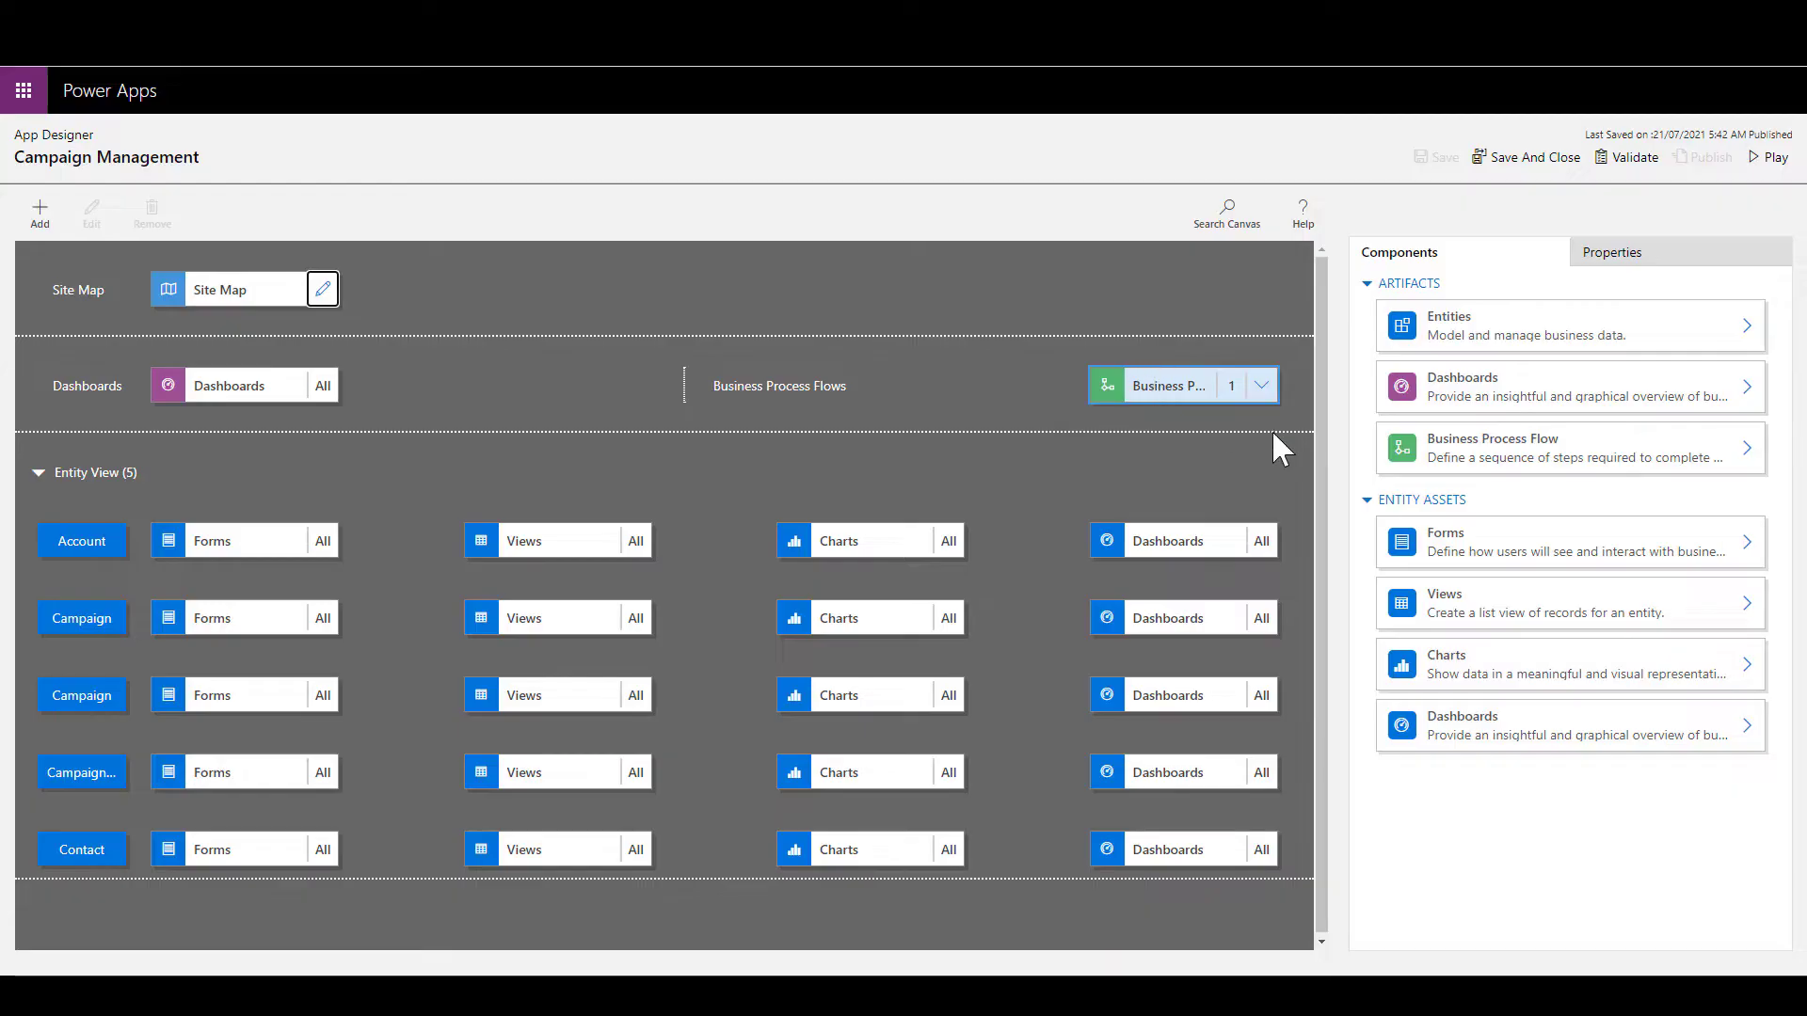
click(1513, 463)
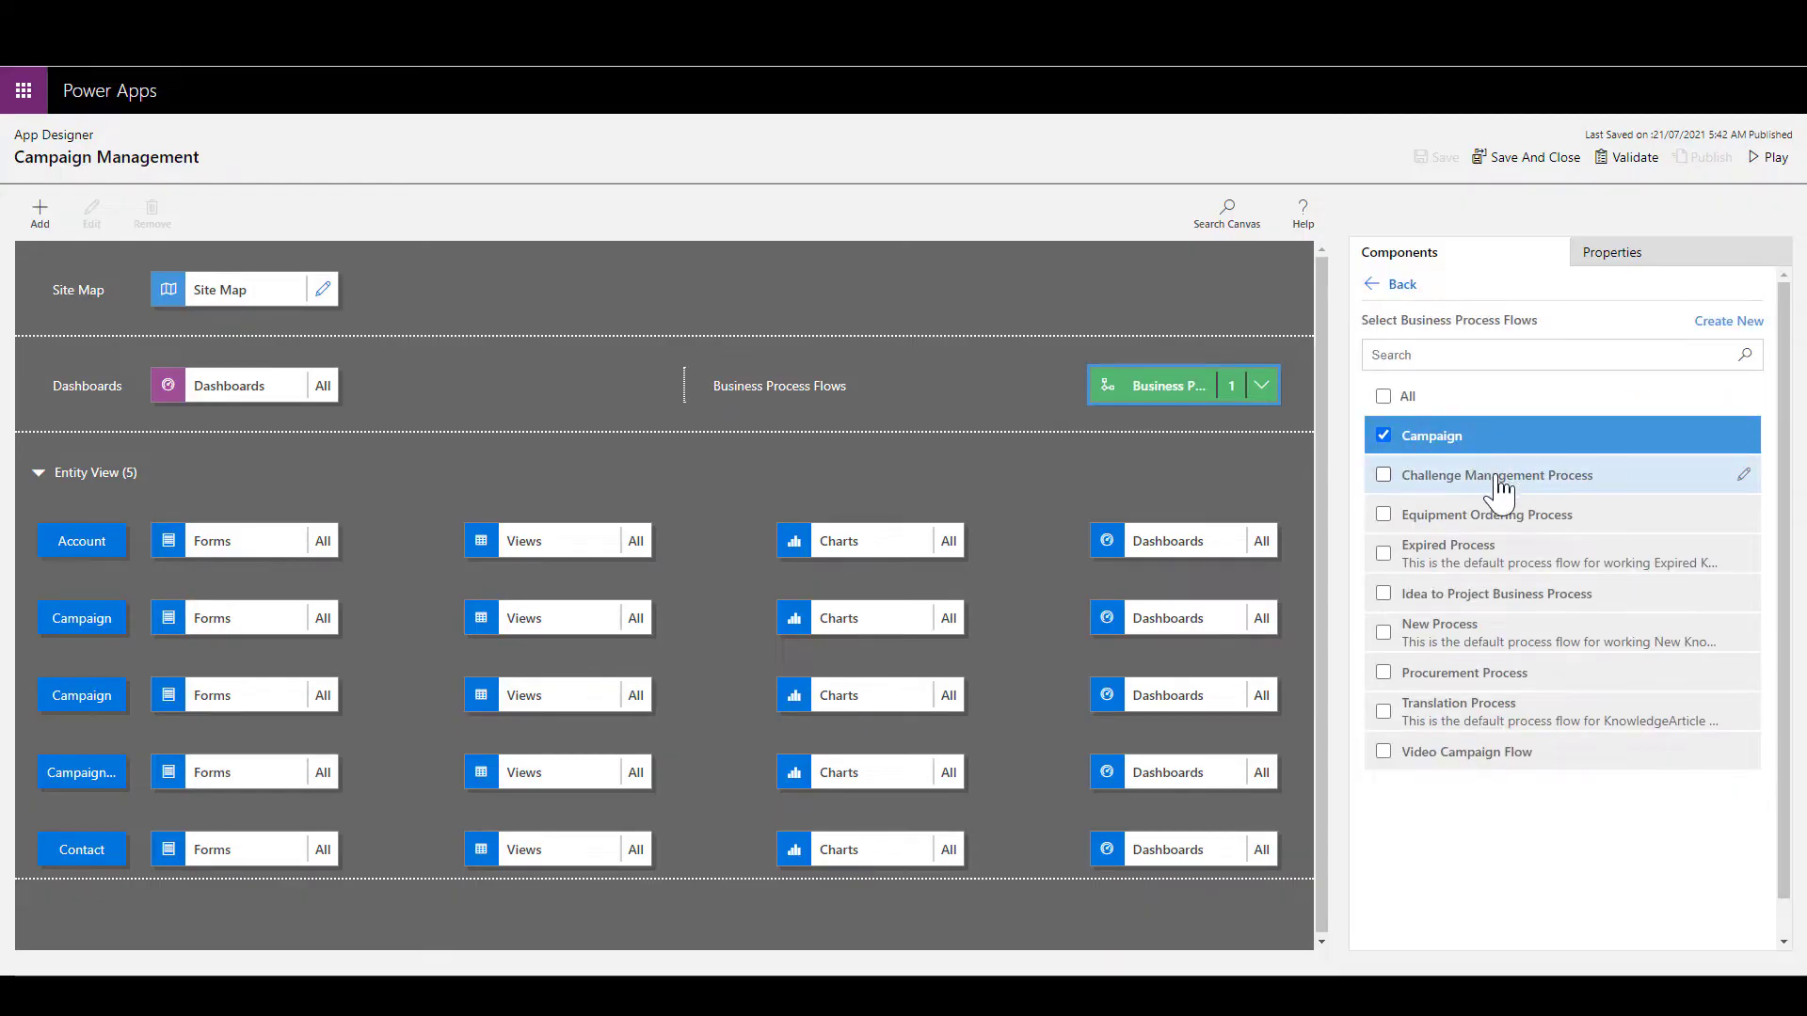
click(1383, 752)
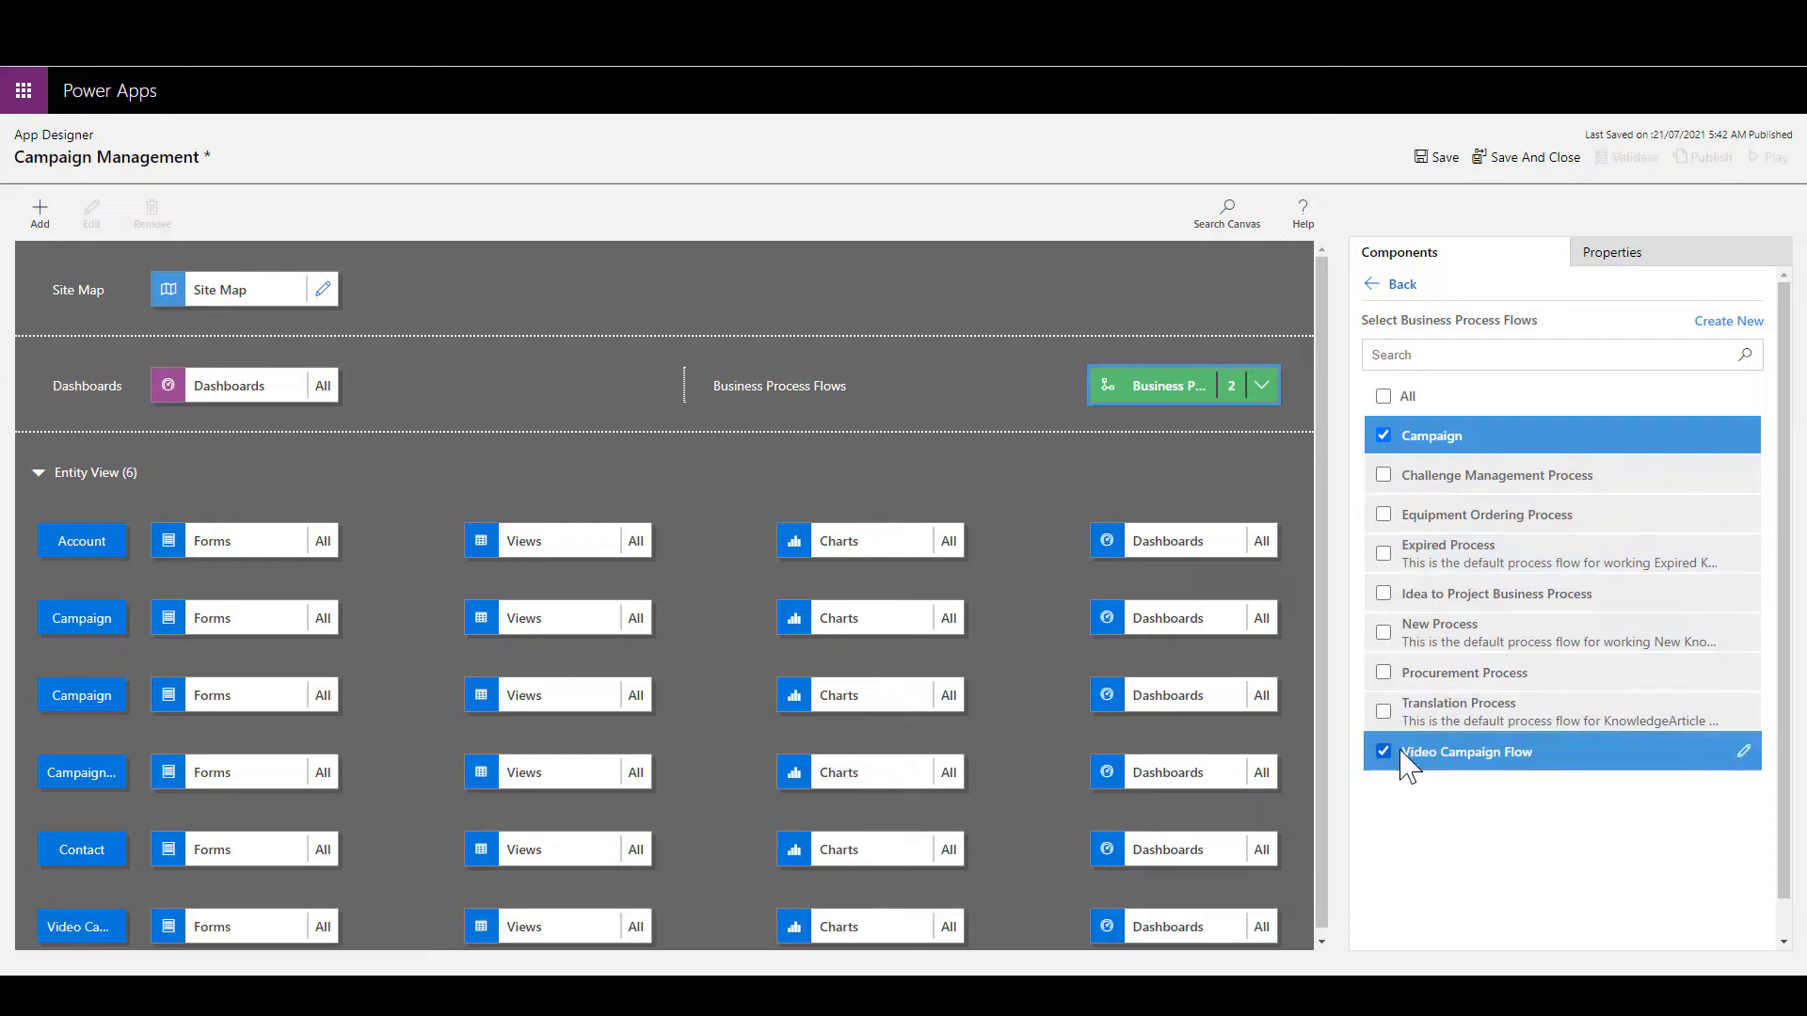
click(1434, 160)
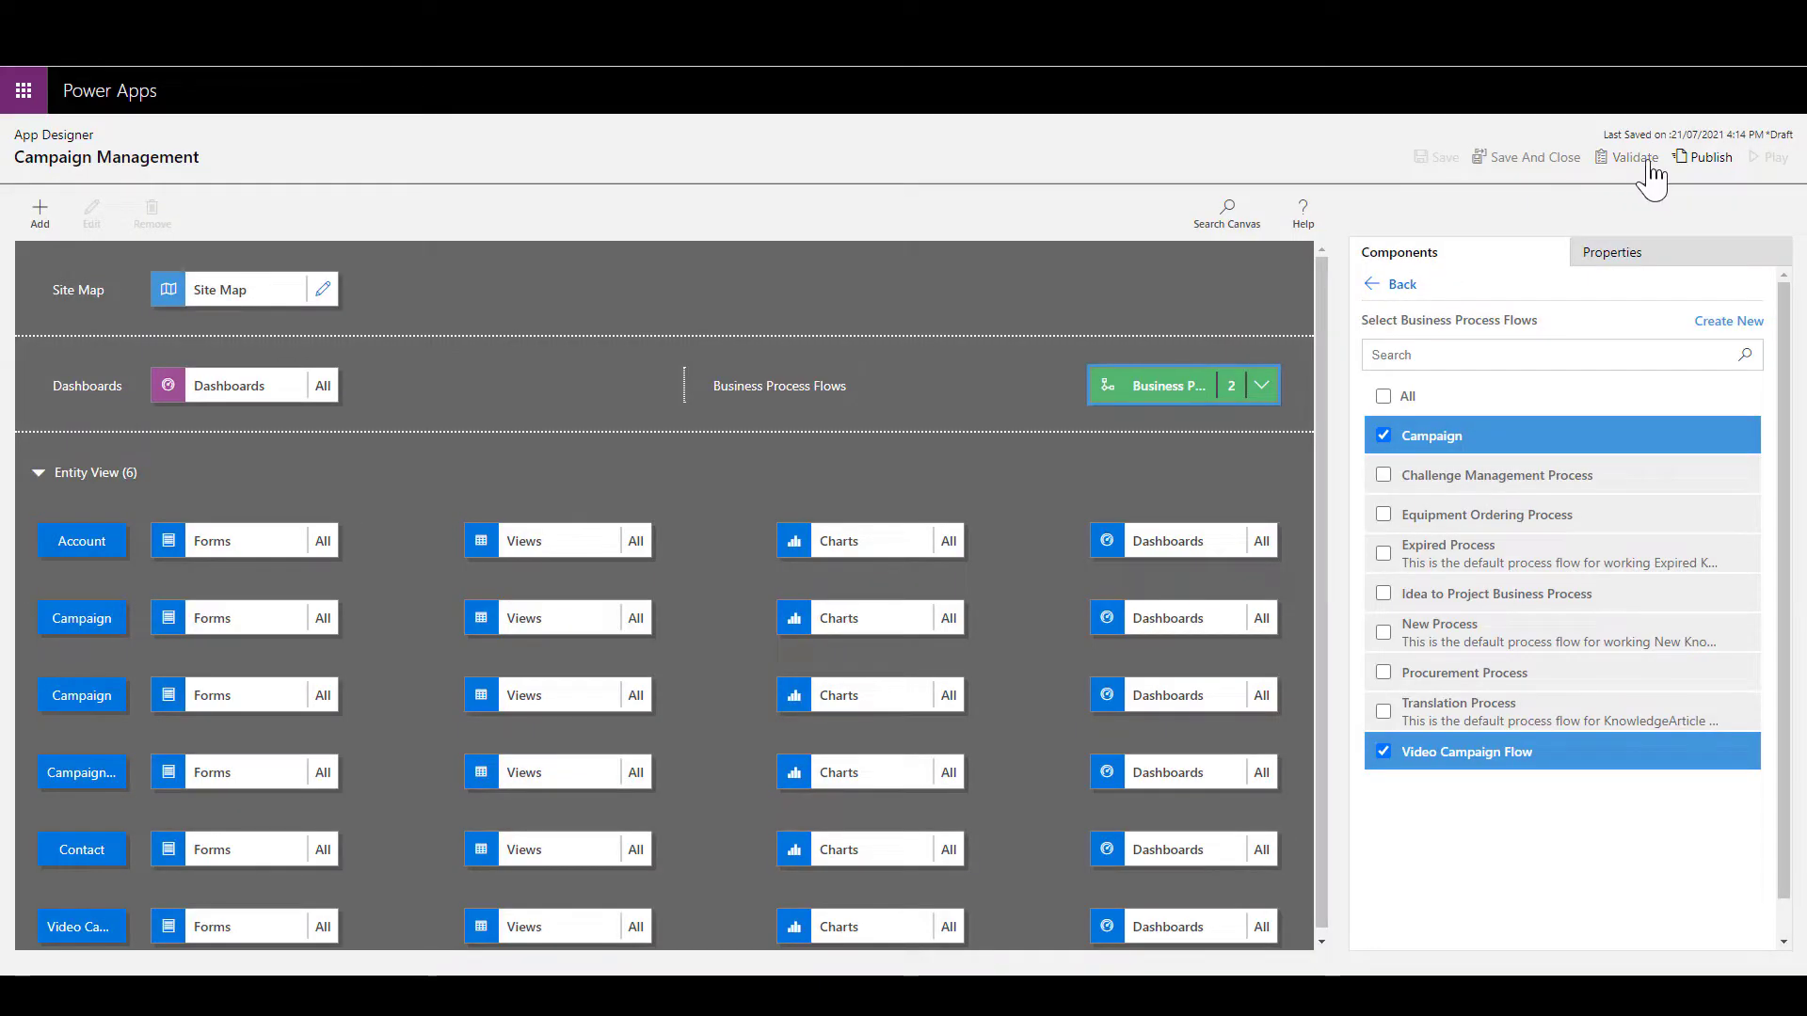
click(1696, 160)
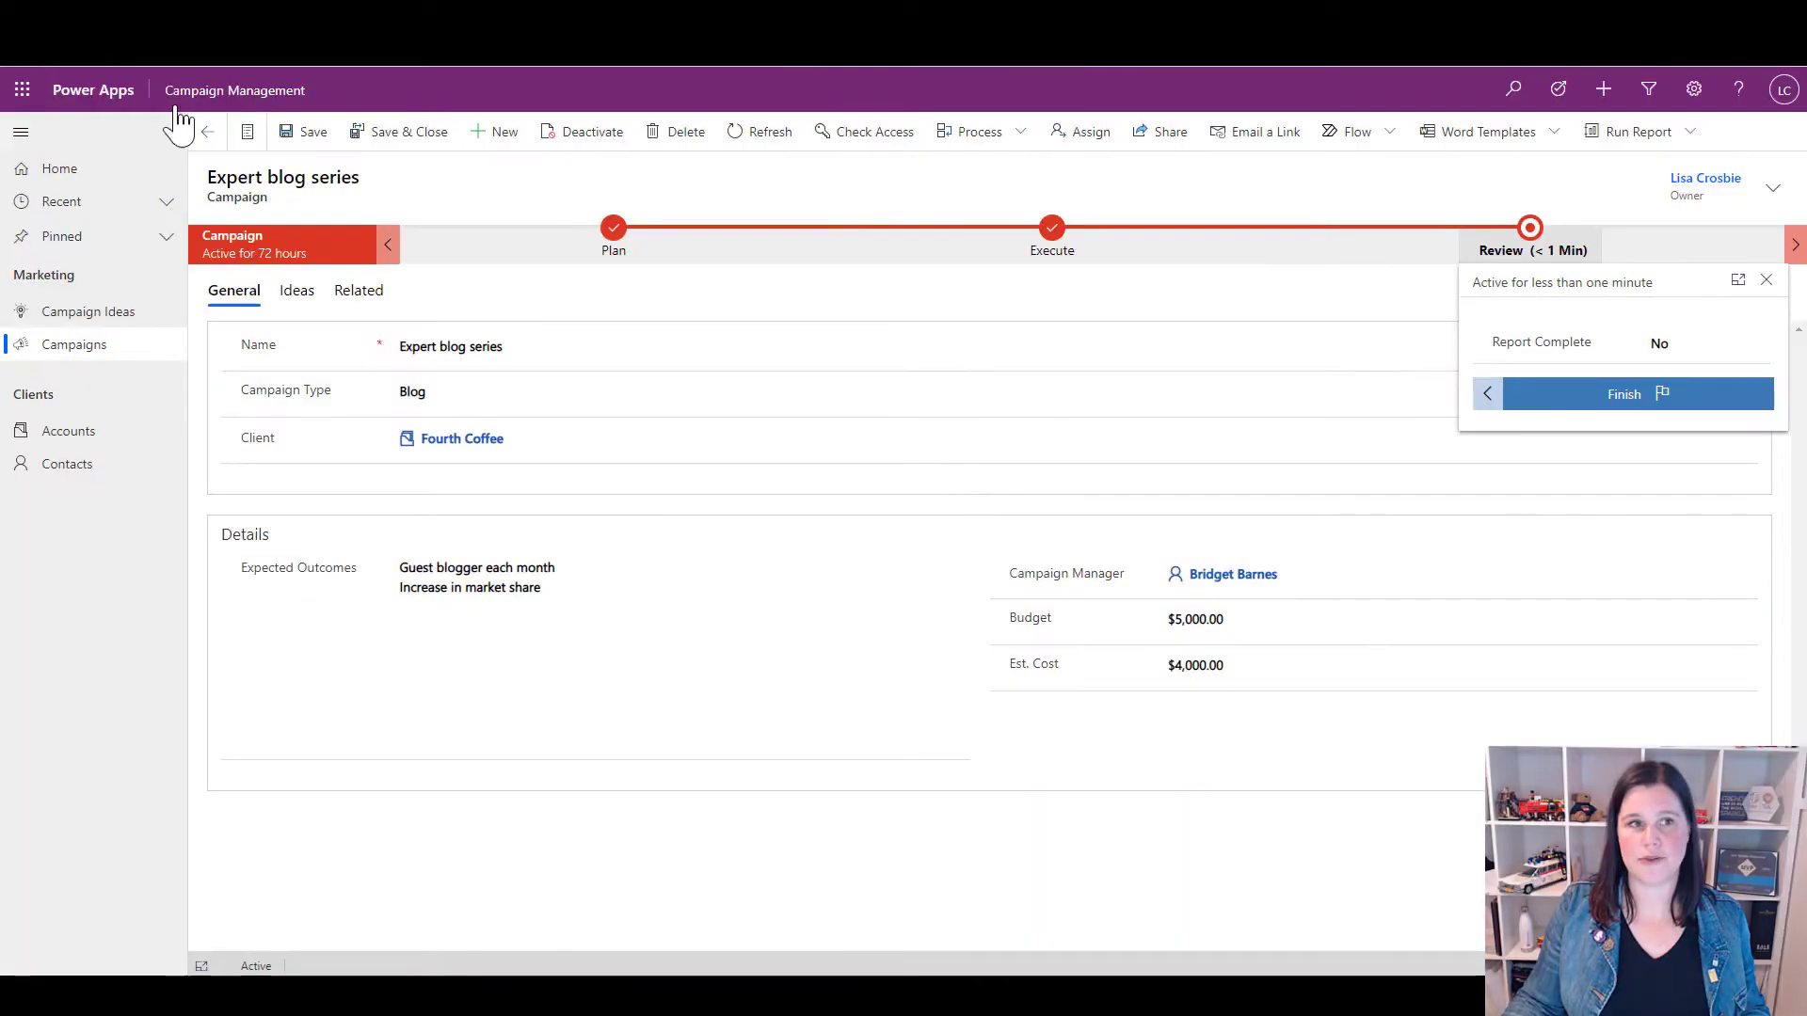
Return to the Expert blog series campaign record and switch its process to Video Campaign Flow
click(76, 58)
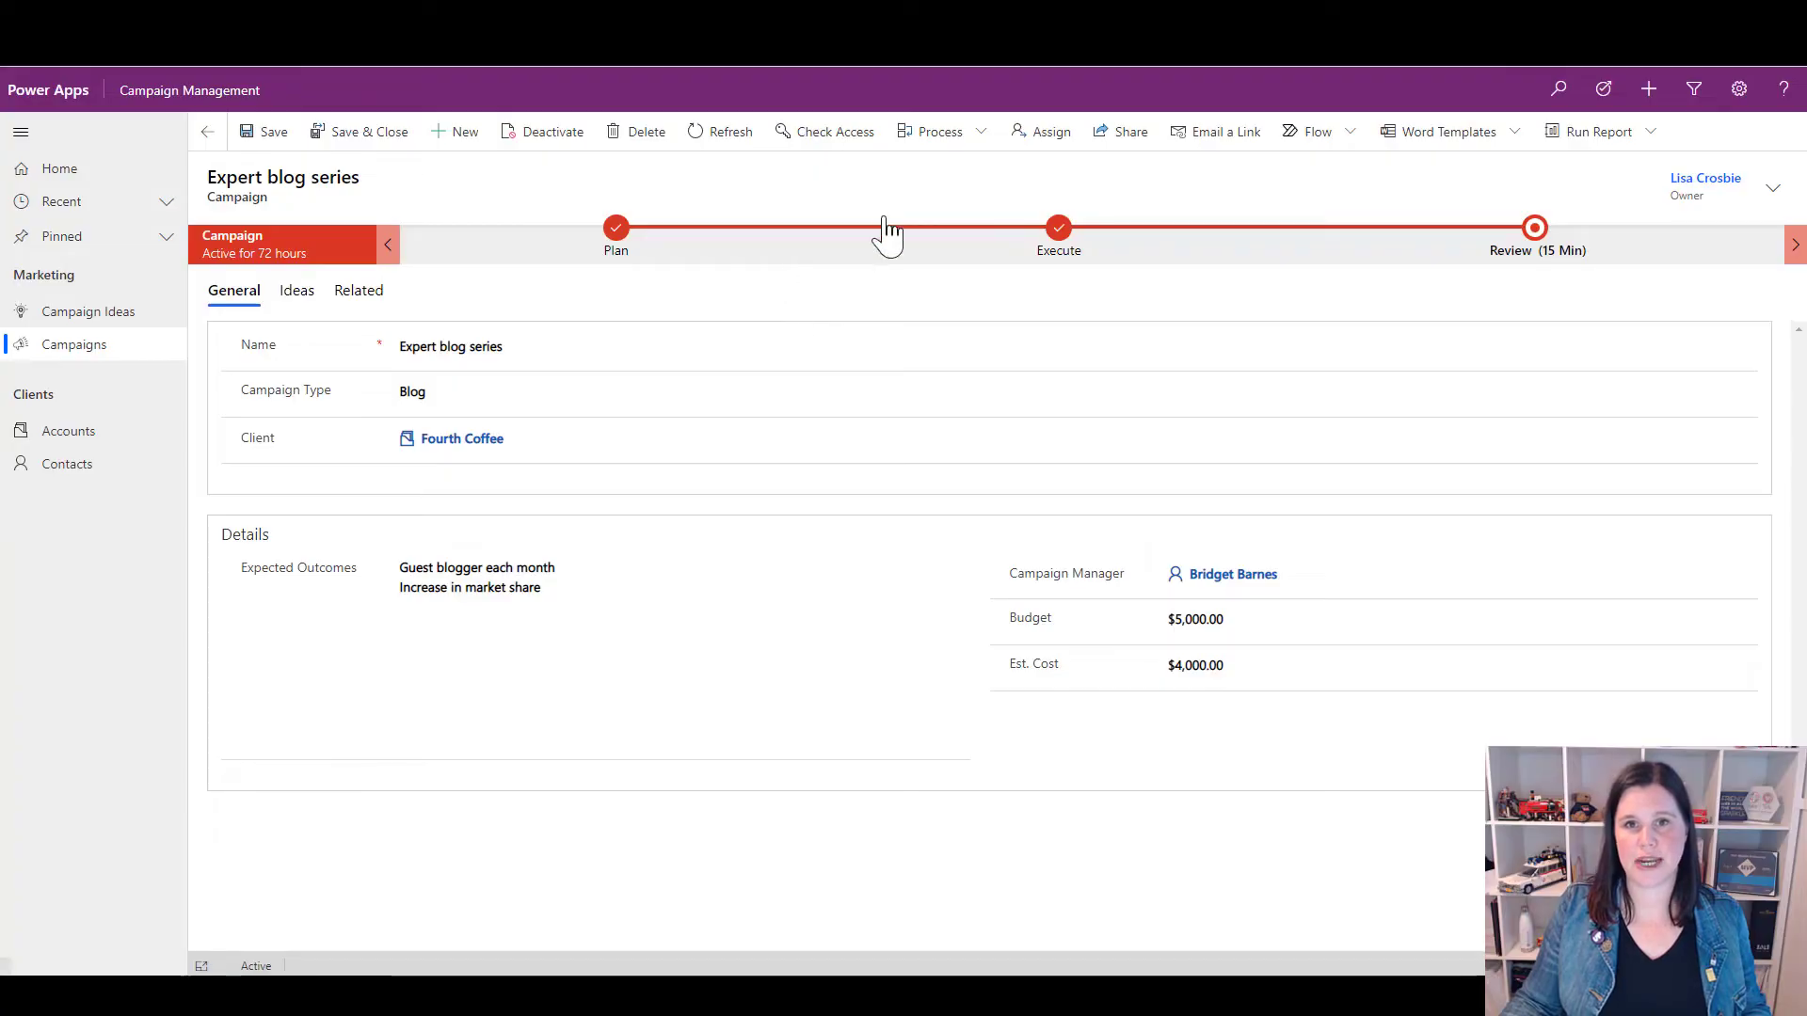
click(981, 136)
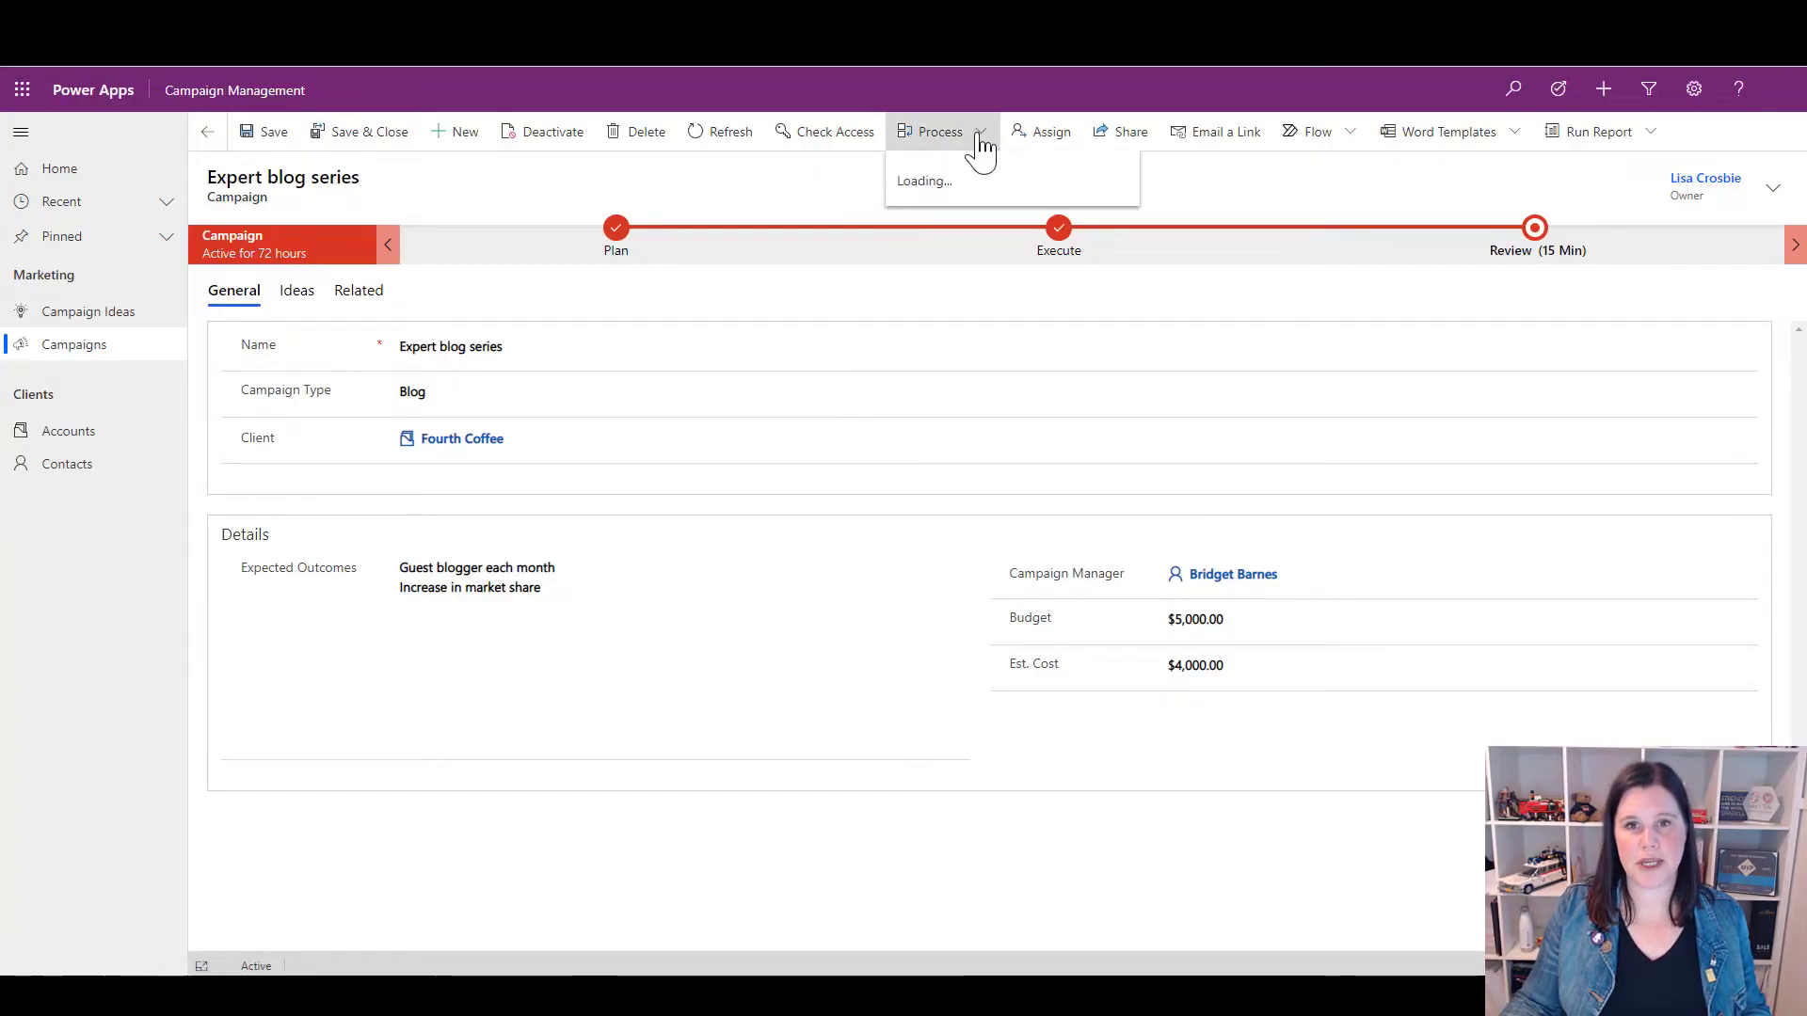
click(961, 183)
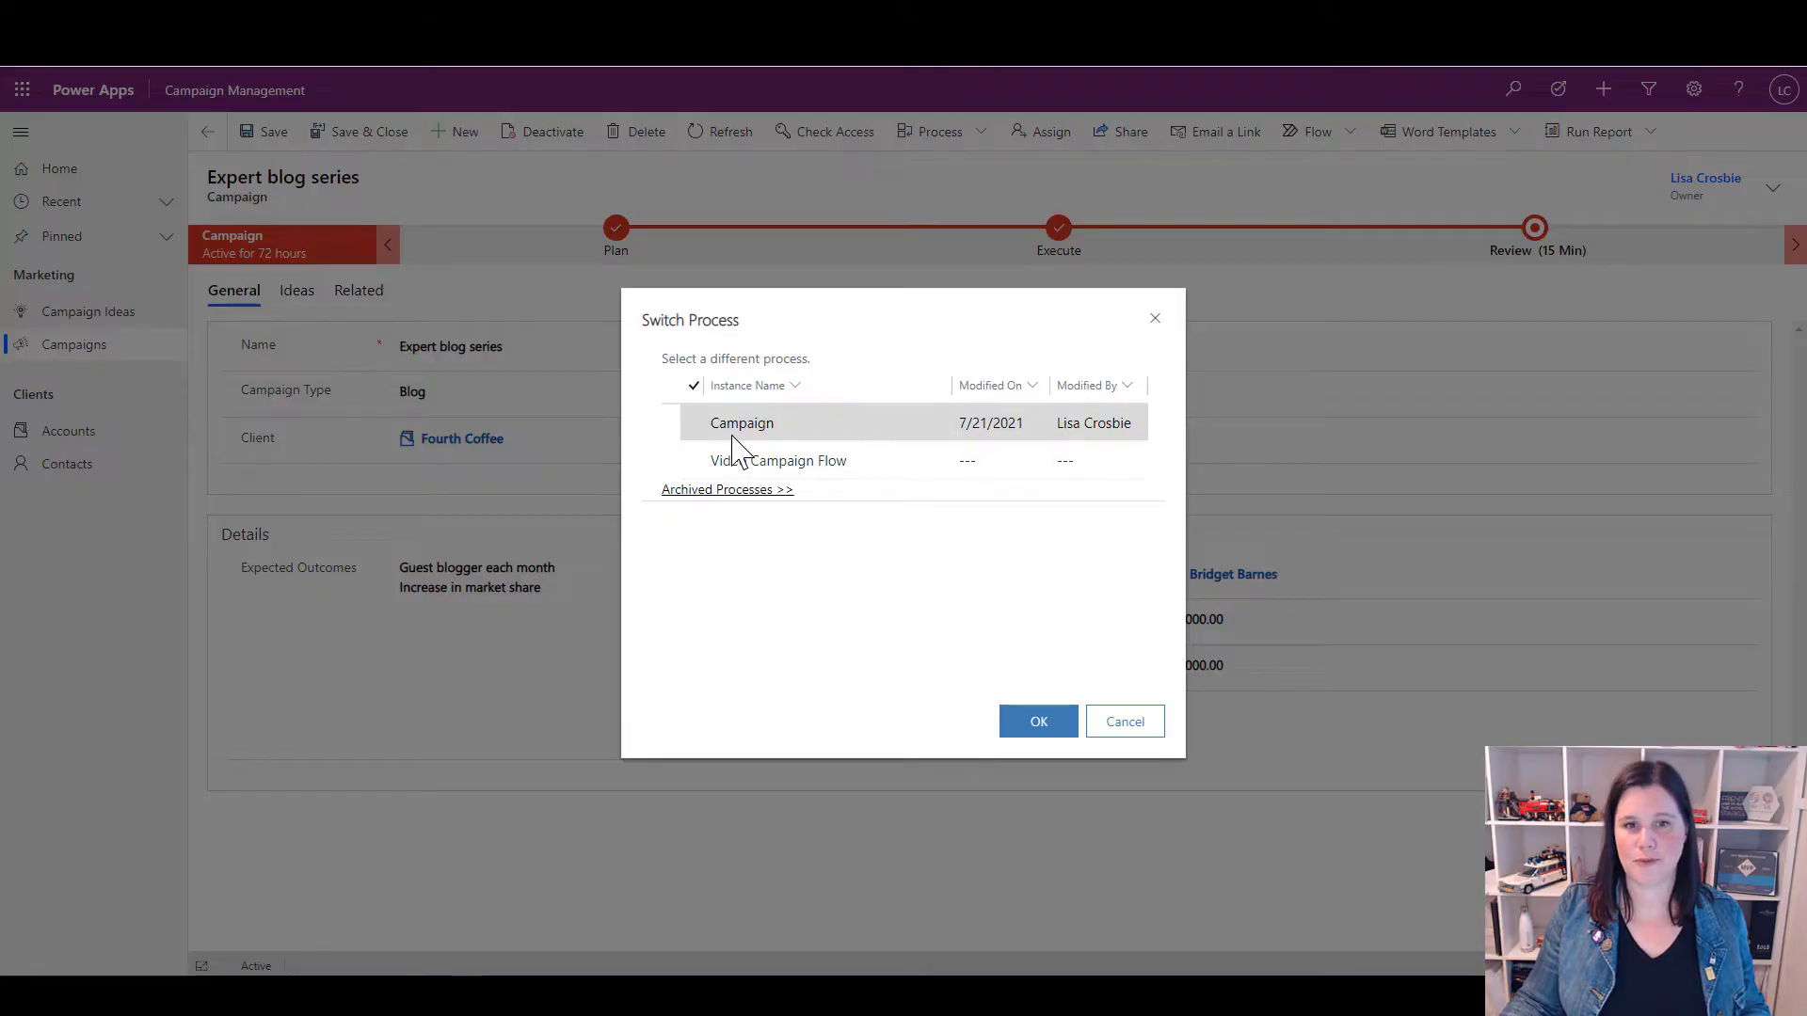
click(696, 461)
click(1020, 729)
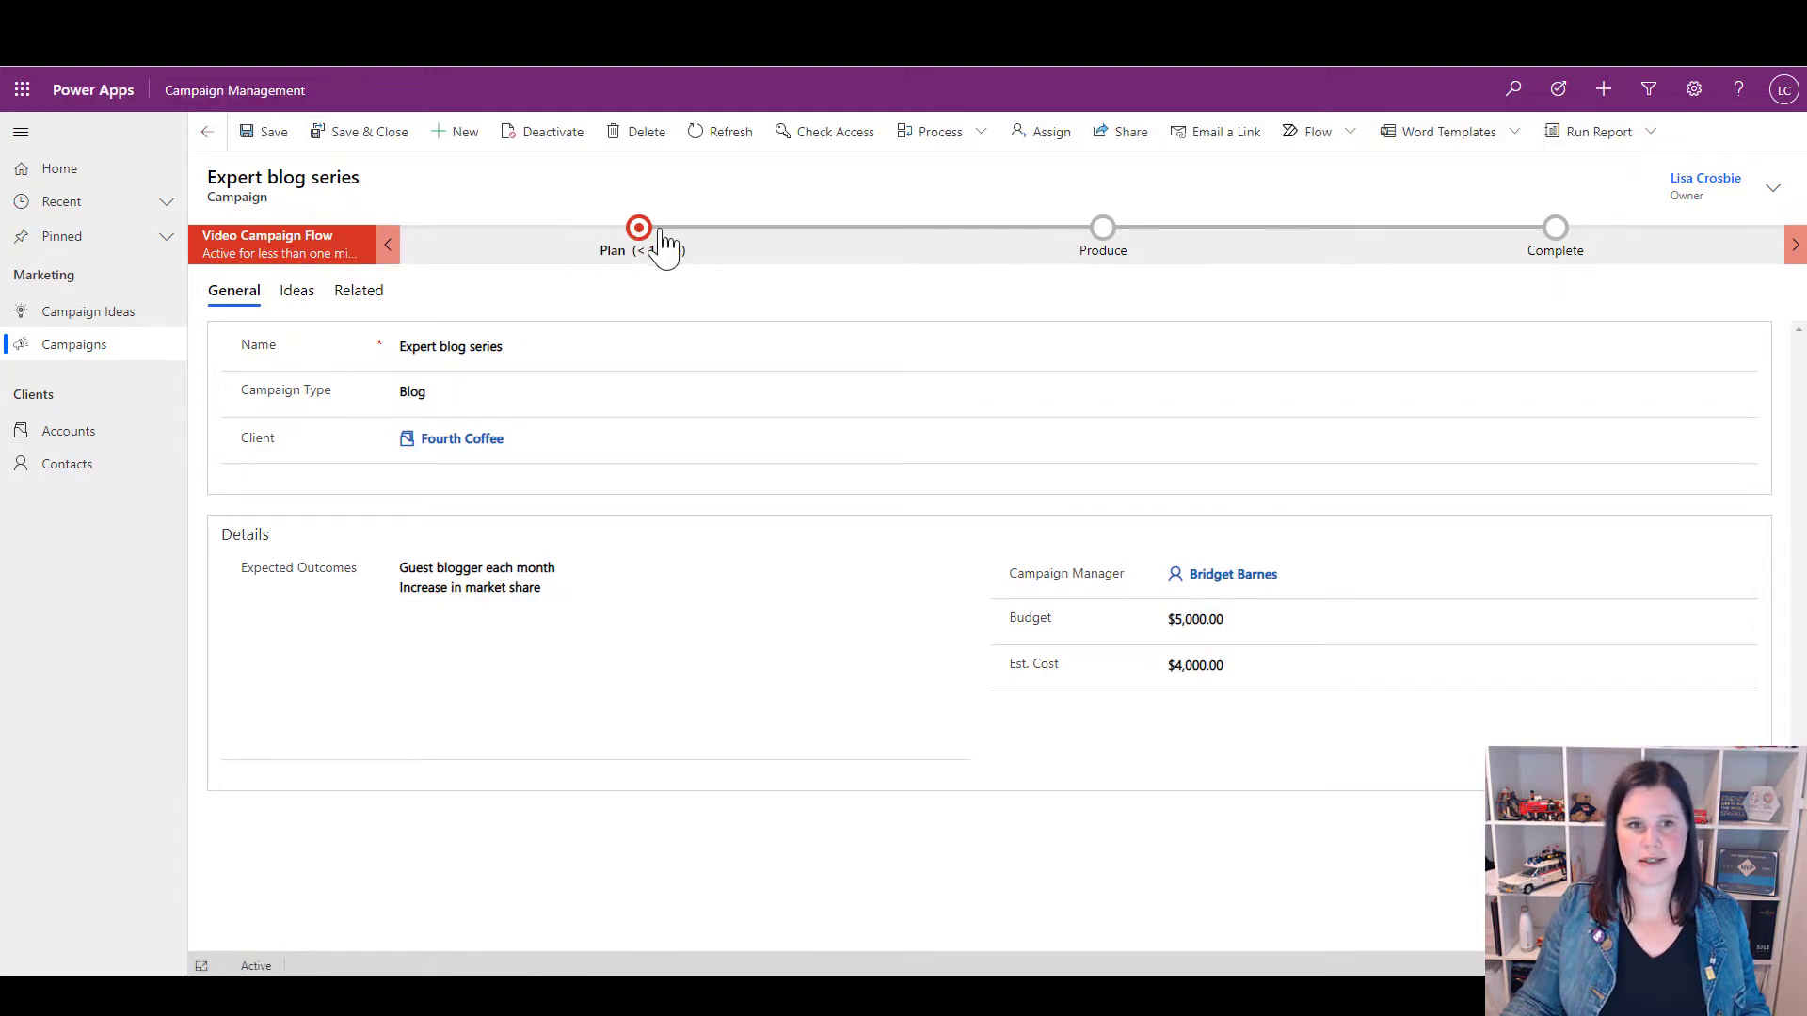
Advance the campaign from Plan to Produce, clear the Budget value in that stage and try to advance to the next stage
click(643, 233)
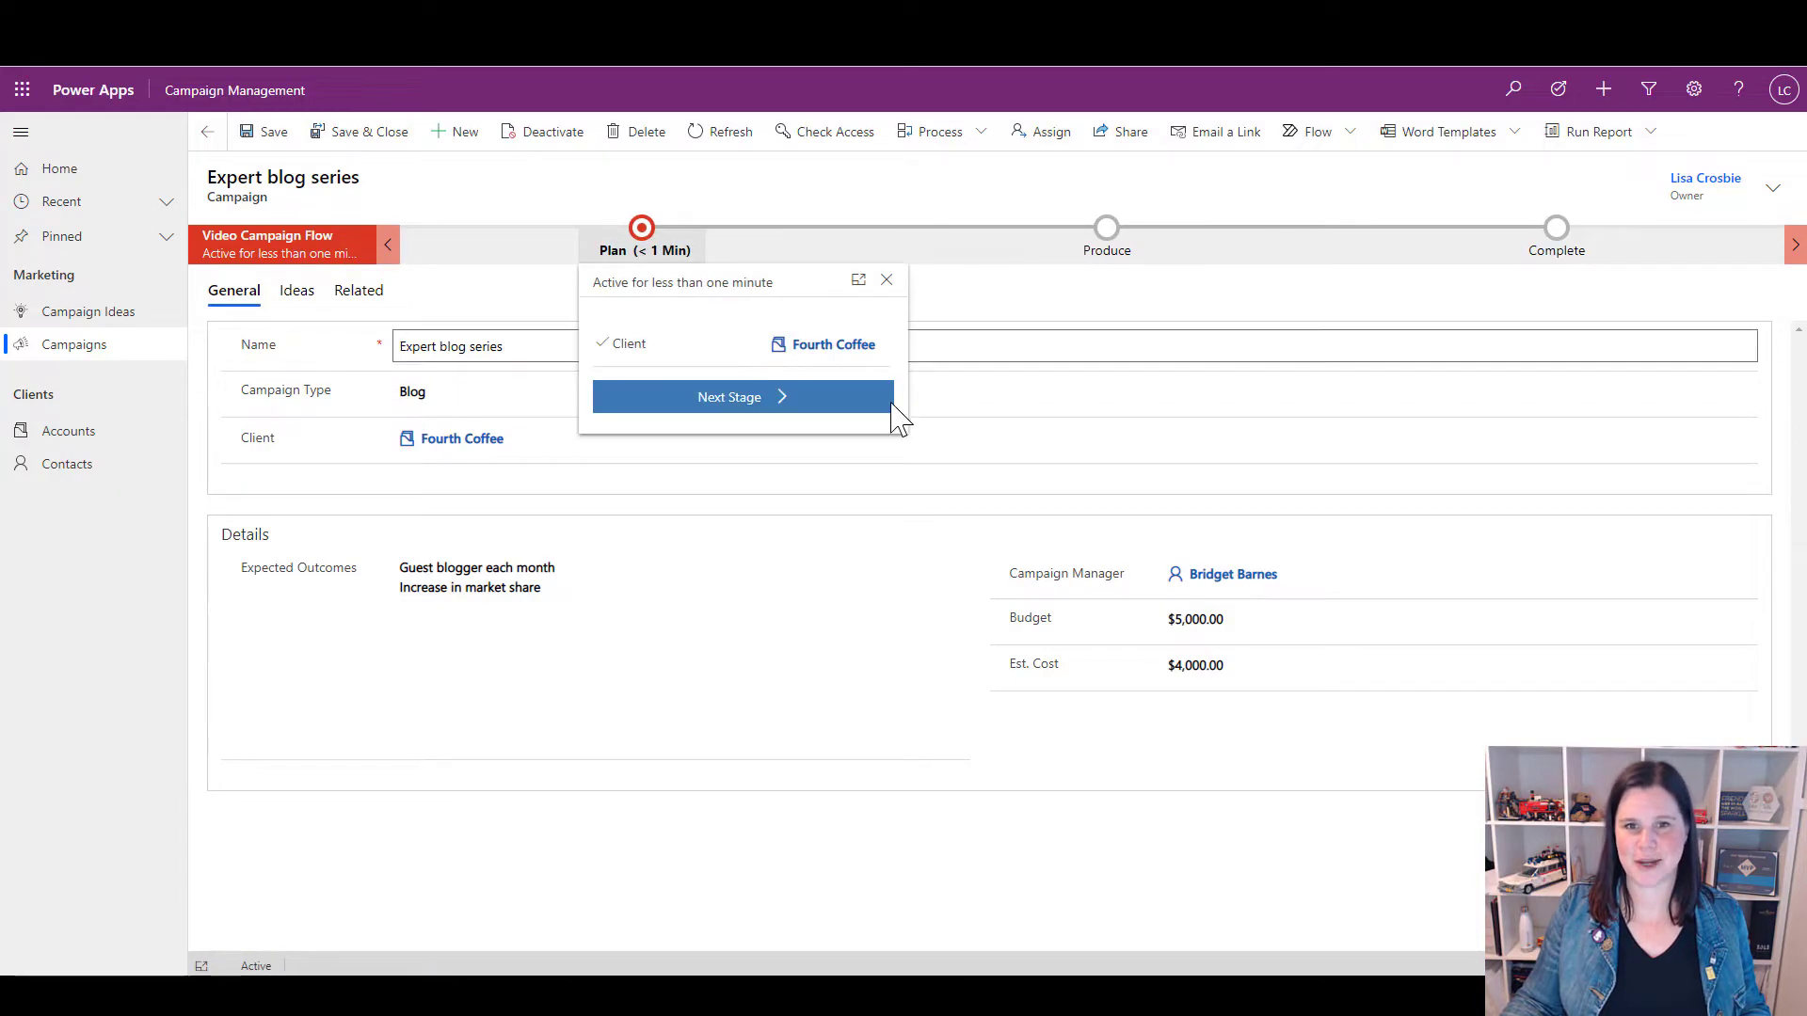
click(767, 399)
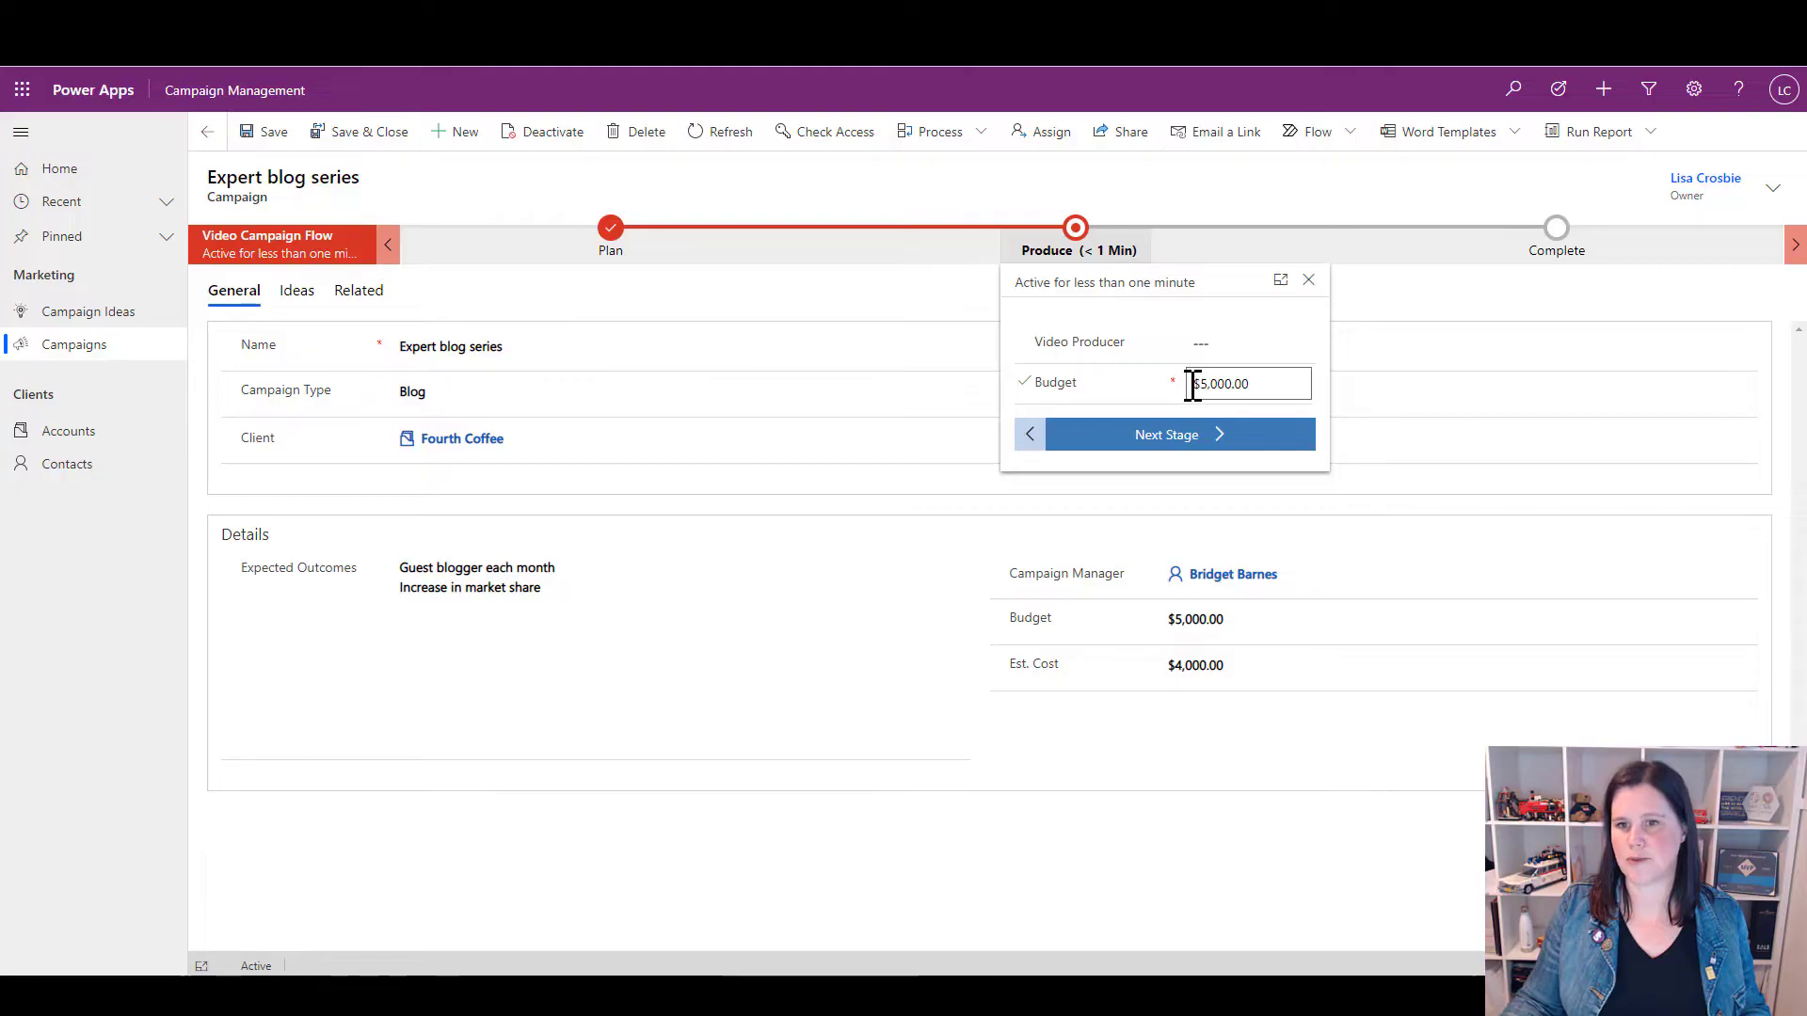
drag(1188, 384, 1283, 391)
key(BackSpace)
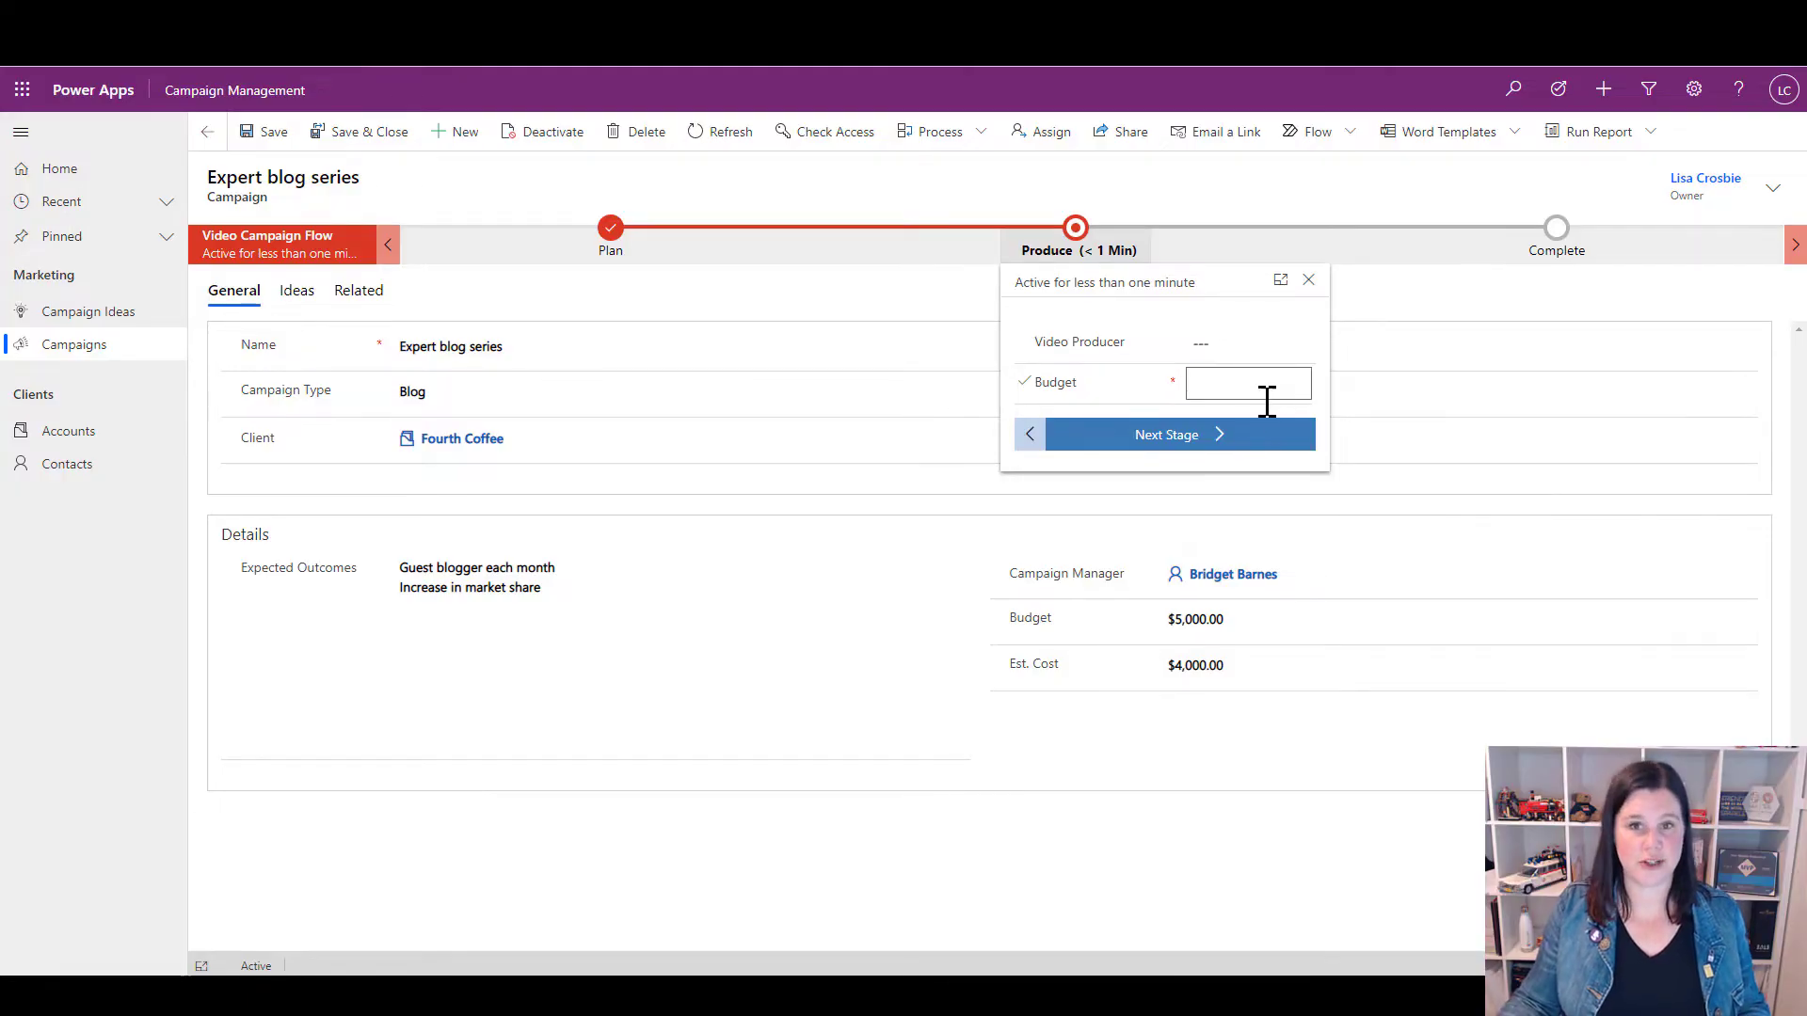
click(1214, 437)
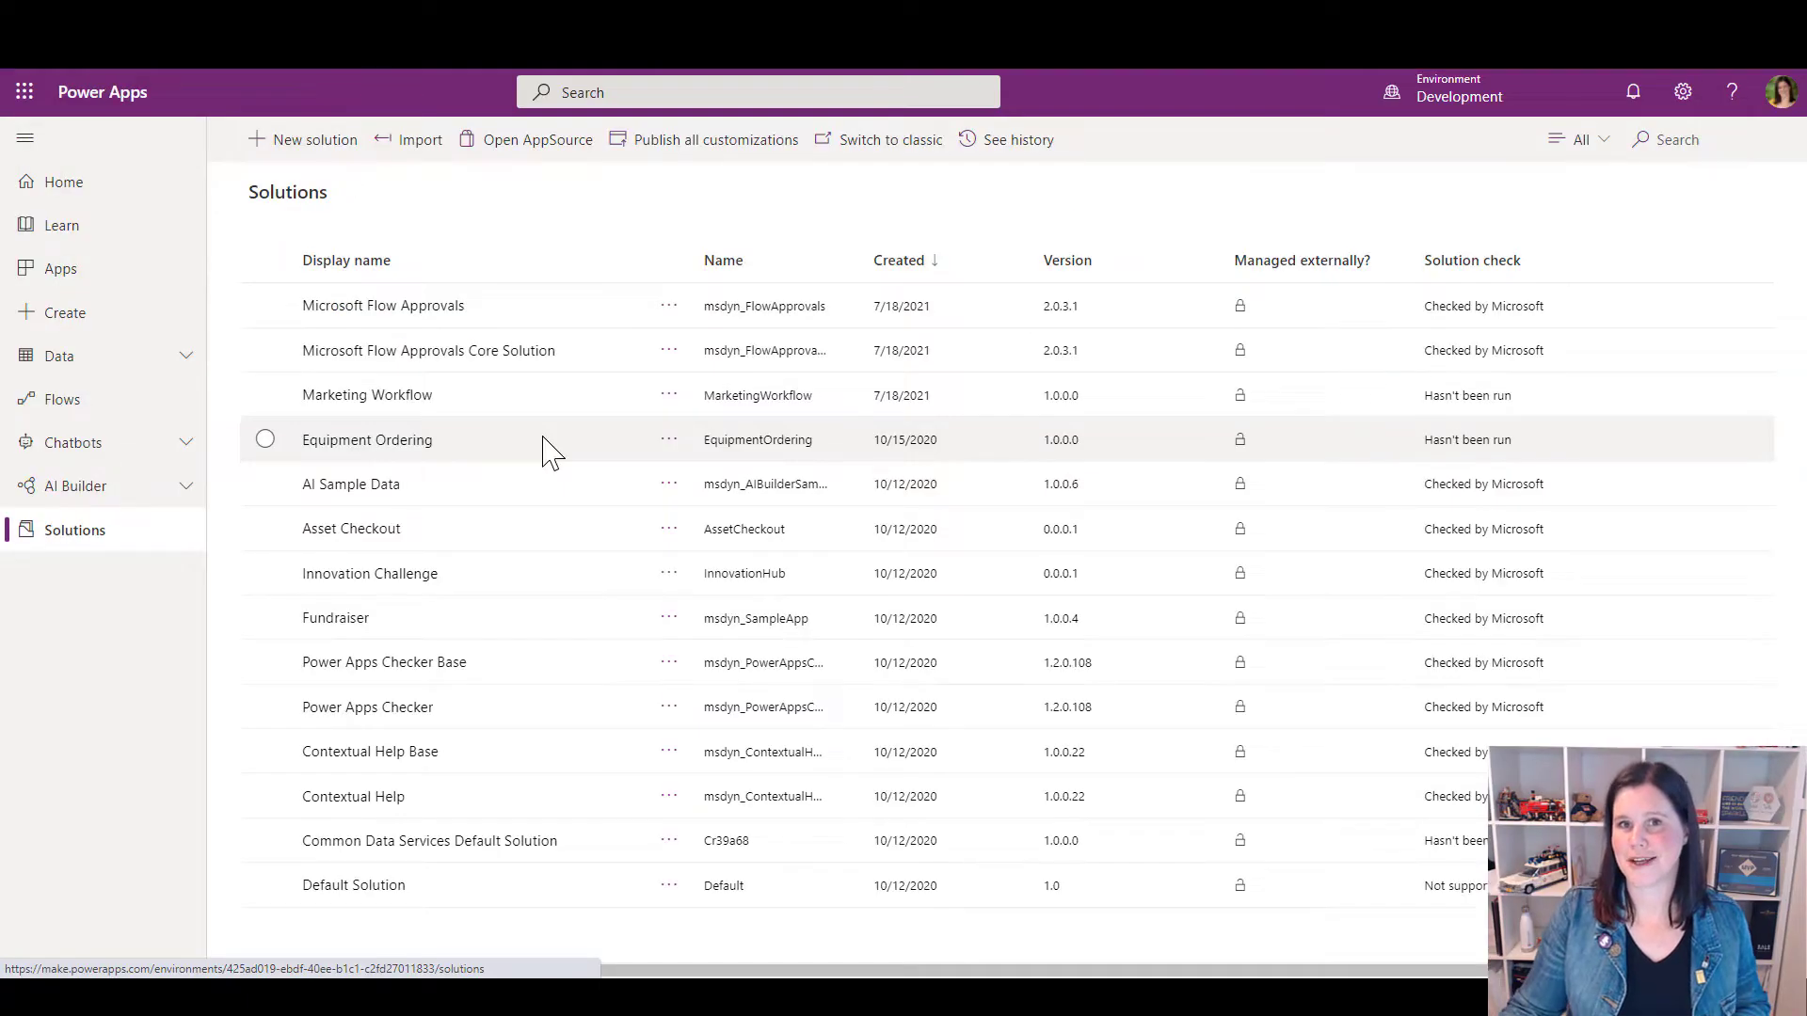
Start building a new business process flow from the business process flows list and name it Idea to Campaign
click(61, 401)
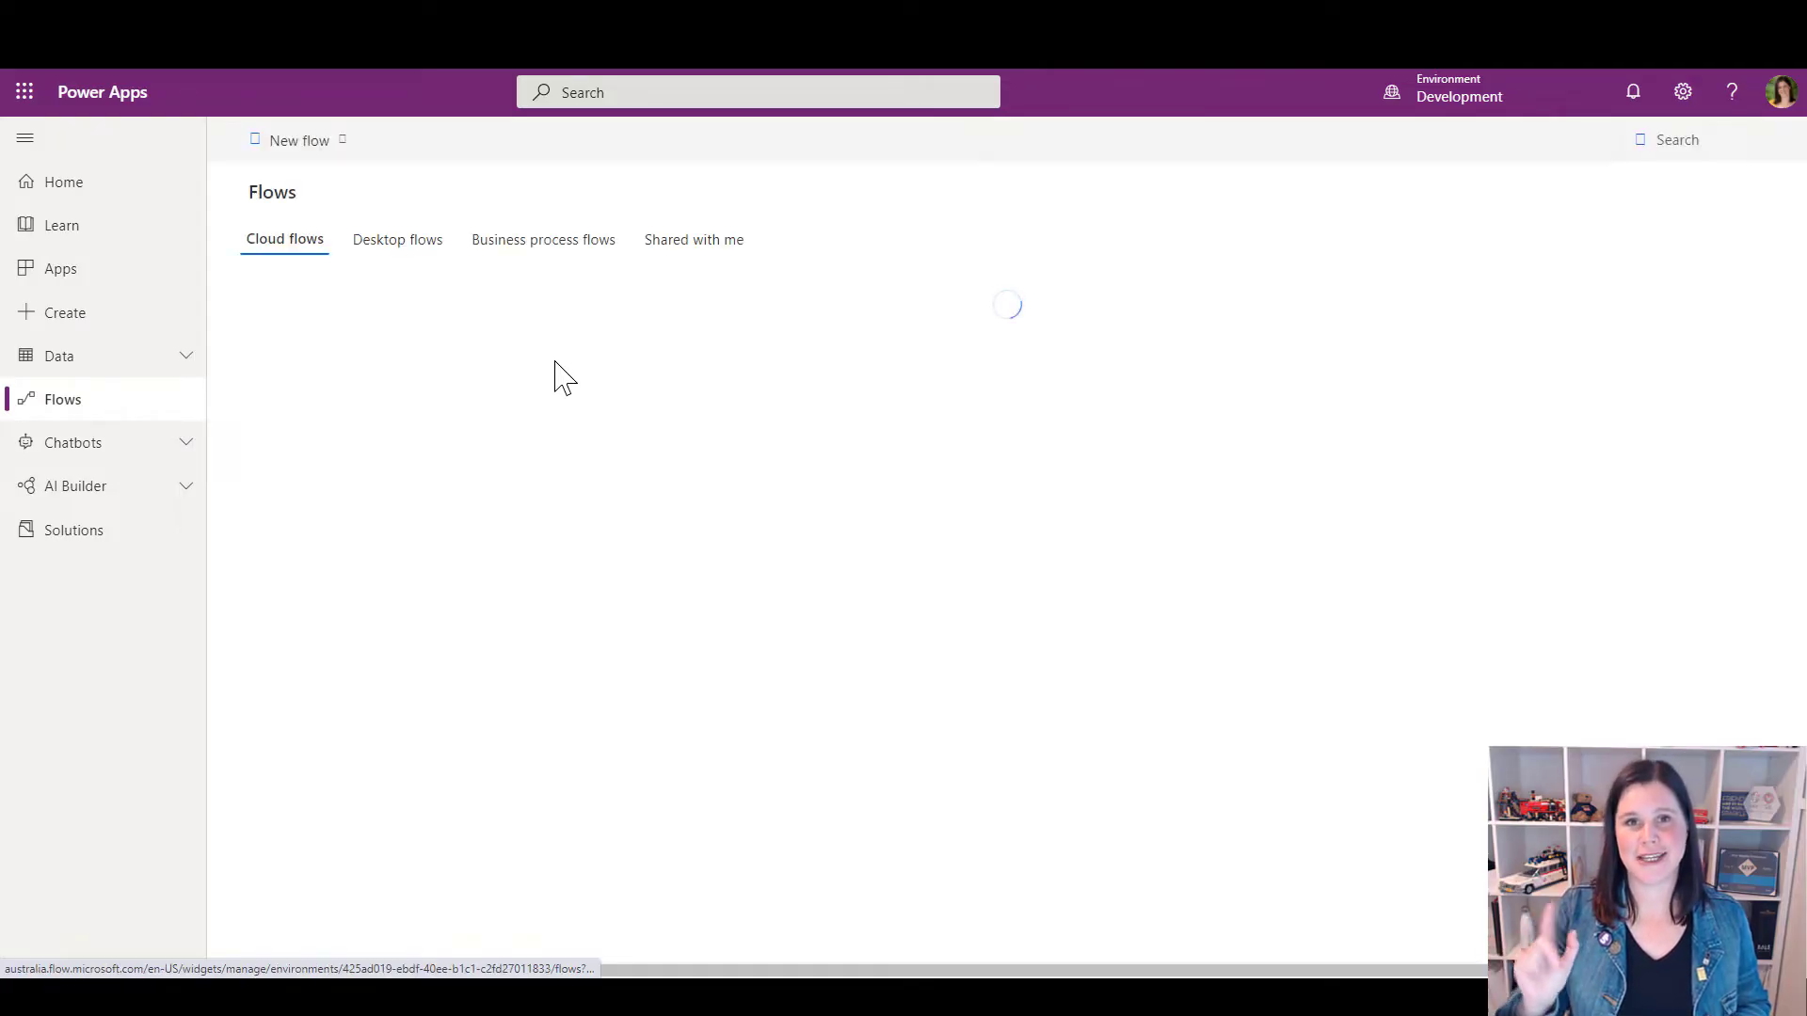
click(596, 248)
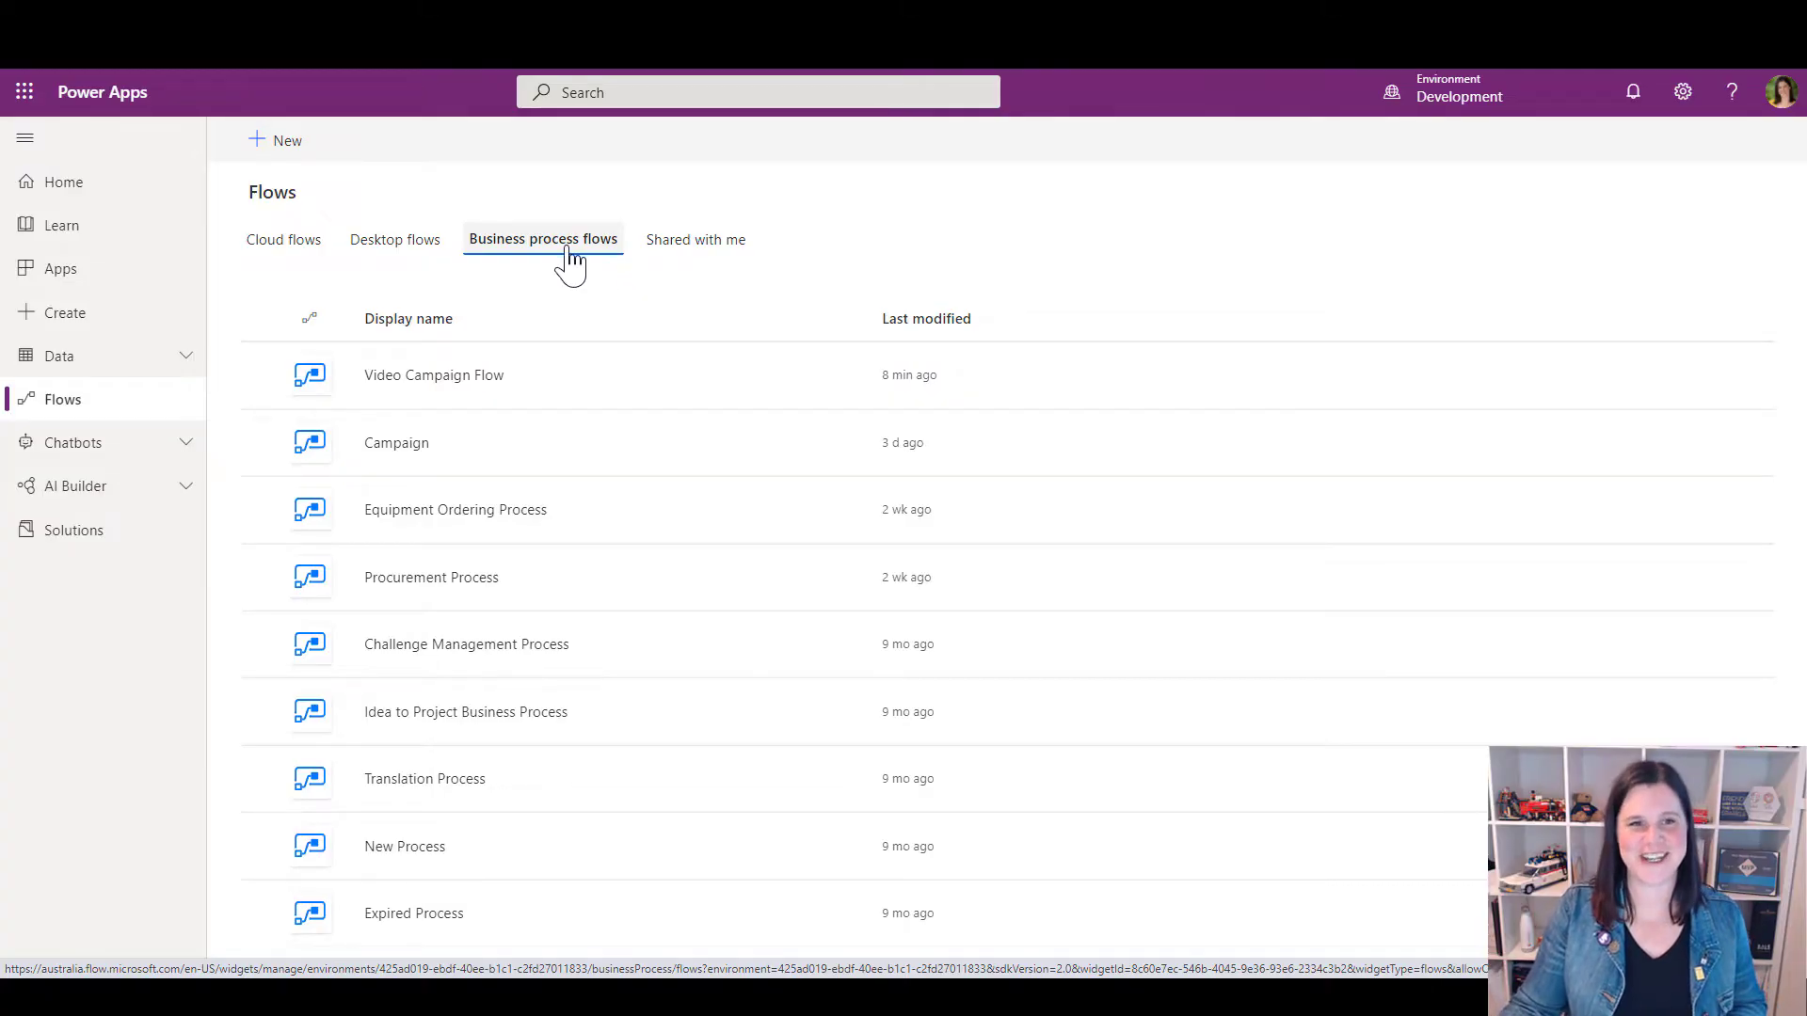
click(299, 149)
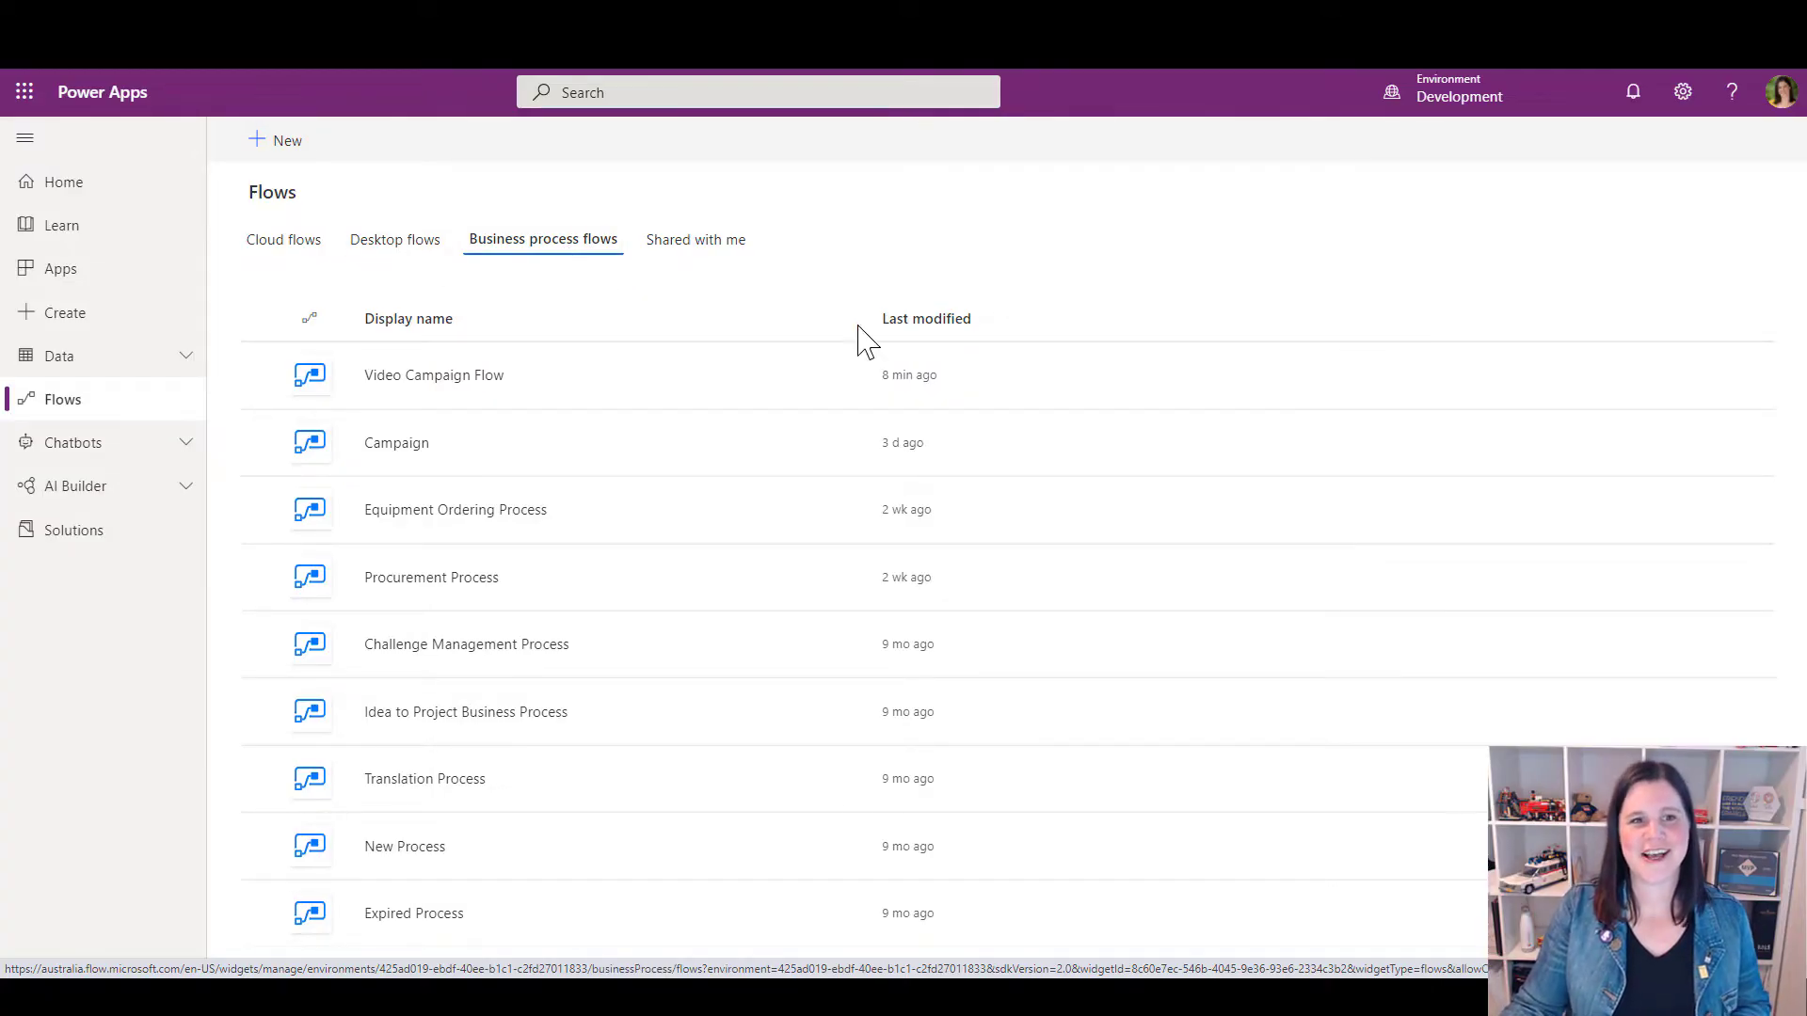
click(1112, 352)
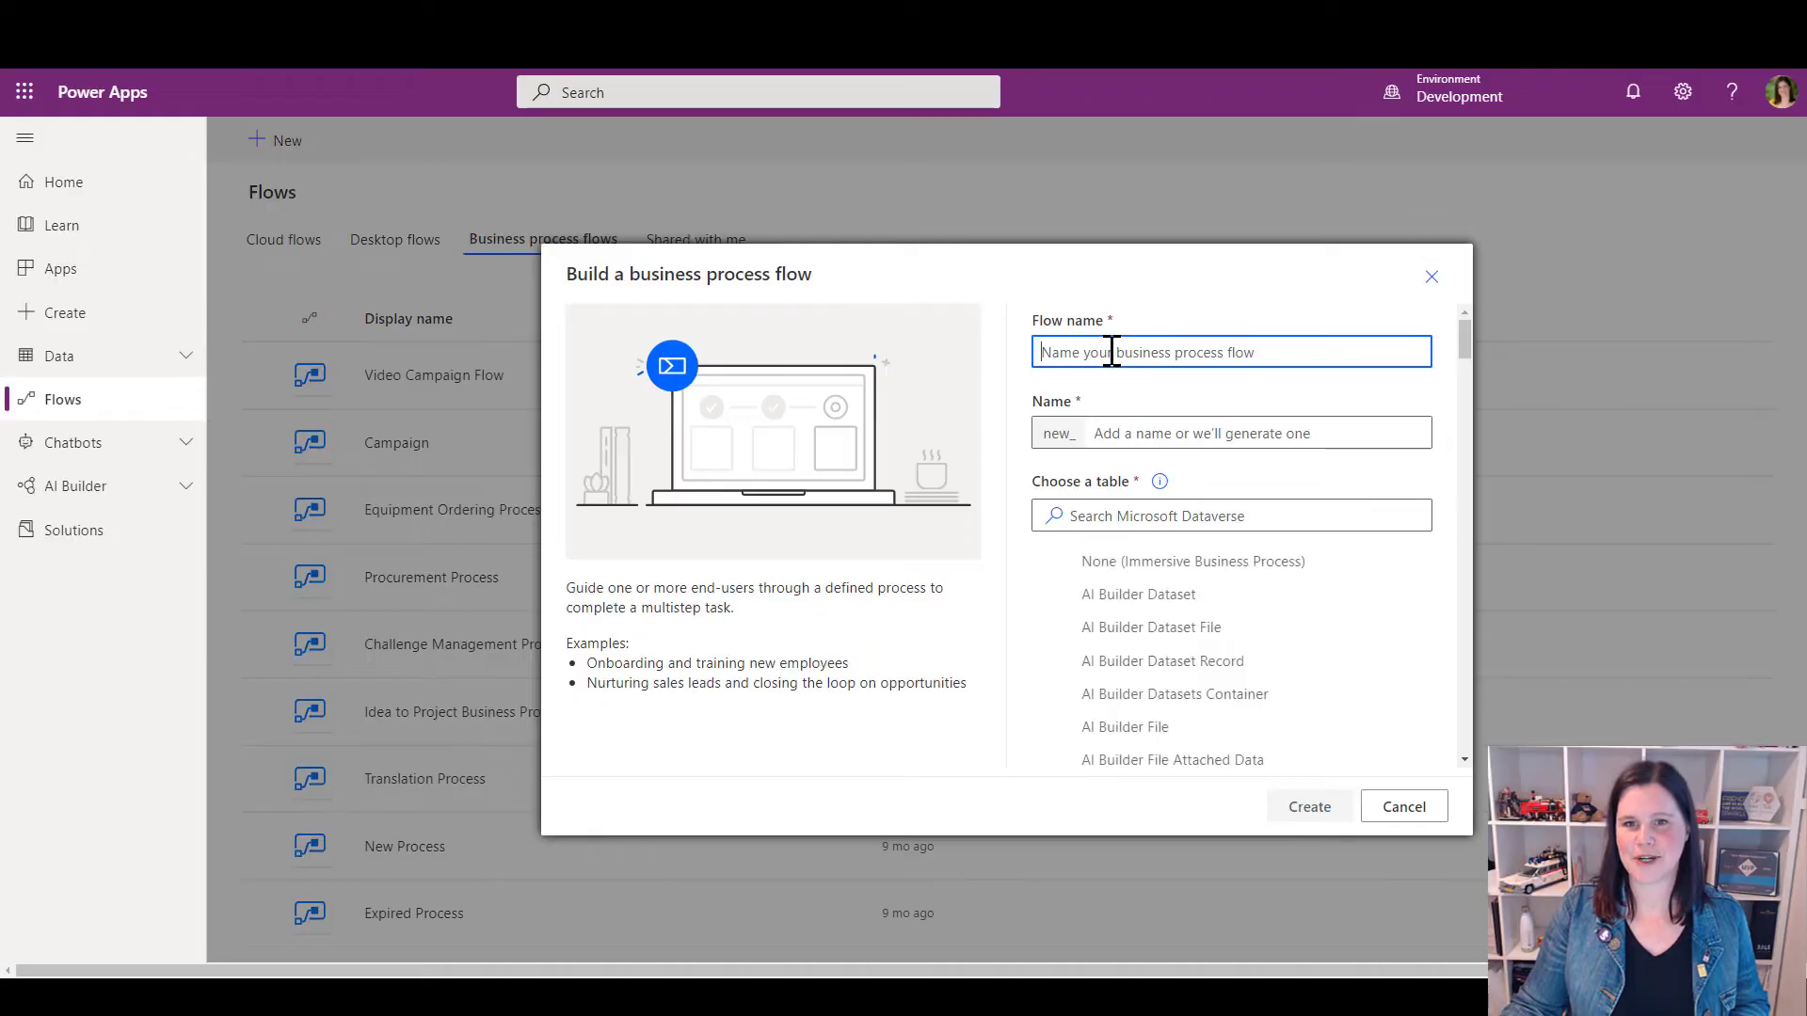
text(Idea)
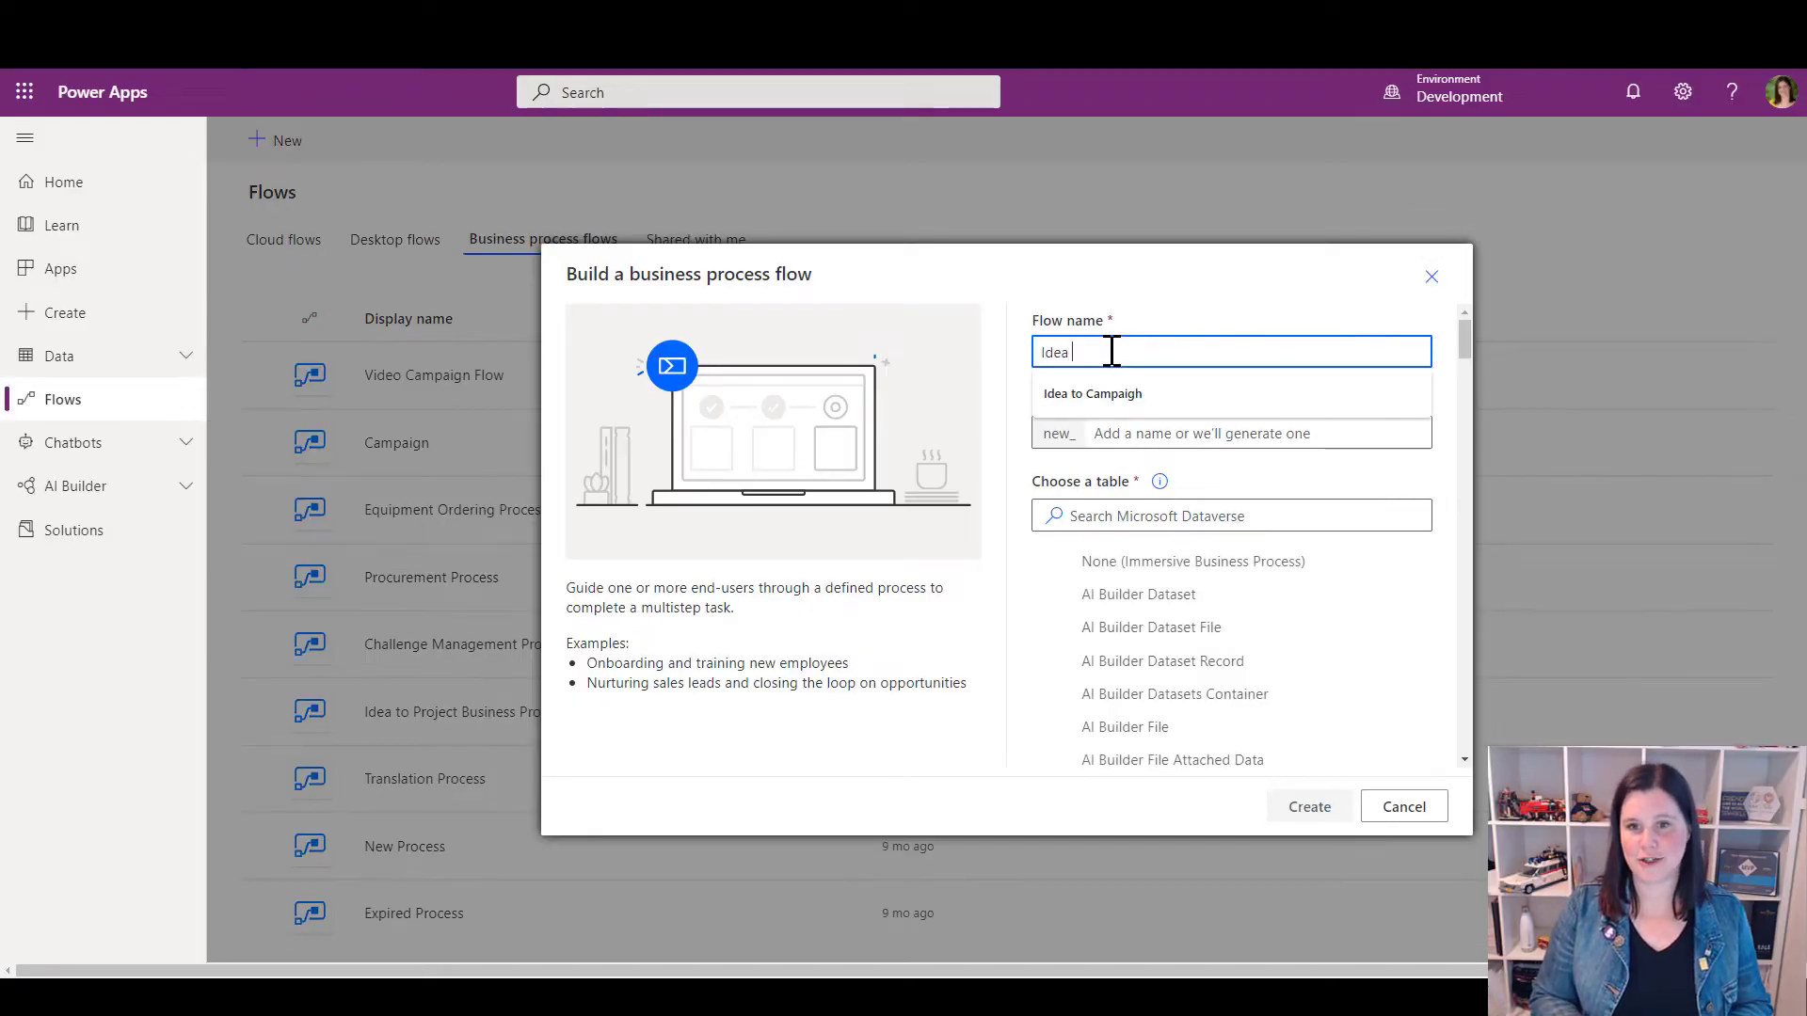
text( to Campaign)
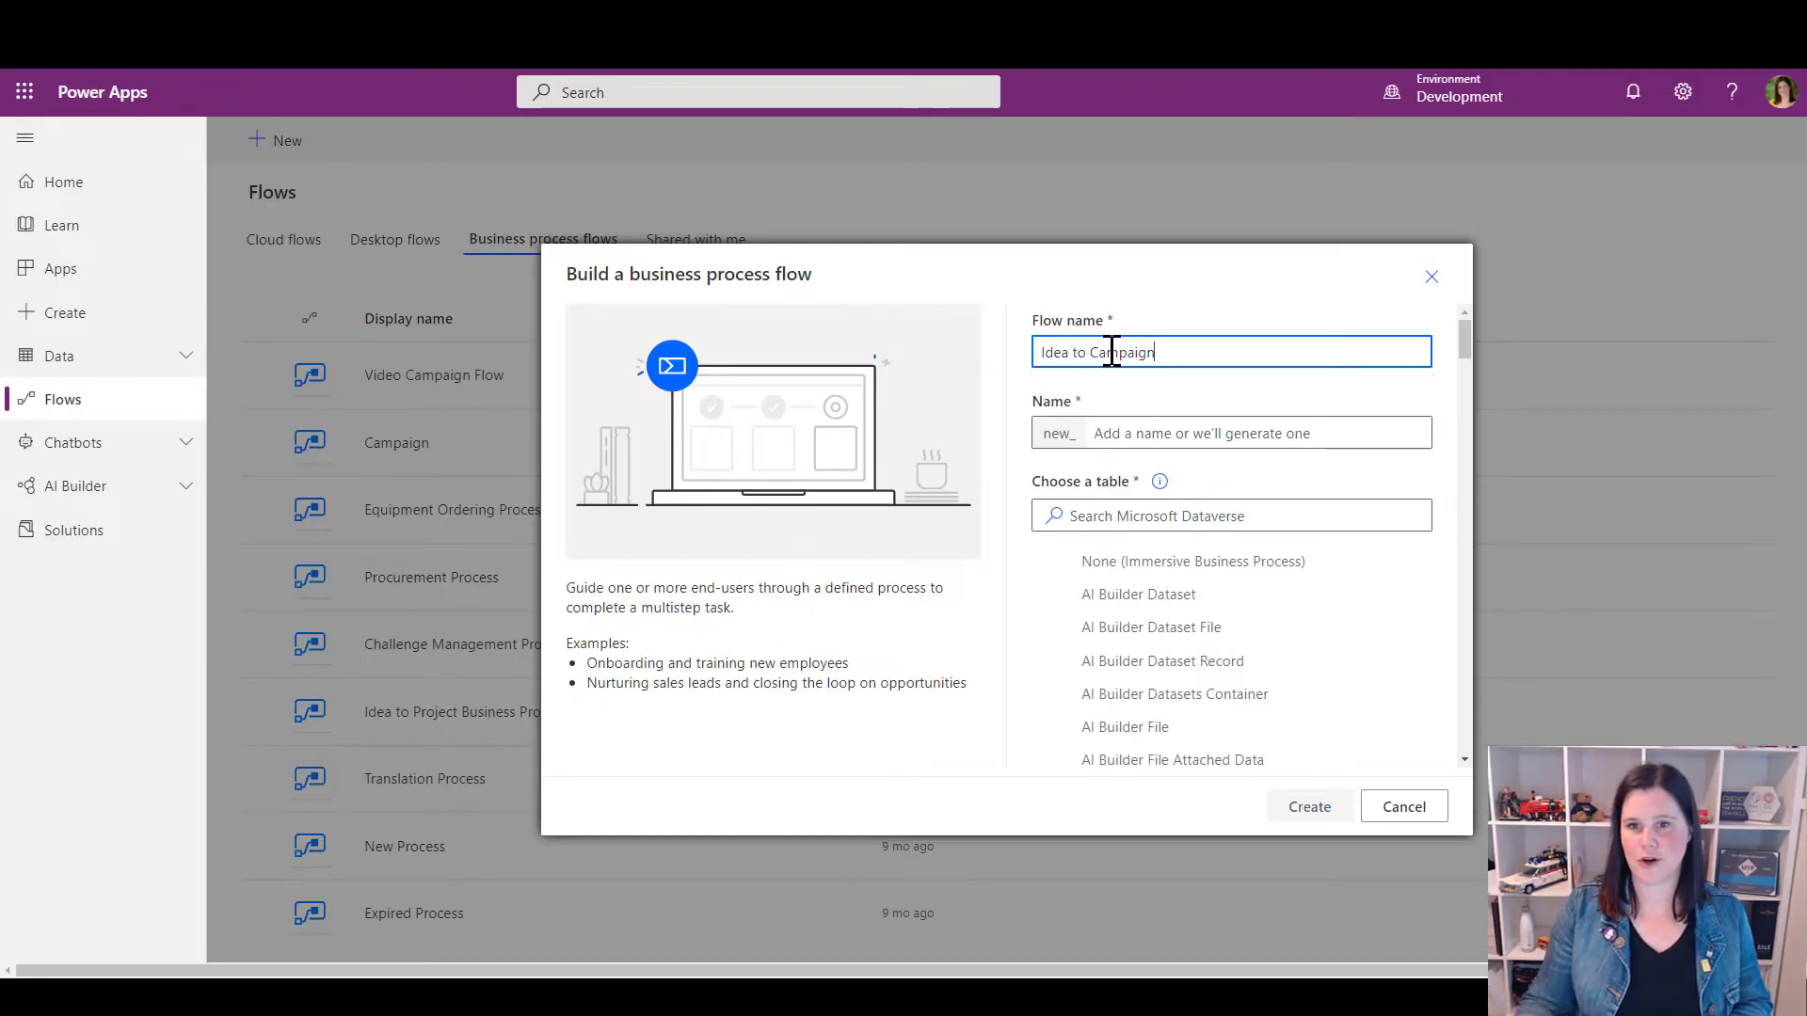
Base the new flow on the Campaign Idea table and create it
click(1159, 516)
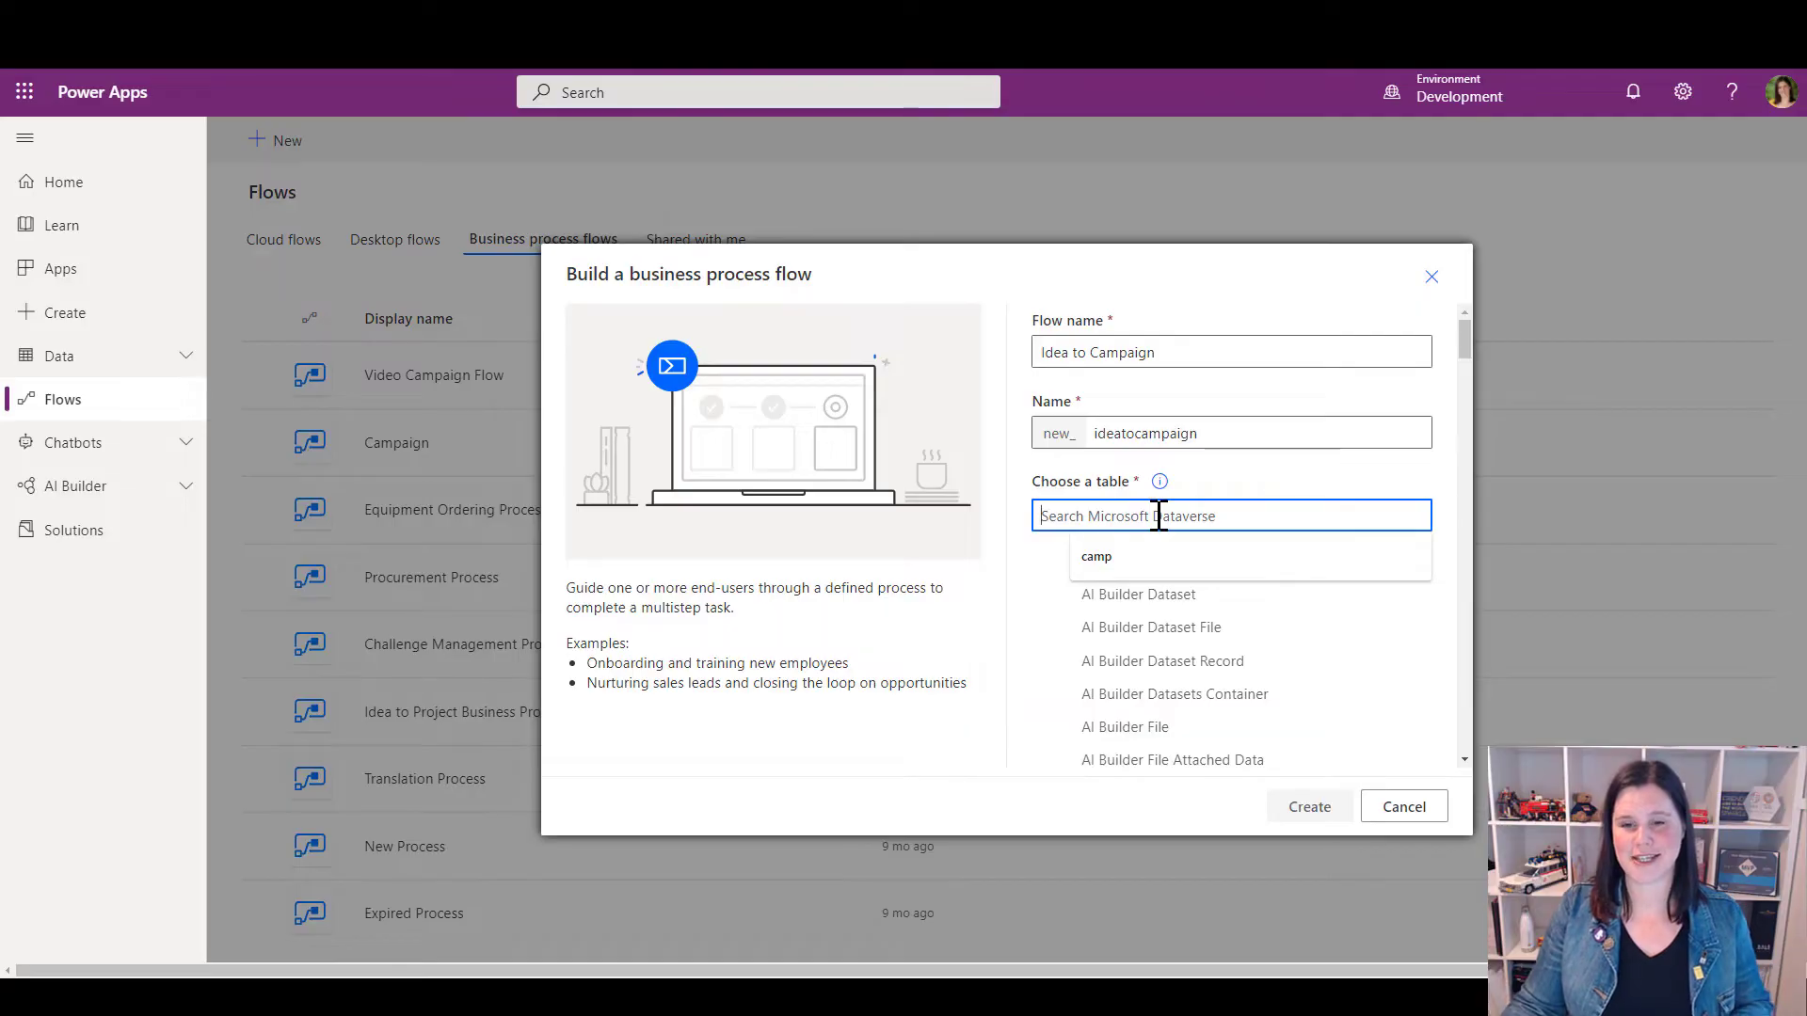
text(campai)
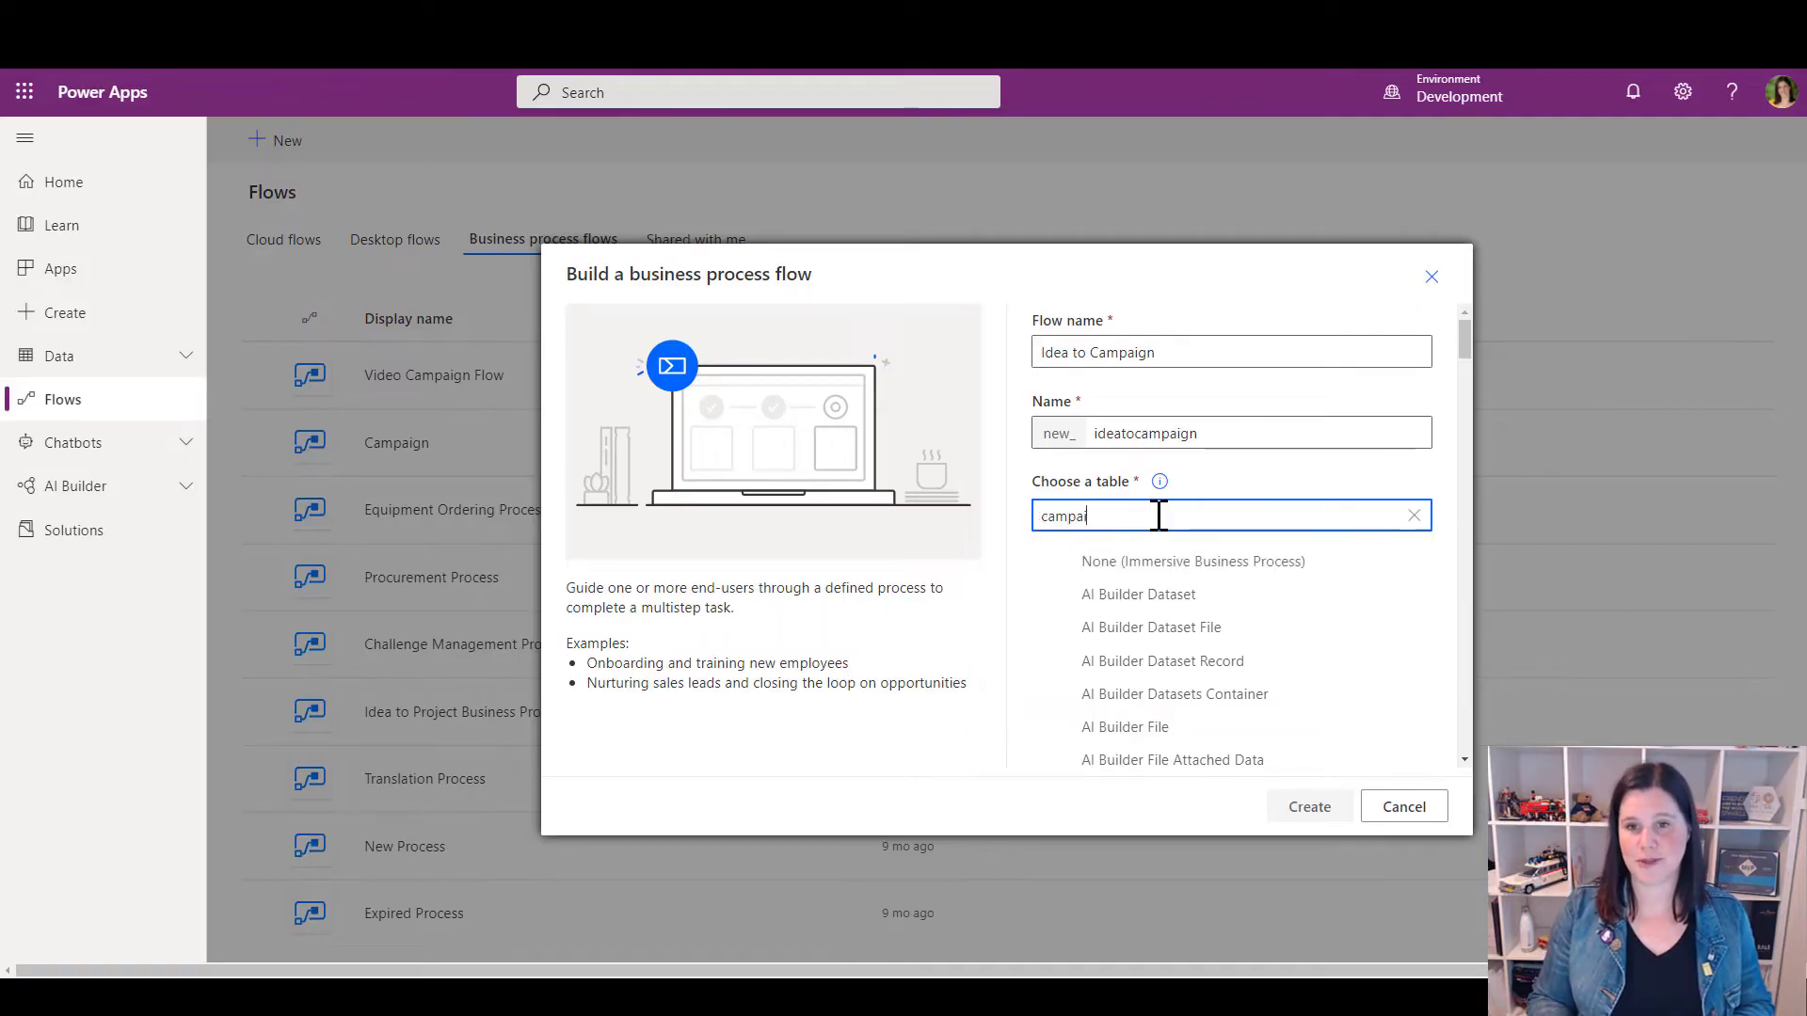
click(1125, 610)
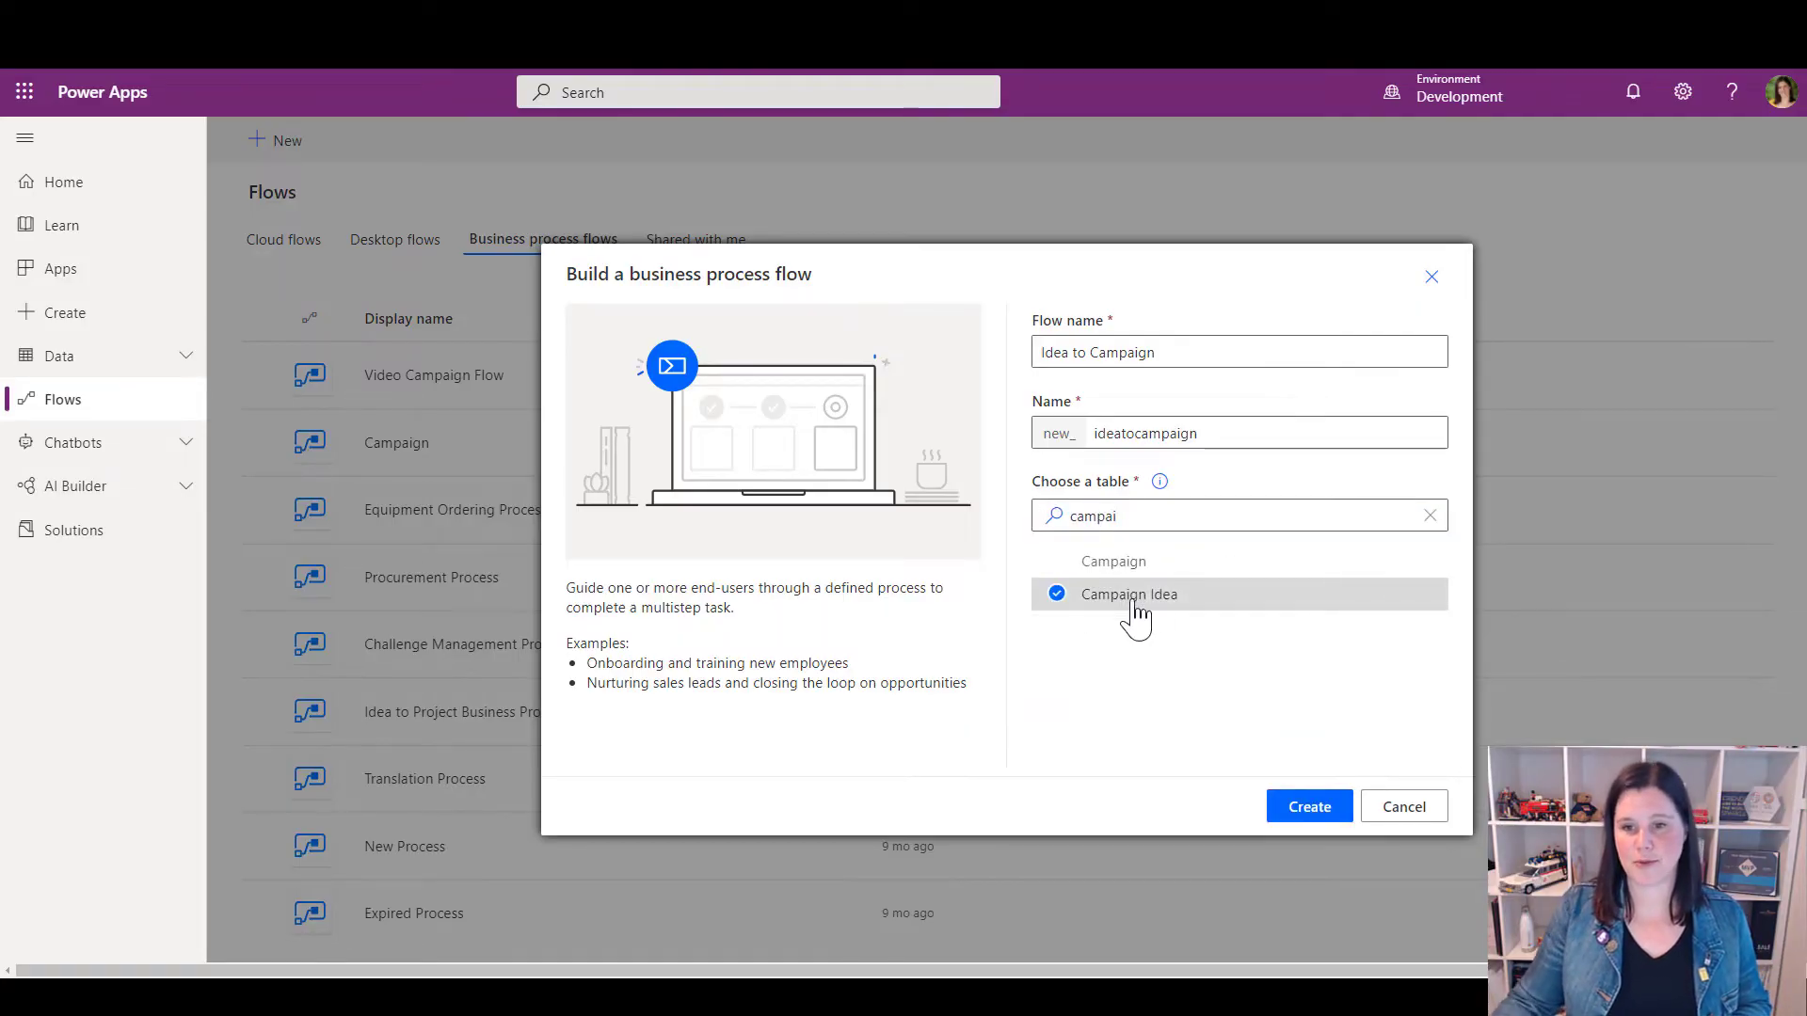
click(1300, 811)
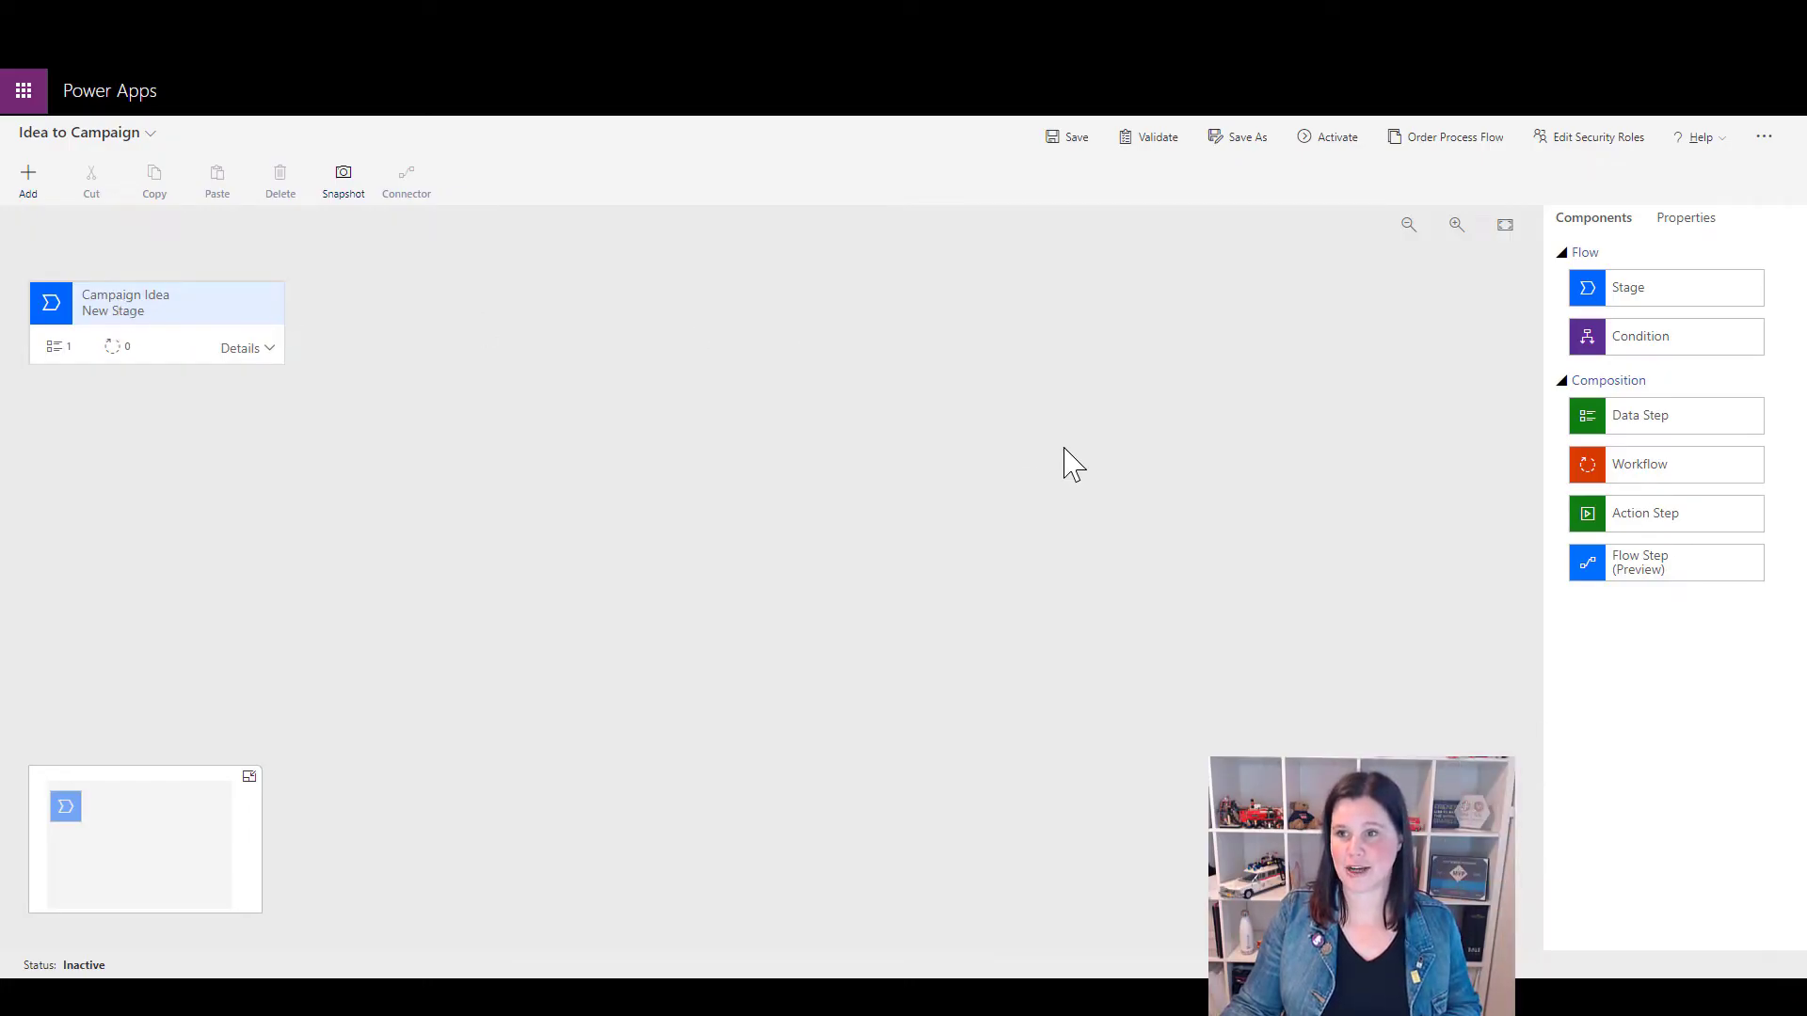
Rename the flow's first Campaign Idea stage to Idea and apply the change
click(150, 320)
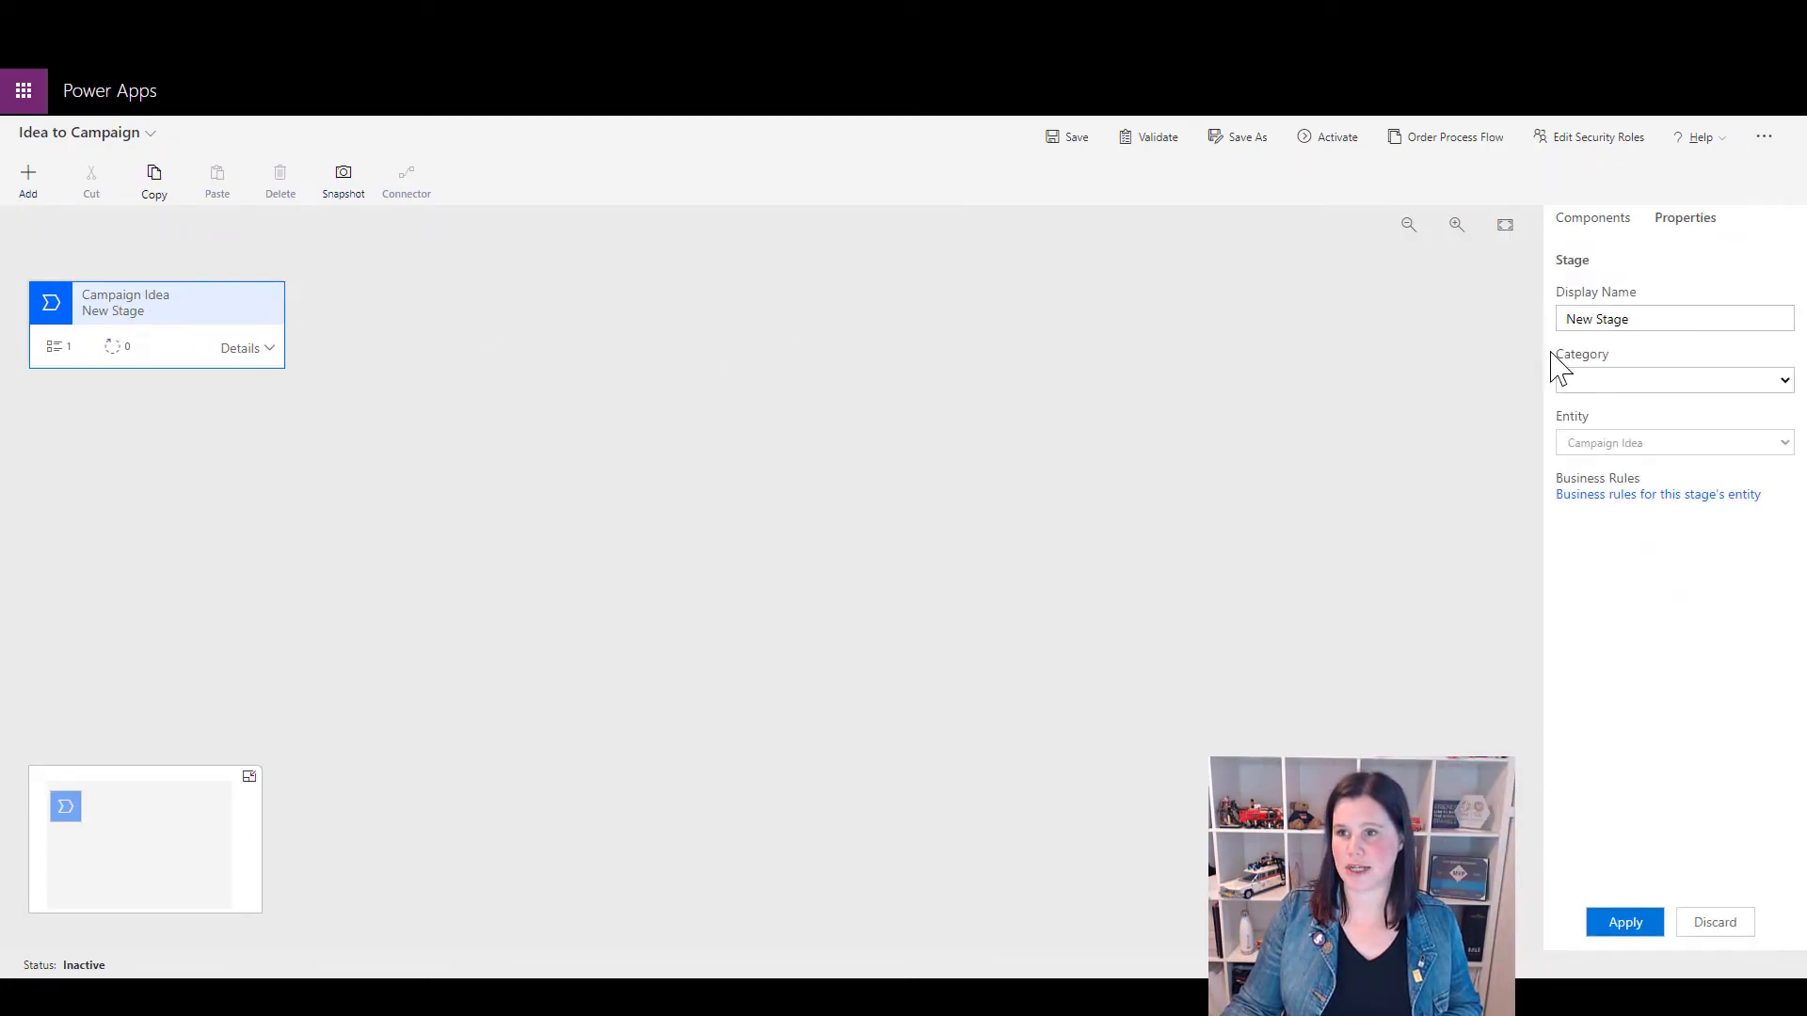
triple_click(1636, 327)
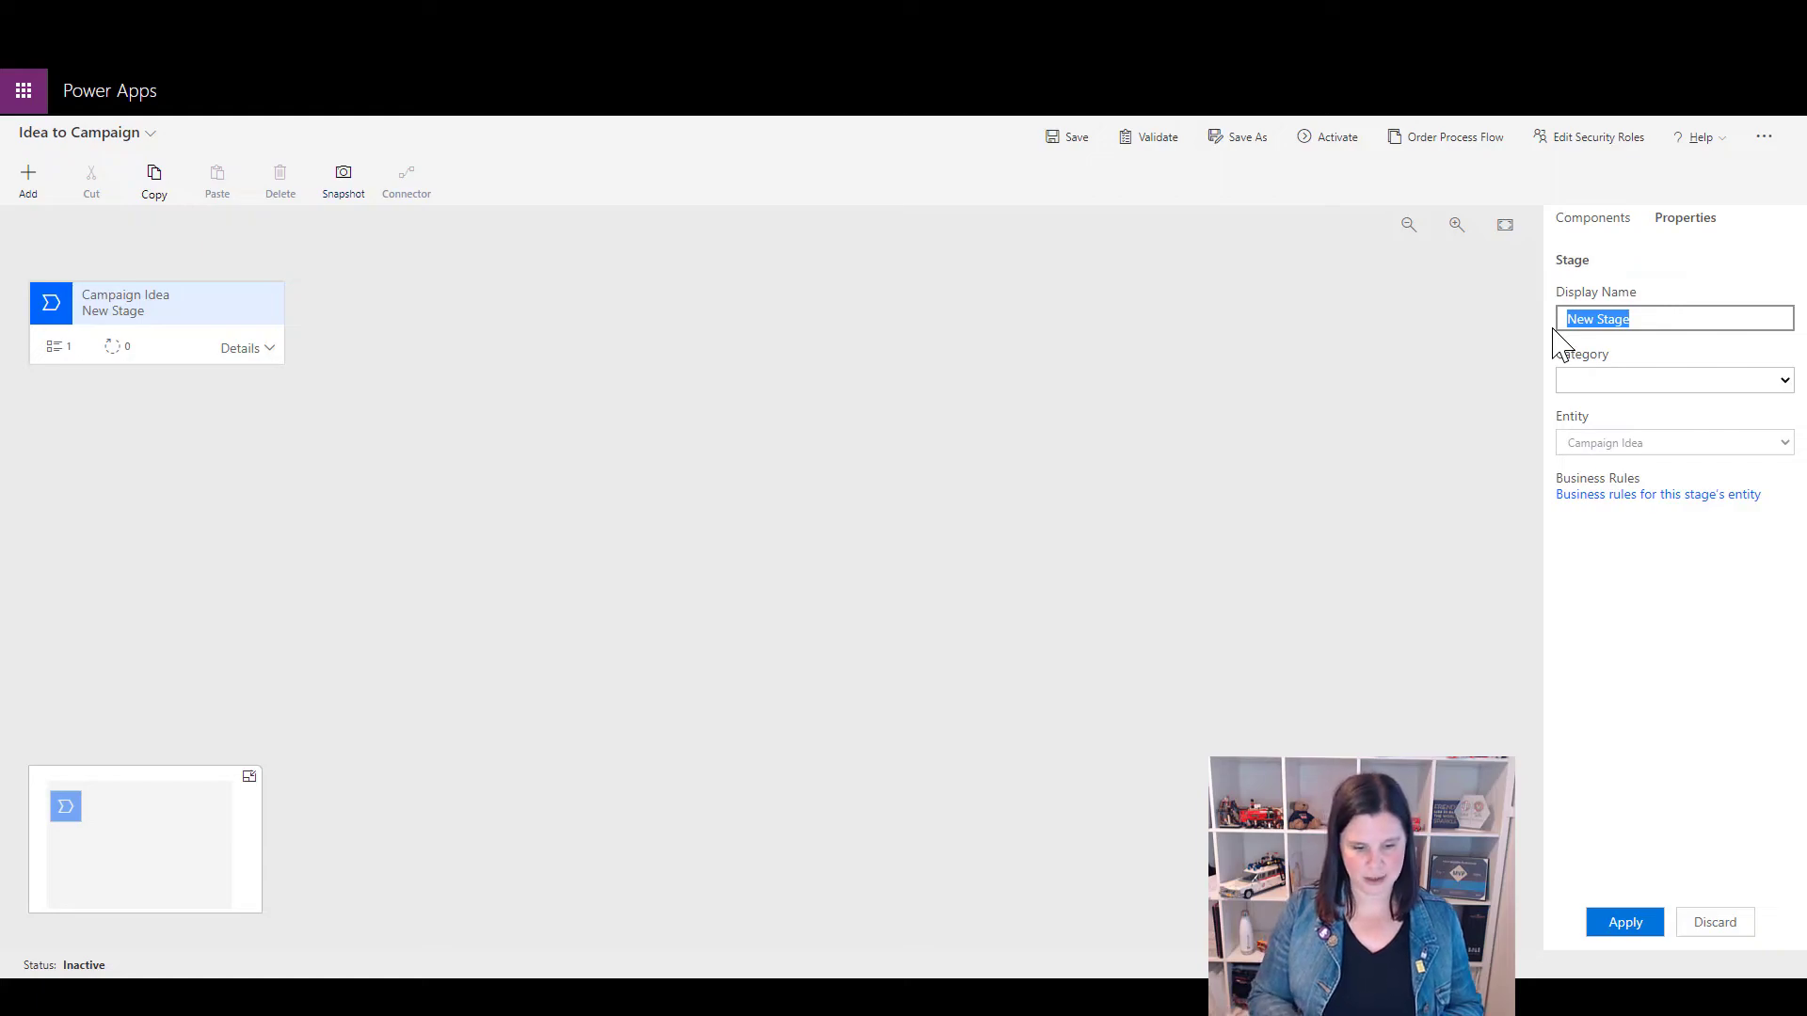
text(Idea)
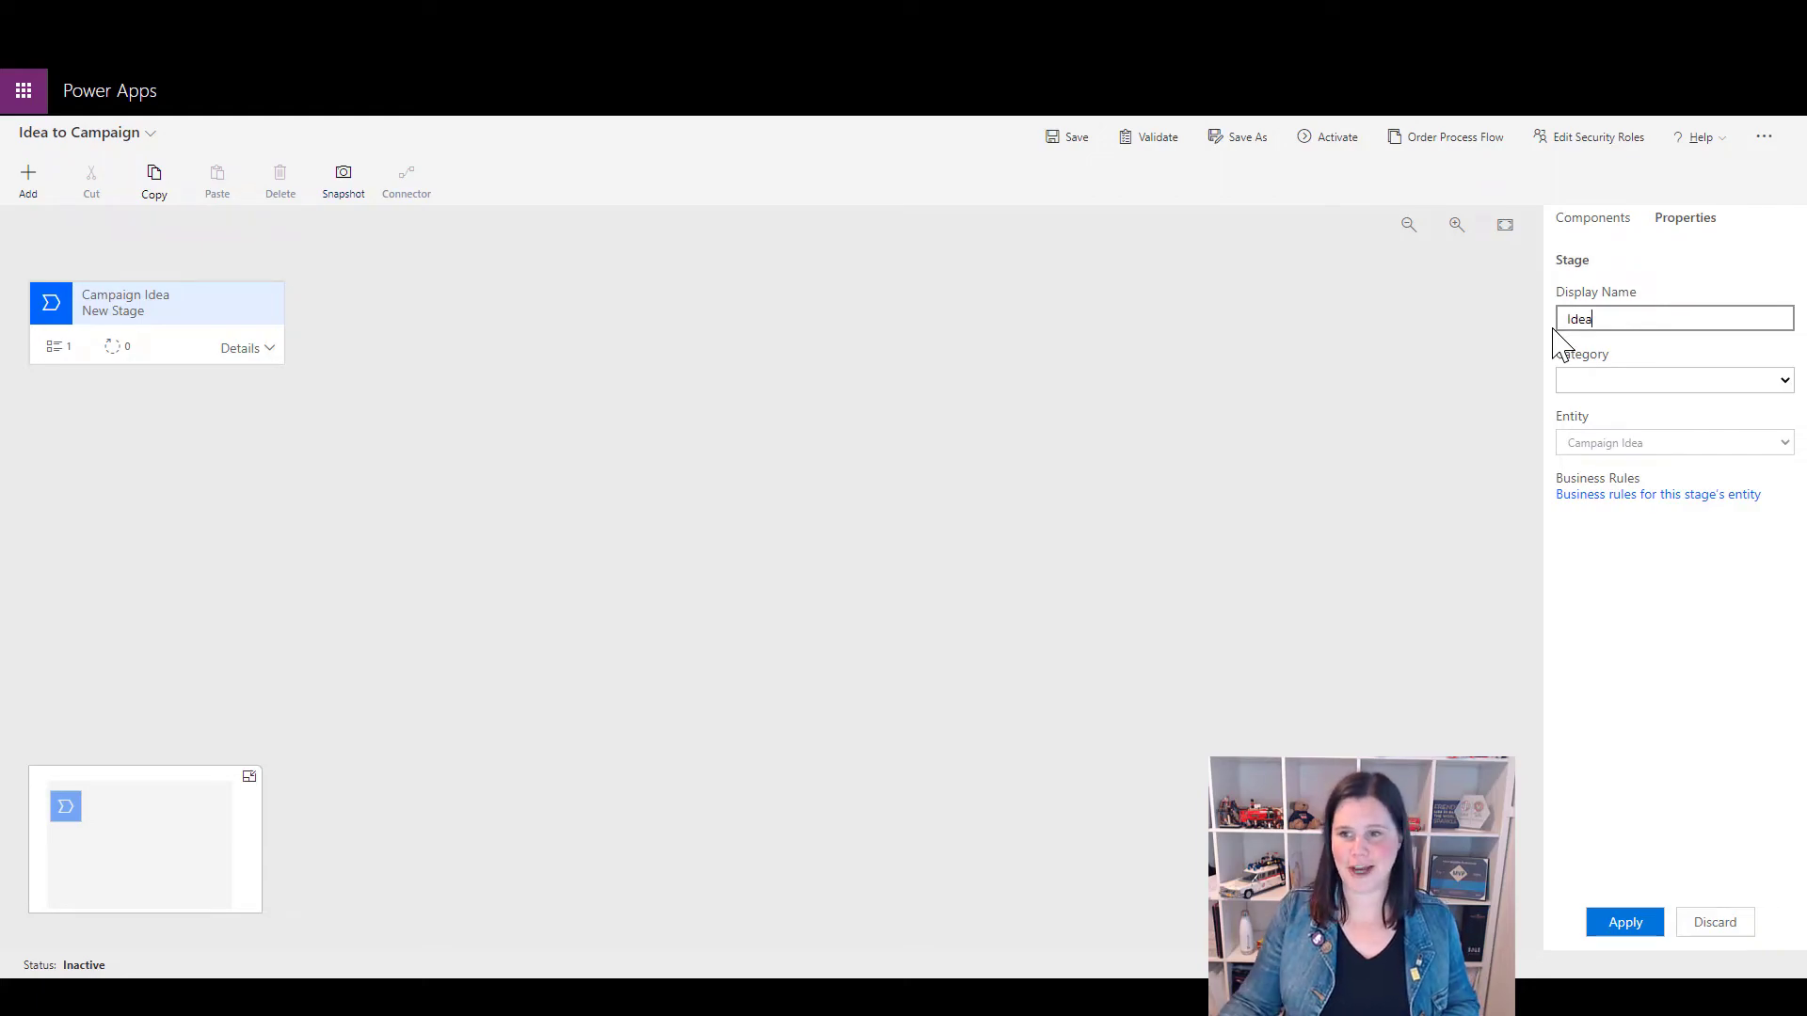
click(1643, 923)
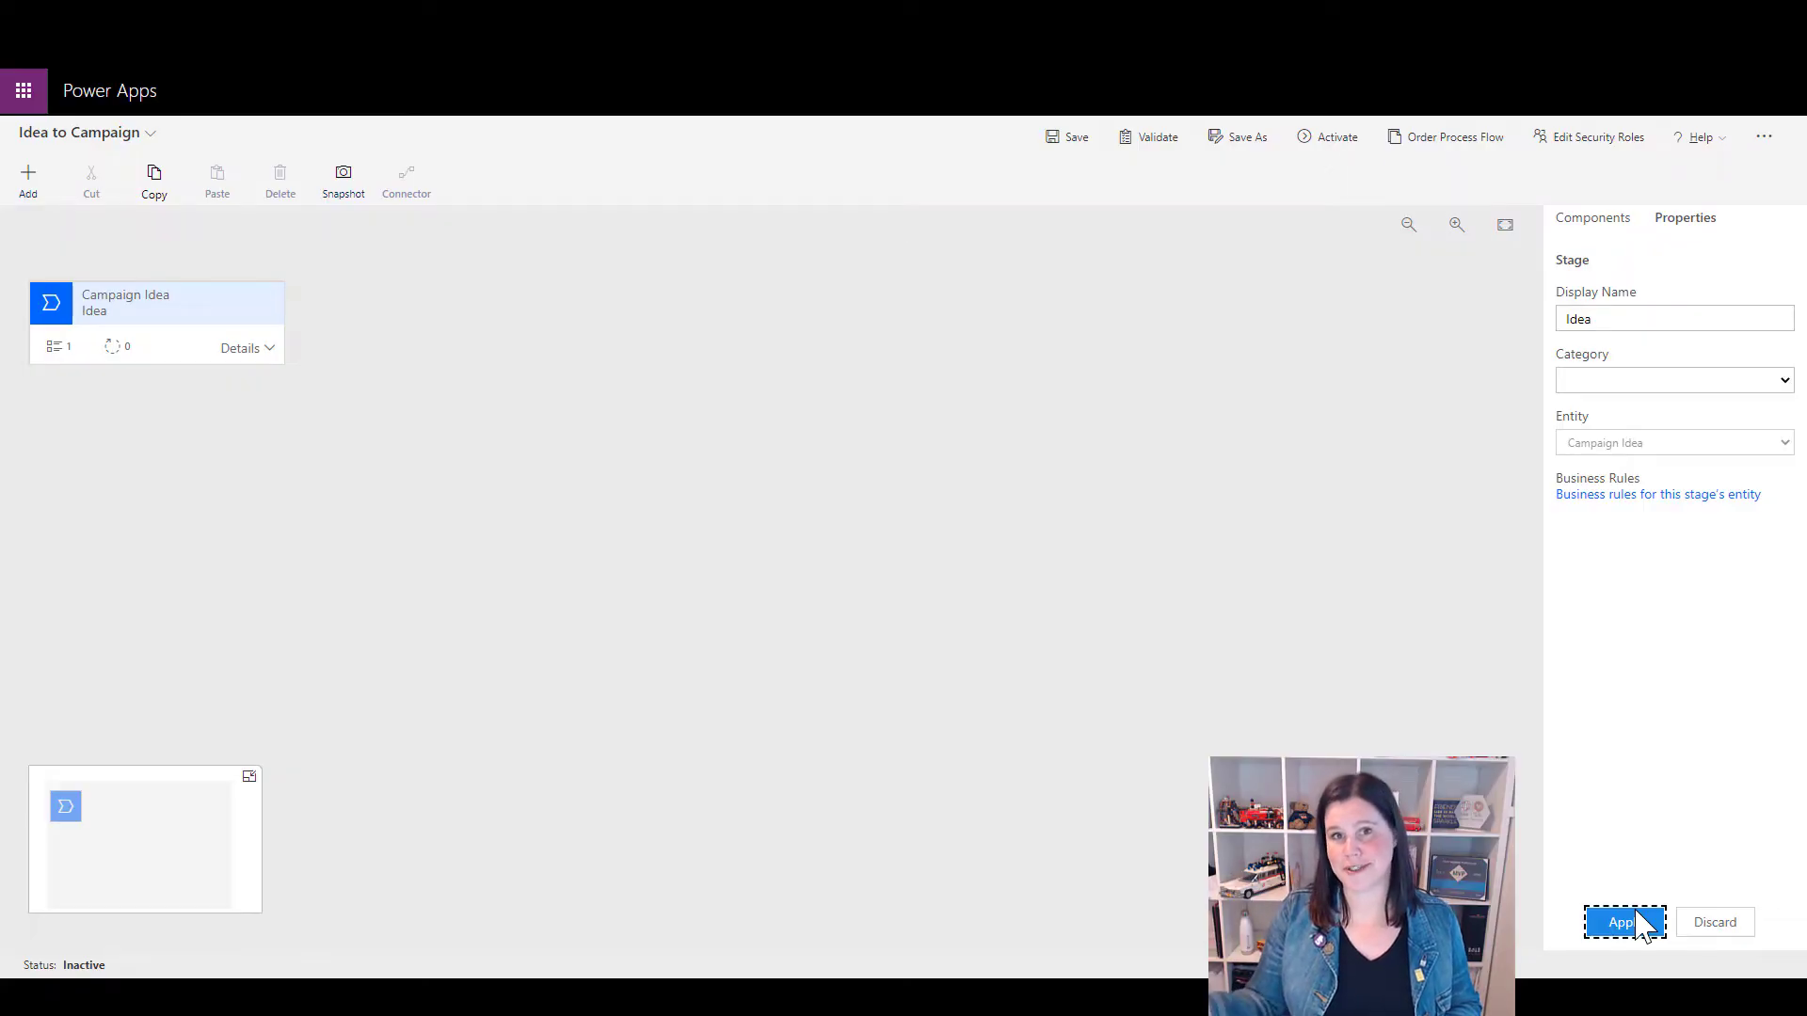
Add a second stage after Idea, name it Plan and base it on the Campaign entity
click(1573, 224)
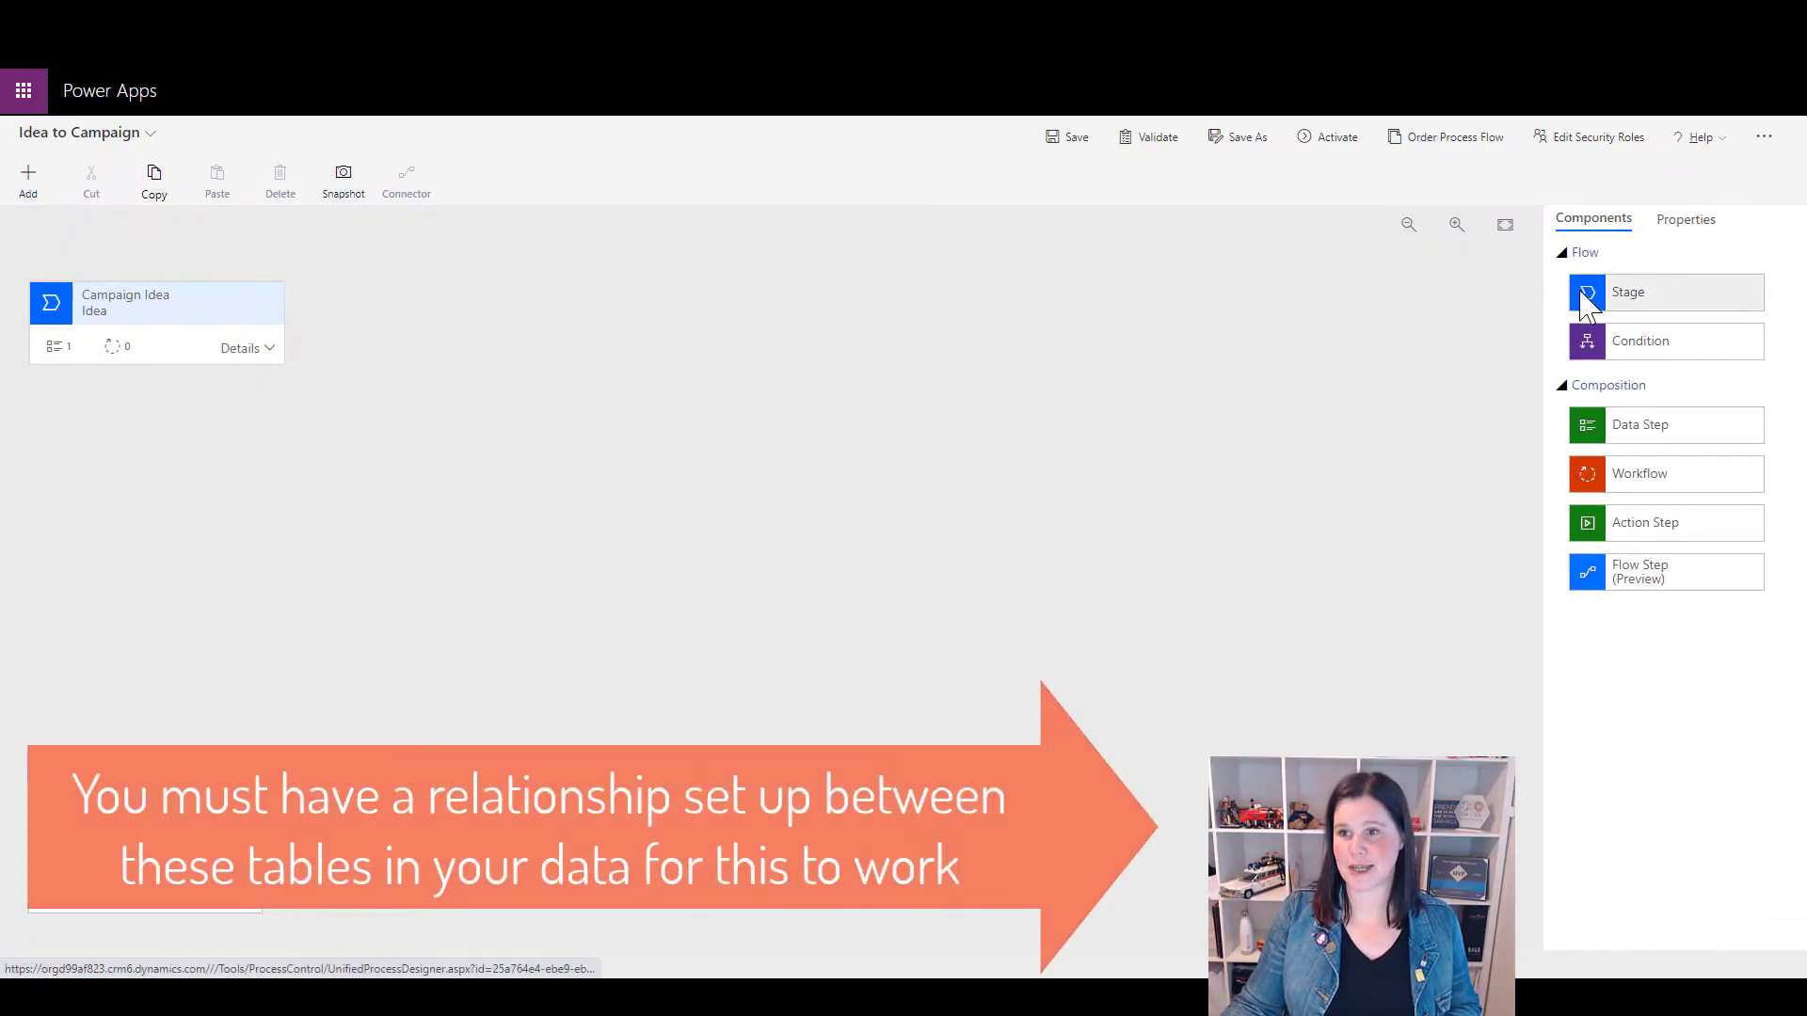
drag(1619, 300, 322, 350)
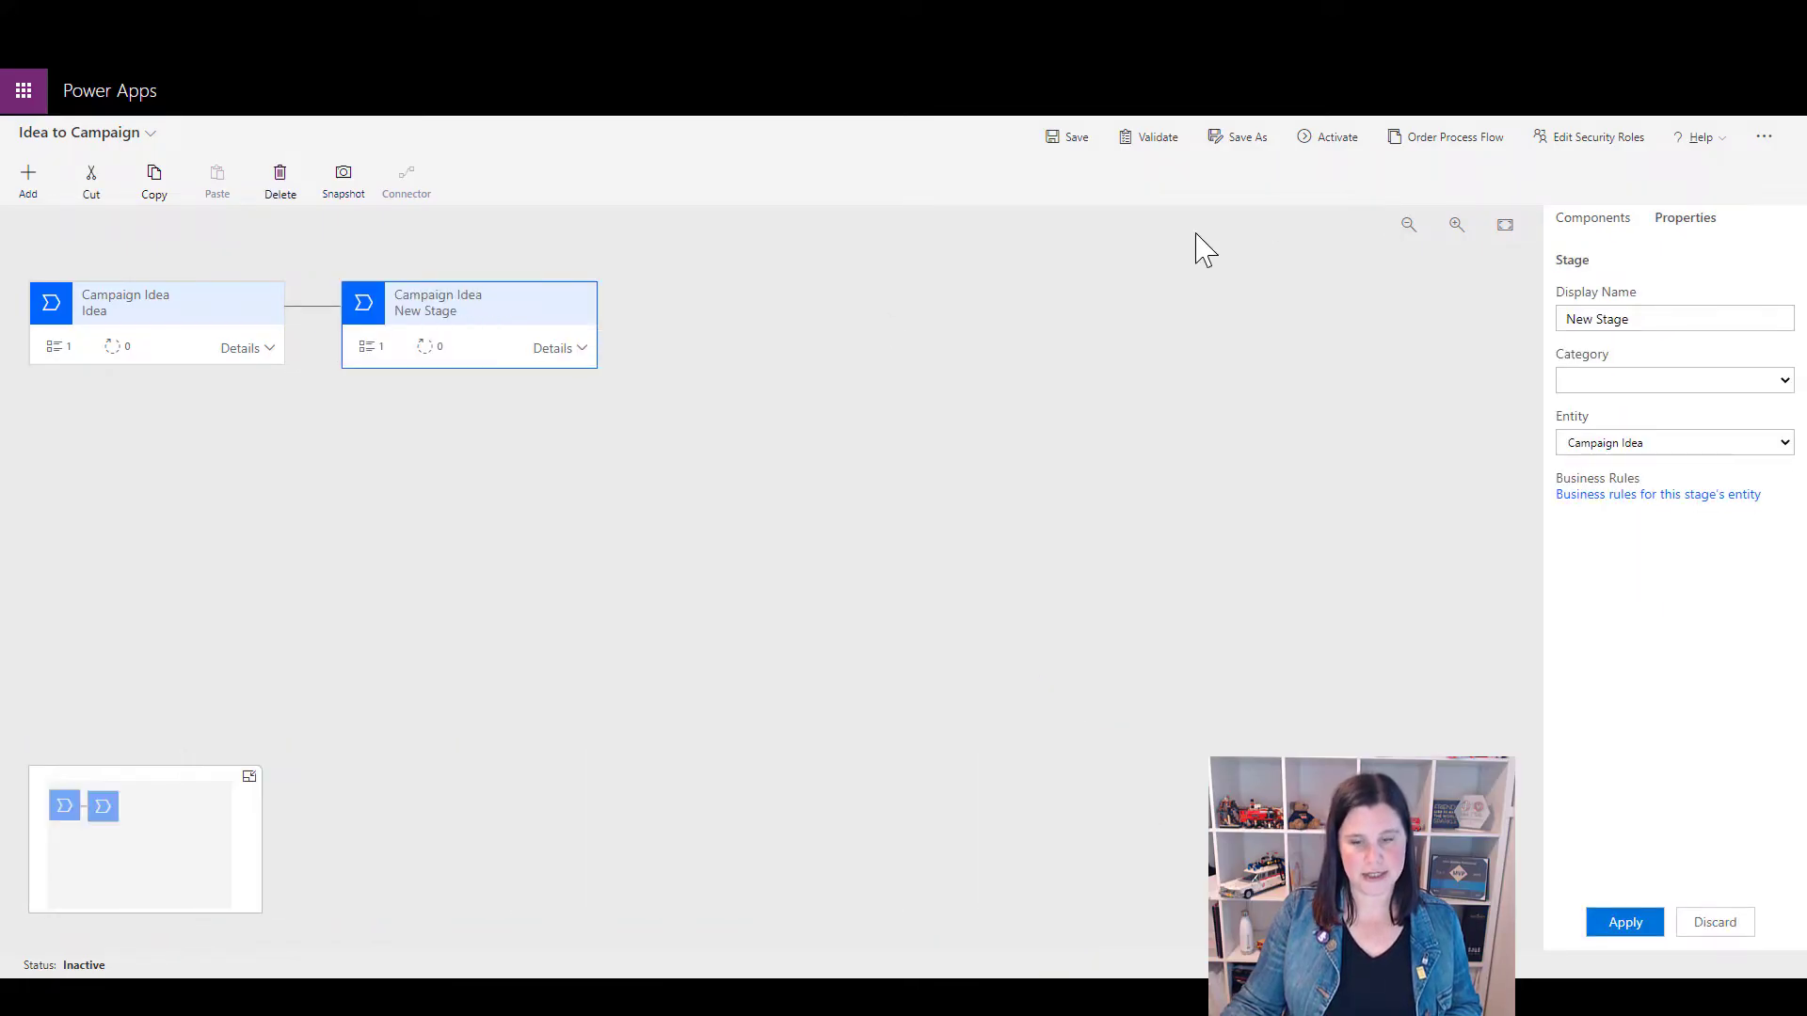
drag(1652, 327, 1533, 314)
text(Plan)
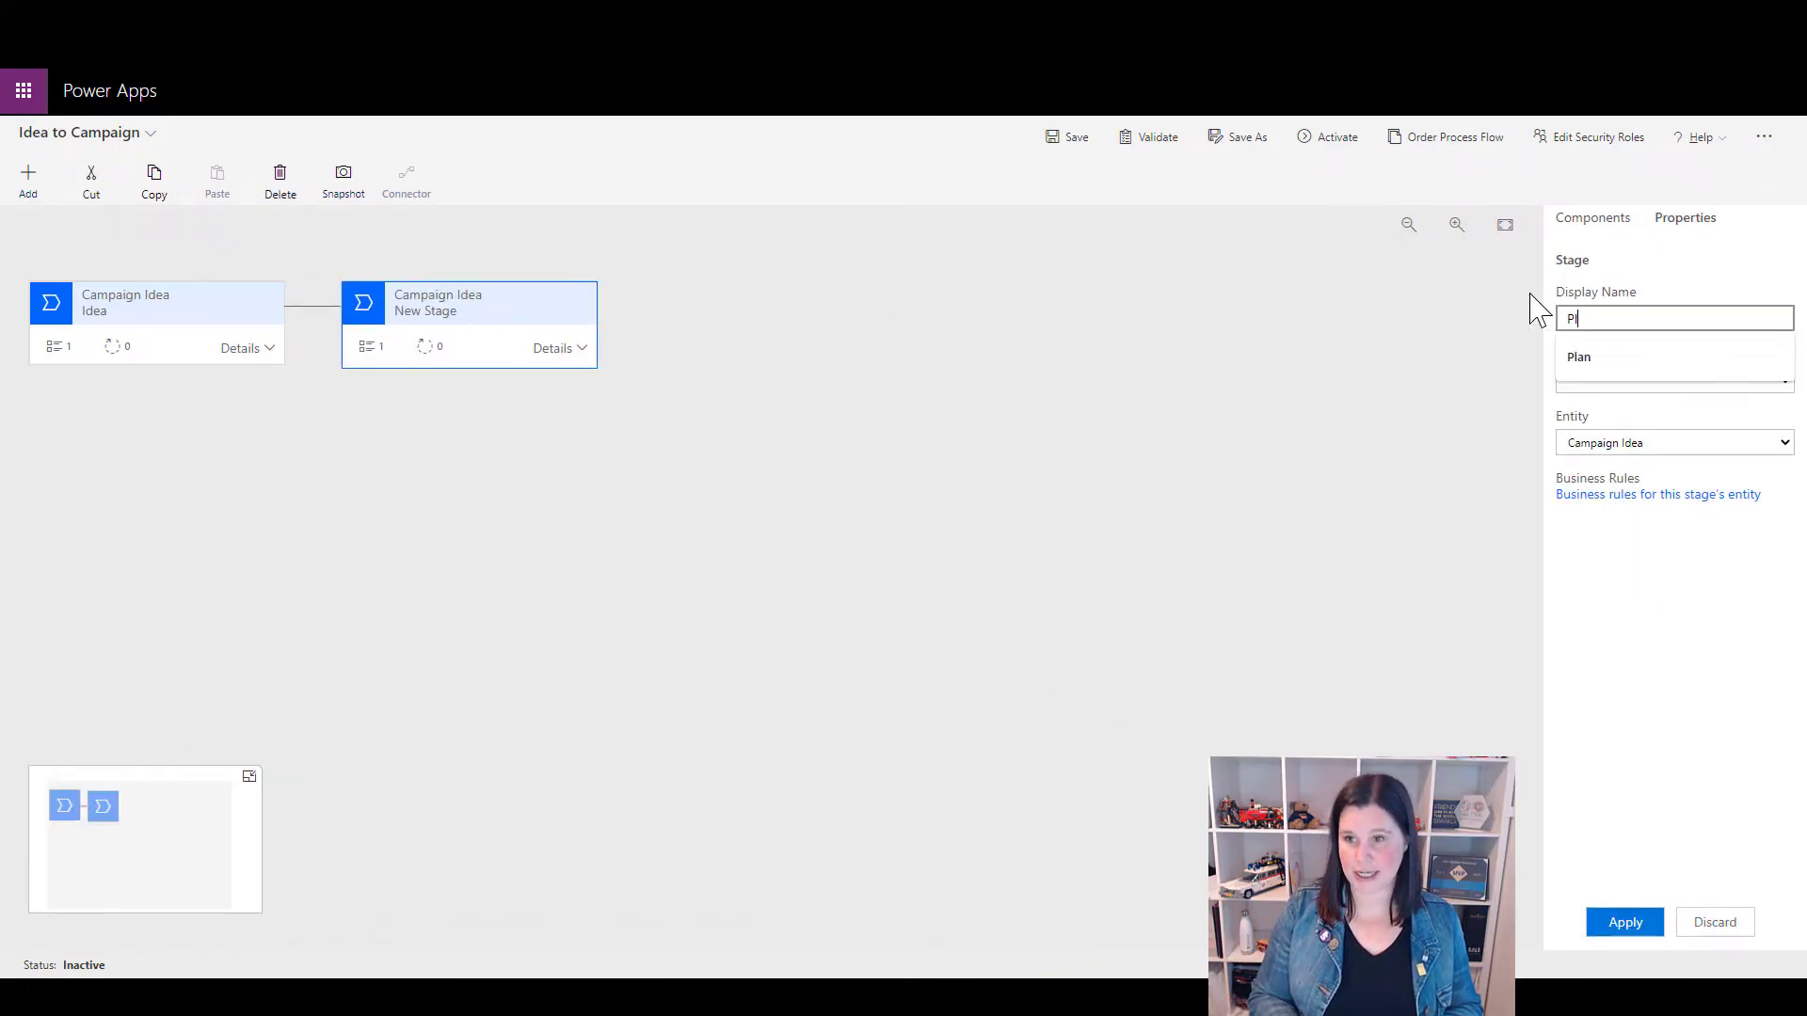
click(1605, 450)
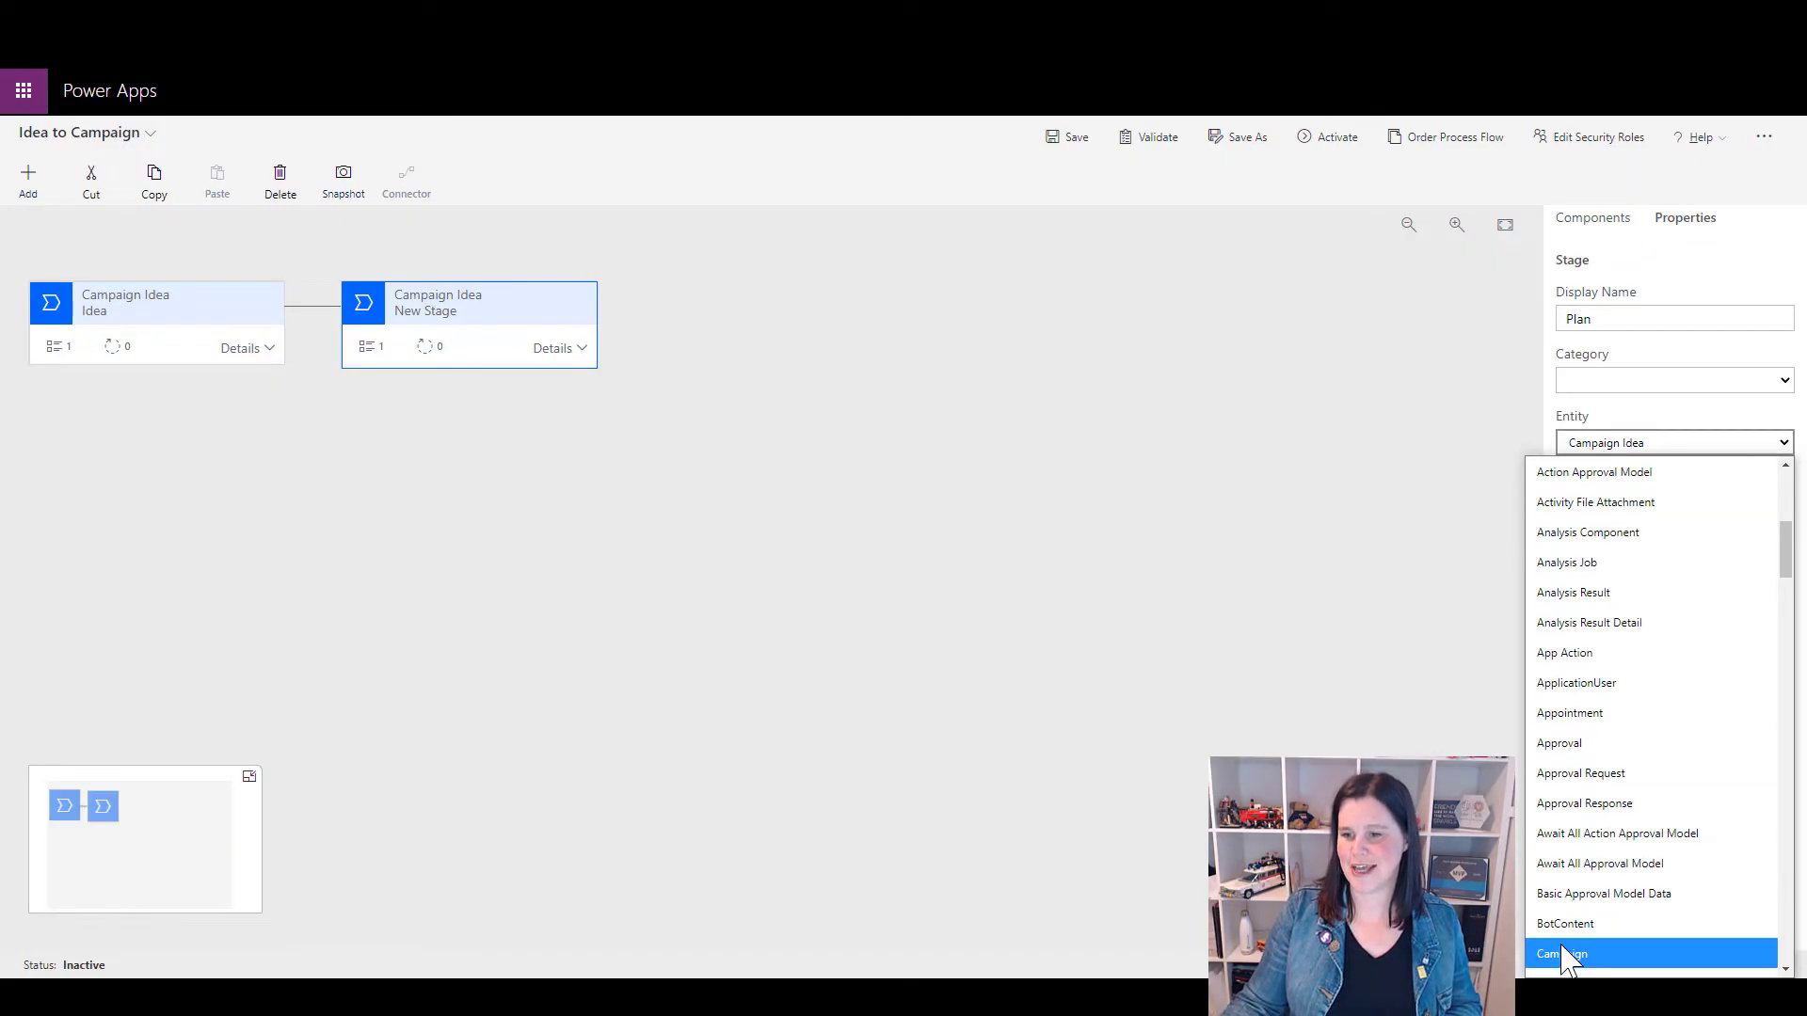
click(1564, 954)
click(1629, 930)
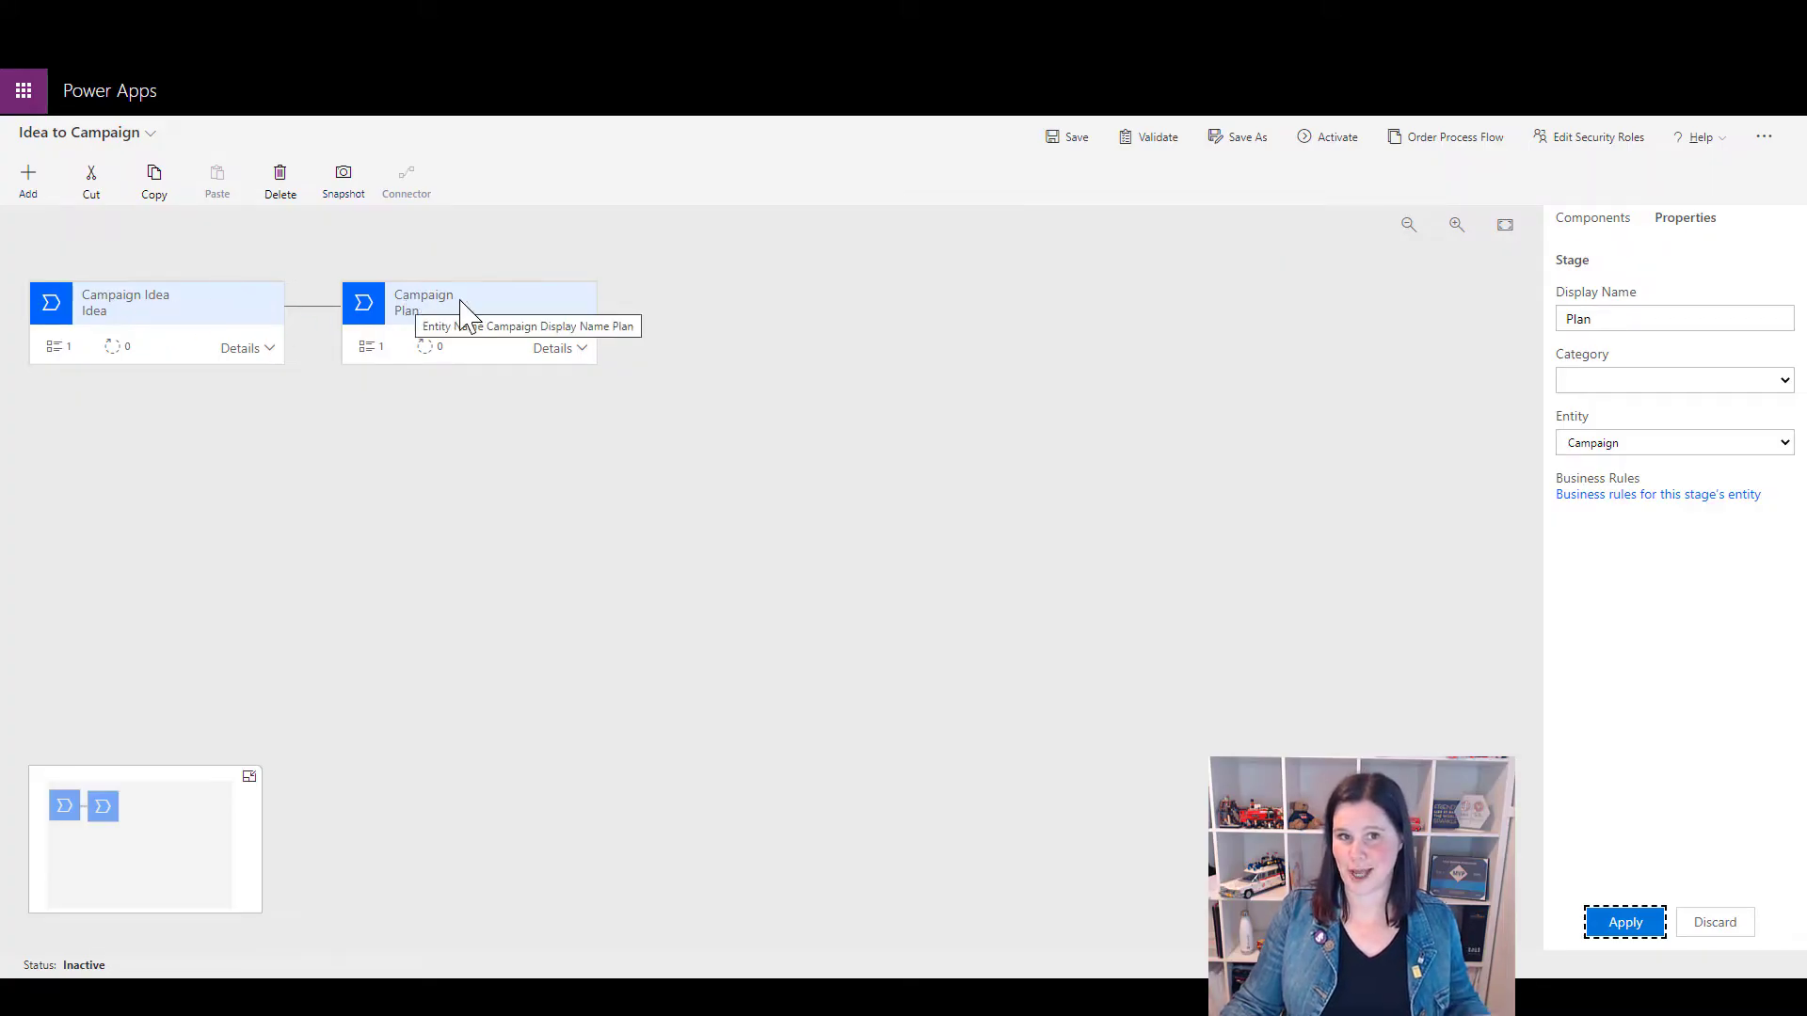
Set the Idea stage's existing data step to the Client field and apply it
click(165, 318)
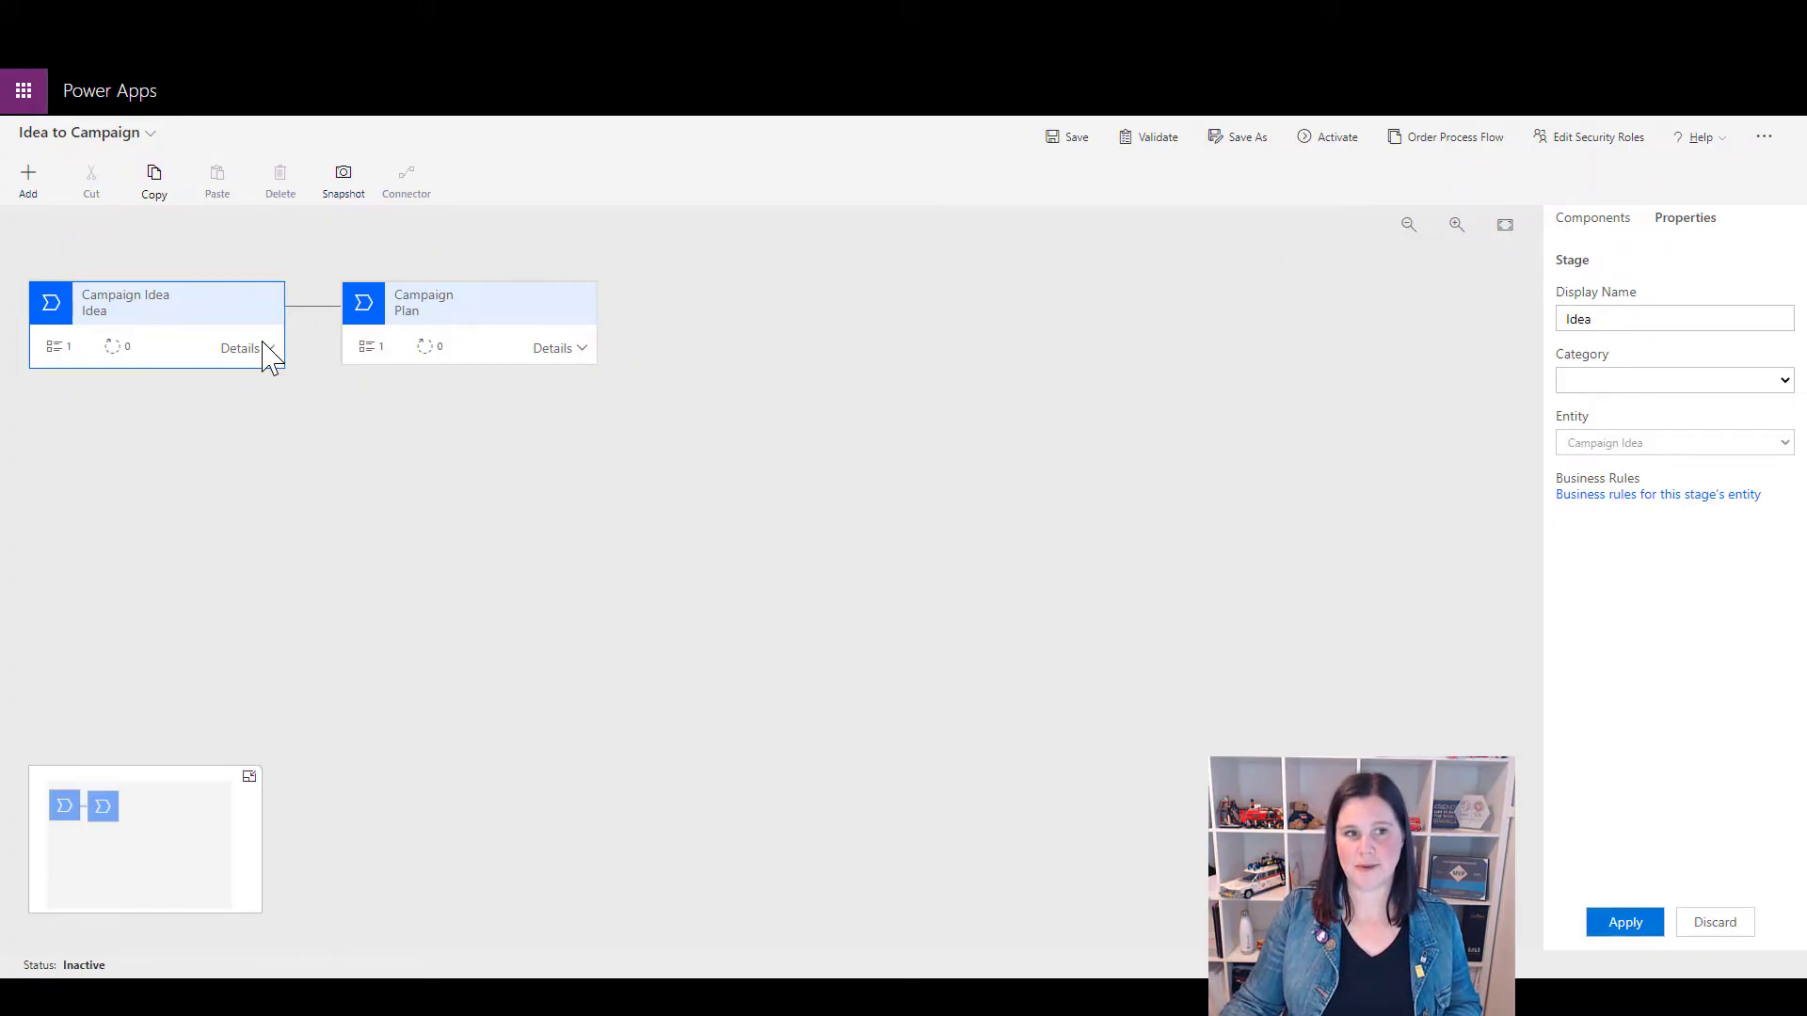
click(267, 350)
click(150, 455)
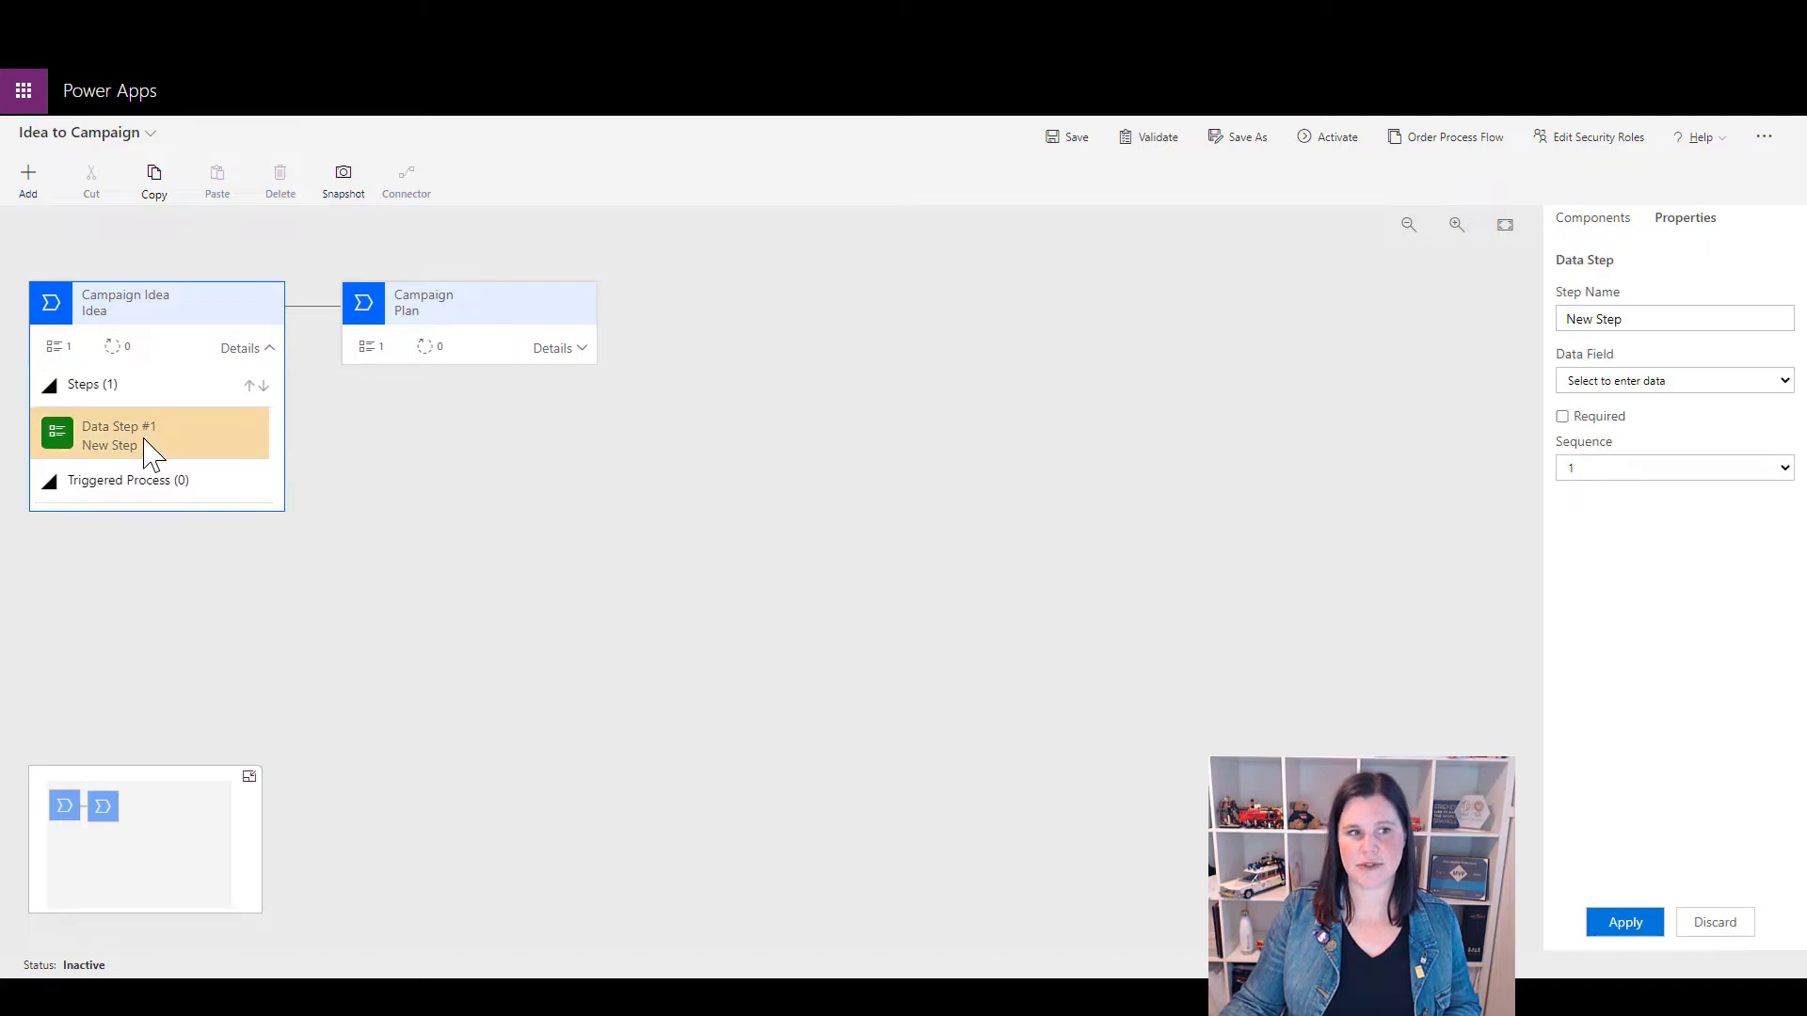
click(1625, 381)
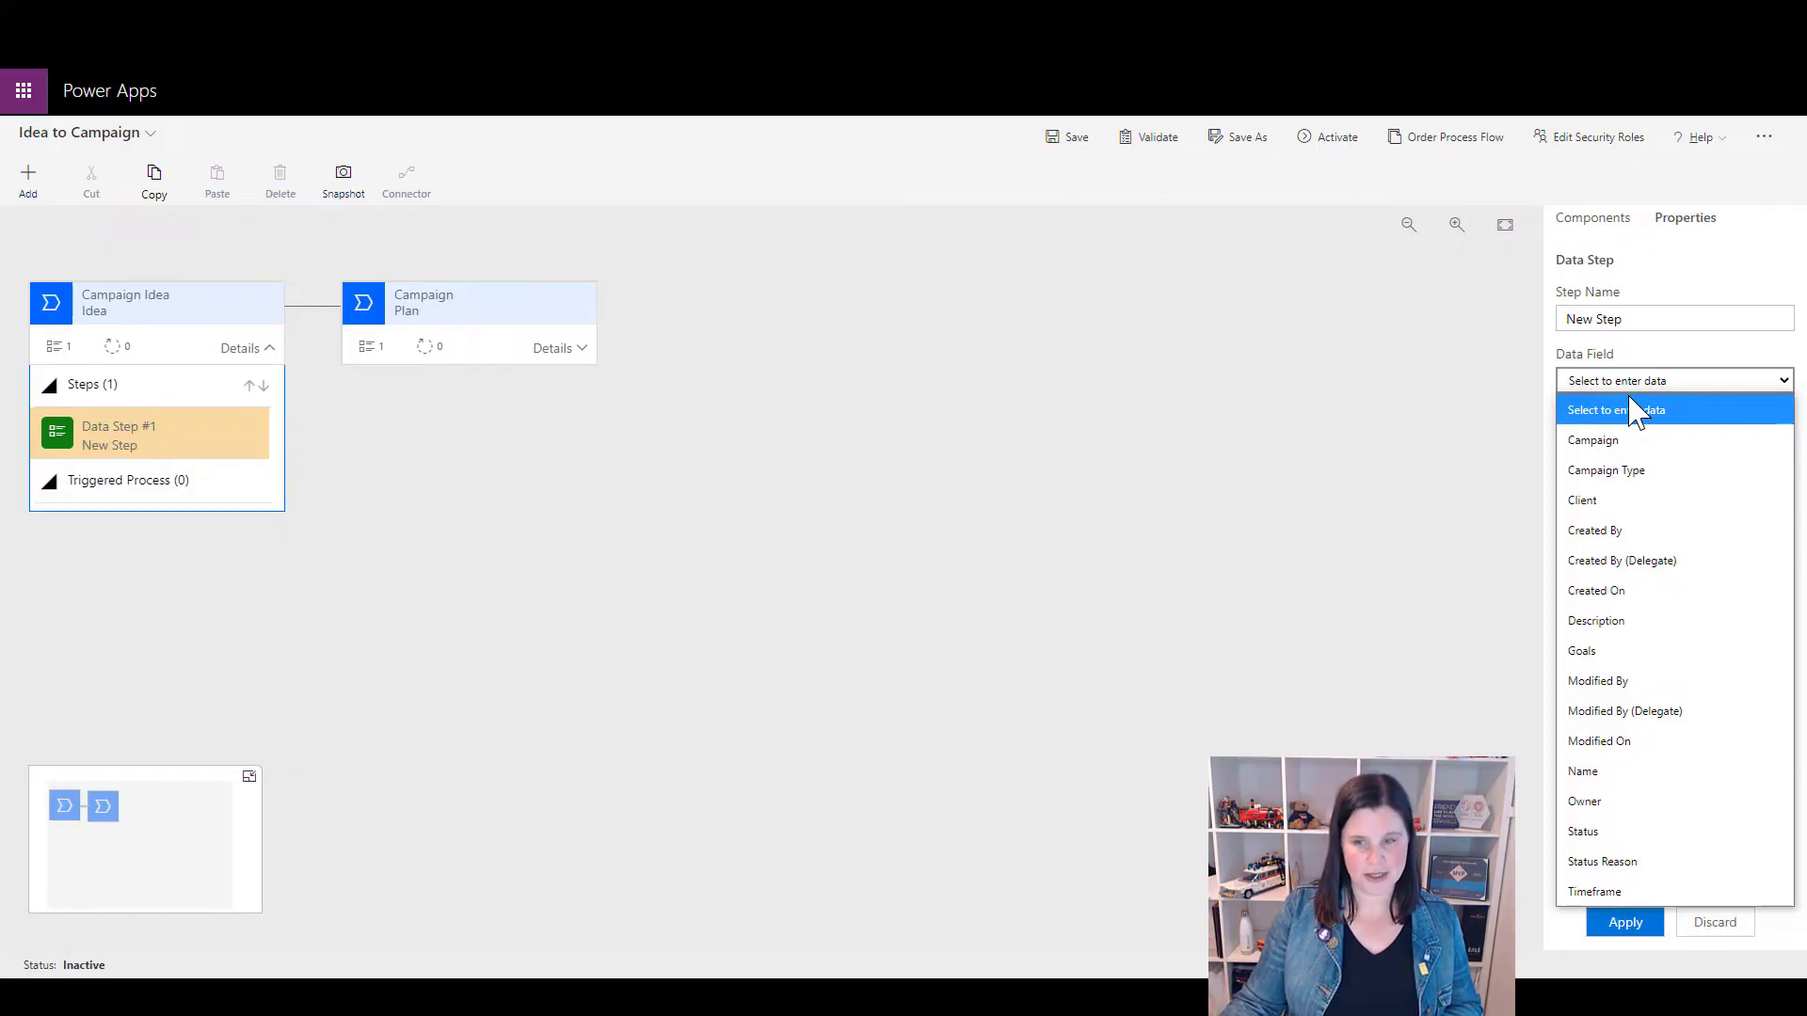
click(1617, 499)
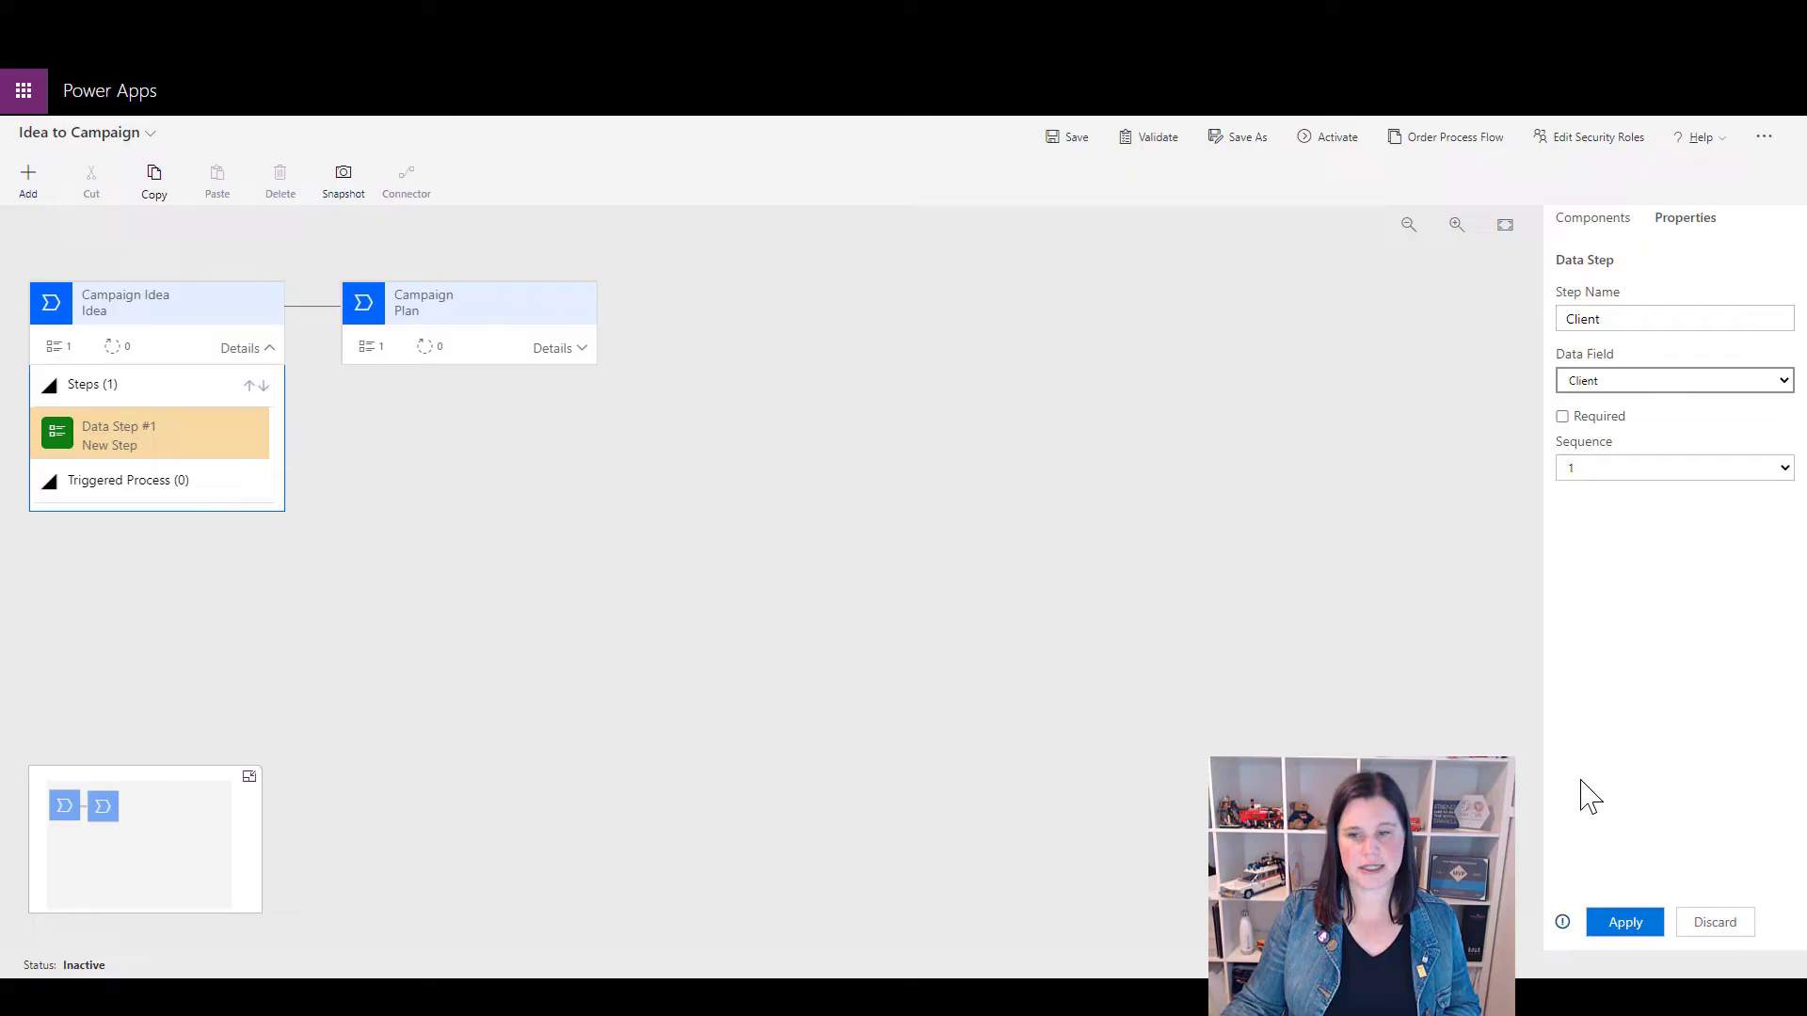
click(1622, 922)
Add a second data step to the Idea stage for the Timeframe field
click(1589, 226)
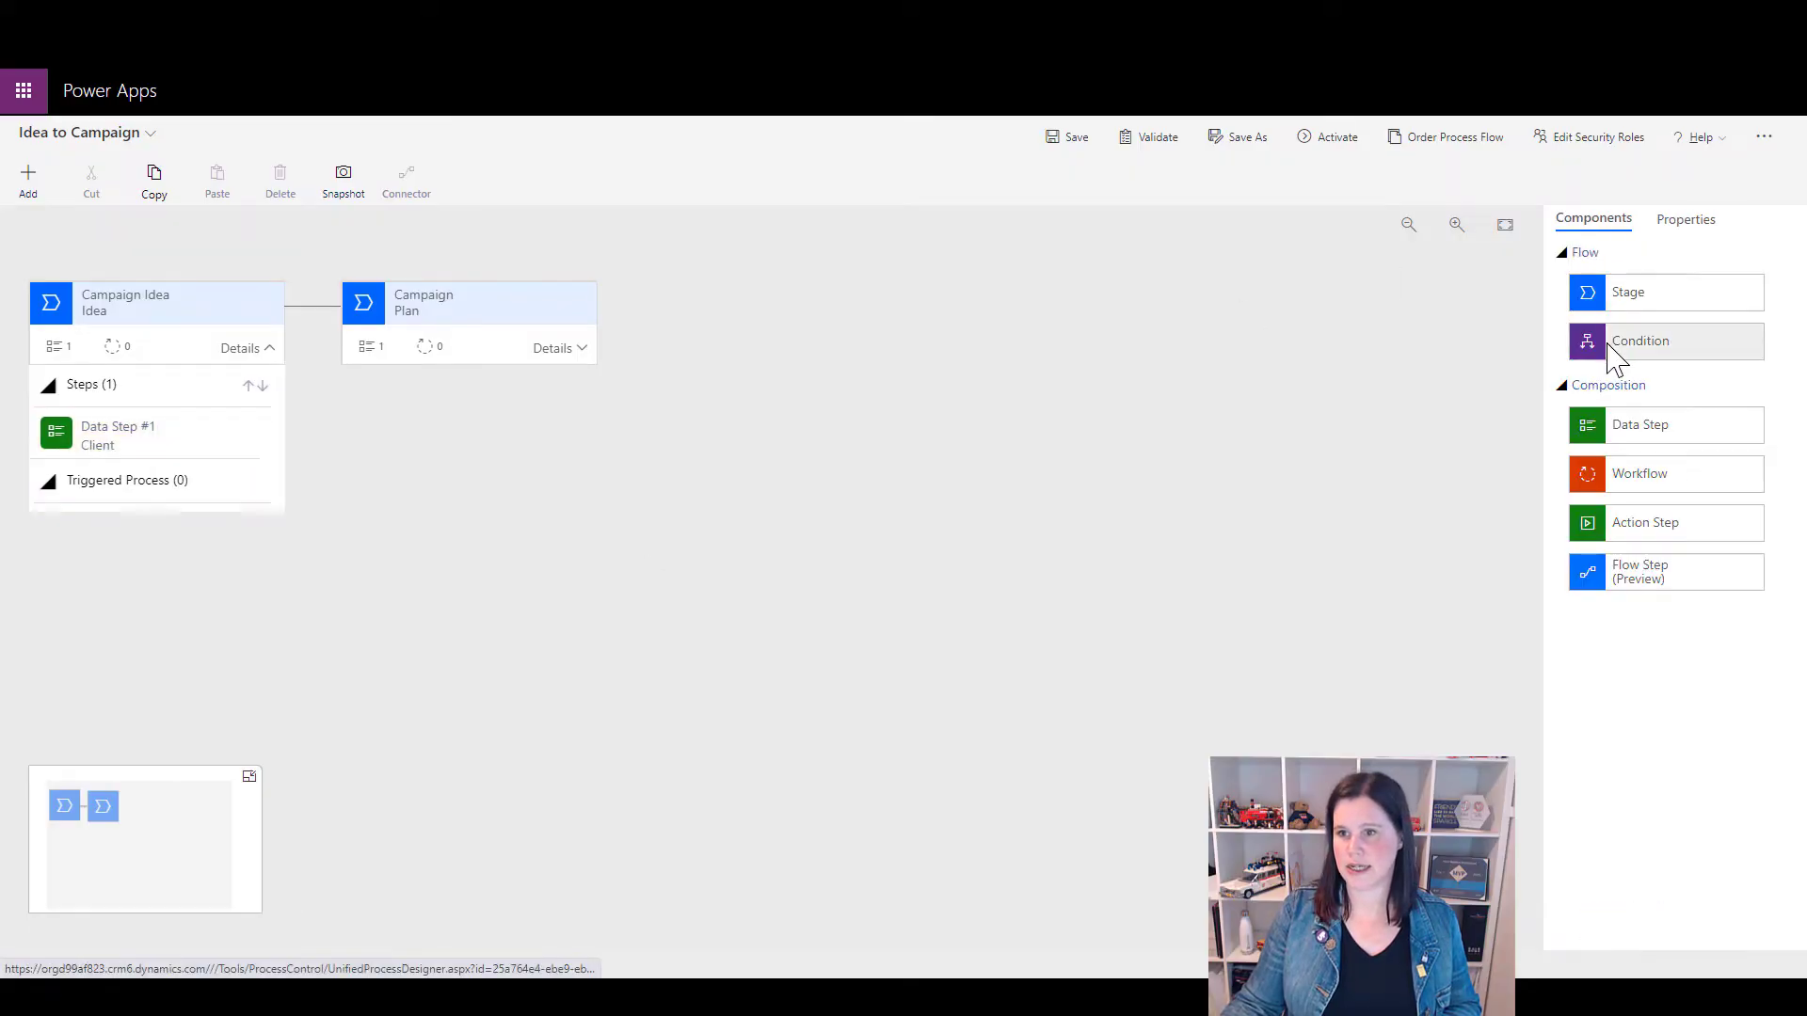
drag(1633, 431, 161, 466)
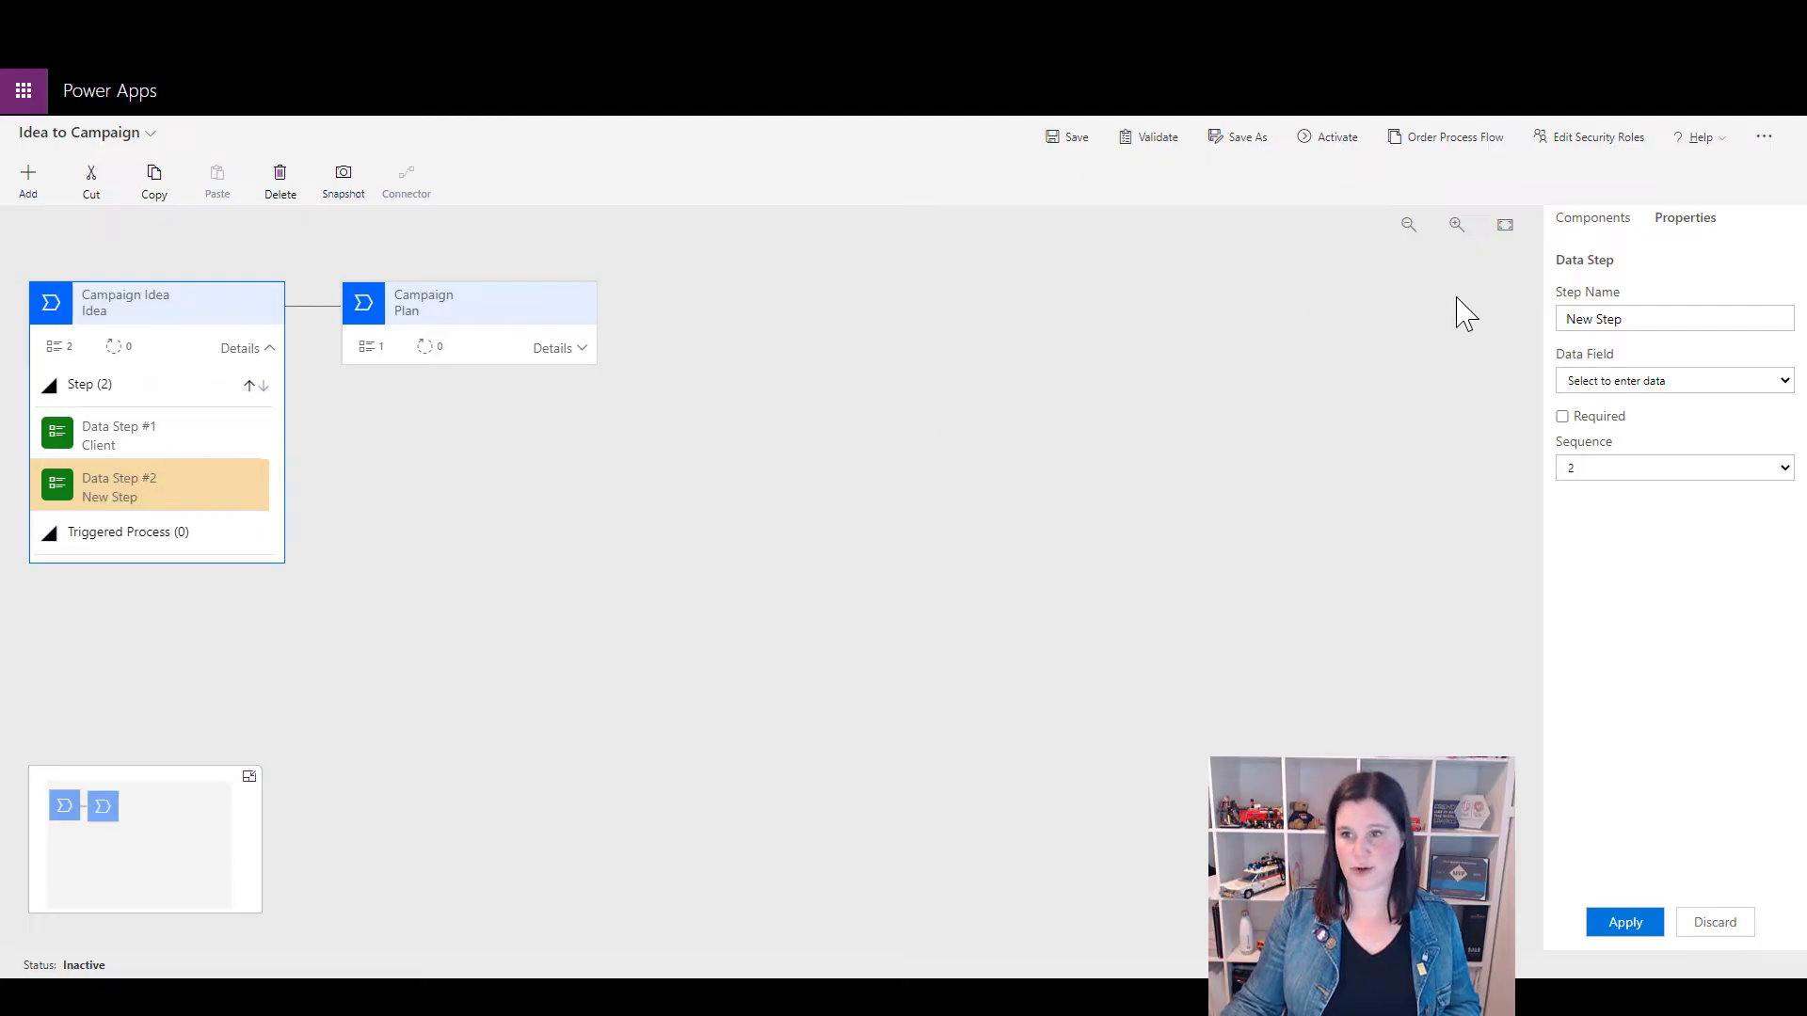
click(1637, 386)
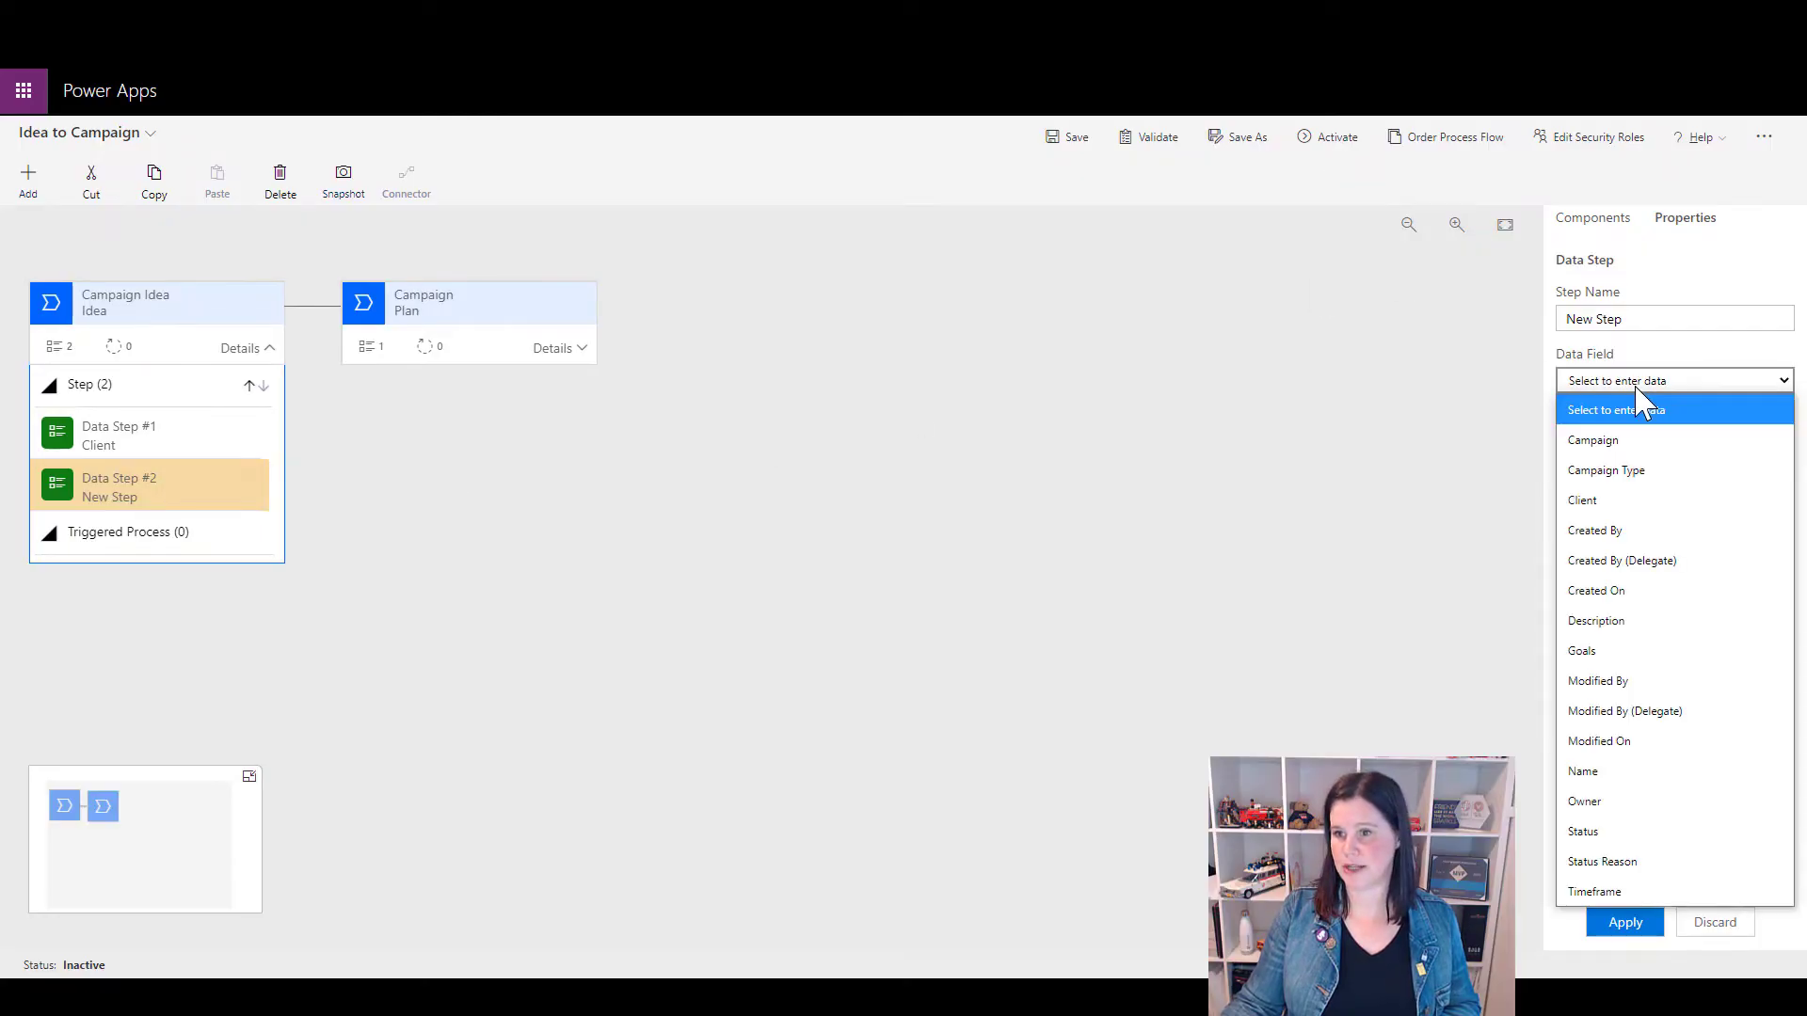
click(1638, 895)
click(1626, 924)
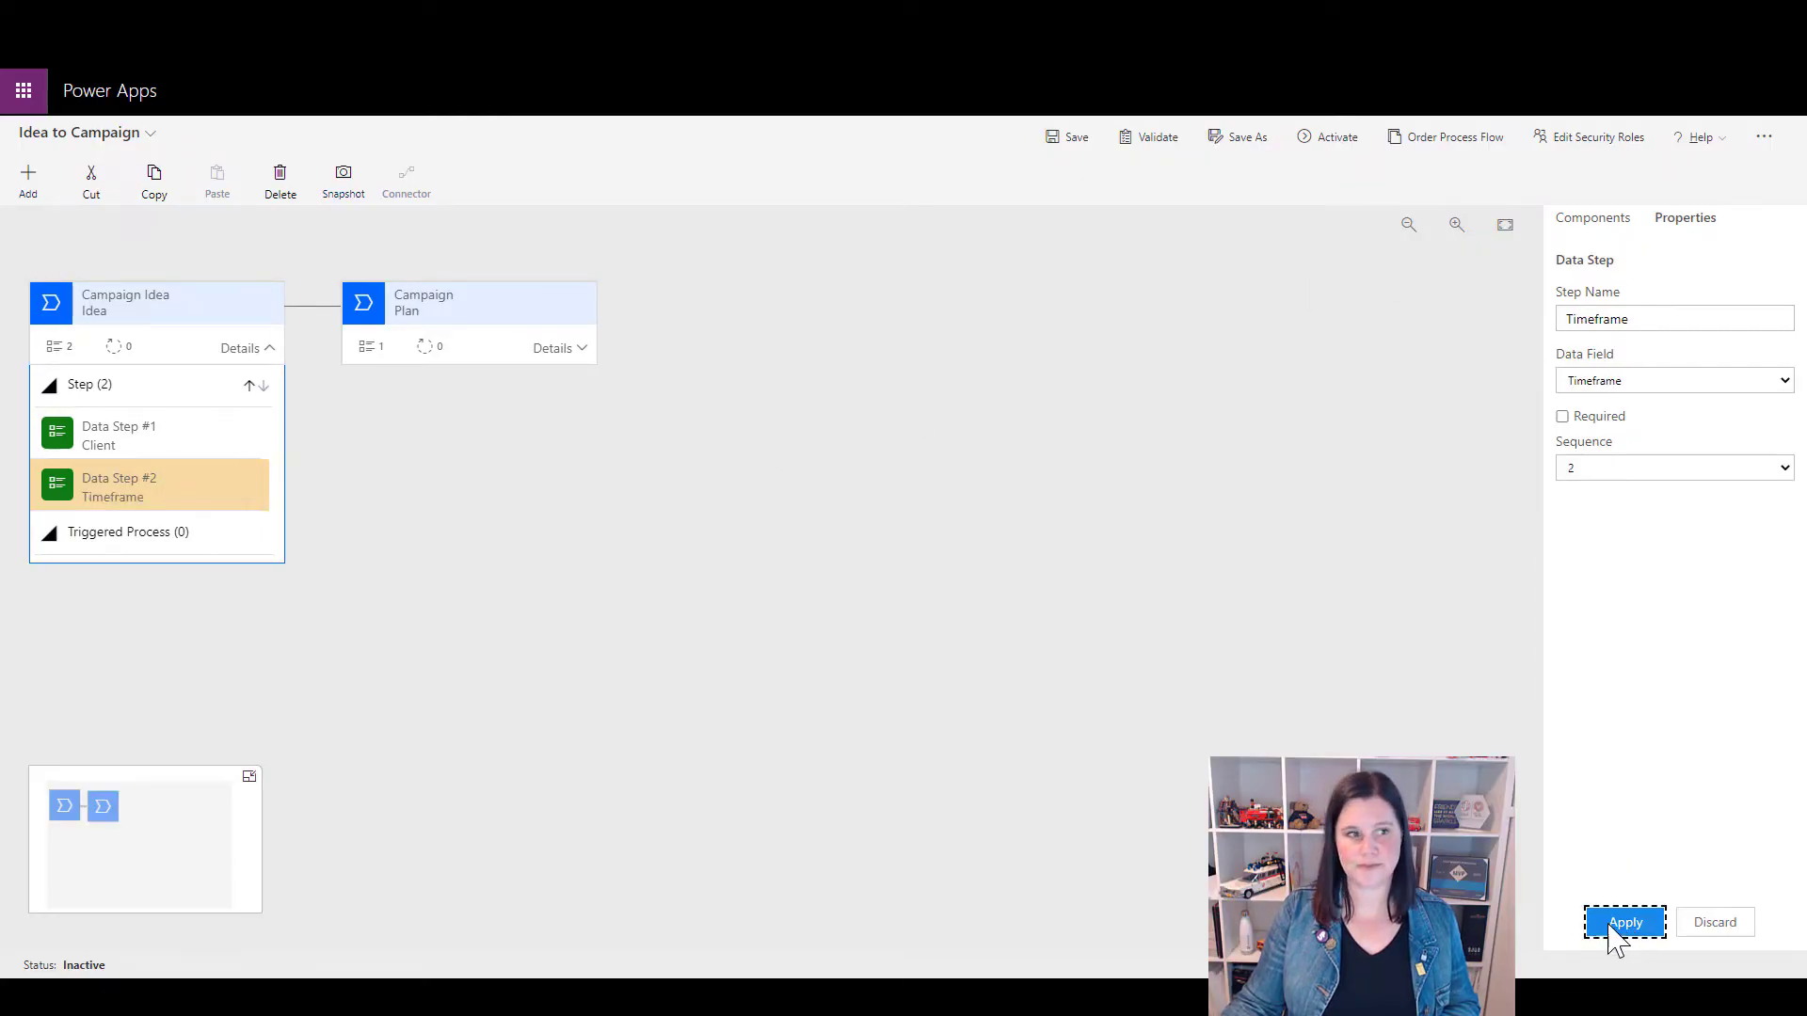
Add a third data step below Timeframe in the Idea stage for the Campaign Type field
click(1594, 220)
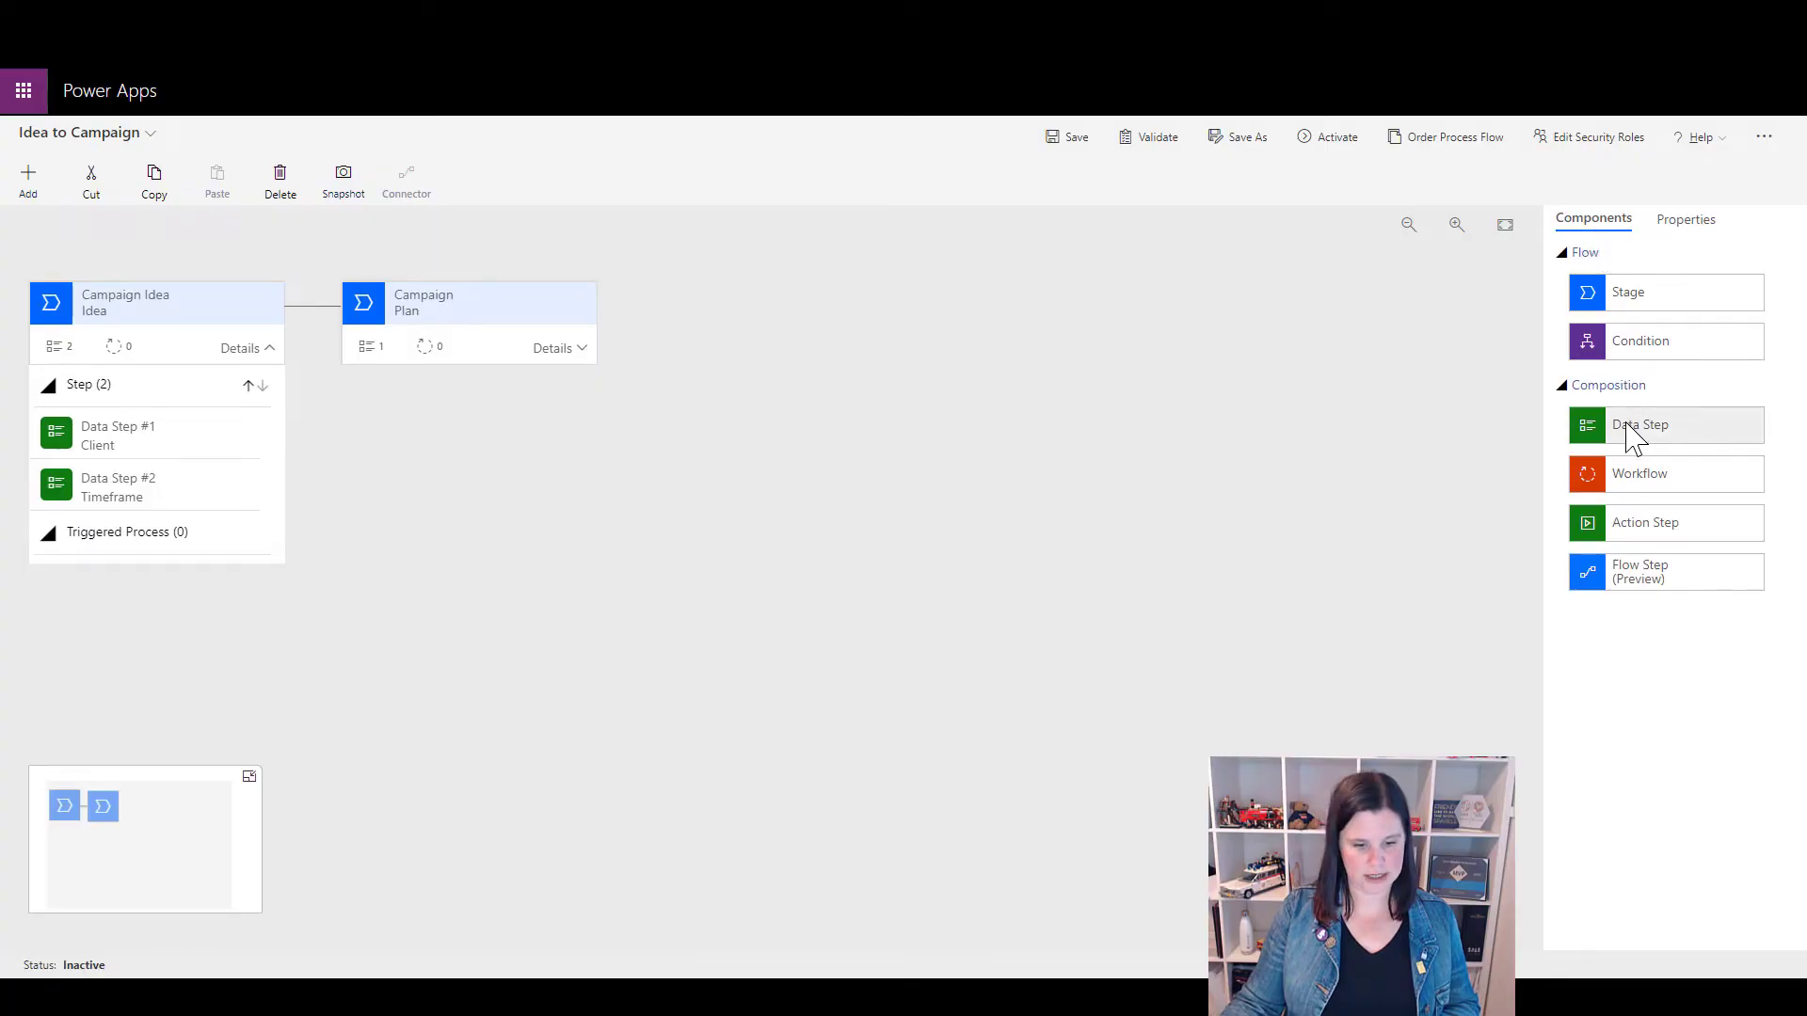
drag(1627, 426, 62, 527)
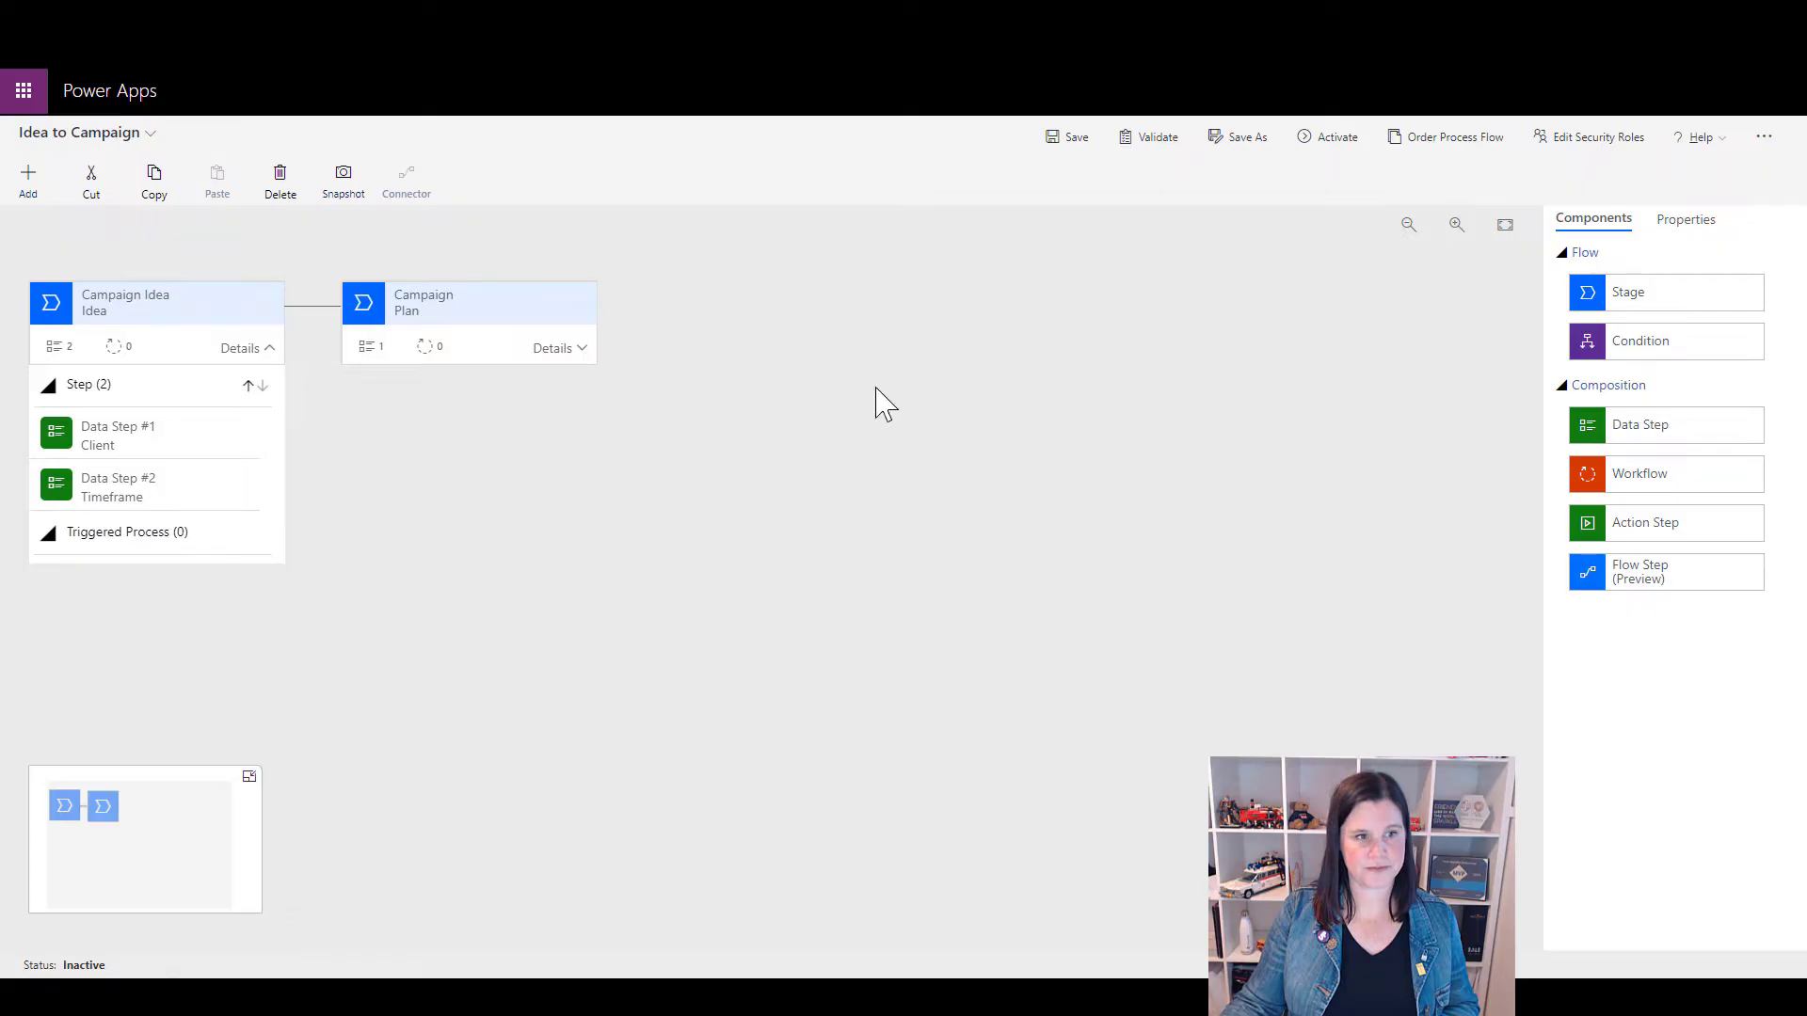
drag(1668, 428, 103, 516)
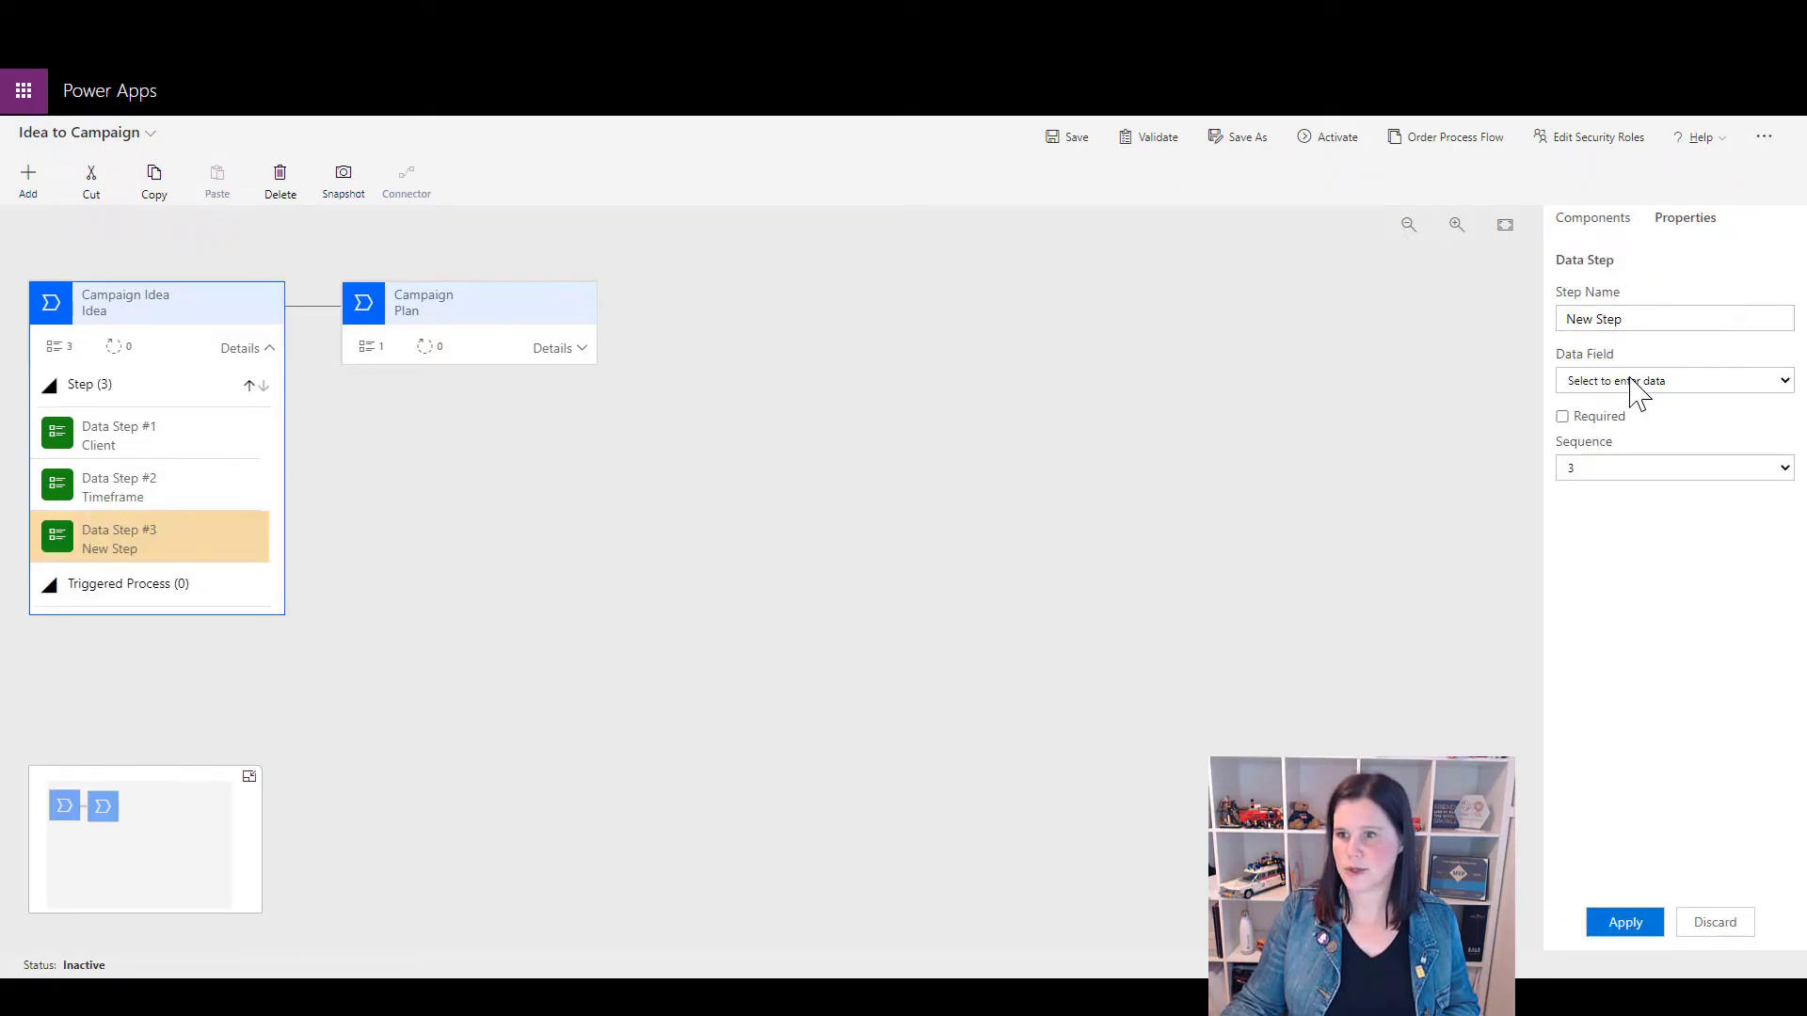
click(1636, 384)
click(1647, 470)
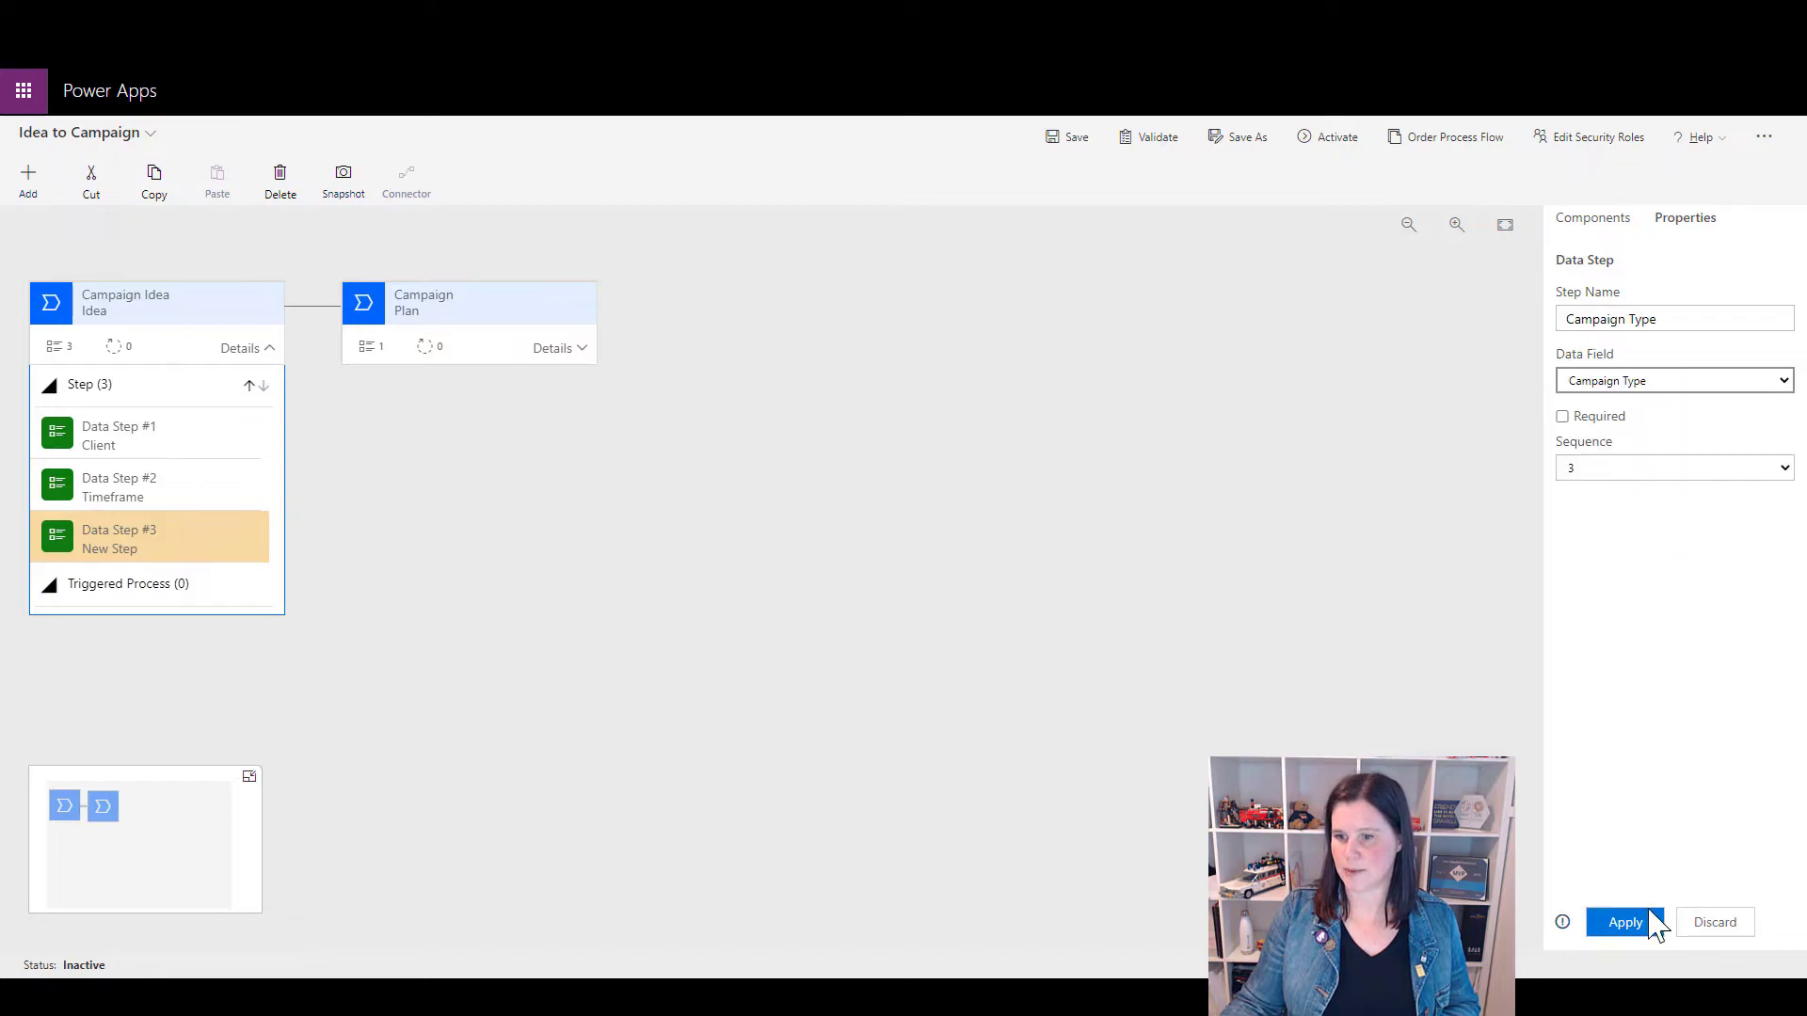
click(1642, 926)
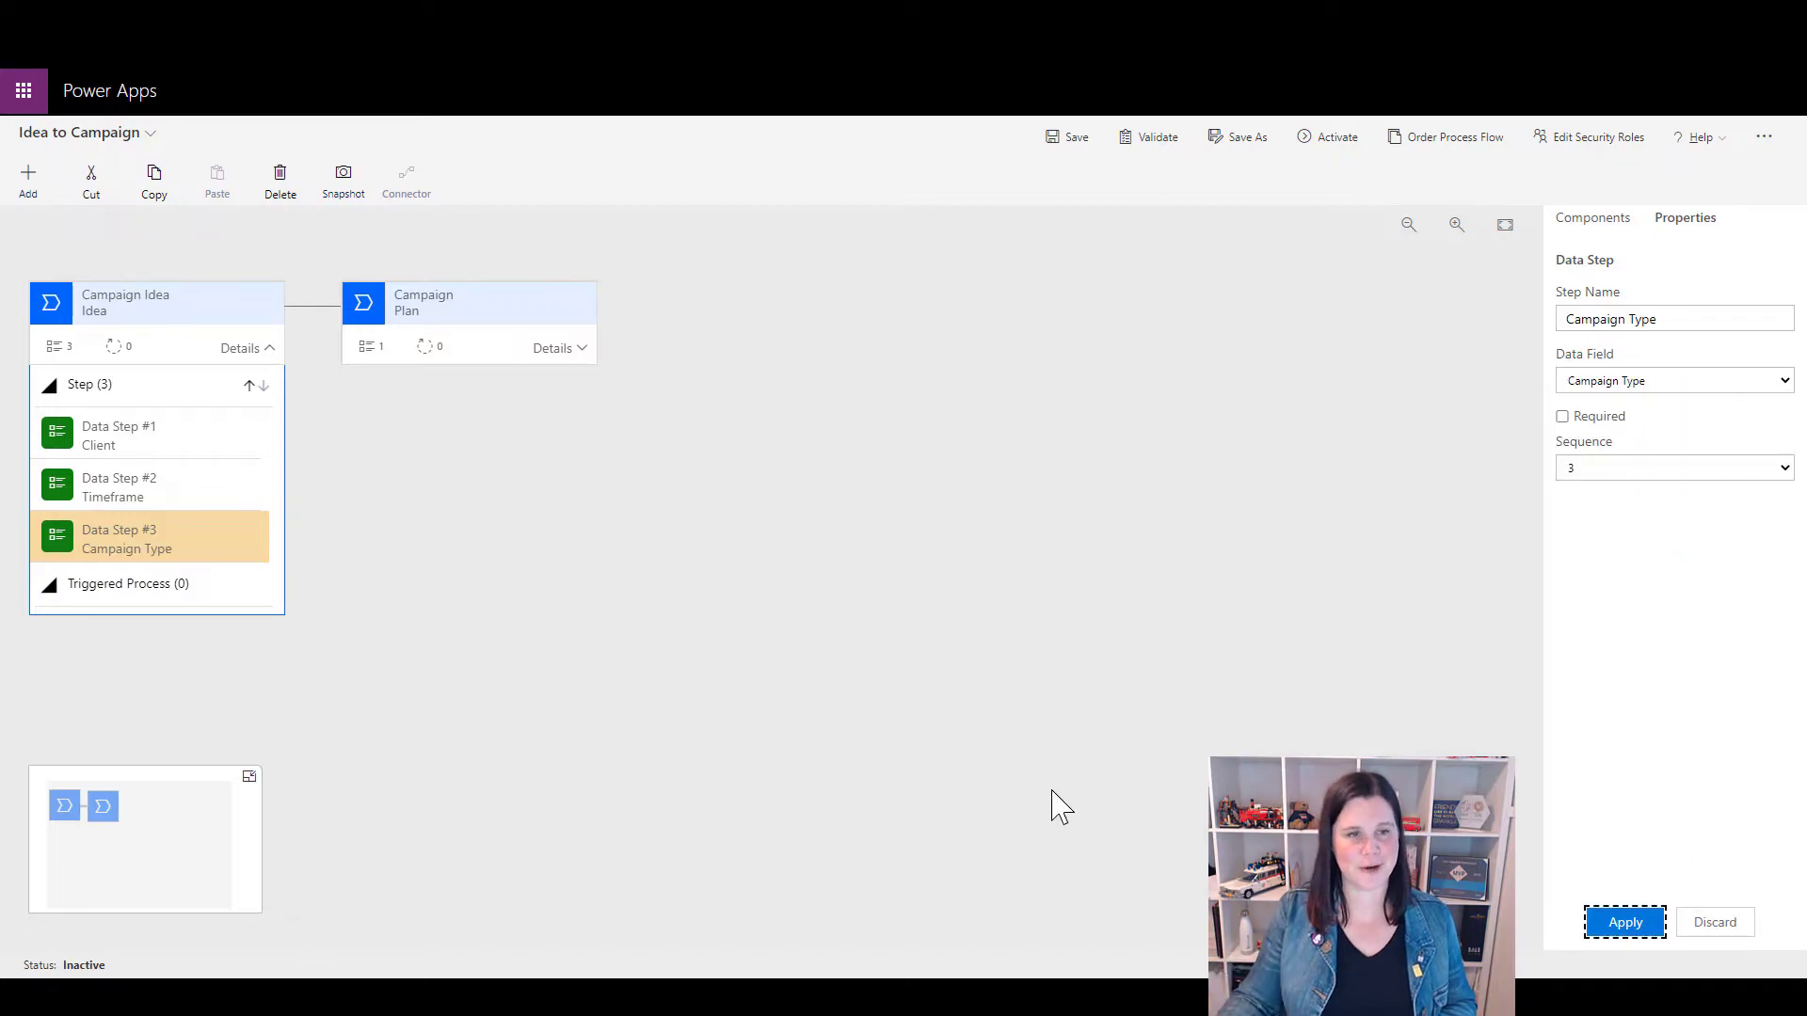
Set the Plan stage's existing data step to the Campaign Manager field and apply it
click(550, 349)
click(419, 441)
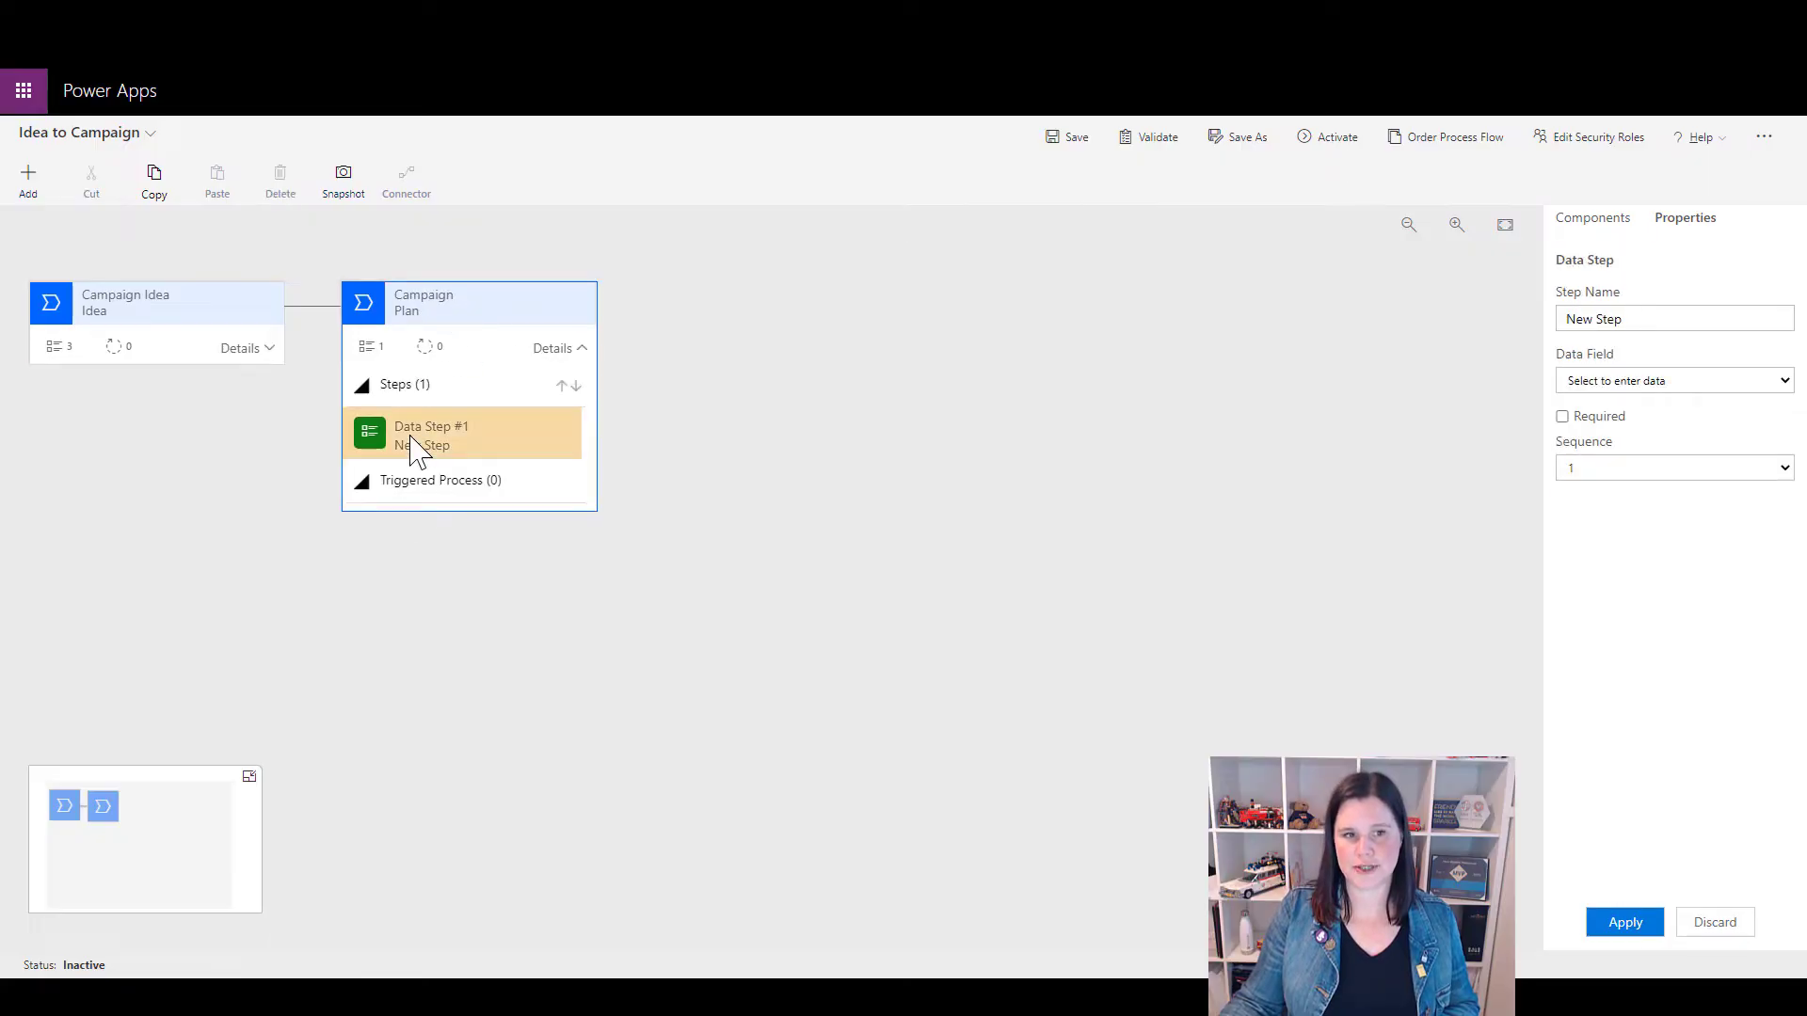
click(1656, 381)
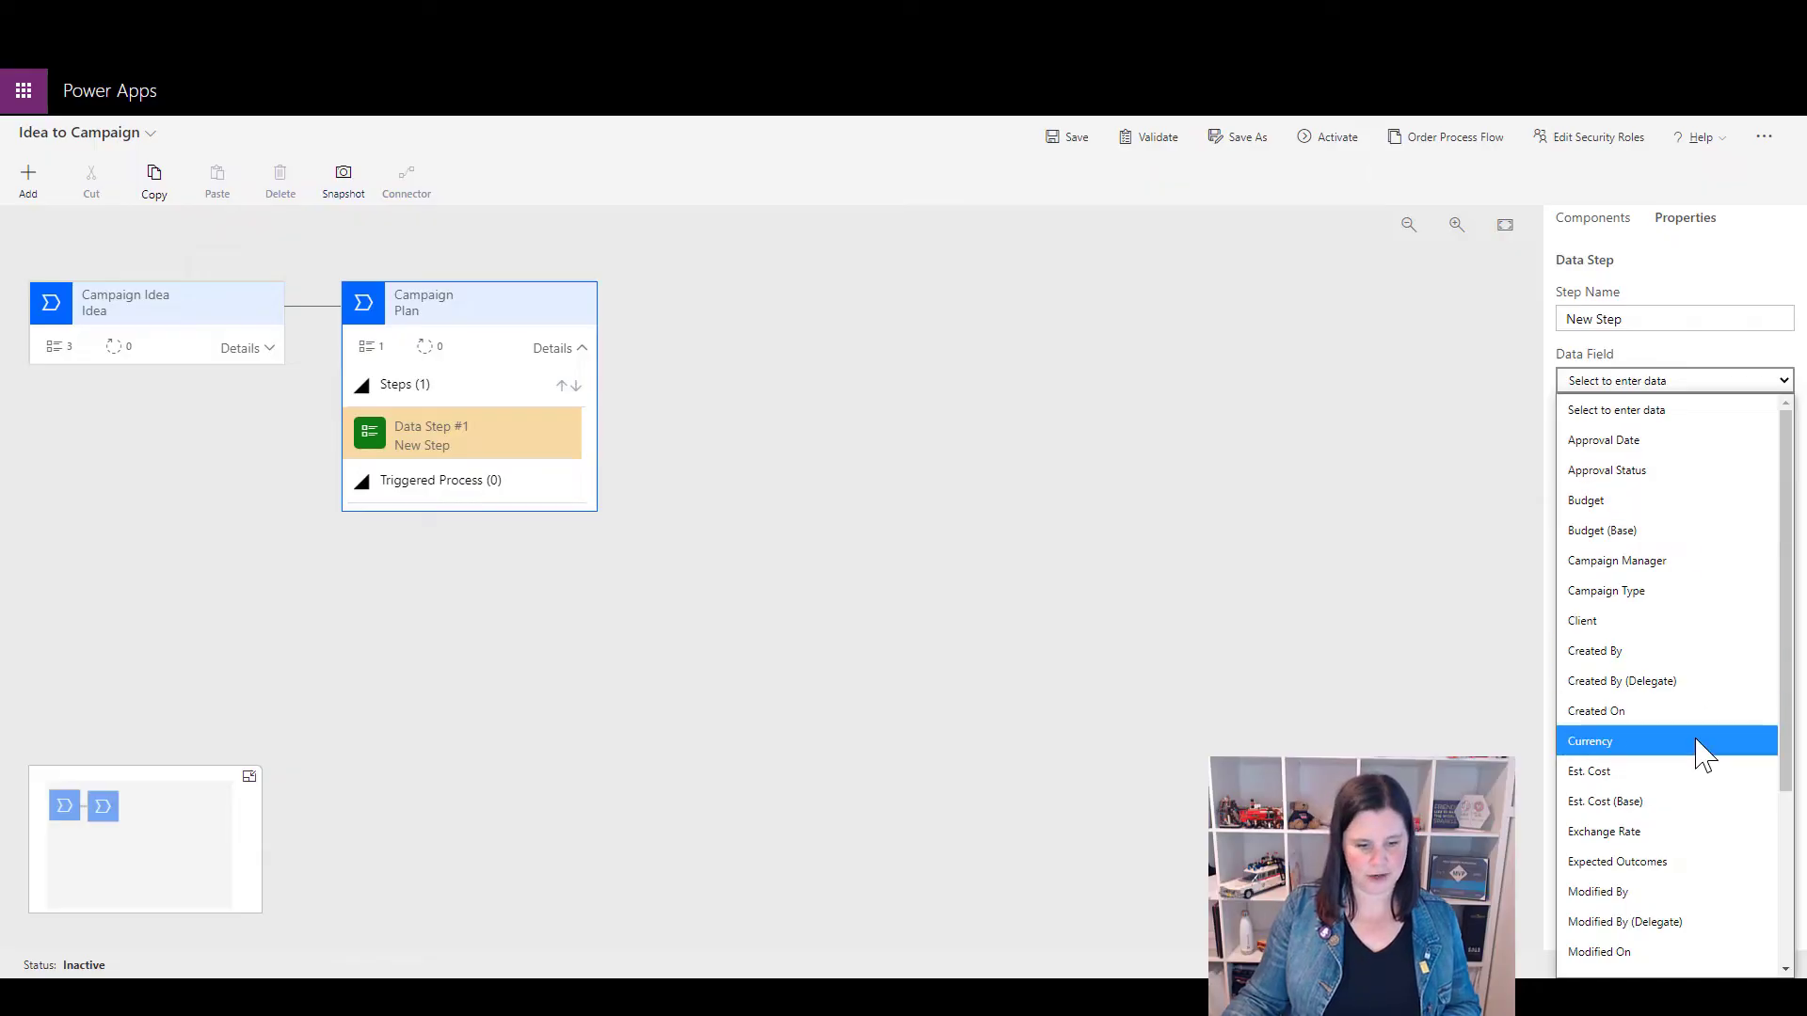
scroll(1698, 751, down, 3)
scroll(1694, 753, up, 3)
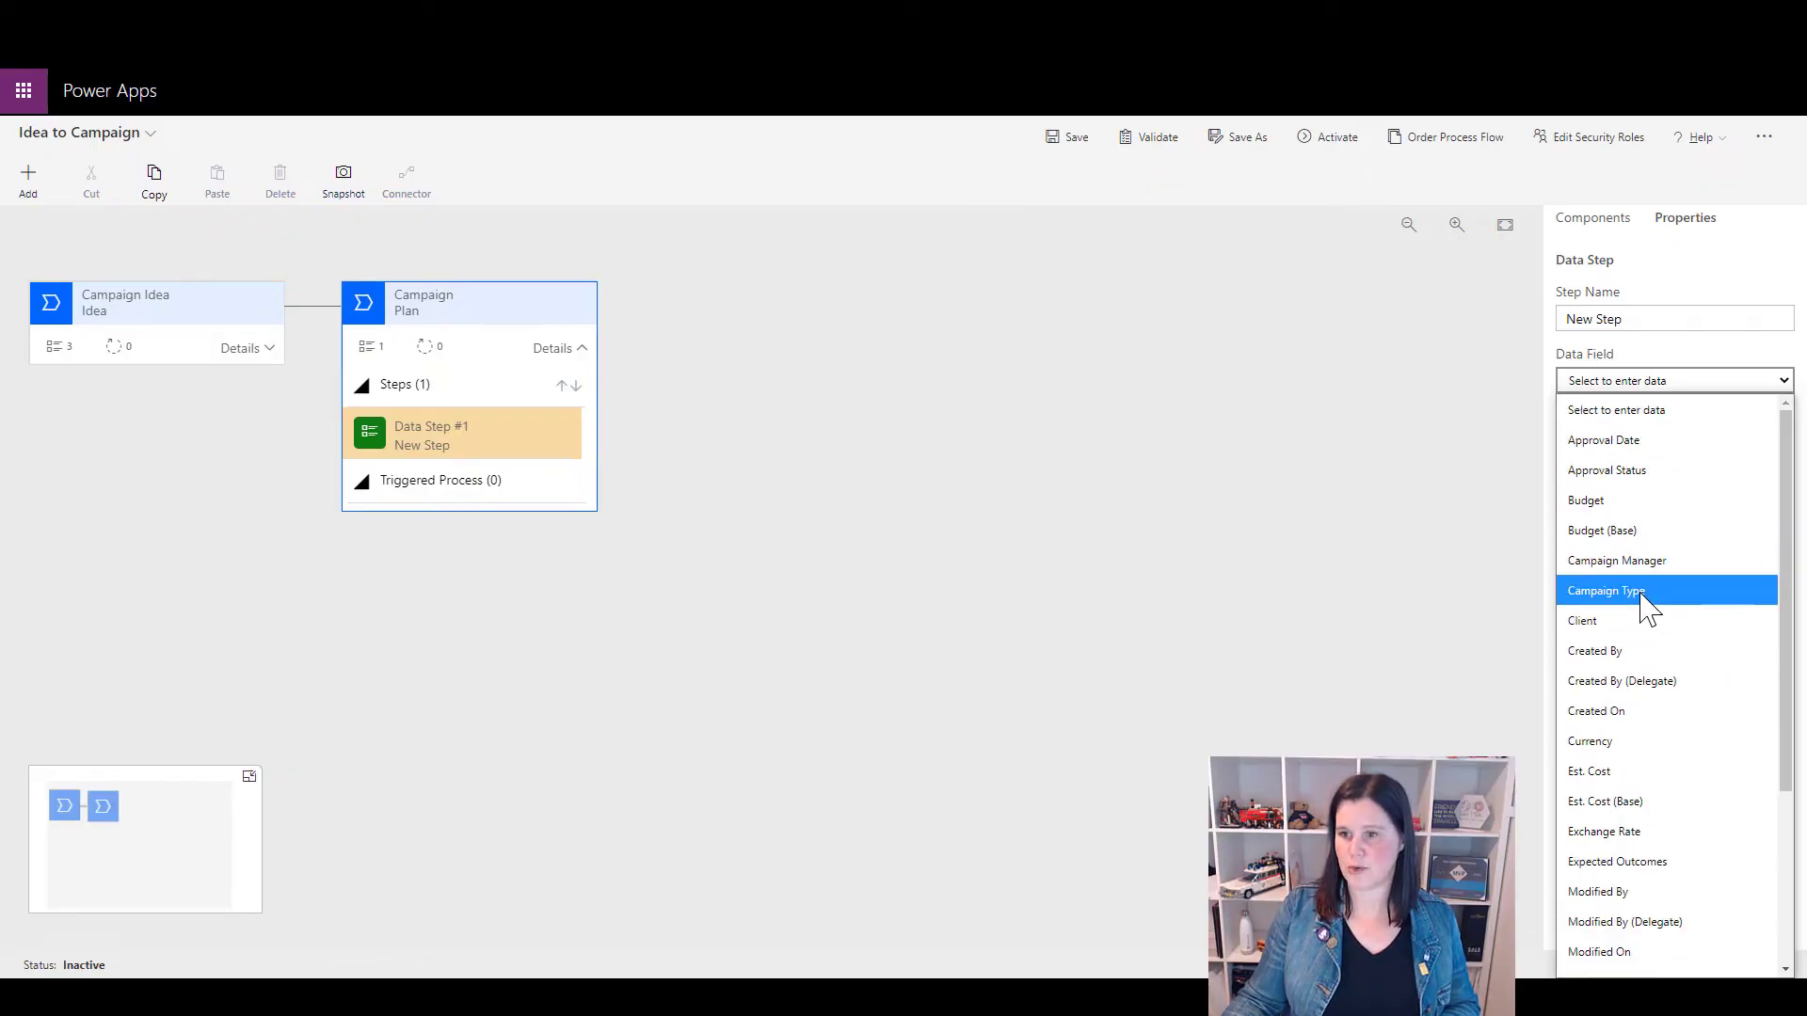
click(1647, 562)
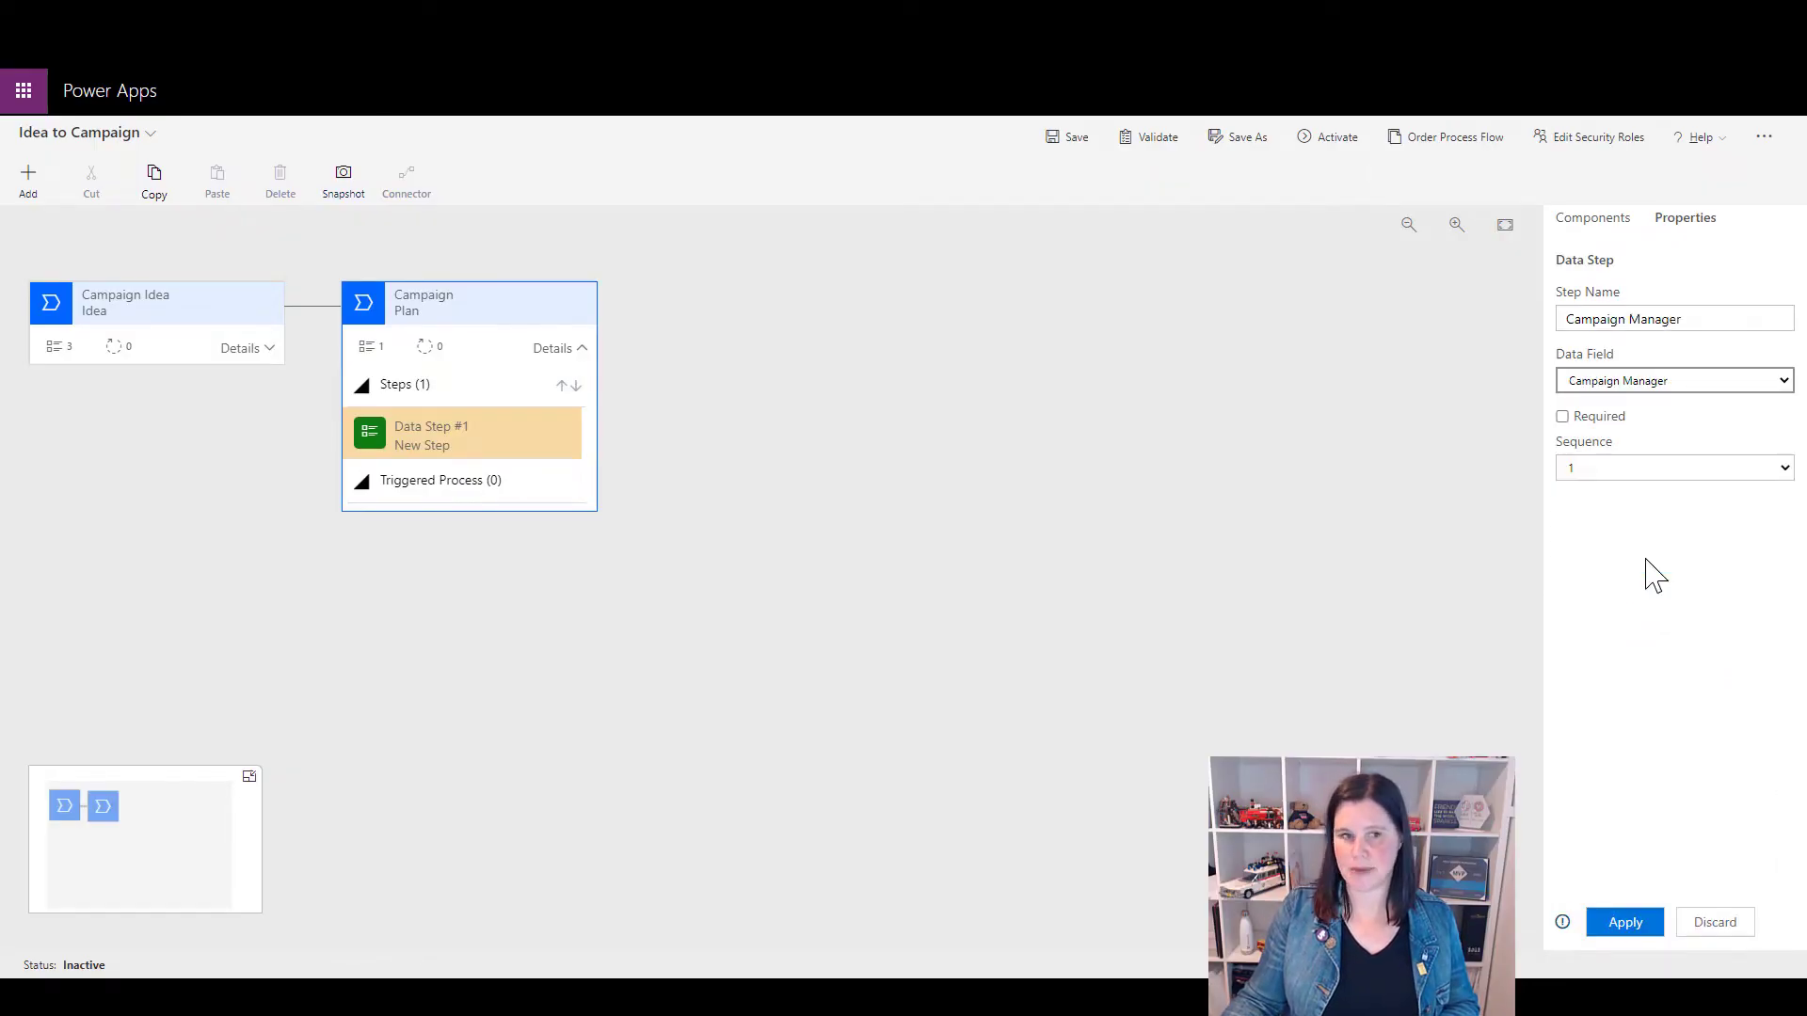
click(1628, 927)
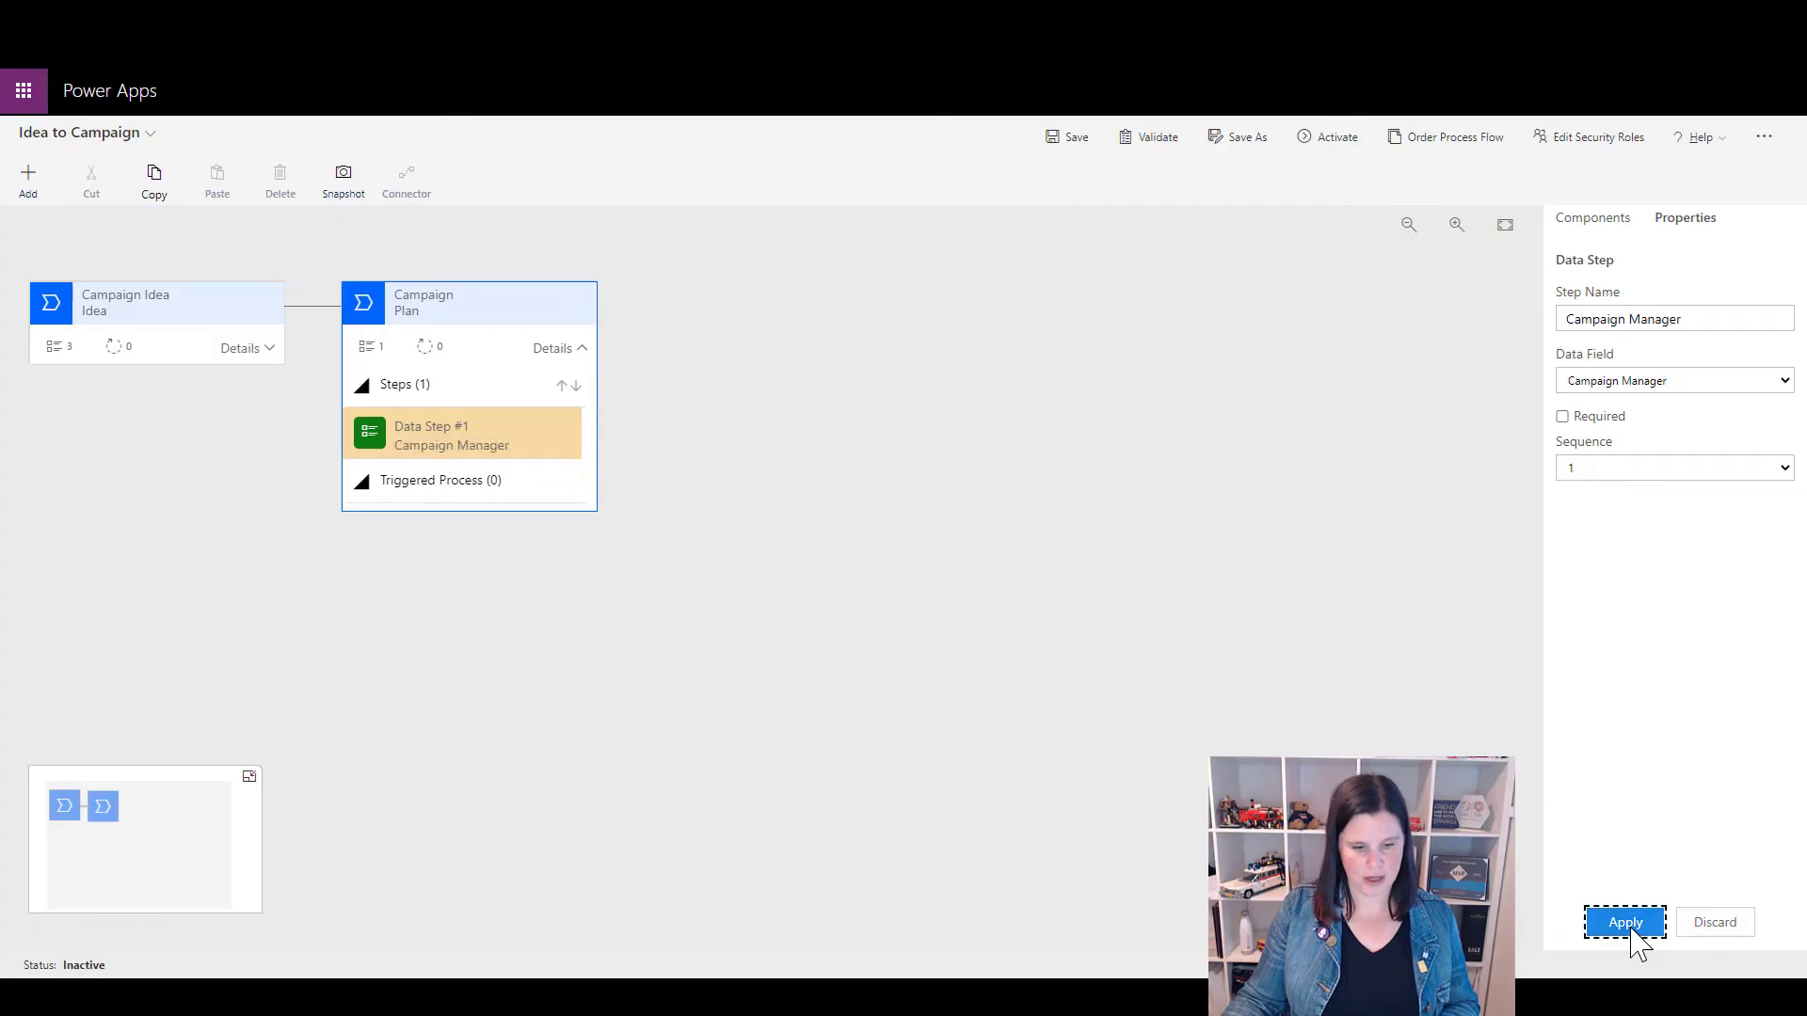
Add a second data step to the Plan stage for the Budget field
click(1568, 221)
drag(1640, 428, 450, 470)
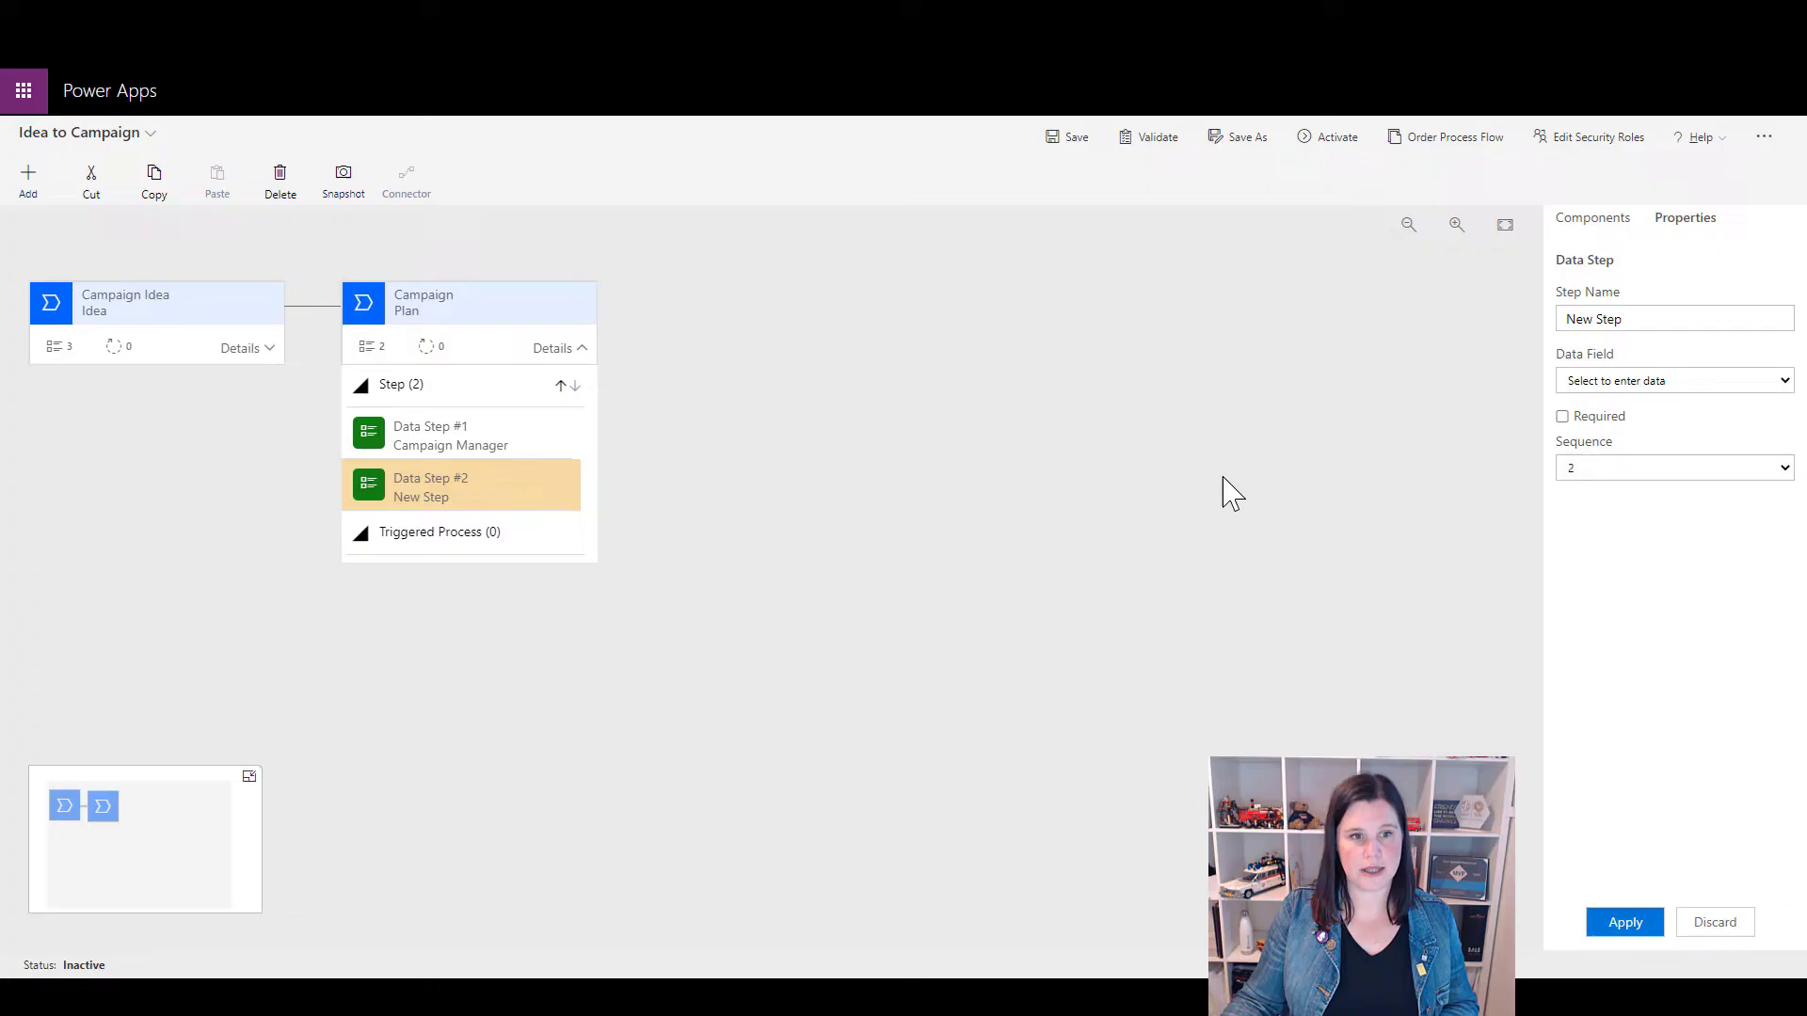
click(1616, 380)
click(1601, 504)
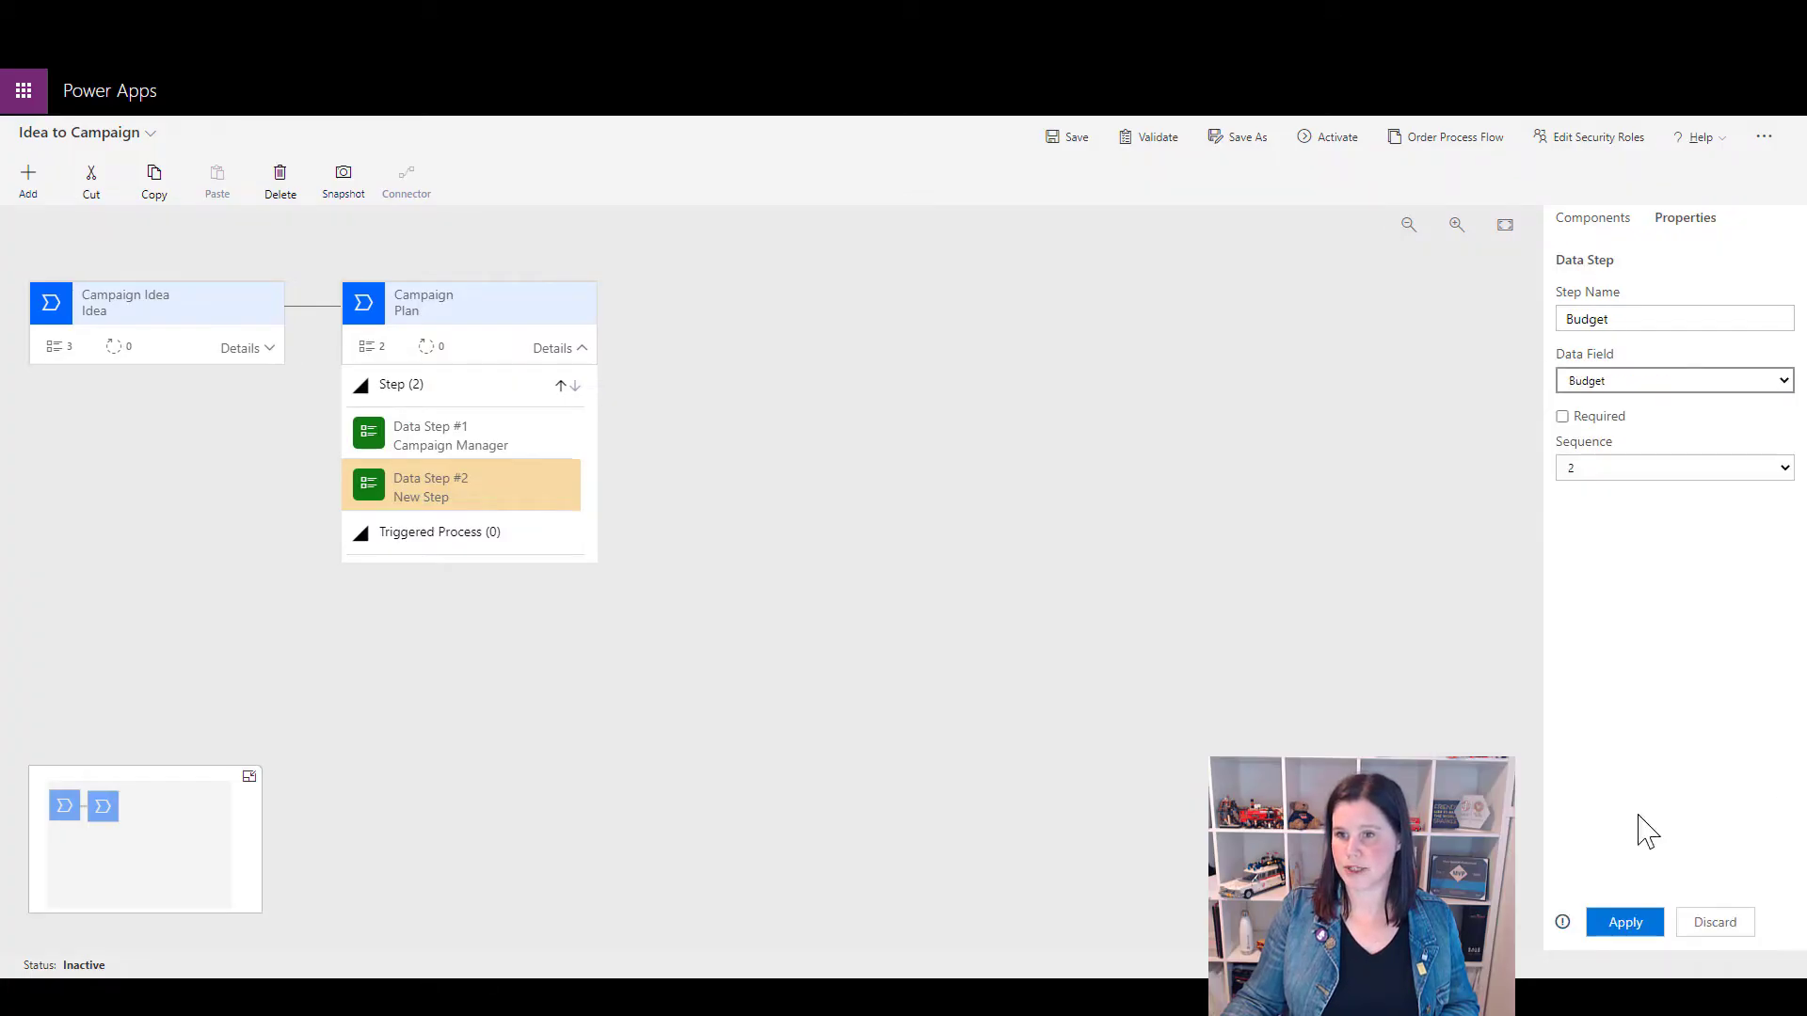
click(1626, 924)
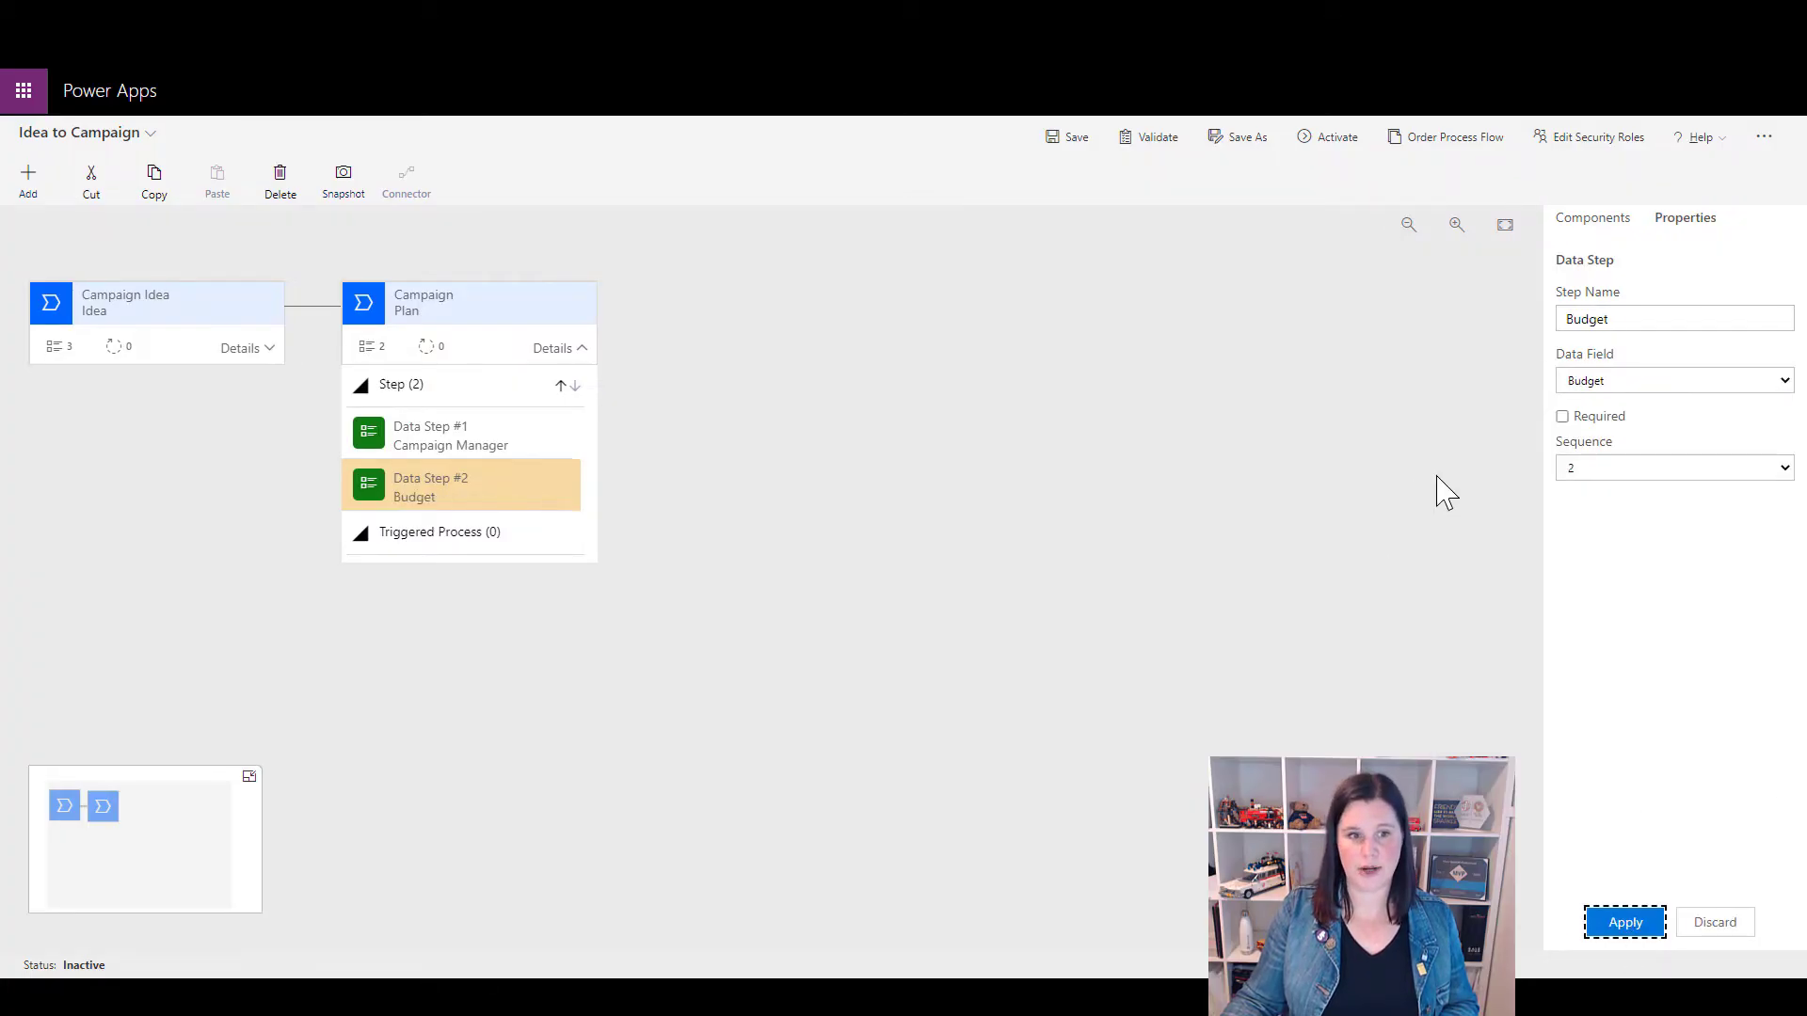
Add a third data step to the Plan stage for the Est. Cost field
click(1589, 222)
drag(1637, 433, 424, 524)
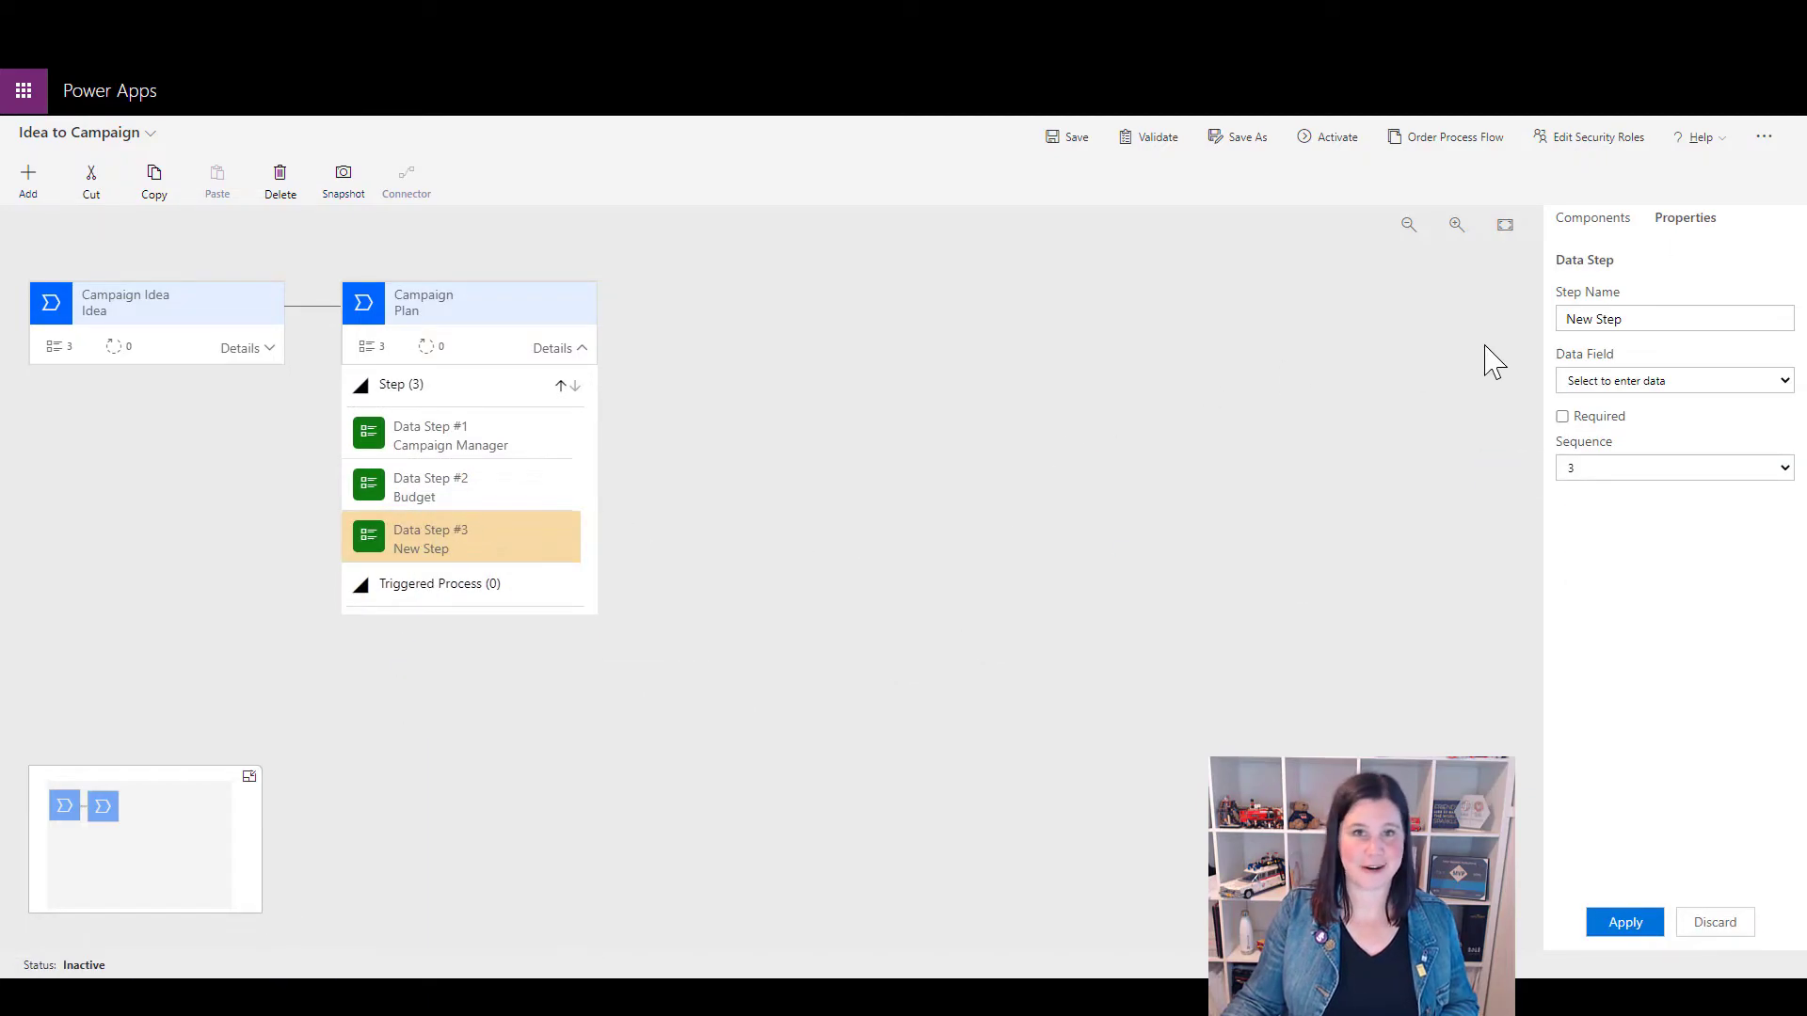
click(1629, 385)
click(1646, 767)
click(1647, 930)
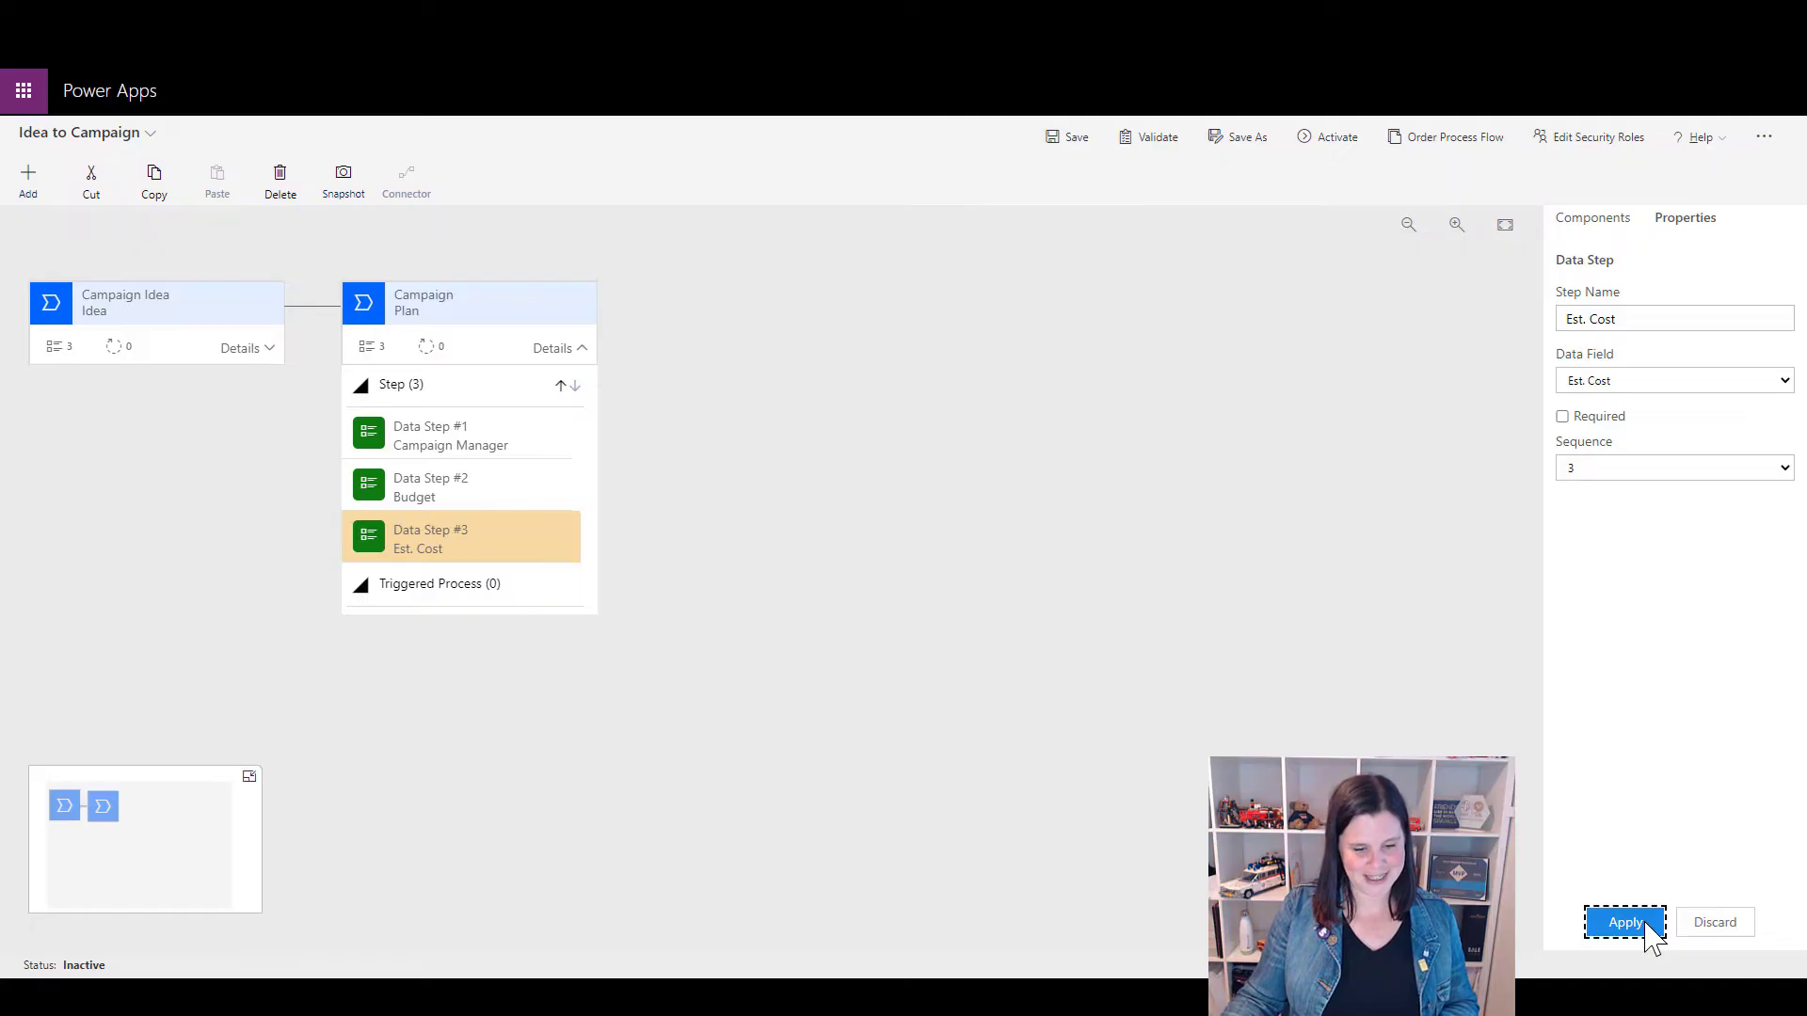
Add a third stage after Plan on the Campaign entity and name it Review
click(1592, 218)
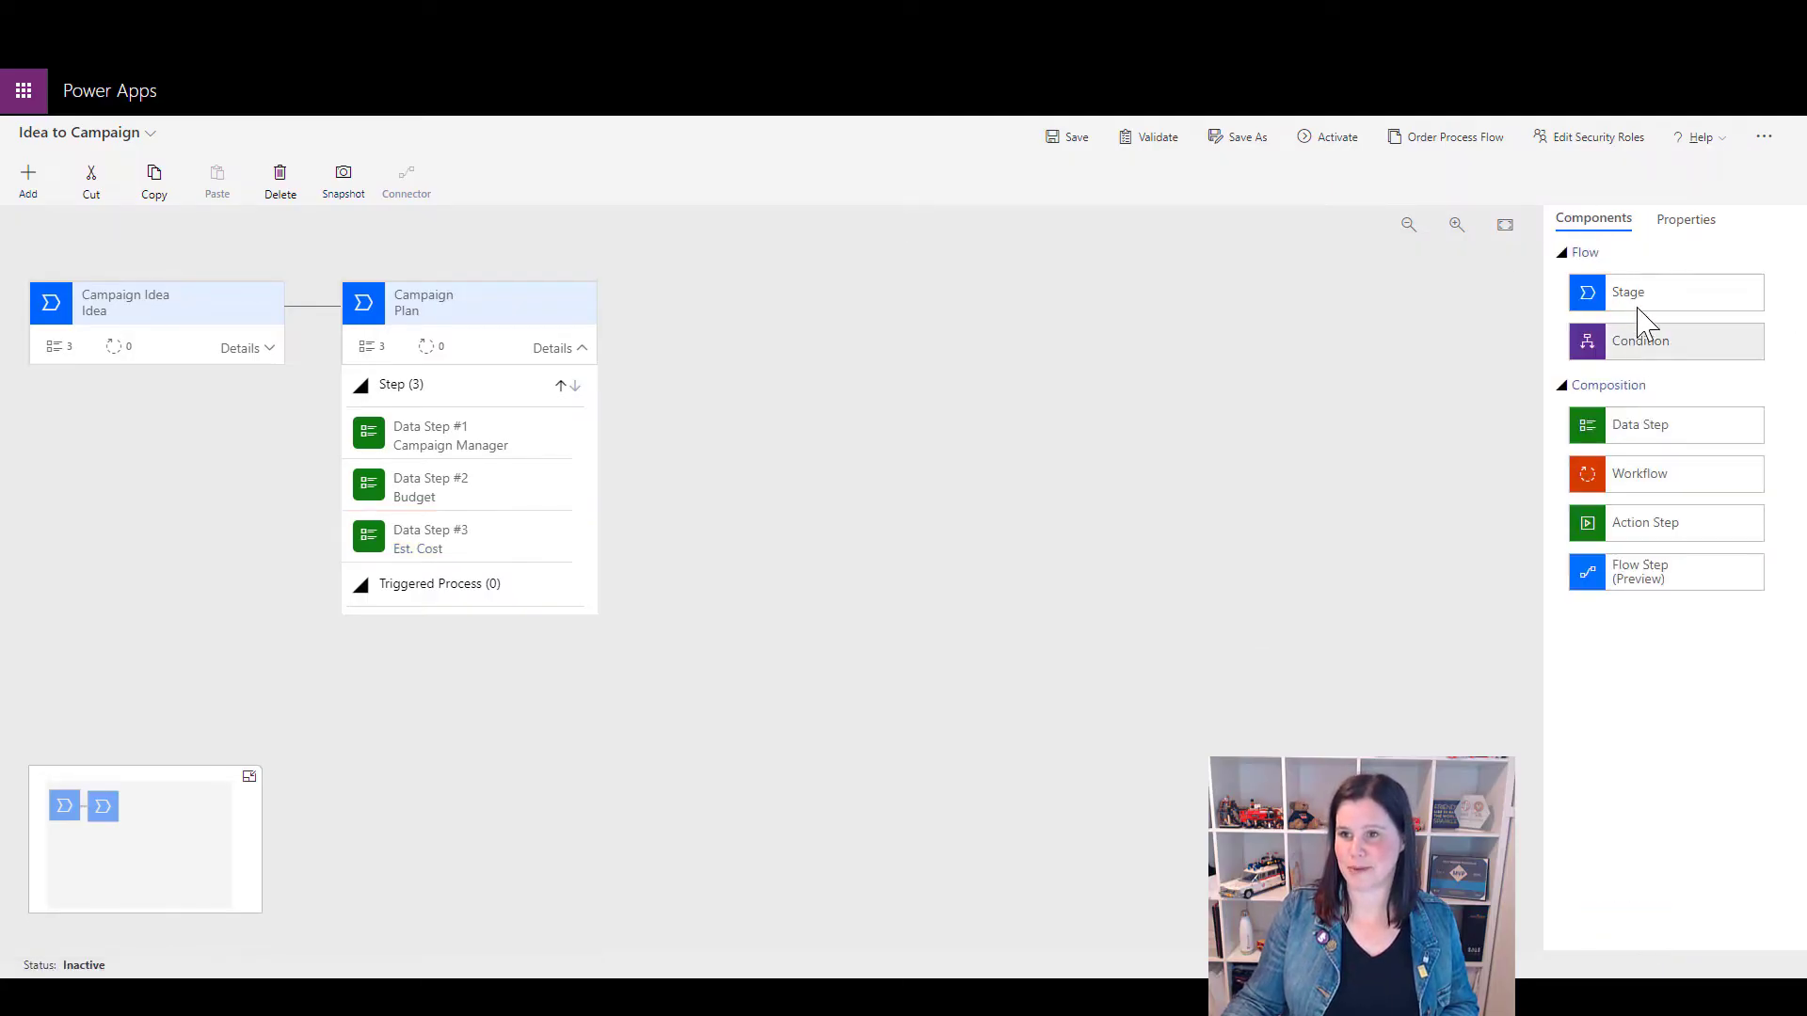
drag(1641, 302, 638, 350)
drag(1685, 320, 1439, 254)
text(Review)
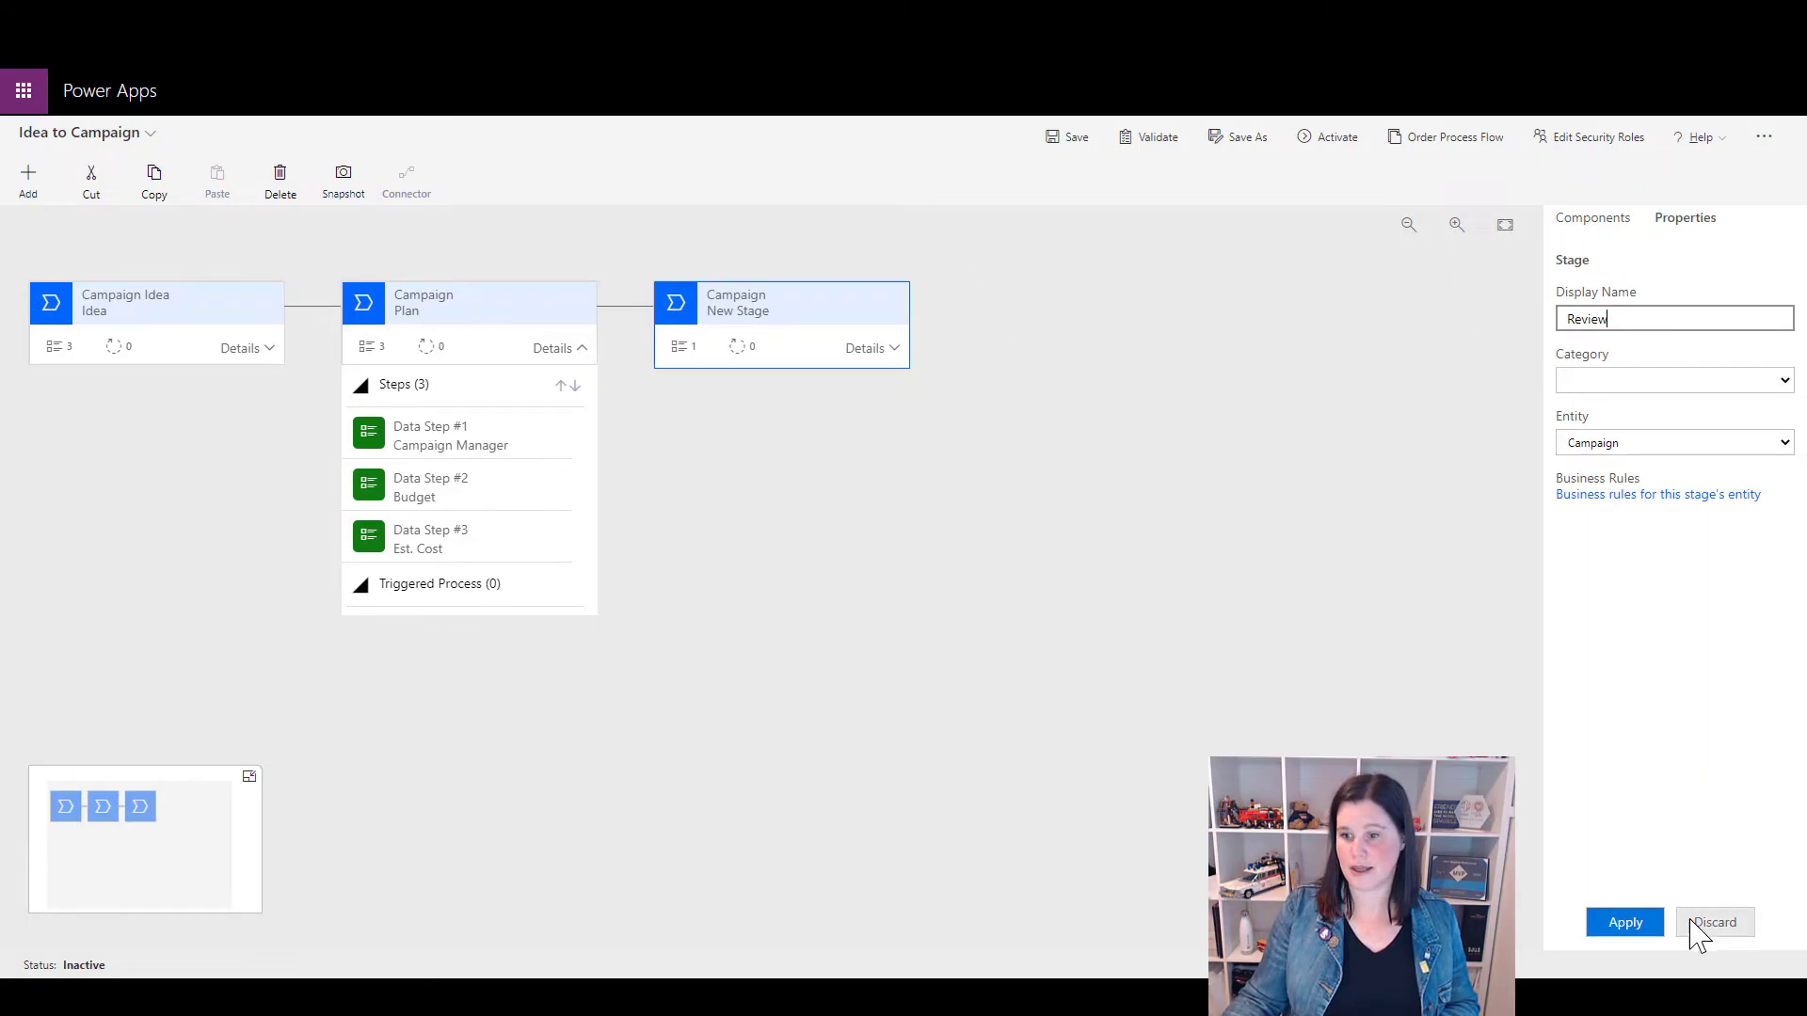
click(1628, 924)
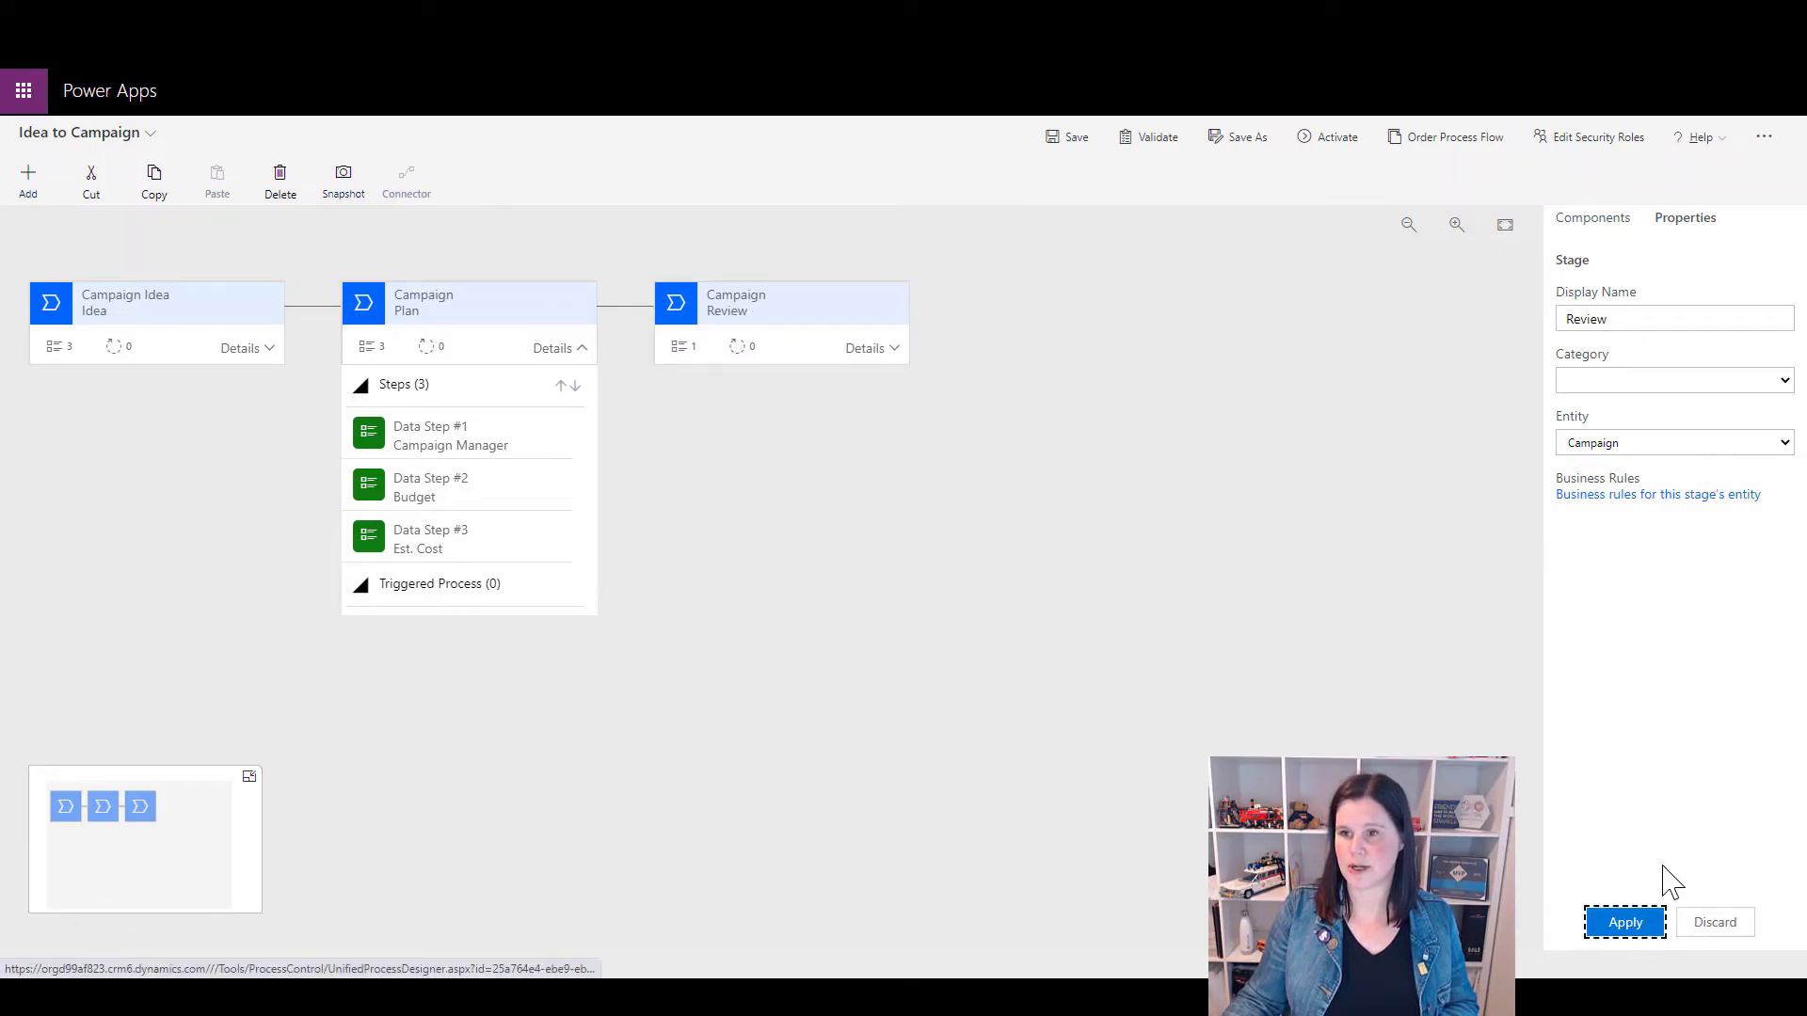
Add a fourth stage after Review on the Campaign entity, name it Publish and apply it
click(1584, 226)
drag(1634, 301, 944, 339)
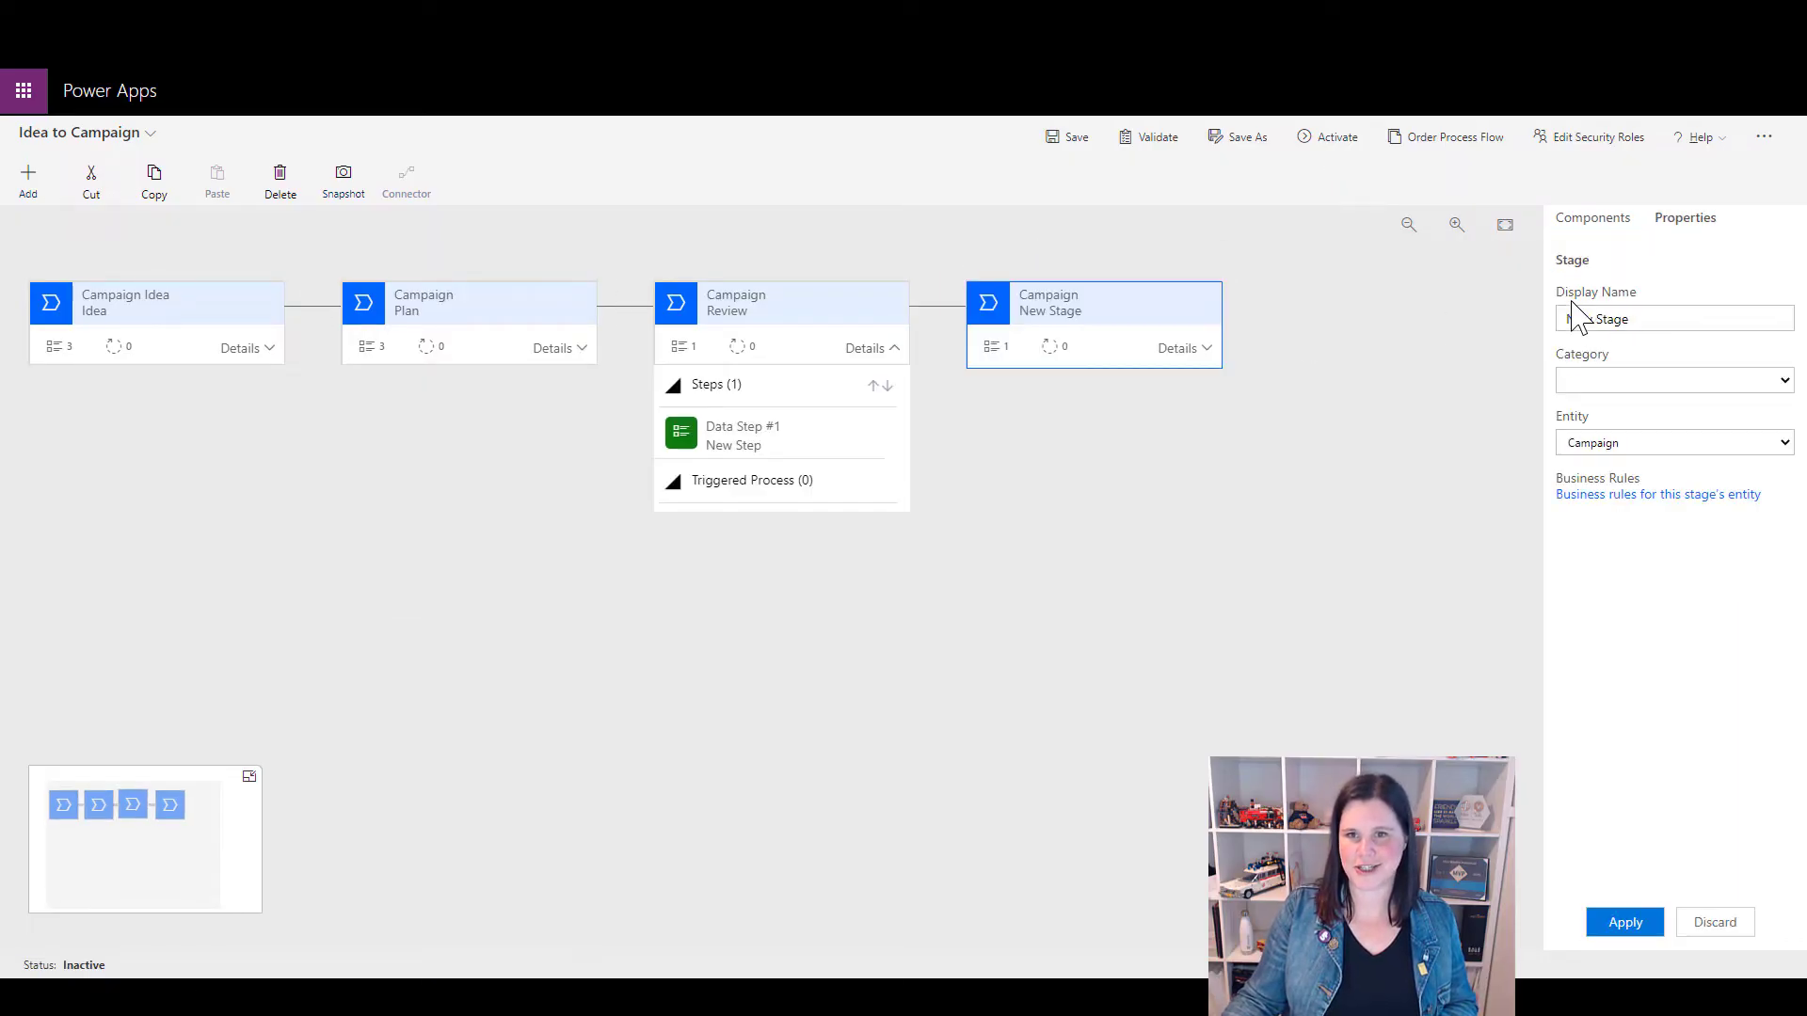
drag(1666, 331, 1516, 294)
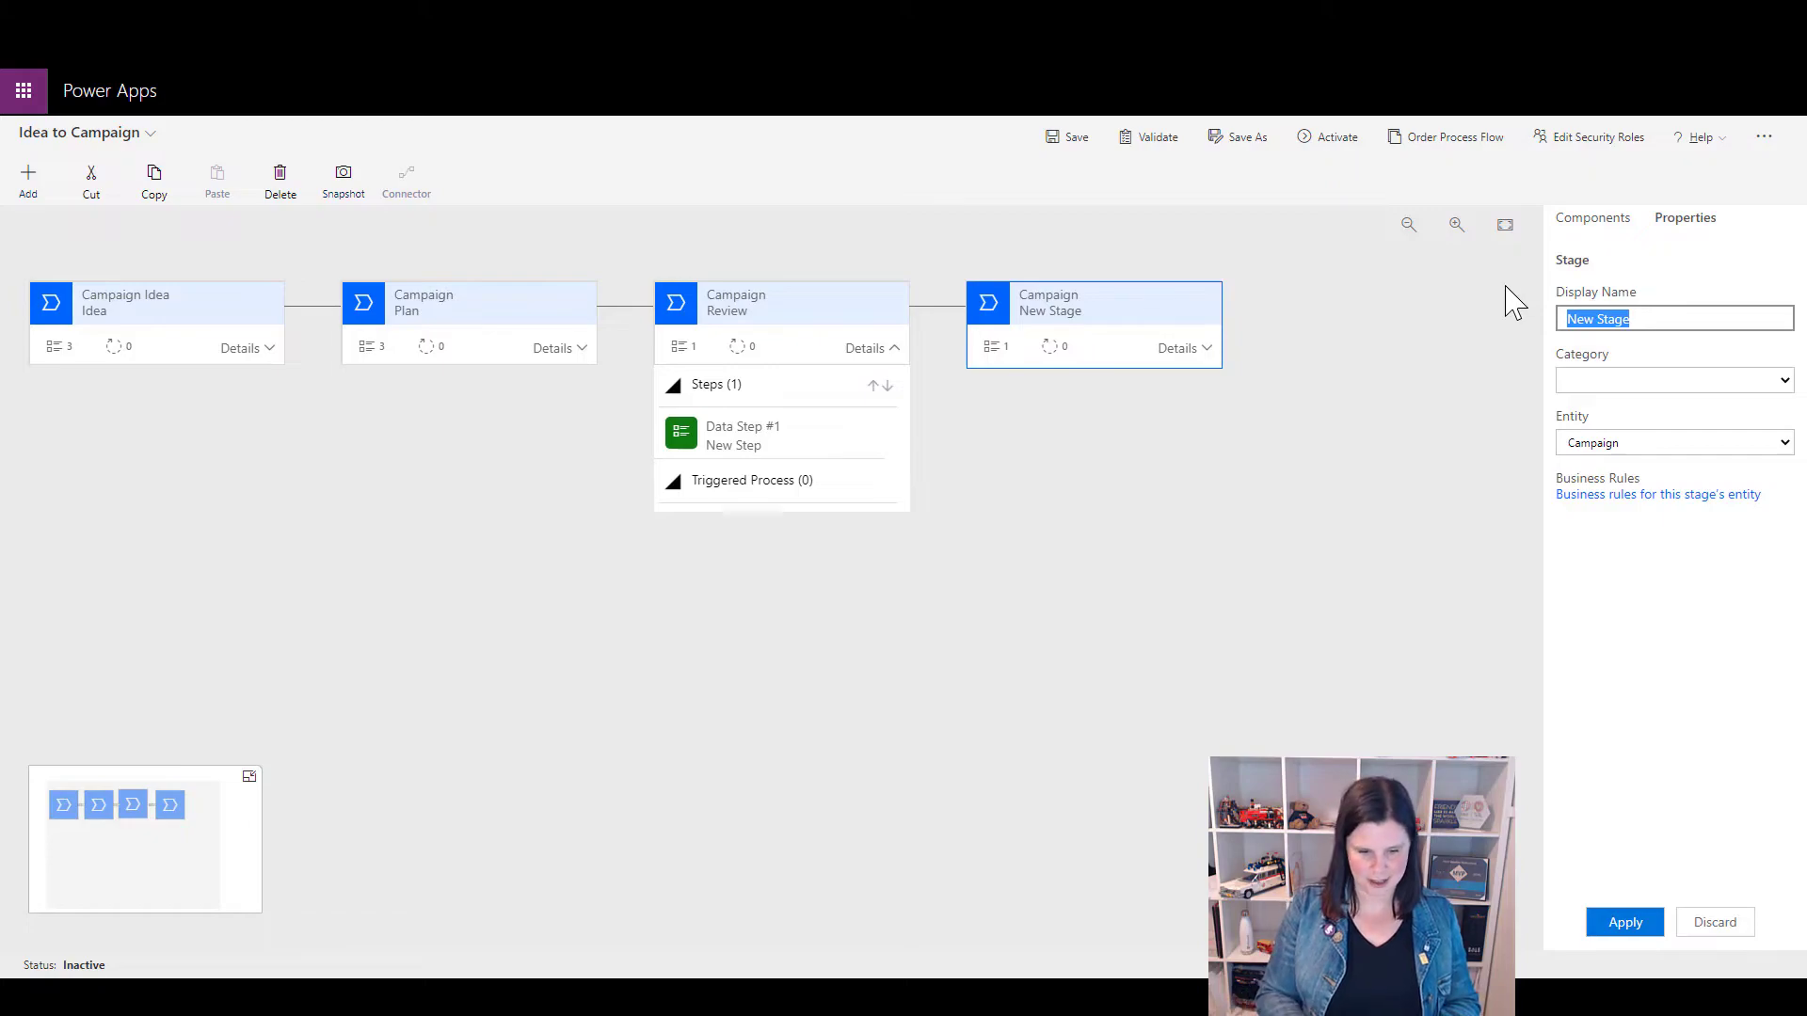
text(Publish)
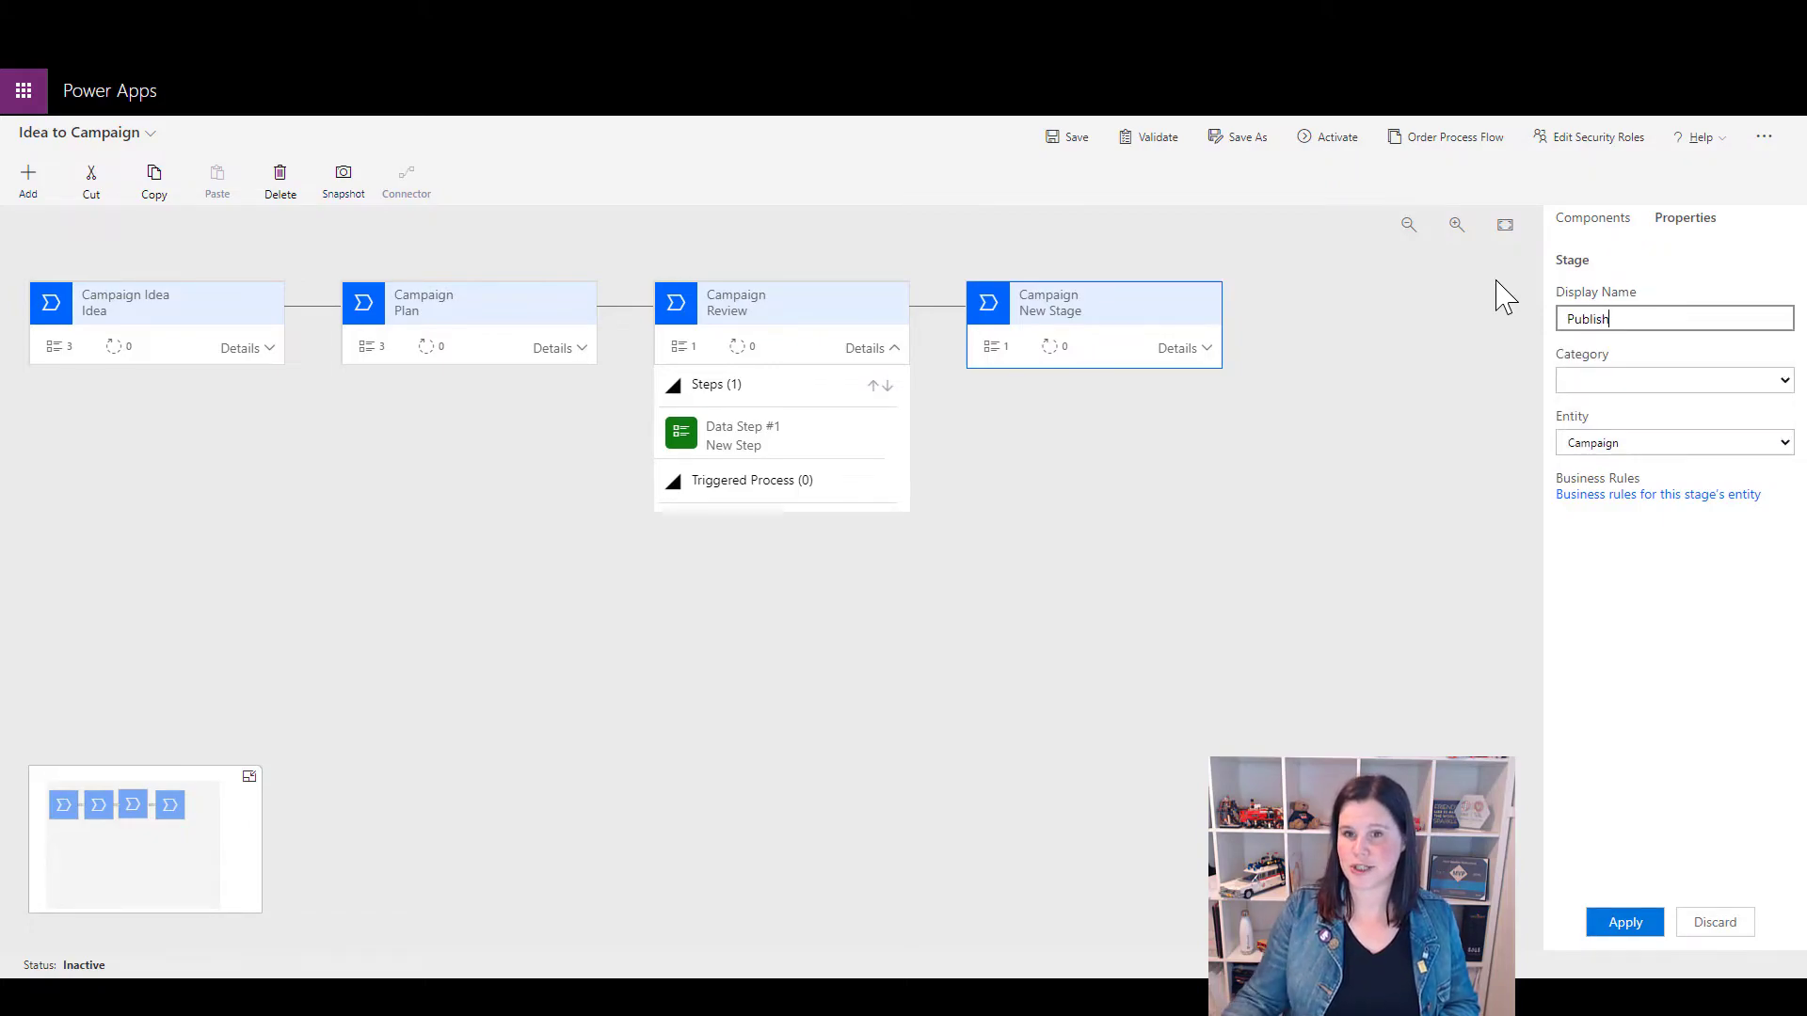
click(1111, 321)
click(1648, 932)
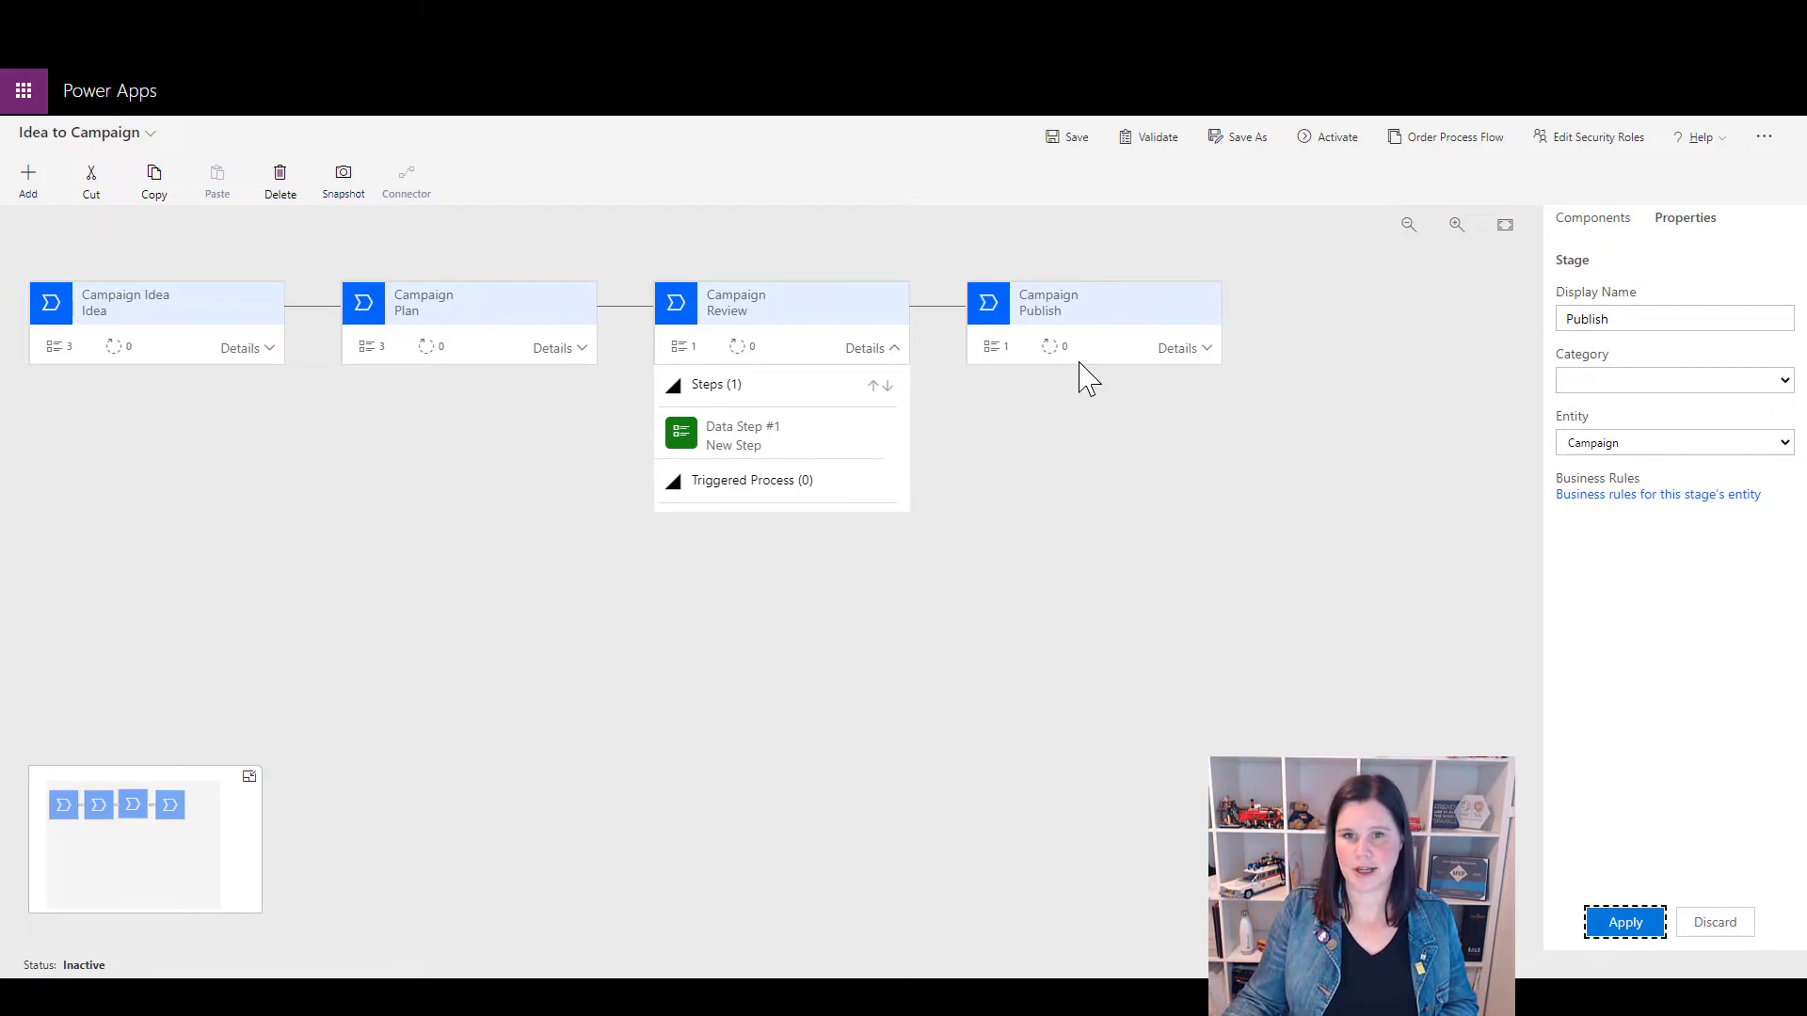
Choose a data field for the Publish stage's existing data step
click(1176, 350)
click(1091, 443)
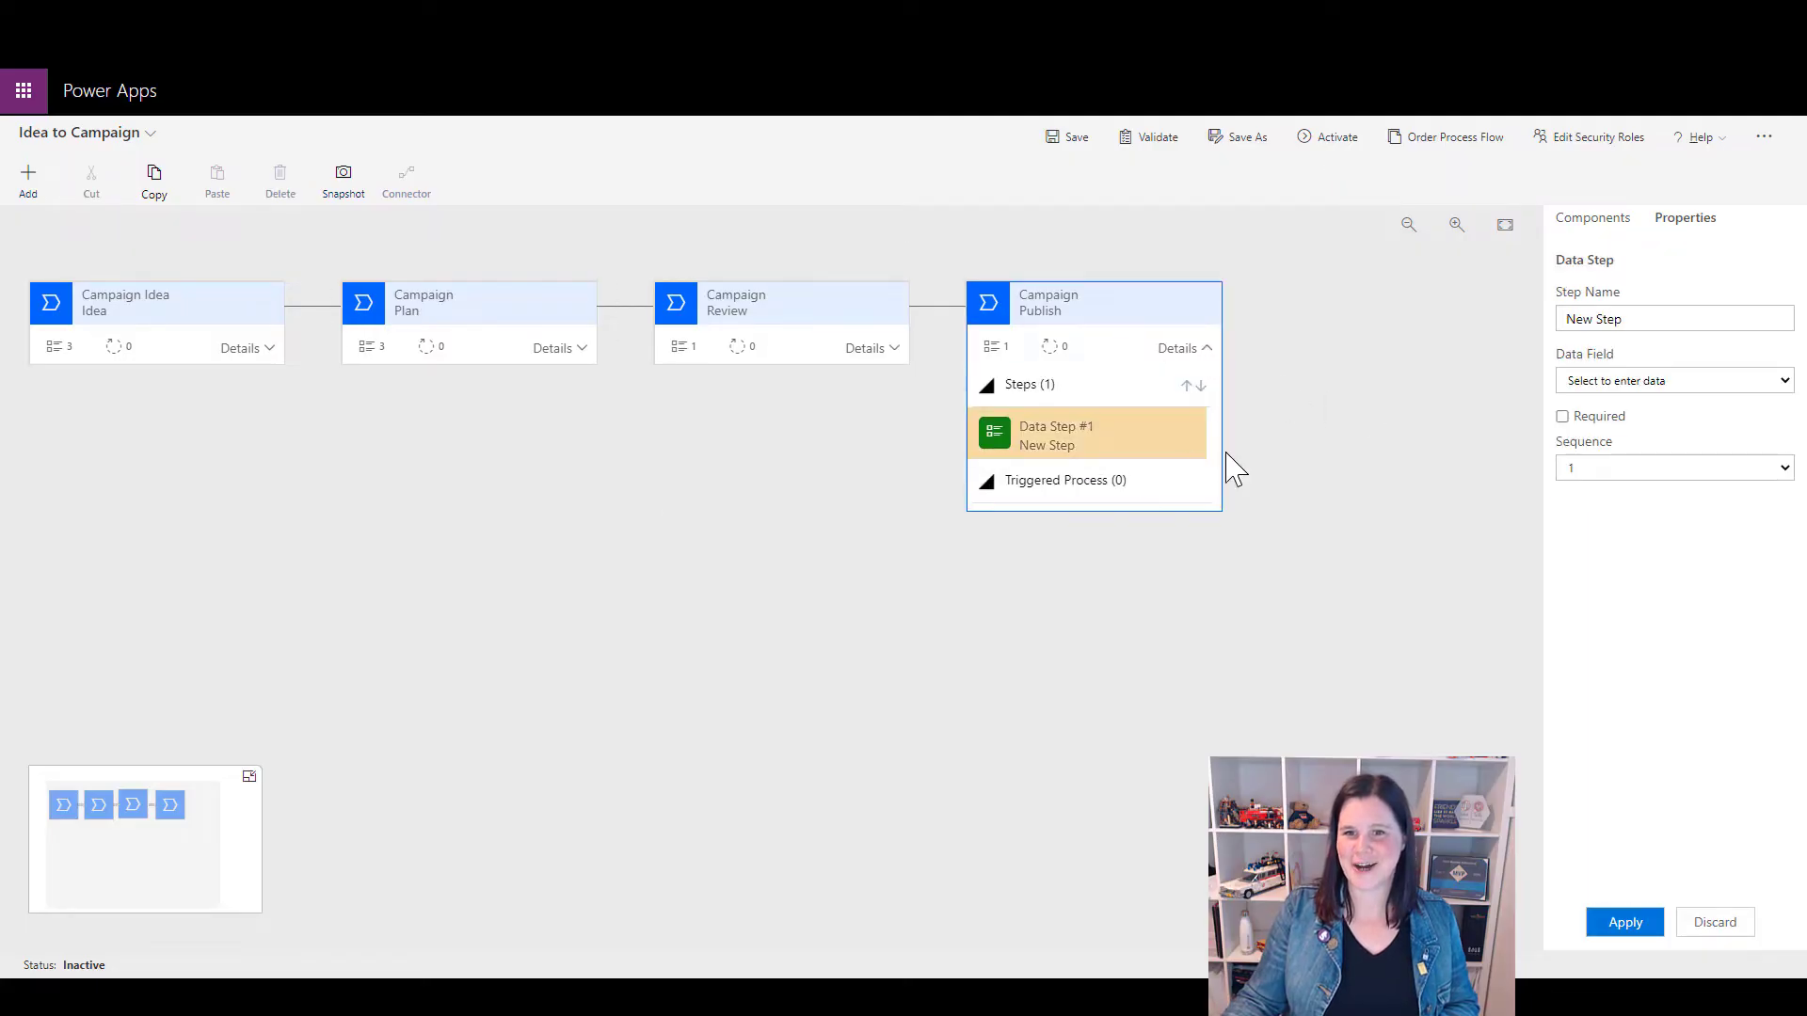
click(1638, 382)
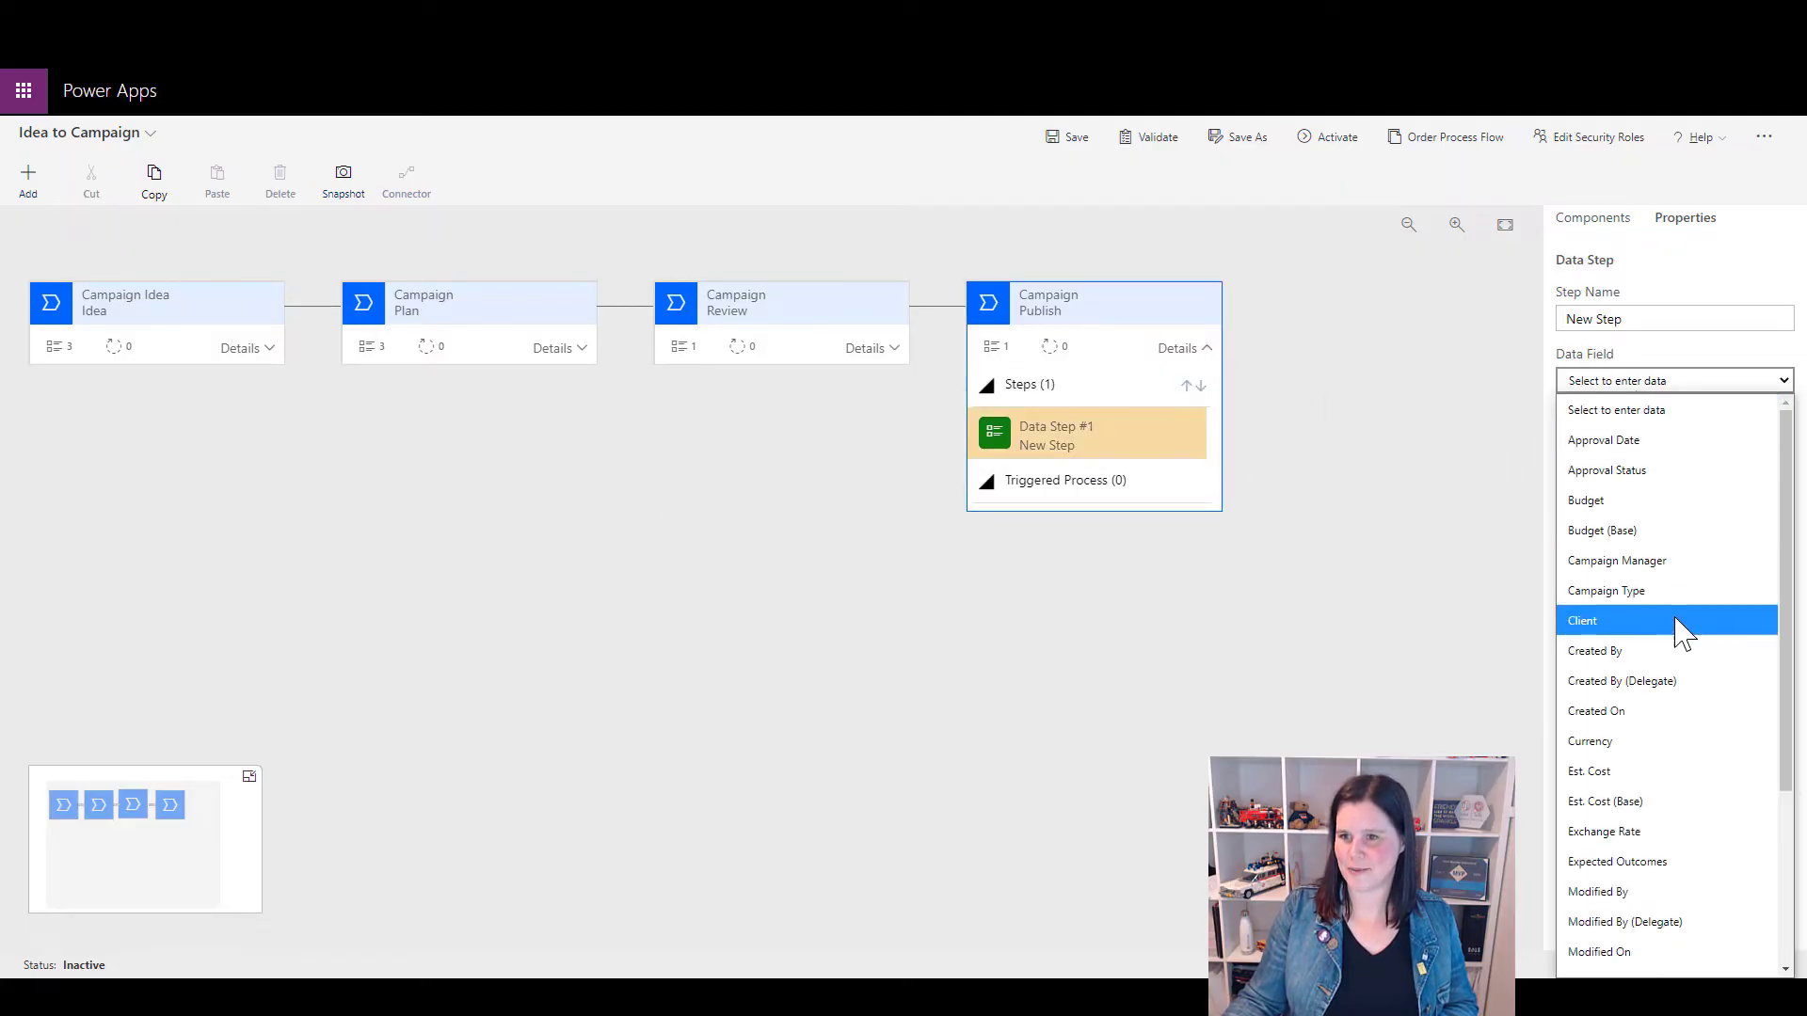
scroll(1682, 632, down, 3)
click(1637, 784)
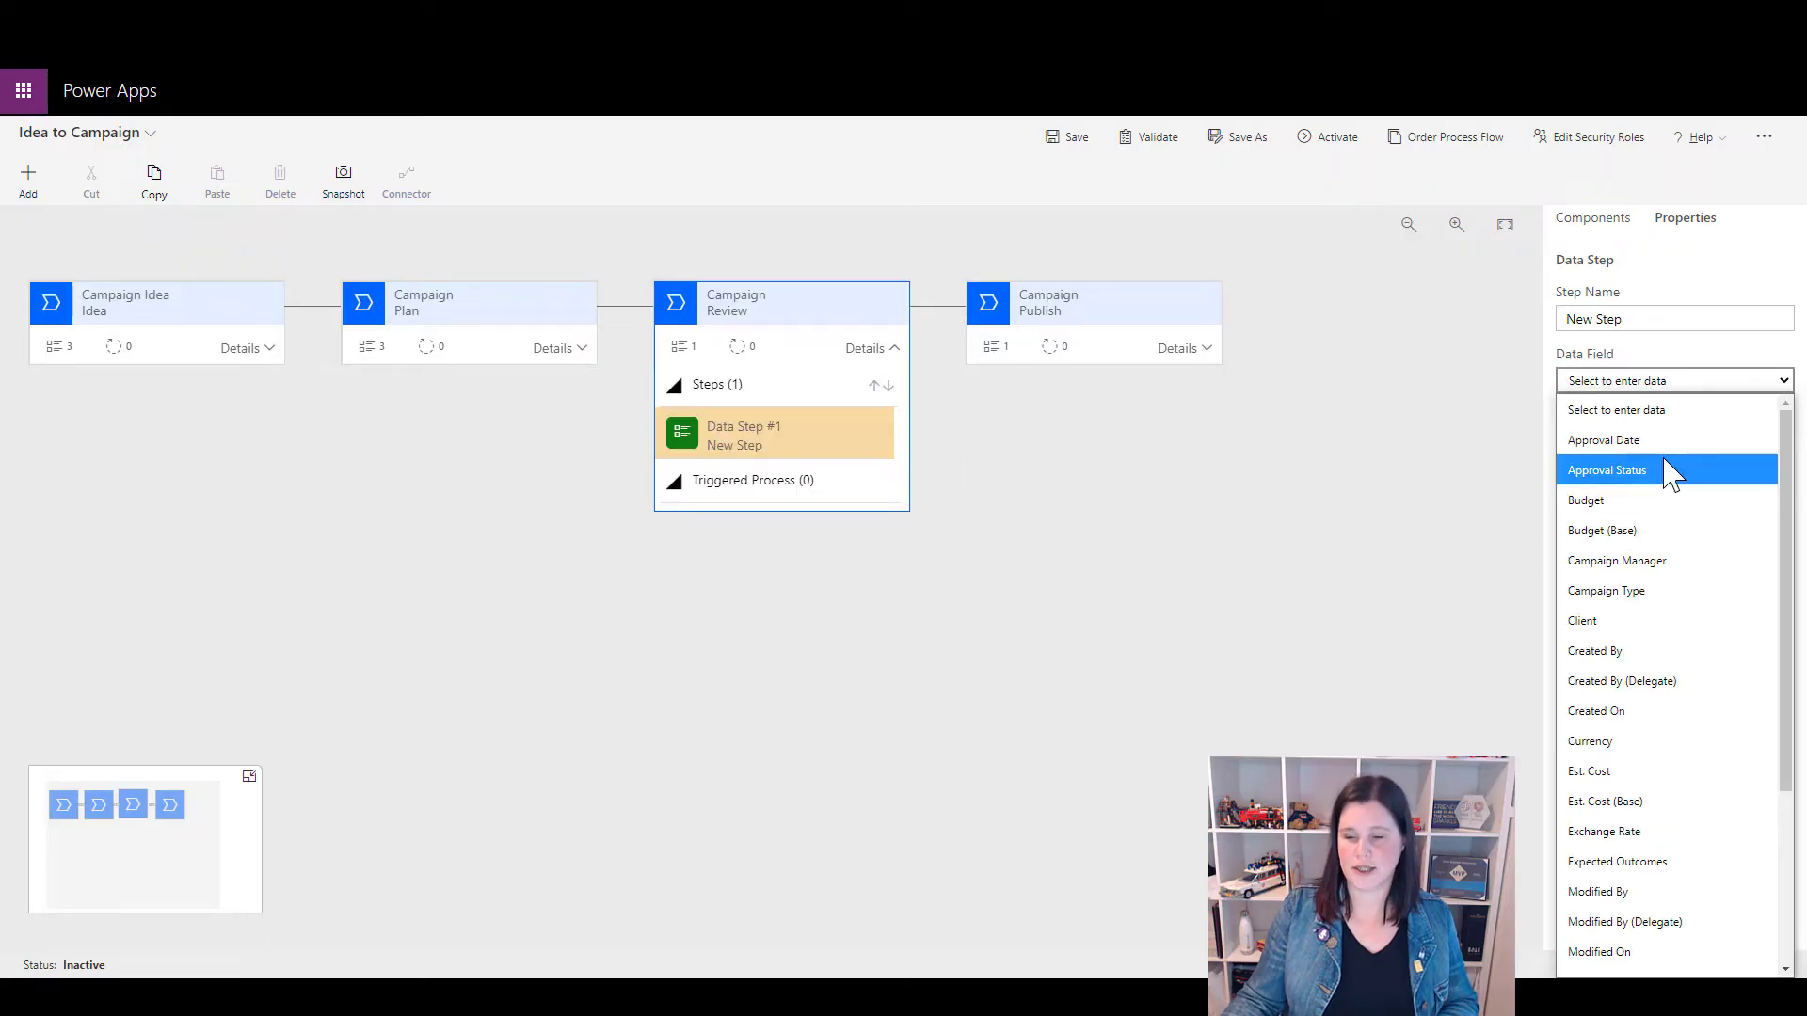
Set the Review stage's existing data step to the Expected Outcomes field, apply it and save the process flow
click(1647, 862)
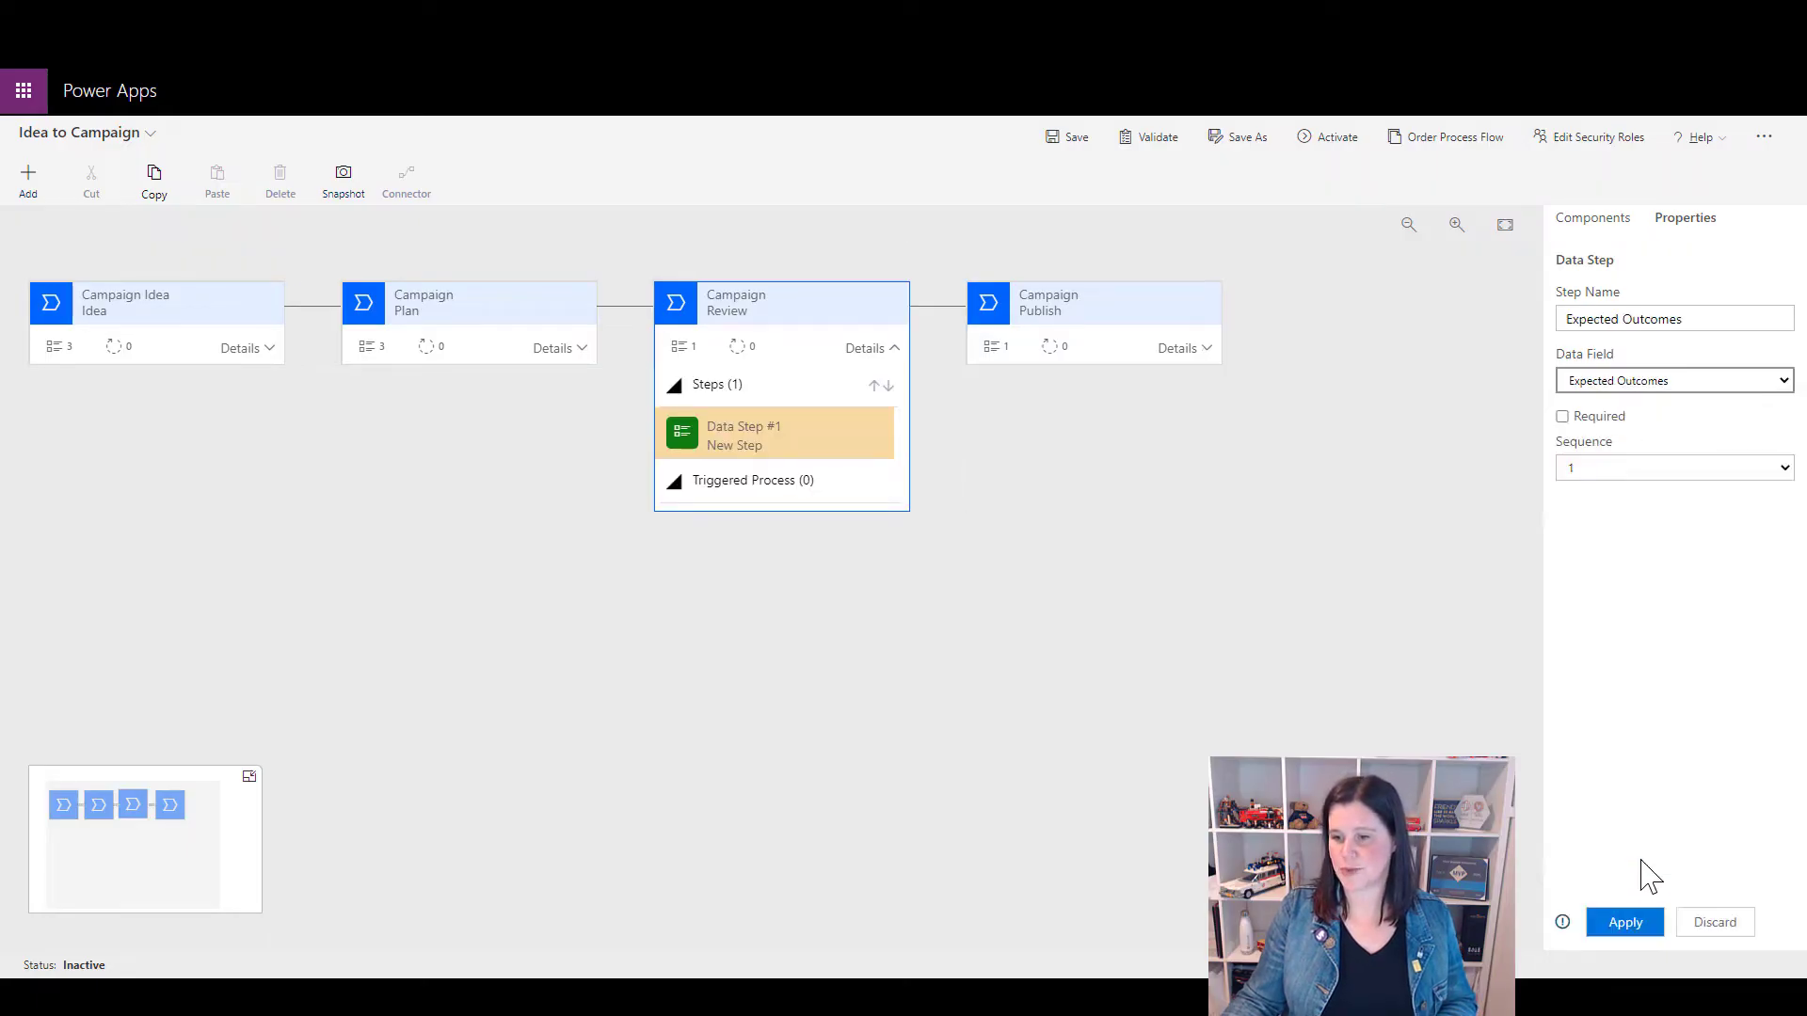
click(1628, 924)
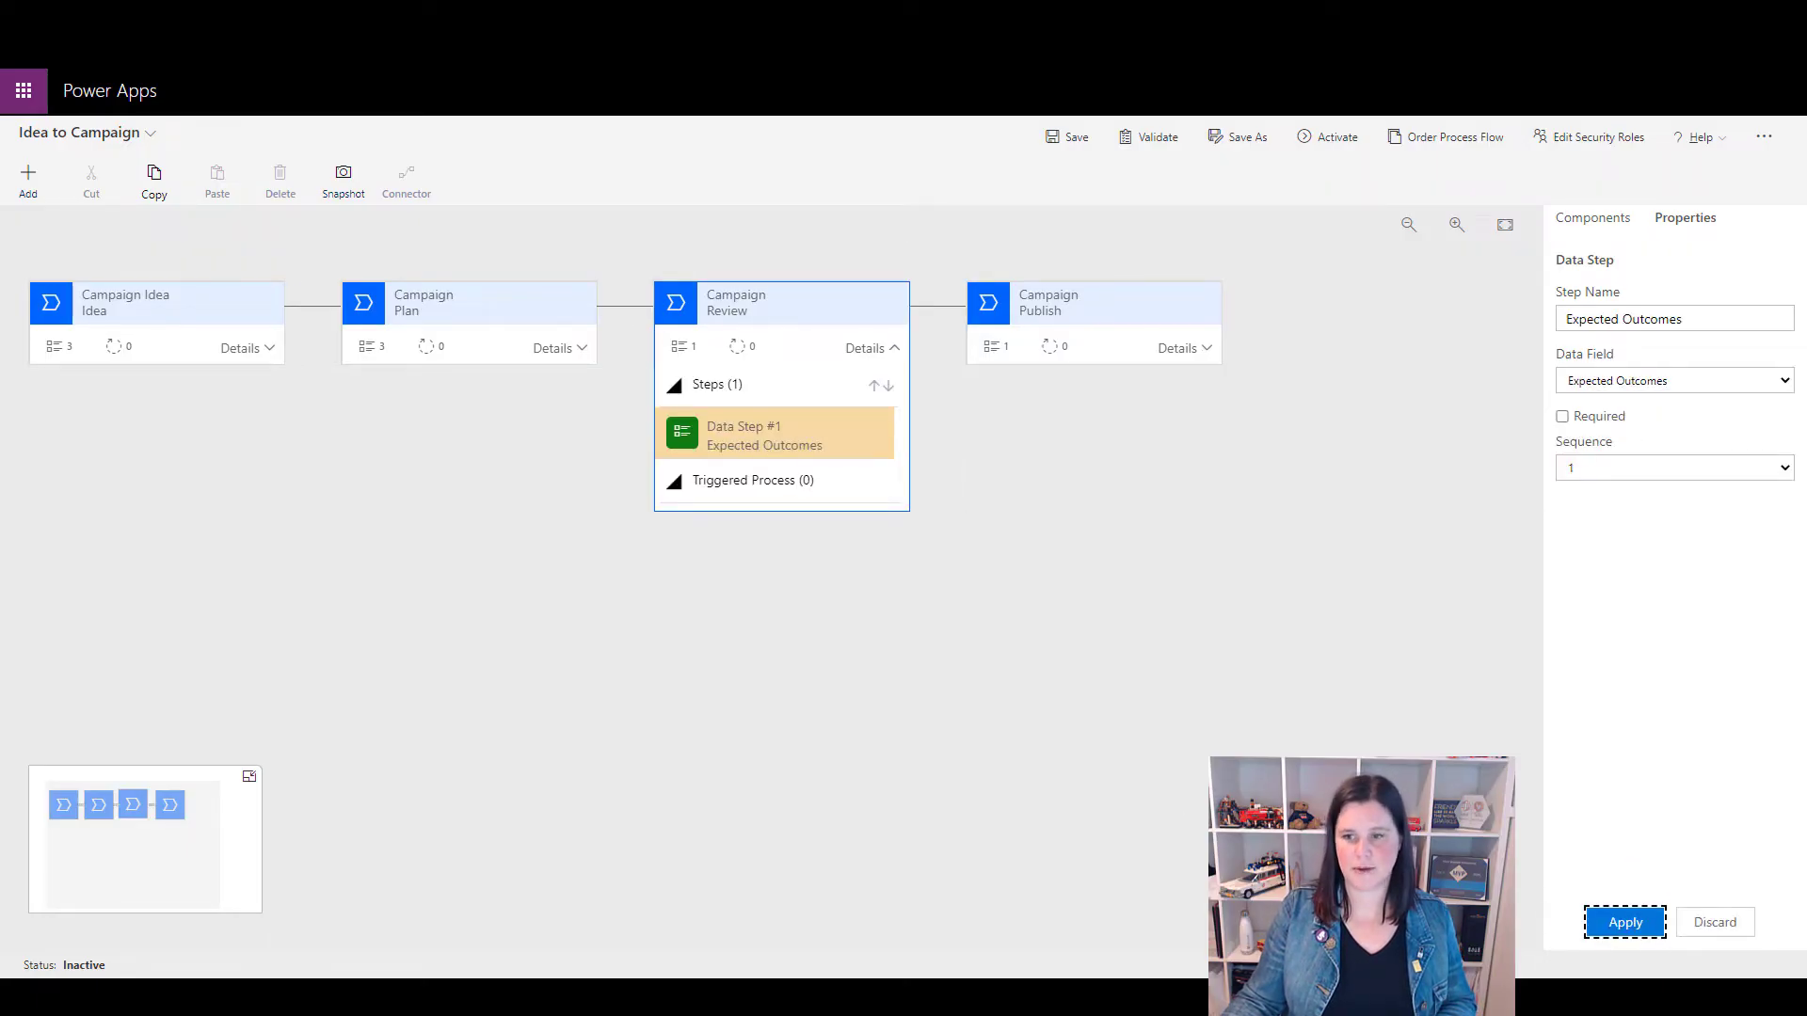
click(1072, 139)
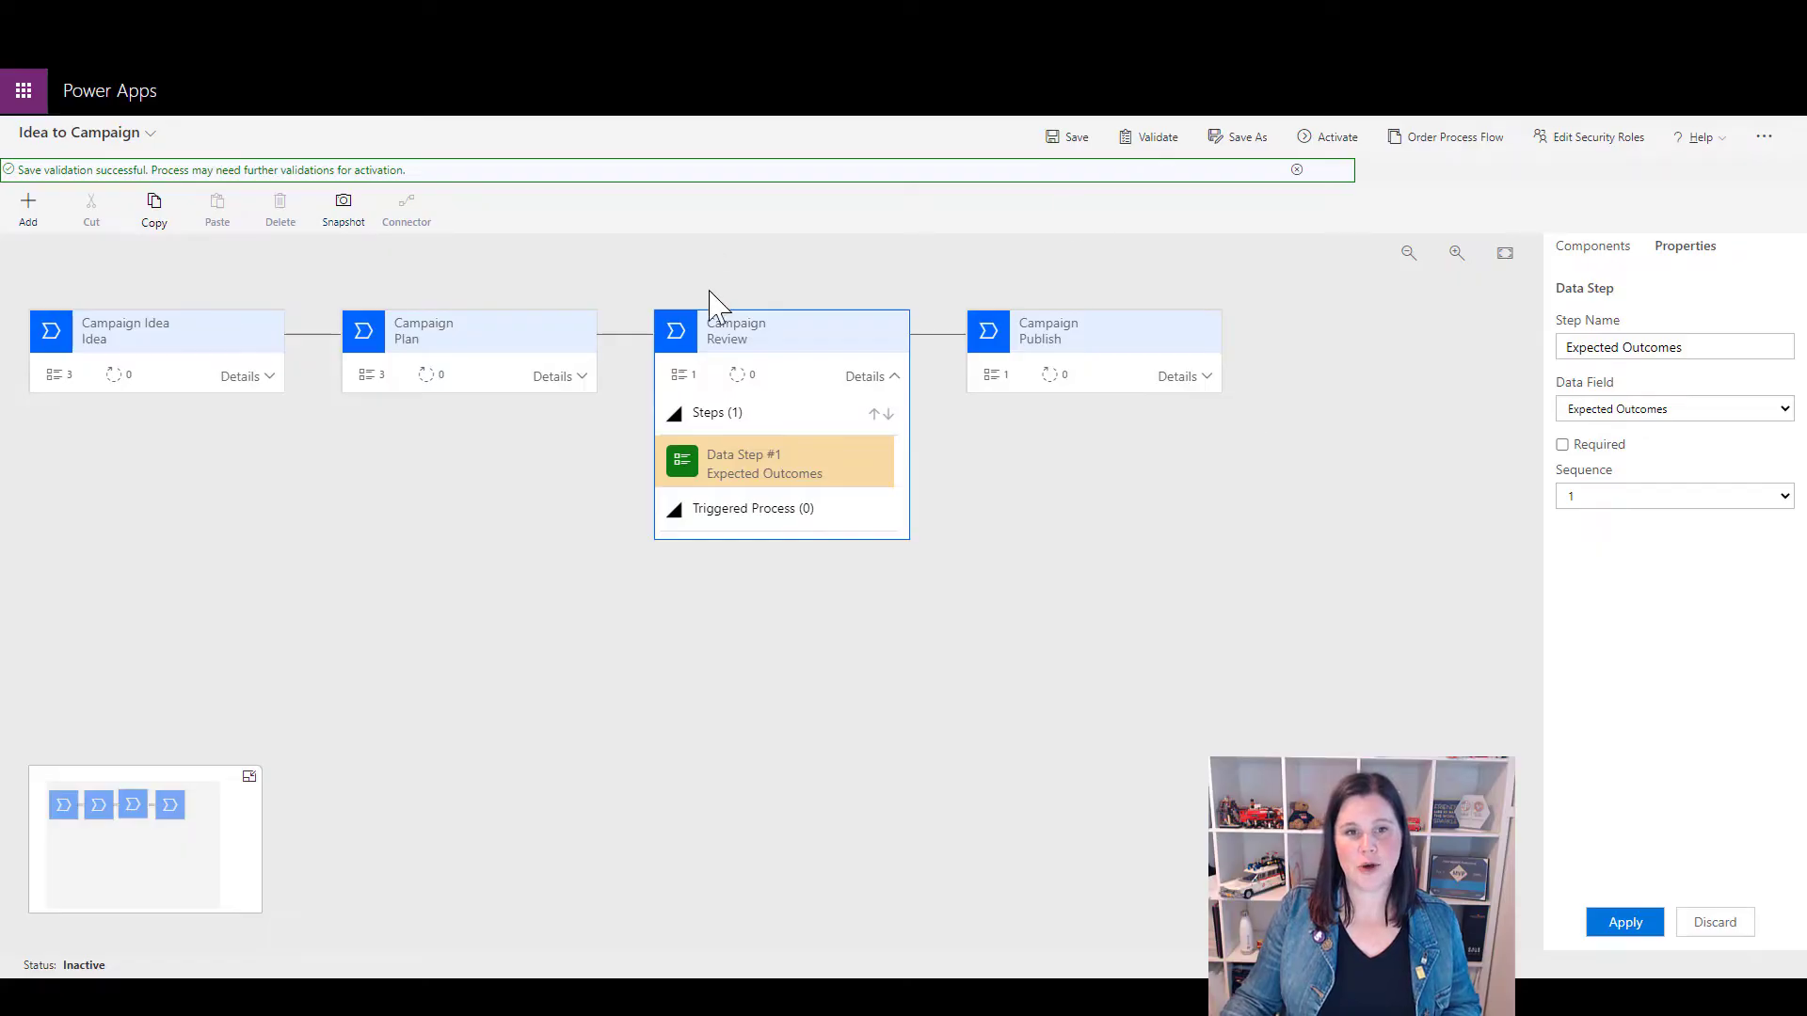
Insert a condition between the Plan and Review stages and save the process flow
click(1573, 252)
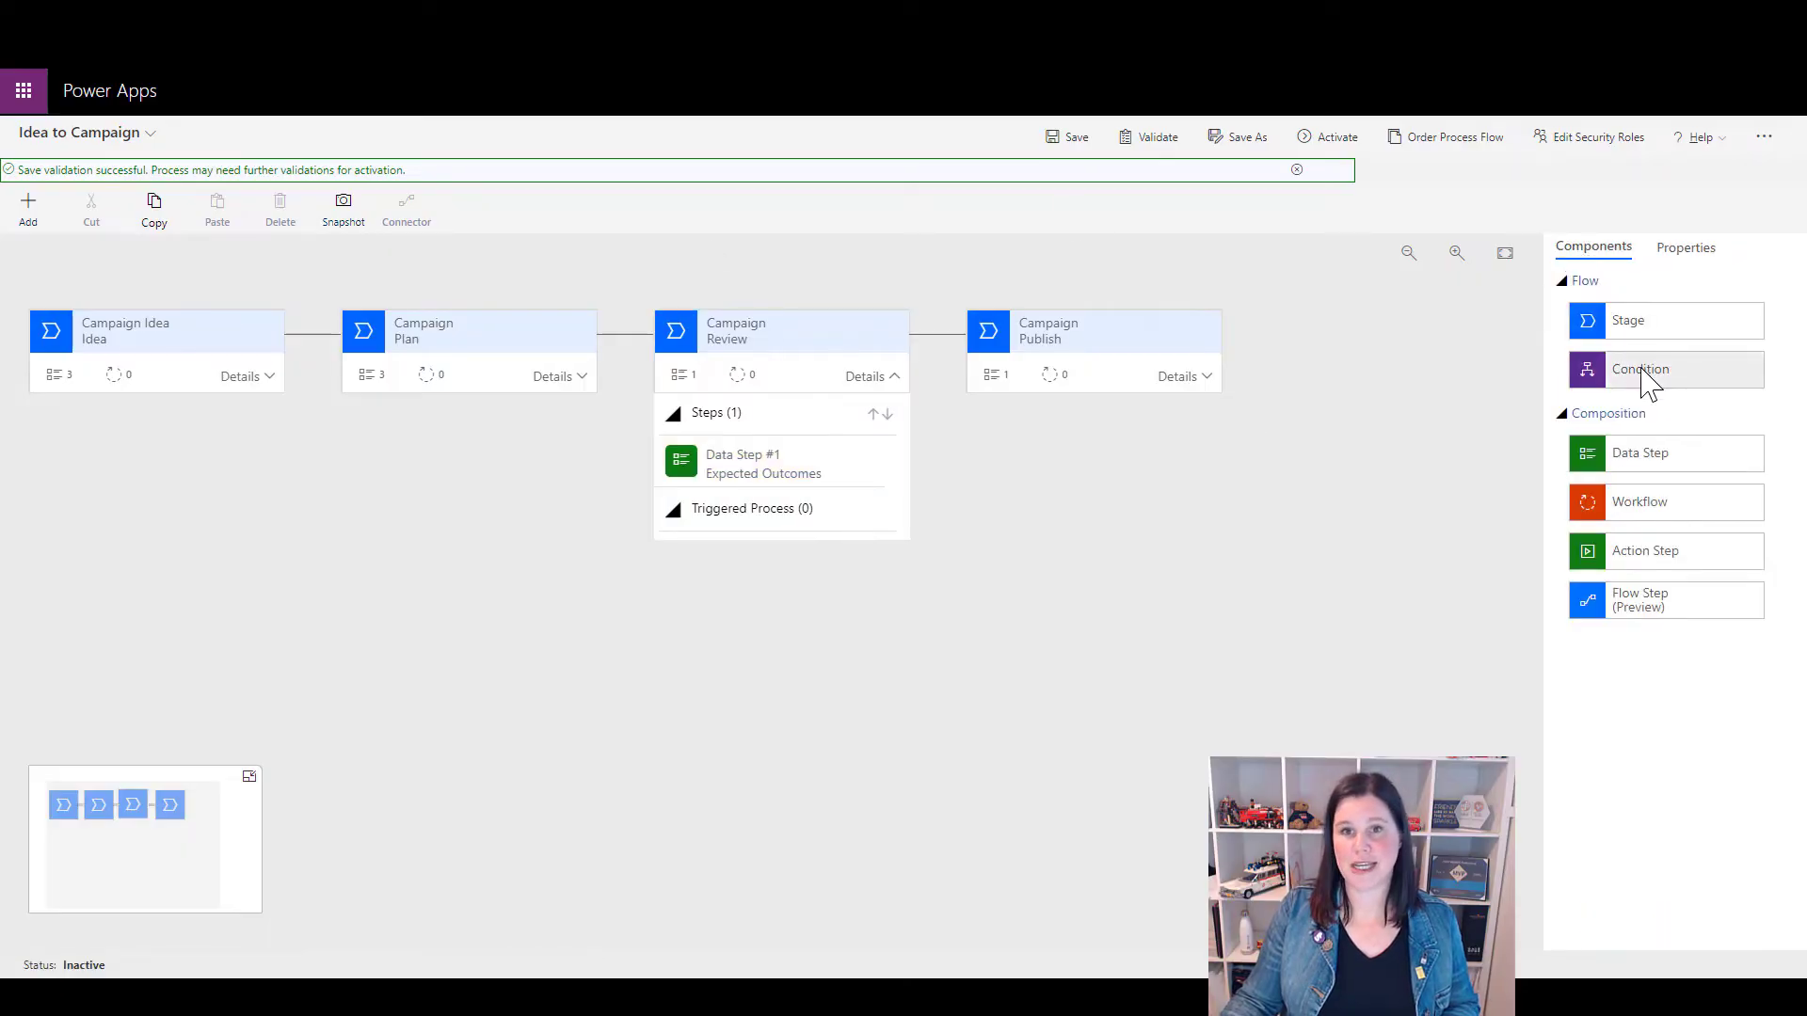
drag(1645, 378, 621, 371)
drag(1634, 384, 576, 371)
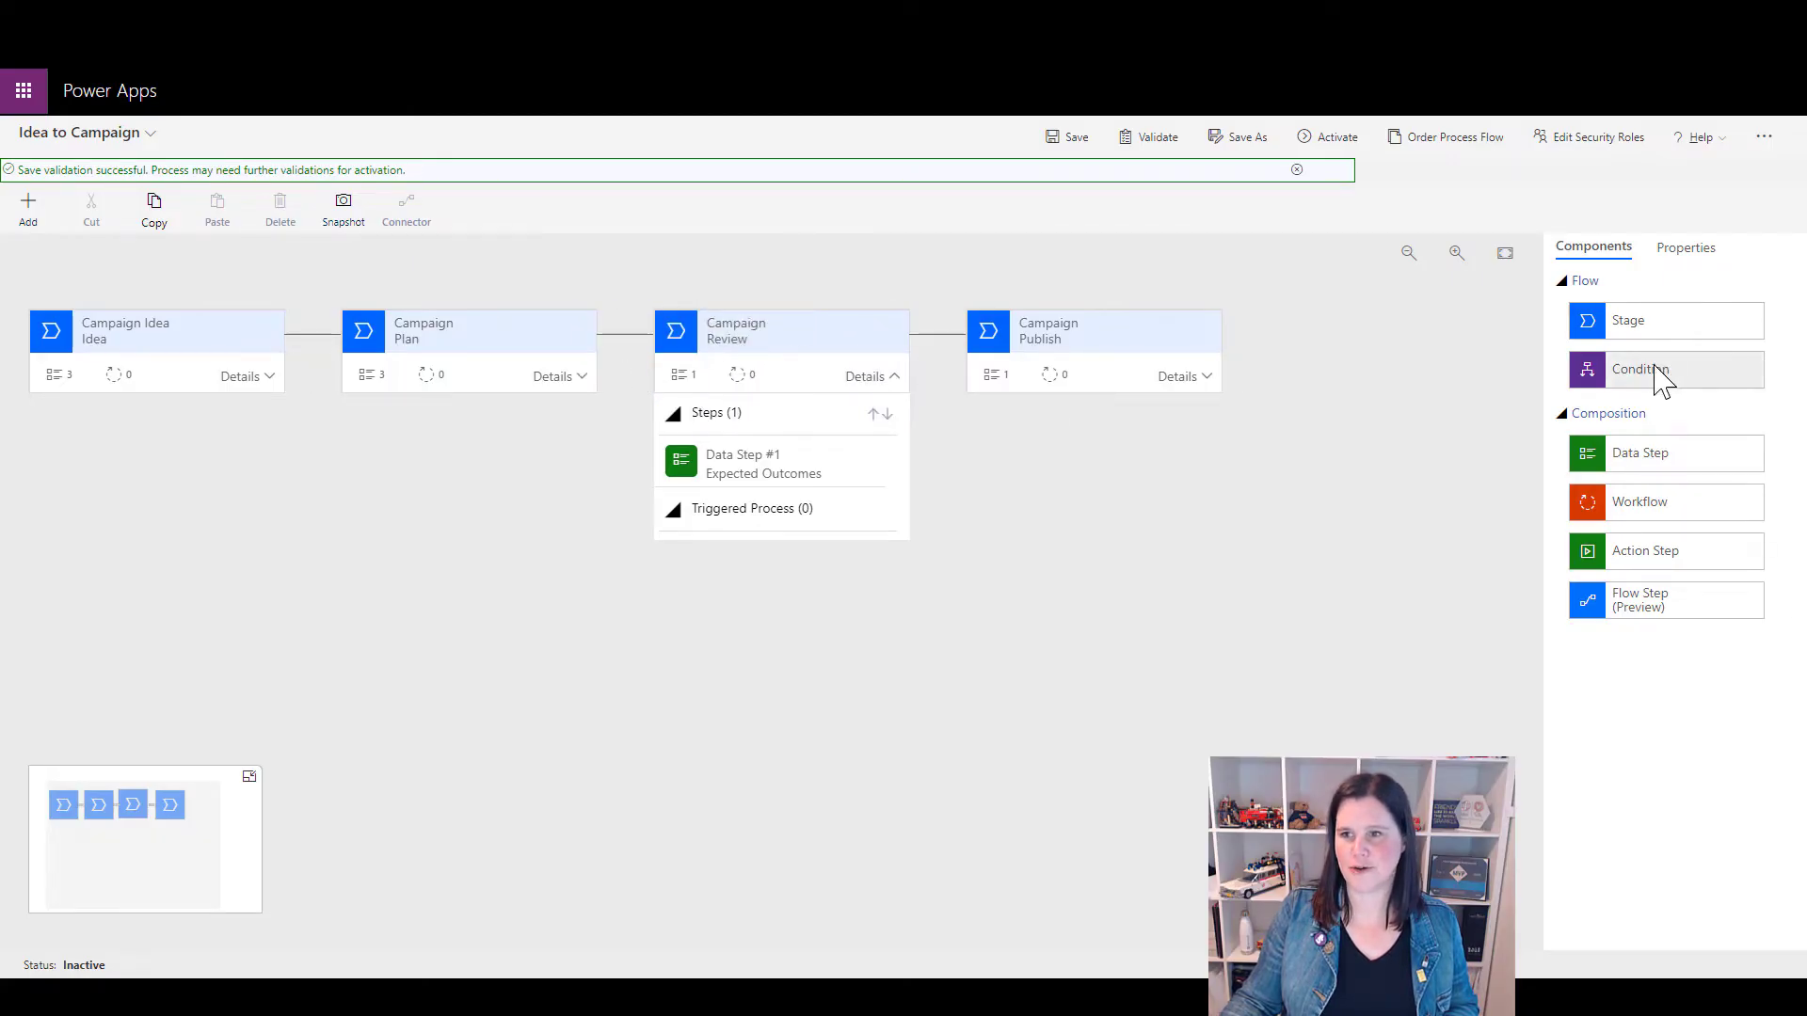
drag(1658, 383, 636, 377)
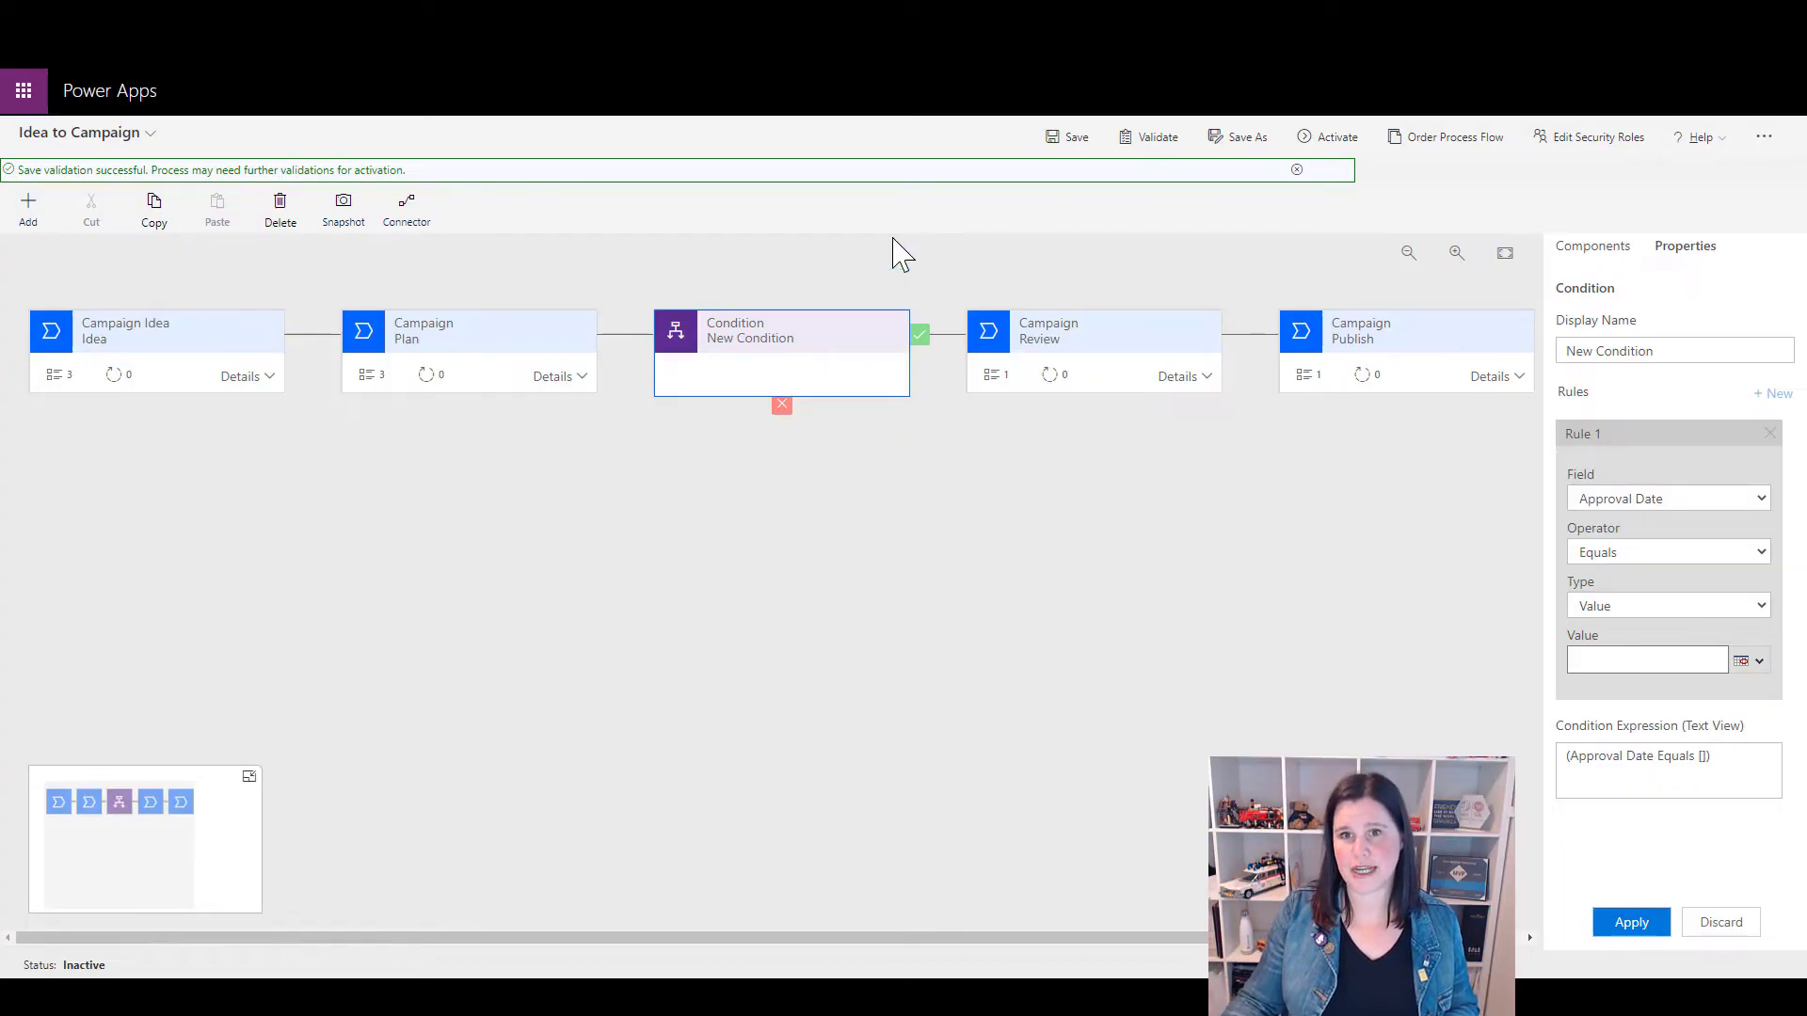
click(1082, 139)
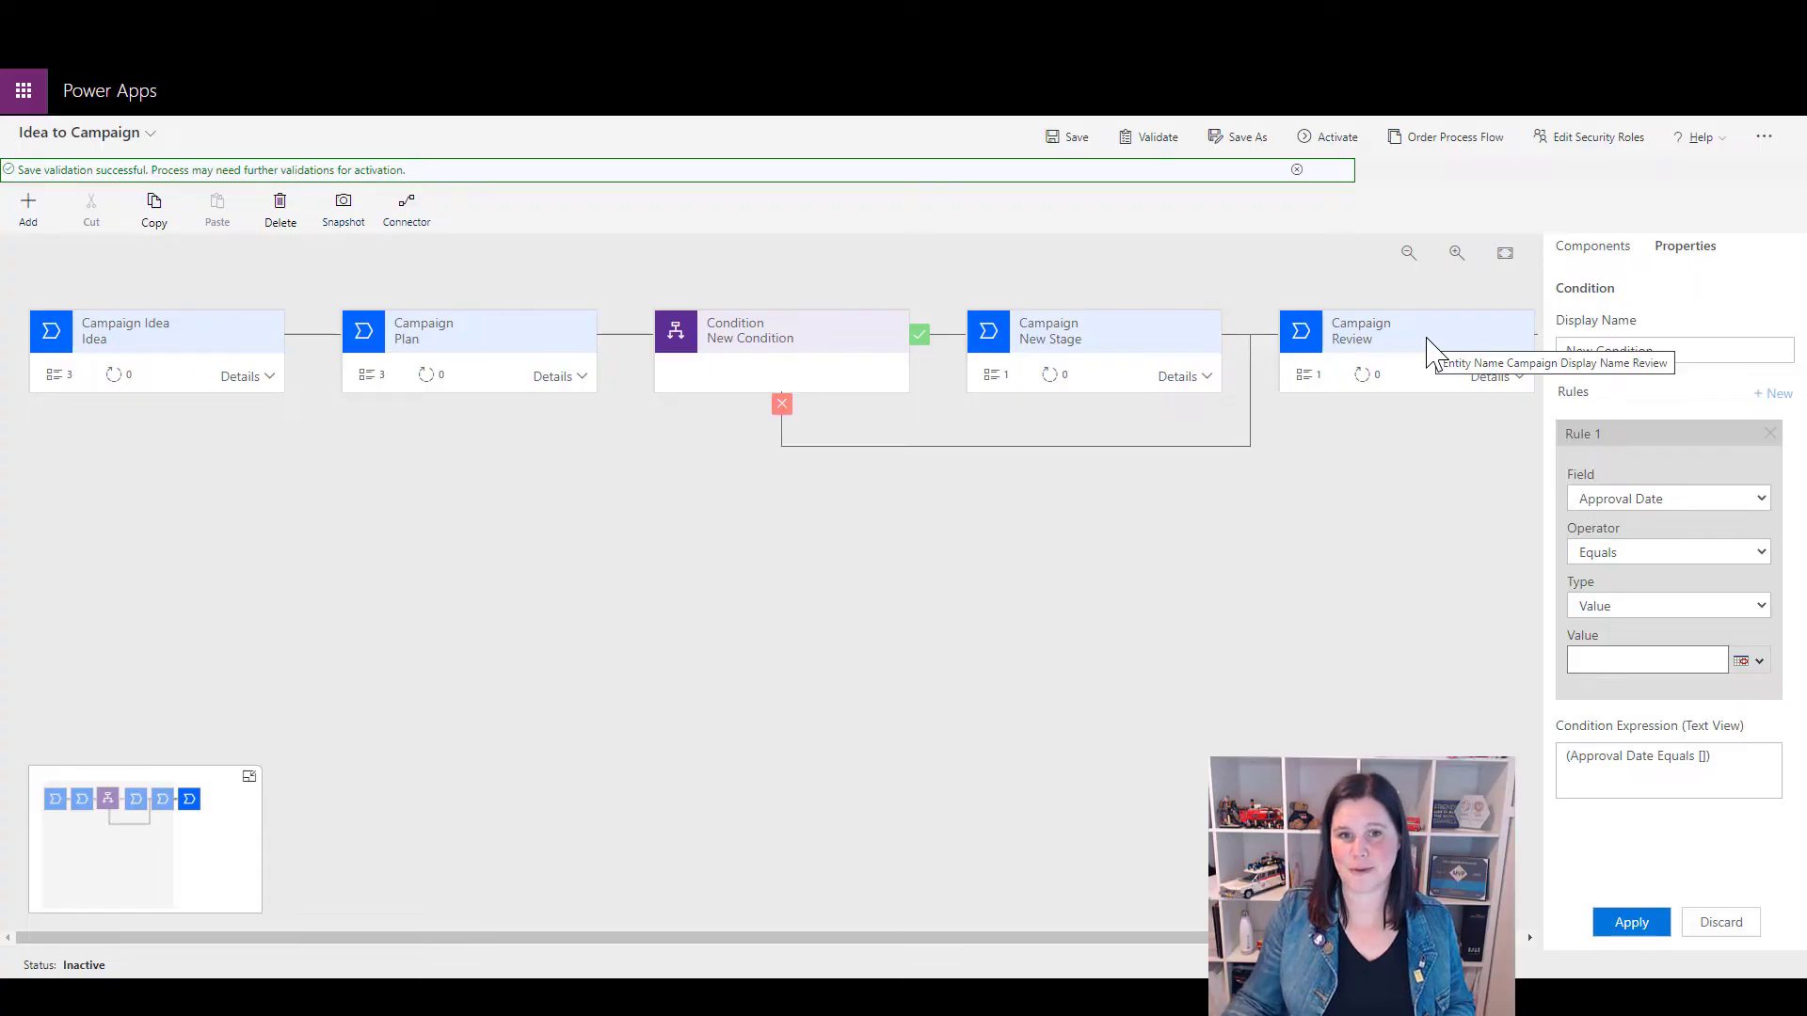
Rename the new stage on the condition's true branch to Approval and apply it
click(1073, 336)
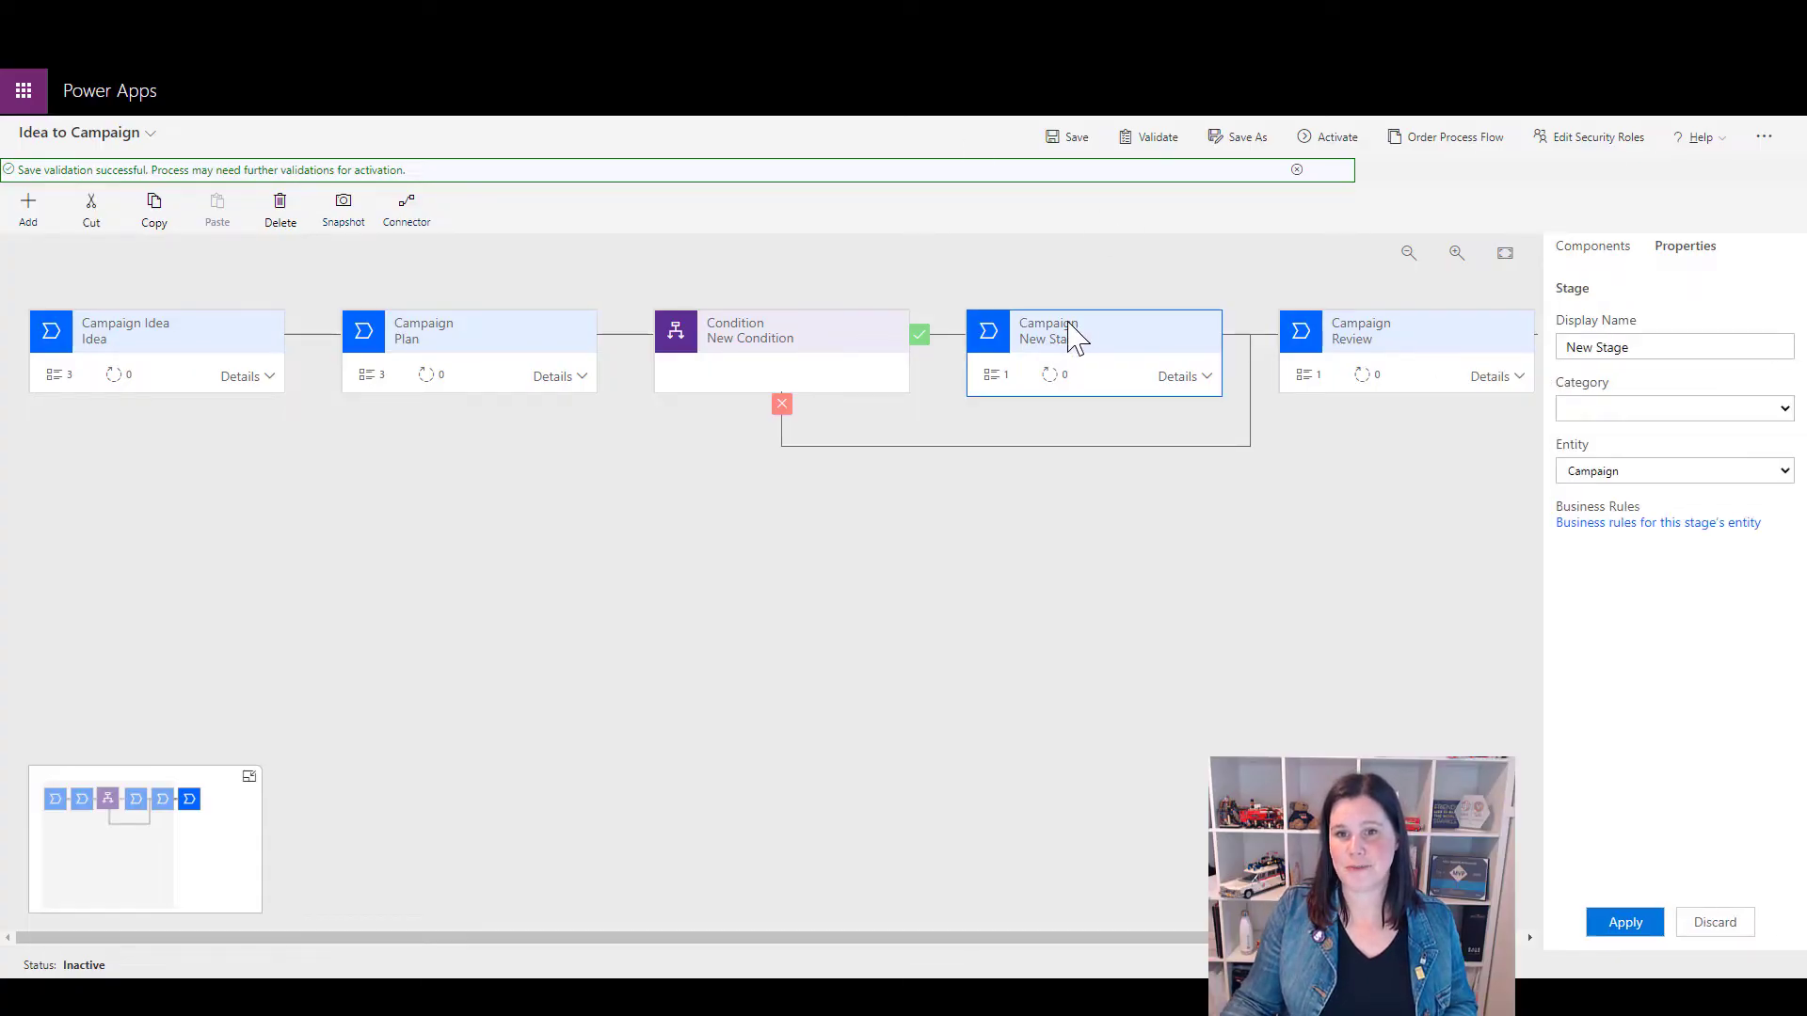
click(1634, 345)
key(ctrl+a)
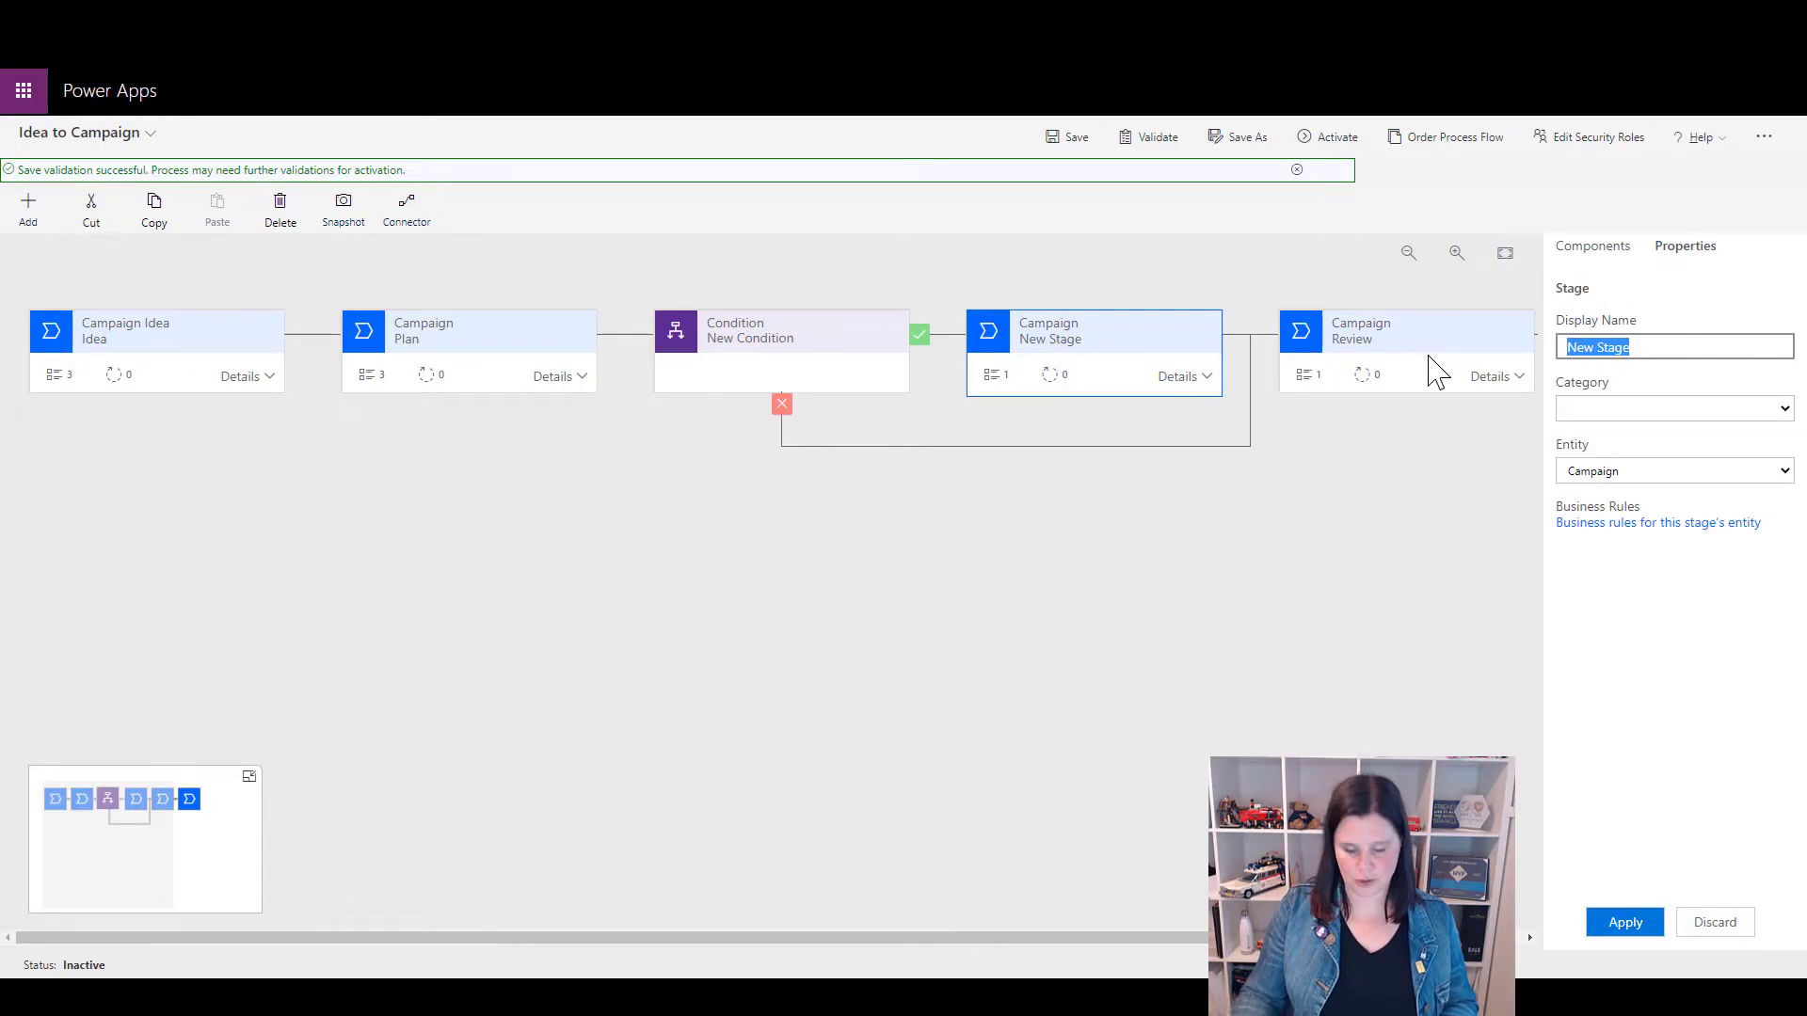
text(Approval)
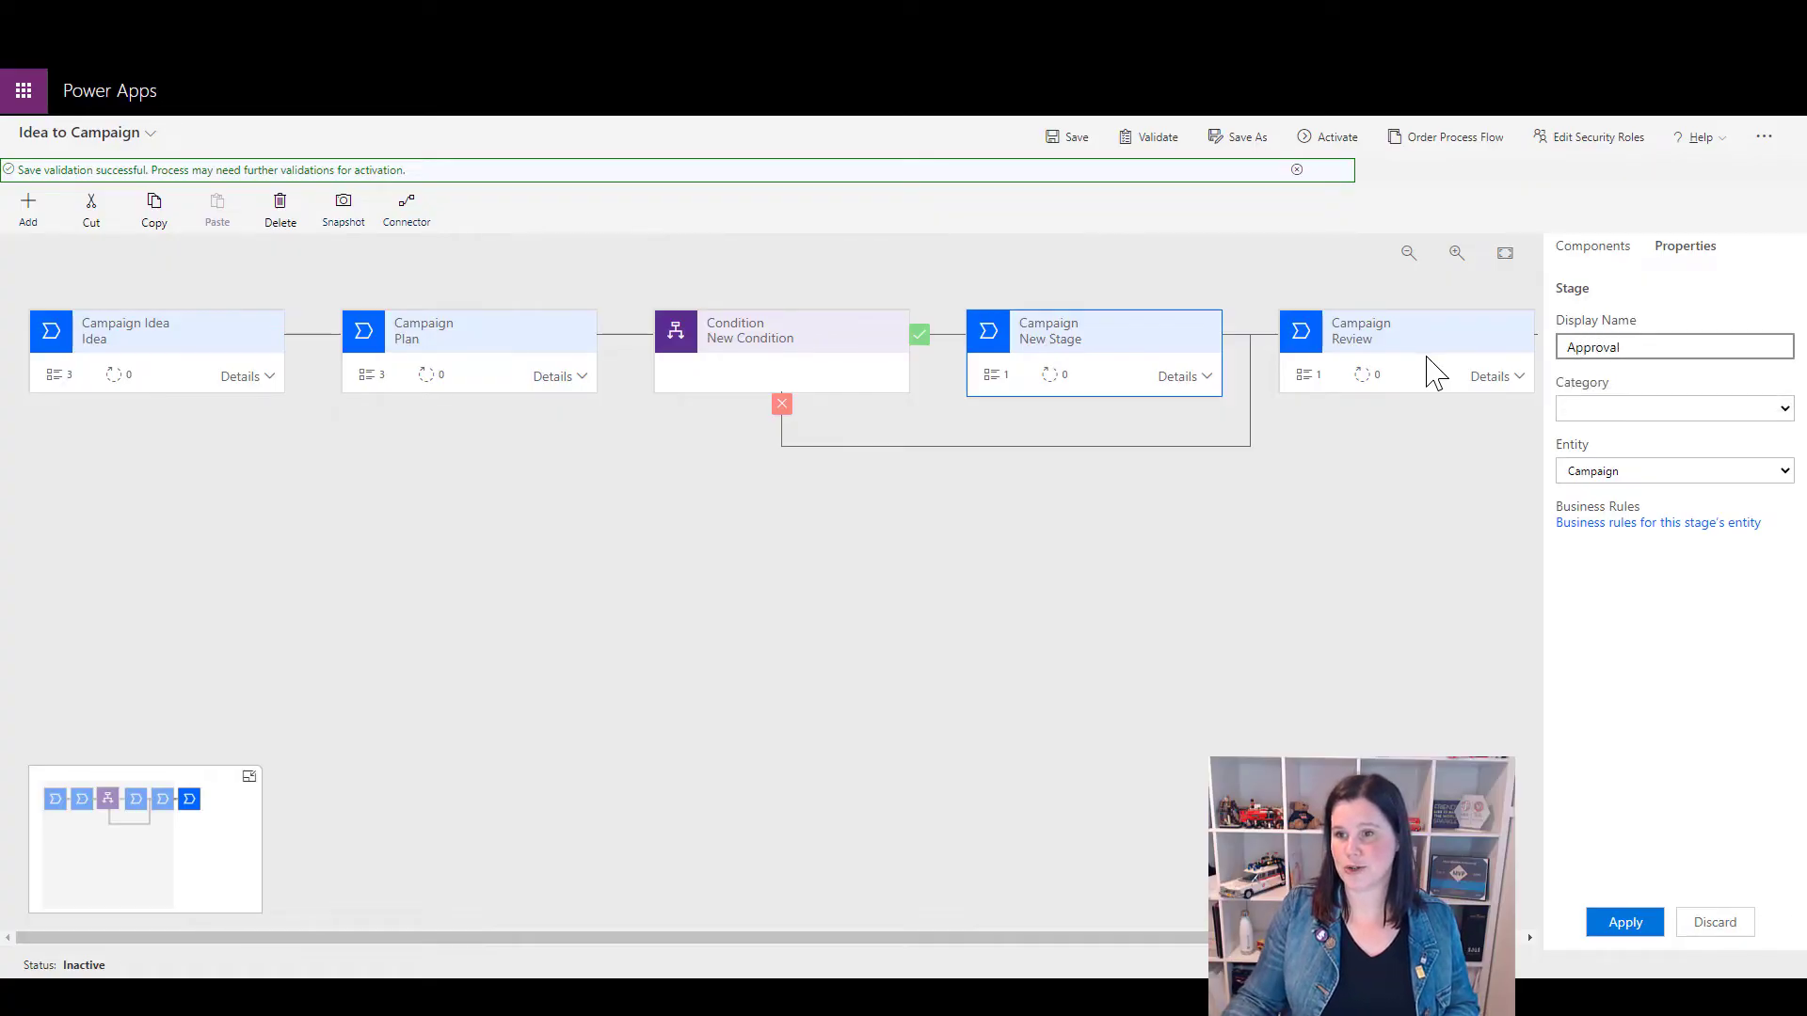
click(1626, 922)
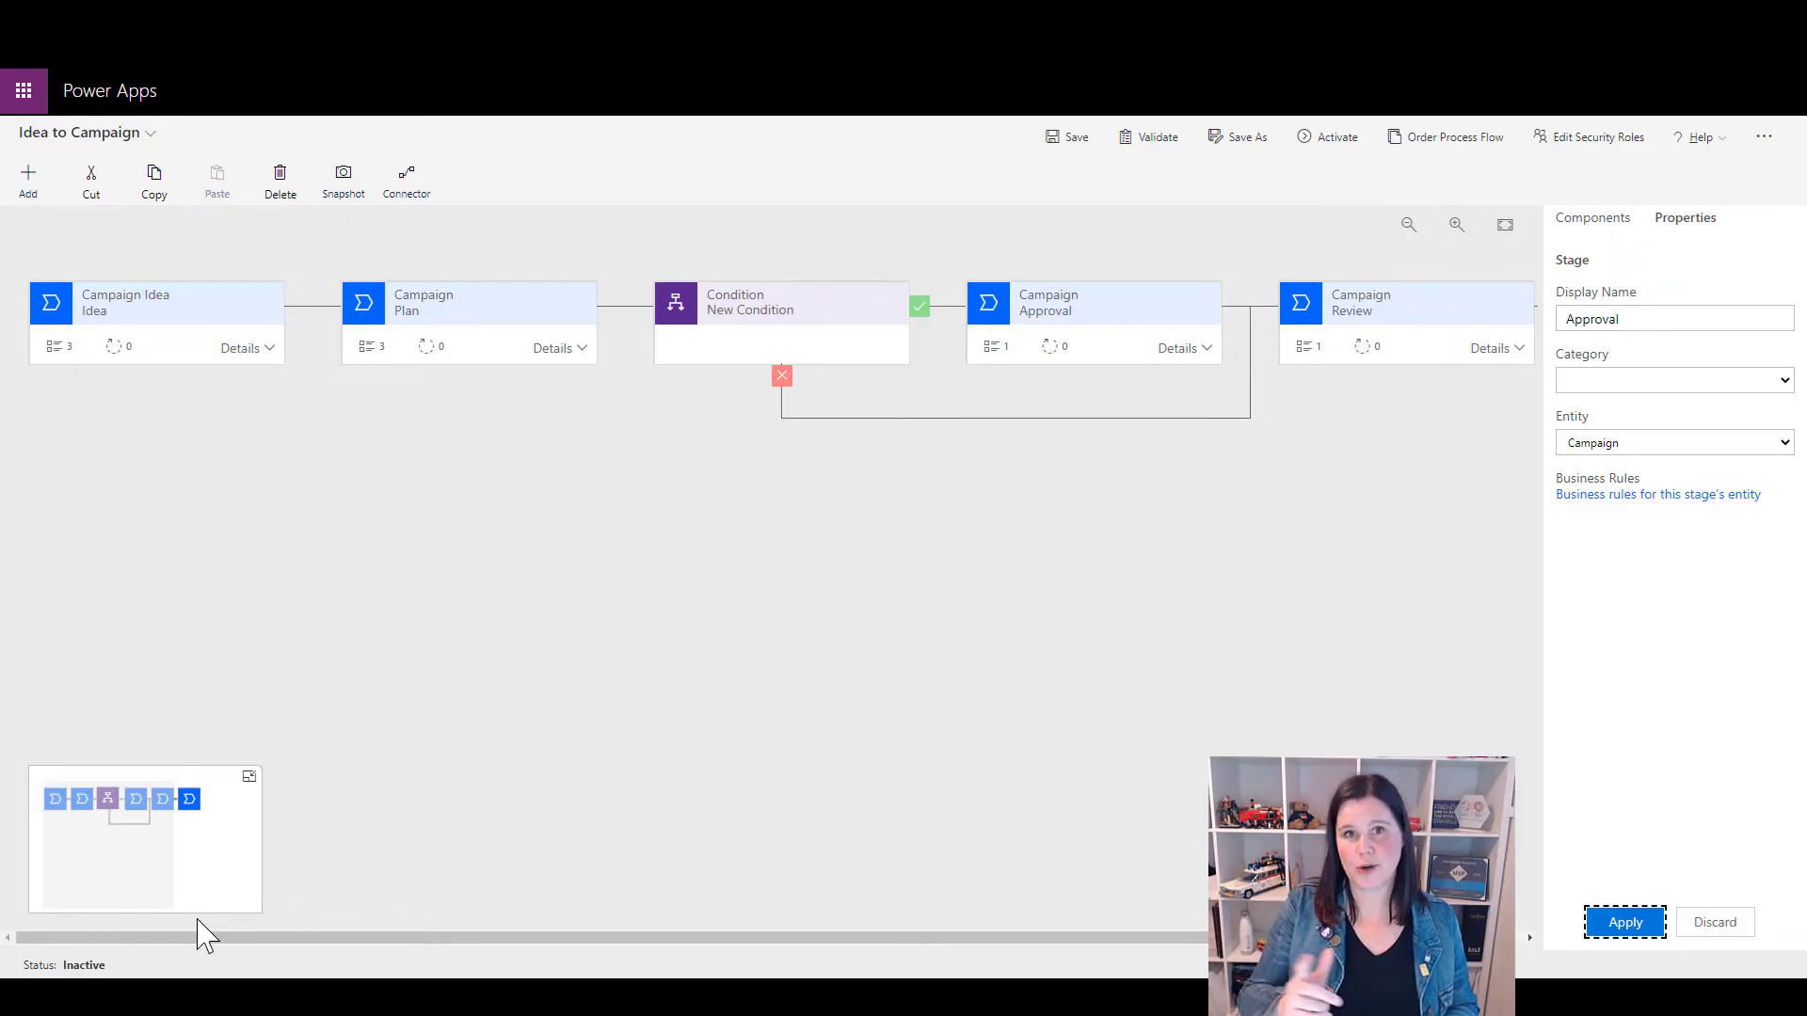
Examine the Plan stage's data steps and the fields and operators available for the condition's rule
click(463, 337)
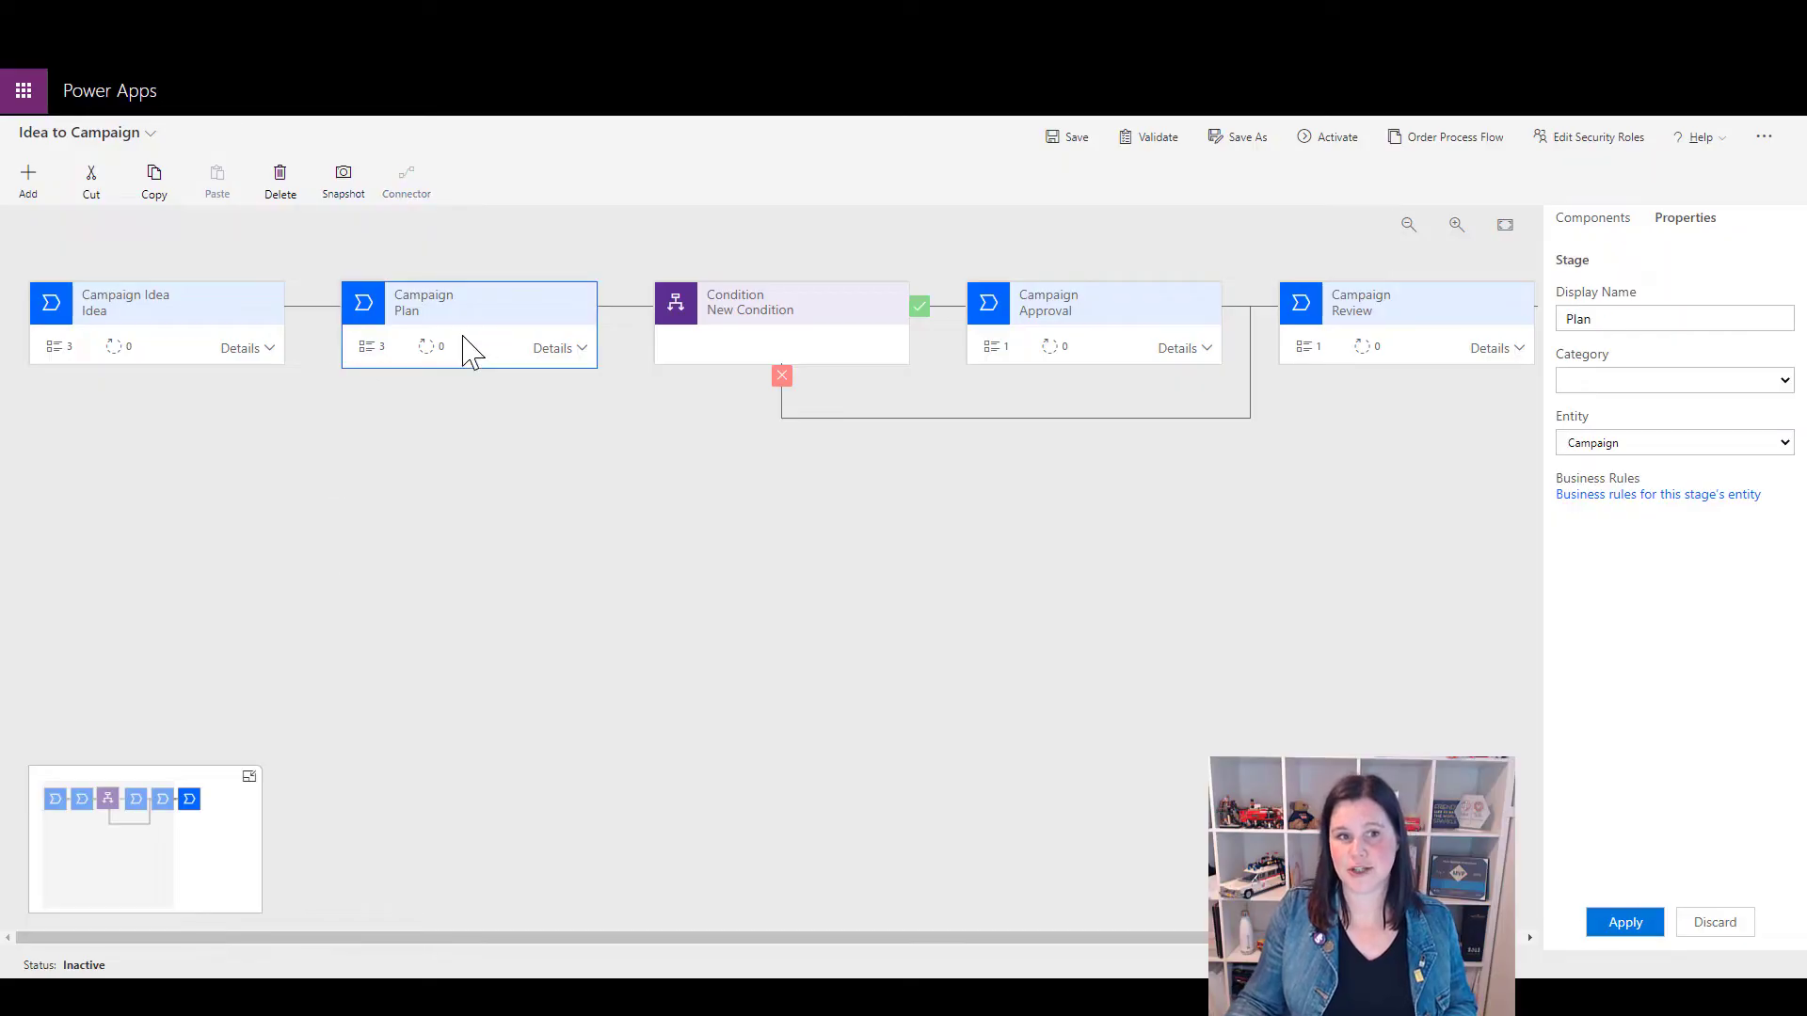
click(554, 350)
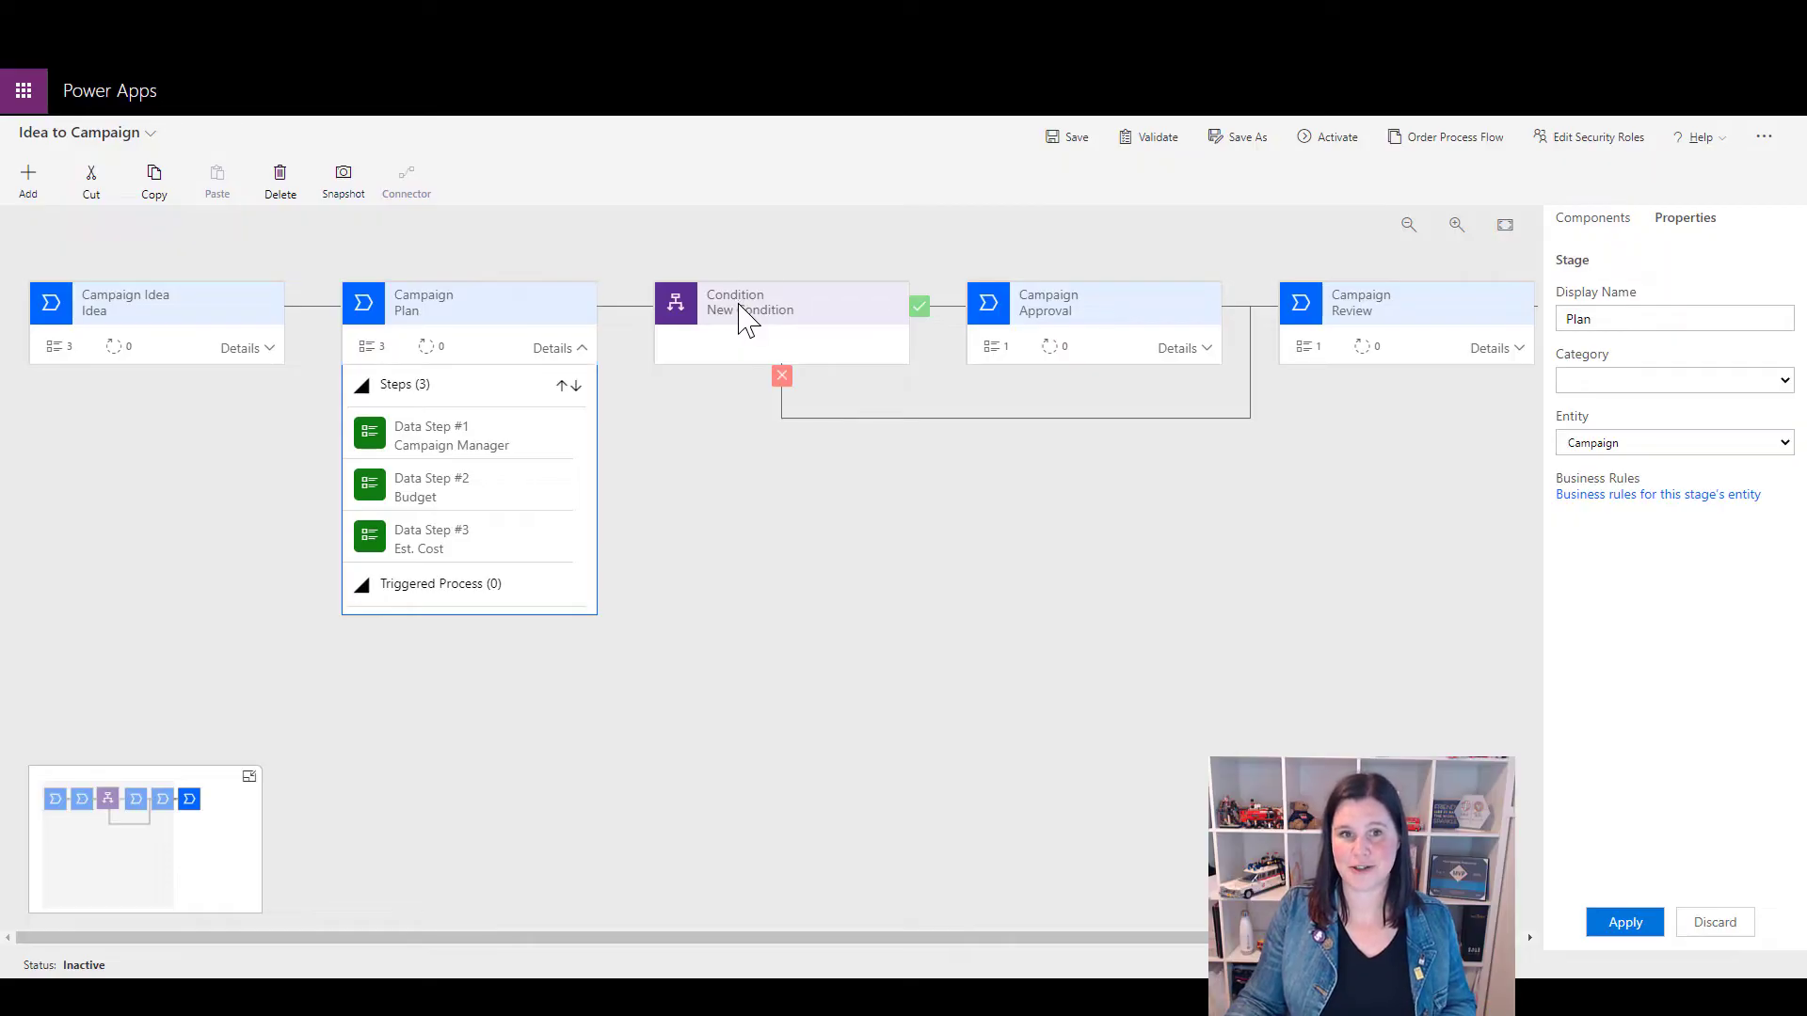
click(753, 324)
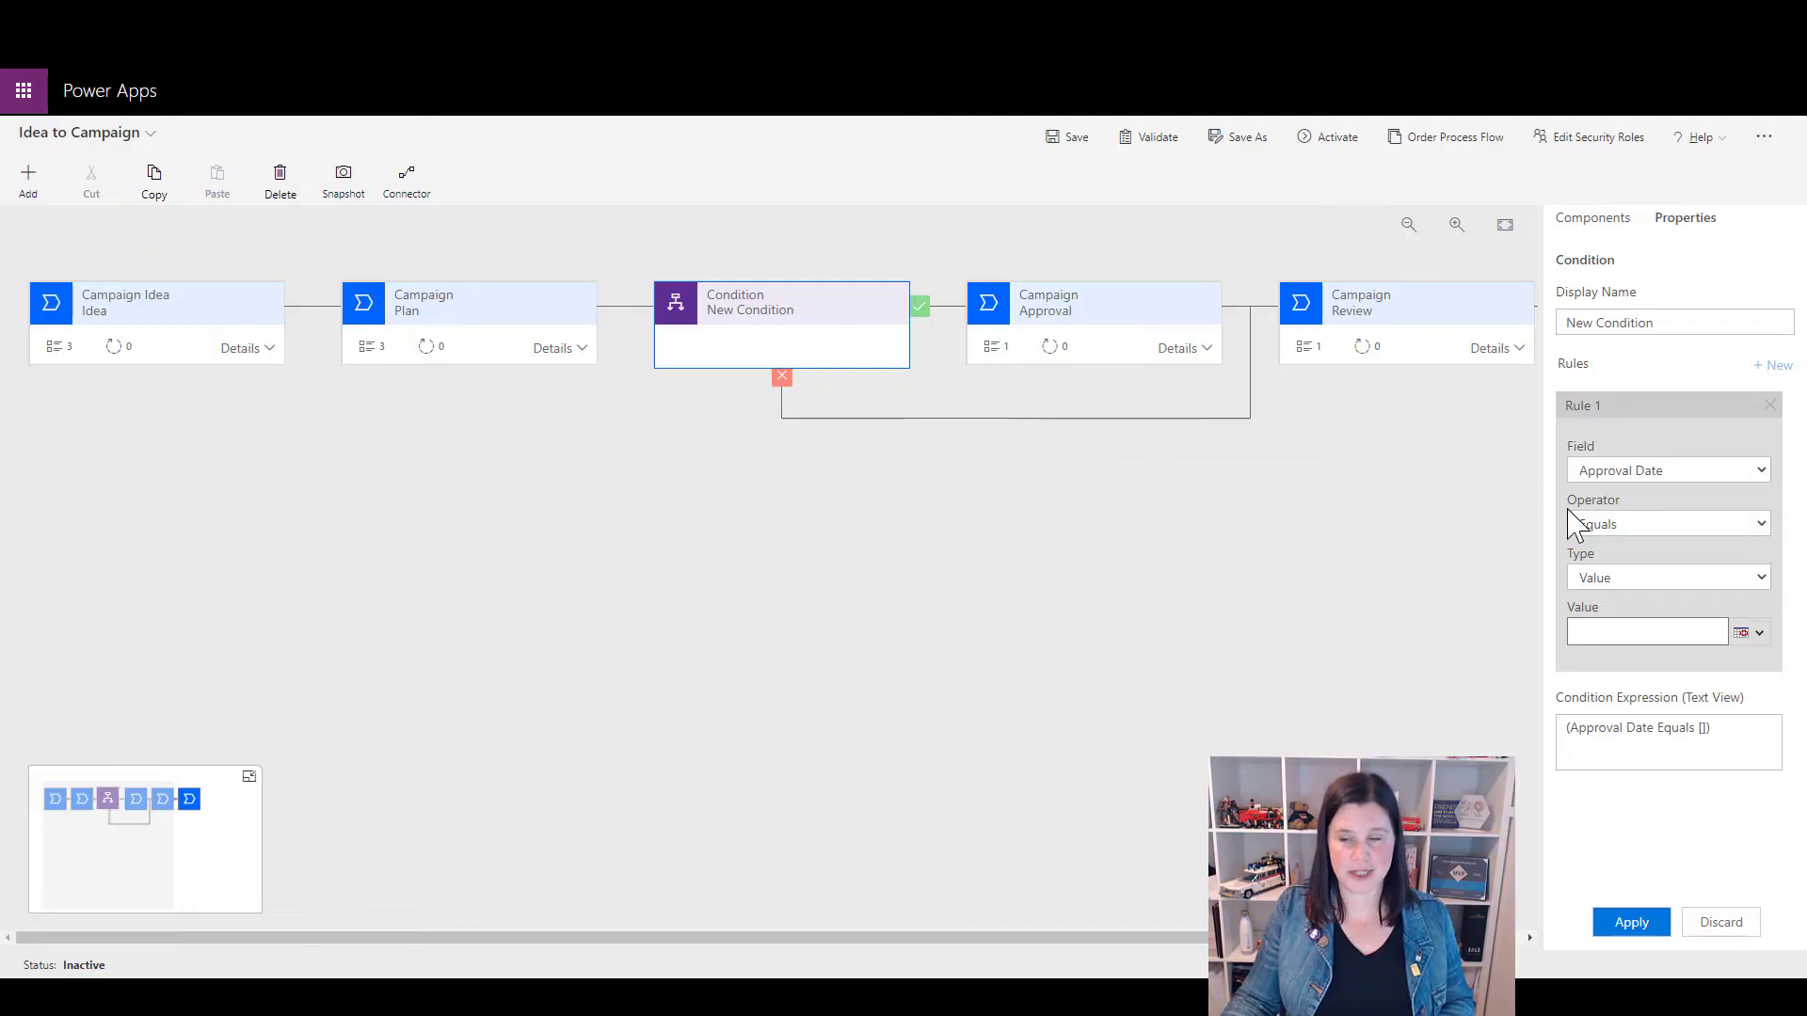
click(1649, 470)
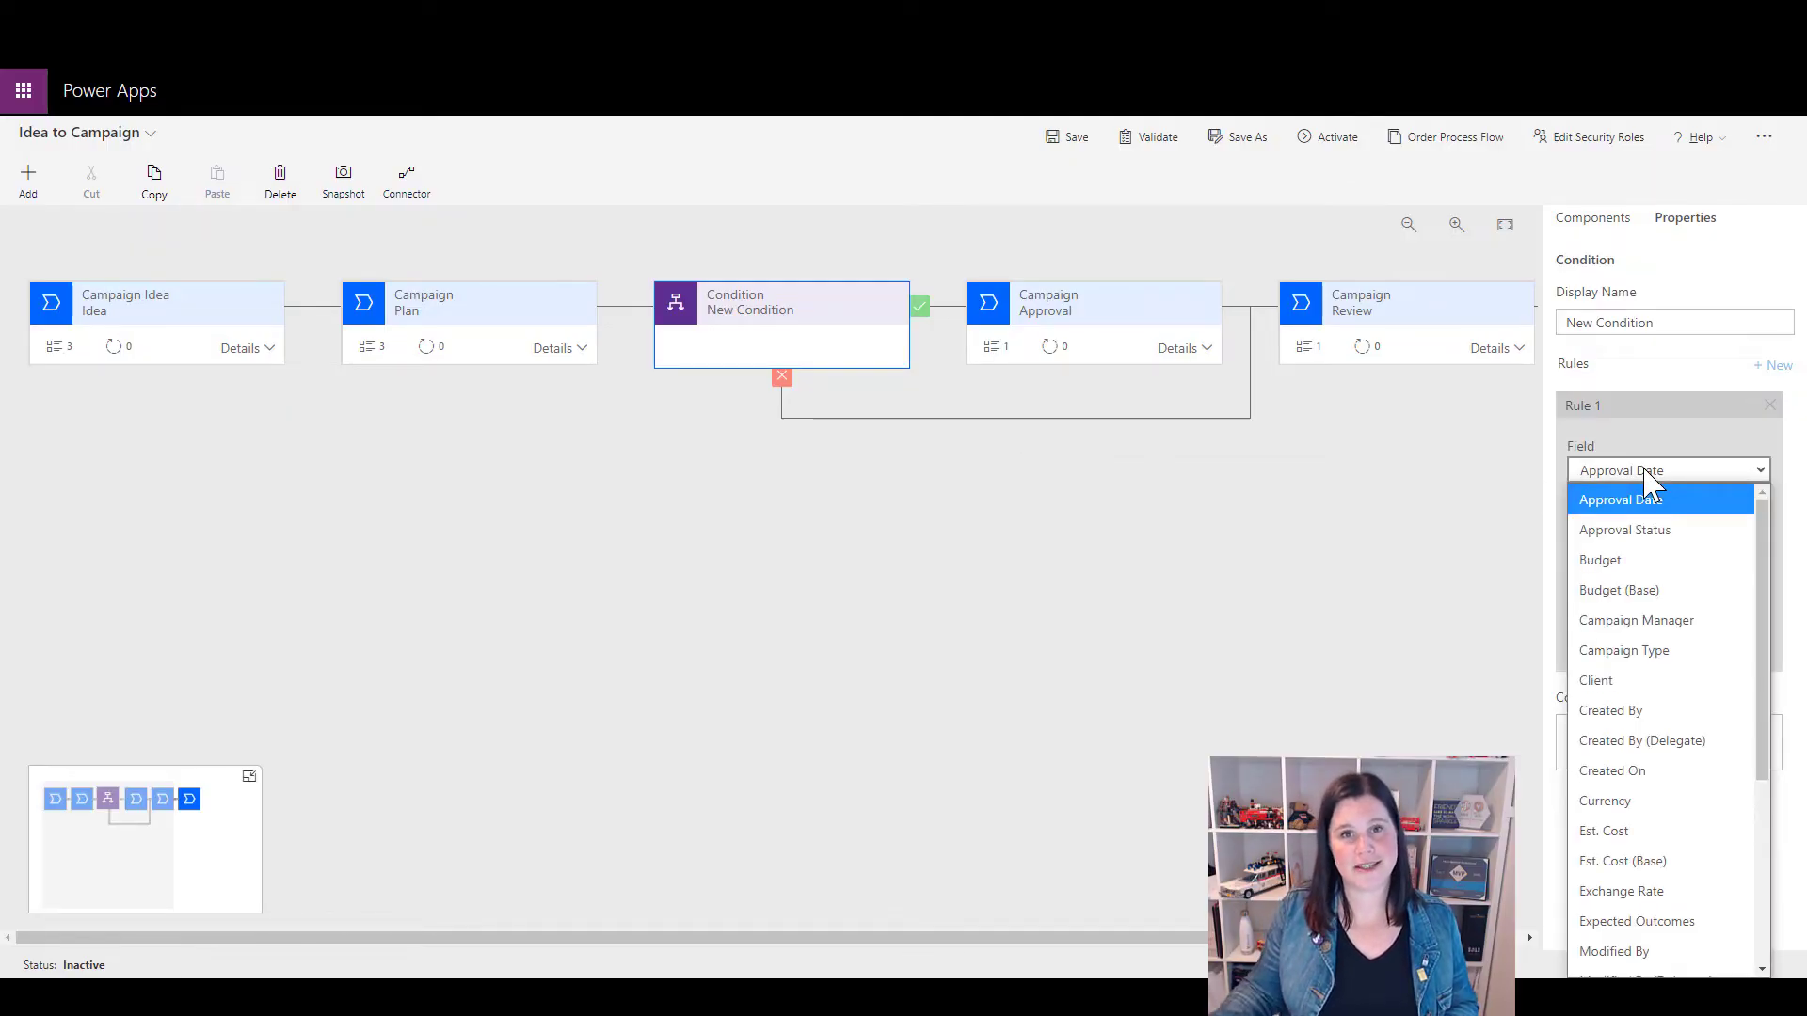
click(1647, 473)
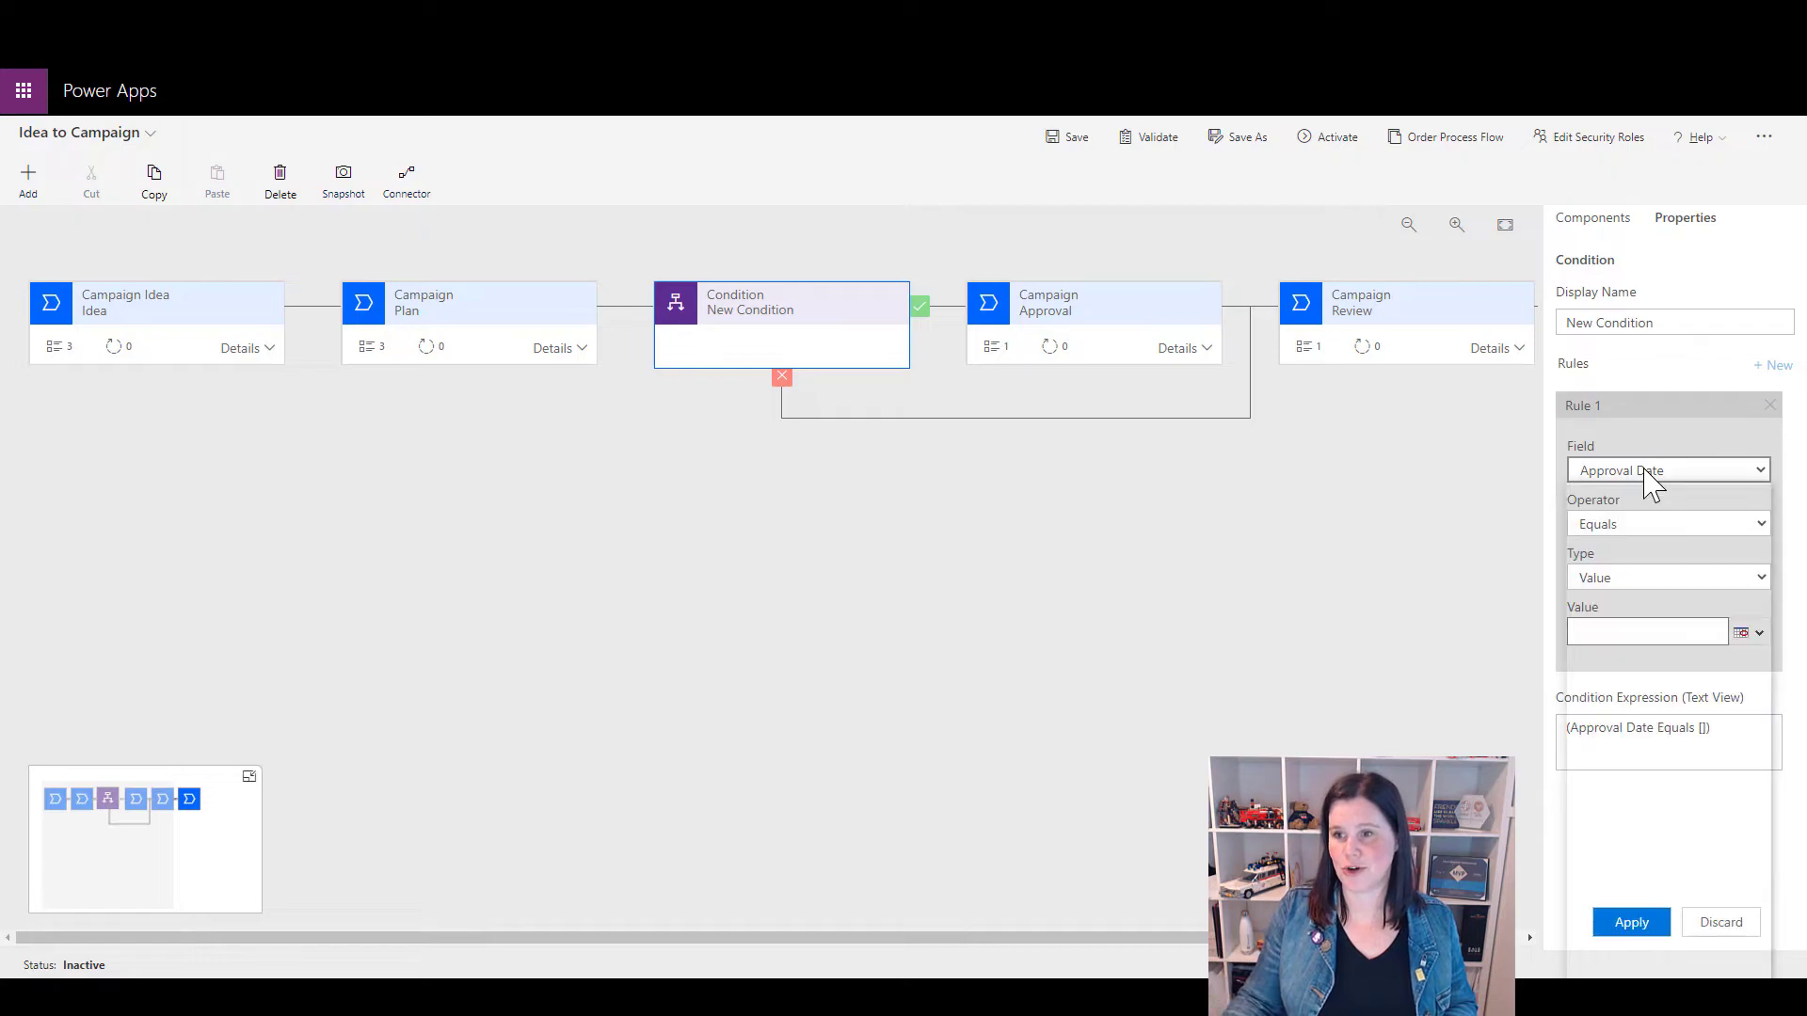
click(1655, 523)
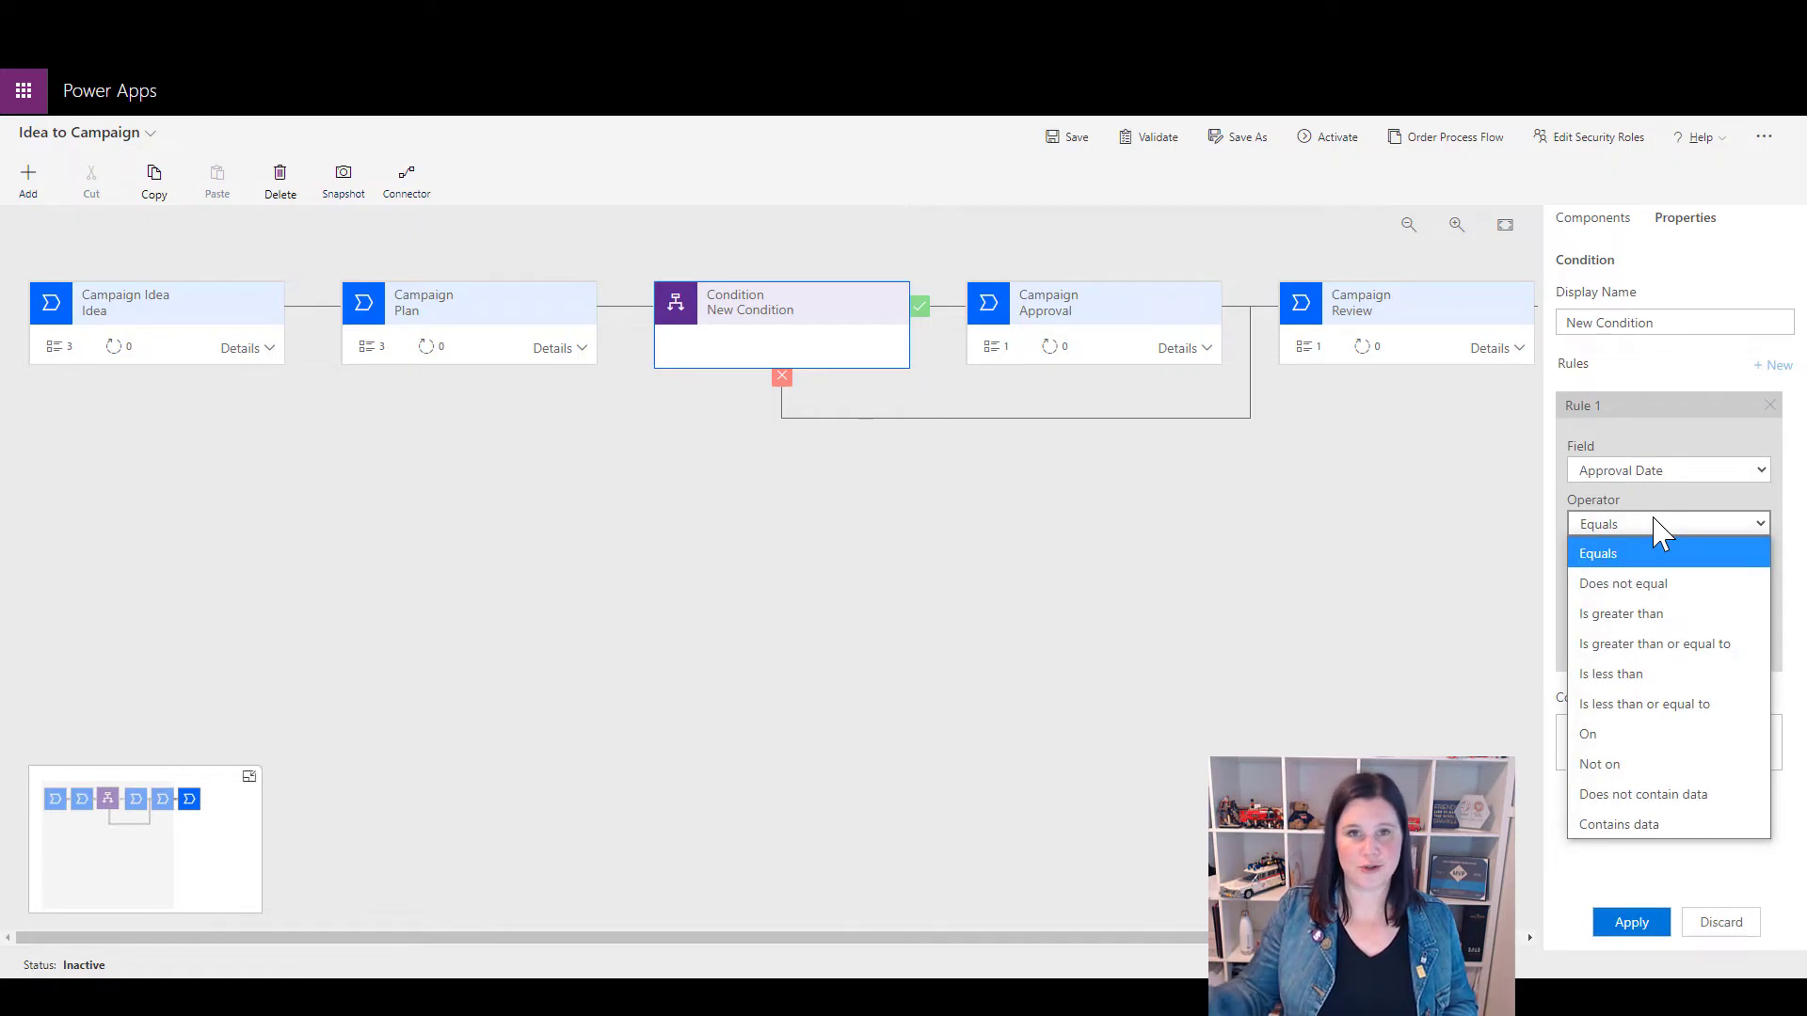
Compare the operators that the condition's rule offers for the Budget, Approval Date and Campaign Type fields
click(1646, 469)
click(1646, 470)
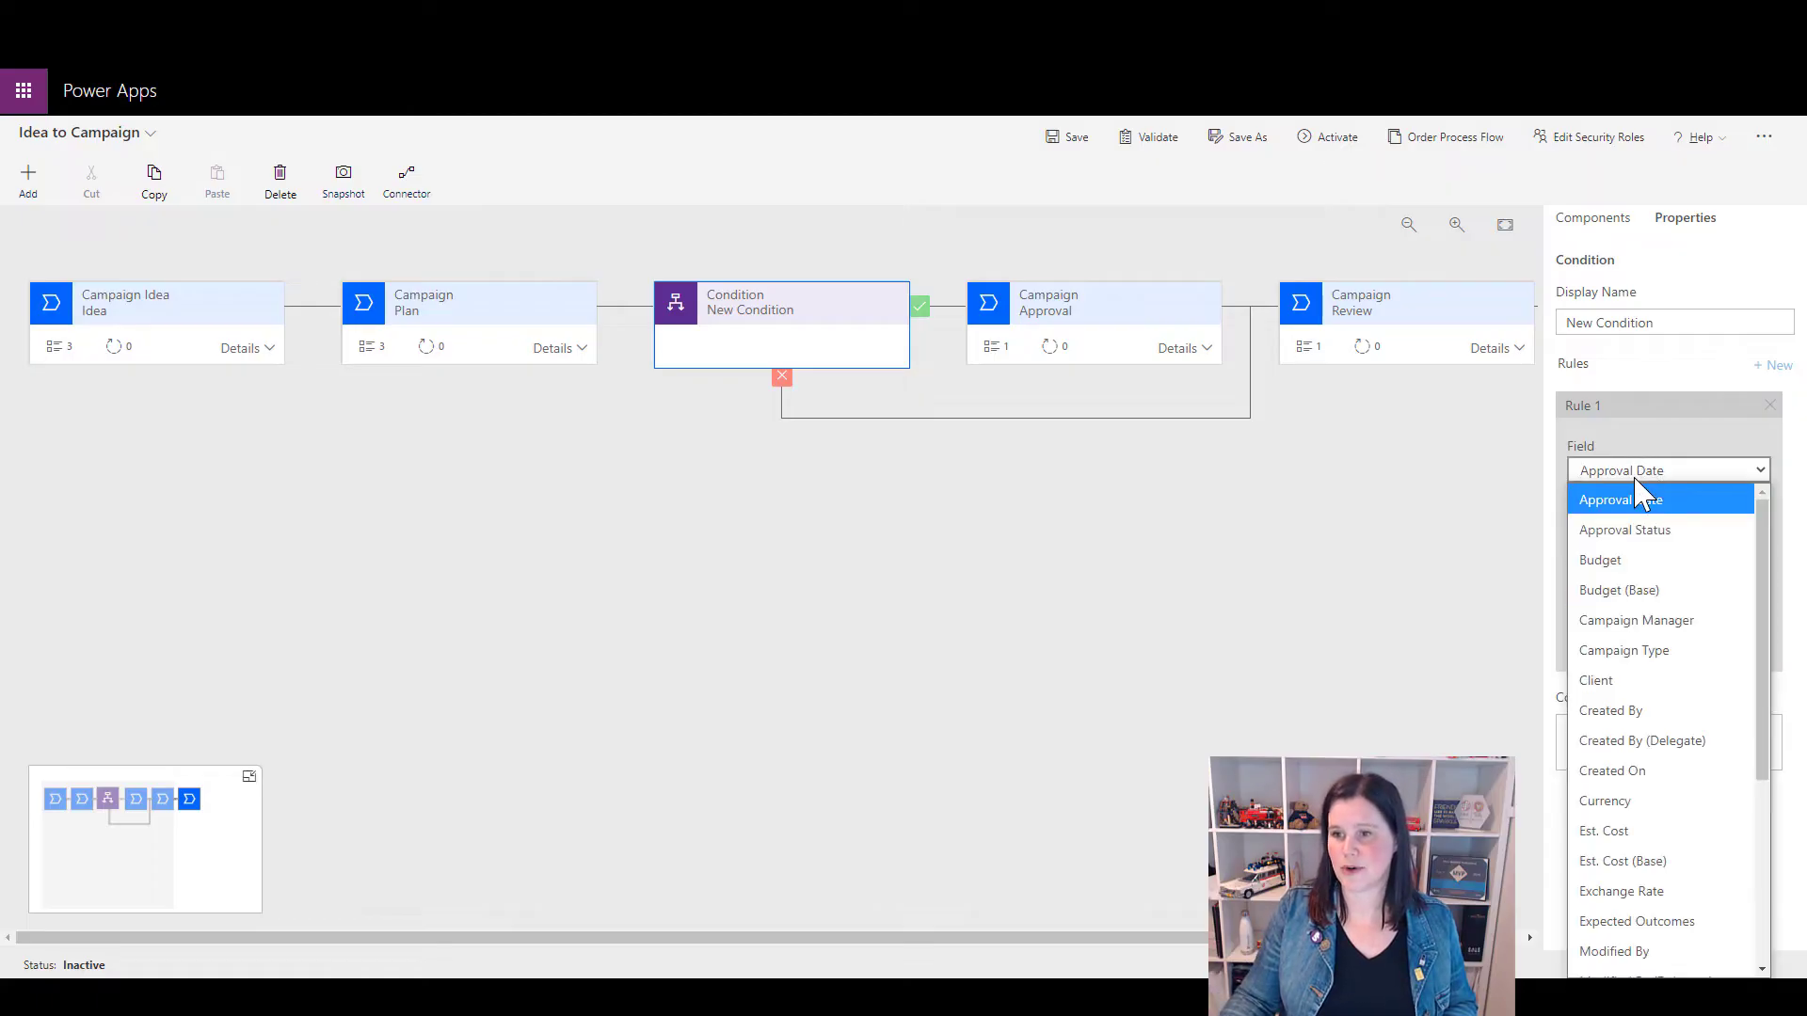
click(1633, 562)
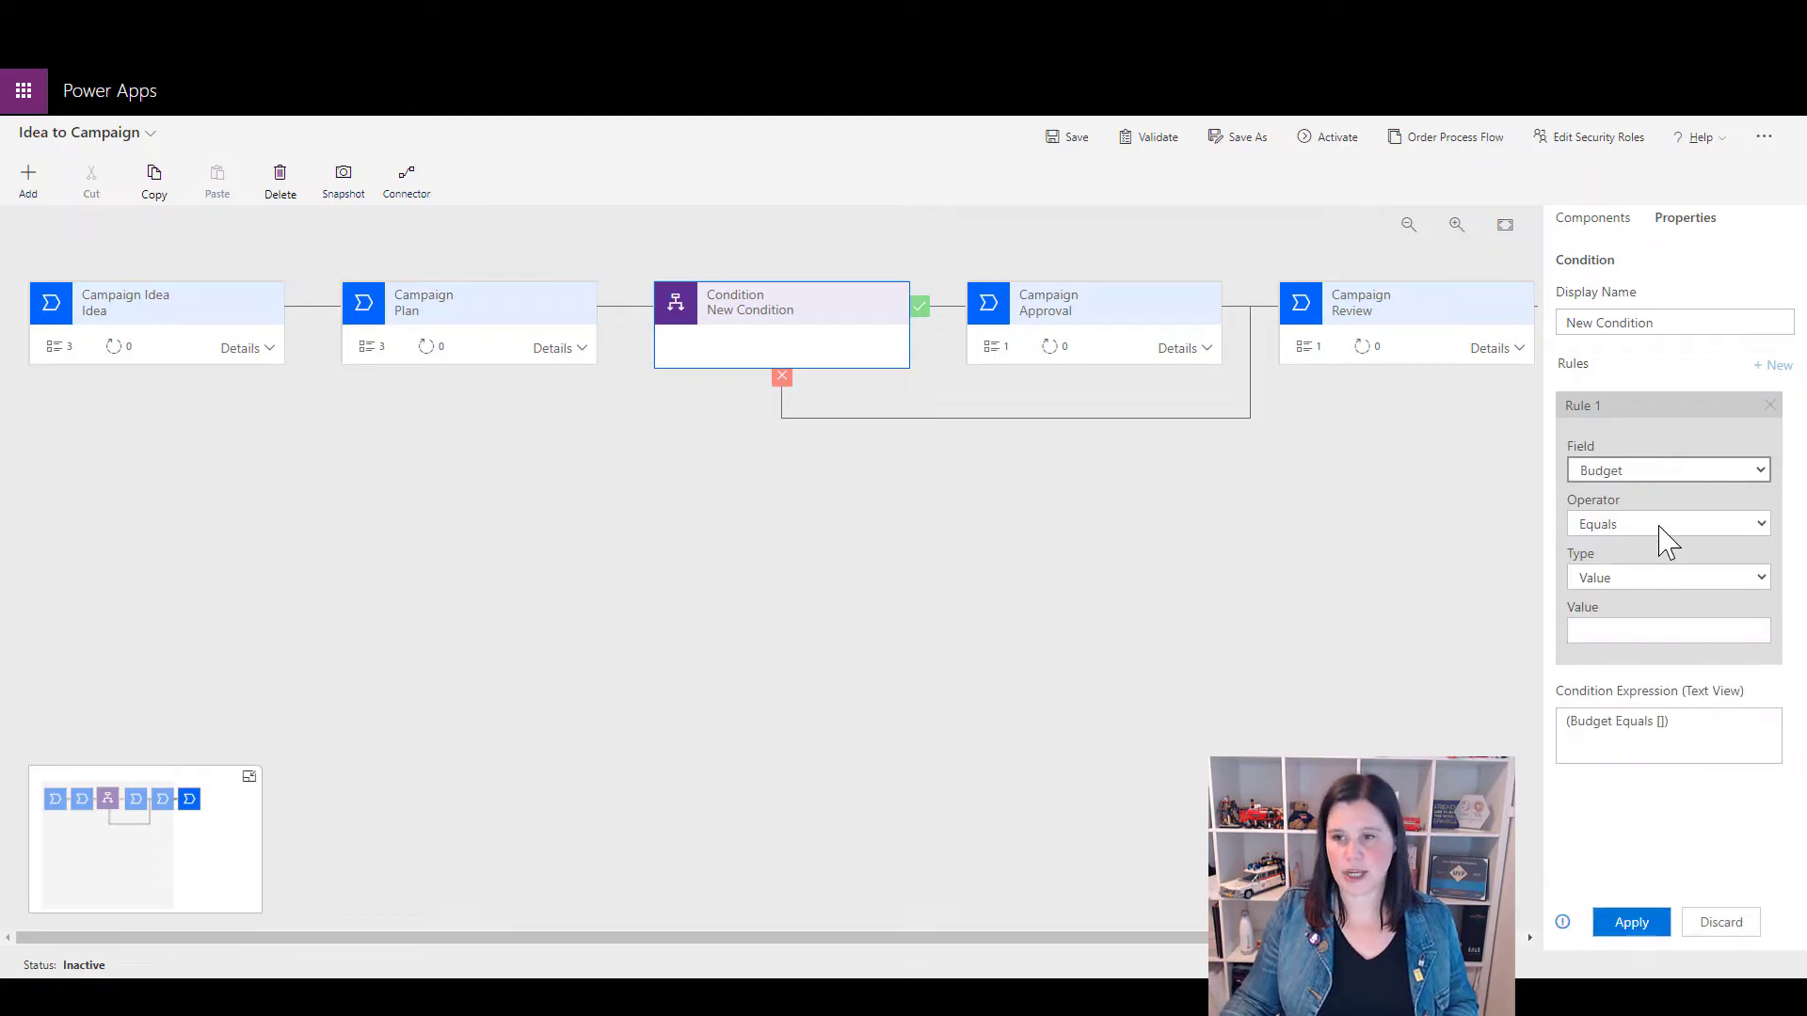
click(1658, 526)
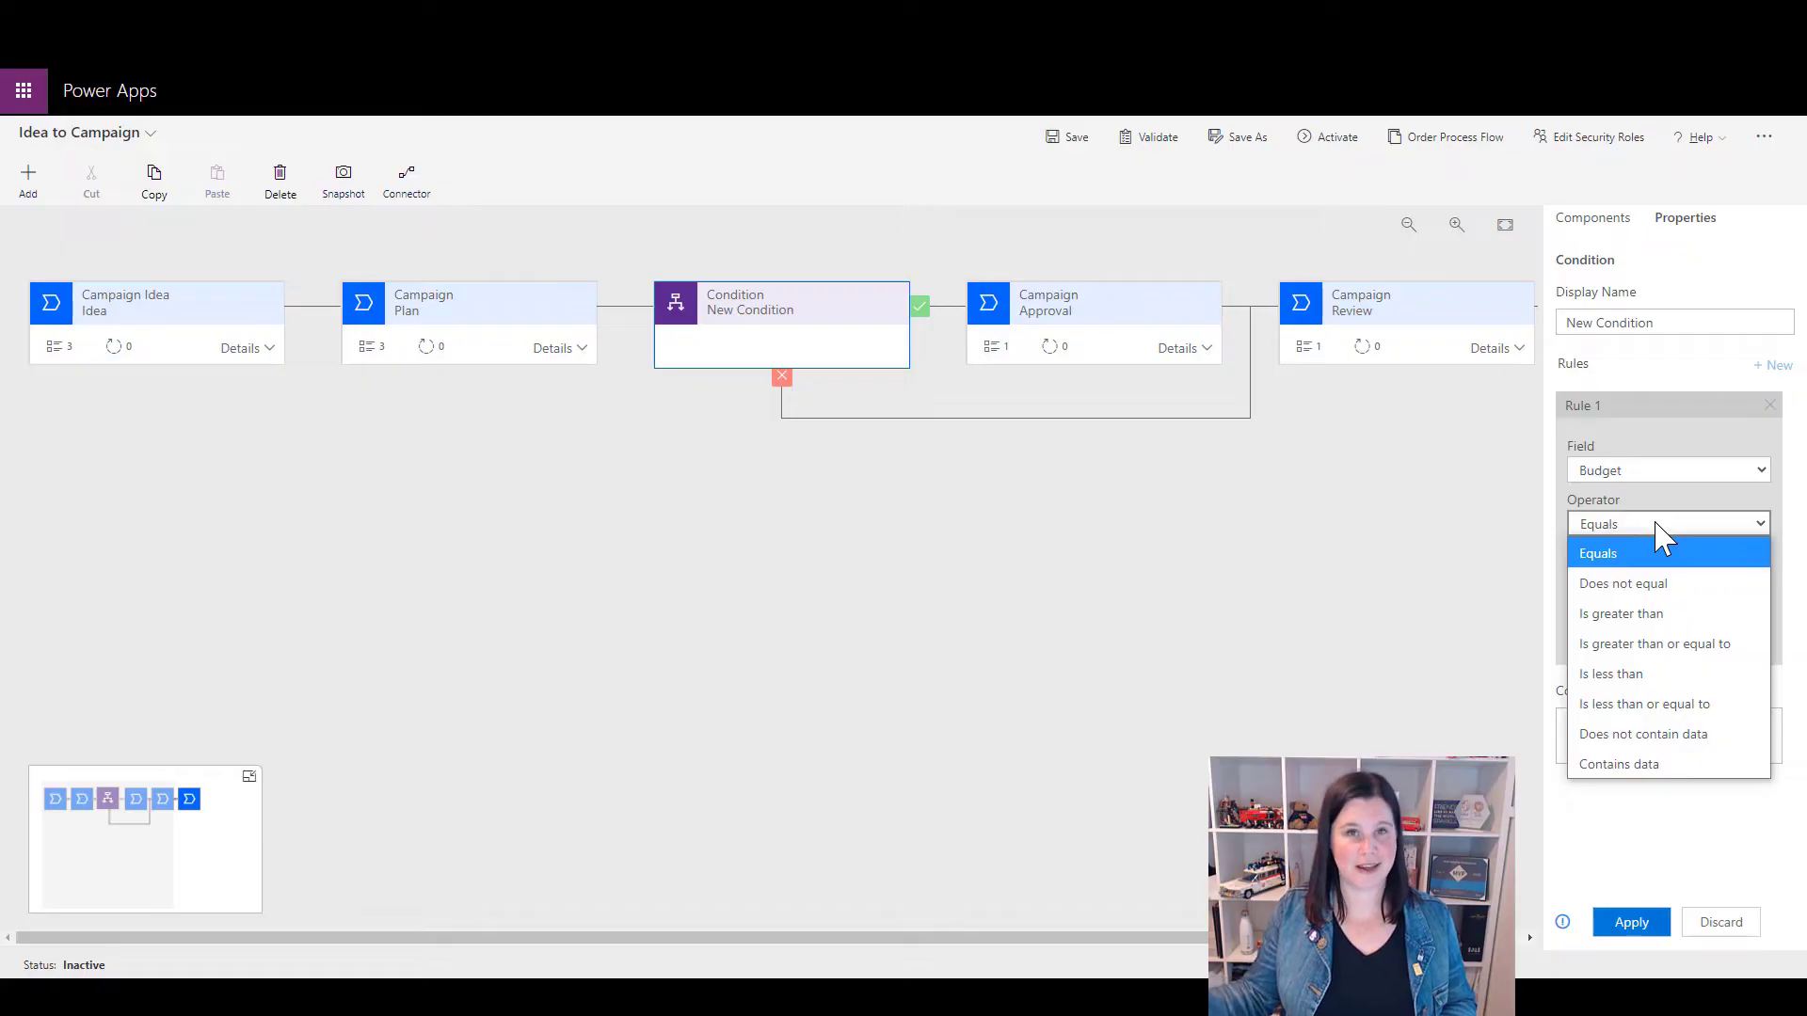
click(1646, 470)
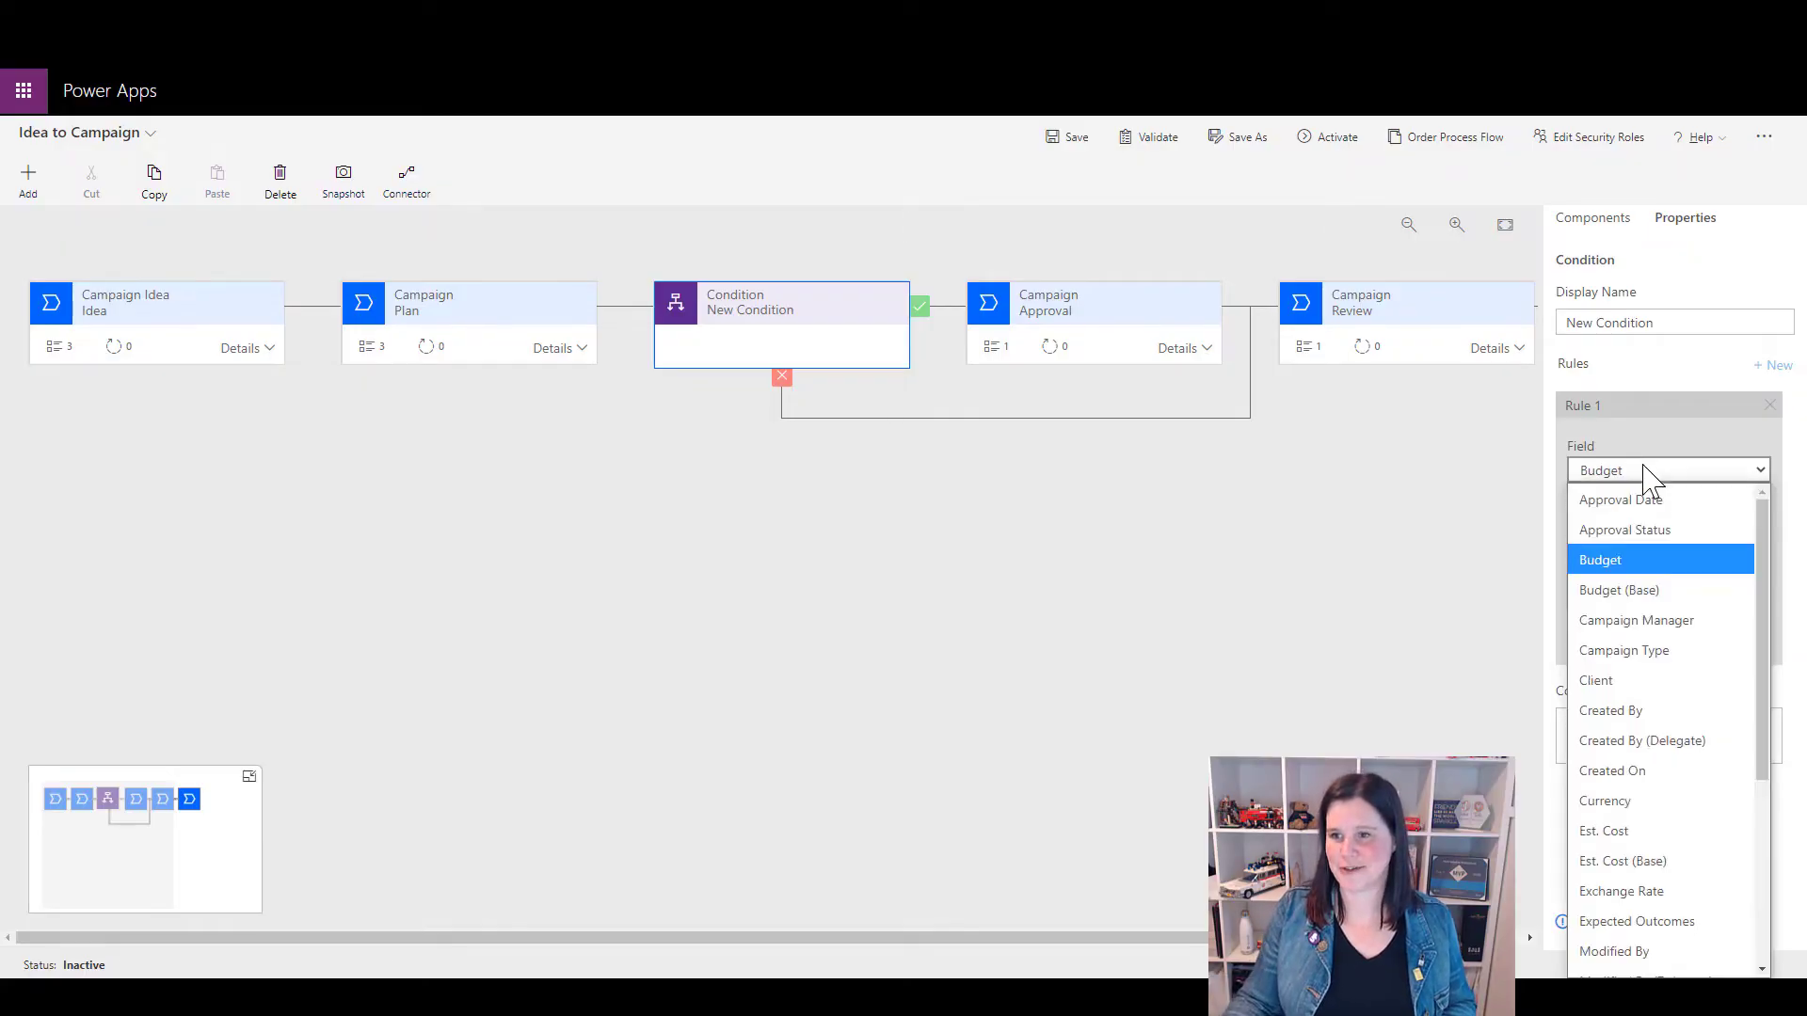
click(1648, 495)
click(1657, 525)
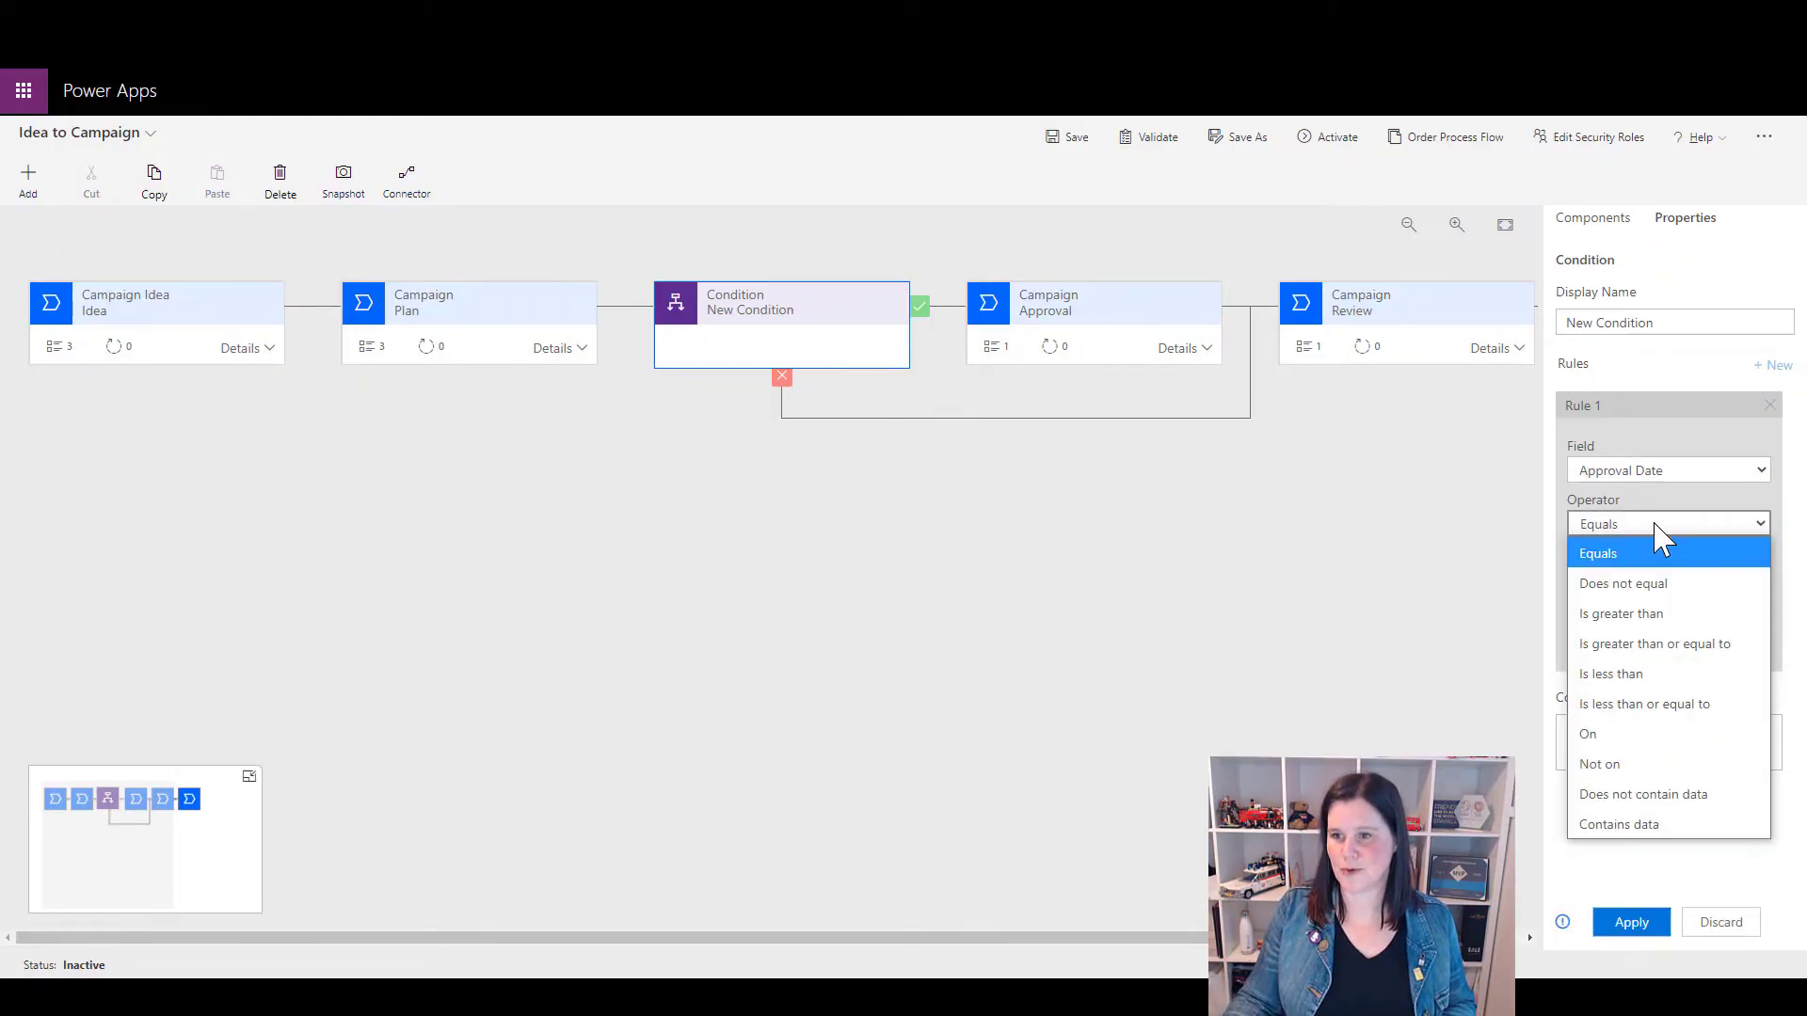
click(1655, 471)
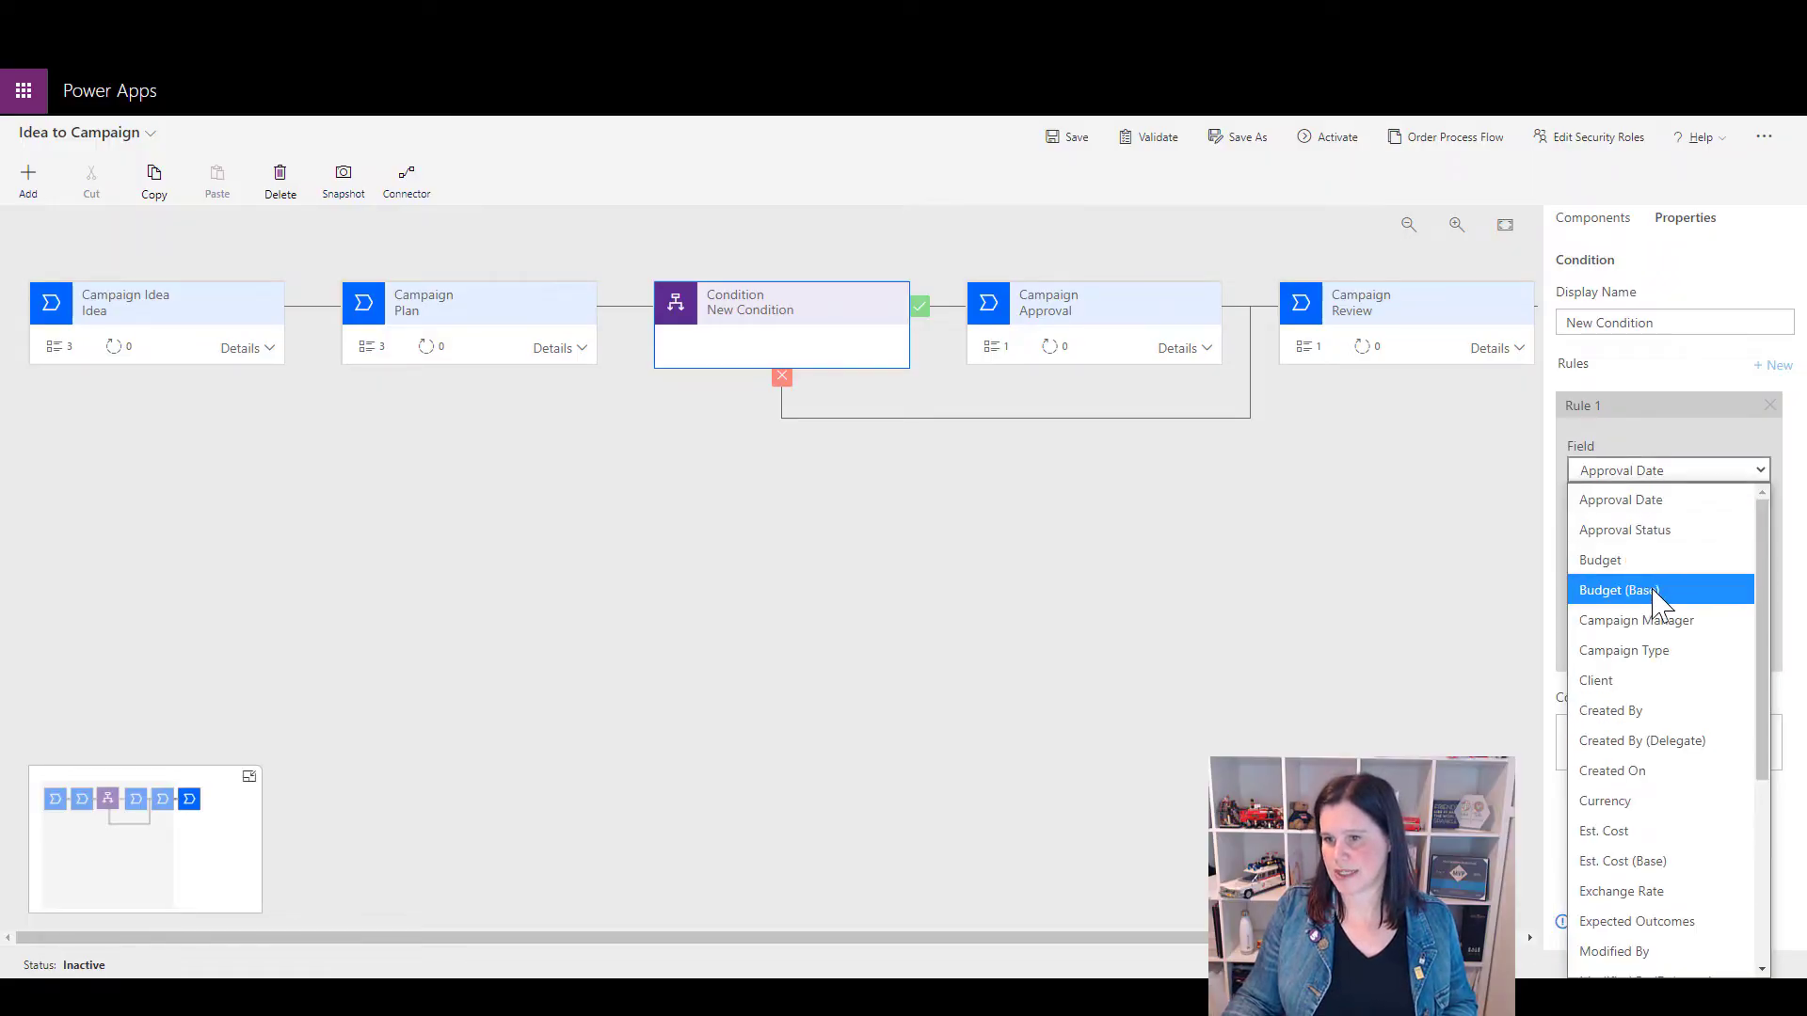
click(1653, 653)
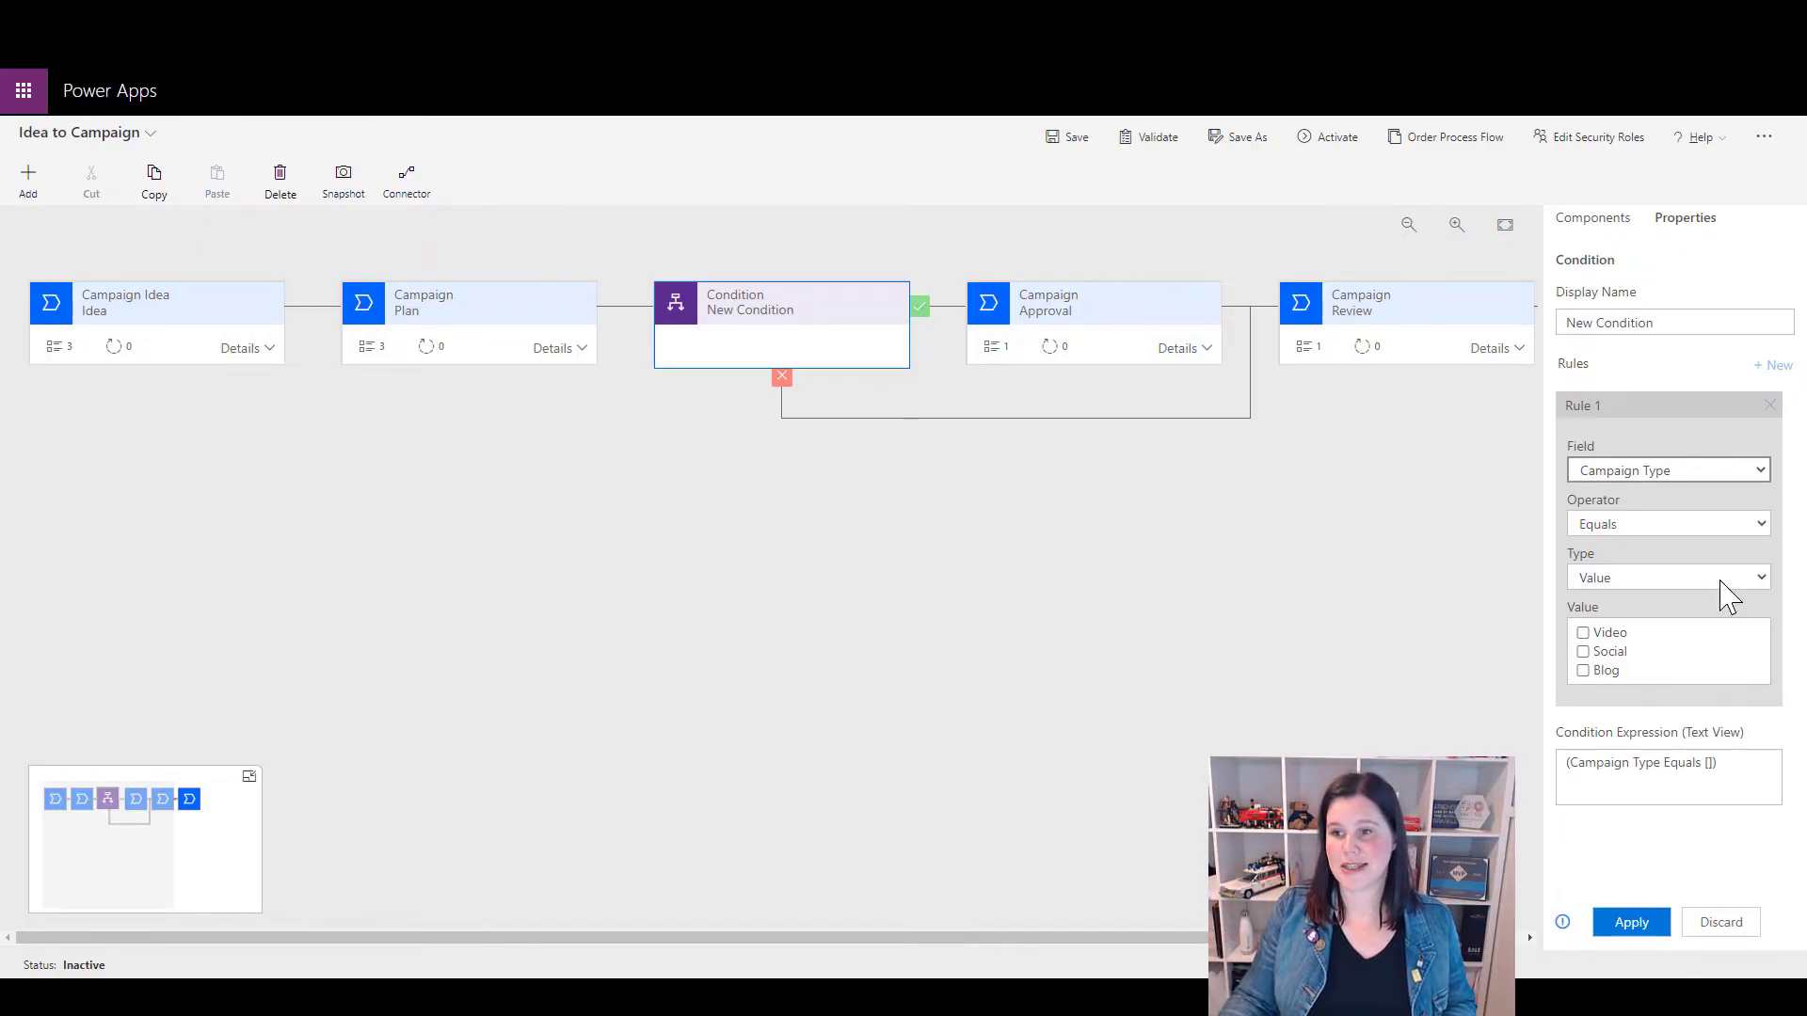
click(1707, 533)
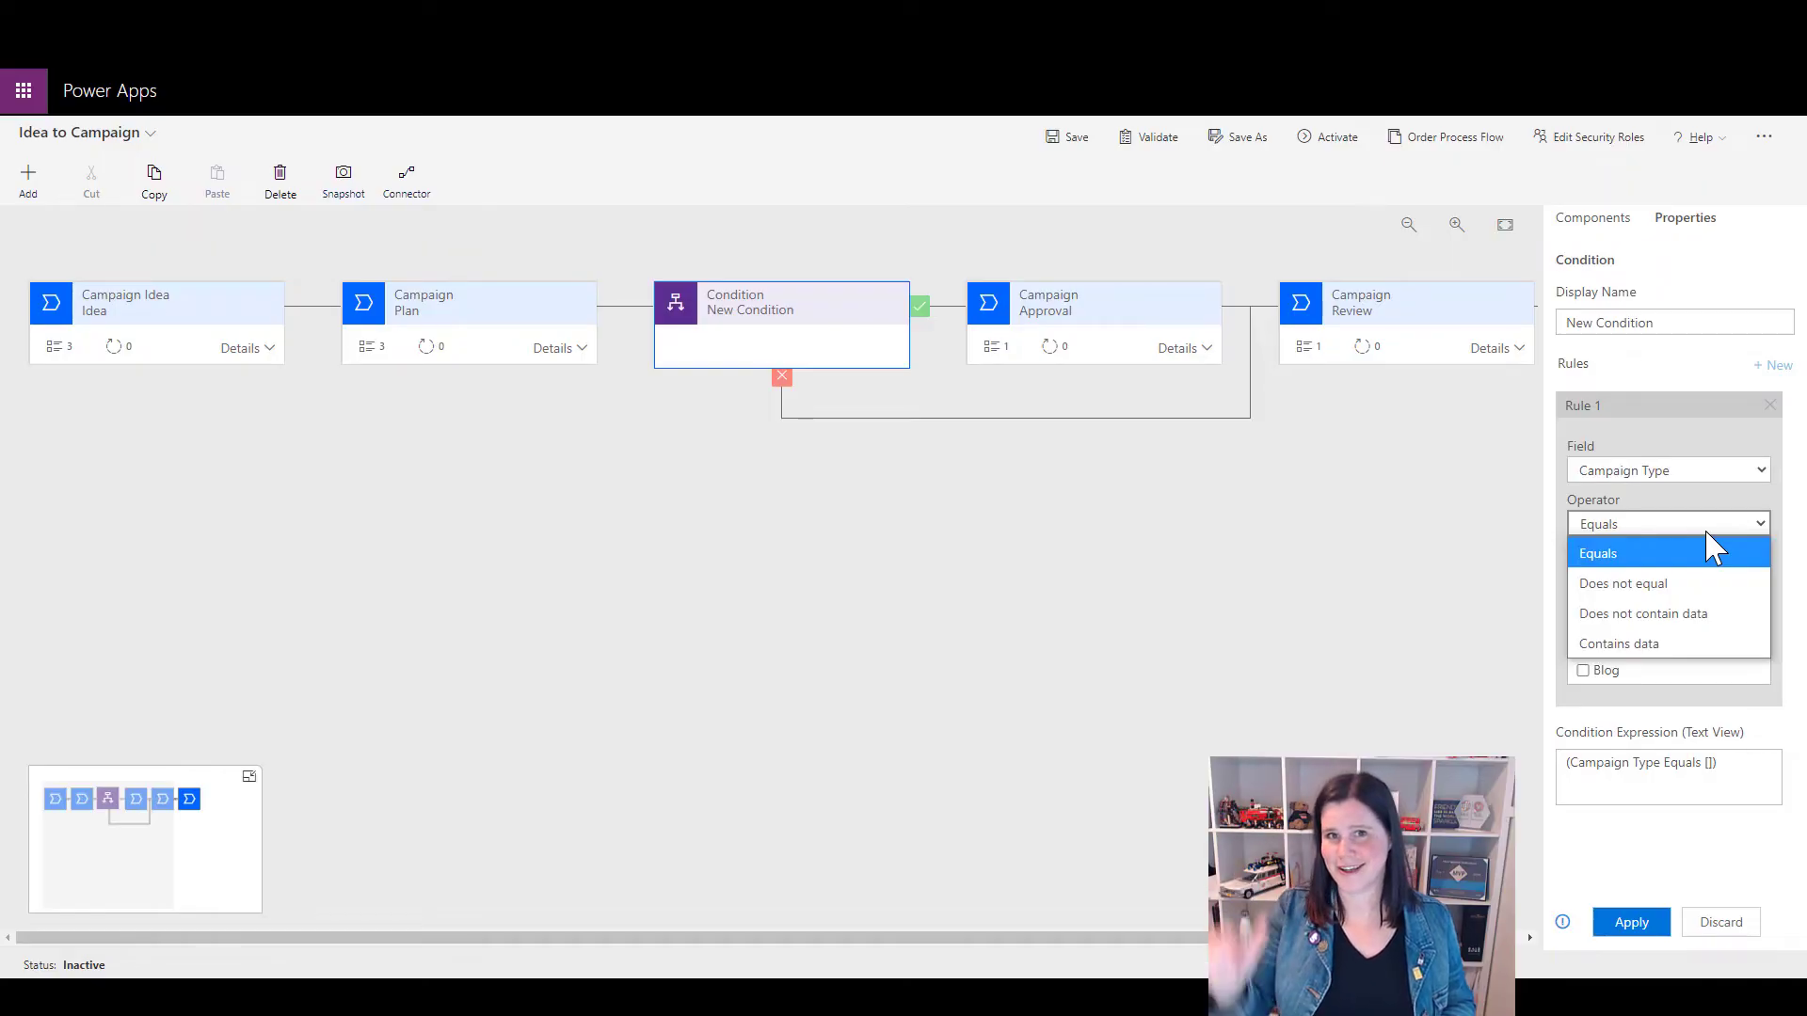
Set the condition's rule to Budget is greater than or equal to the value 10,000
click(1658, 476)
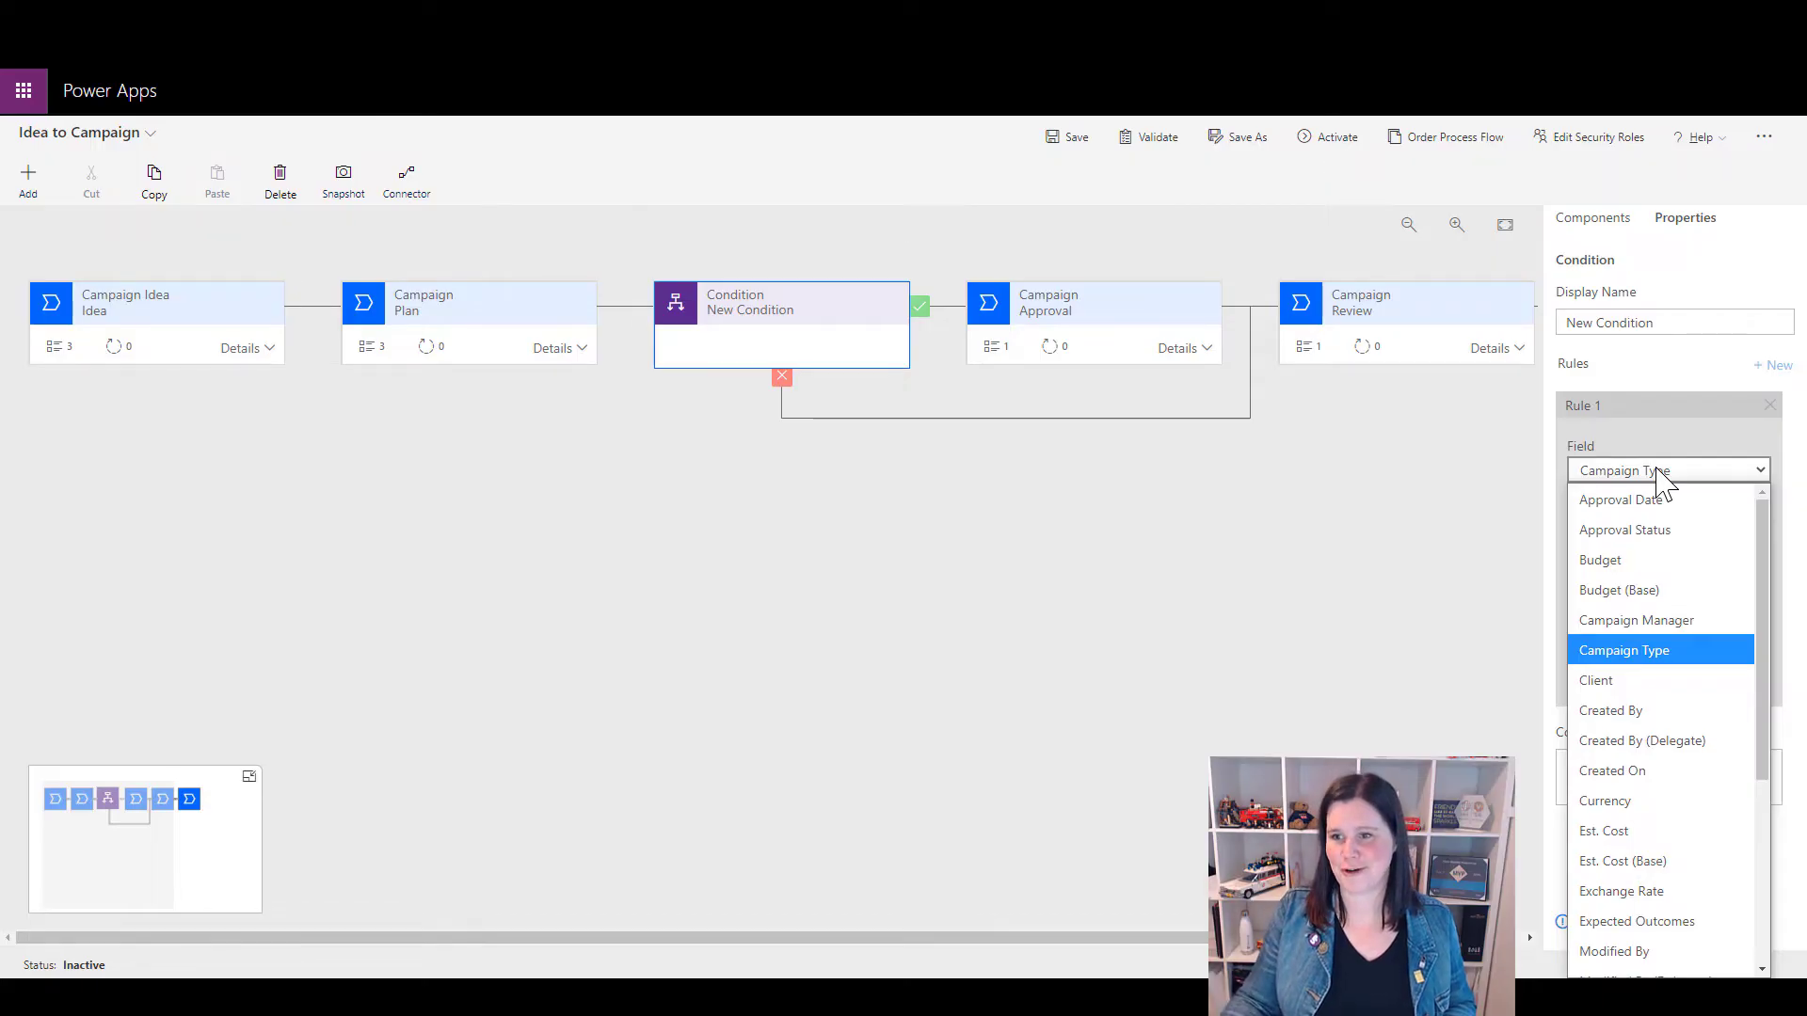
click(1633, 590)
click(1629, 472)
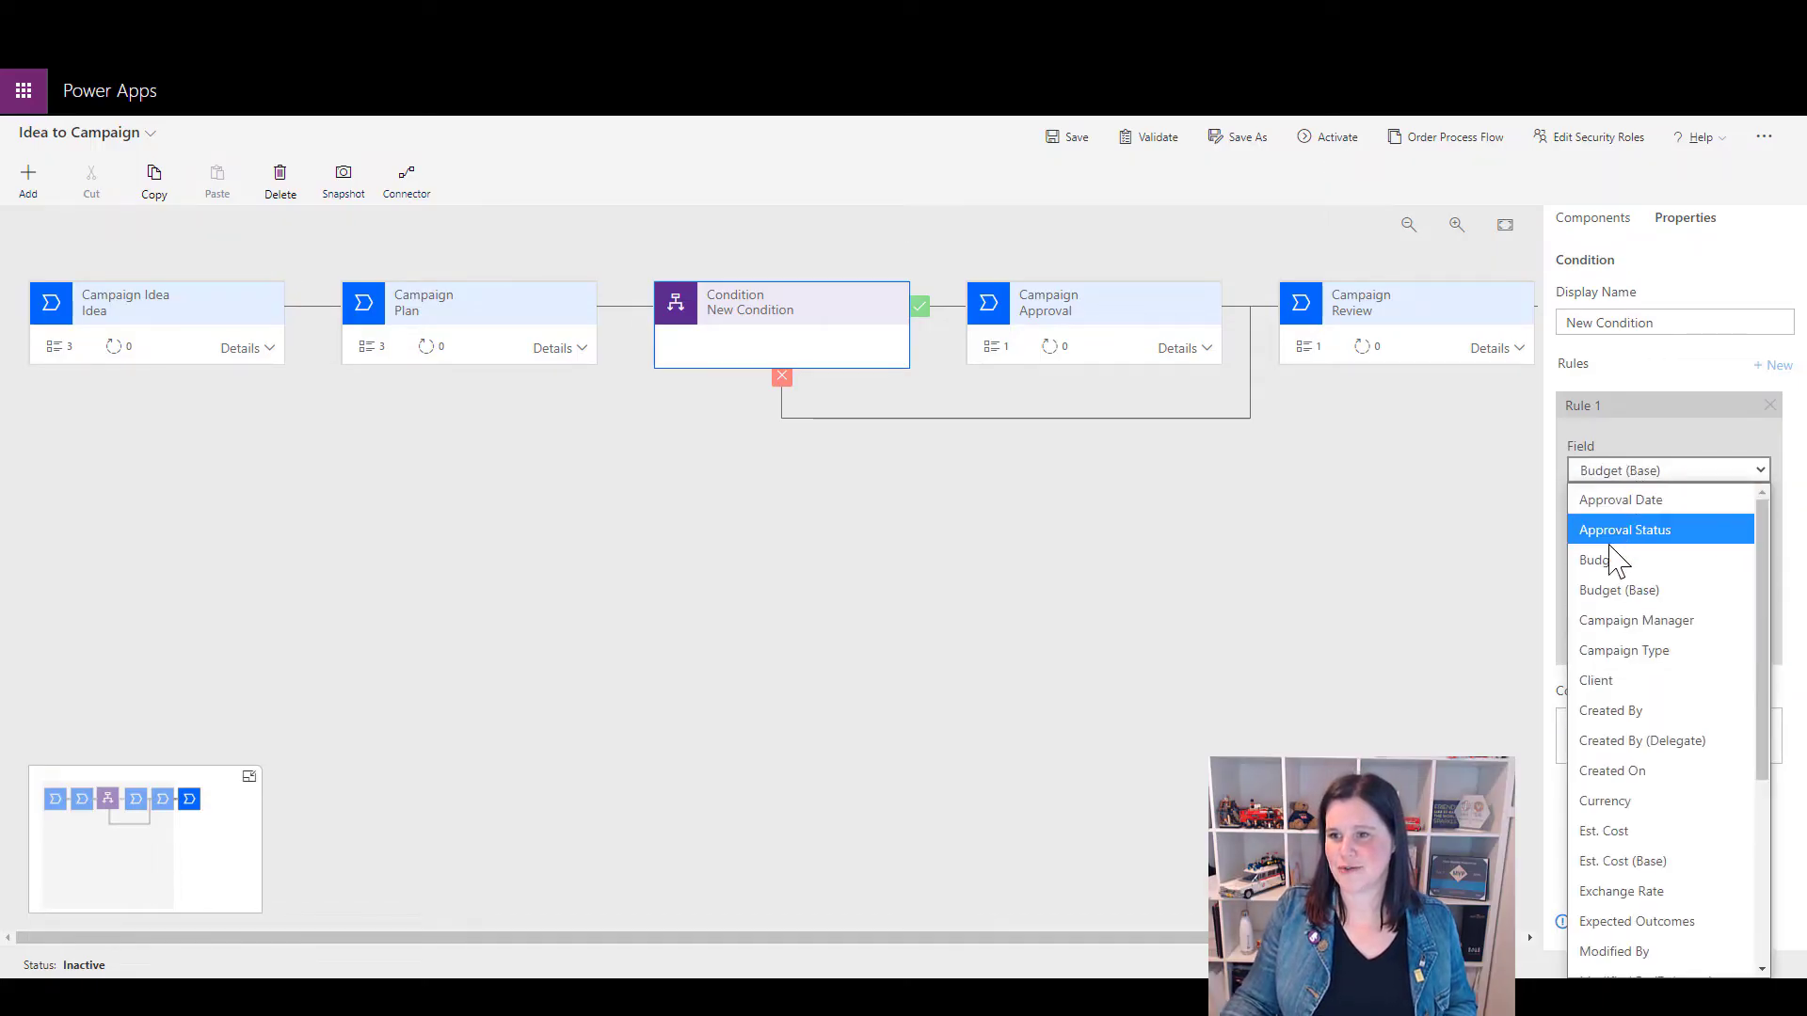
click(1600, 560)
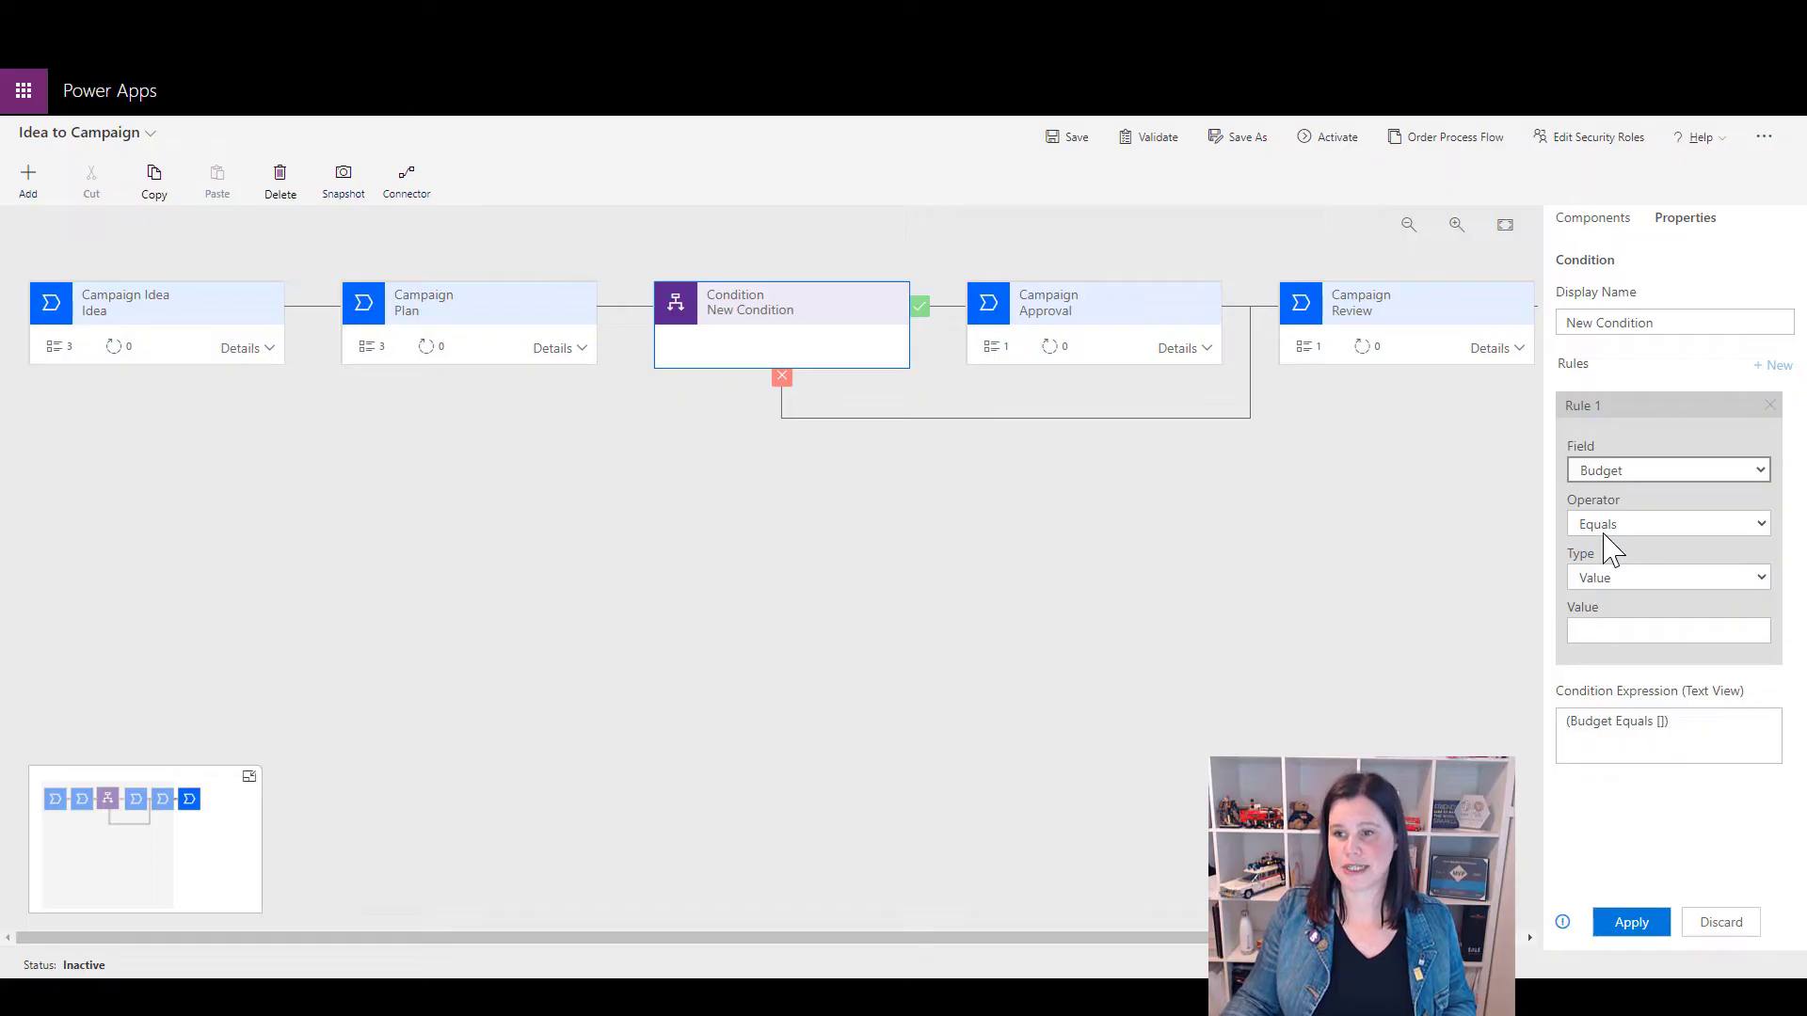
click(1611, 532)
click(1628, 644)
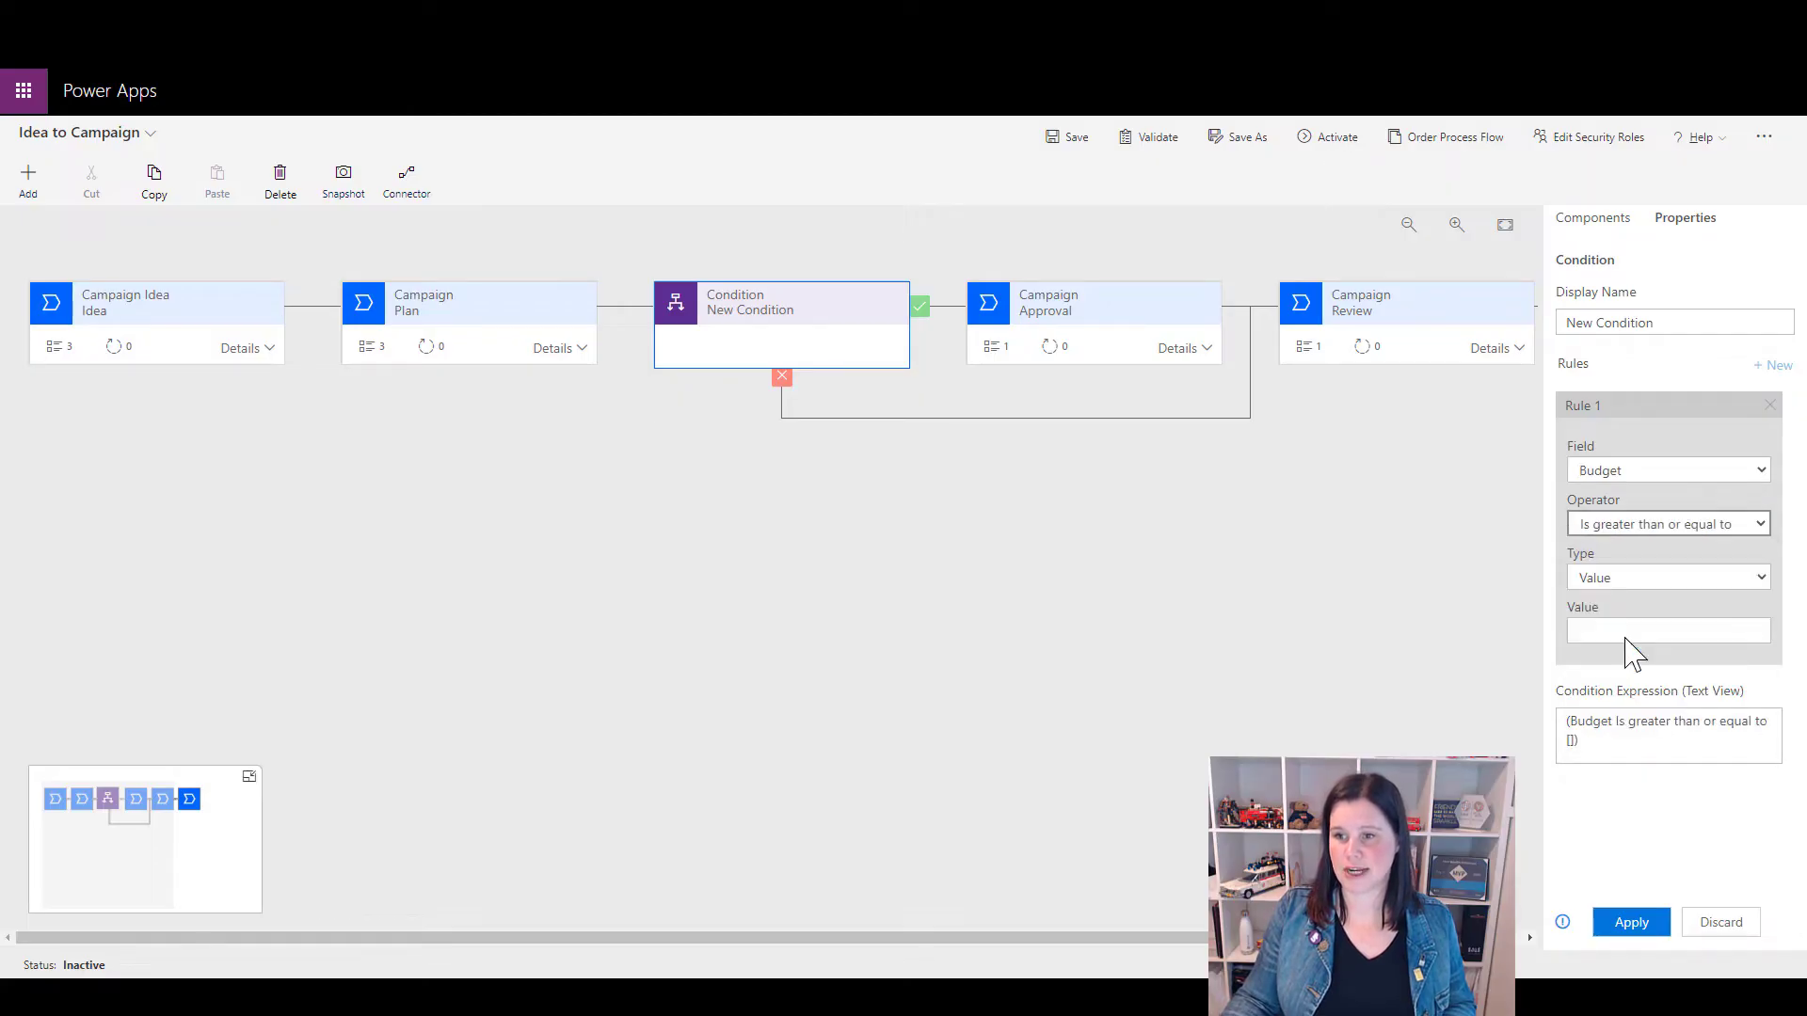
click(1635, 584)
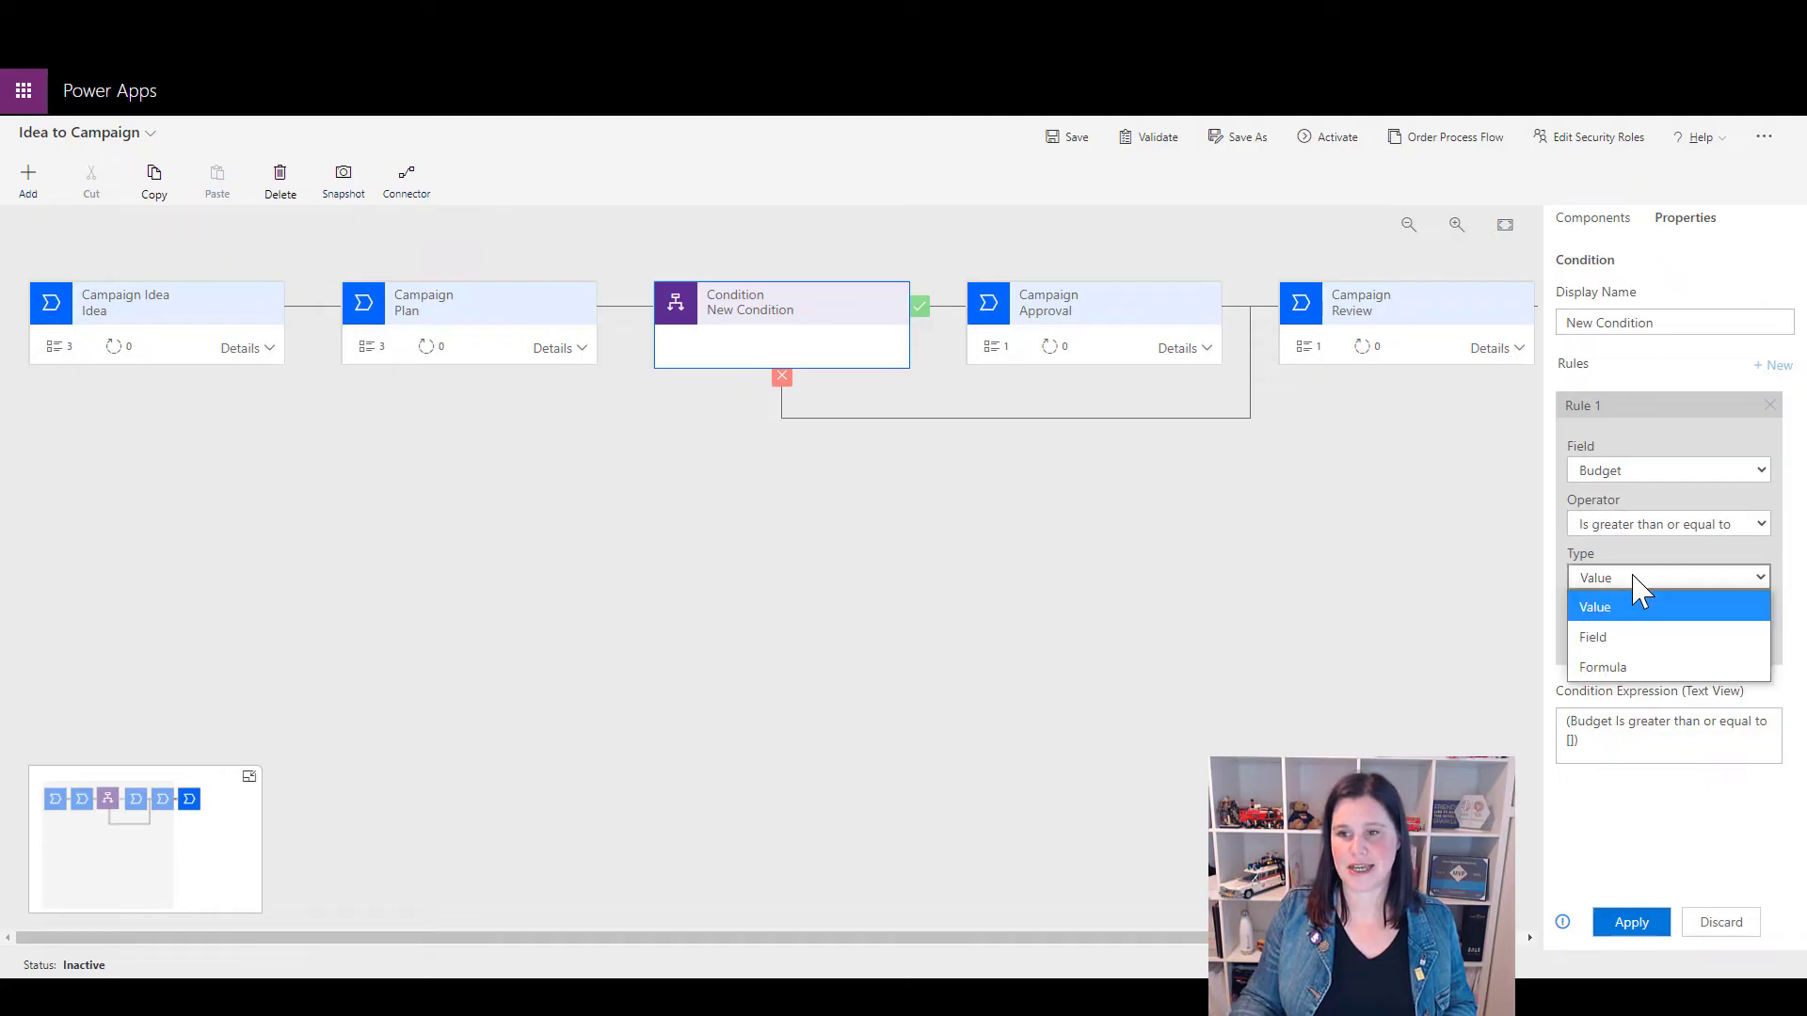
click(1637, 604)
click(1613, 629)
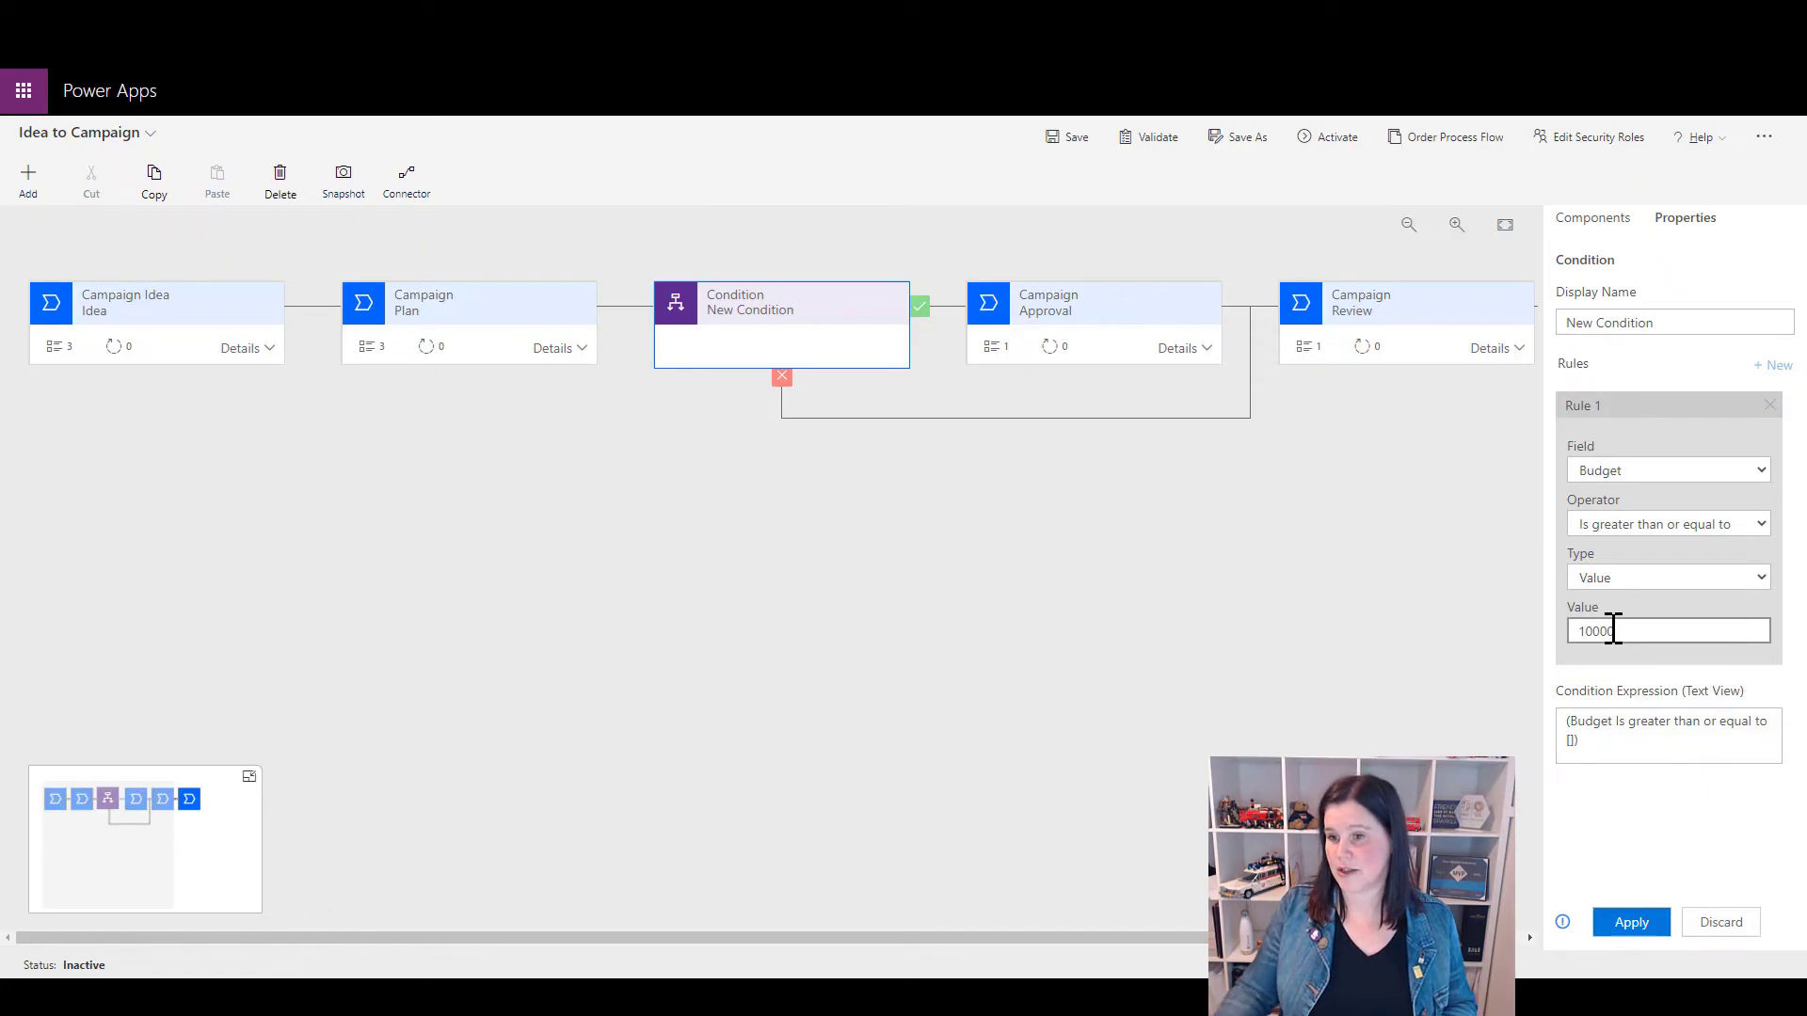
click(1413, 709)
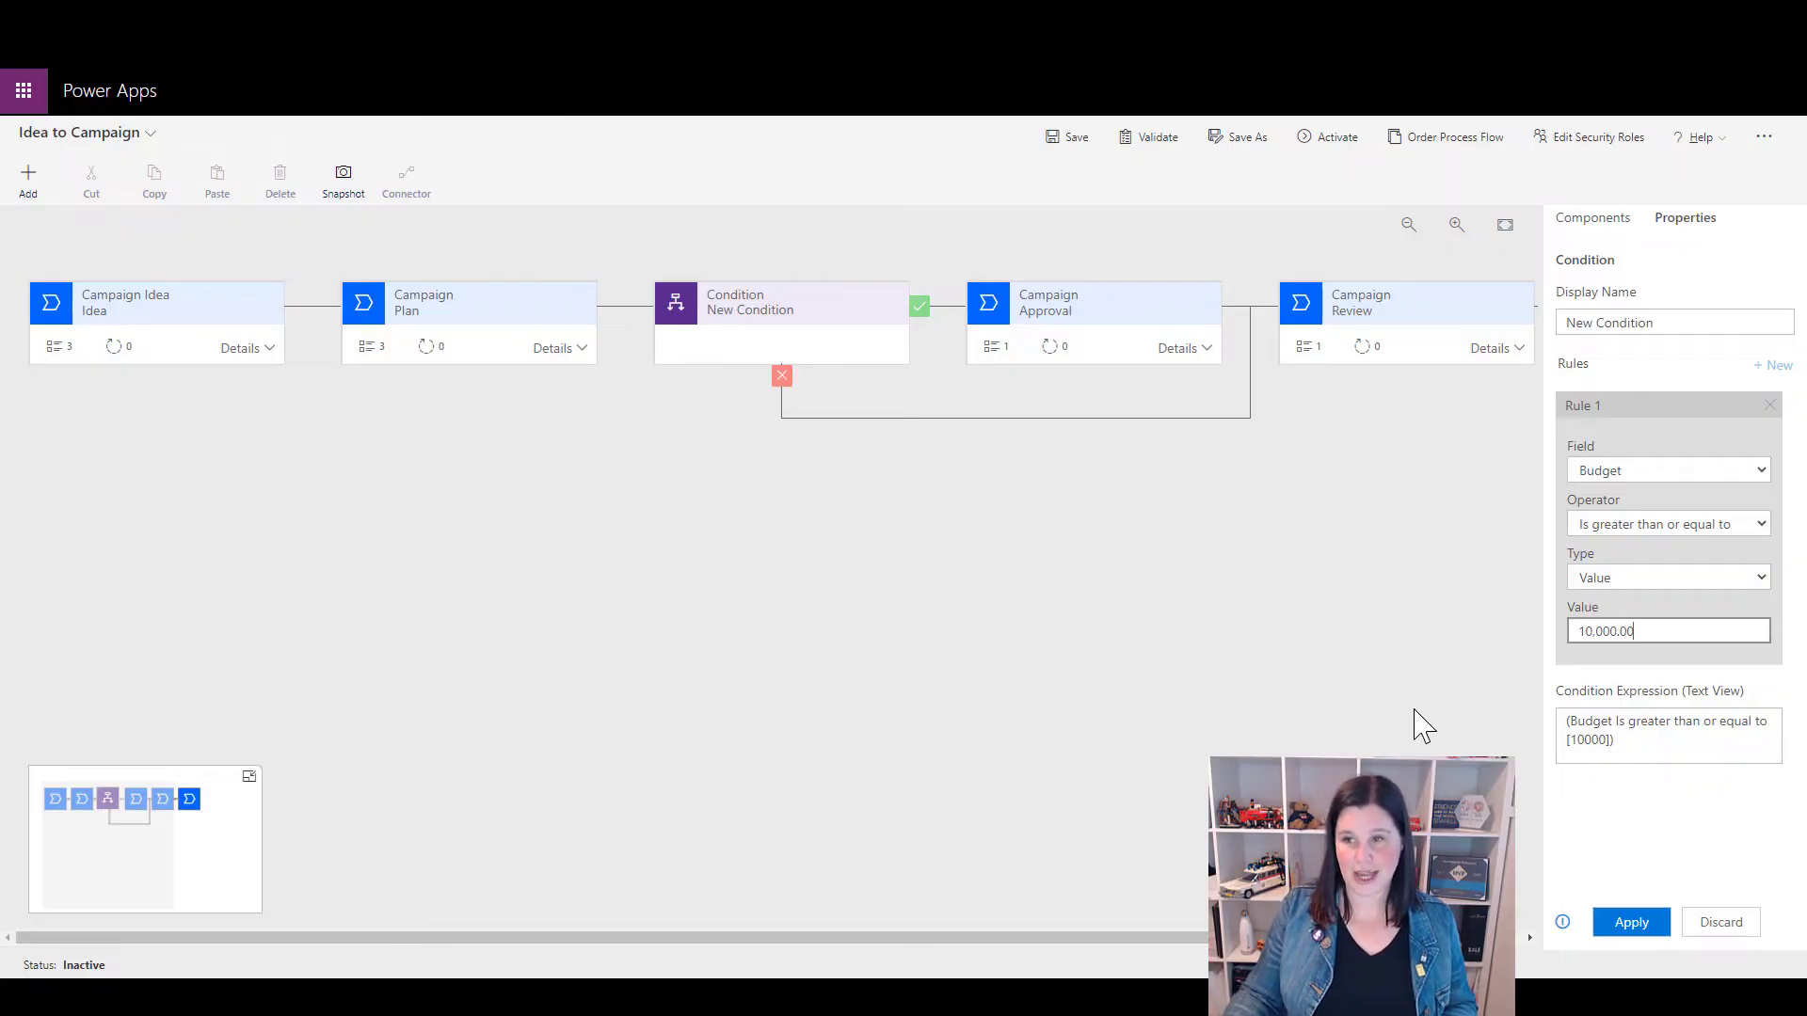
click(1623, 580)
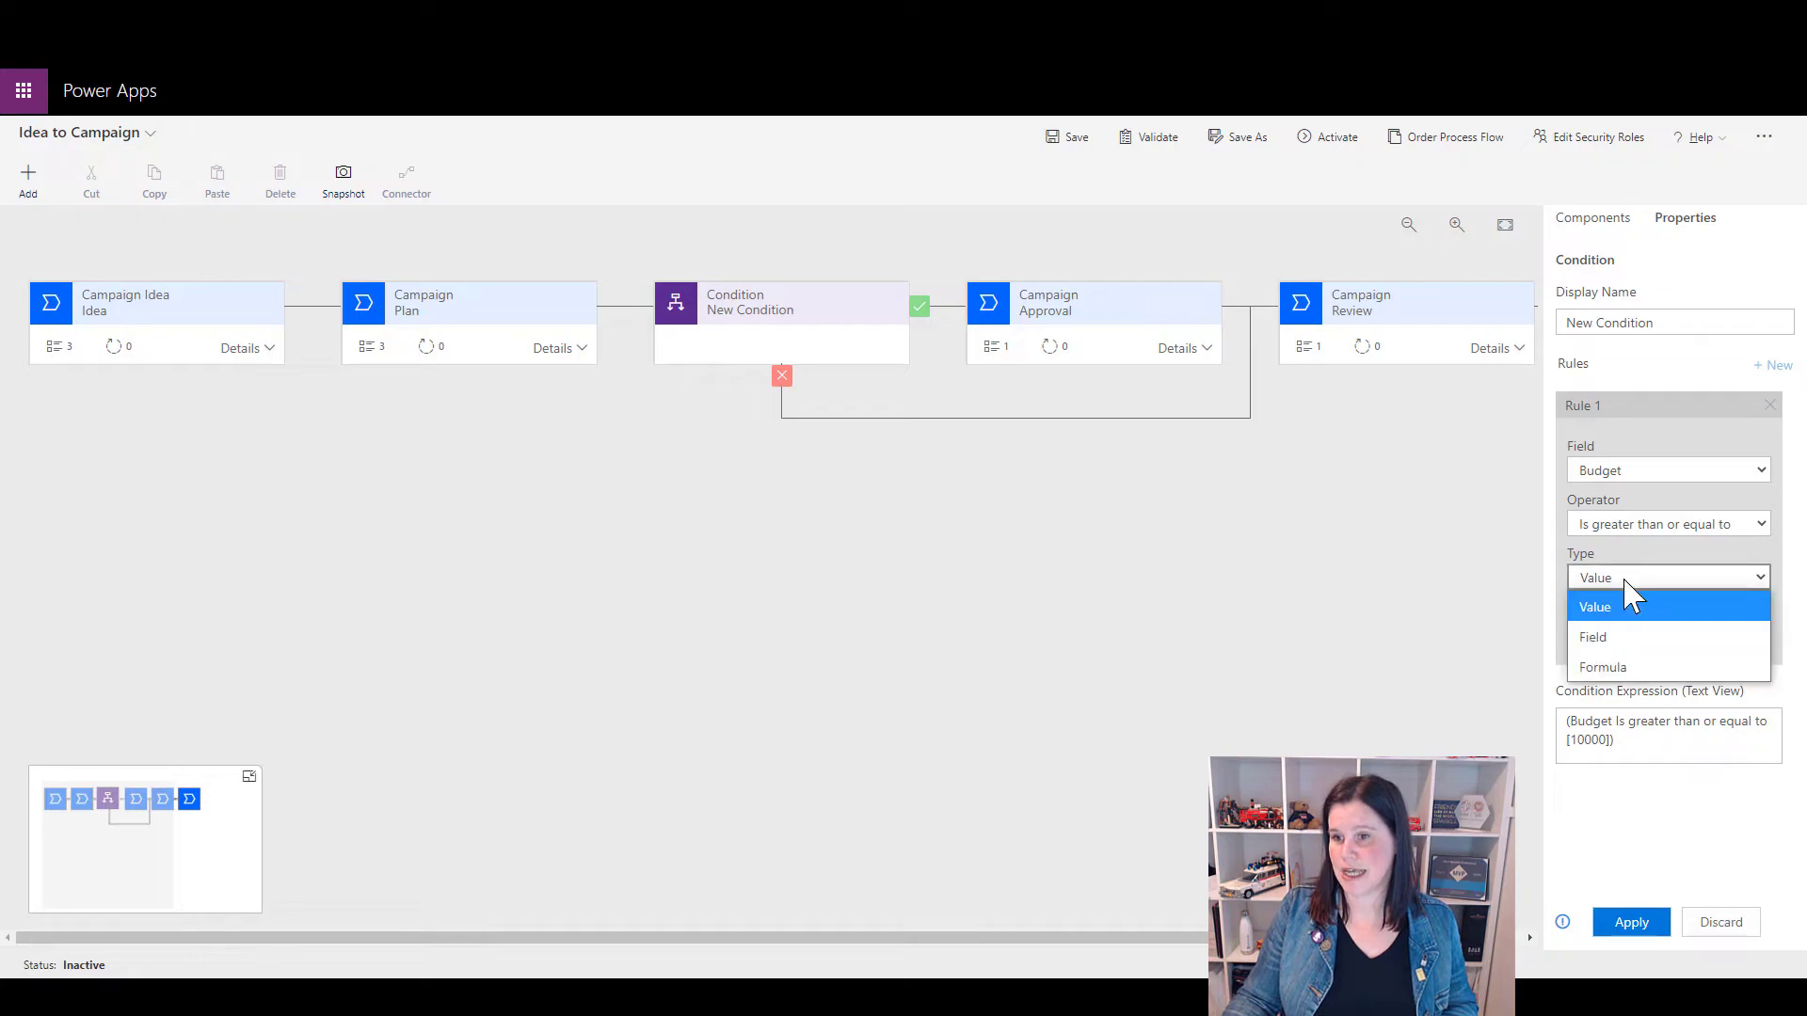
click(1633, 527)
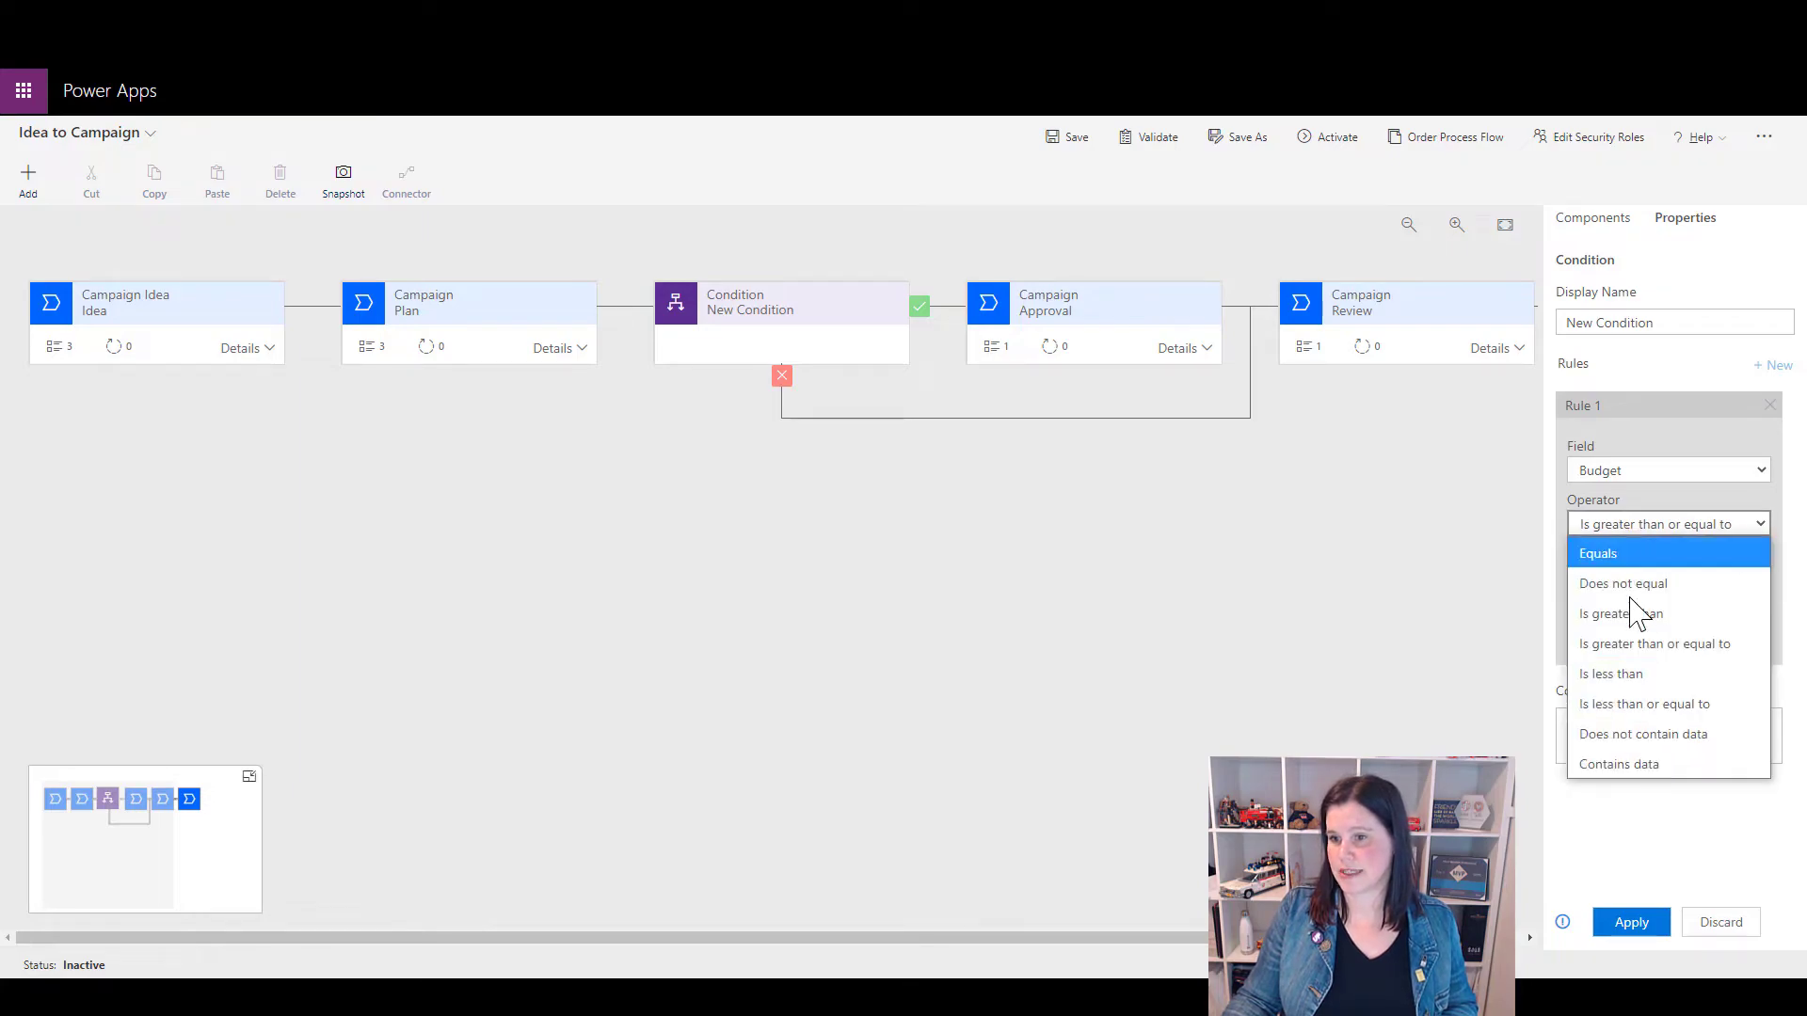
click(1629, 638)
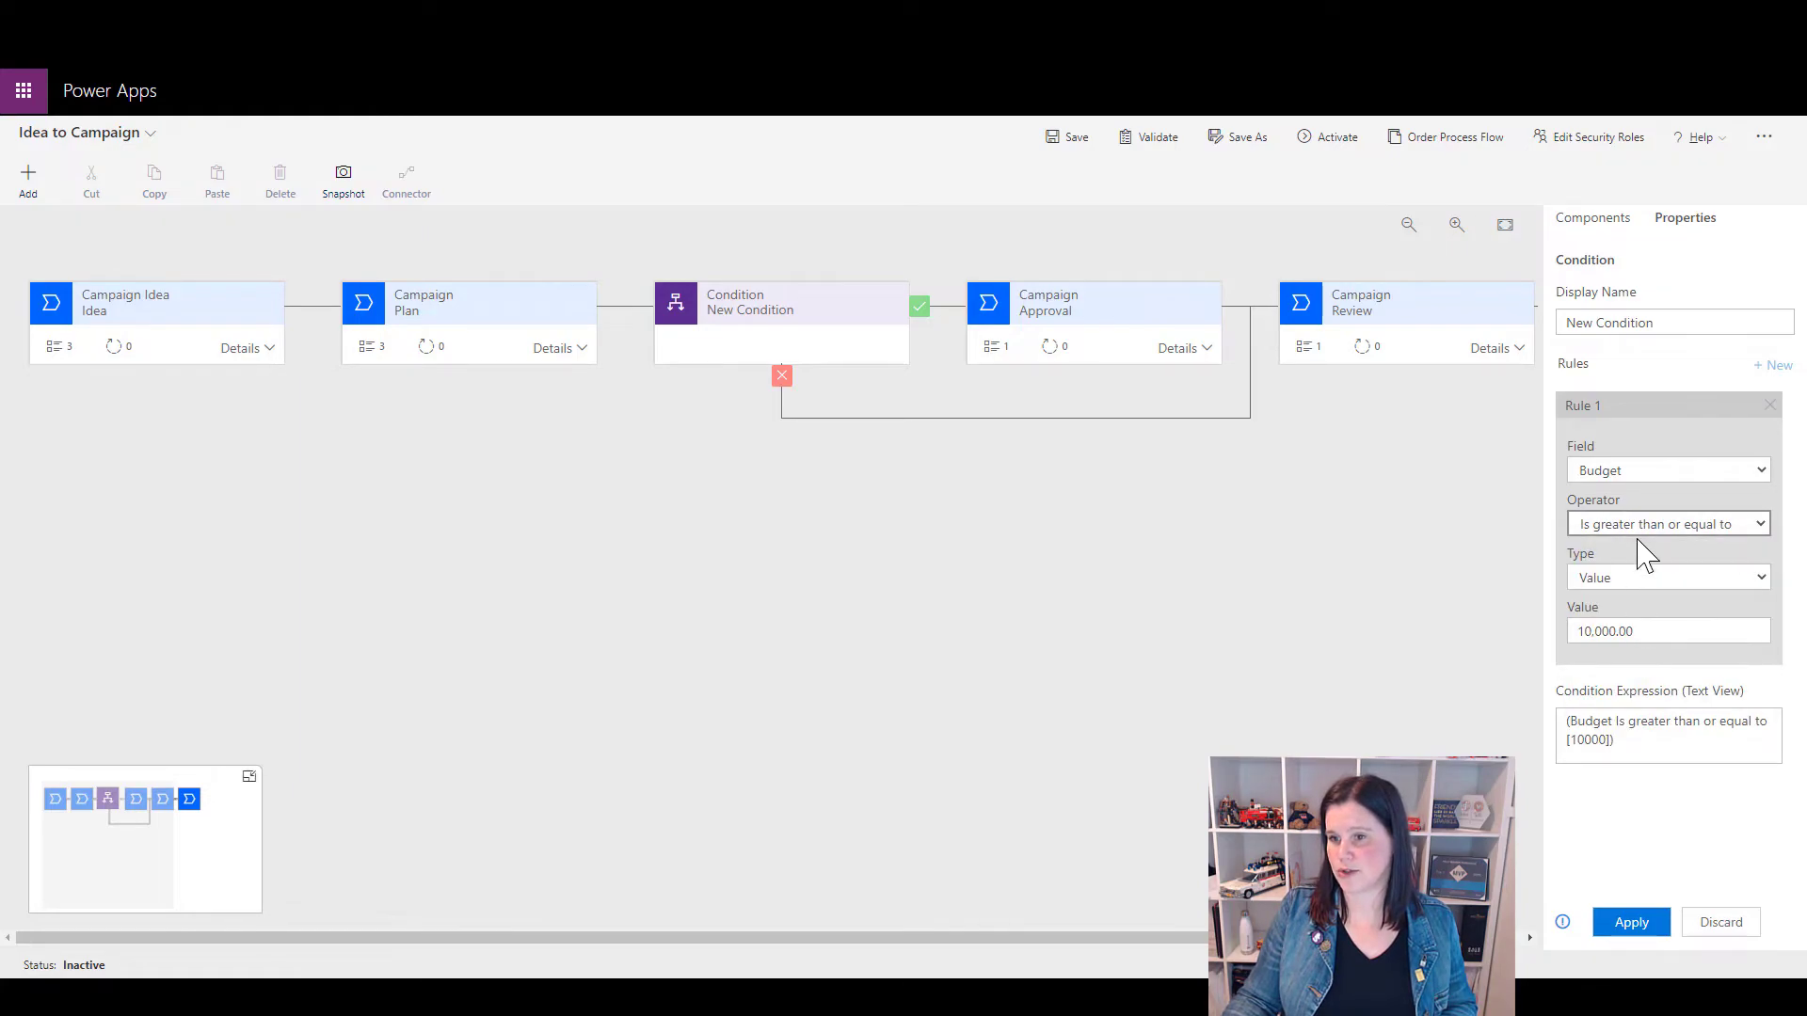
Set the condition's rule to check whether Est. Cost is greater than or equal to the Budget field
click(1621, 480)
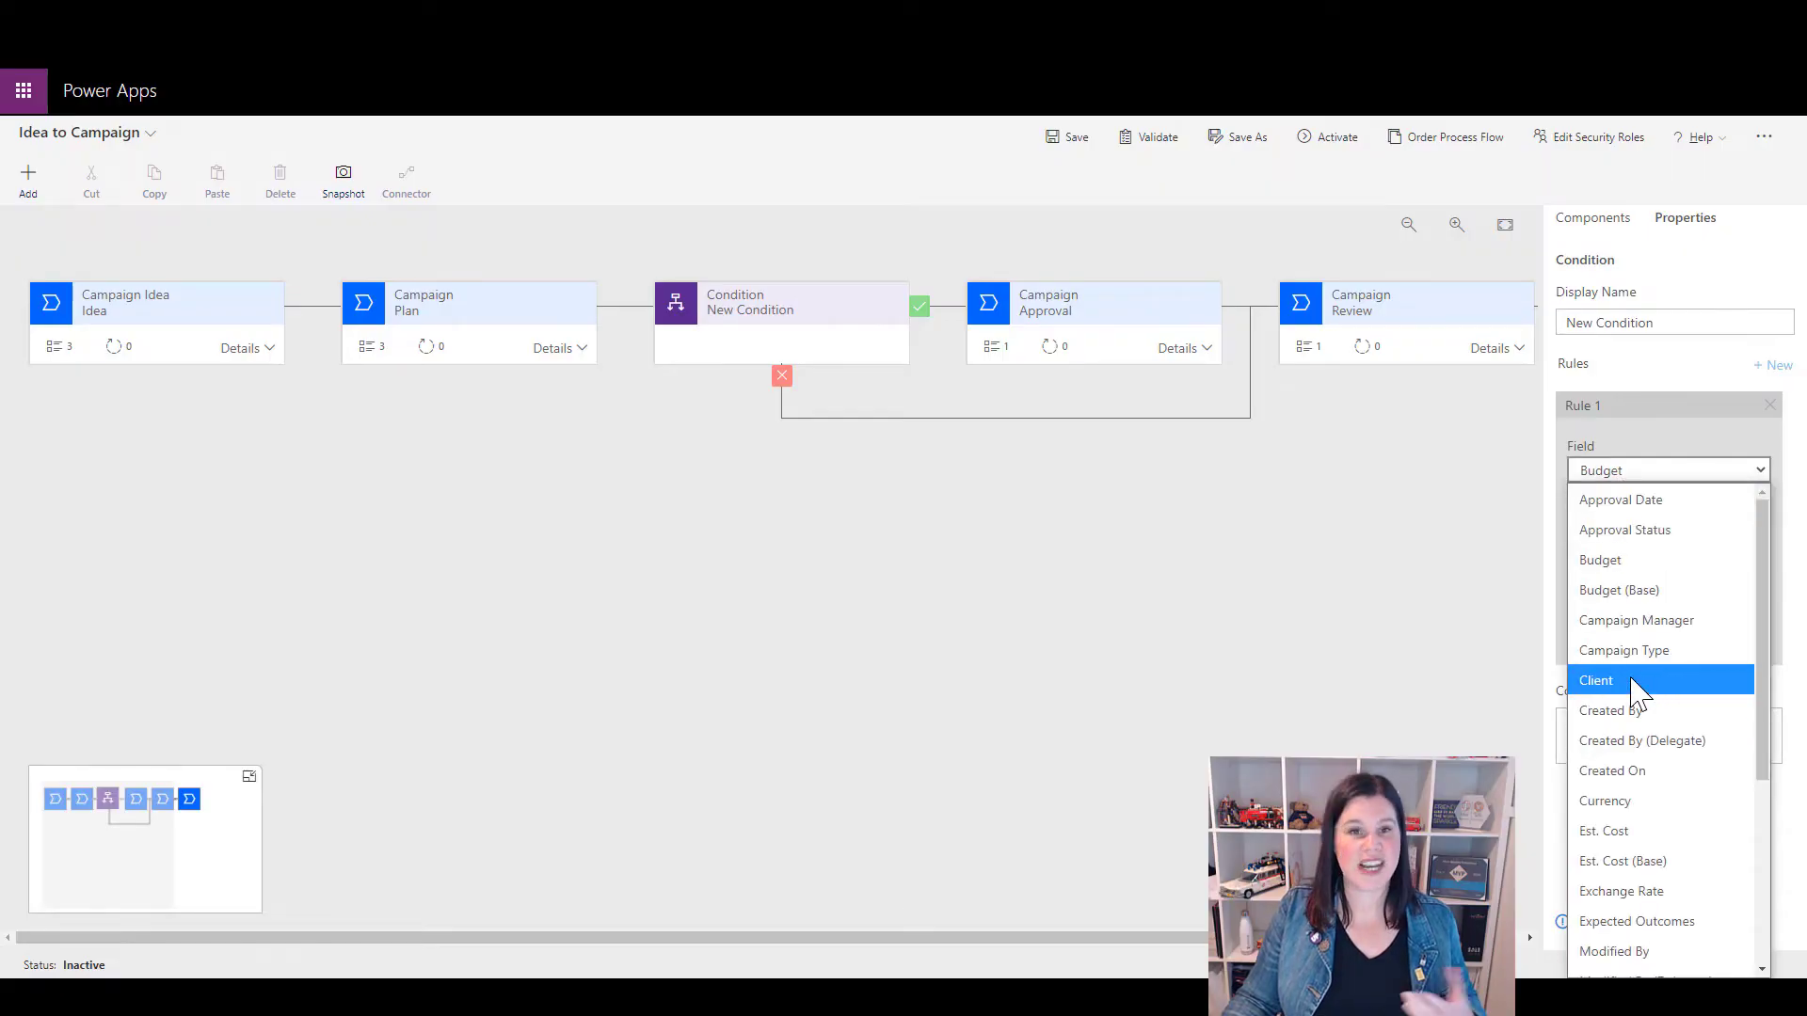
click(1646, 832)
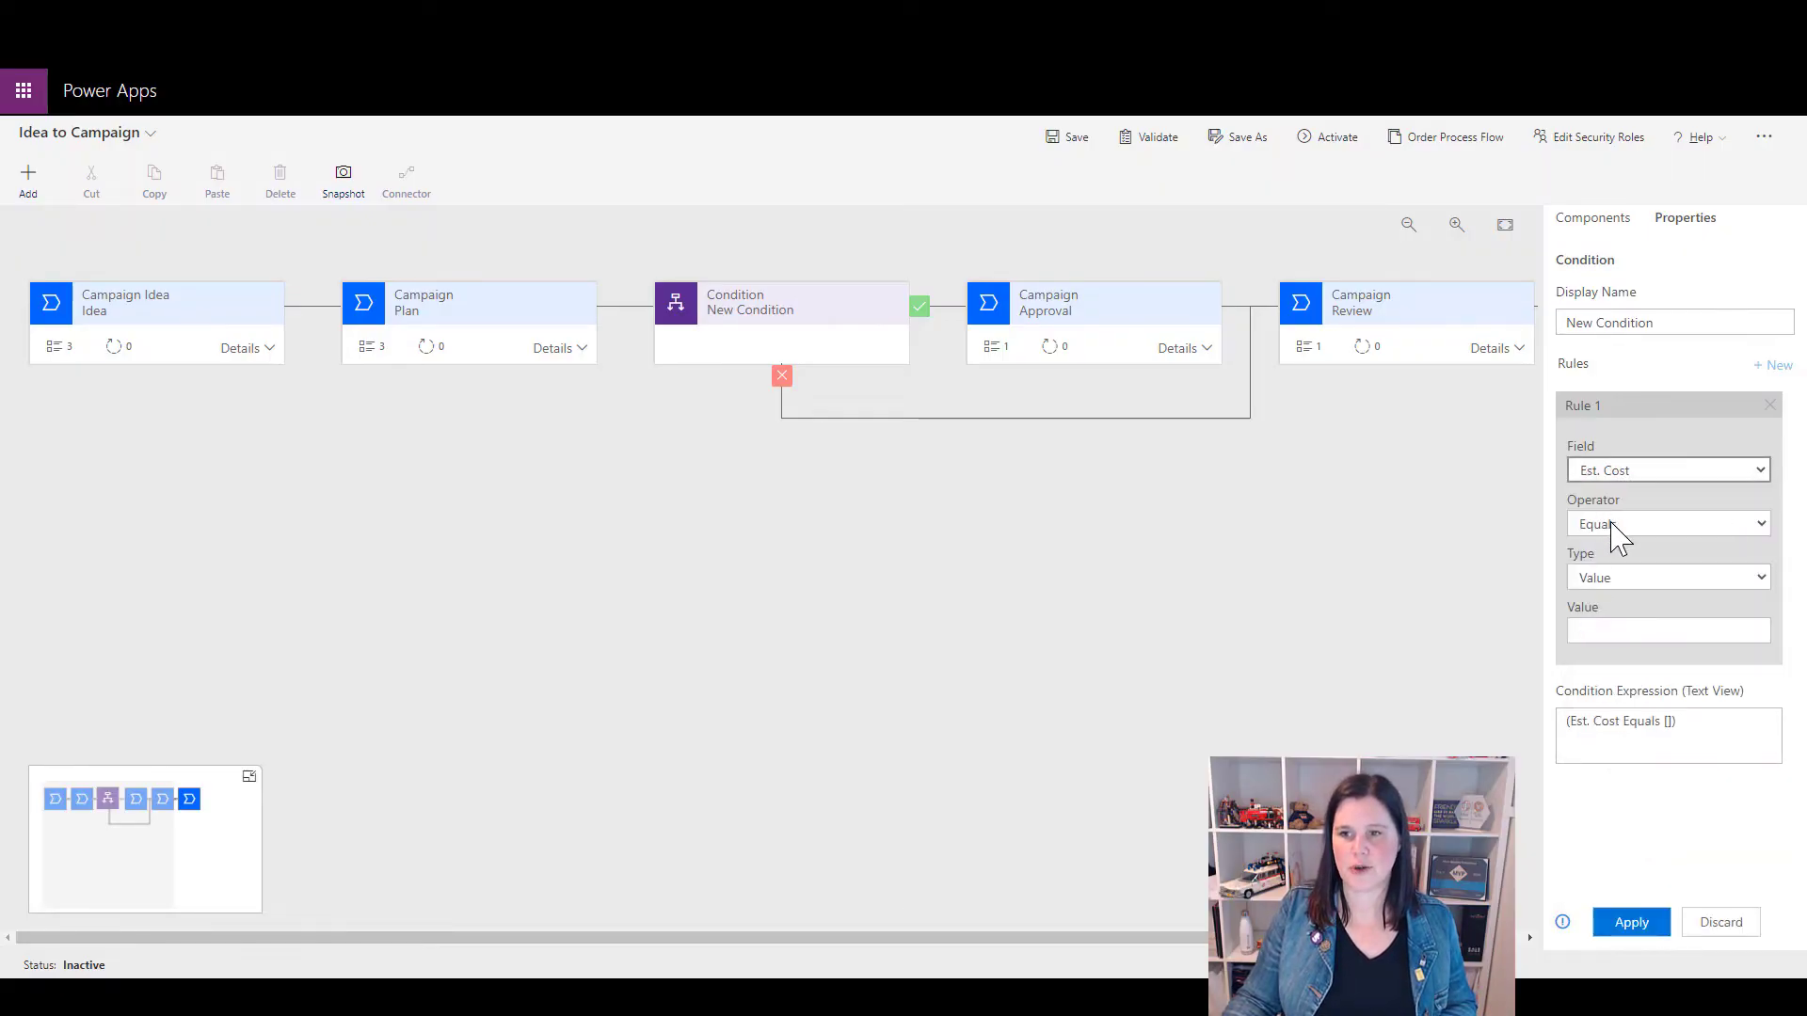
click(1616, 525)
click(1659, 633)
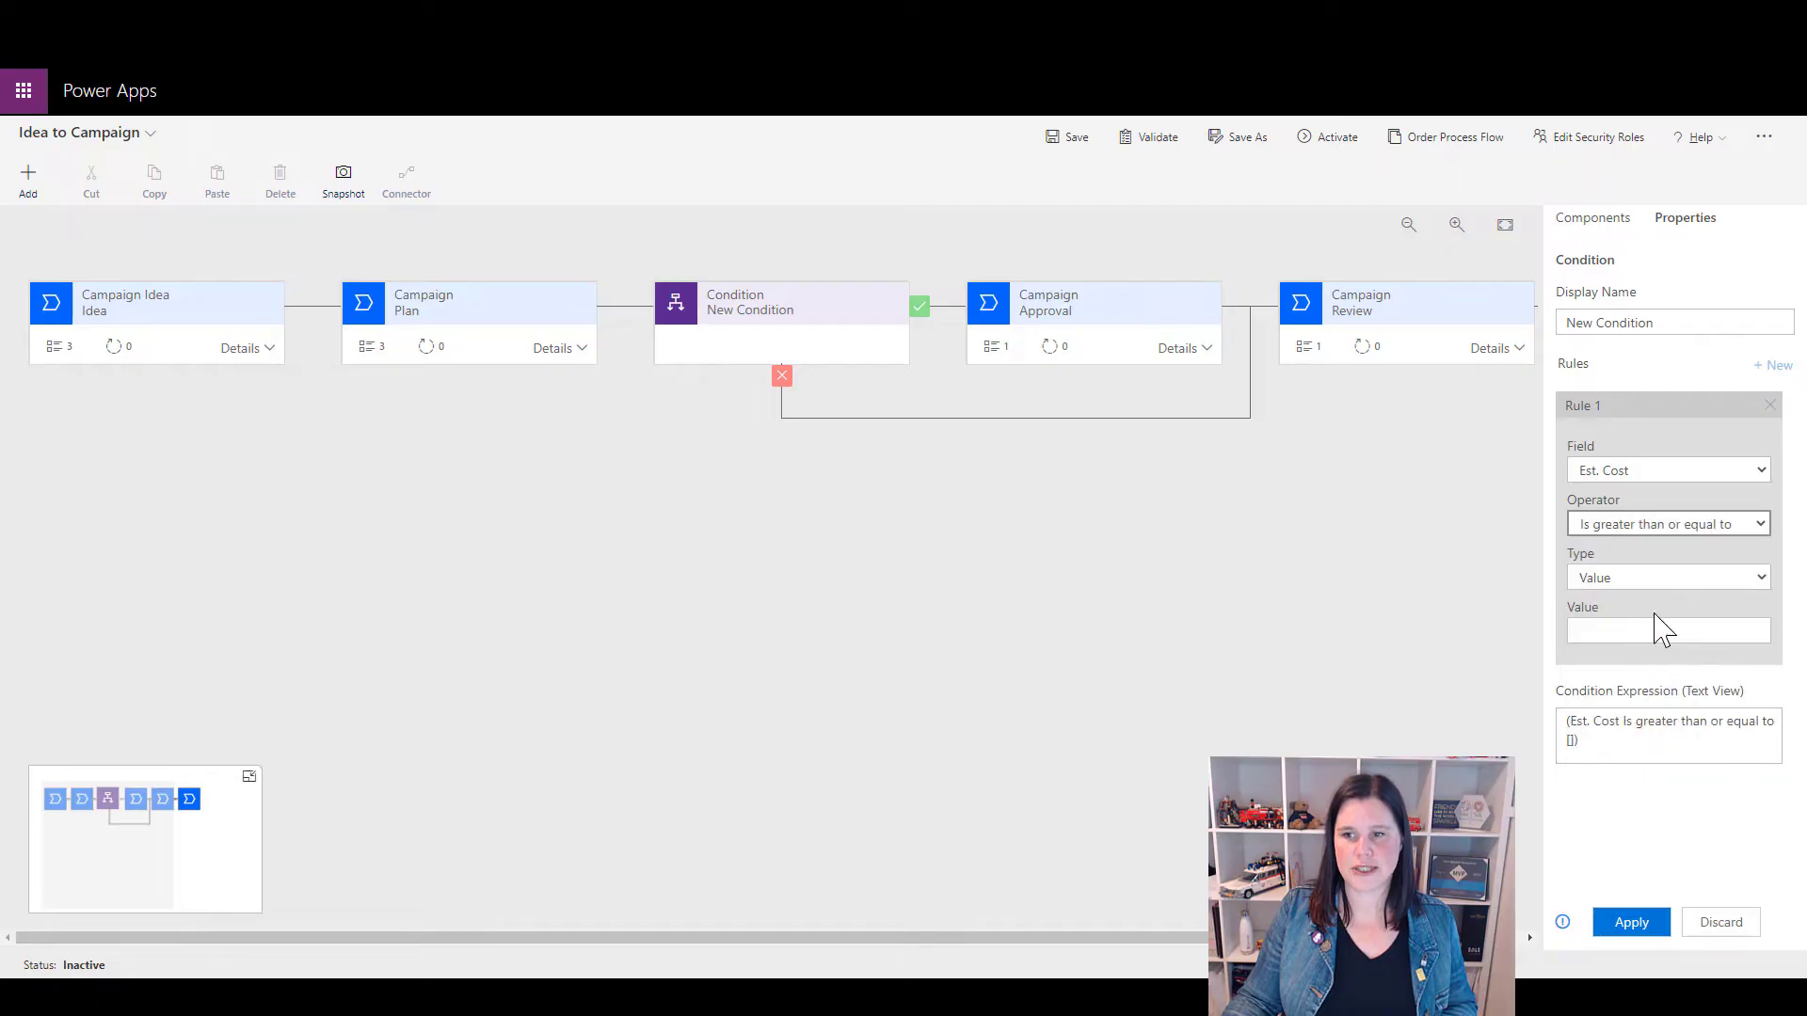
click(1642, 577)
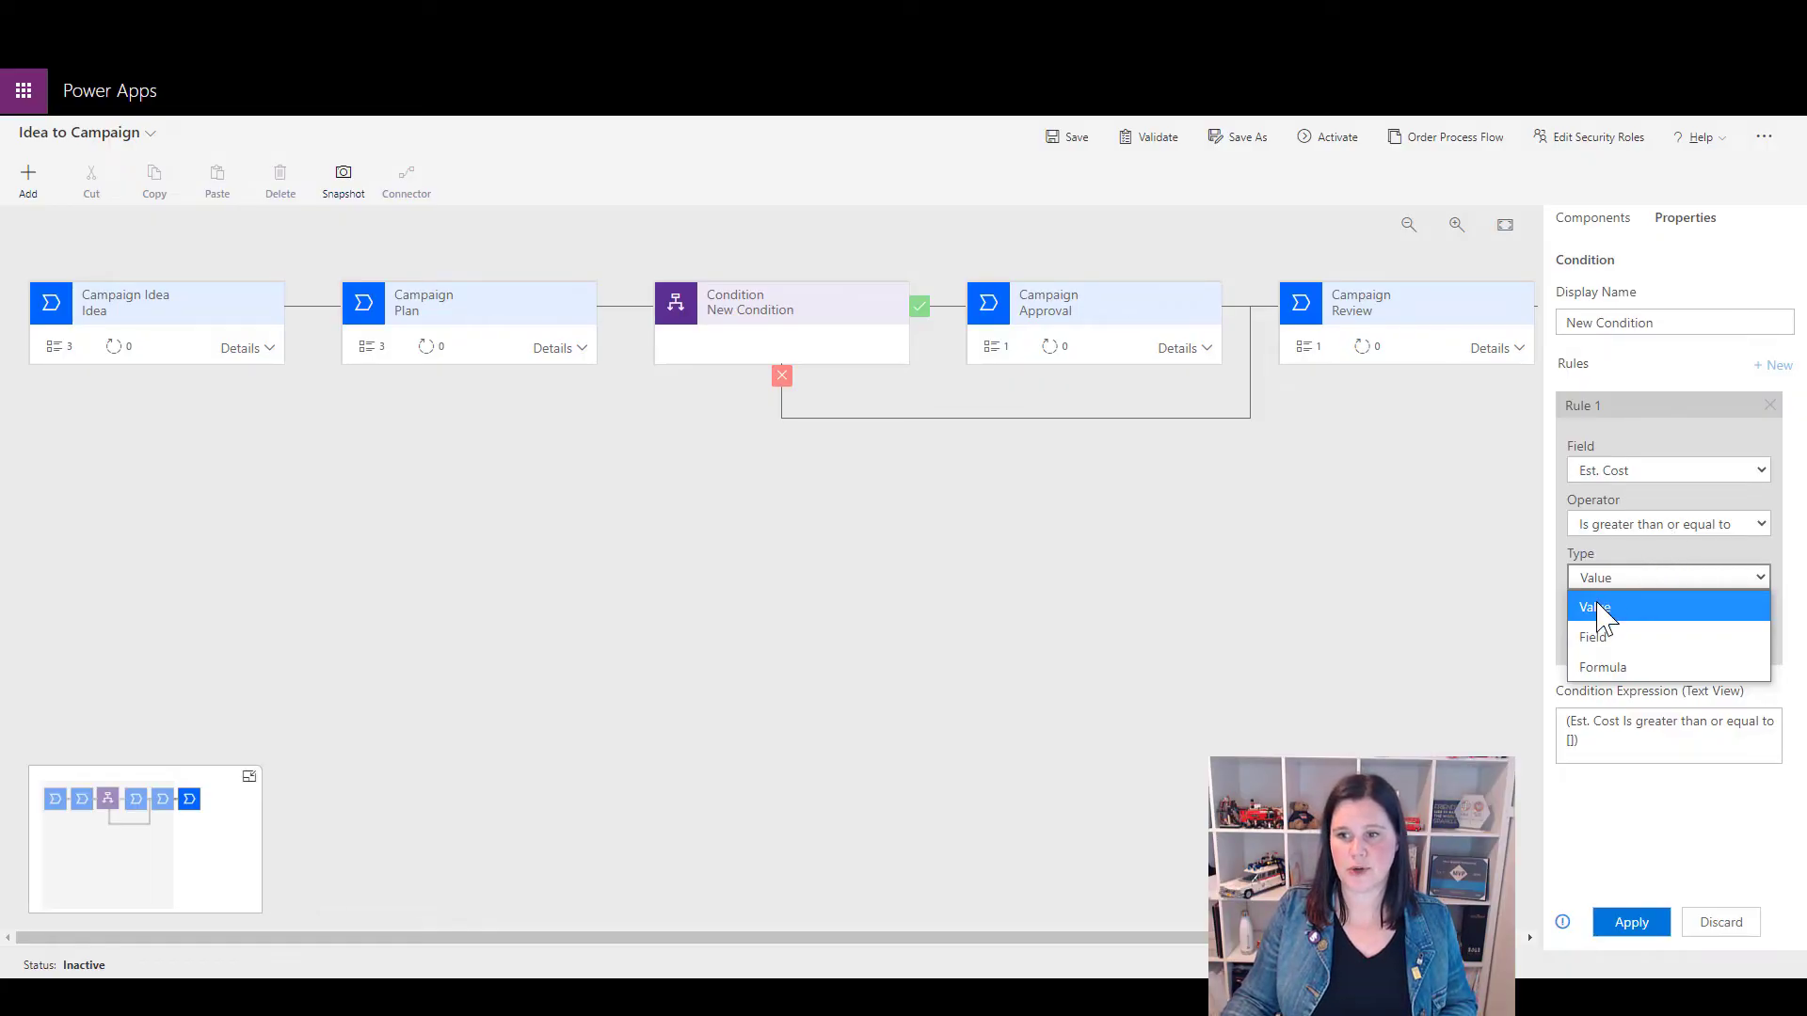
click(1600, 637)
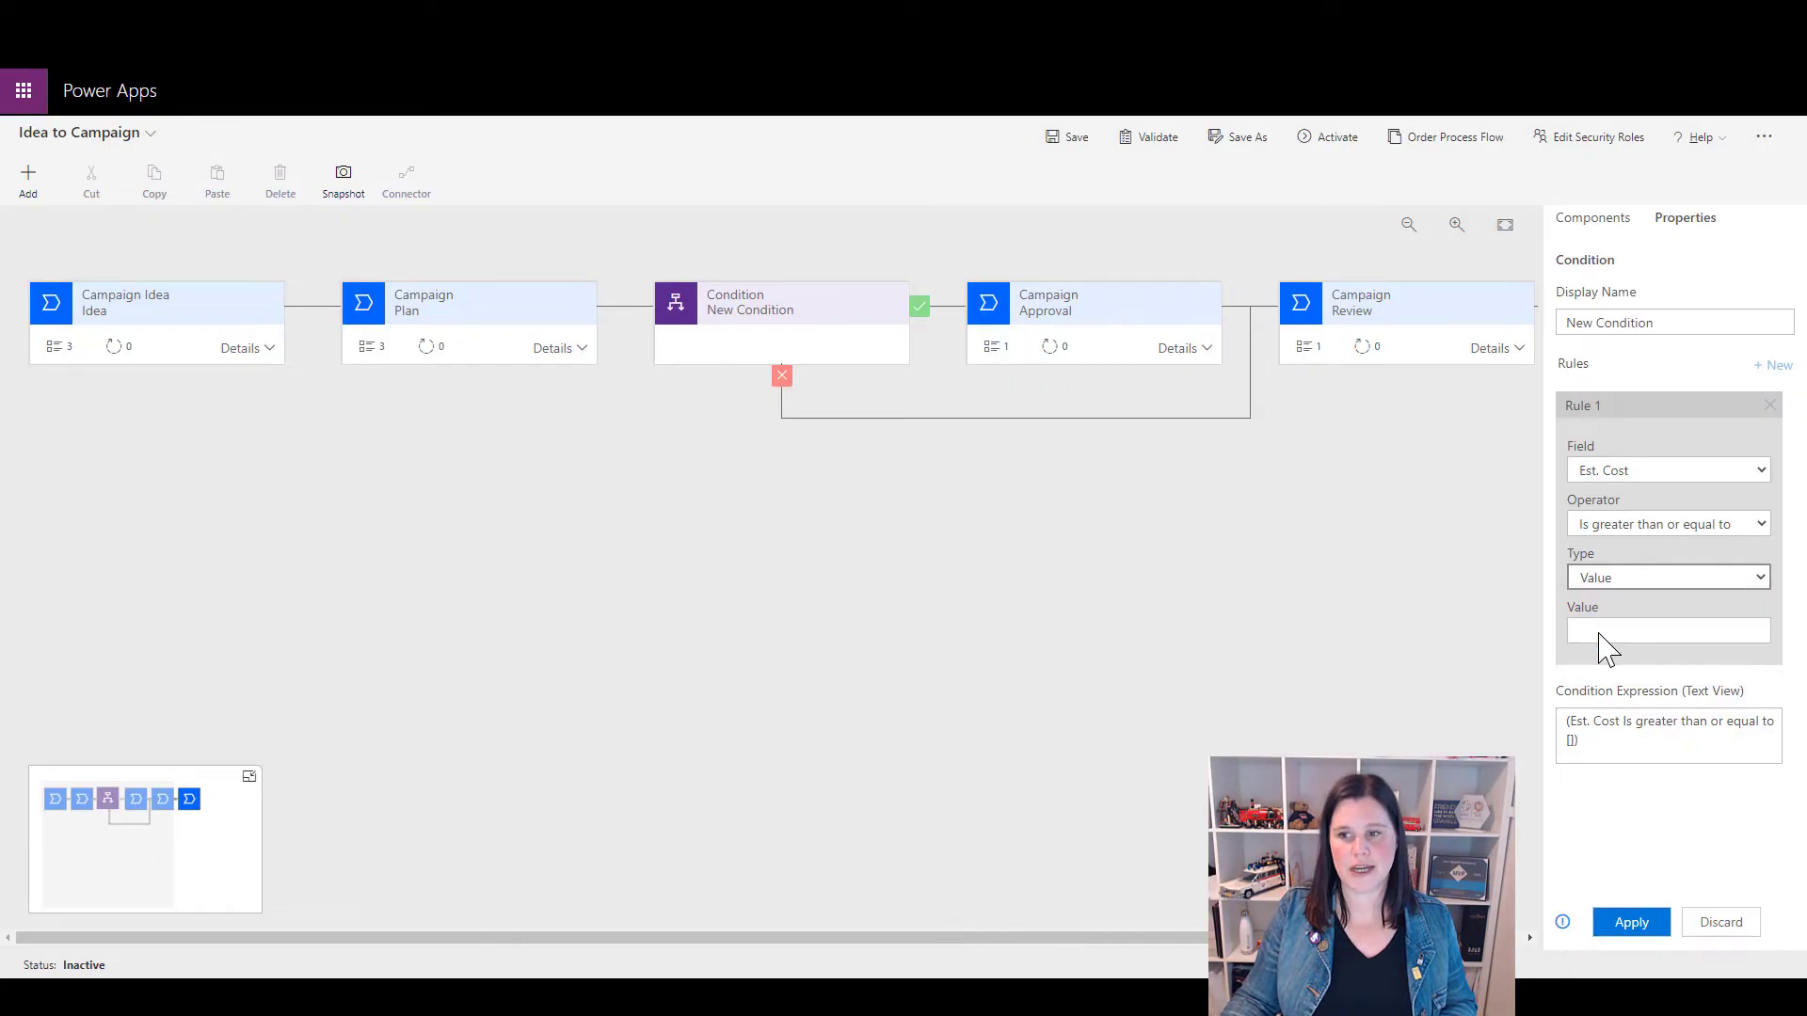
click(1603, 646)
click(1602, 640)
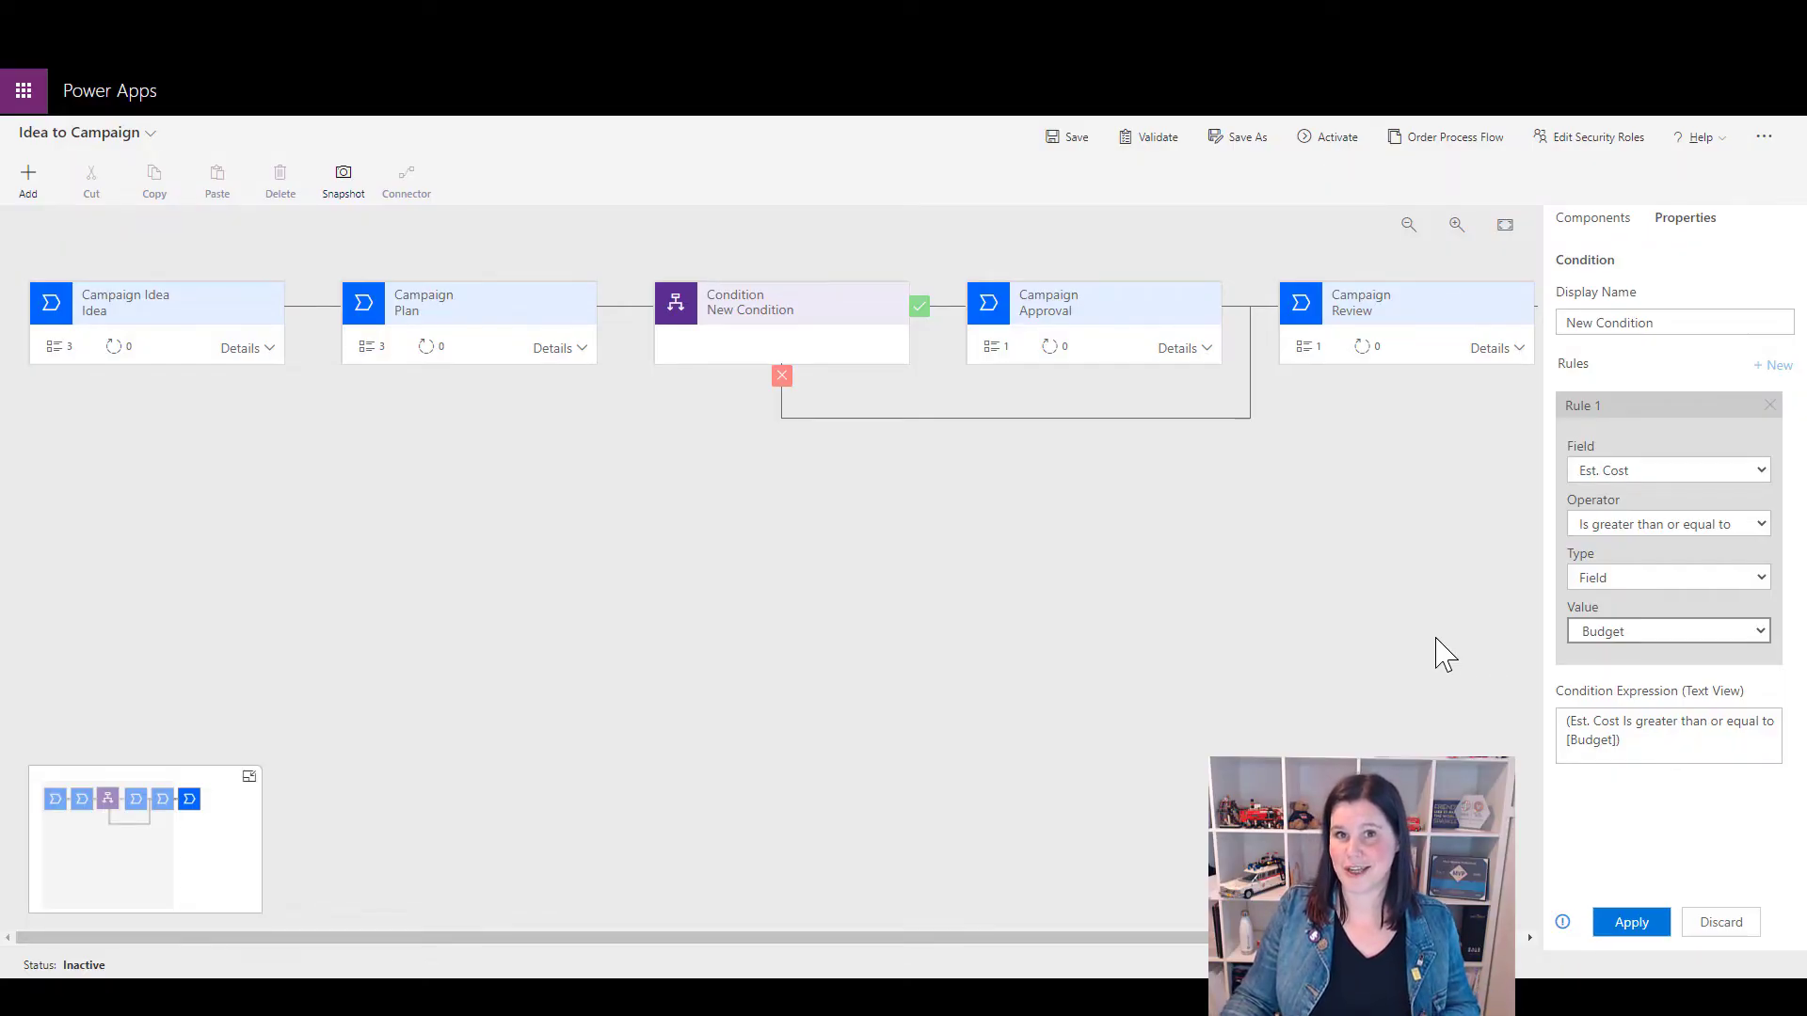
Change the rule's comparison to a formula of Budget plus the value 5,000 and apply the condition
click(1620, 583)
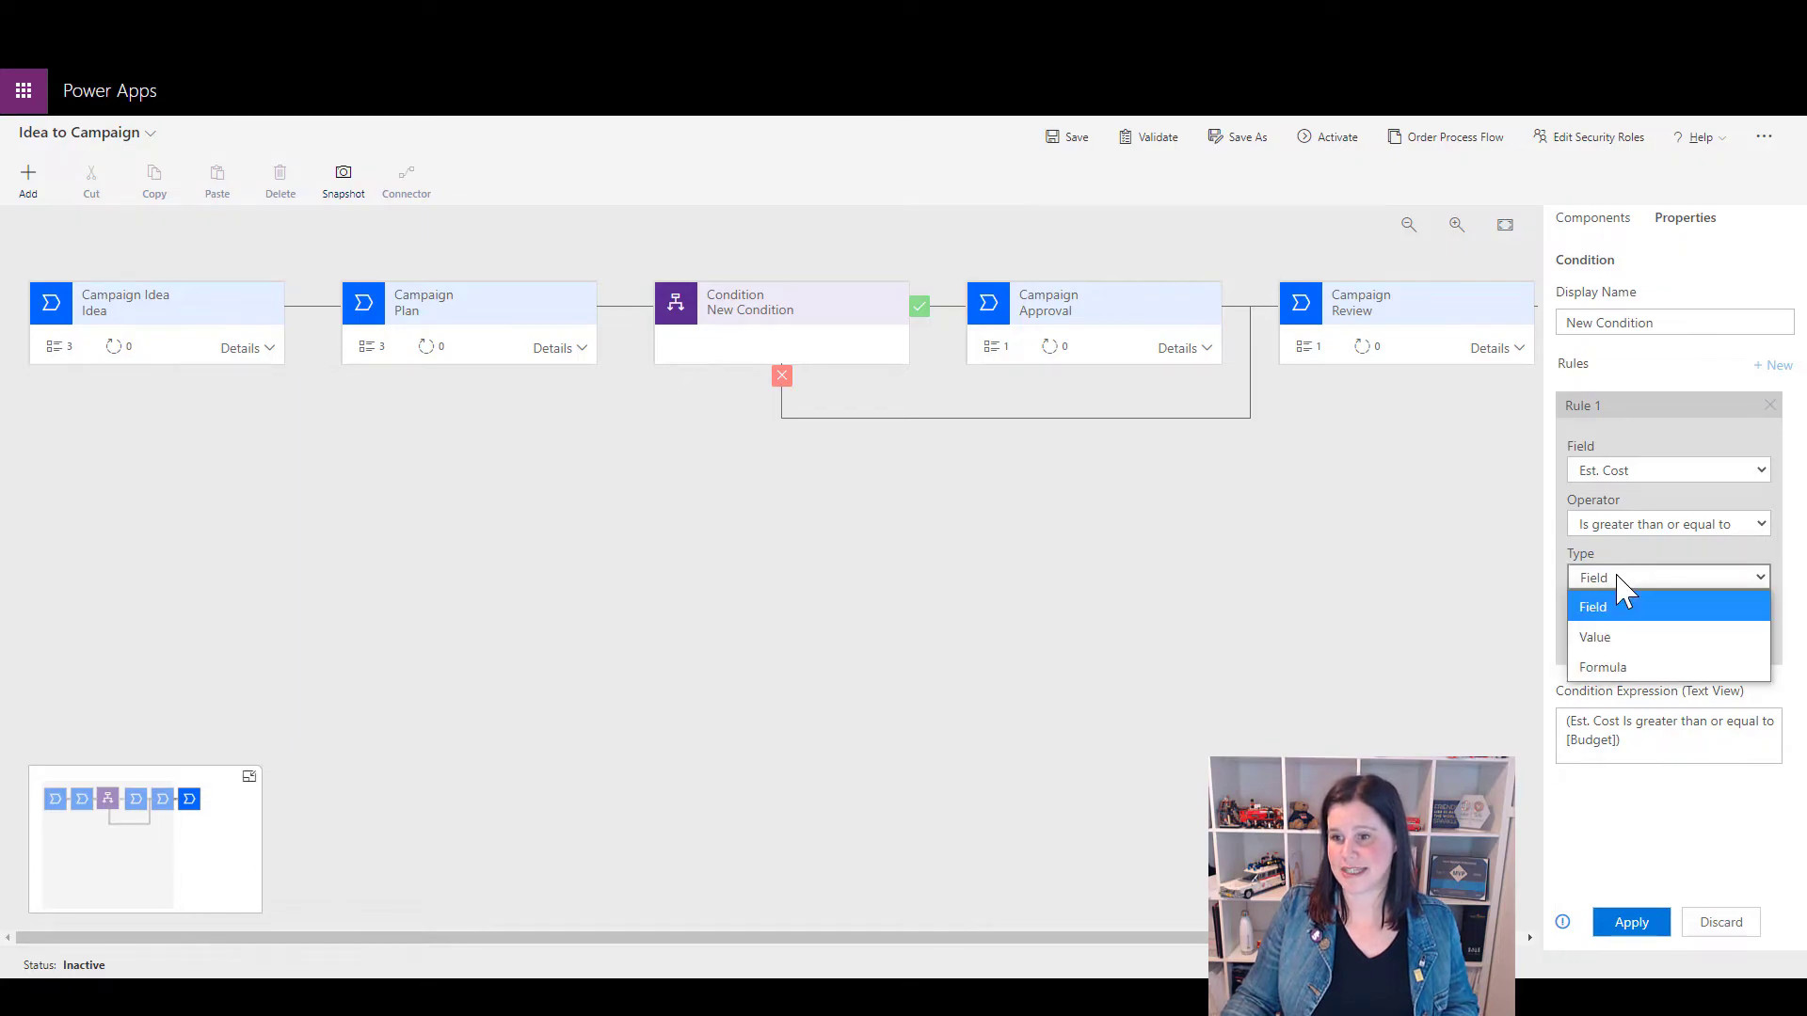
click(1619, 667)
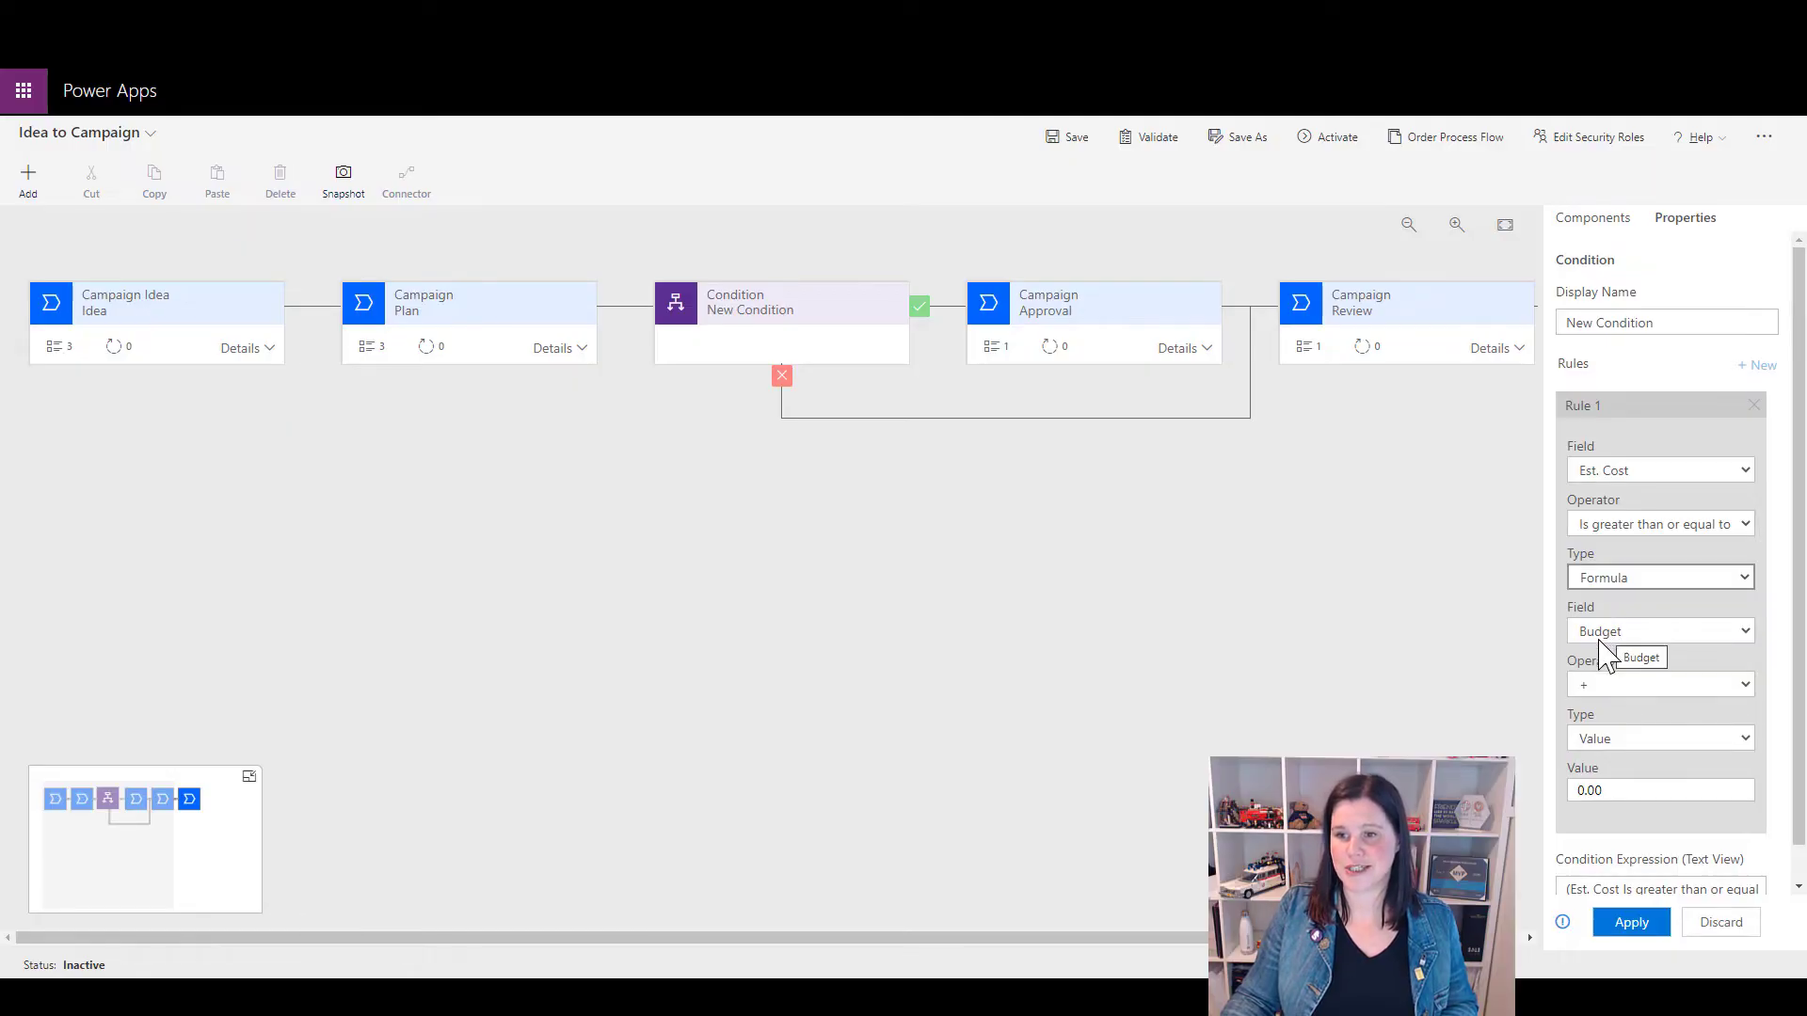
click(1609, 739)
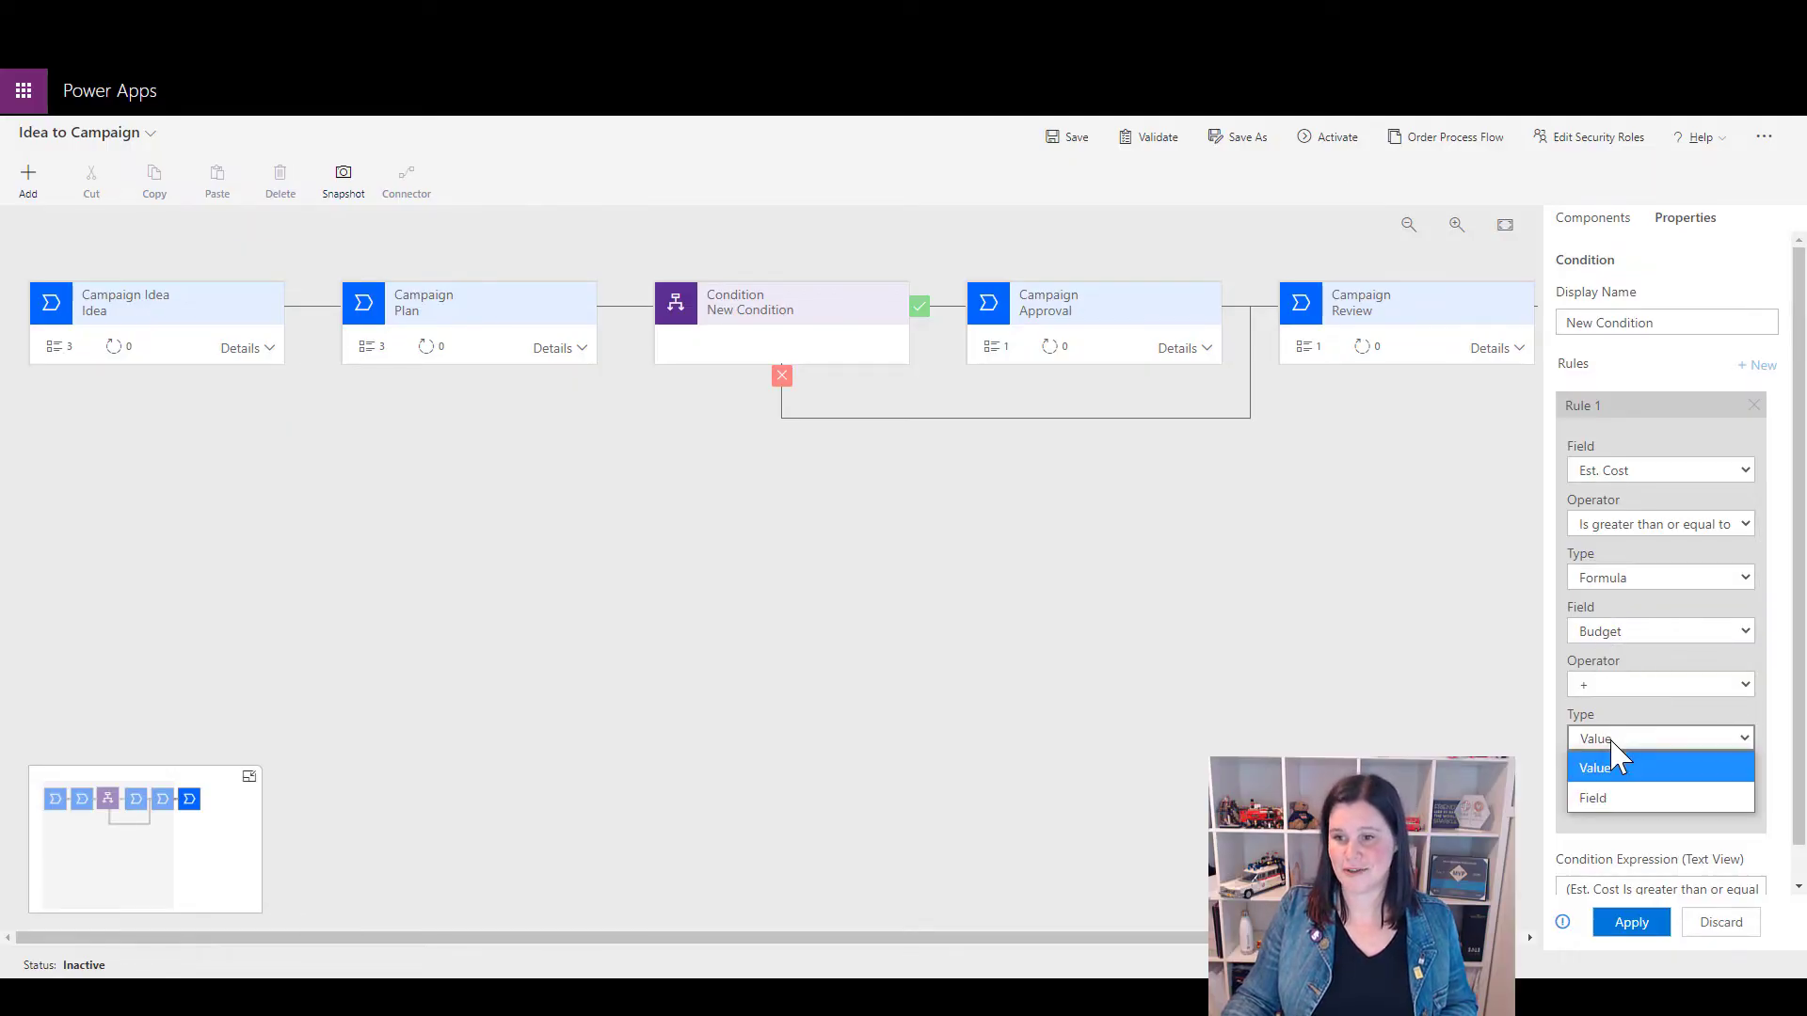
click(1600, 768)
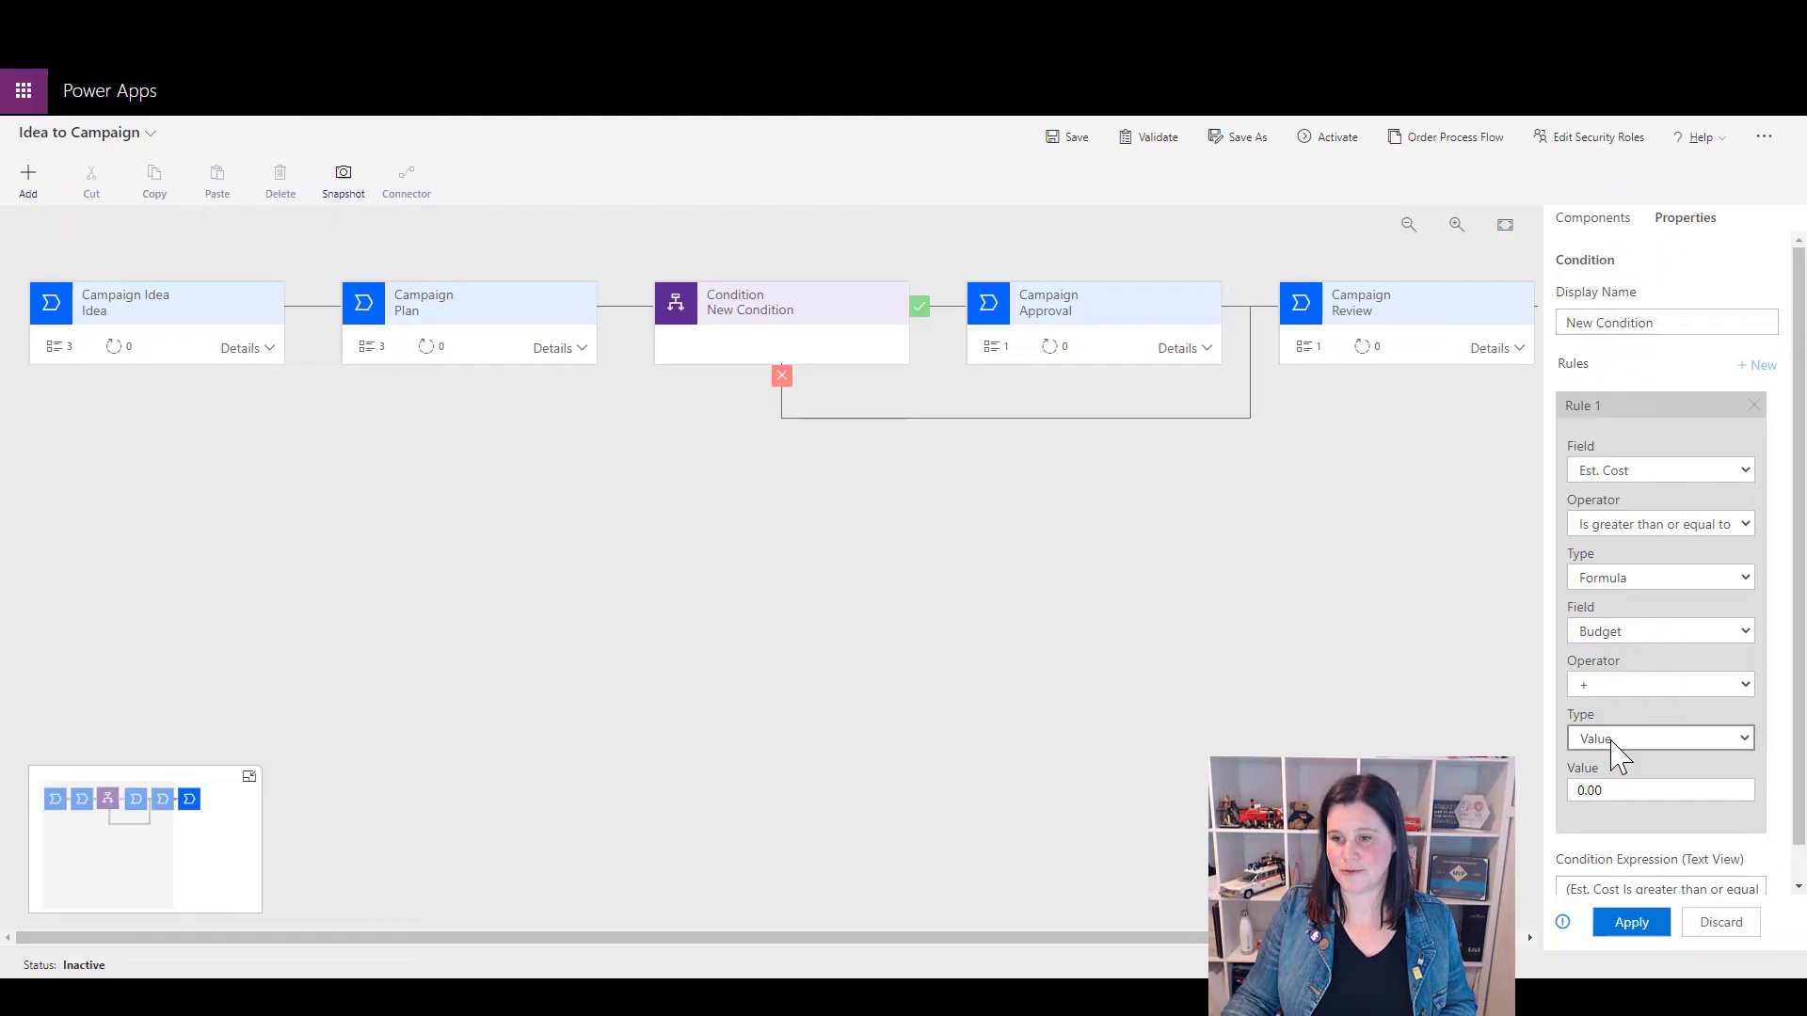
click(1613, 791)
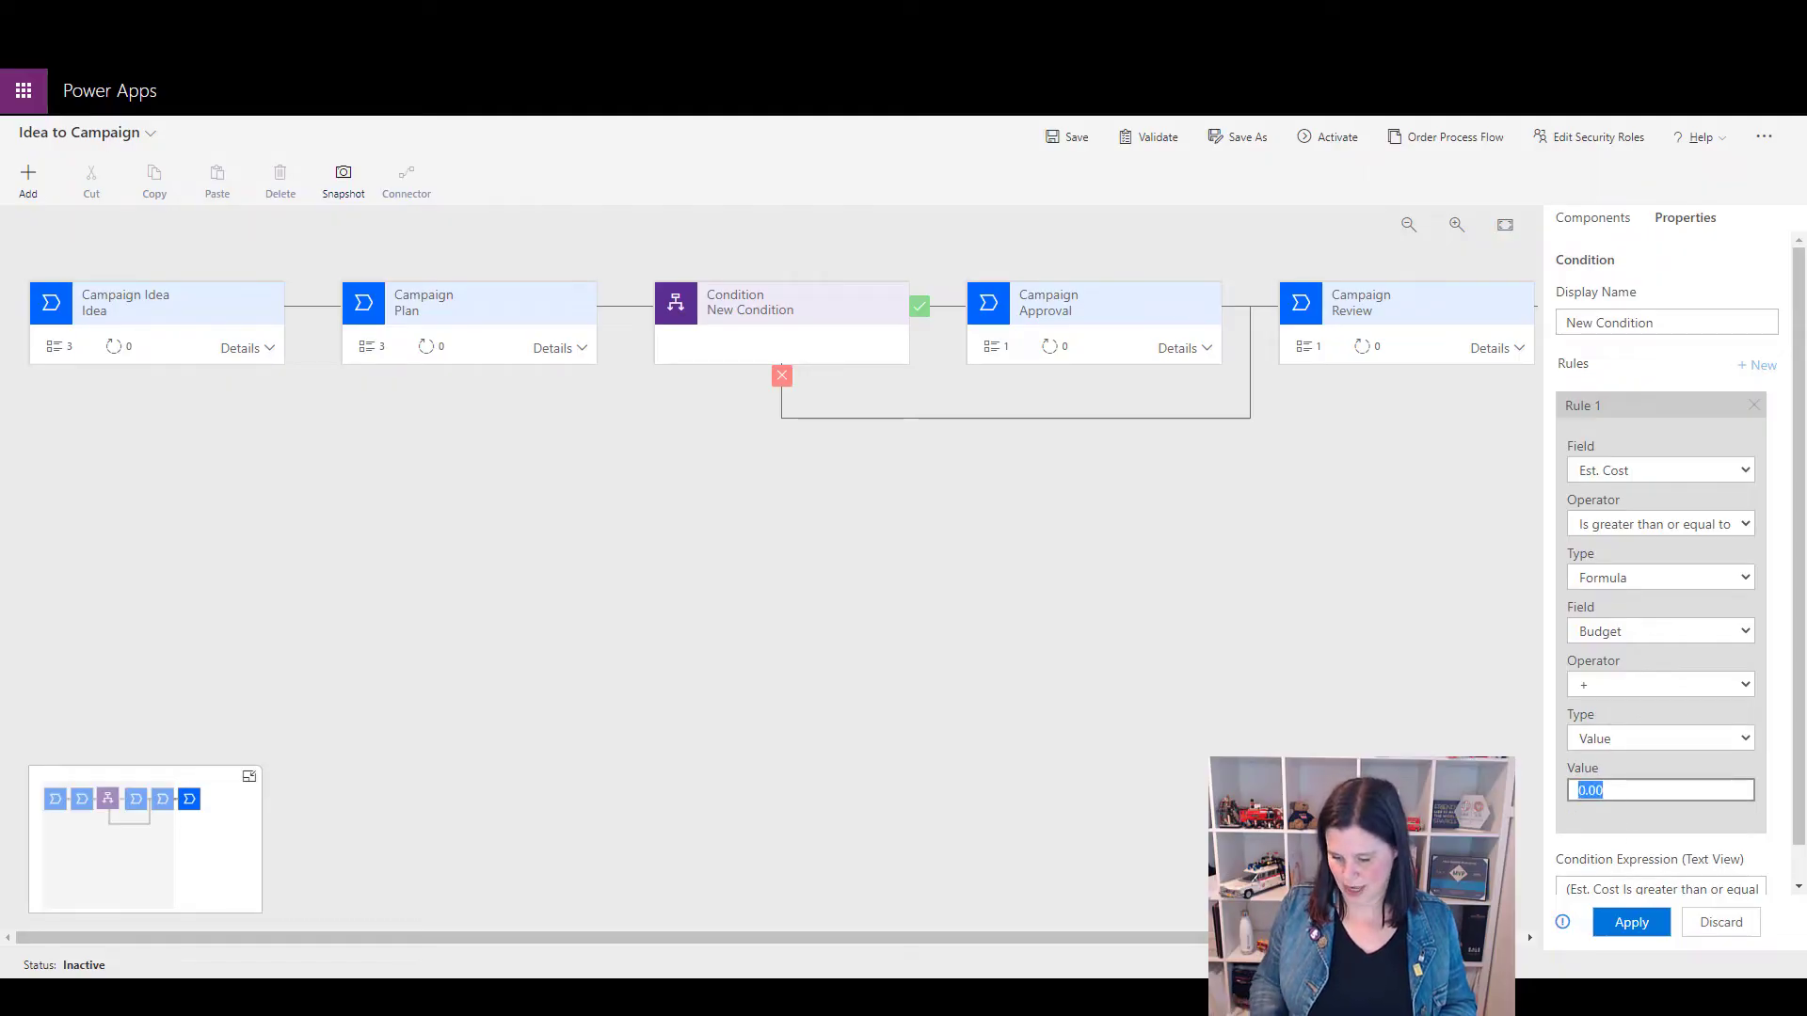
text(50000)
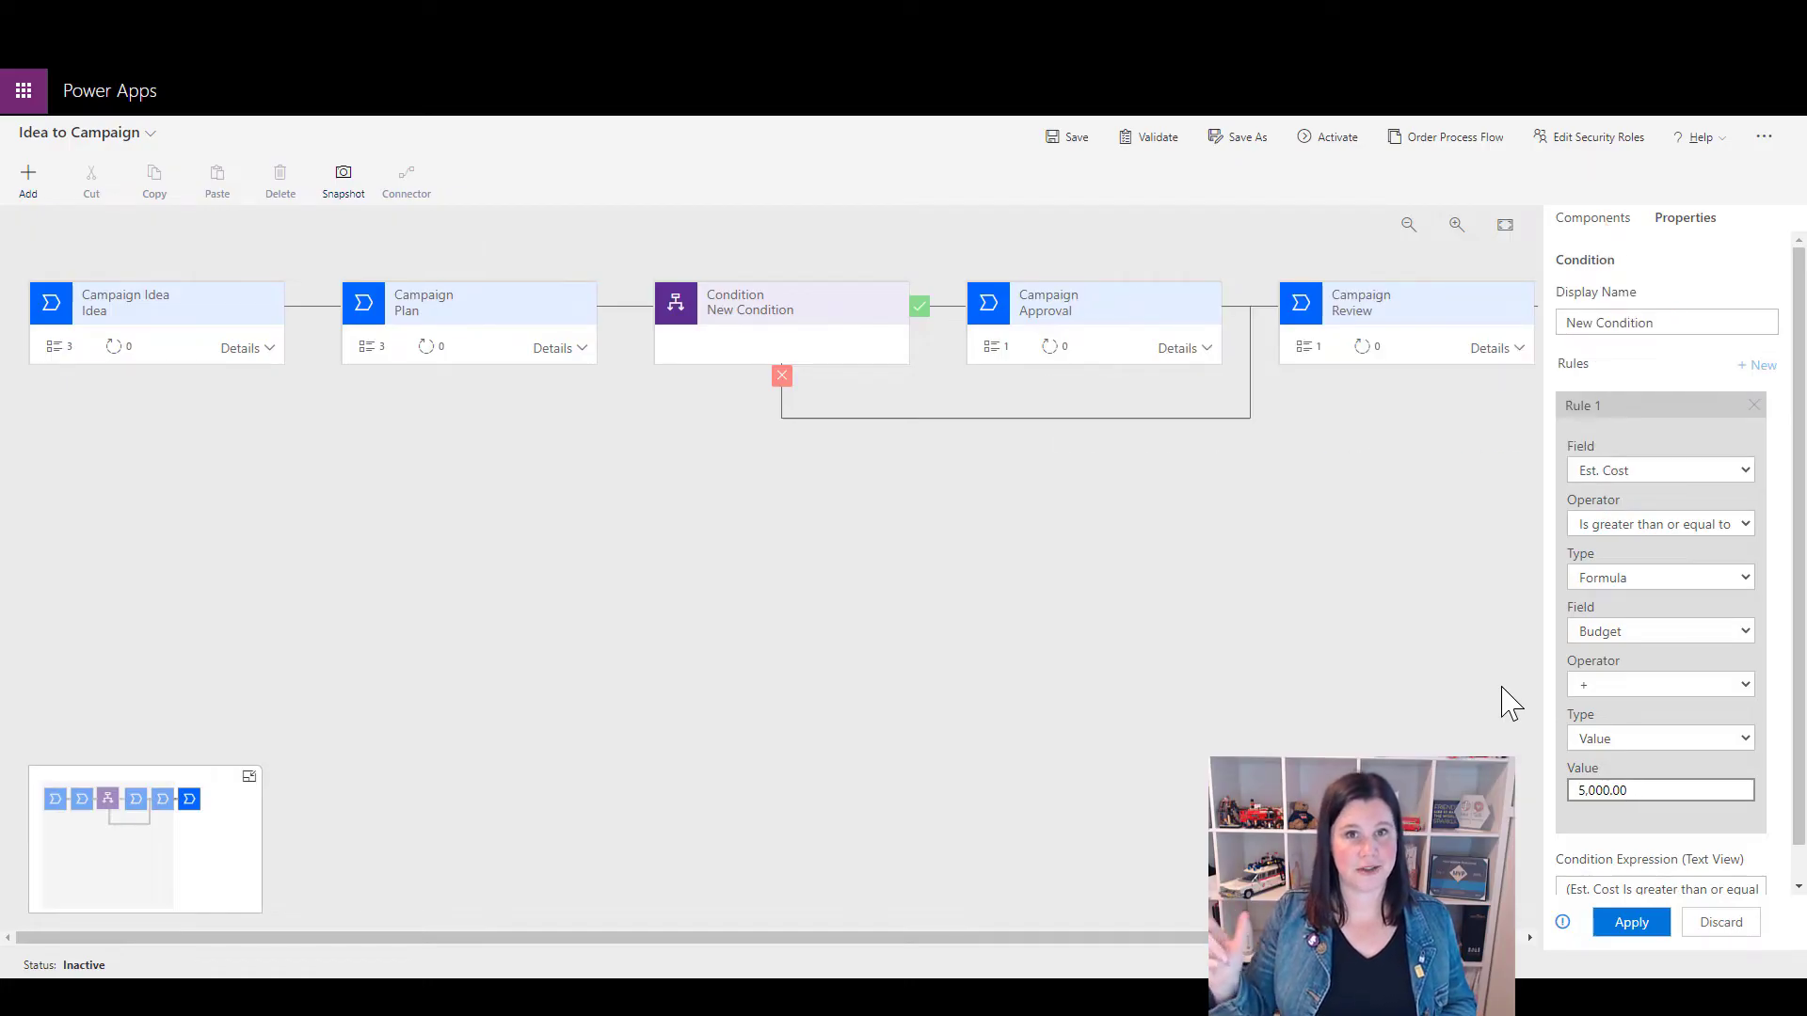
click(1631, 924)
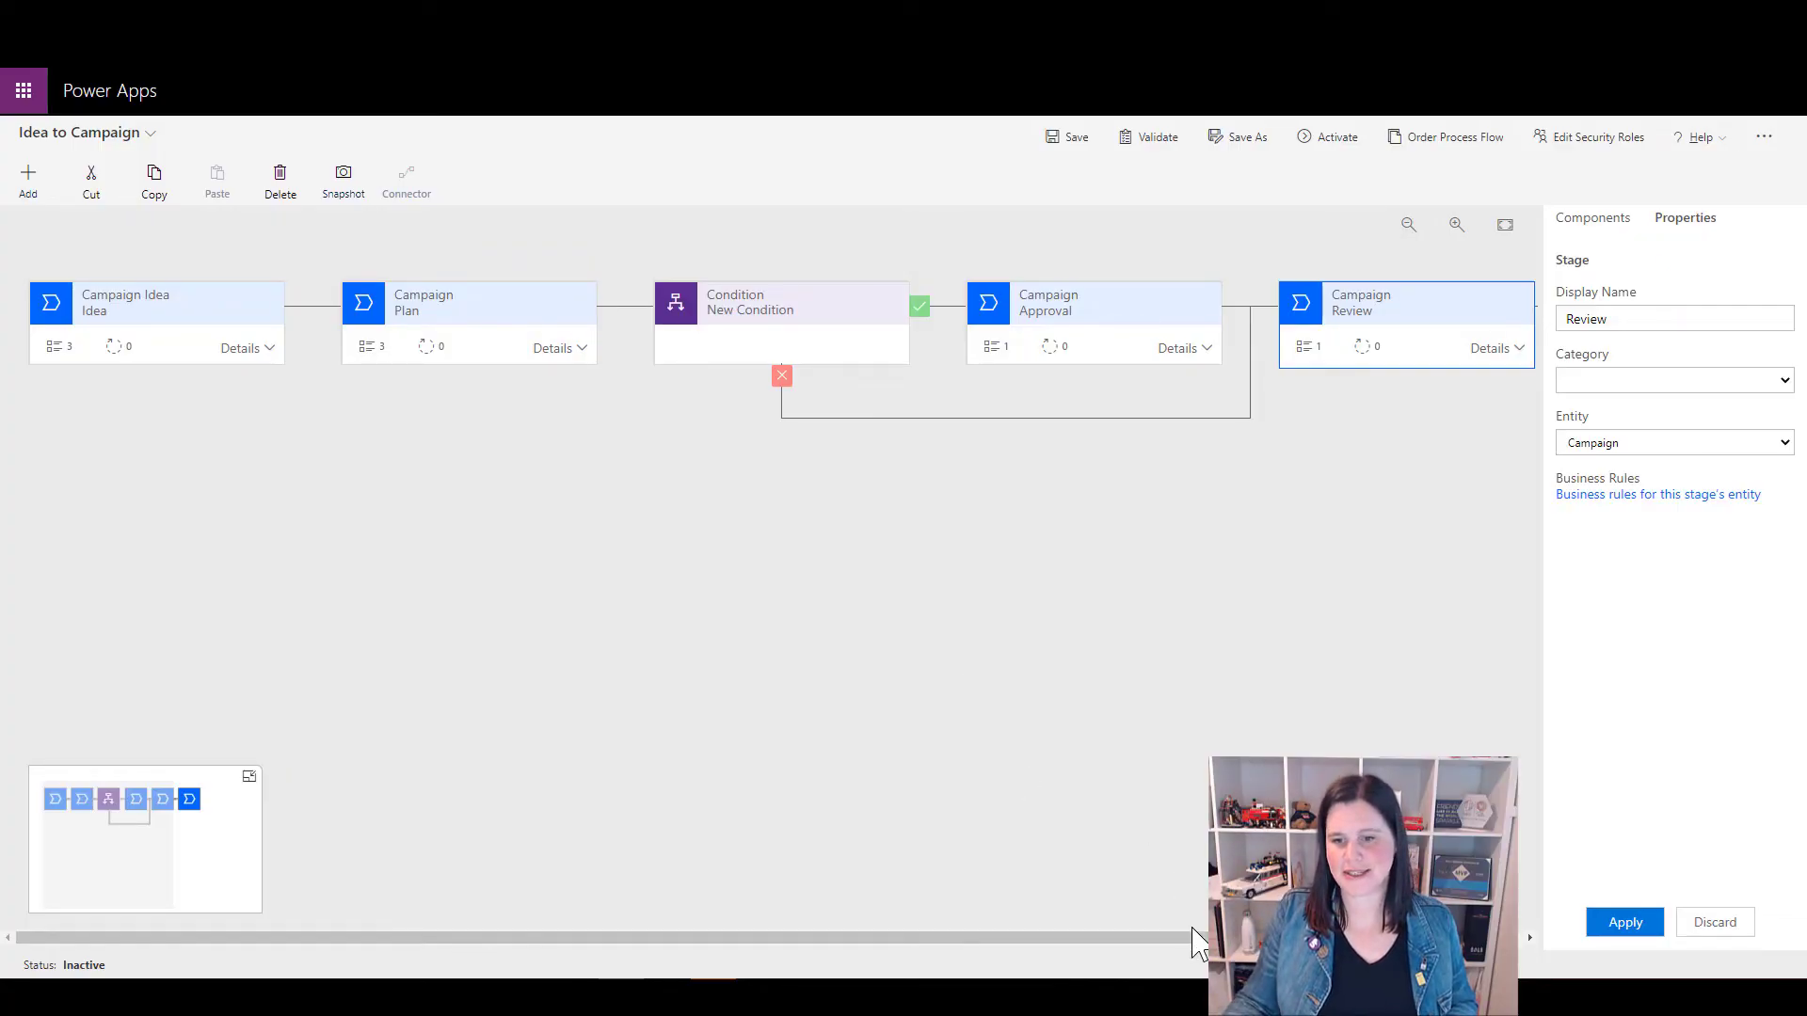
Add a stage between the Review and Publish stages, name it Assign and apply it
drag(1200, 938, 1520, 960)
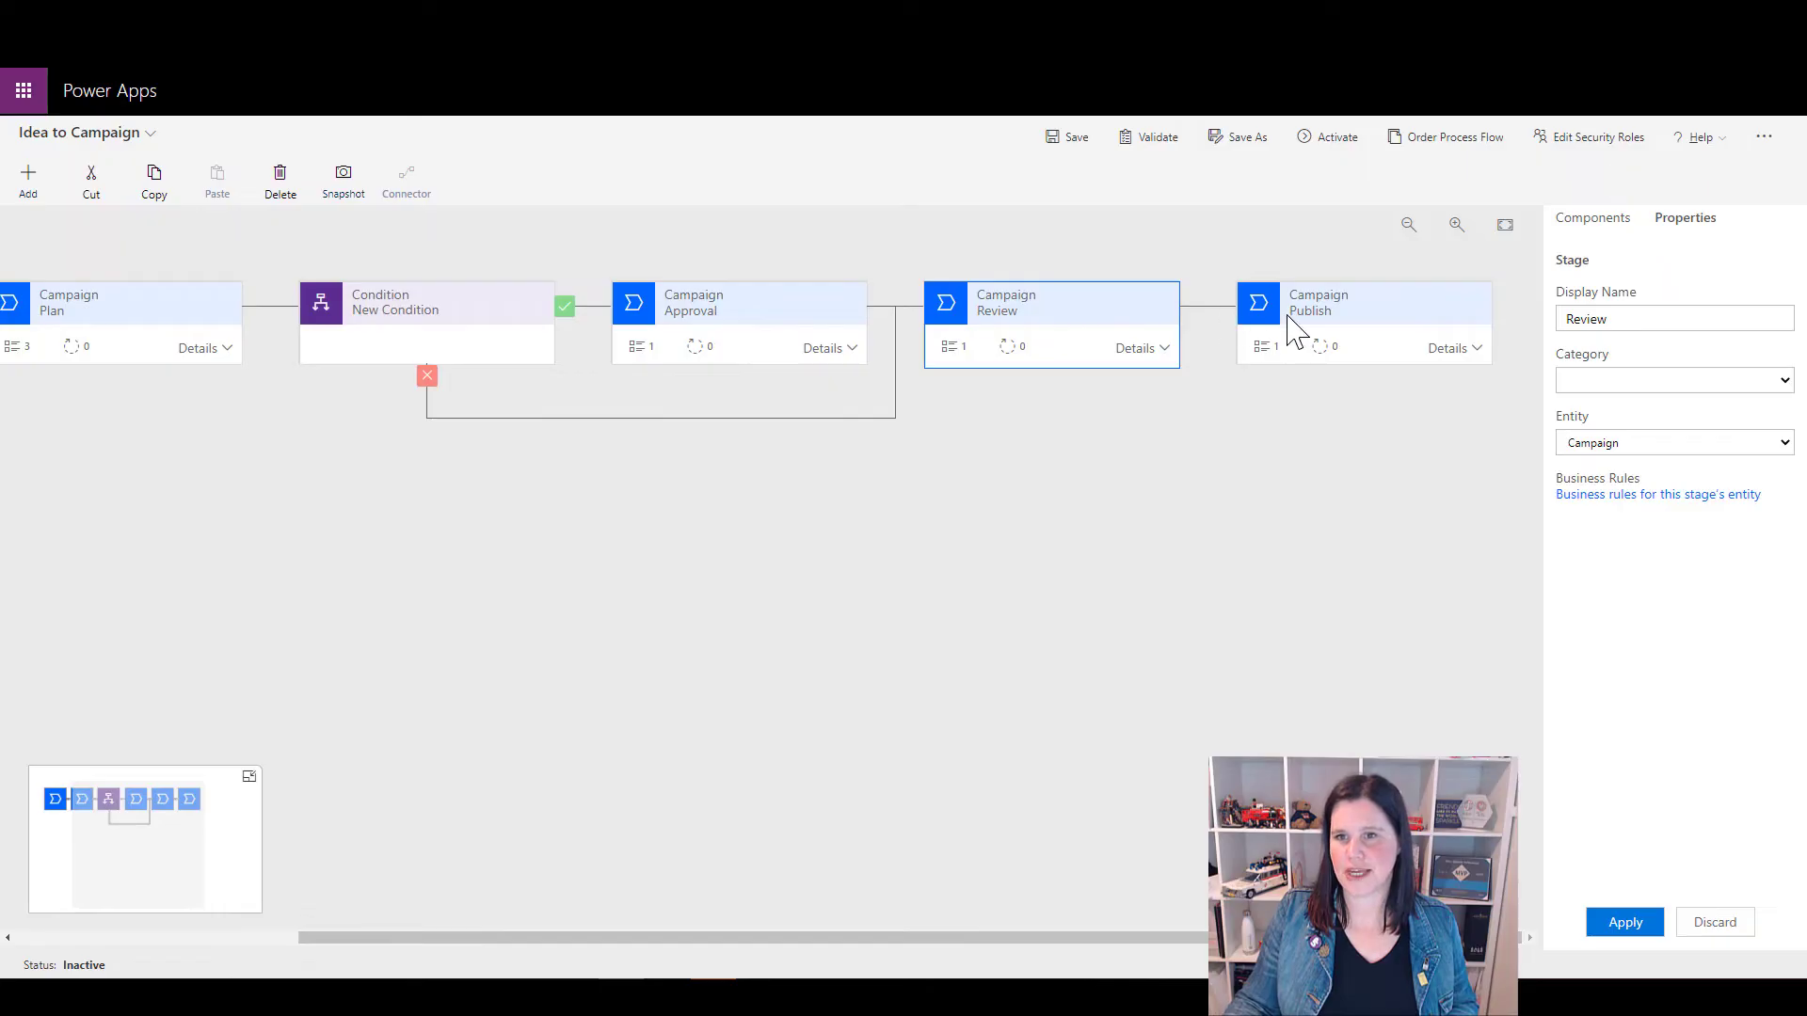
click(1591, 224)
drag(1625, 299, 1207, 330)
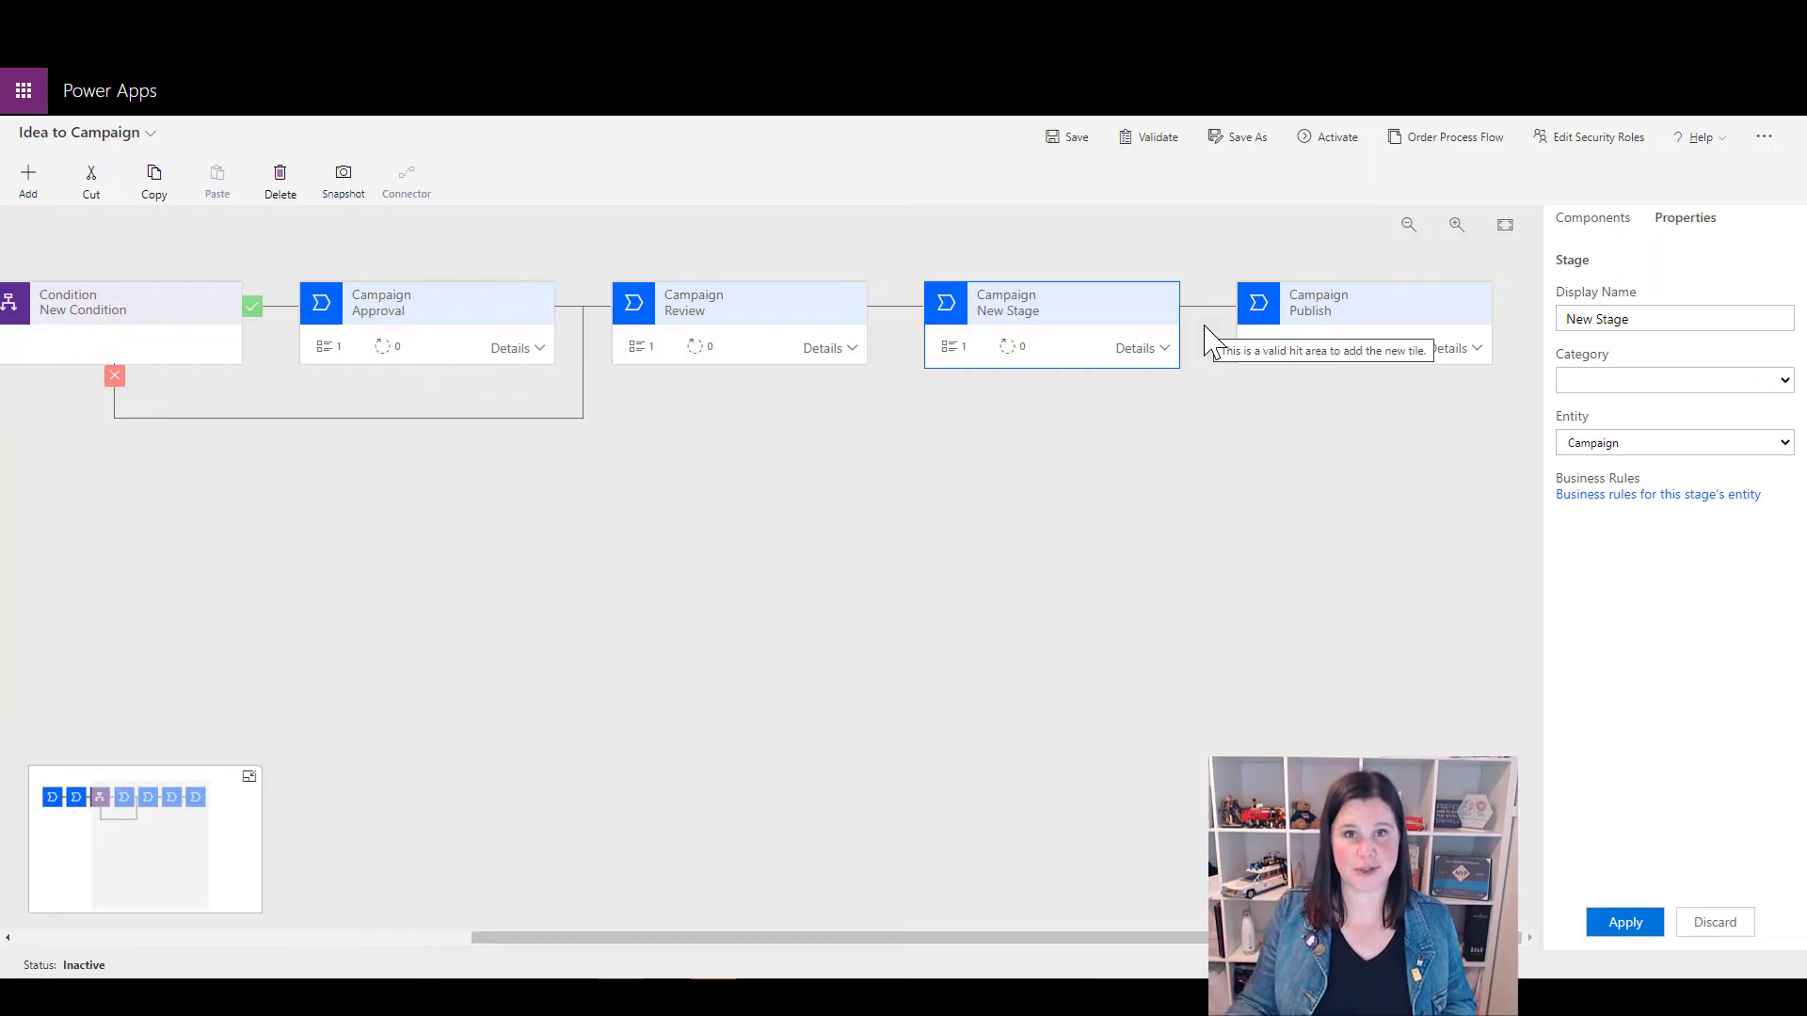
drag(1639, 320, 1423, 323)
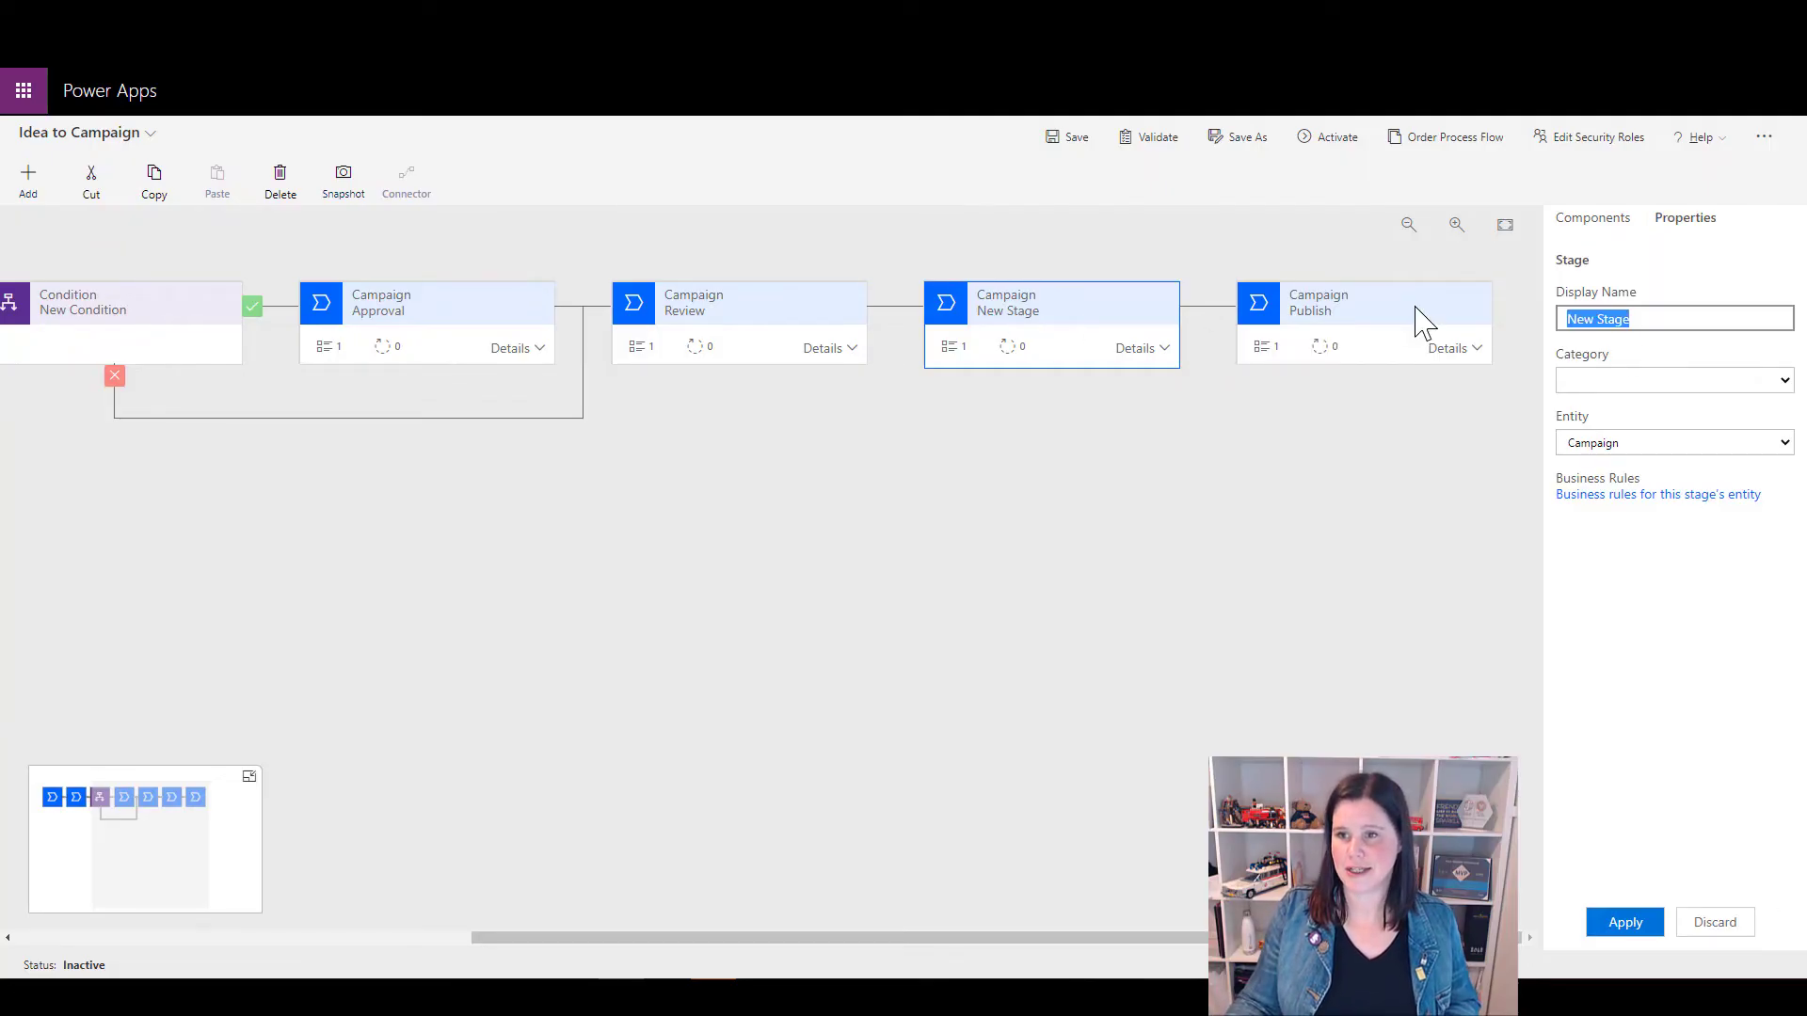
text(Assign)
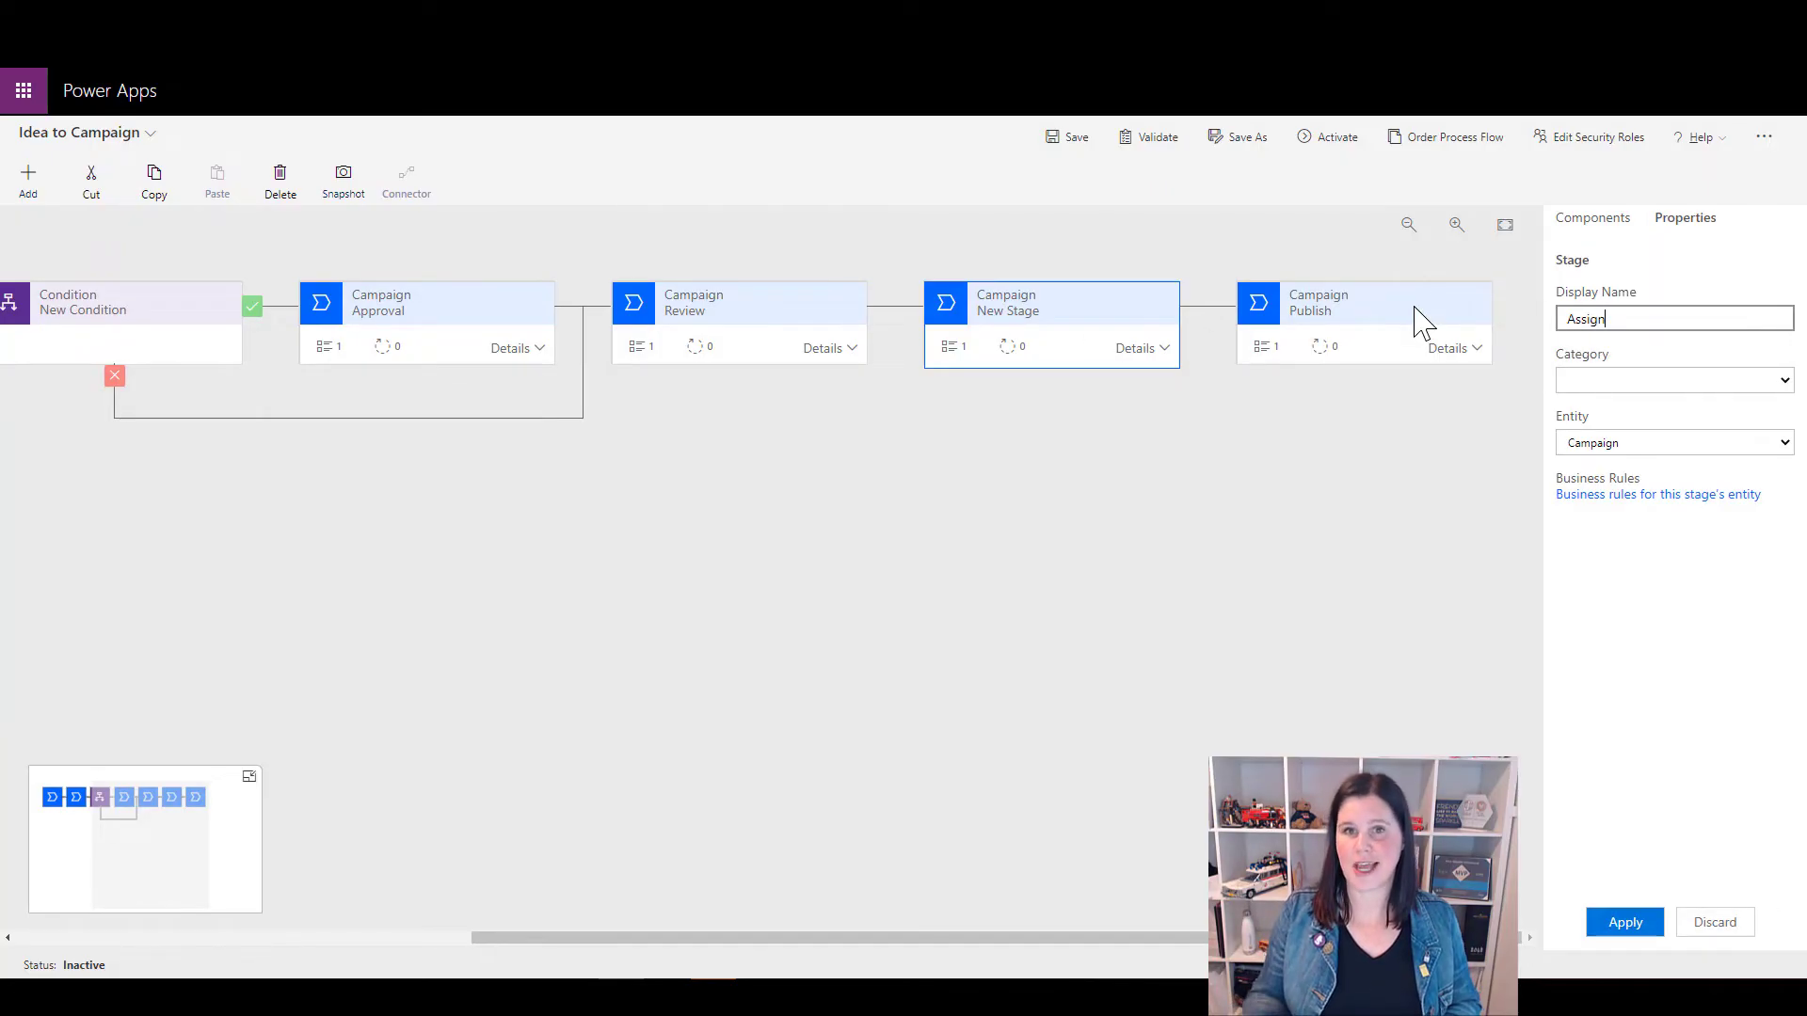
click(941, 447)
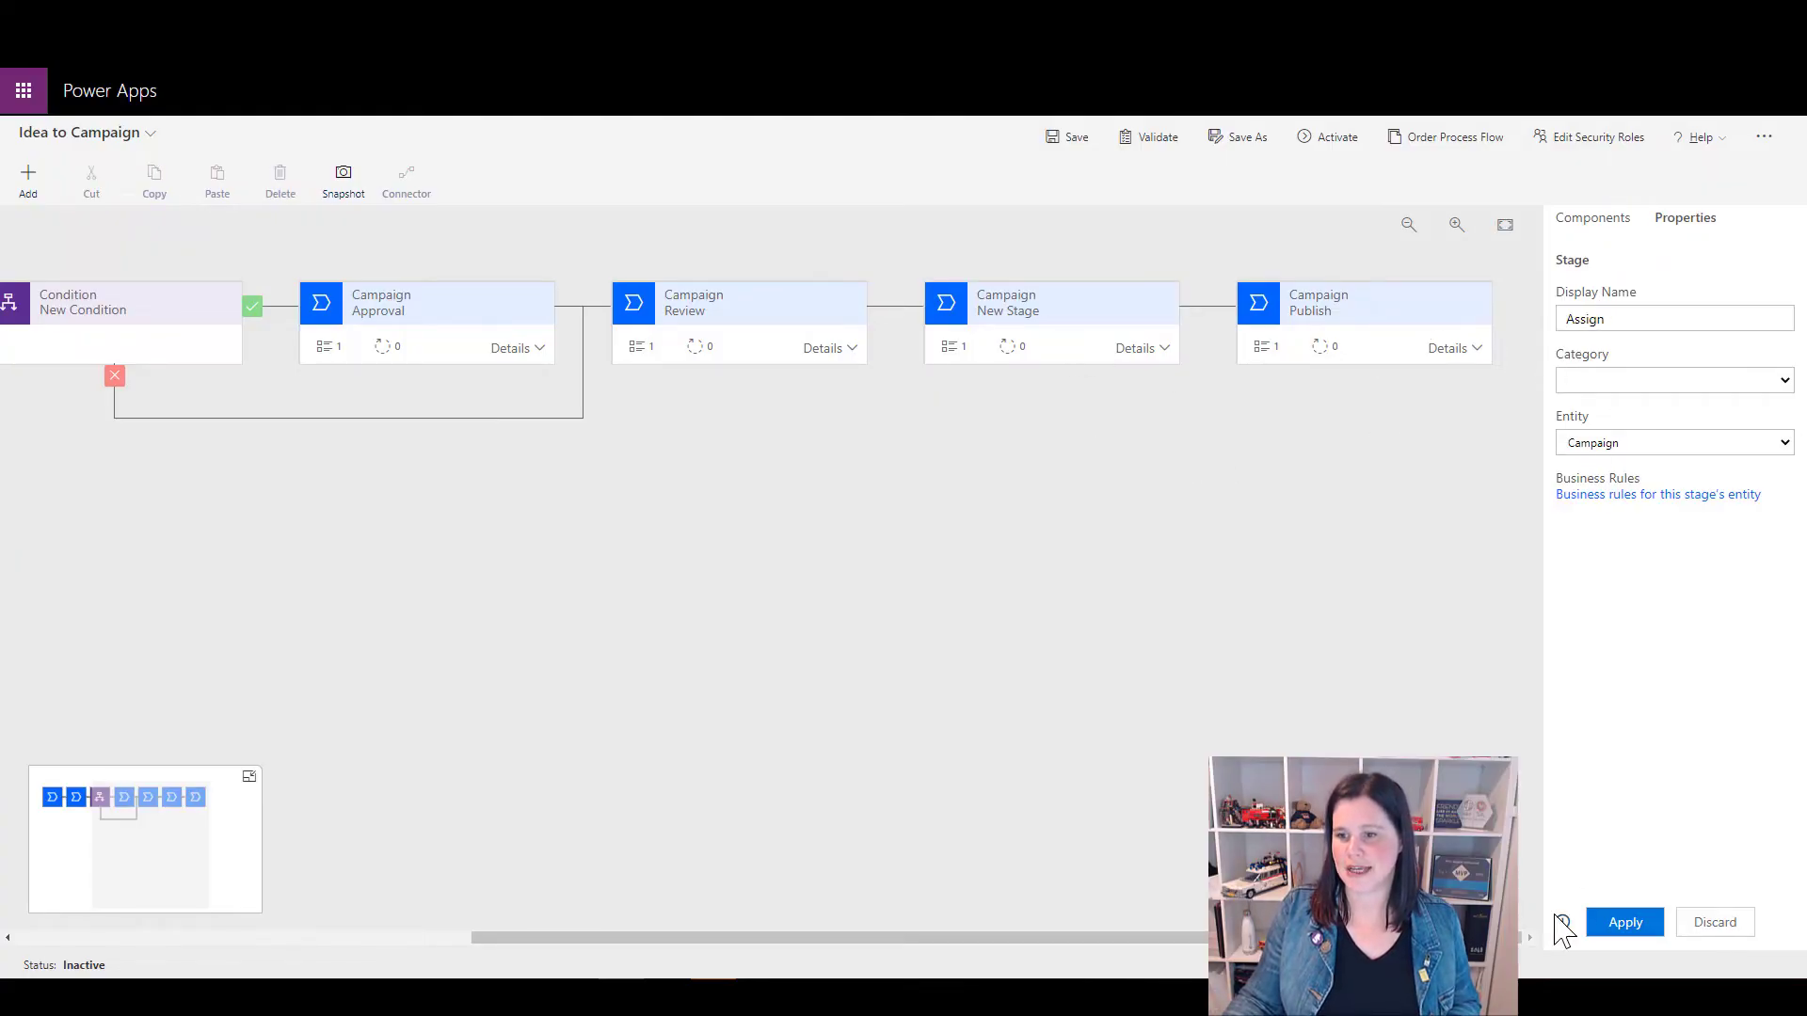
click(1624, 923)
Set the Assign stage's data step to the Campaign Type field and apply it
click(1138, 350)
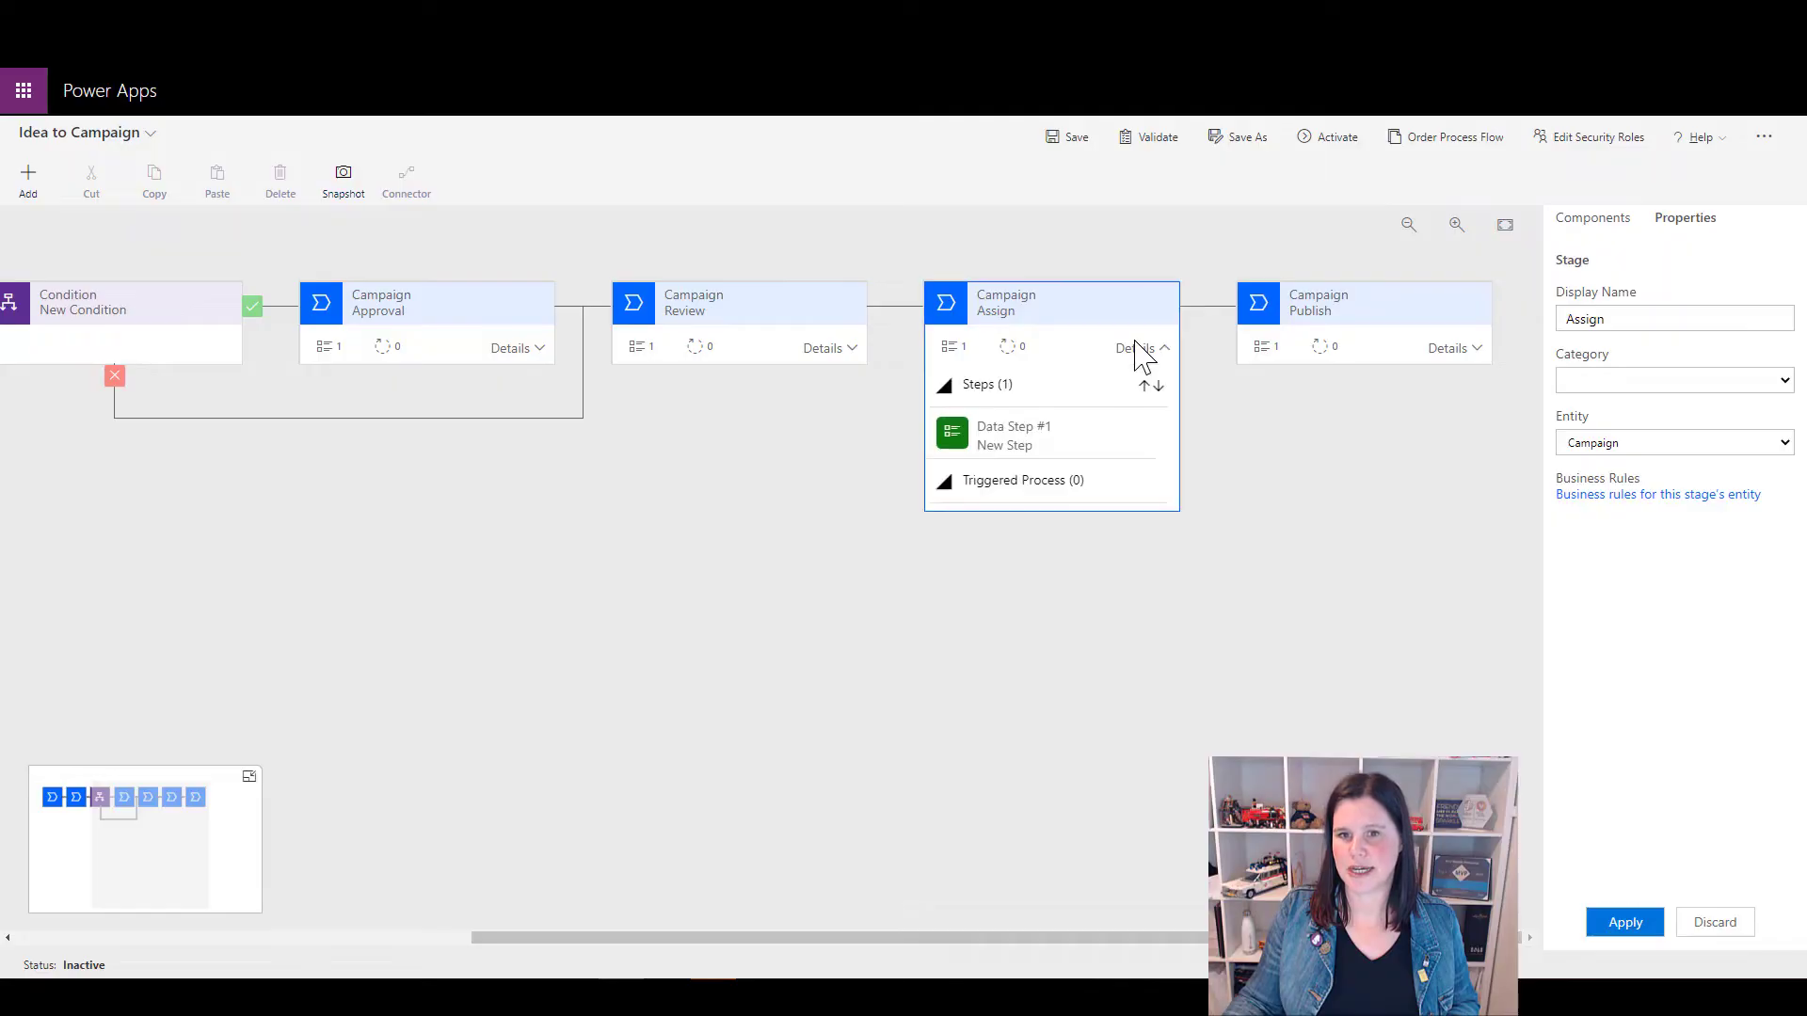
click(1016, 452)
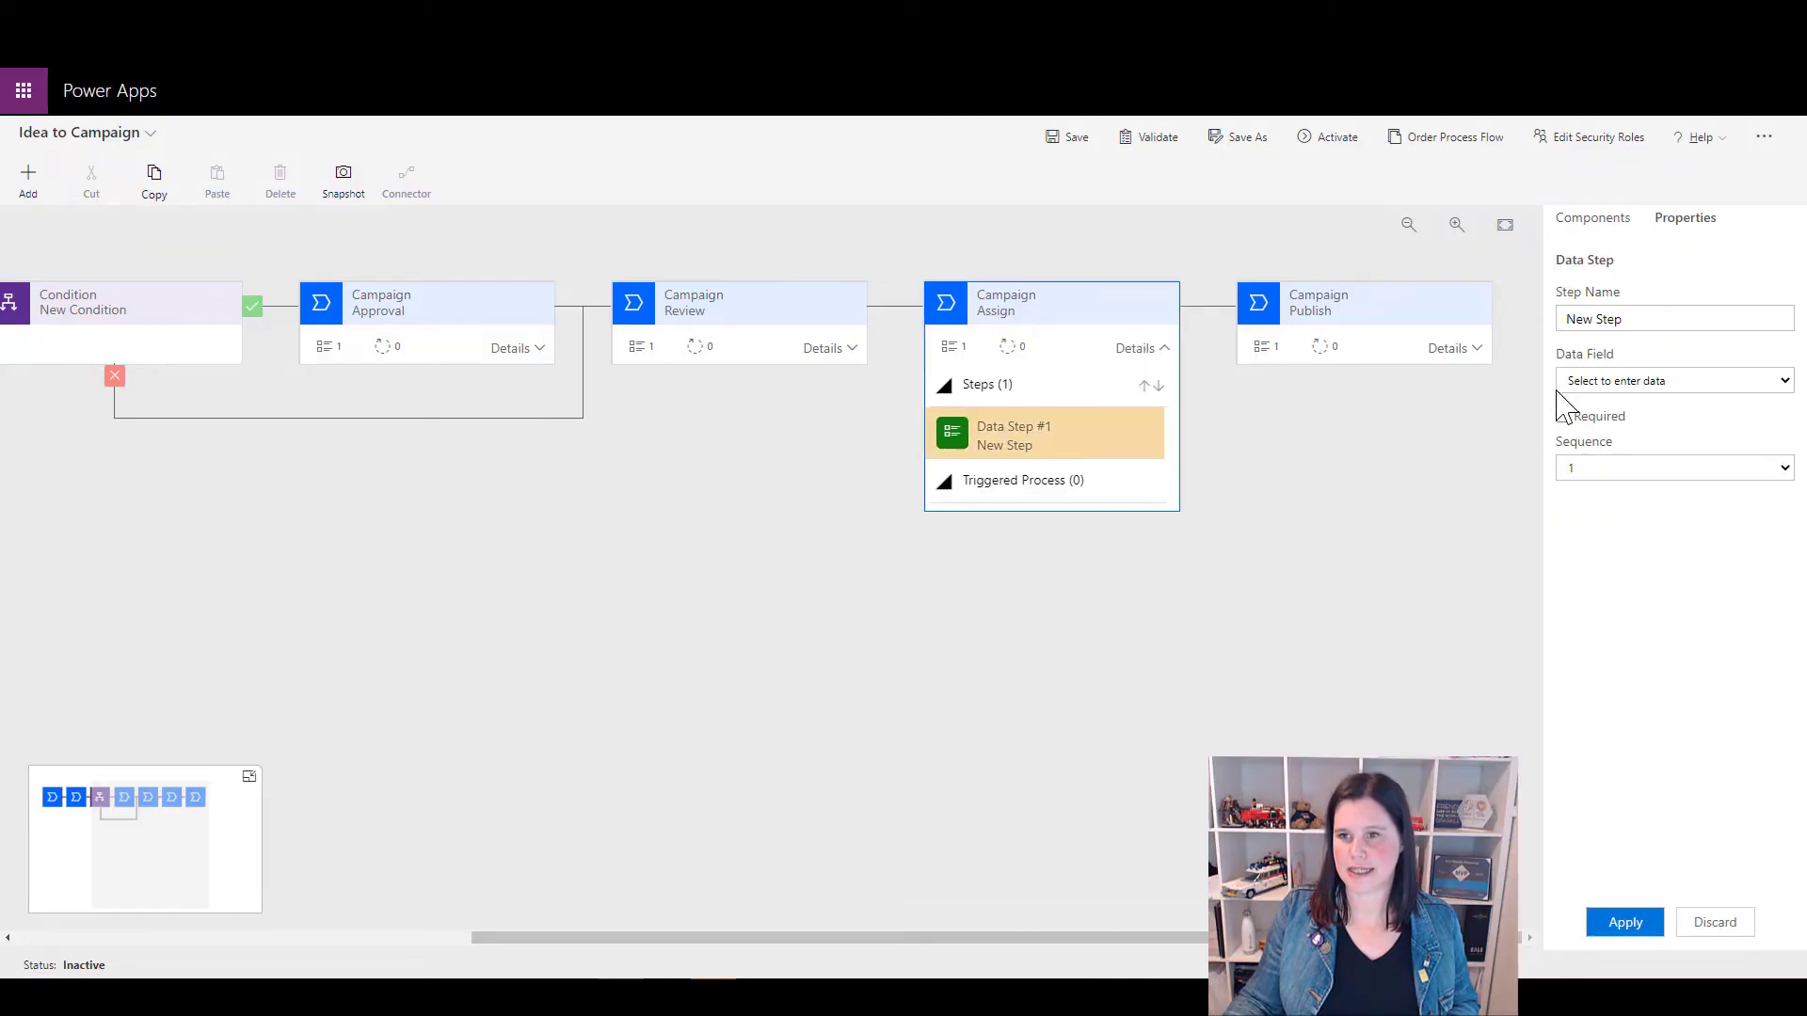
click(1600, 381)
click(1637, 591)
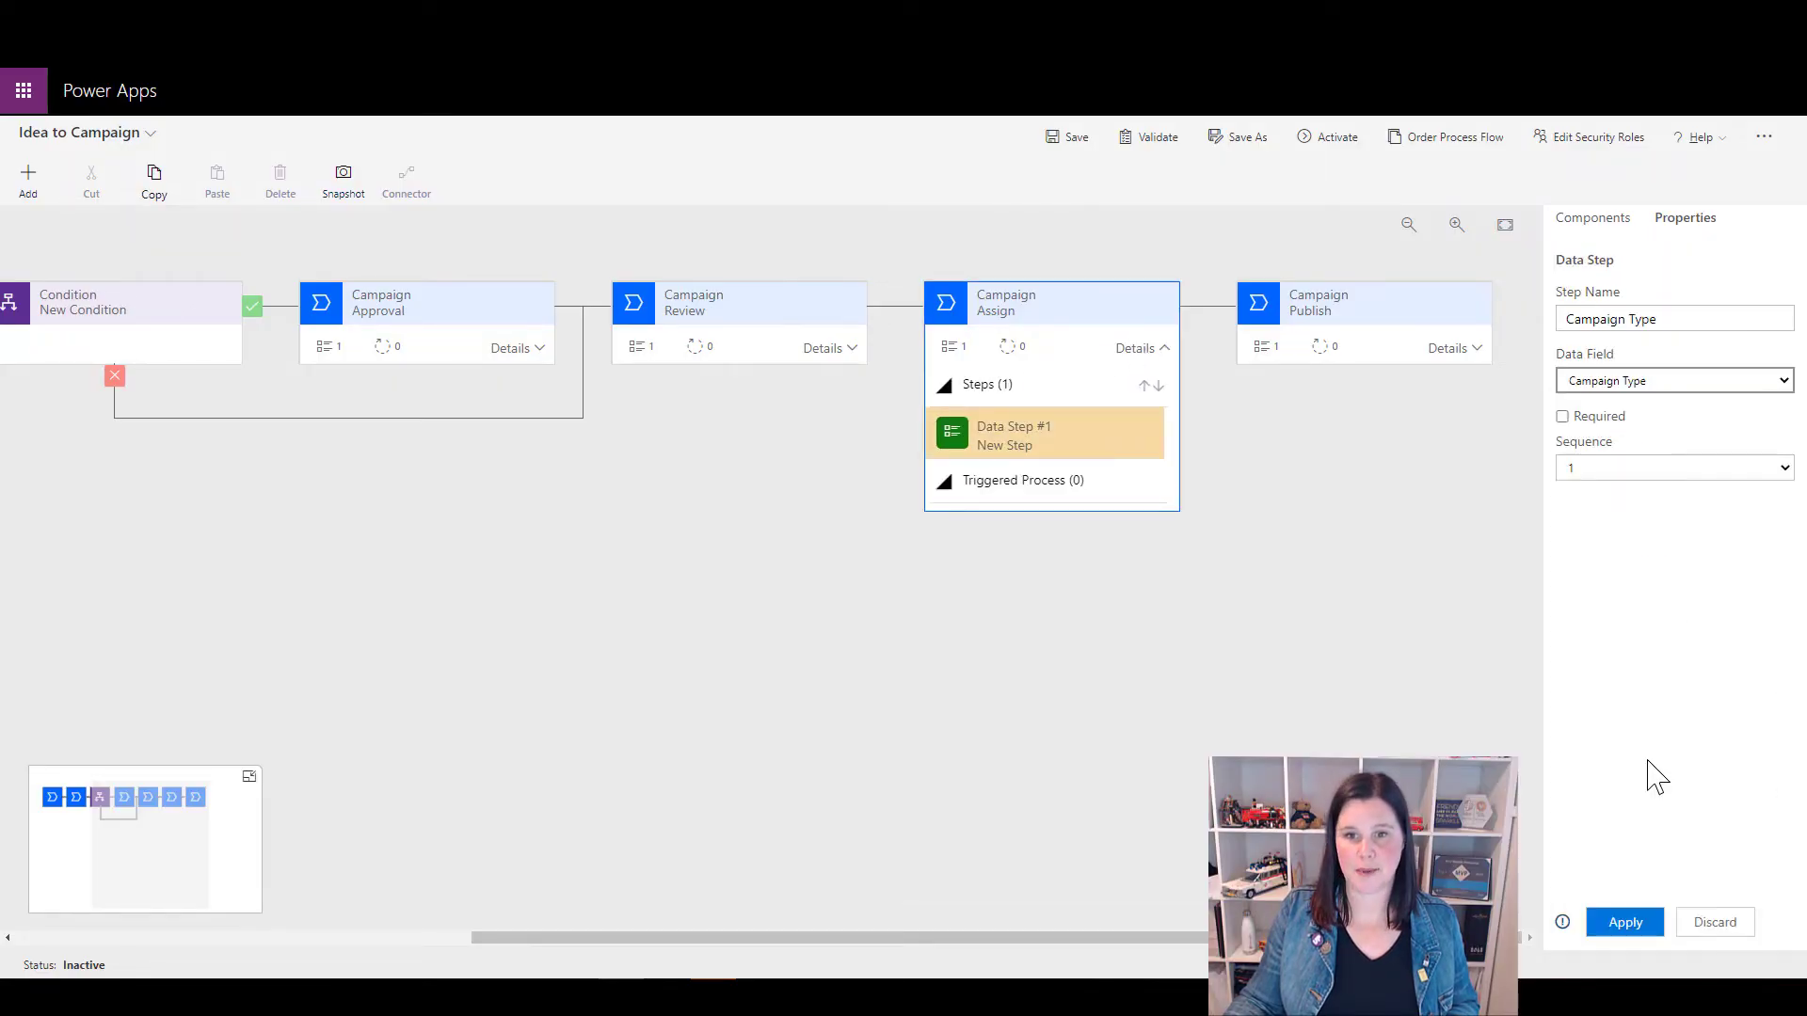
click(1615, 925)
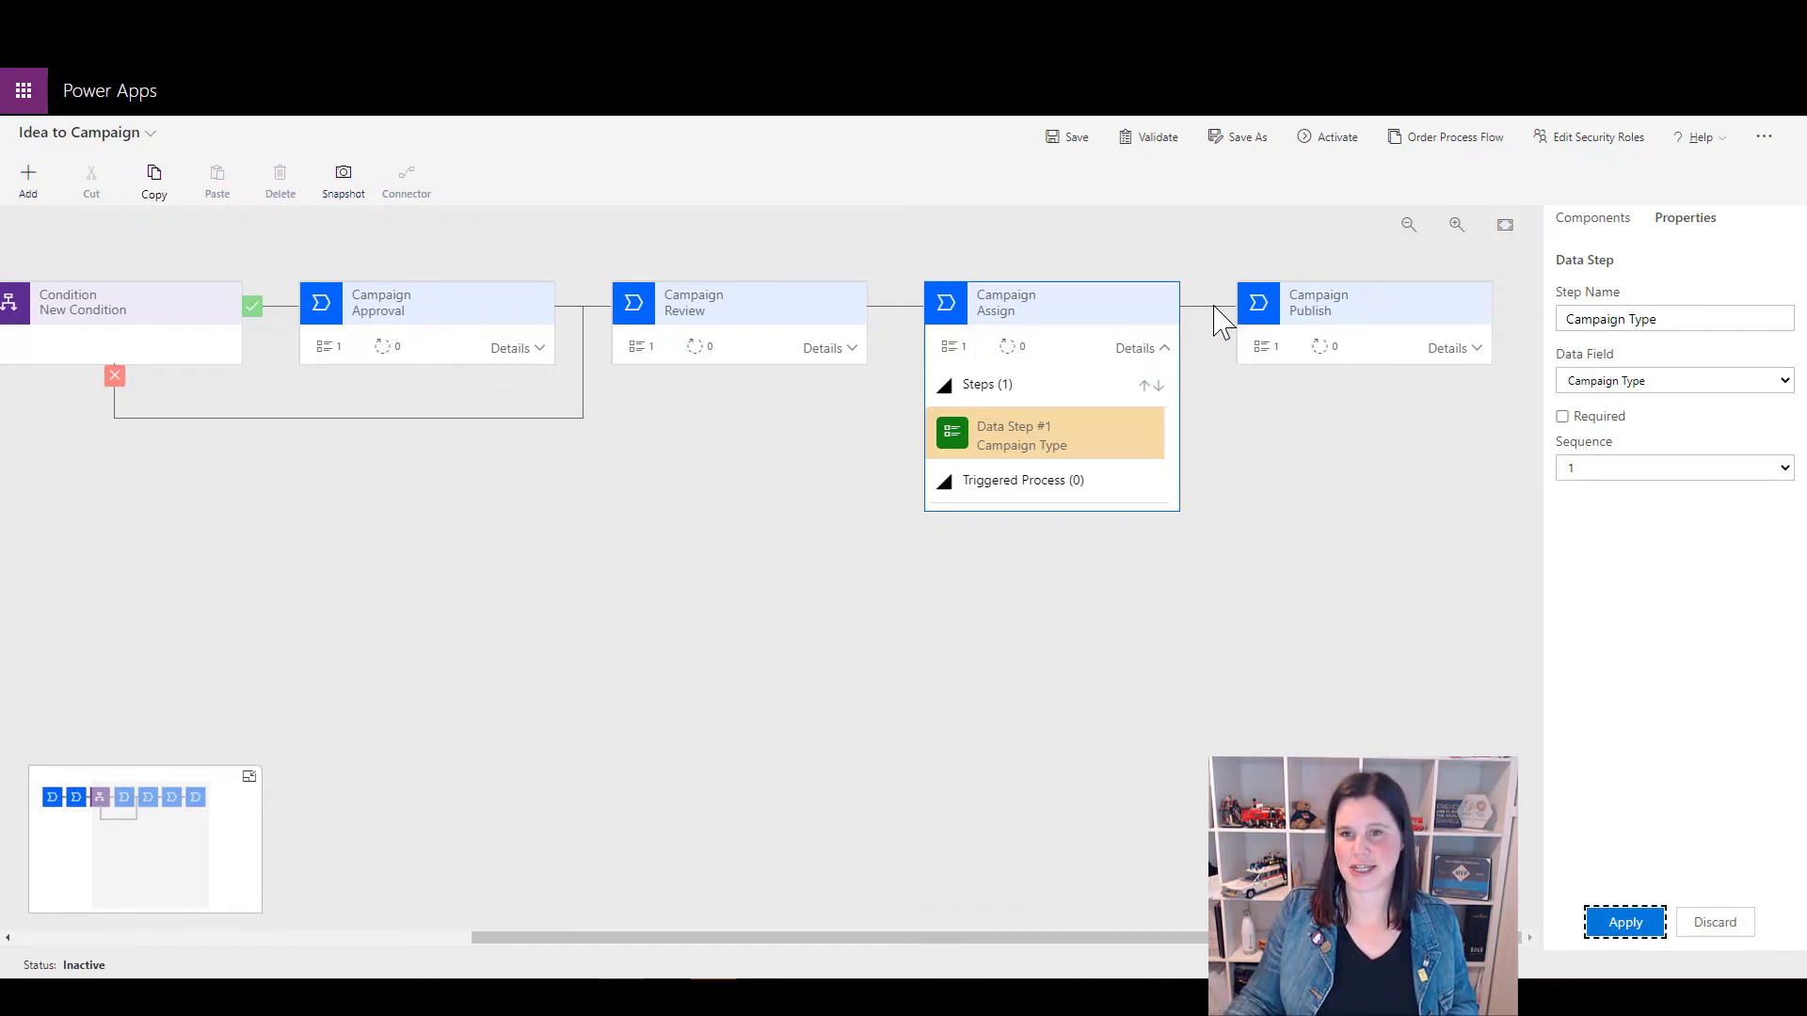
Insert a condition with a new true-branch stage between the Assign and Publish stages and save the process flow
click(1302, 544)
click(1588, 224)
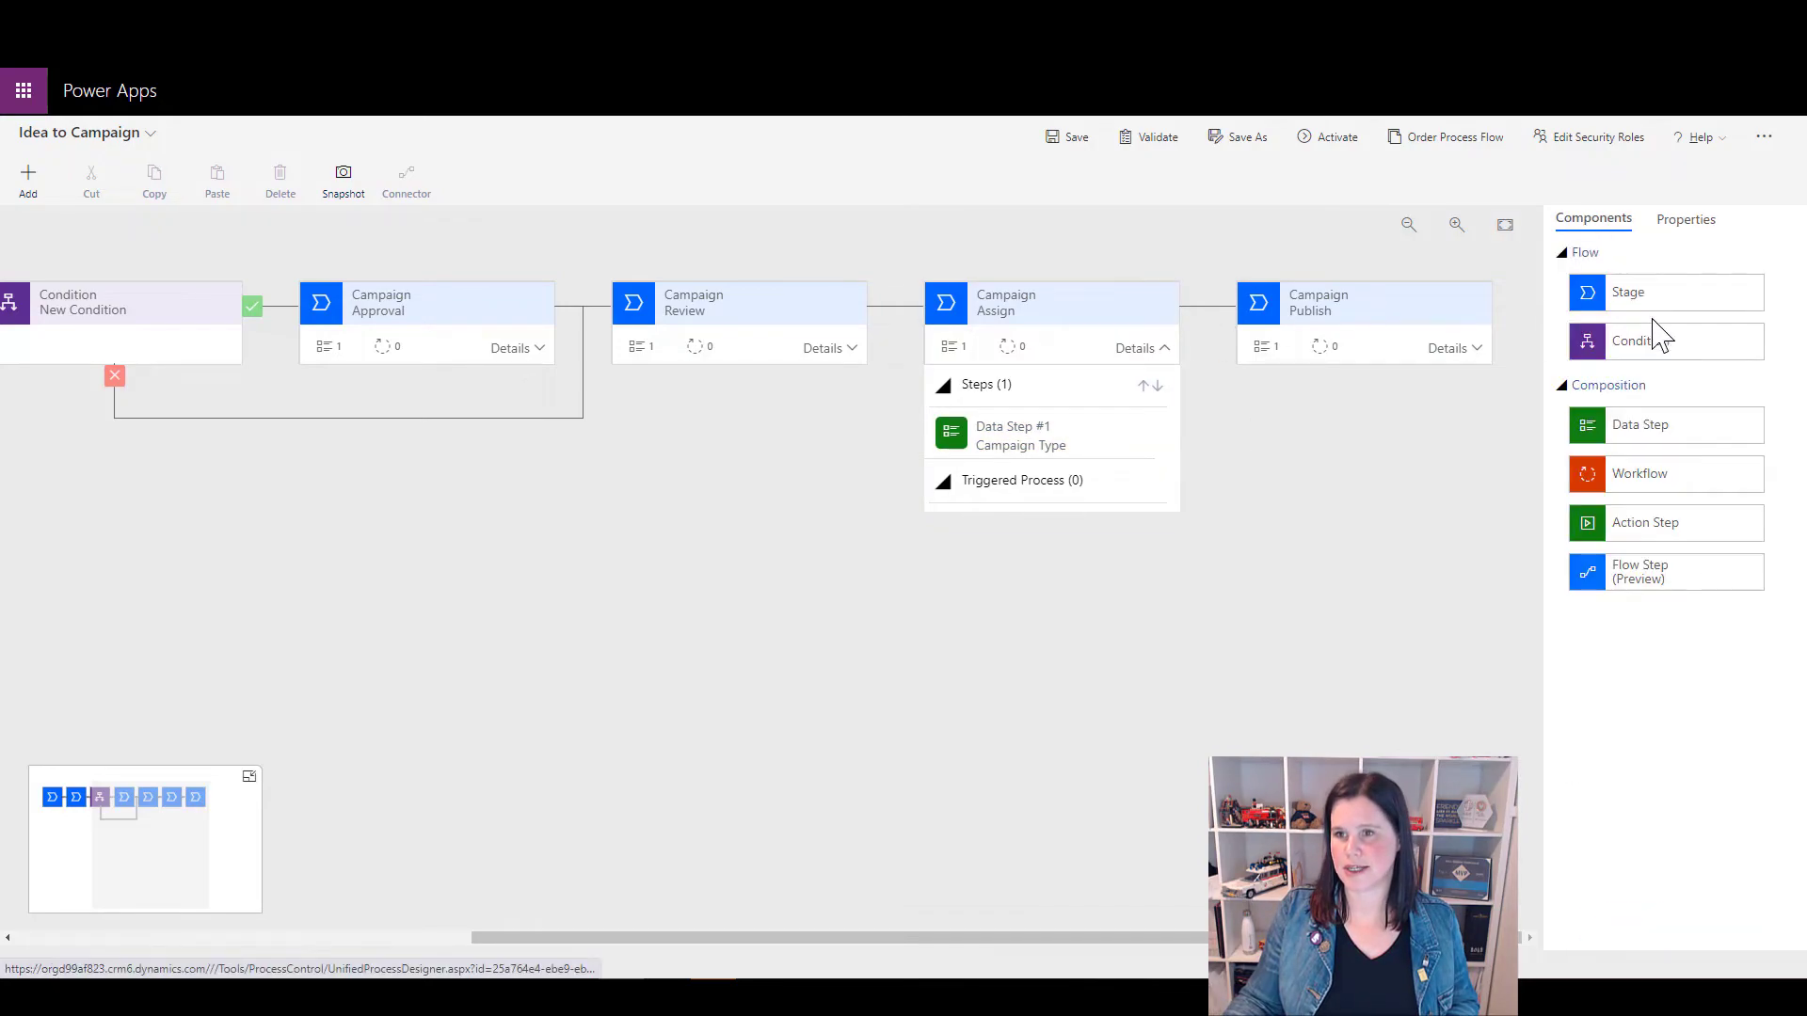
drag(1661, 336, 1214, 331)
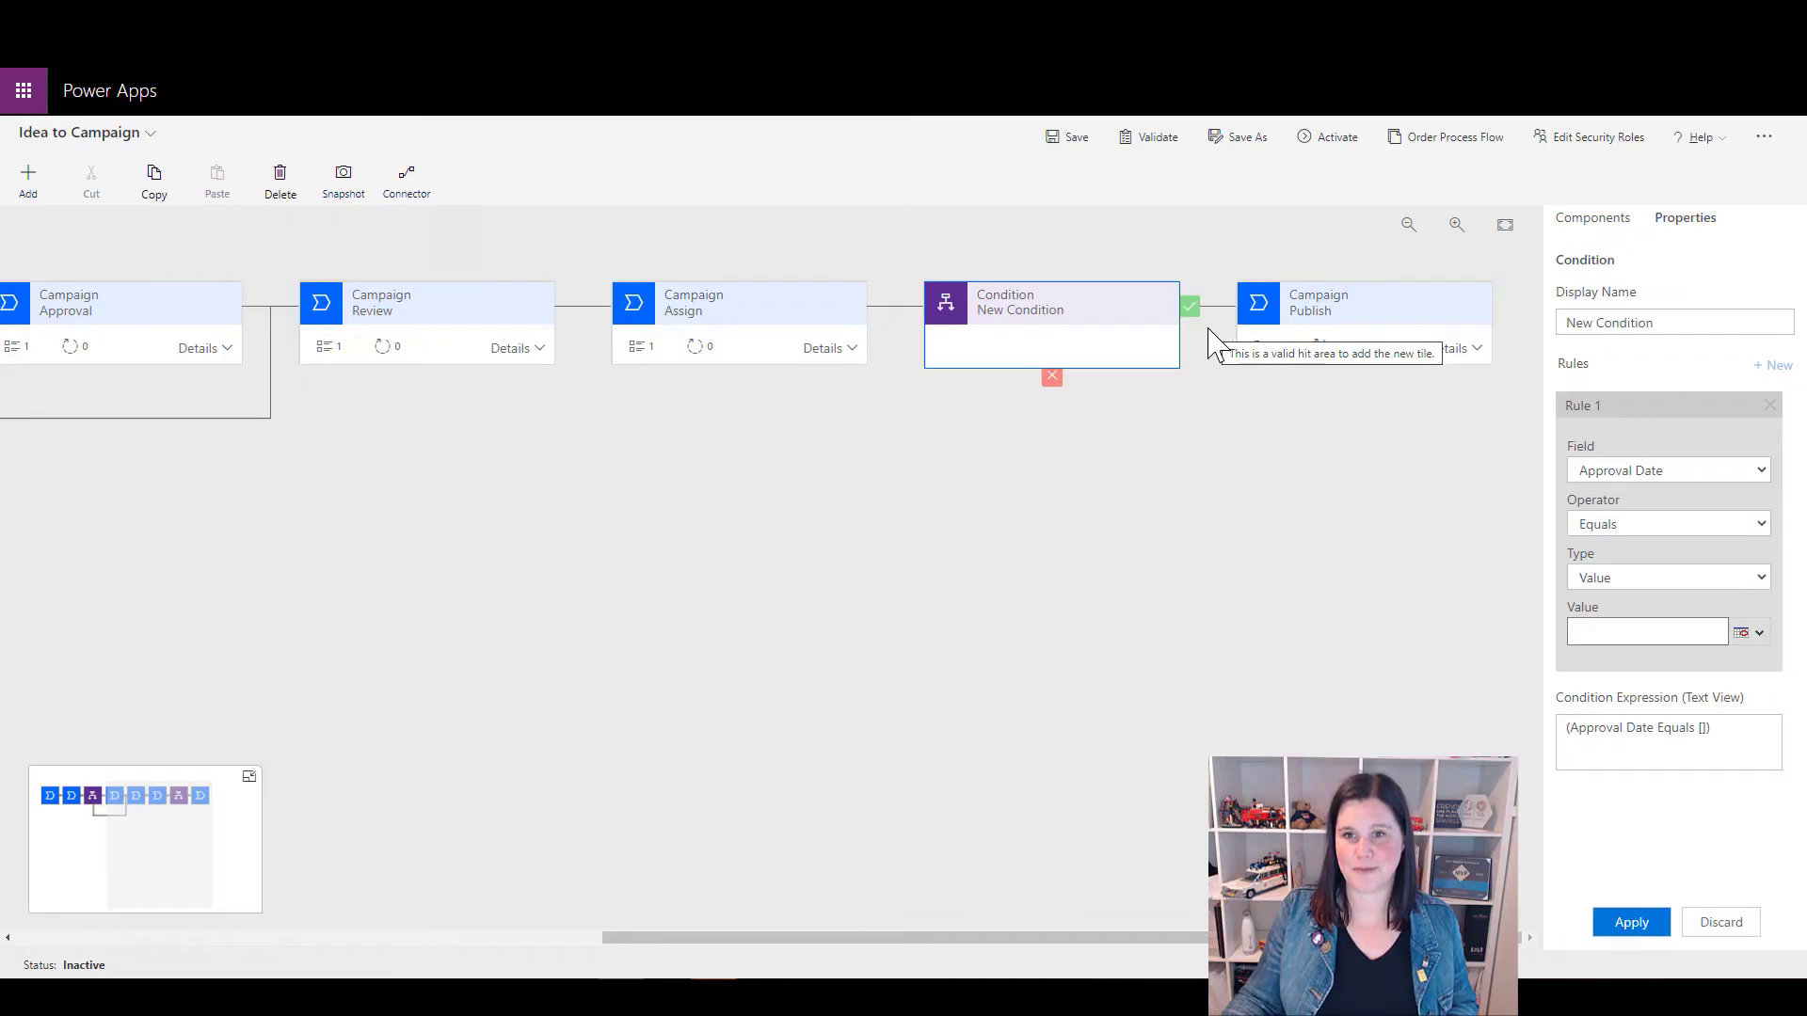
click(1068, 138)
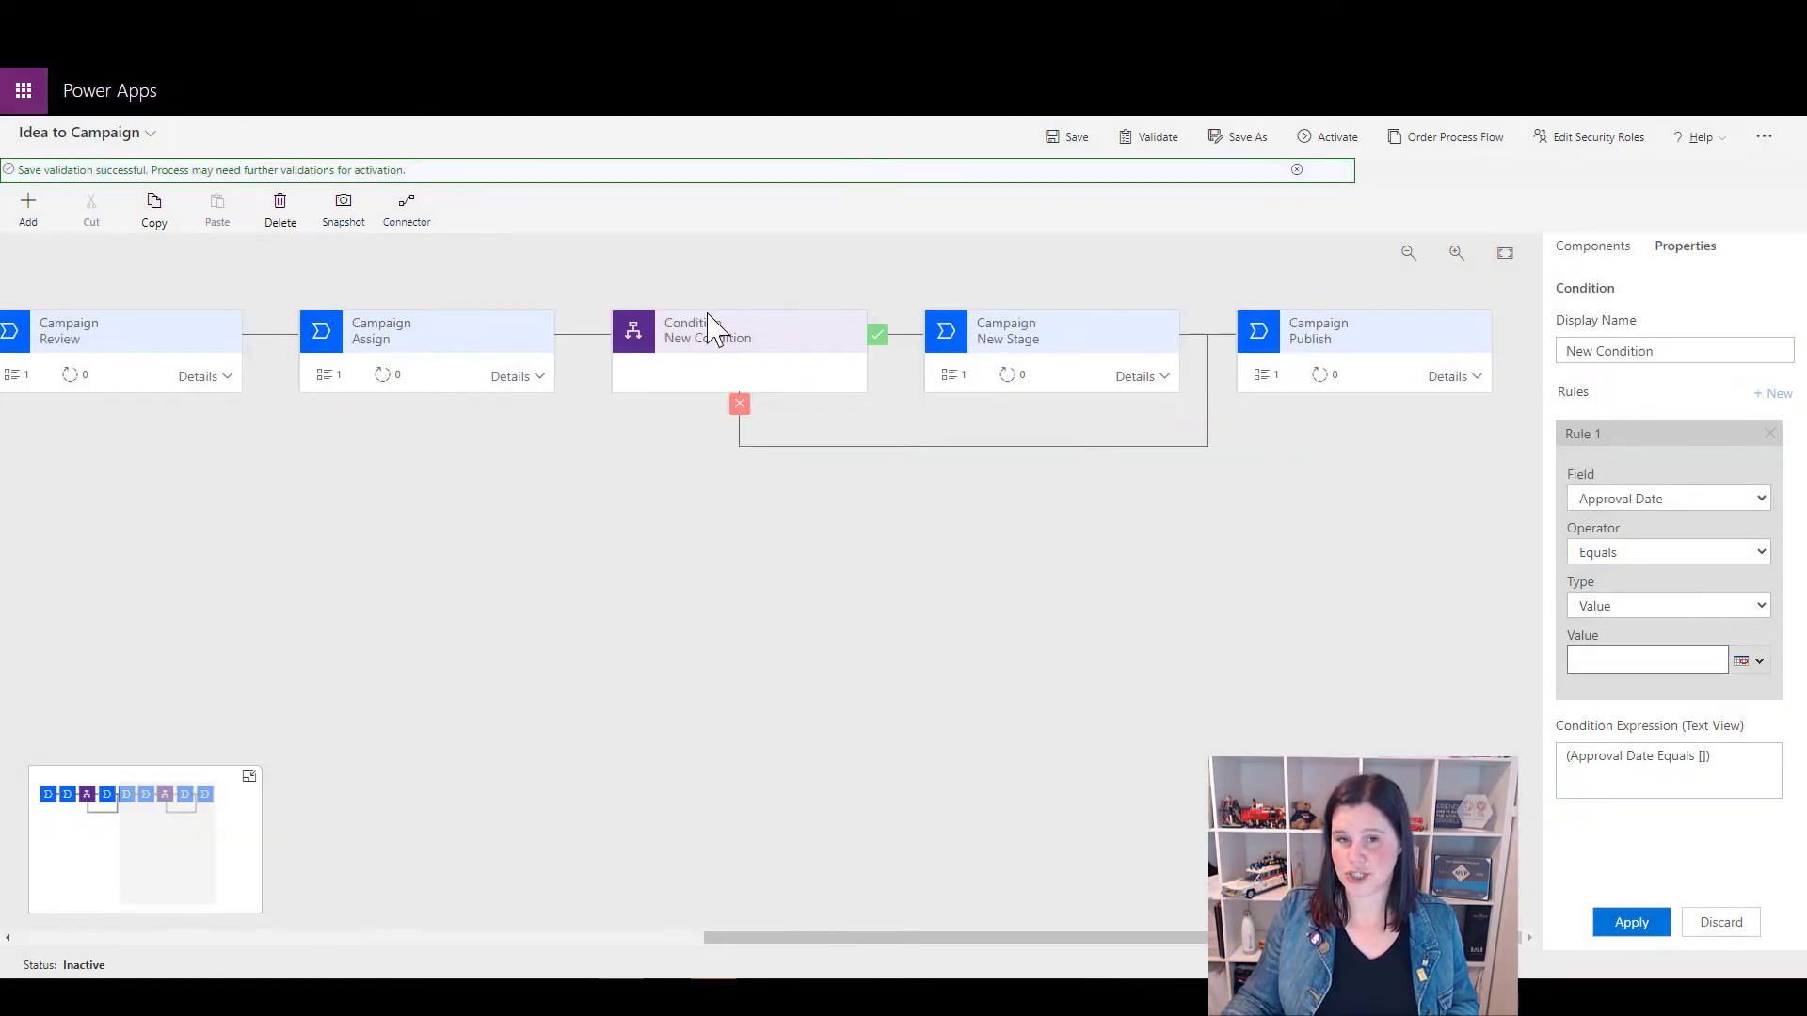
Set the rule of the condition after the Assign stage to Campaign Type Equals Video and apply it
click(739, 341)
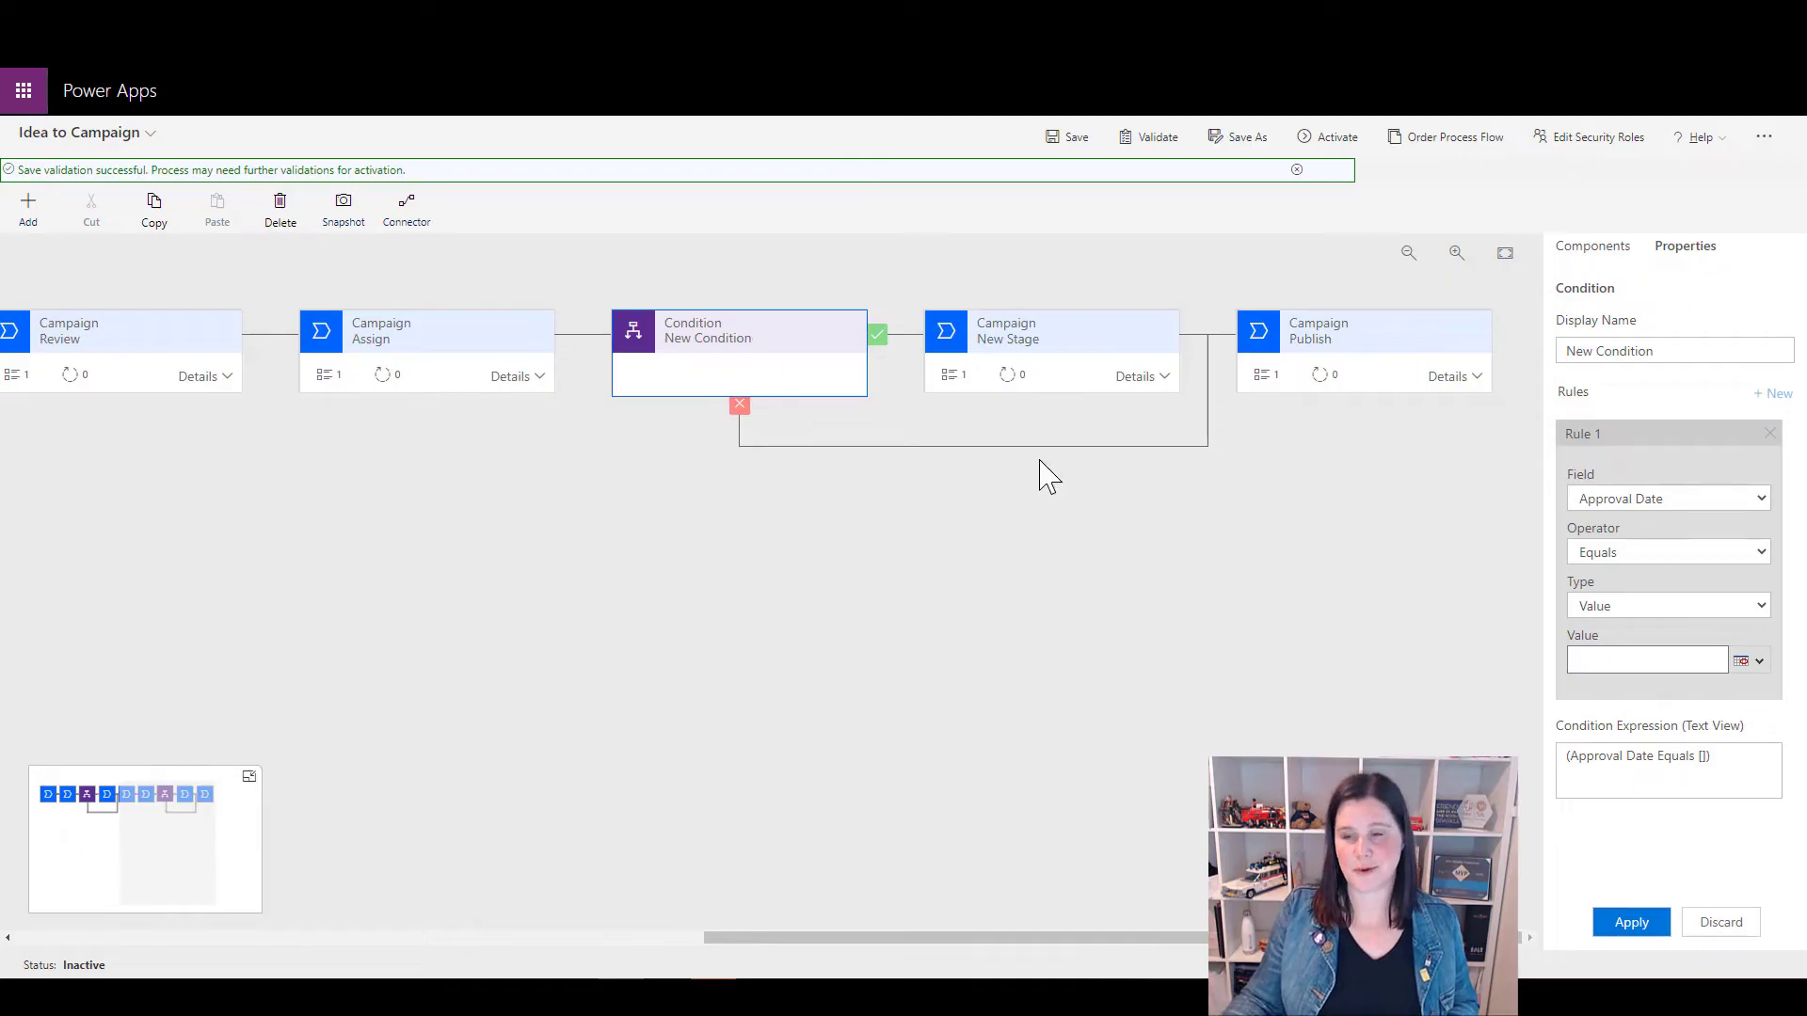
click(1619, 499)
scroll(1619, 282, down, 1)
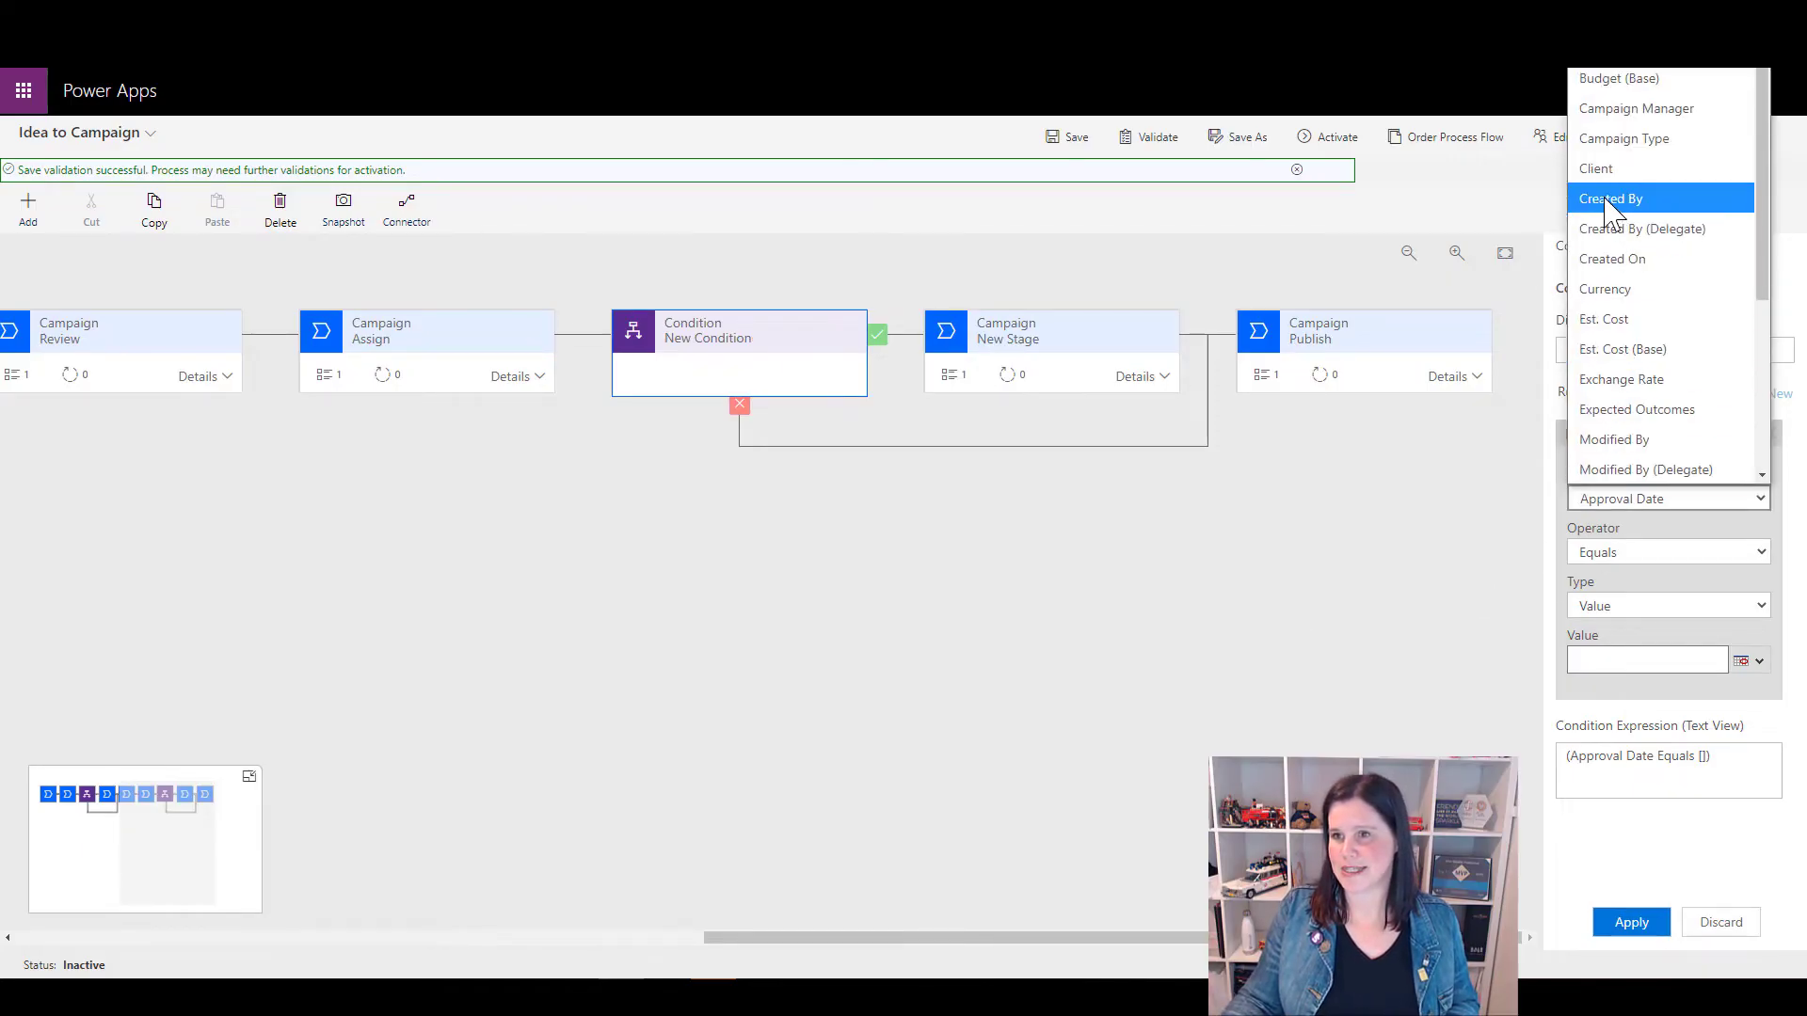
click(1615, 149)
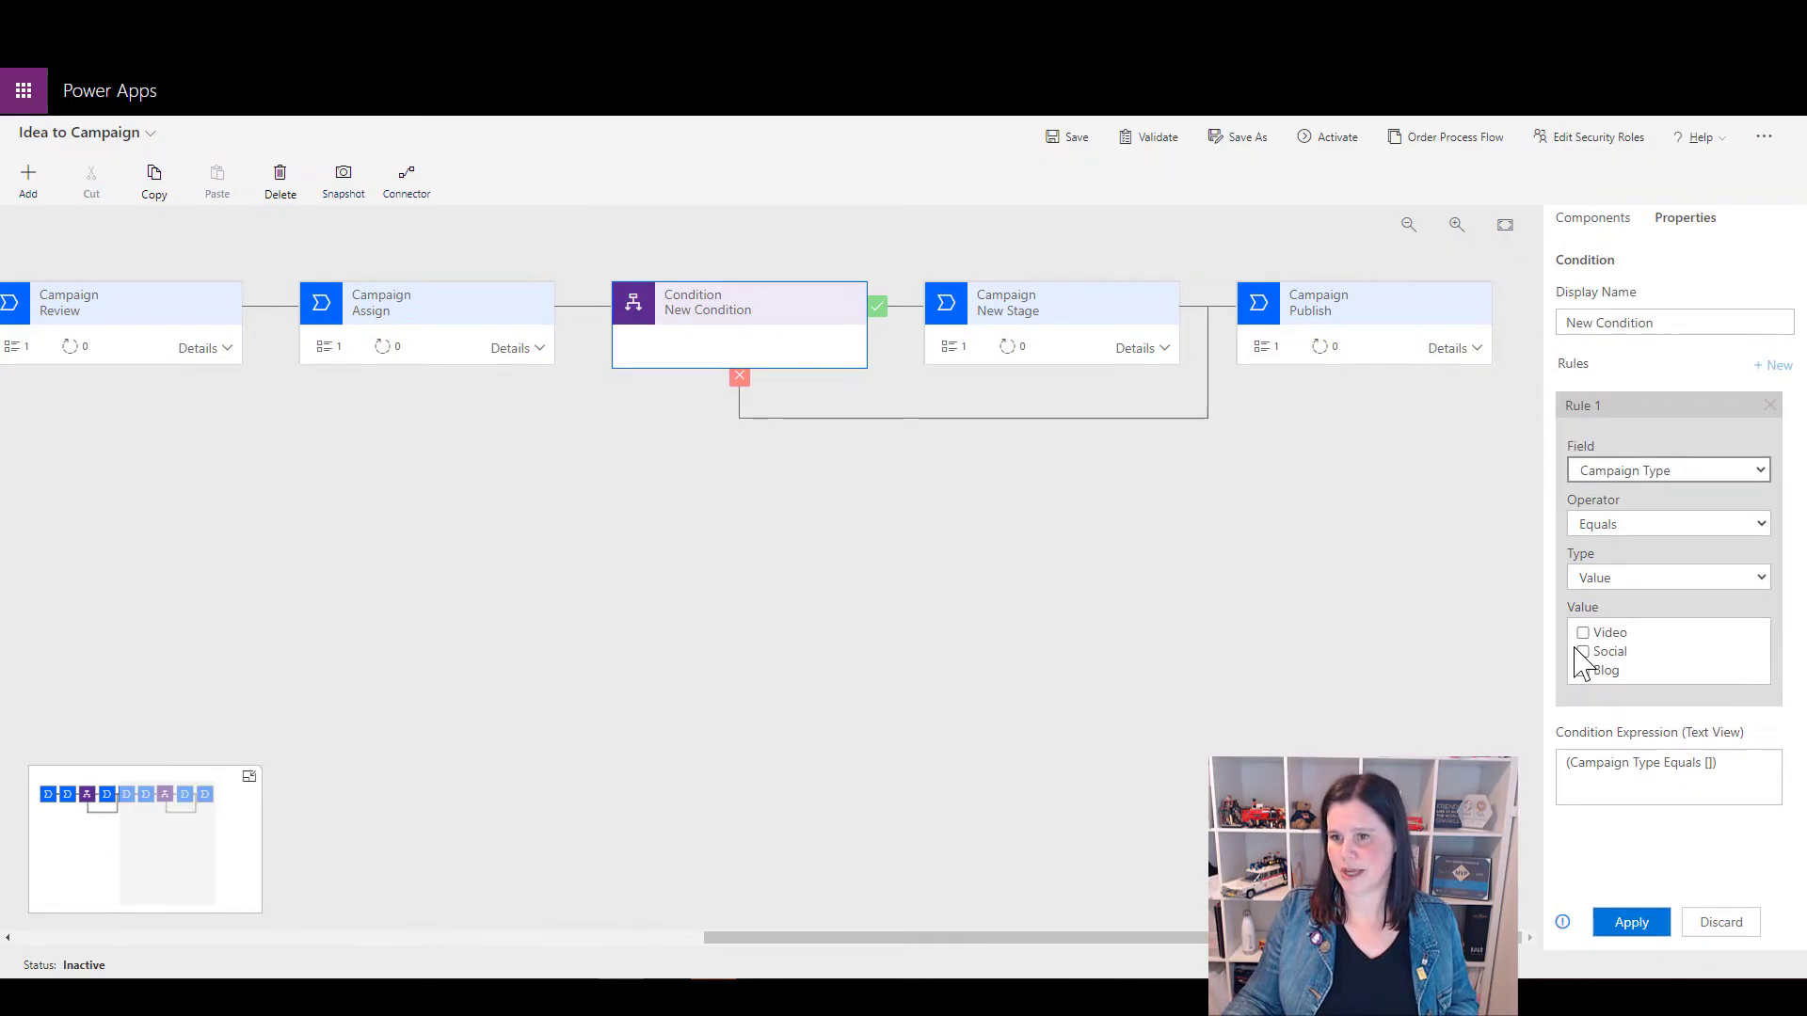
click(1583, 632)
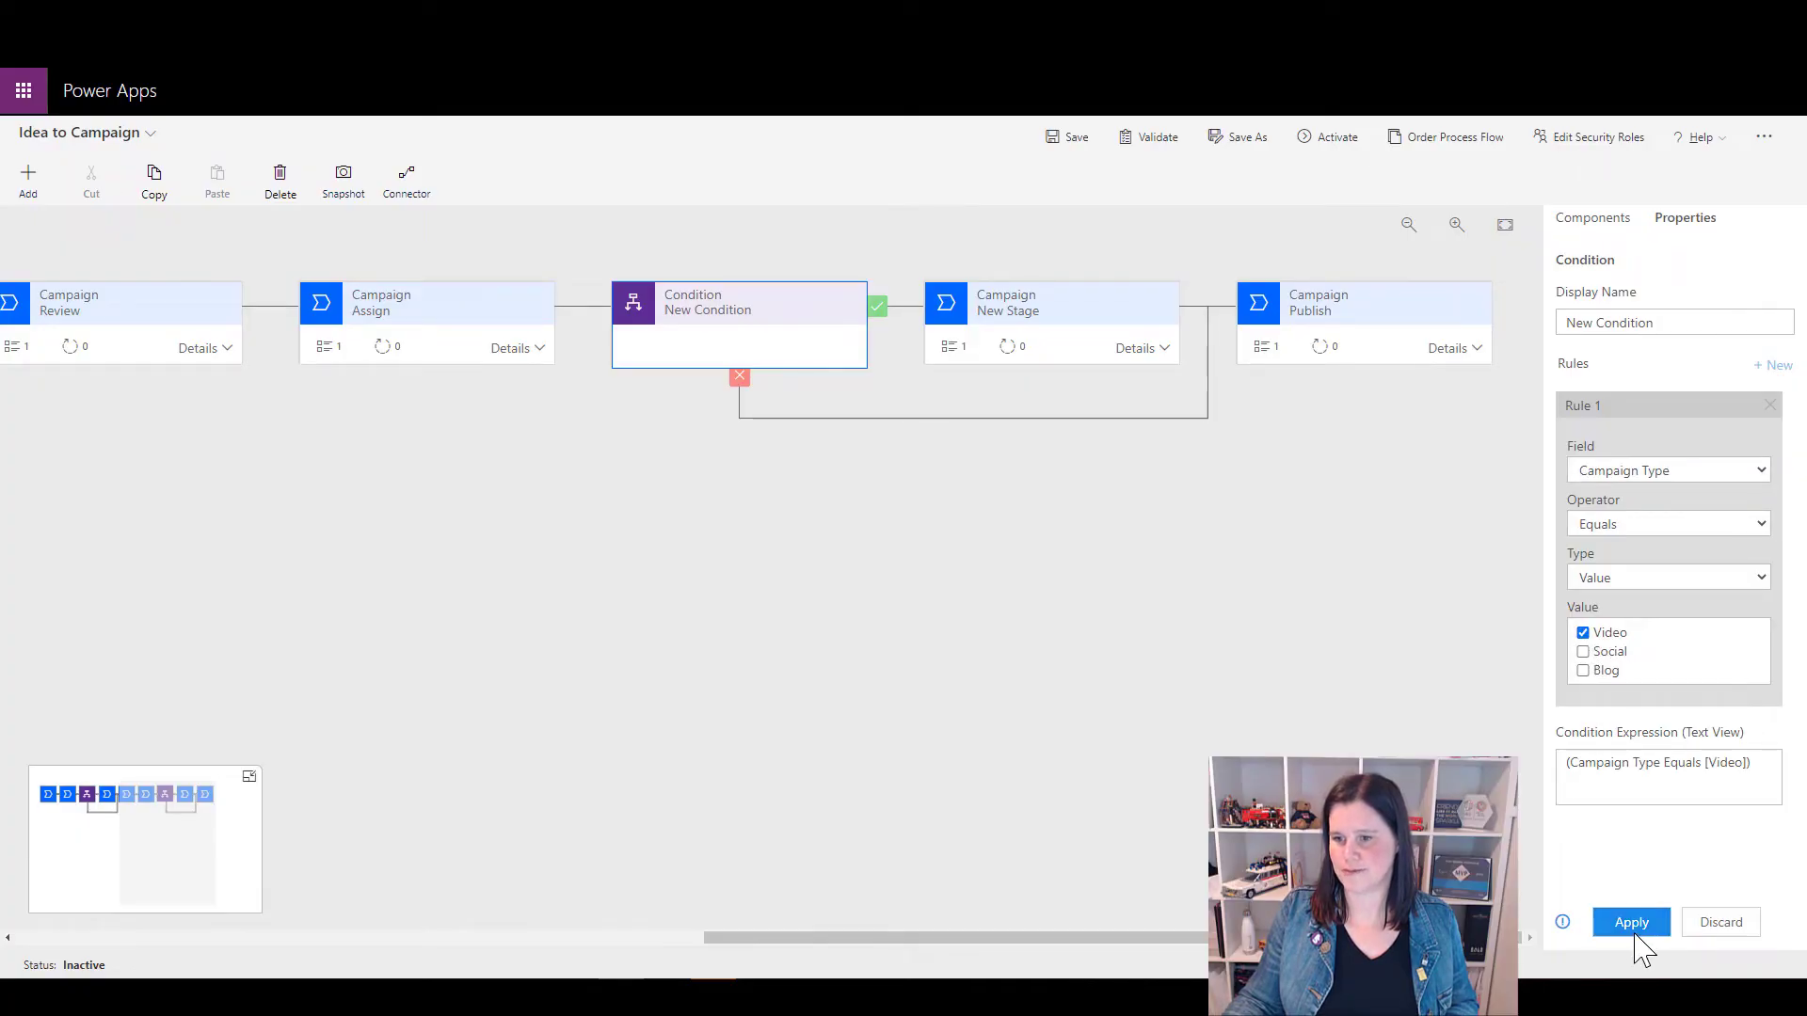
click(1632, 922)
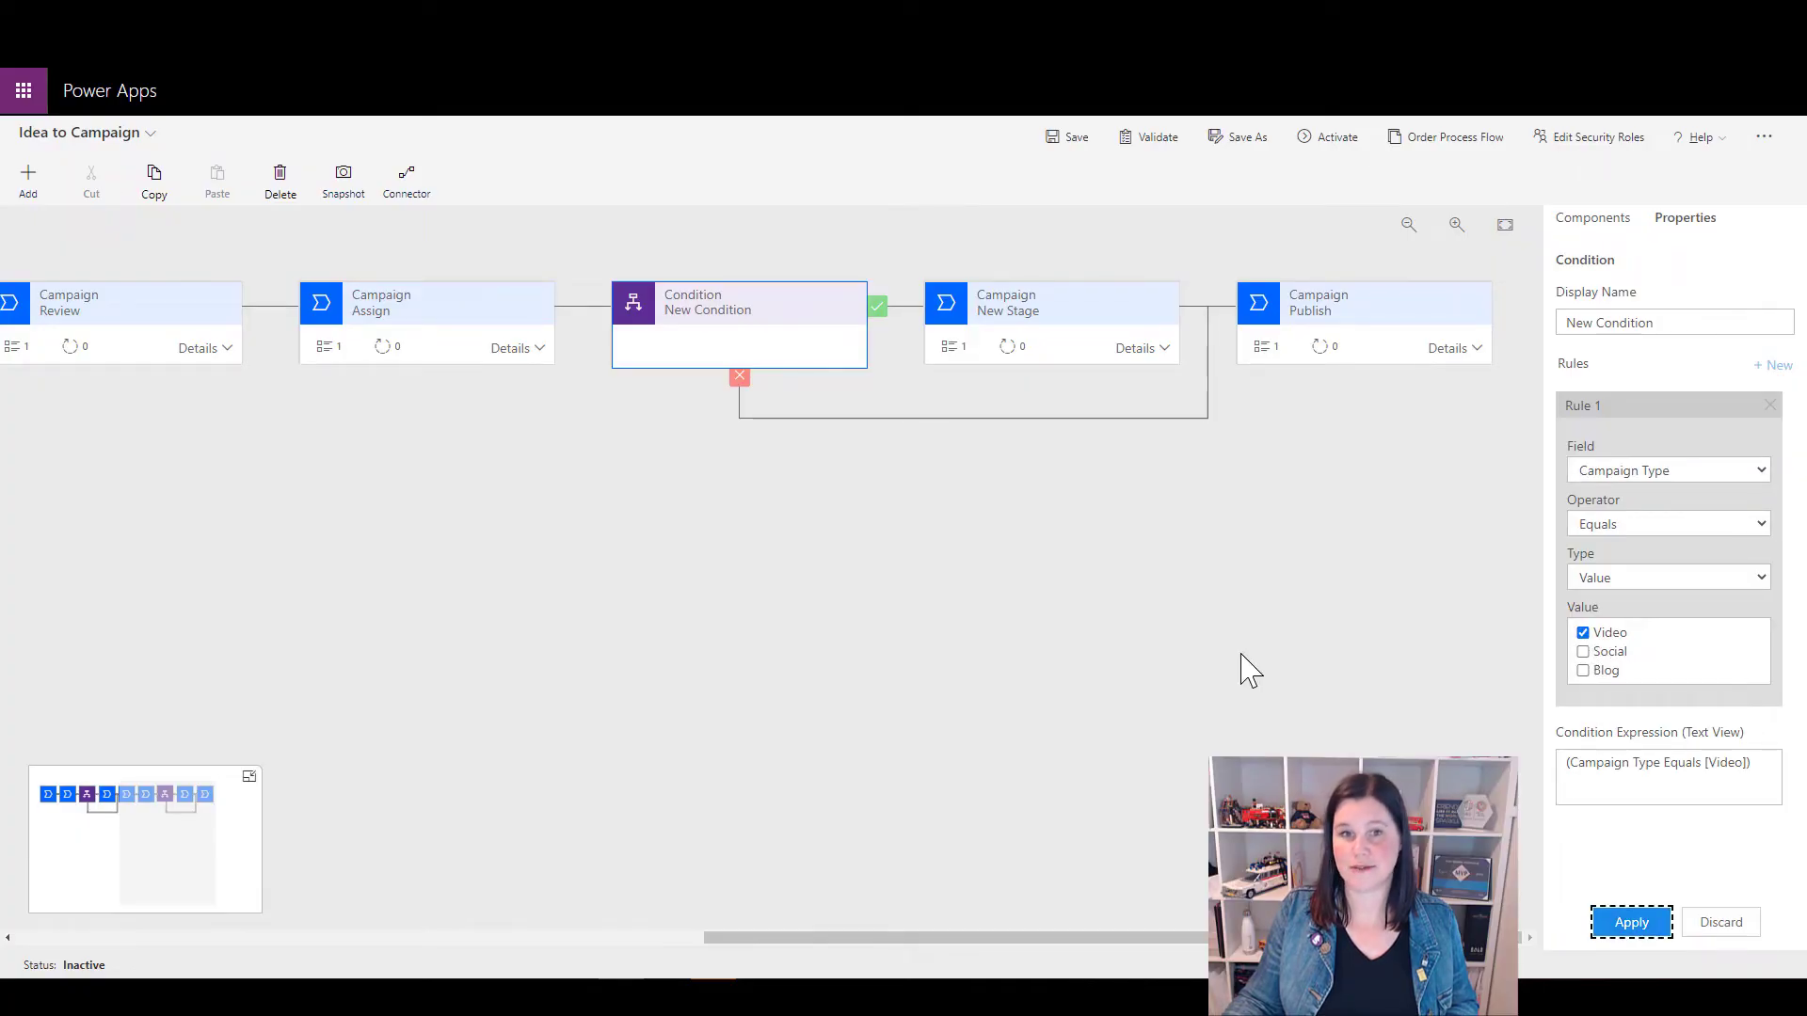
click(1029, 317)
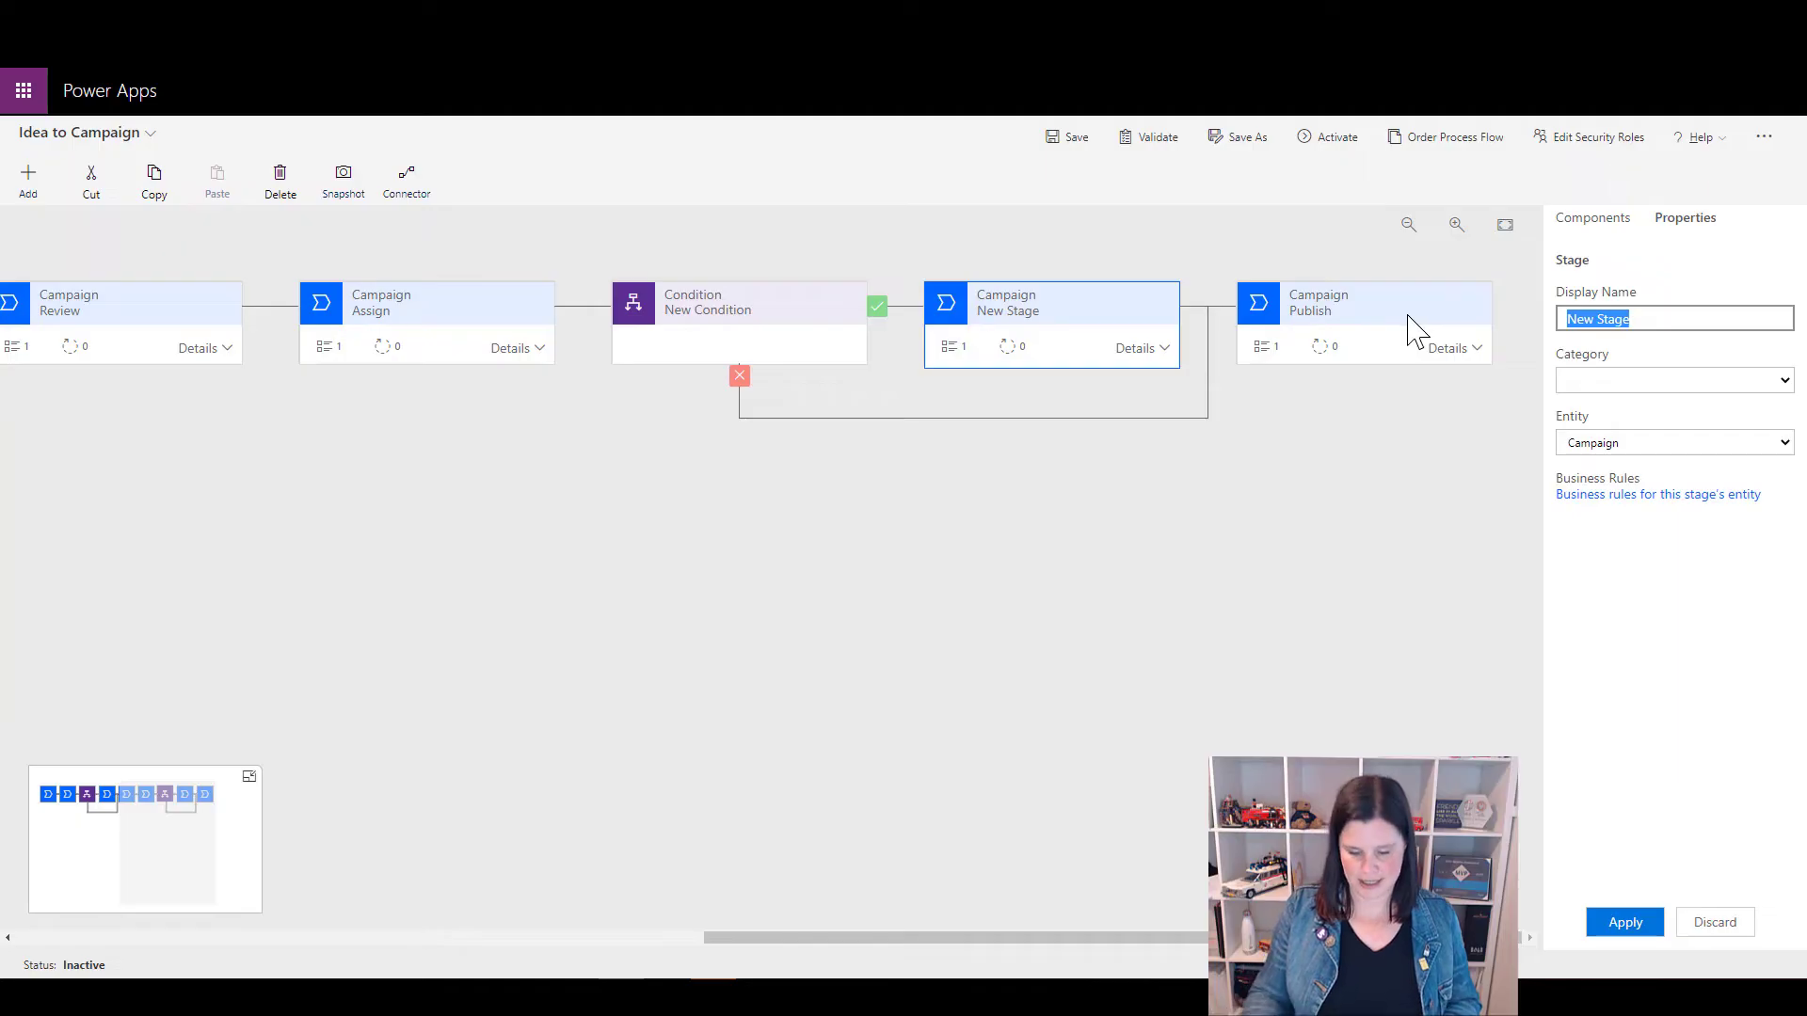
text(V)
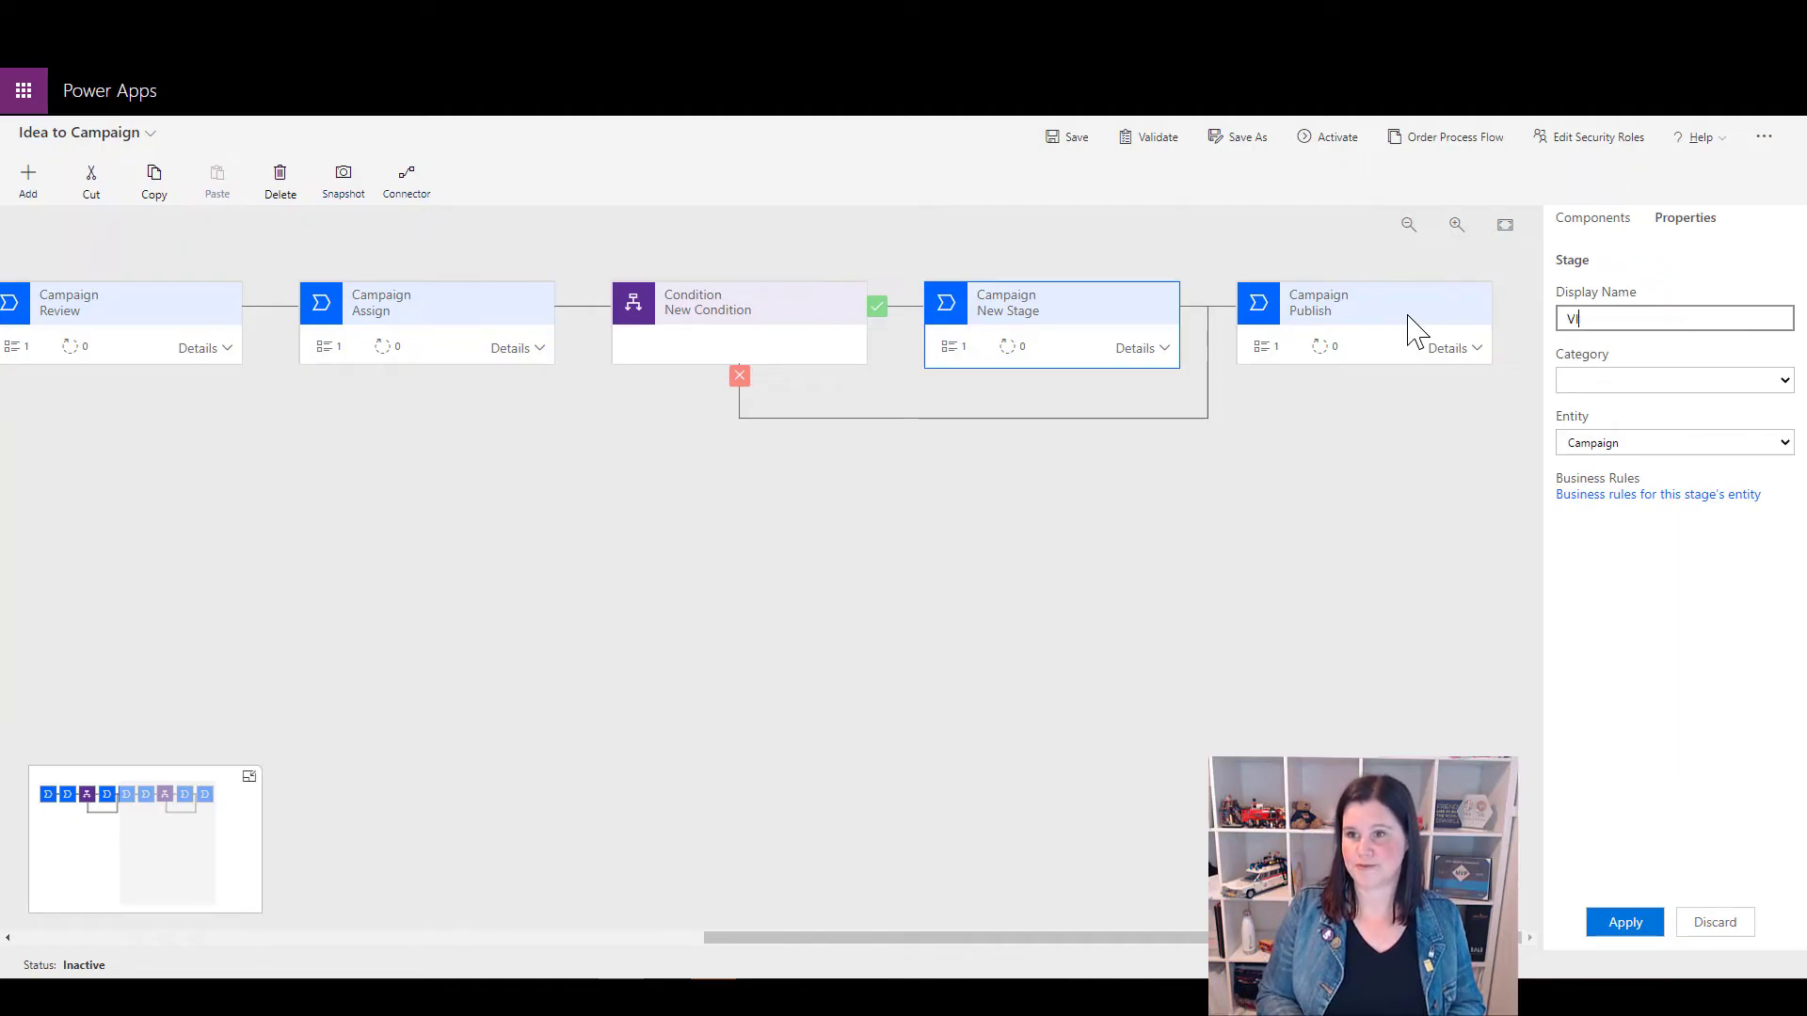
text(ideo)
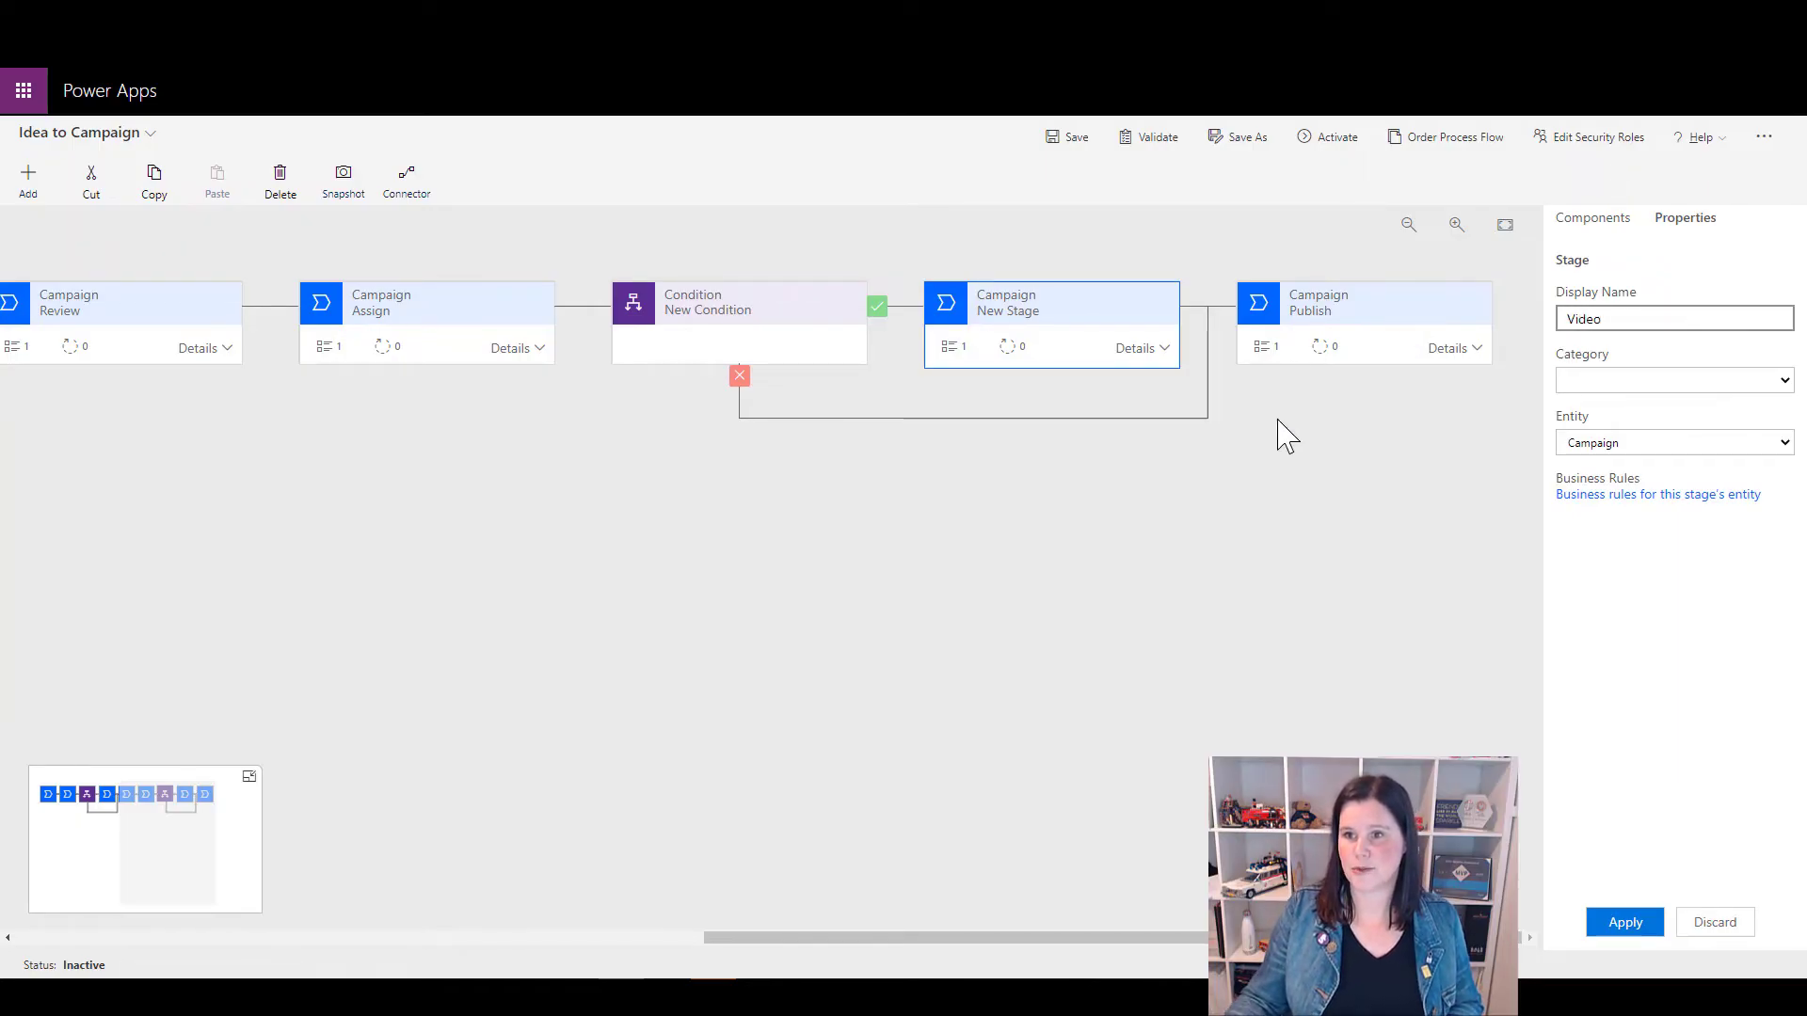
Add a second data step to the new true-branch stage and set its first data step to the Studio Booked? field, applying it
click(1084, 354)
click(1594, 224)
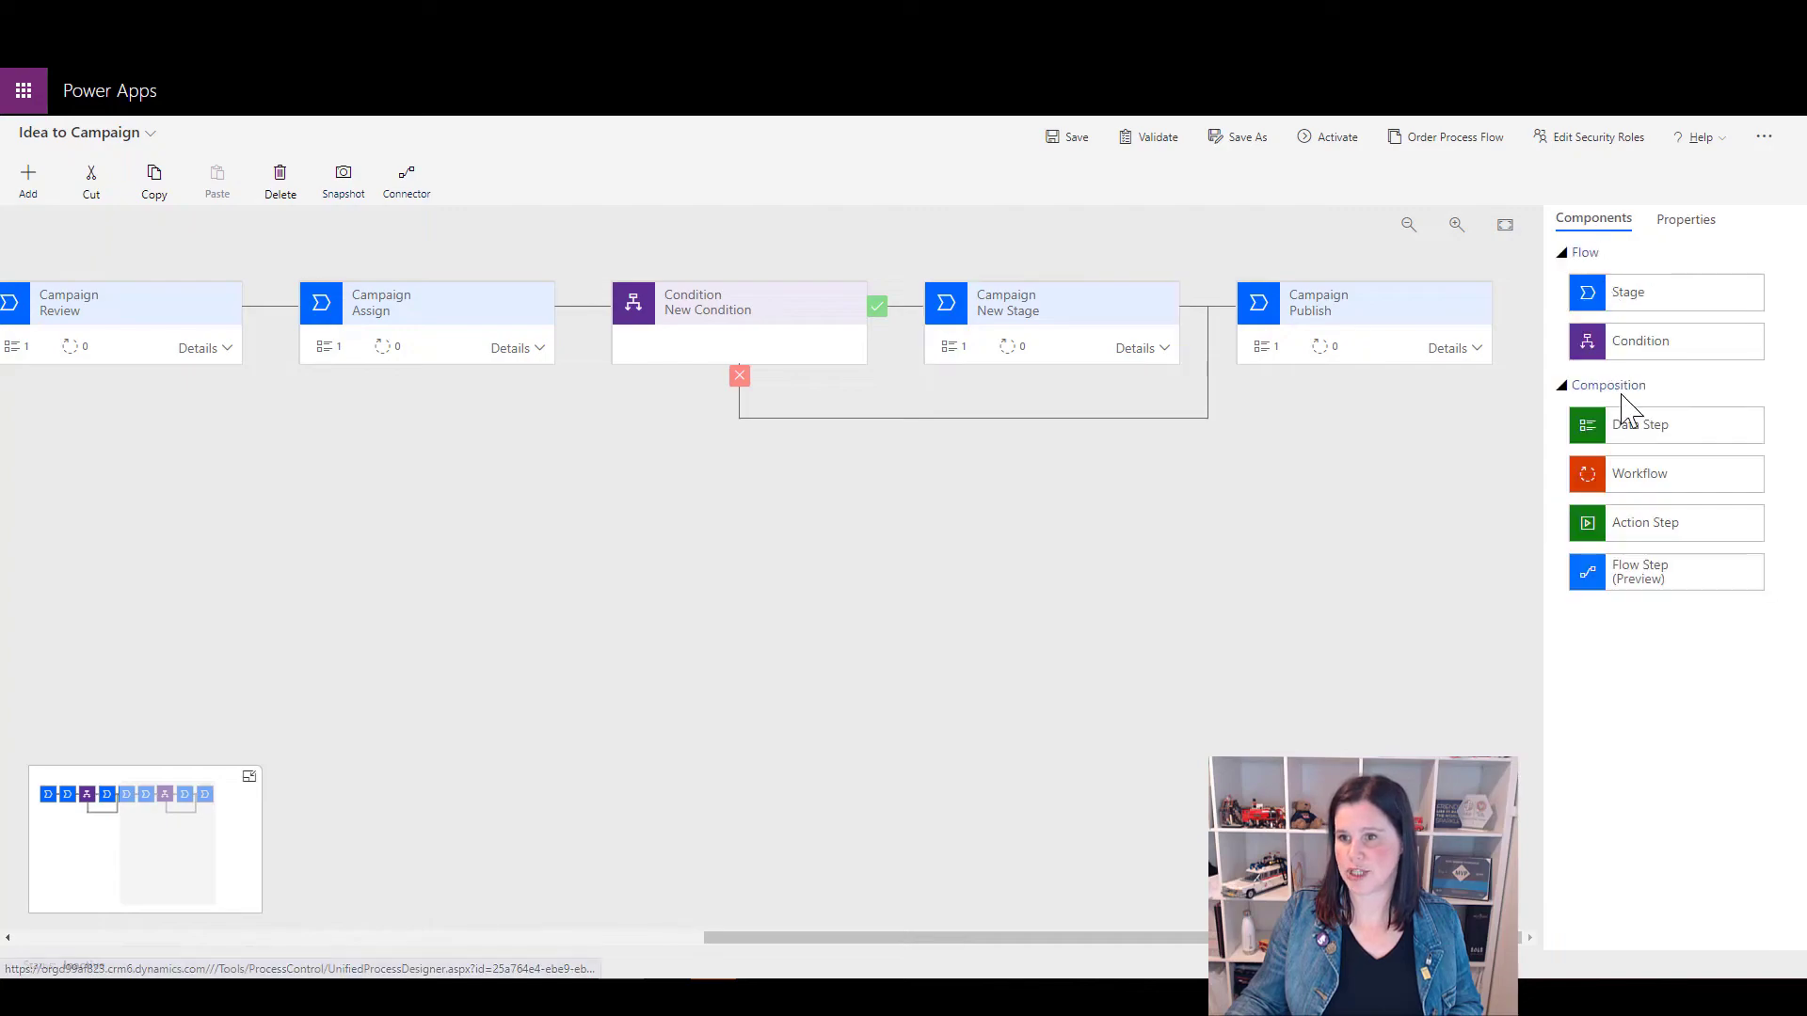
drag(1629, 414, 1094, 368)
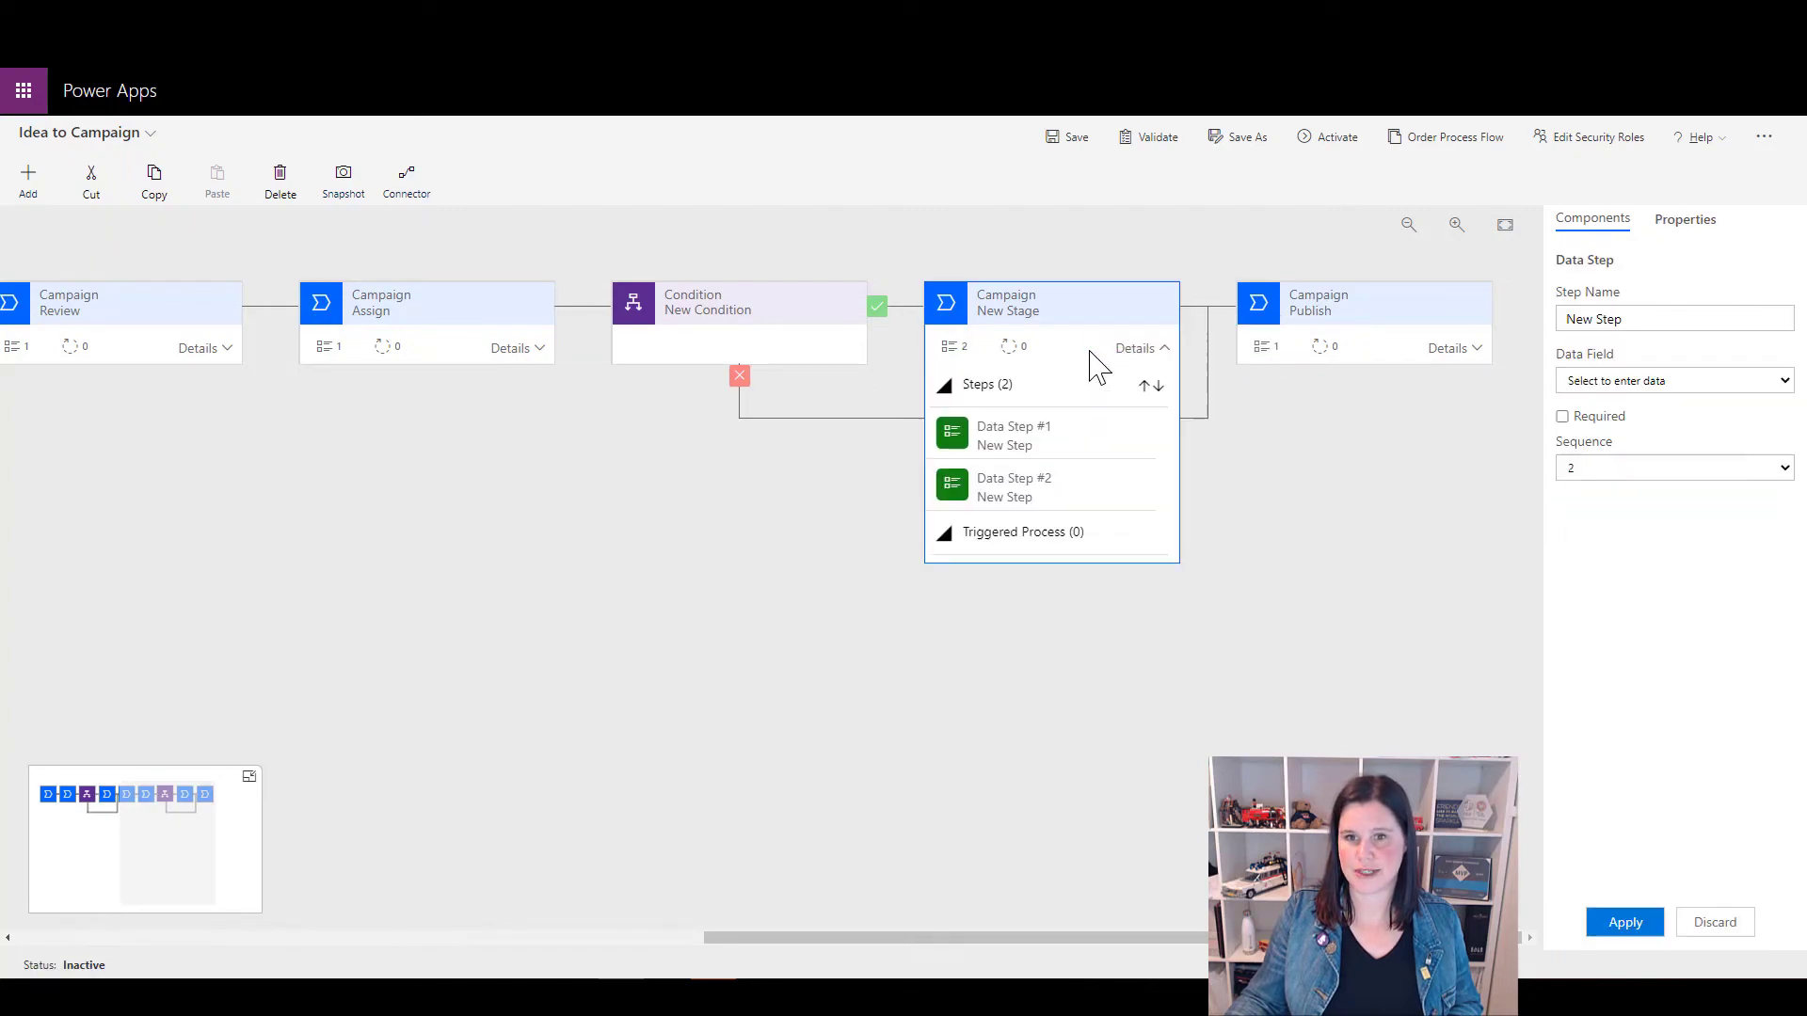
click(987, 443)
click(1669, 381)
scroll(1719, 646, down, 3)
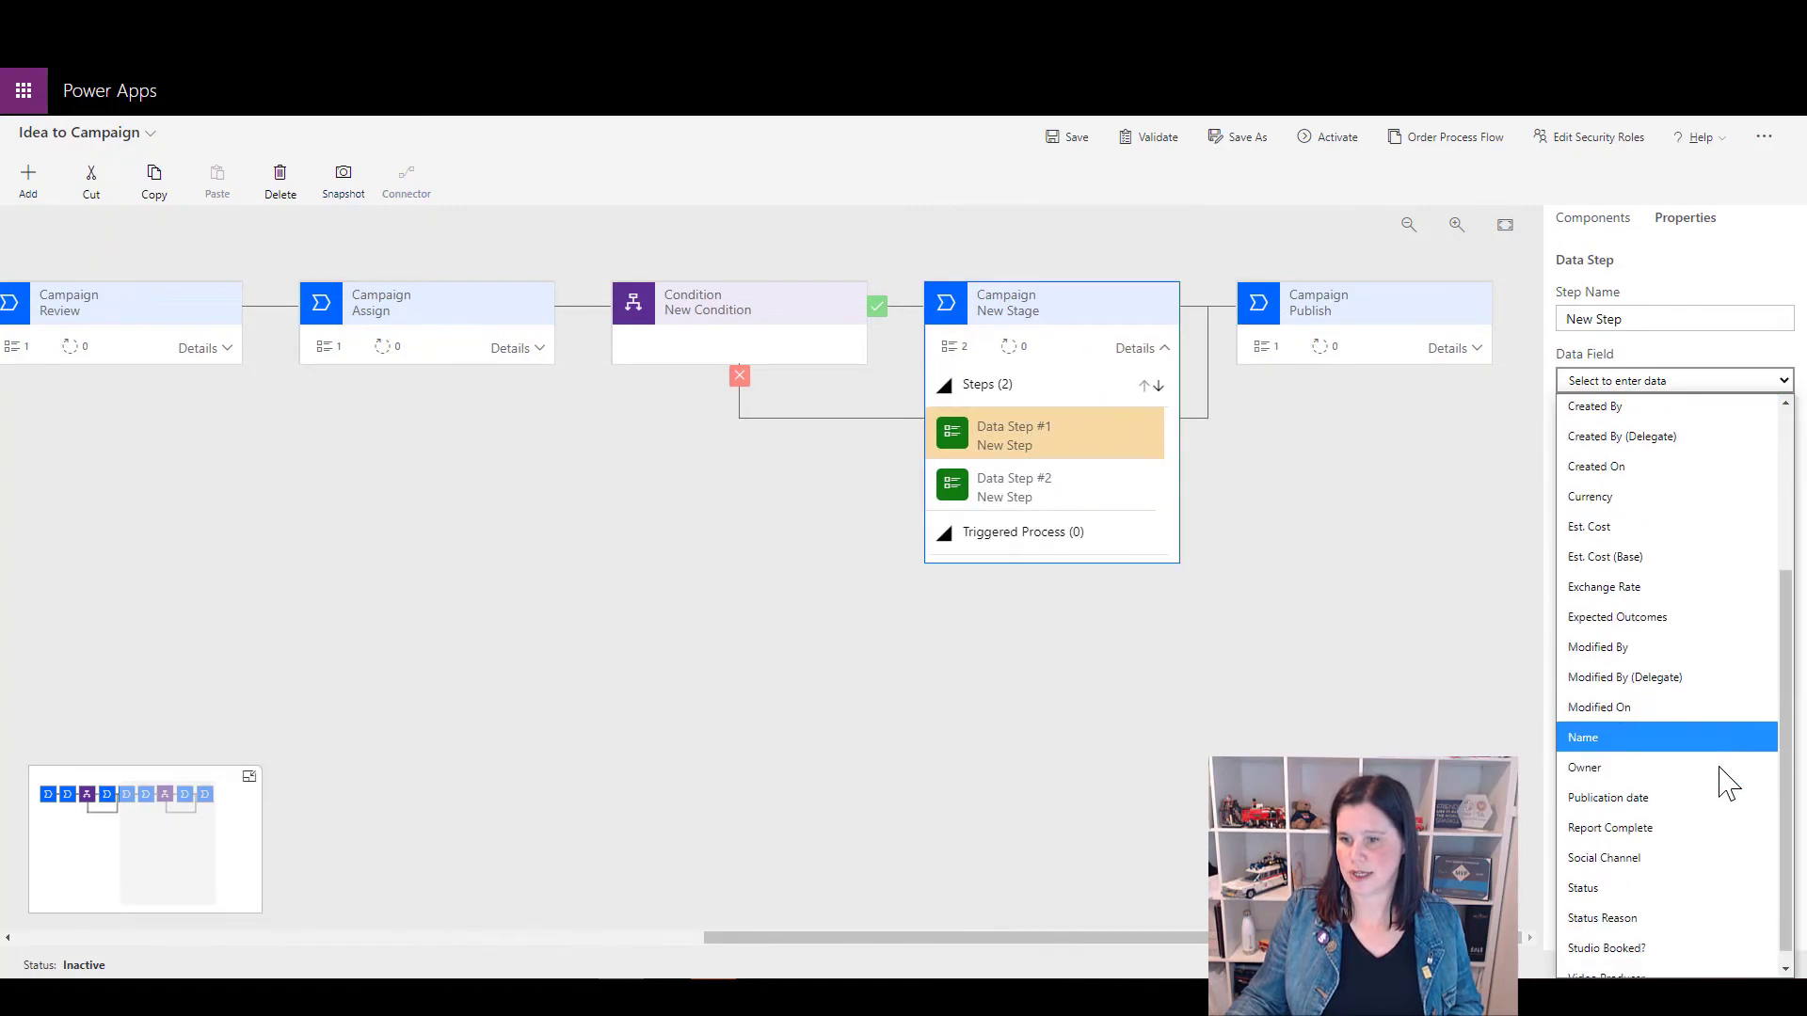
click(1654, 947)
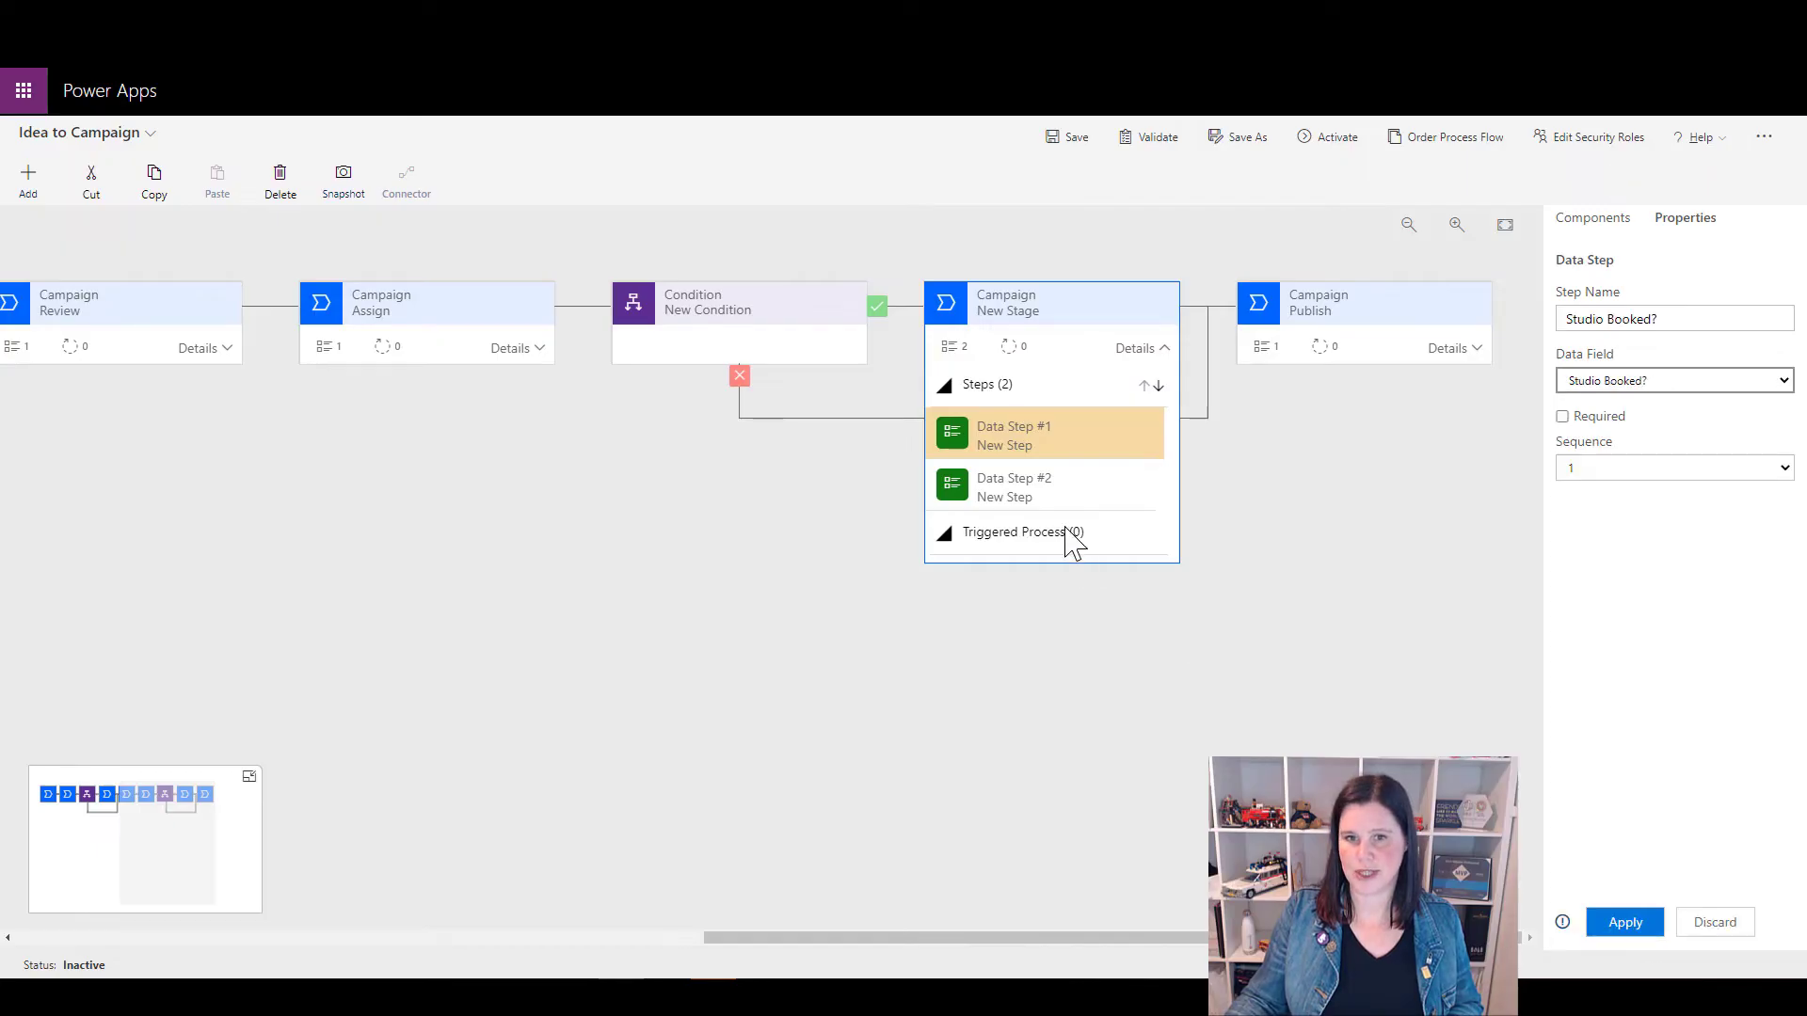
click(1626, 927)
Set the new stage's second data step to the Video Producer field and apply it
click(1012, 487)
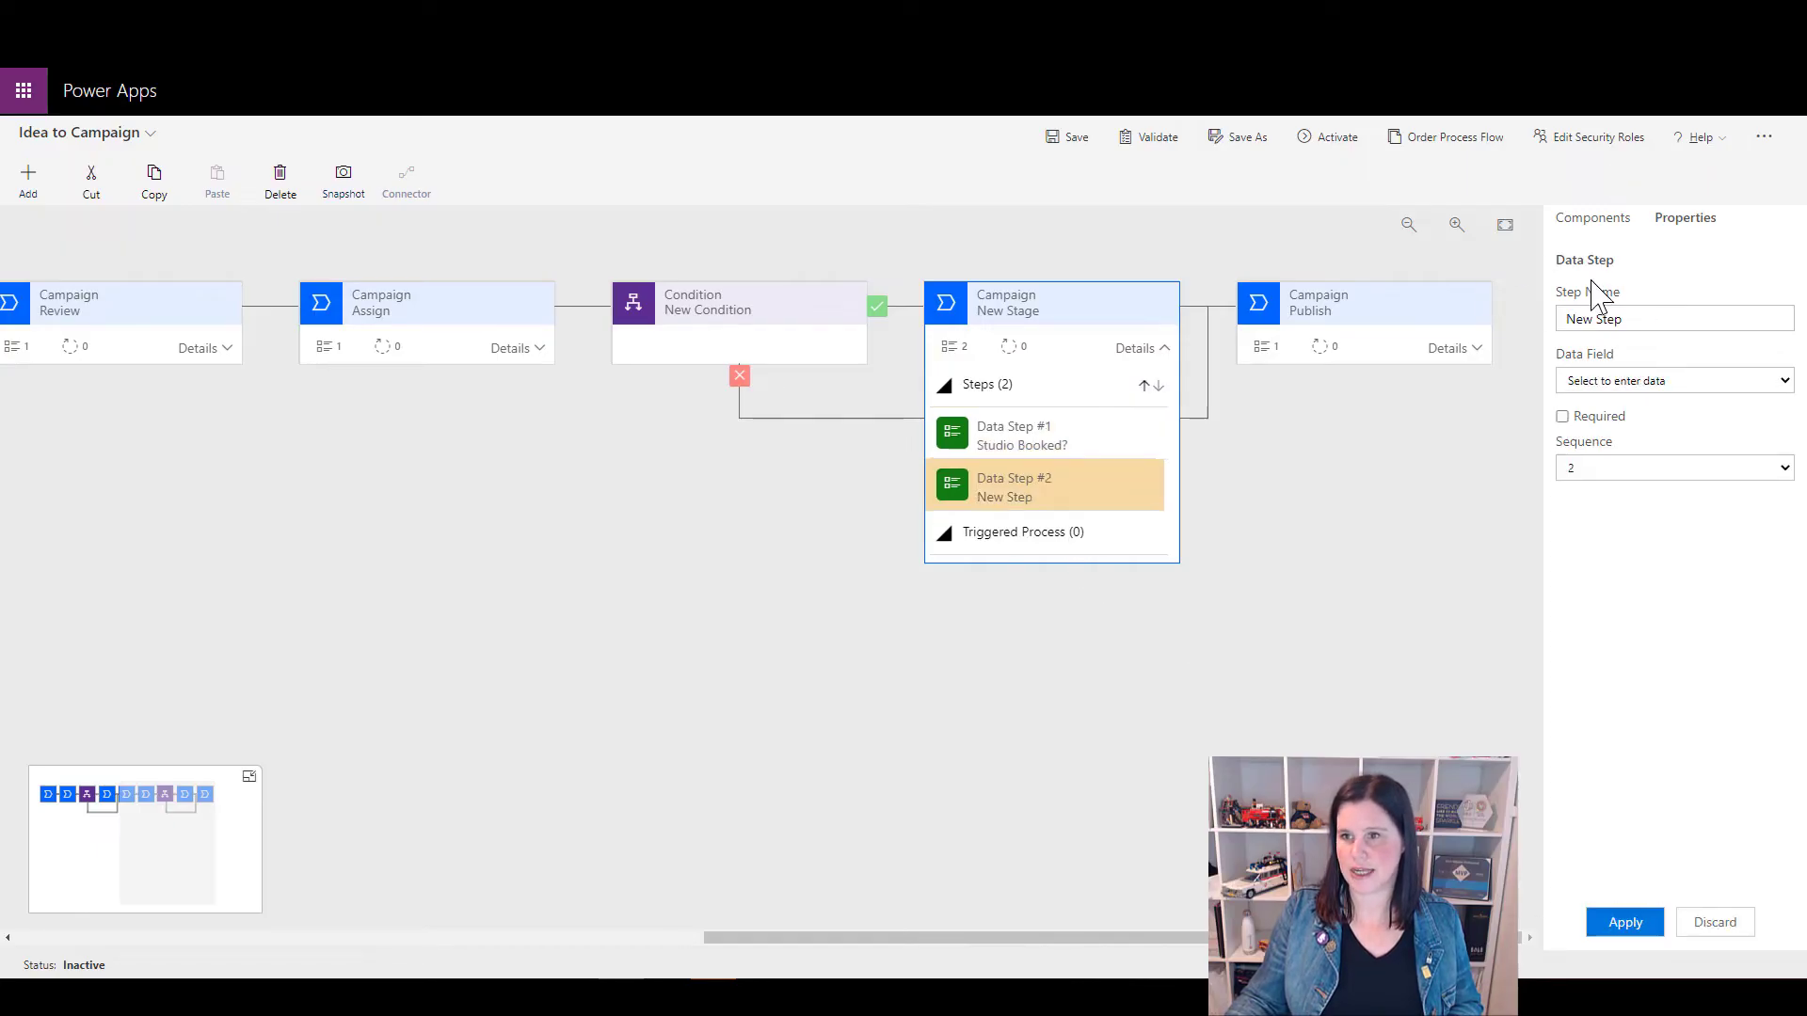
click(1669, 380)
scroll(1666, 837, down, 5)
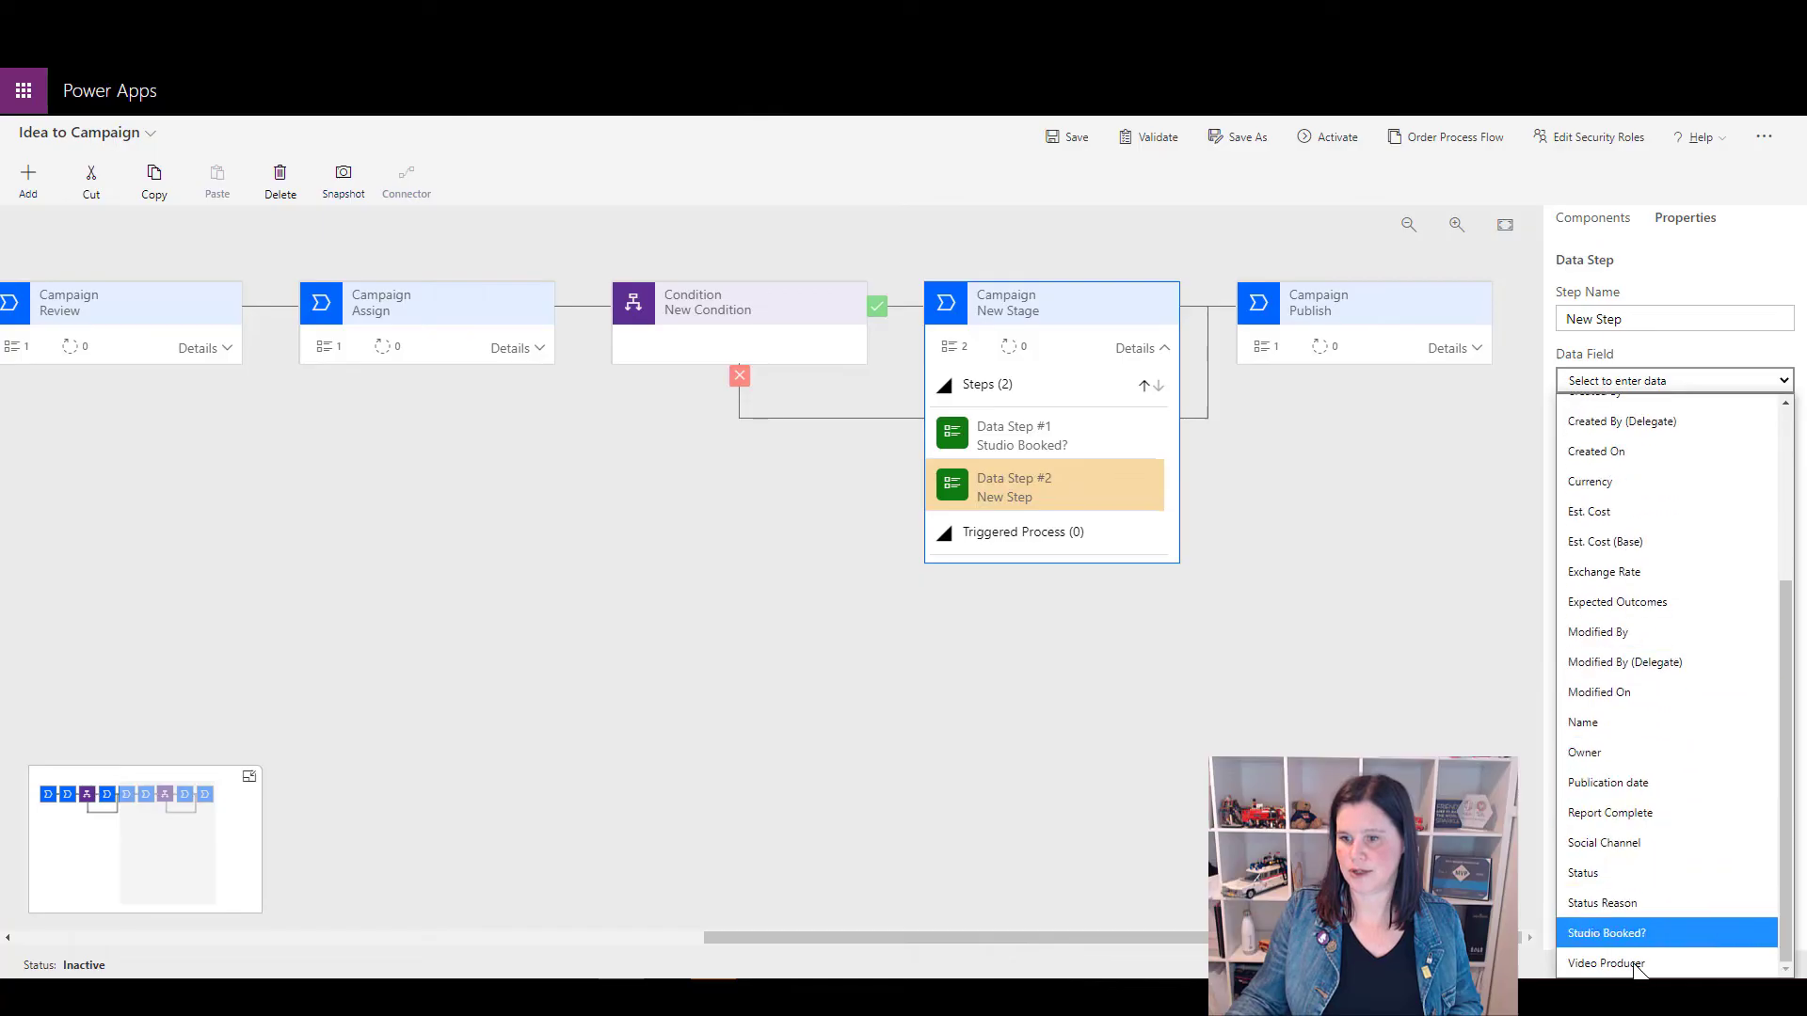
click(1638, 967)
click(1621, 926)
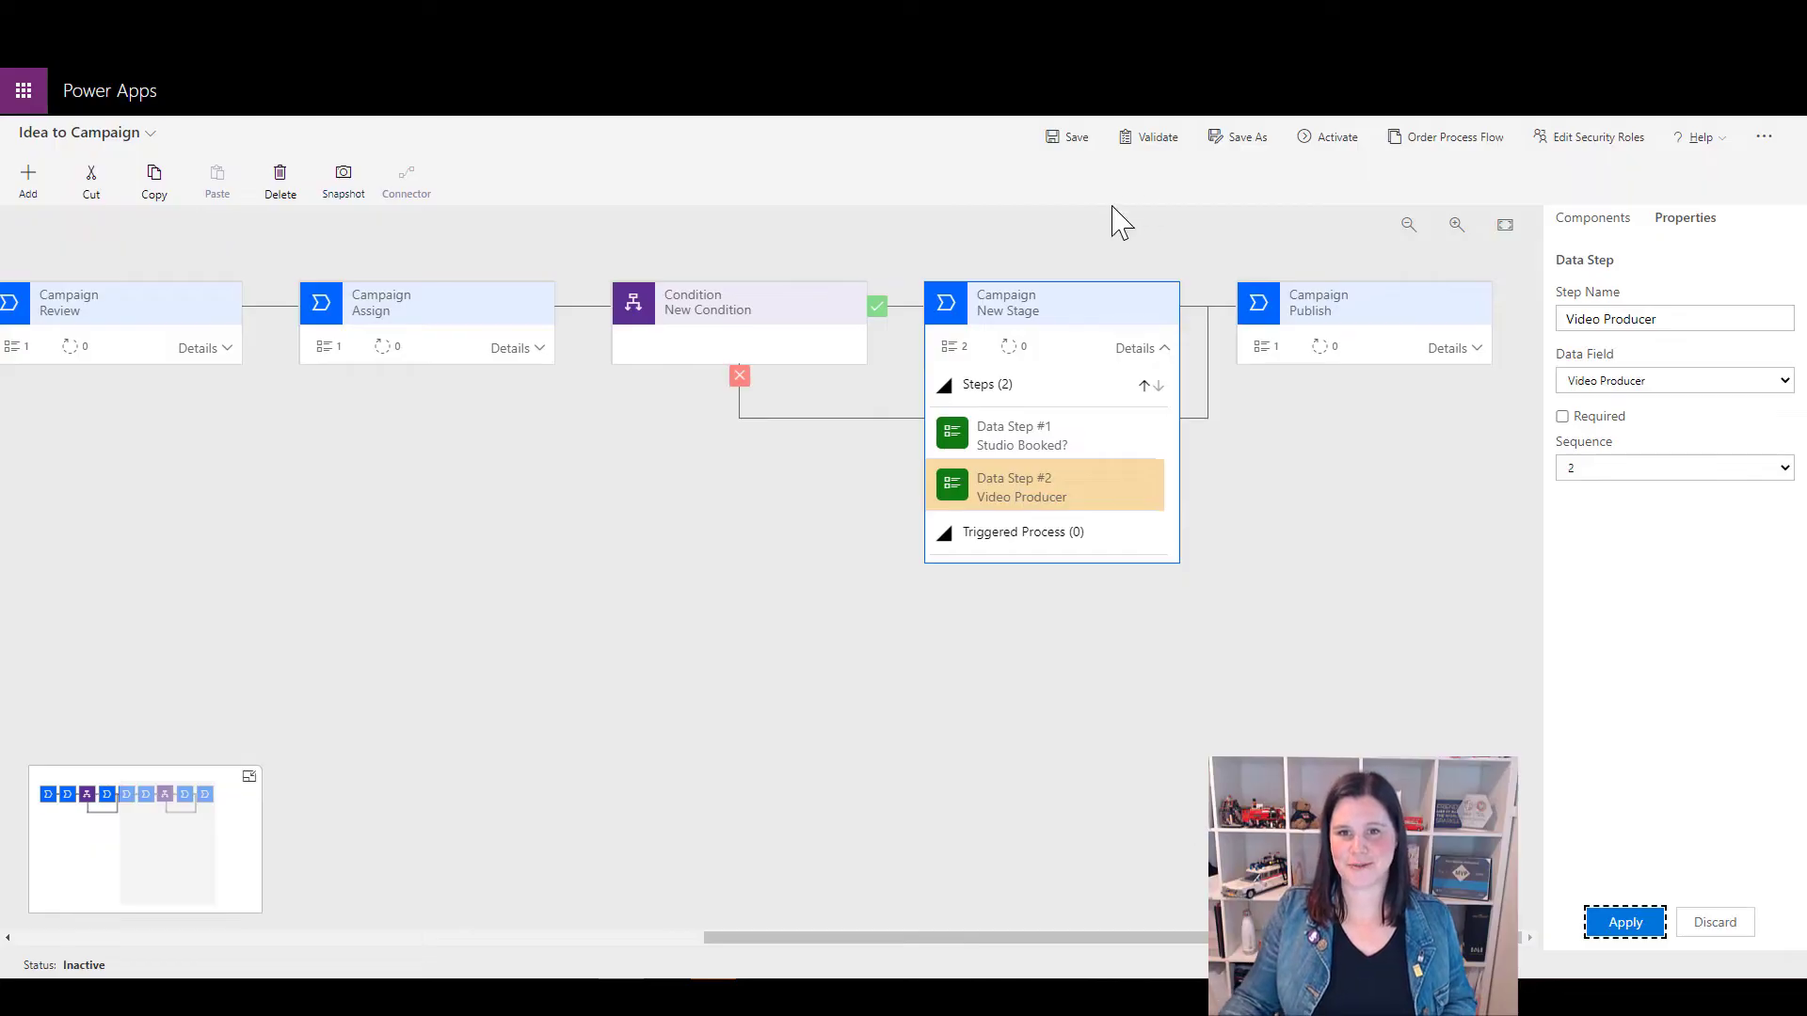
Rename the stage holding the Studio Booked? and Video Producer steps as Video and apply it
click(988, 311)
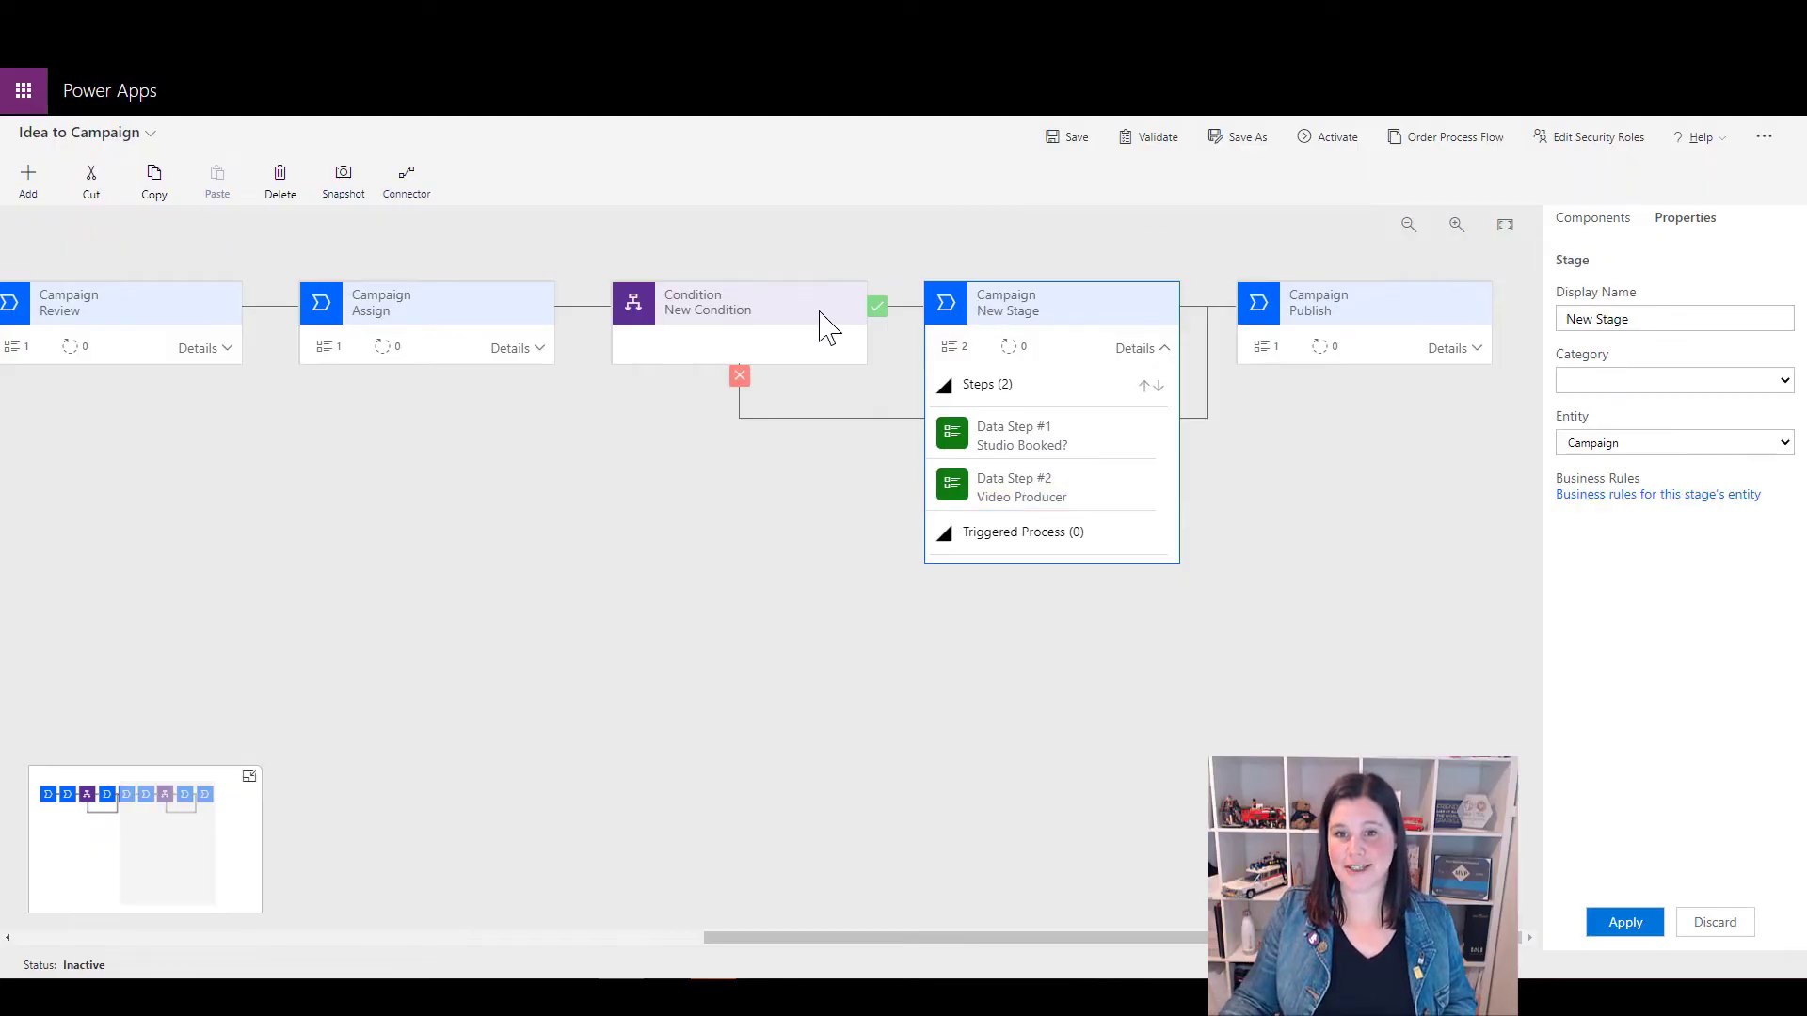
triple_click(1581, 319)
text(Video)
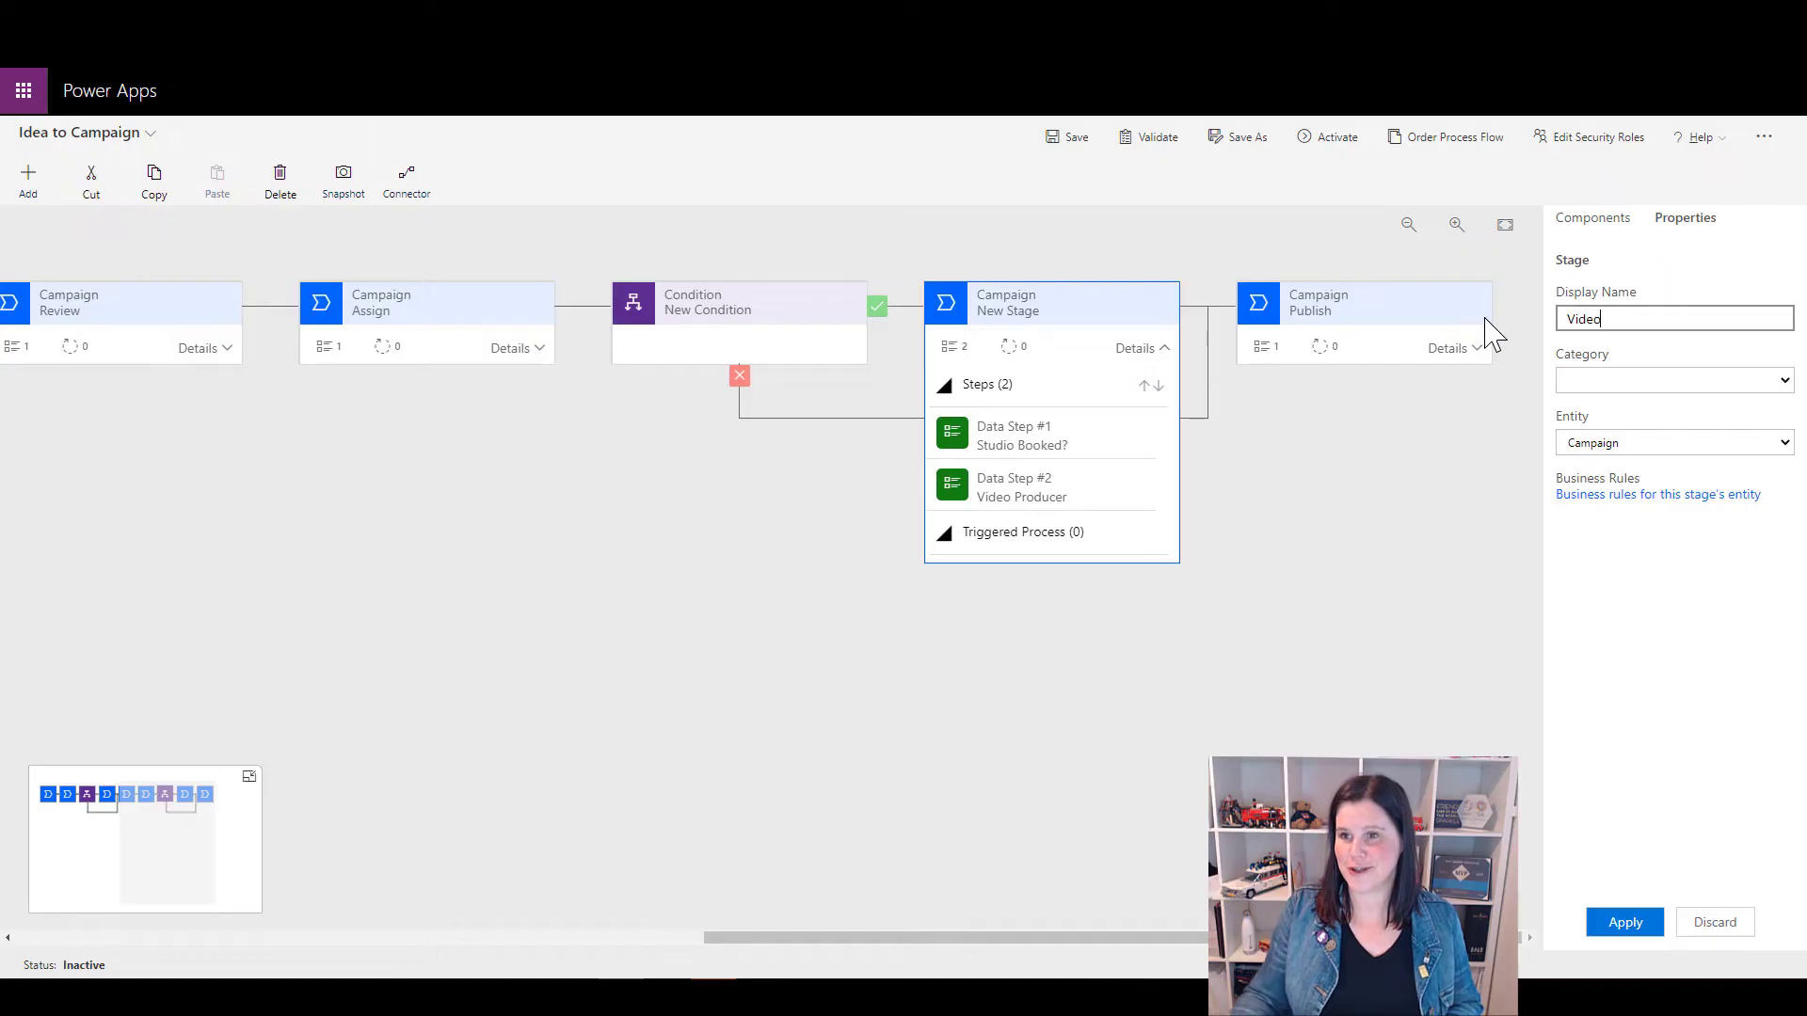
click(1617, 921)
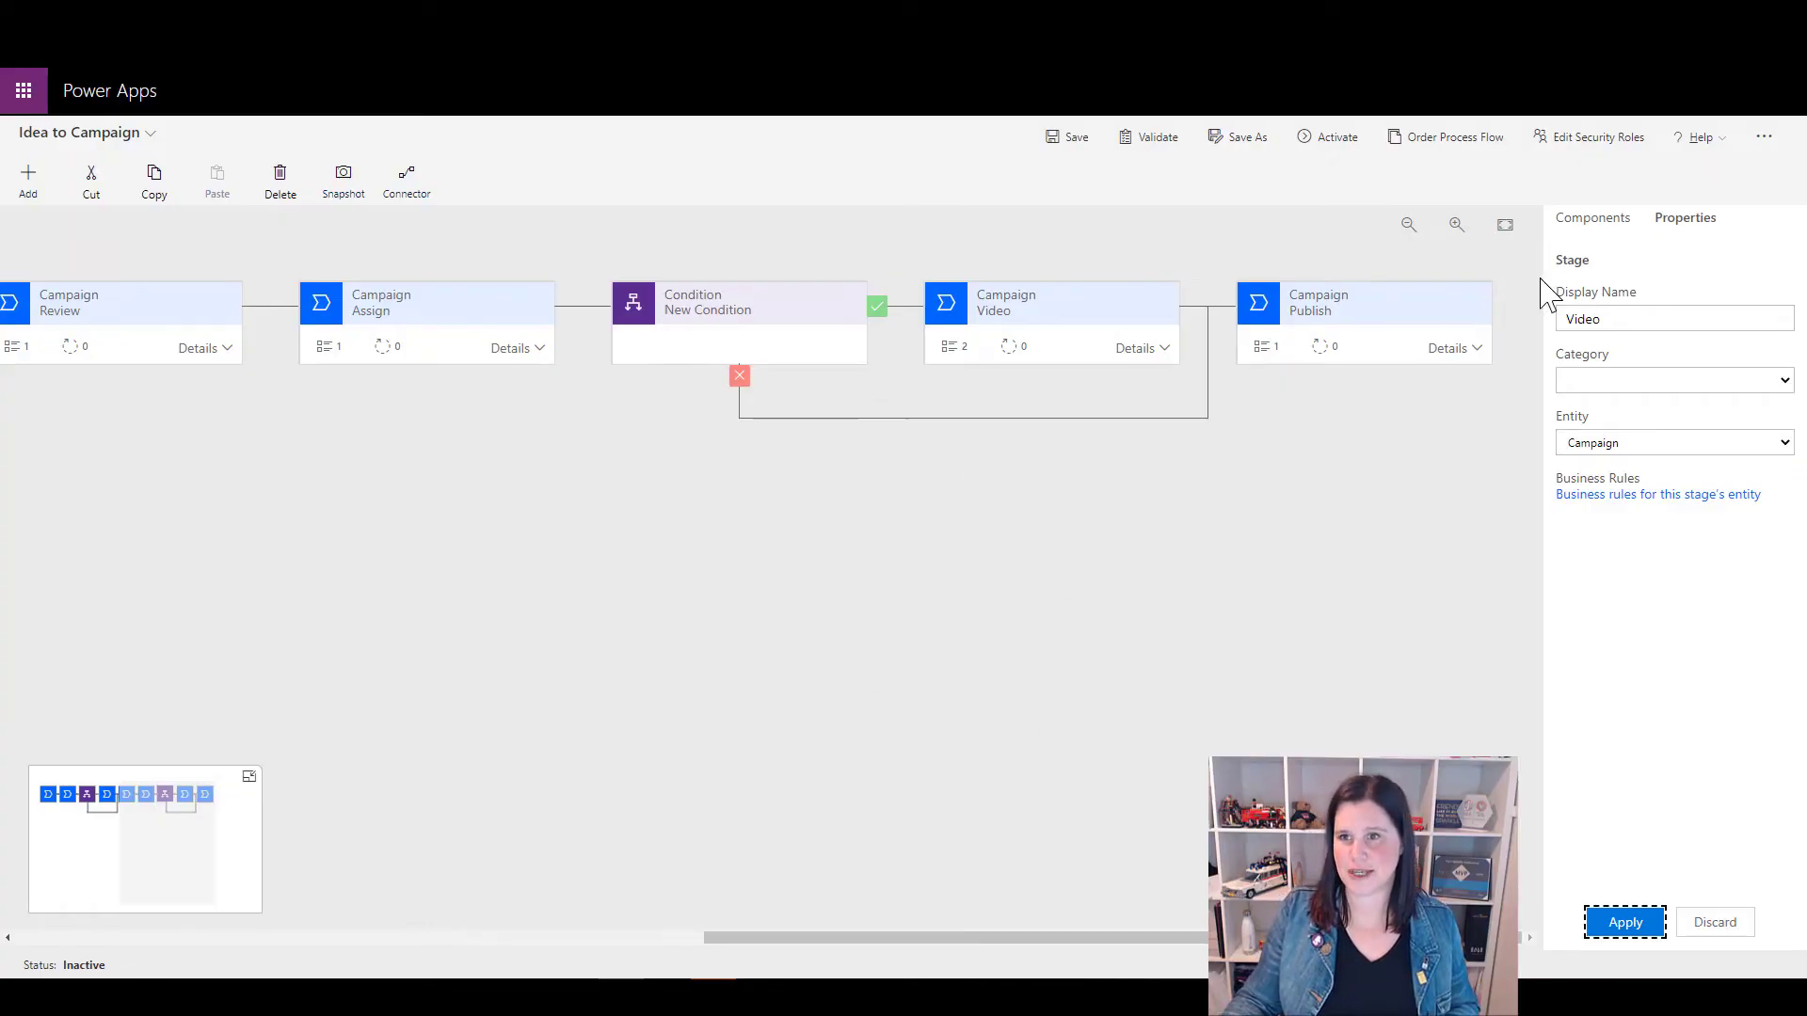
Add a Campaign Type Equals Social condition with a new true-branch stage on the Video condition's false branch and save the process flow
click(1591, 218)
drag(1605, 350, 767, 411)
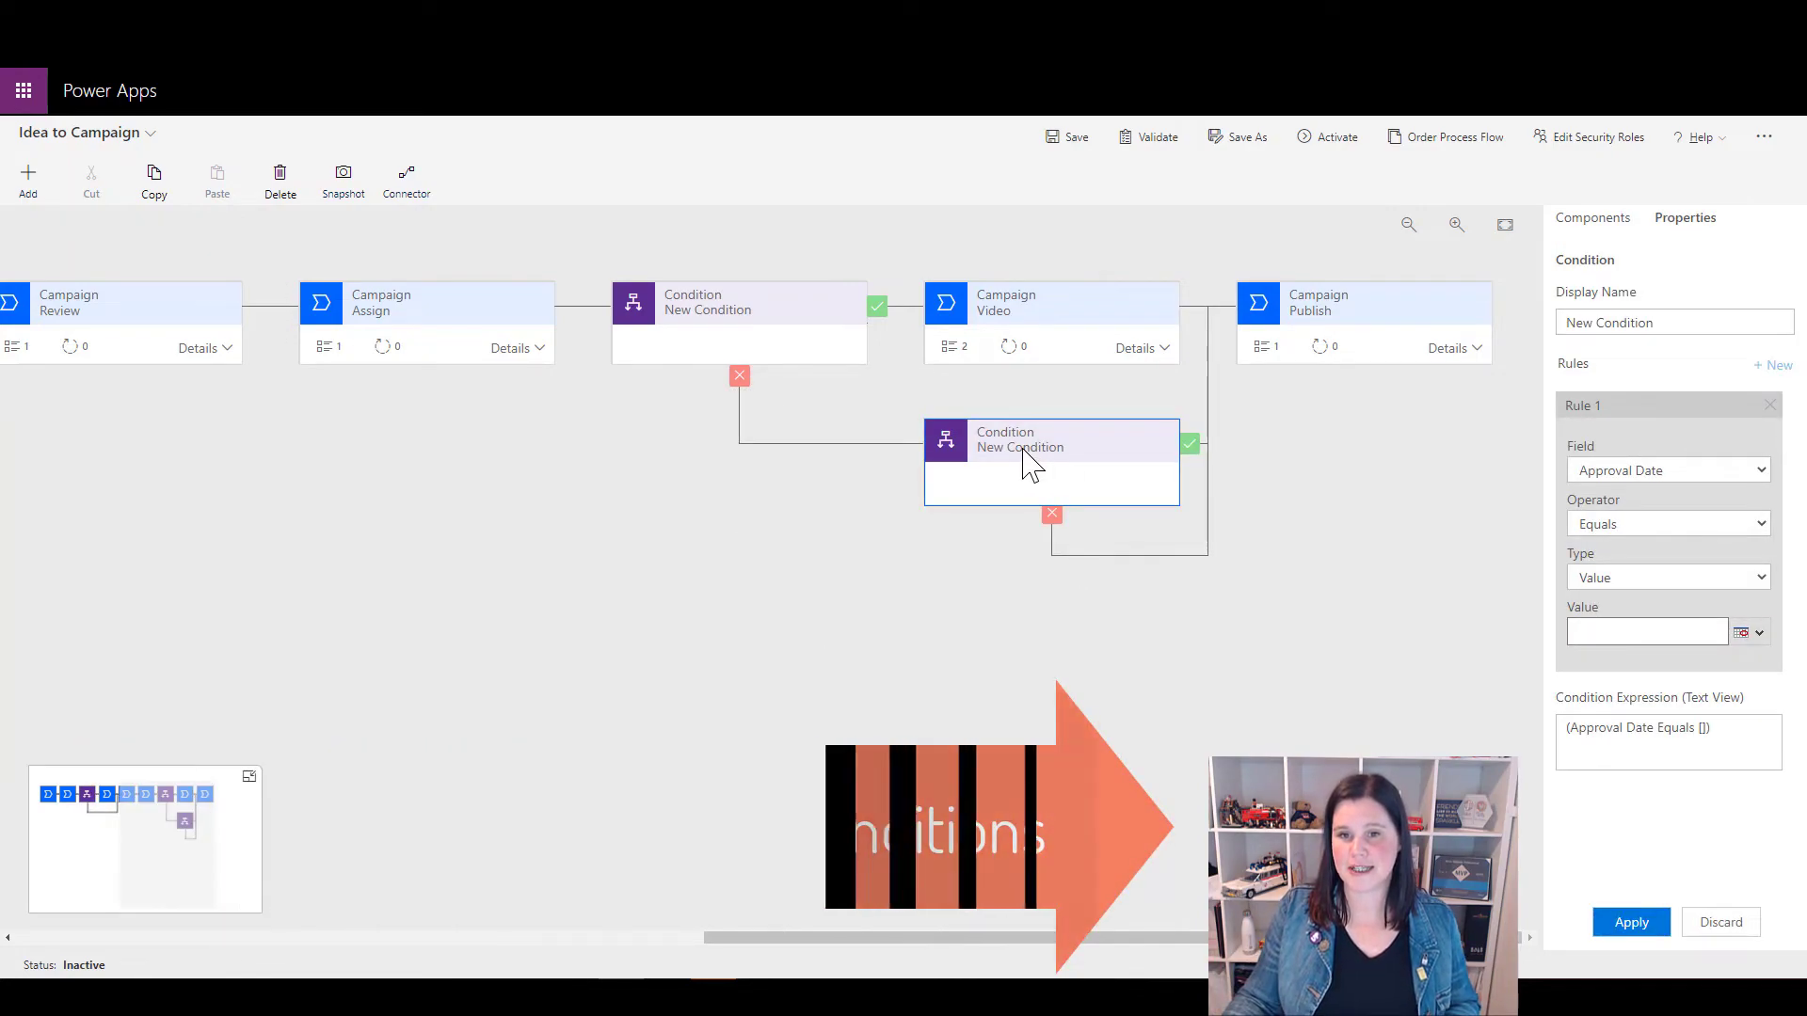
click(1626, 473)
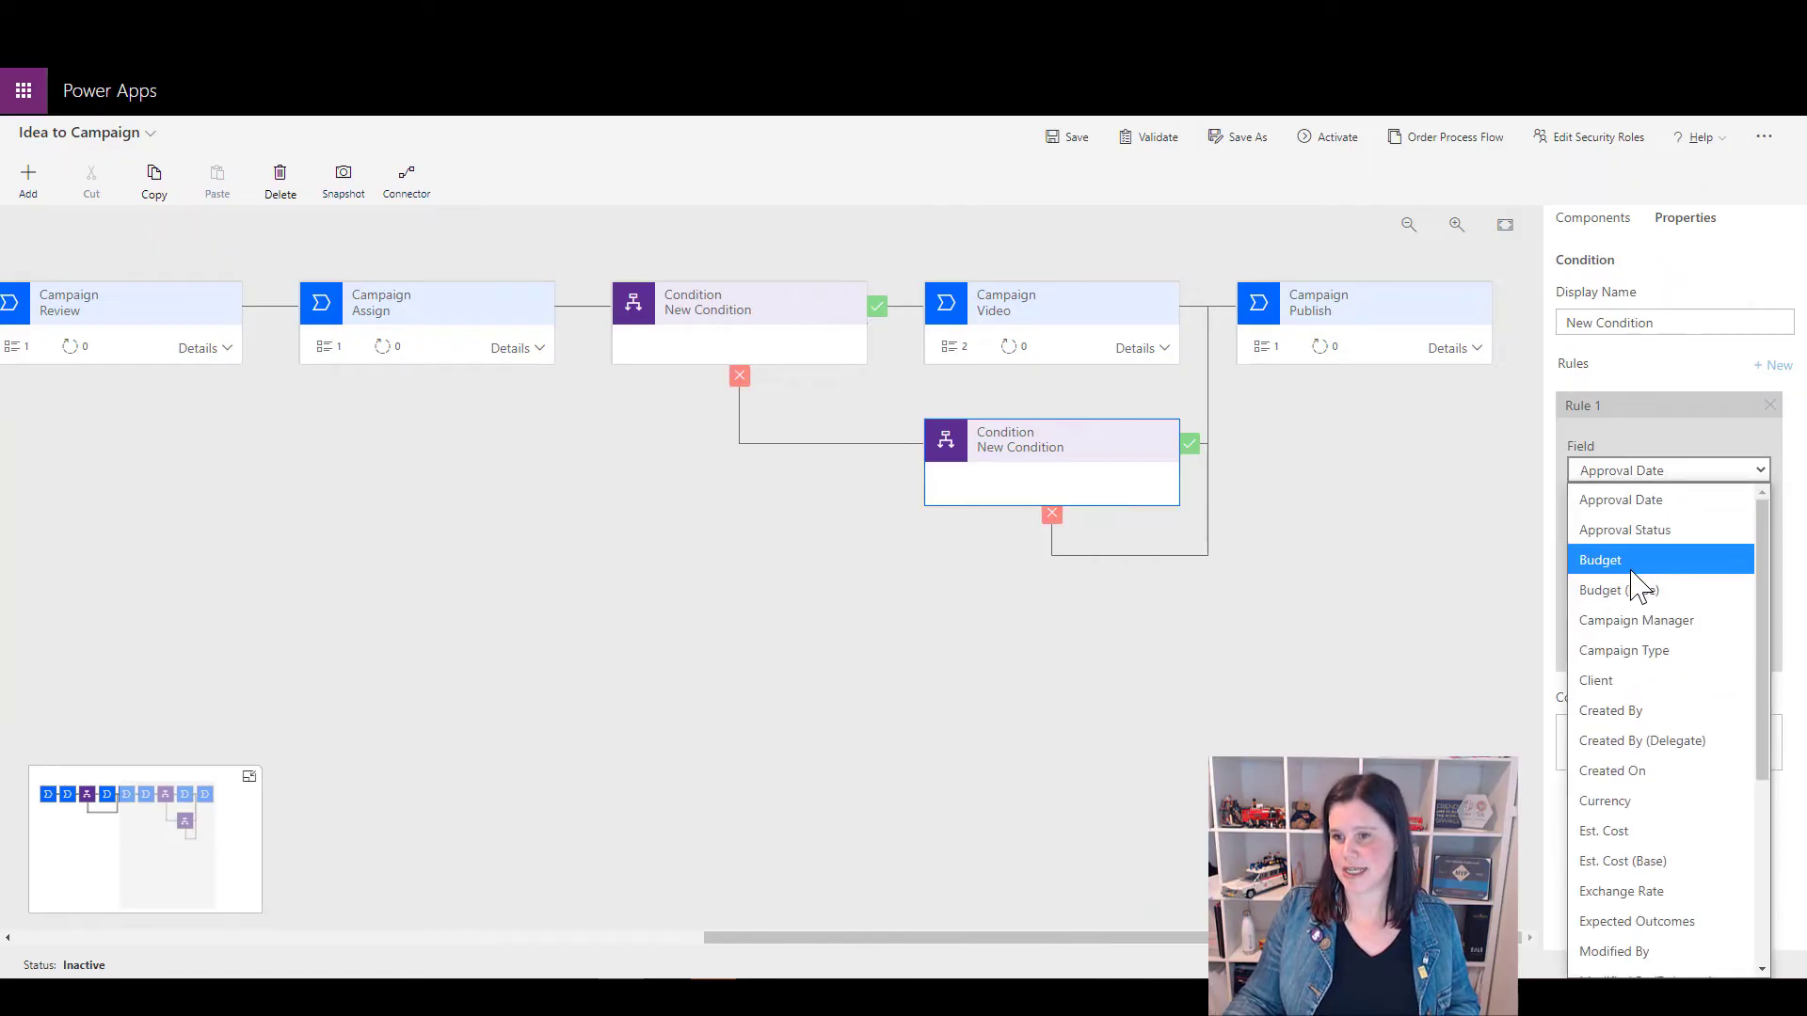
click(1628, 651)
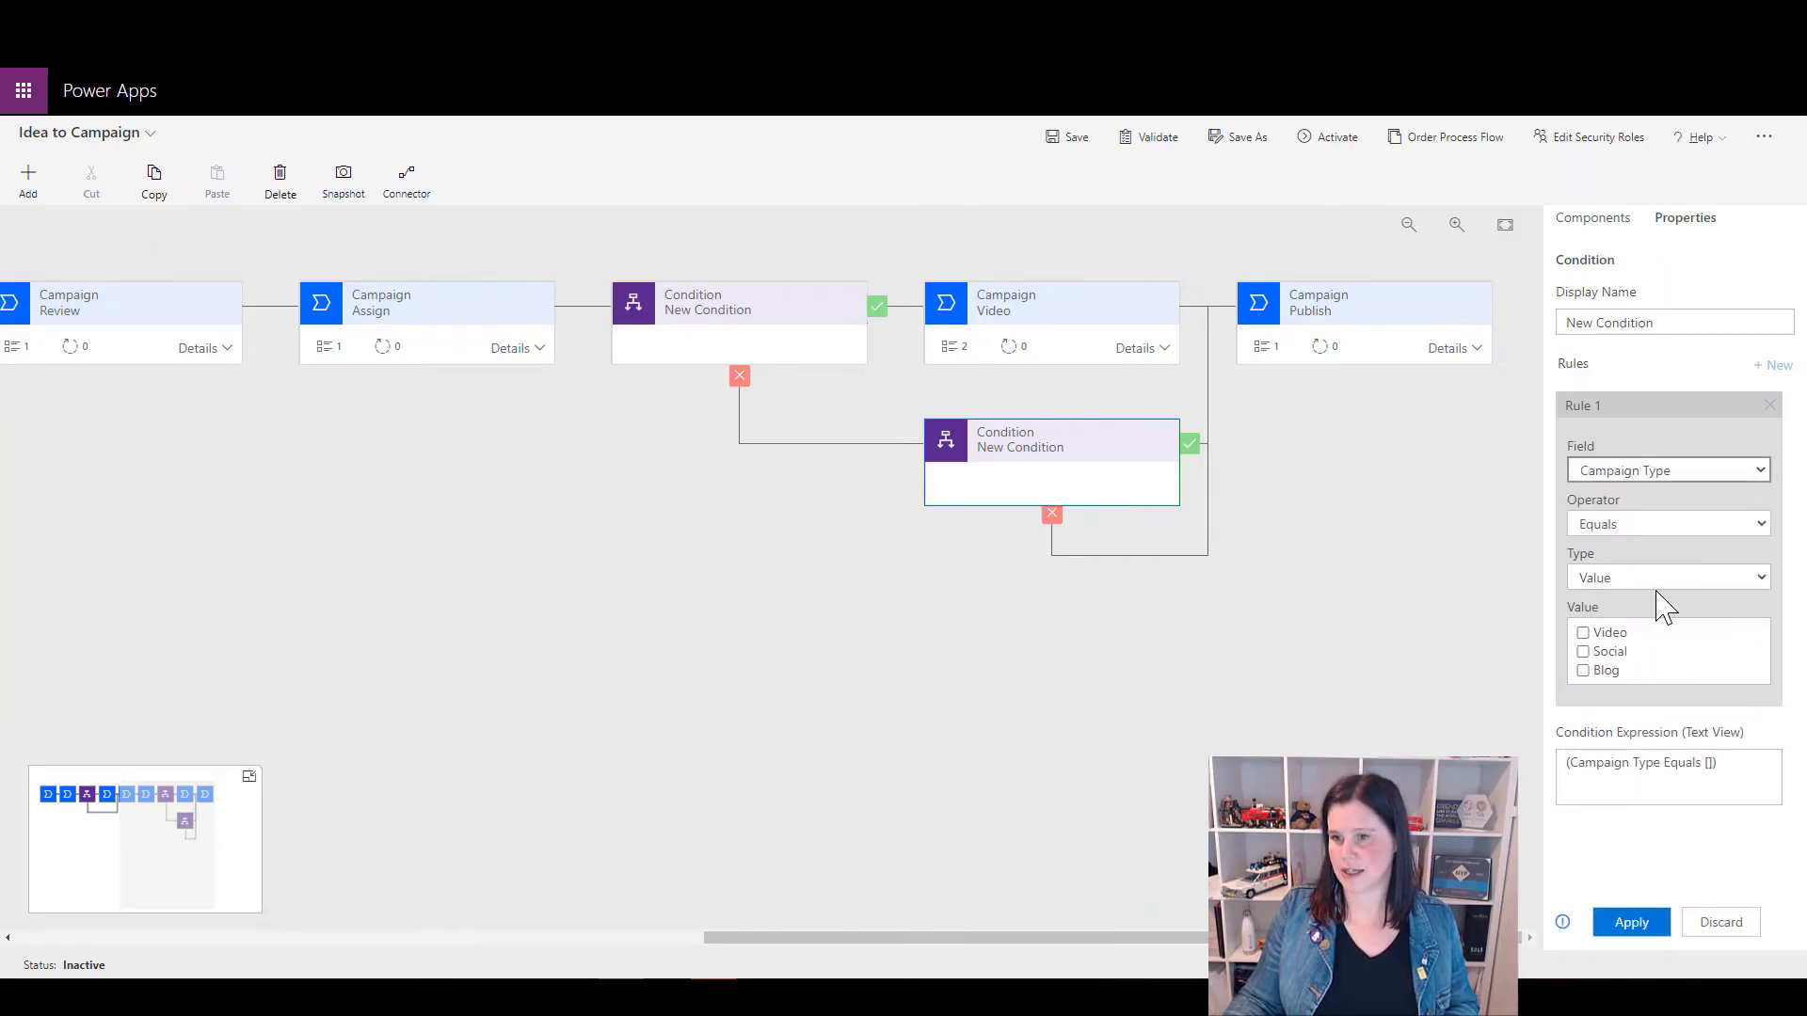
click(1584, 652)
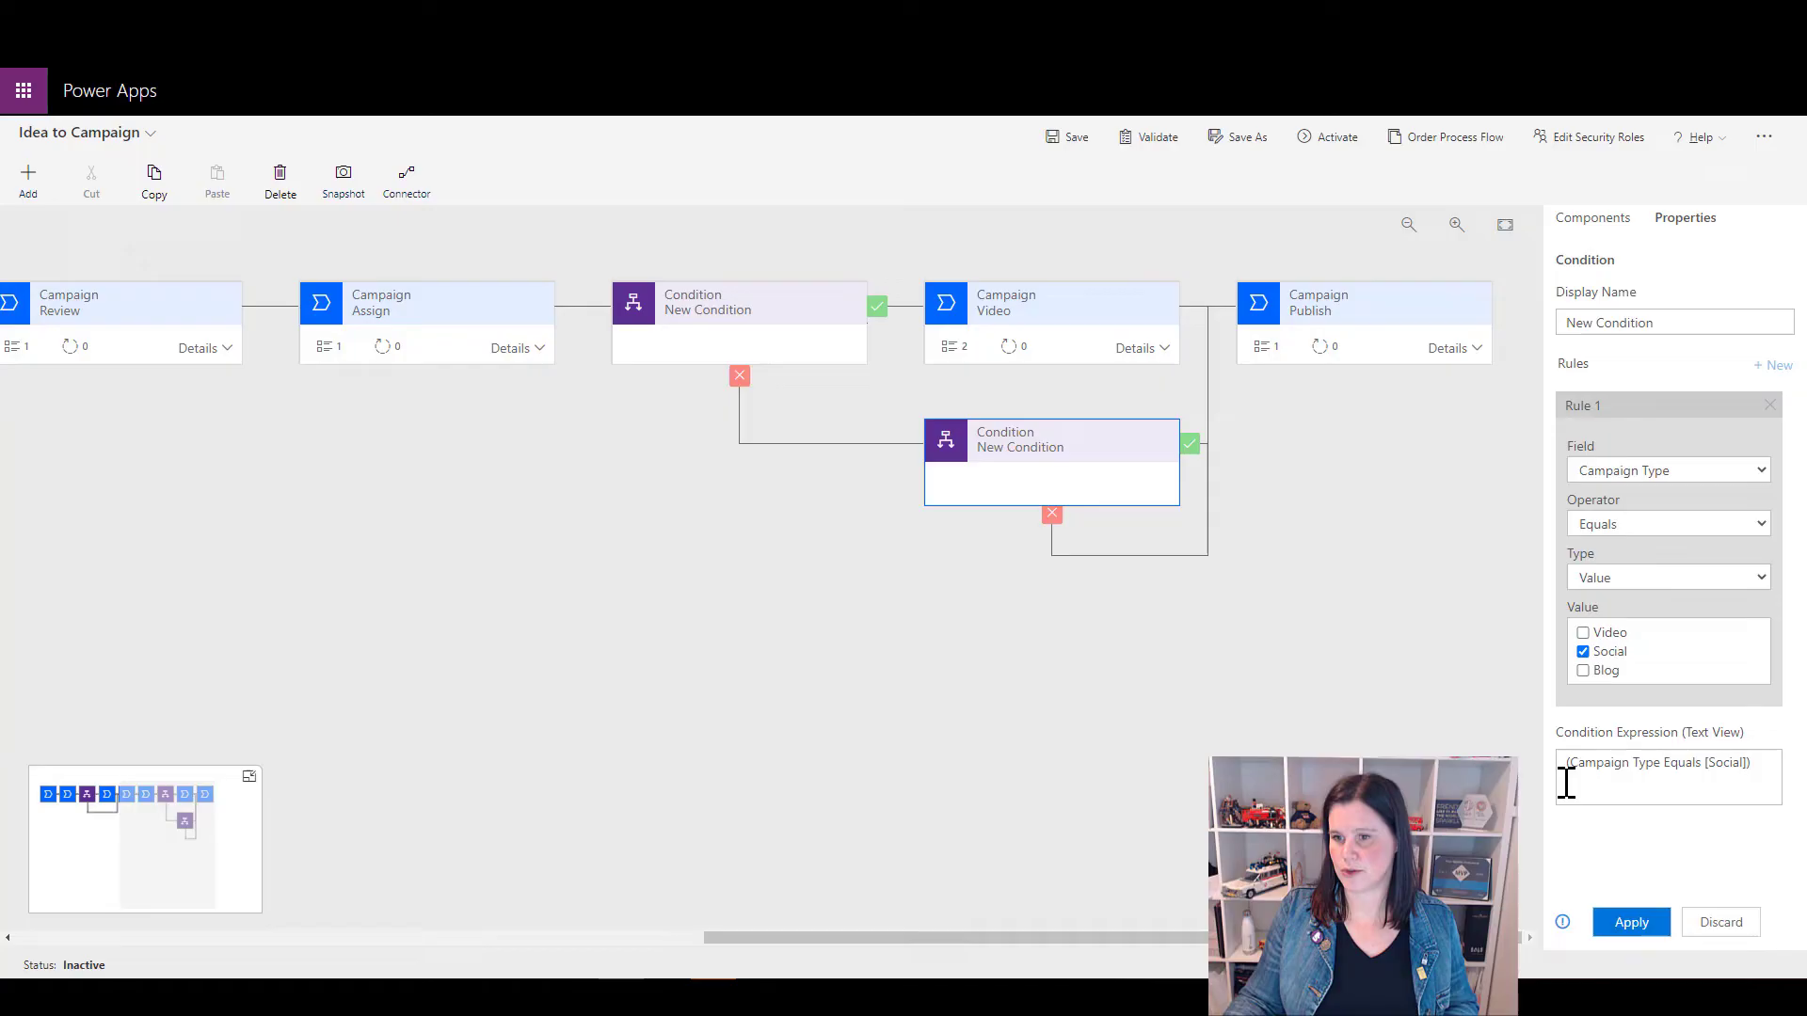
click(1631, 924)
click(1066, 138)
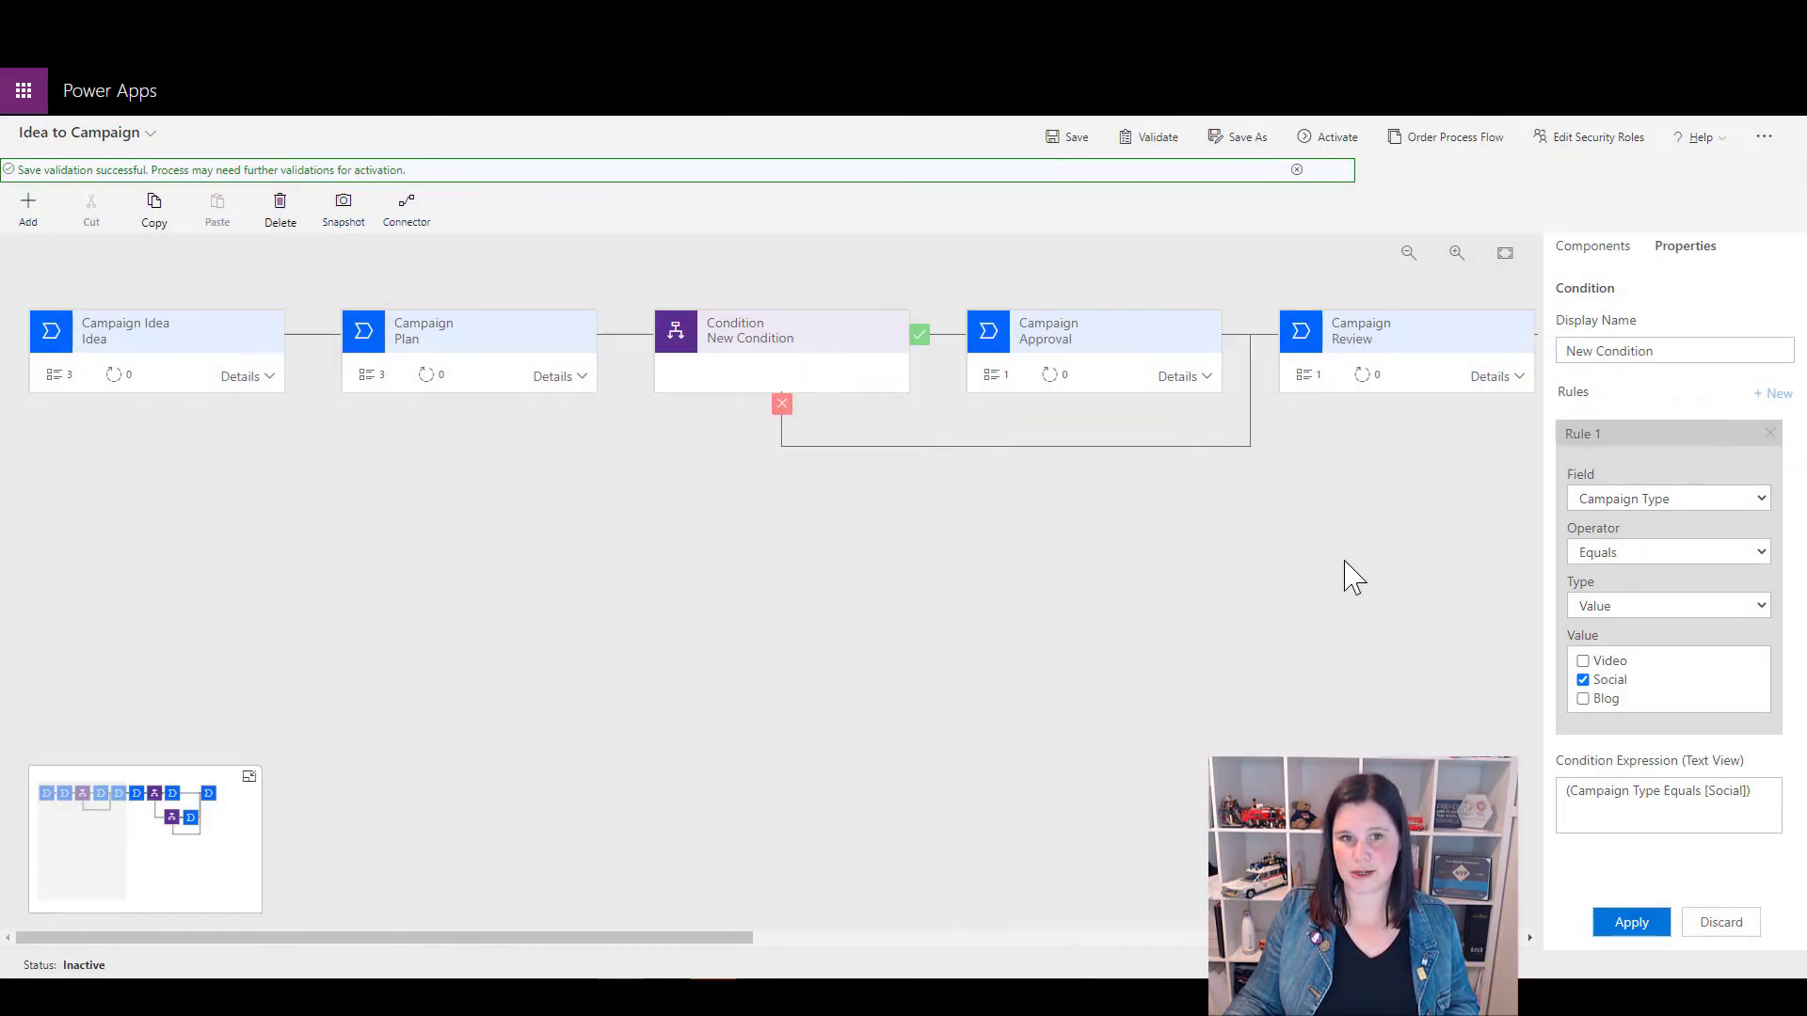
Rename the new stage on the second Campaign Type condition's true branch as Social and apply it
drag(694, 938, 1513, 953)
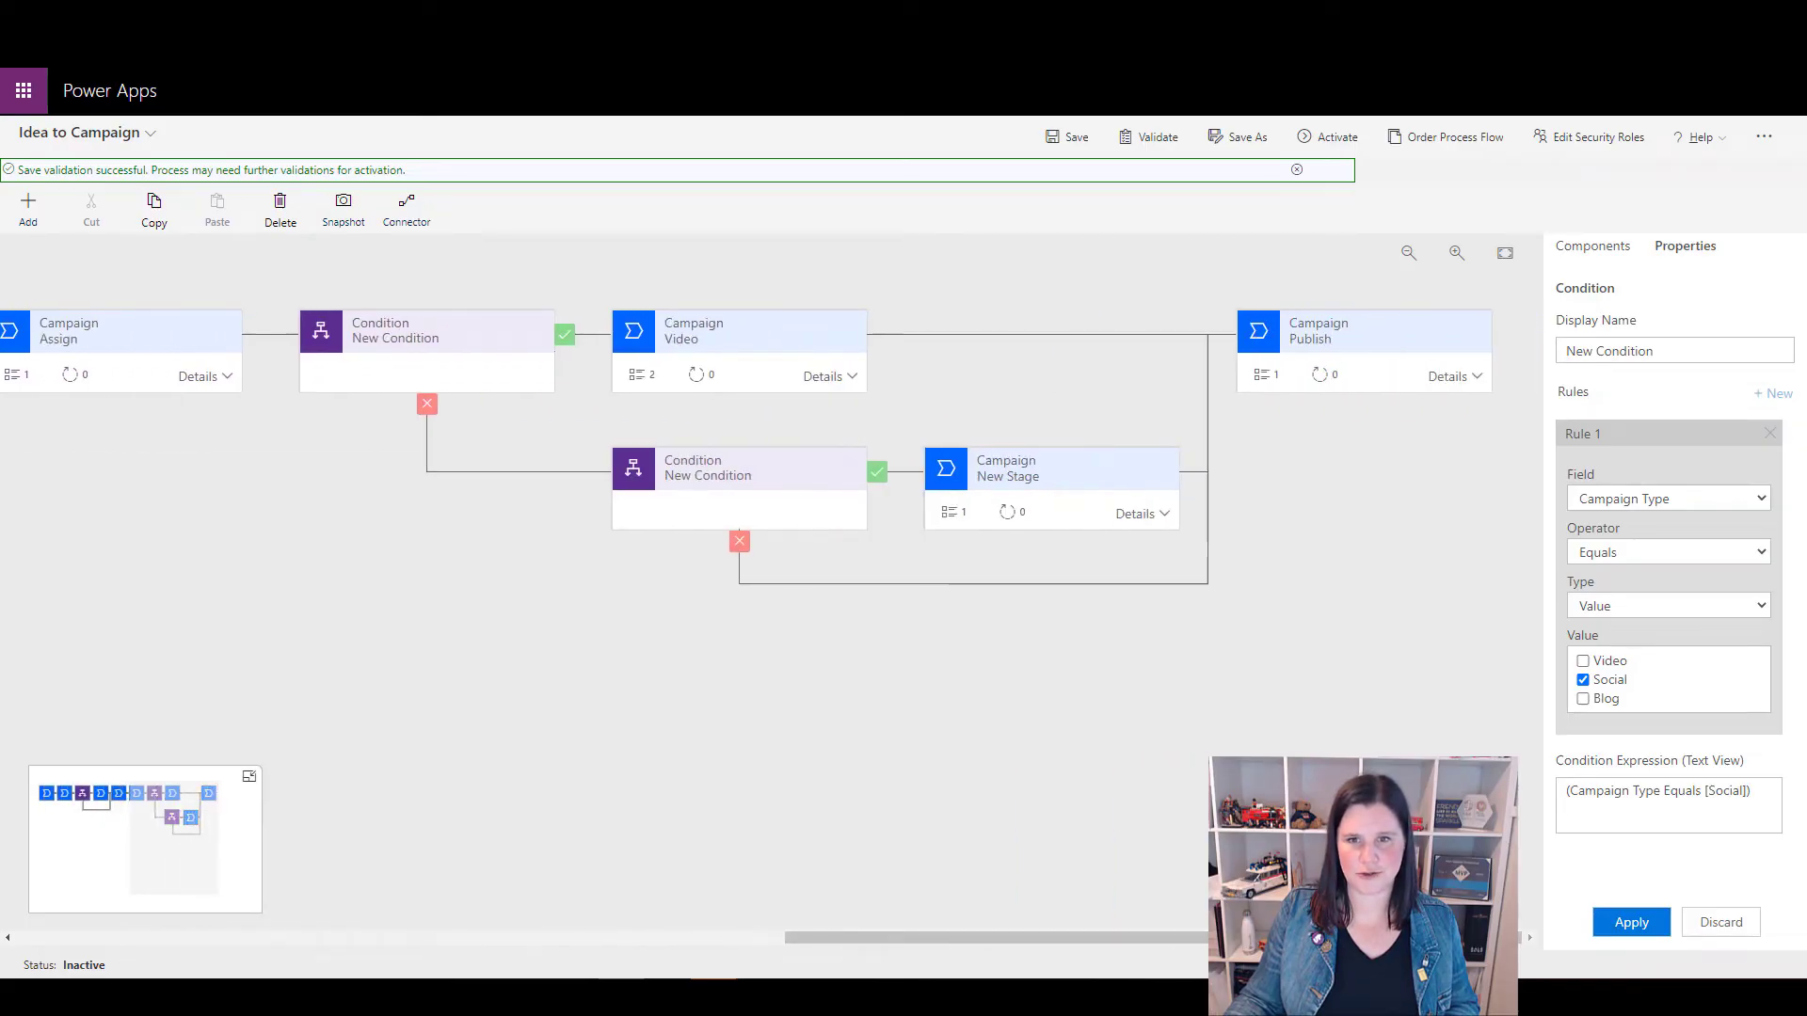
click(1039, 490)
triple_click(1622, 350)
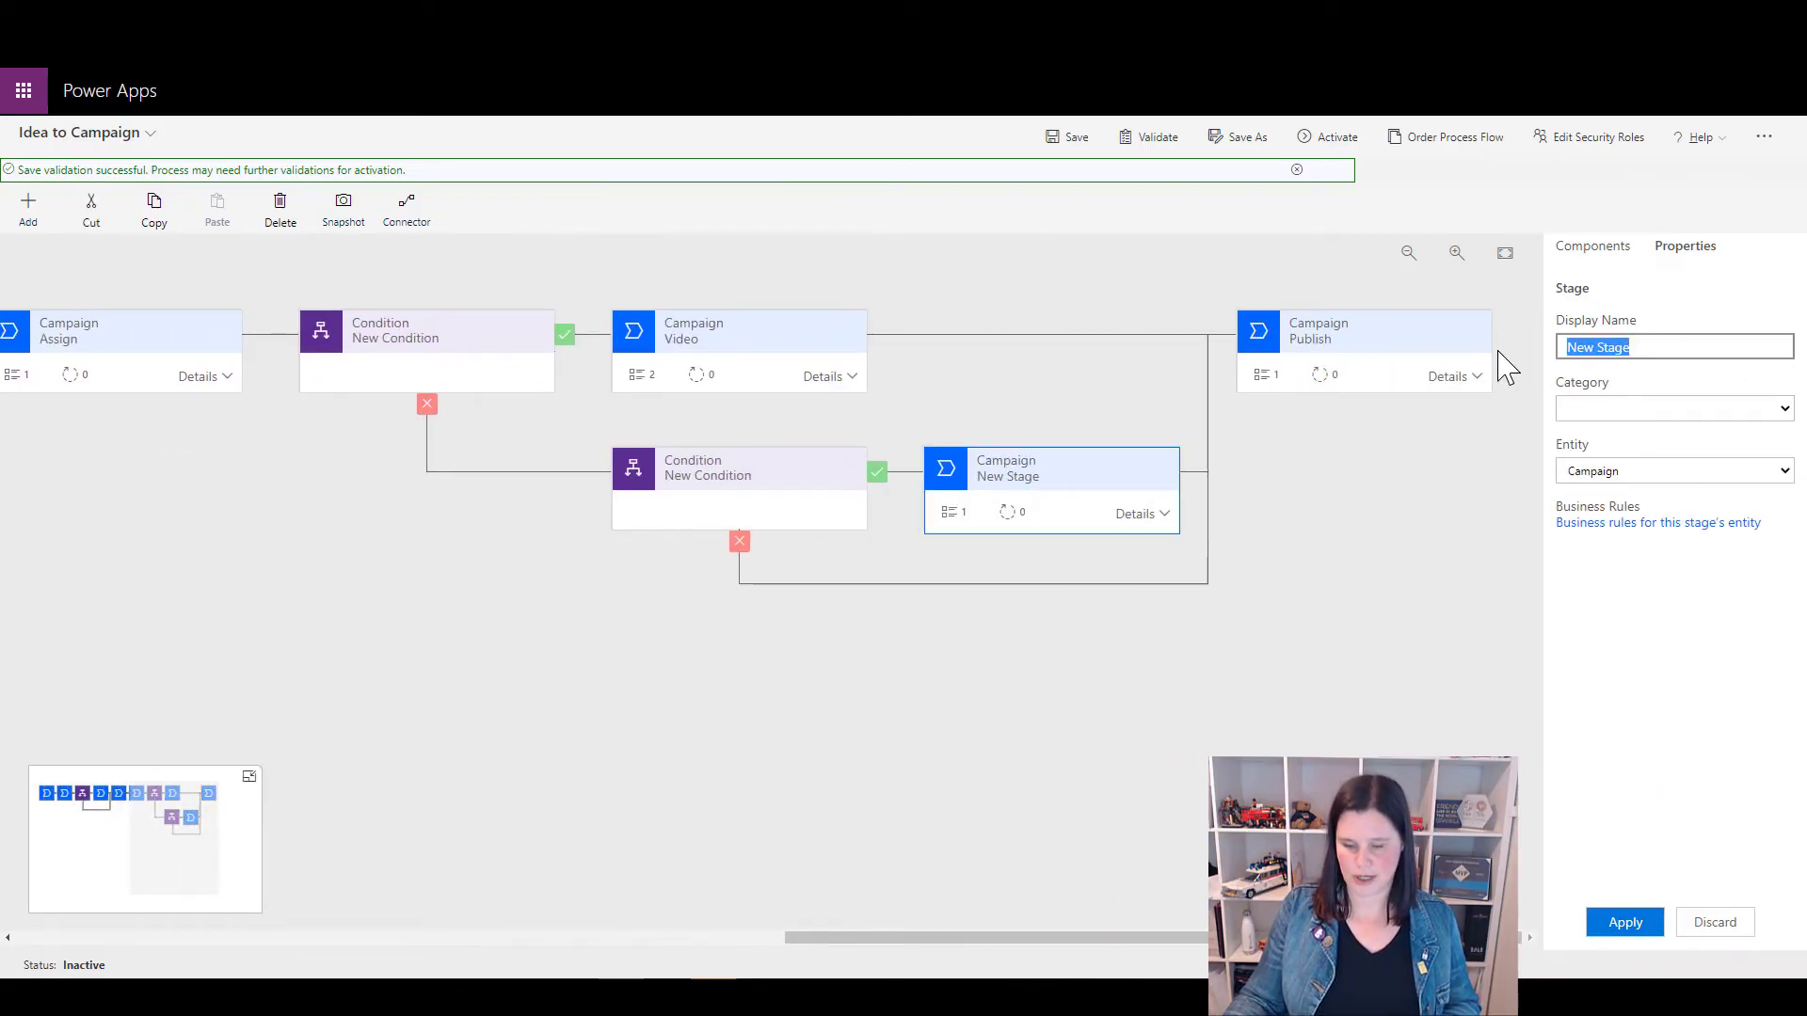
text(Social)
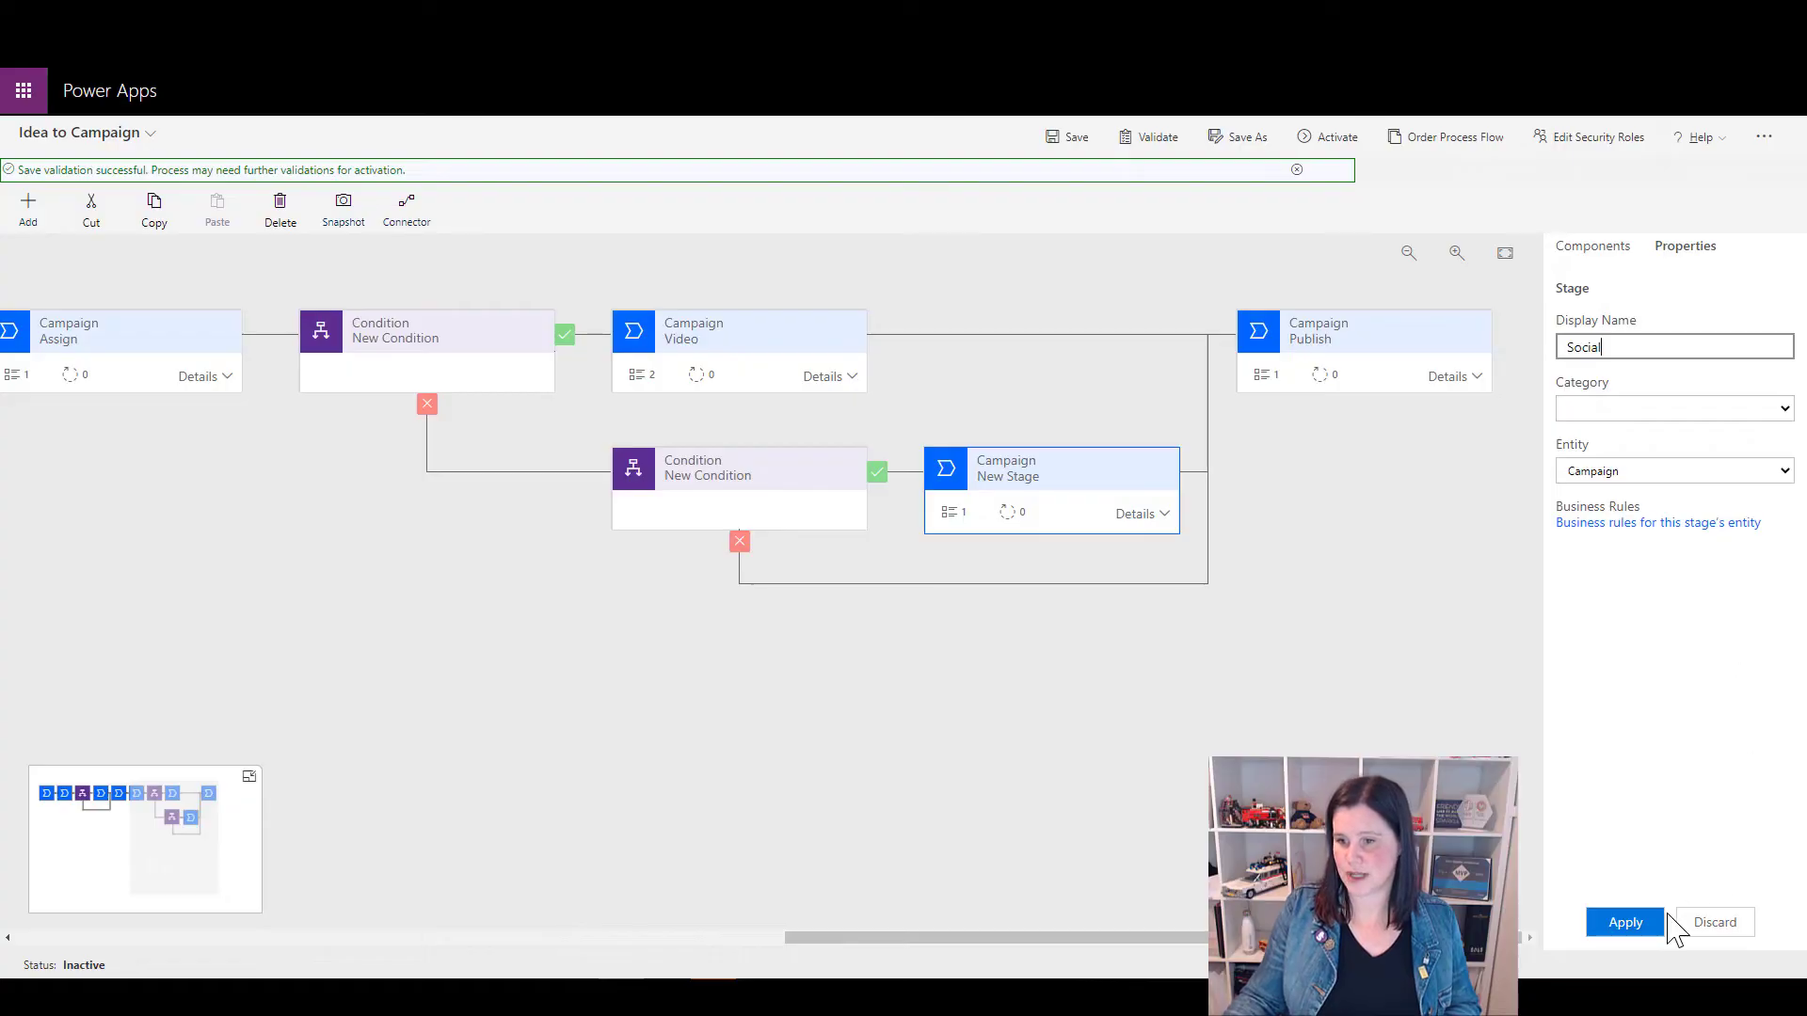
click(1637, 927)
Set the Social stage's data step to the Social Channel field and apply it
click(1591, 218)
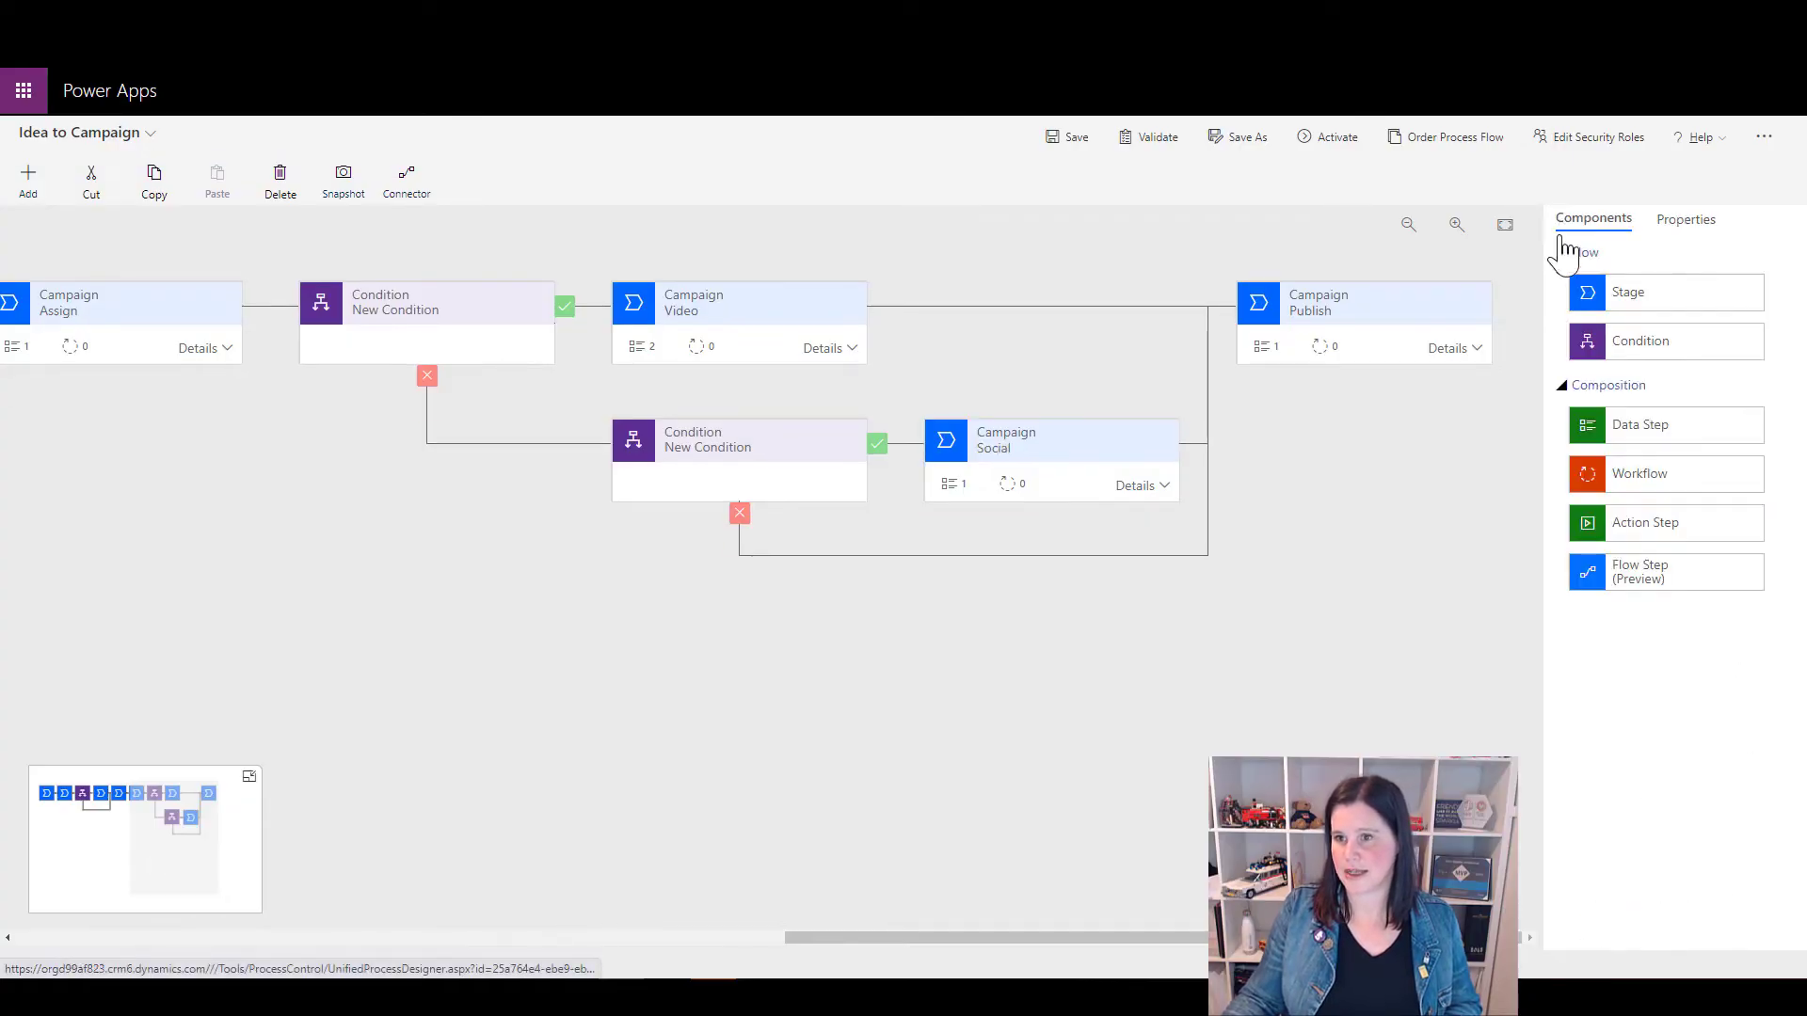
click(1137, 486)
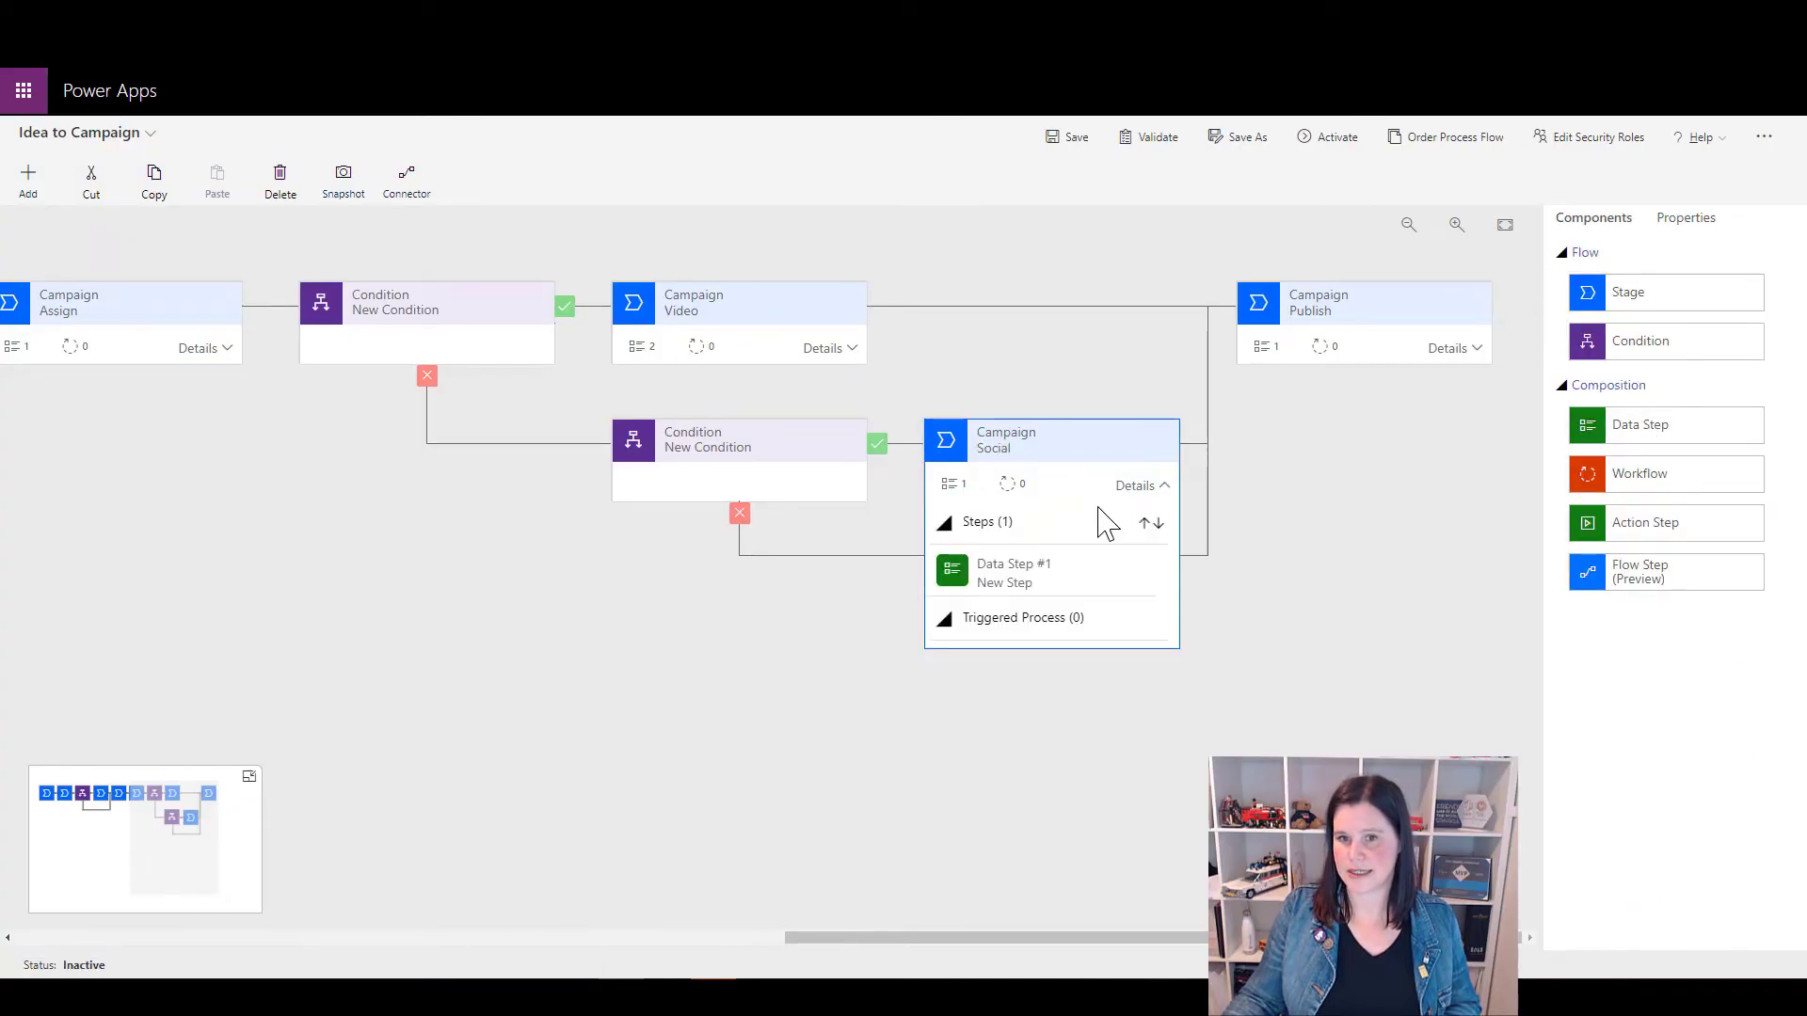
click(1036, 576)
click(1651, 381)
scroll(1694, 775, down, 3)
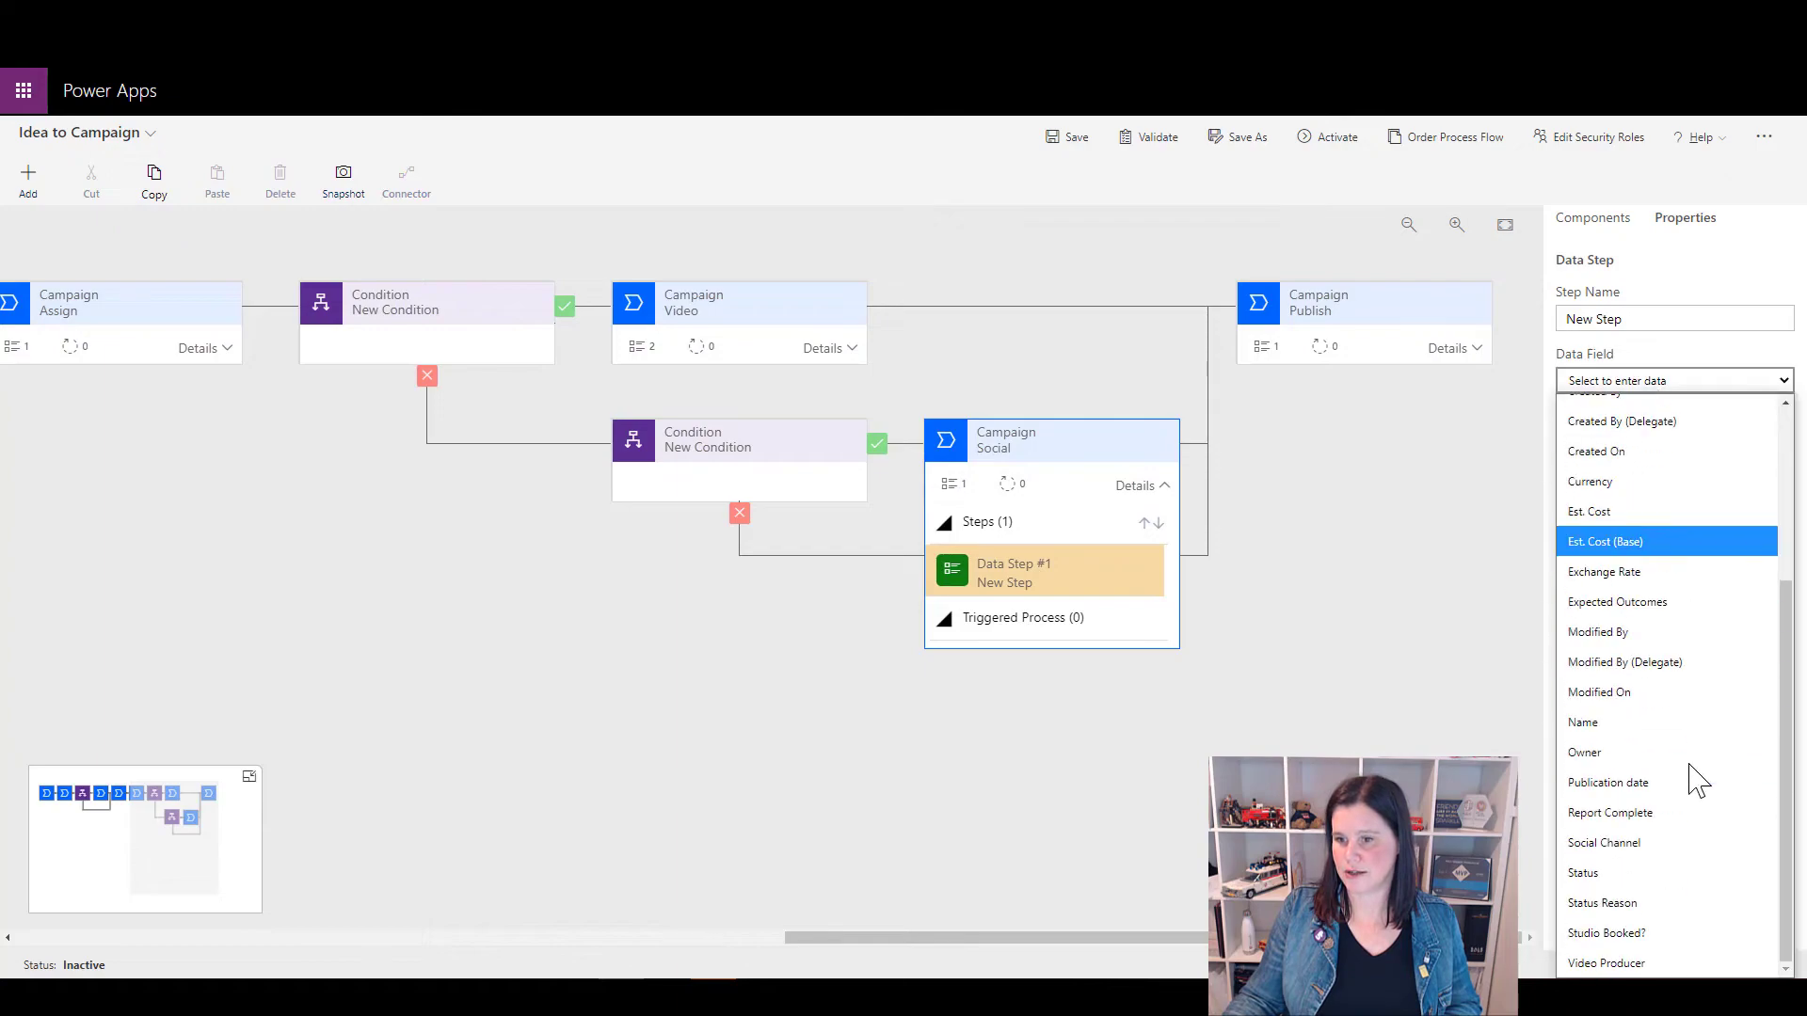
click(1638, 845)
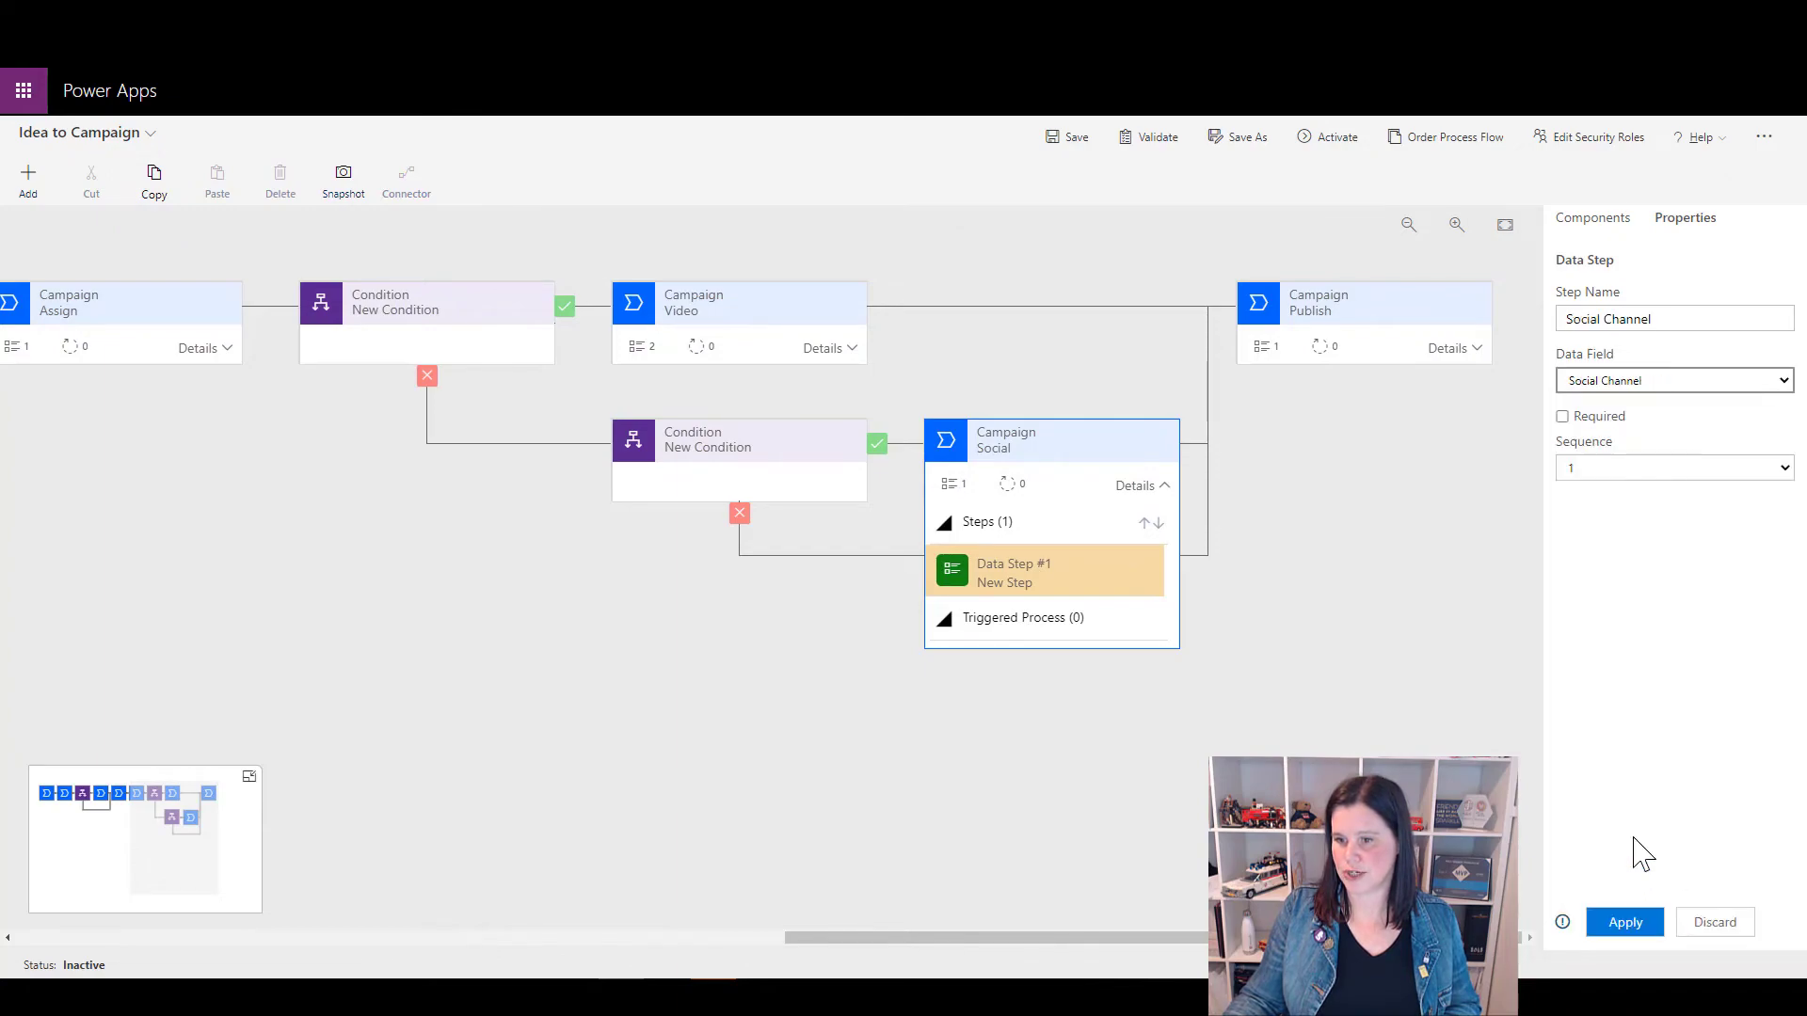
click(1627, 924)
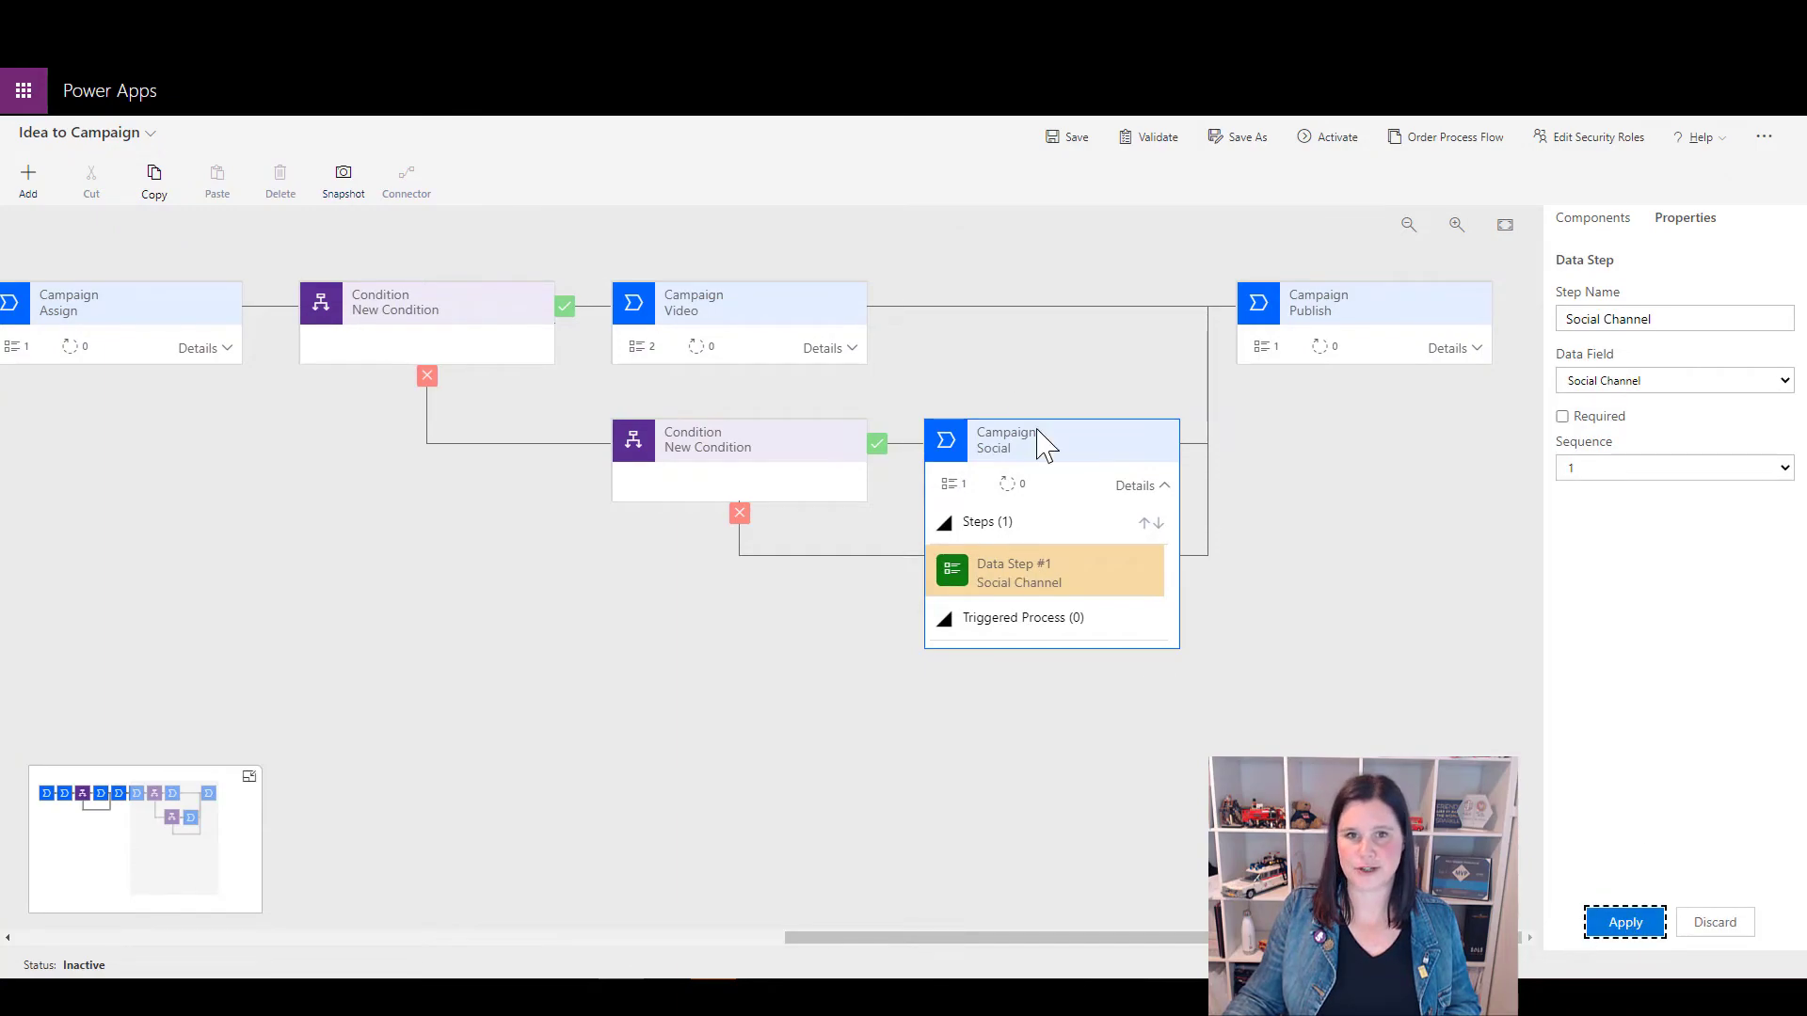
Add a Campaign Type Equals Blog condition on the Social condition's false branch and apply it
click(1590, 226)
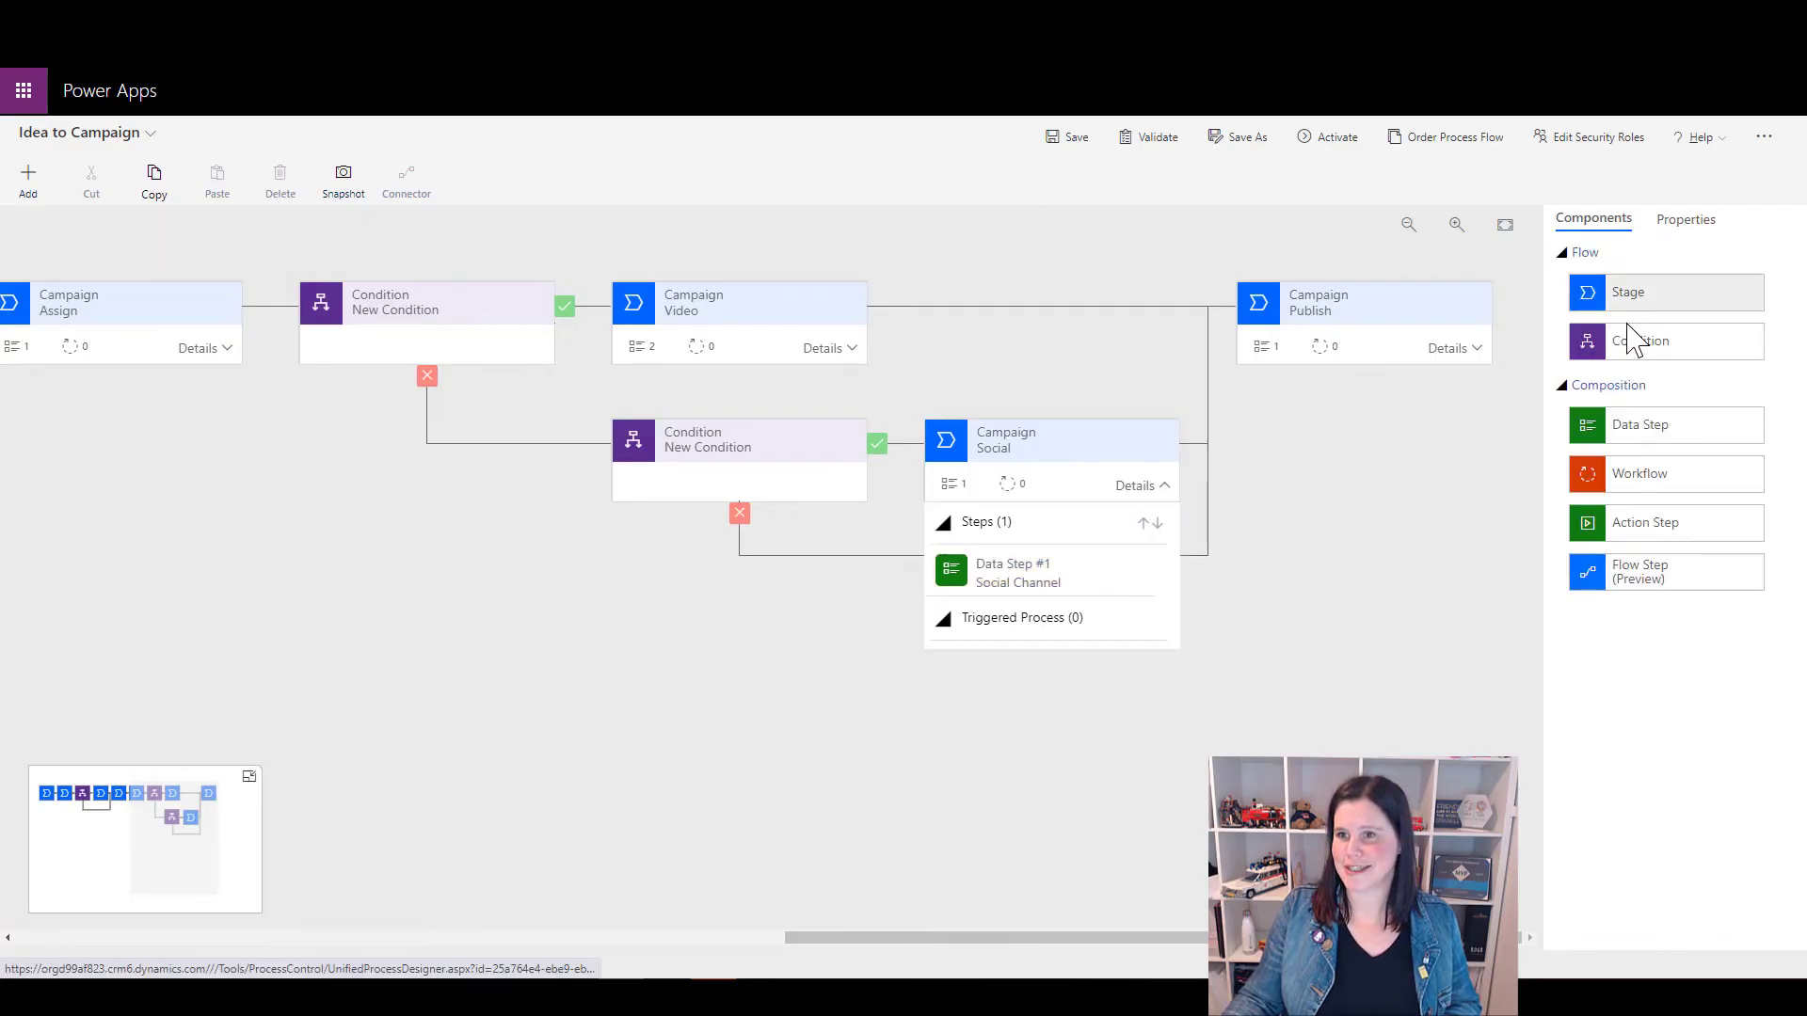
drag(1634, 348, 769, 546)
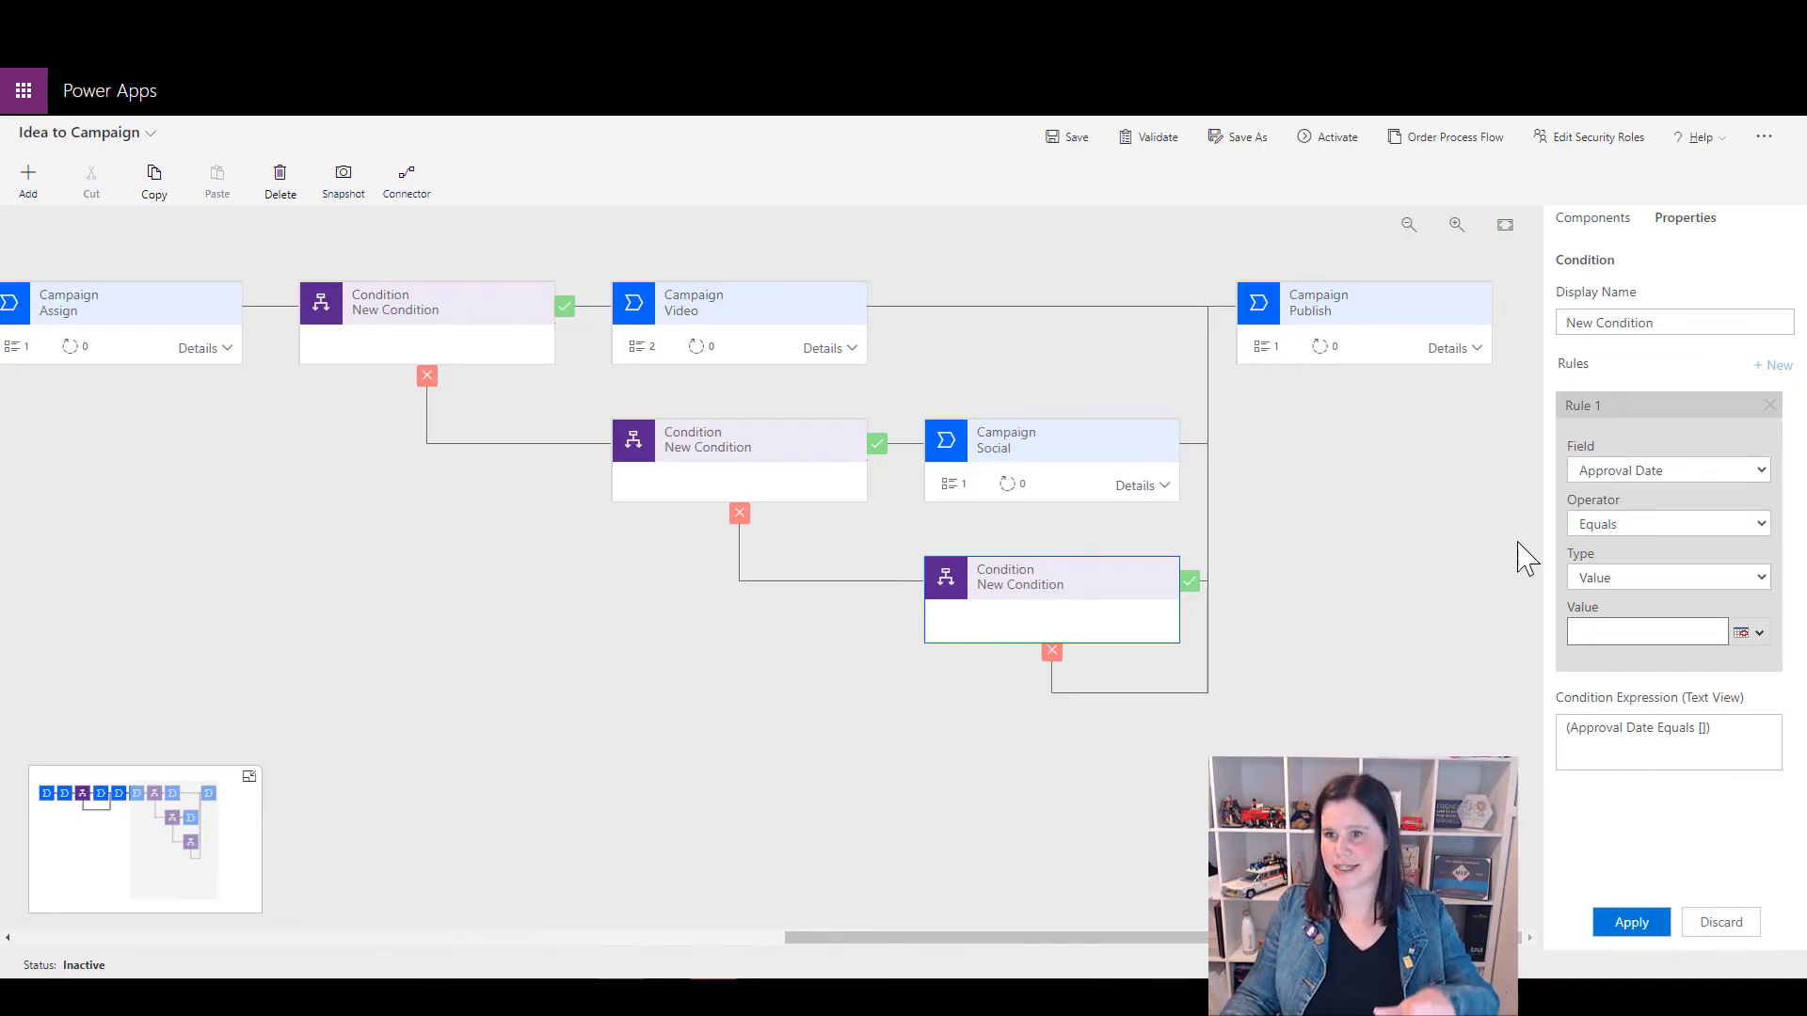
click(1700, 470)
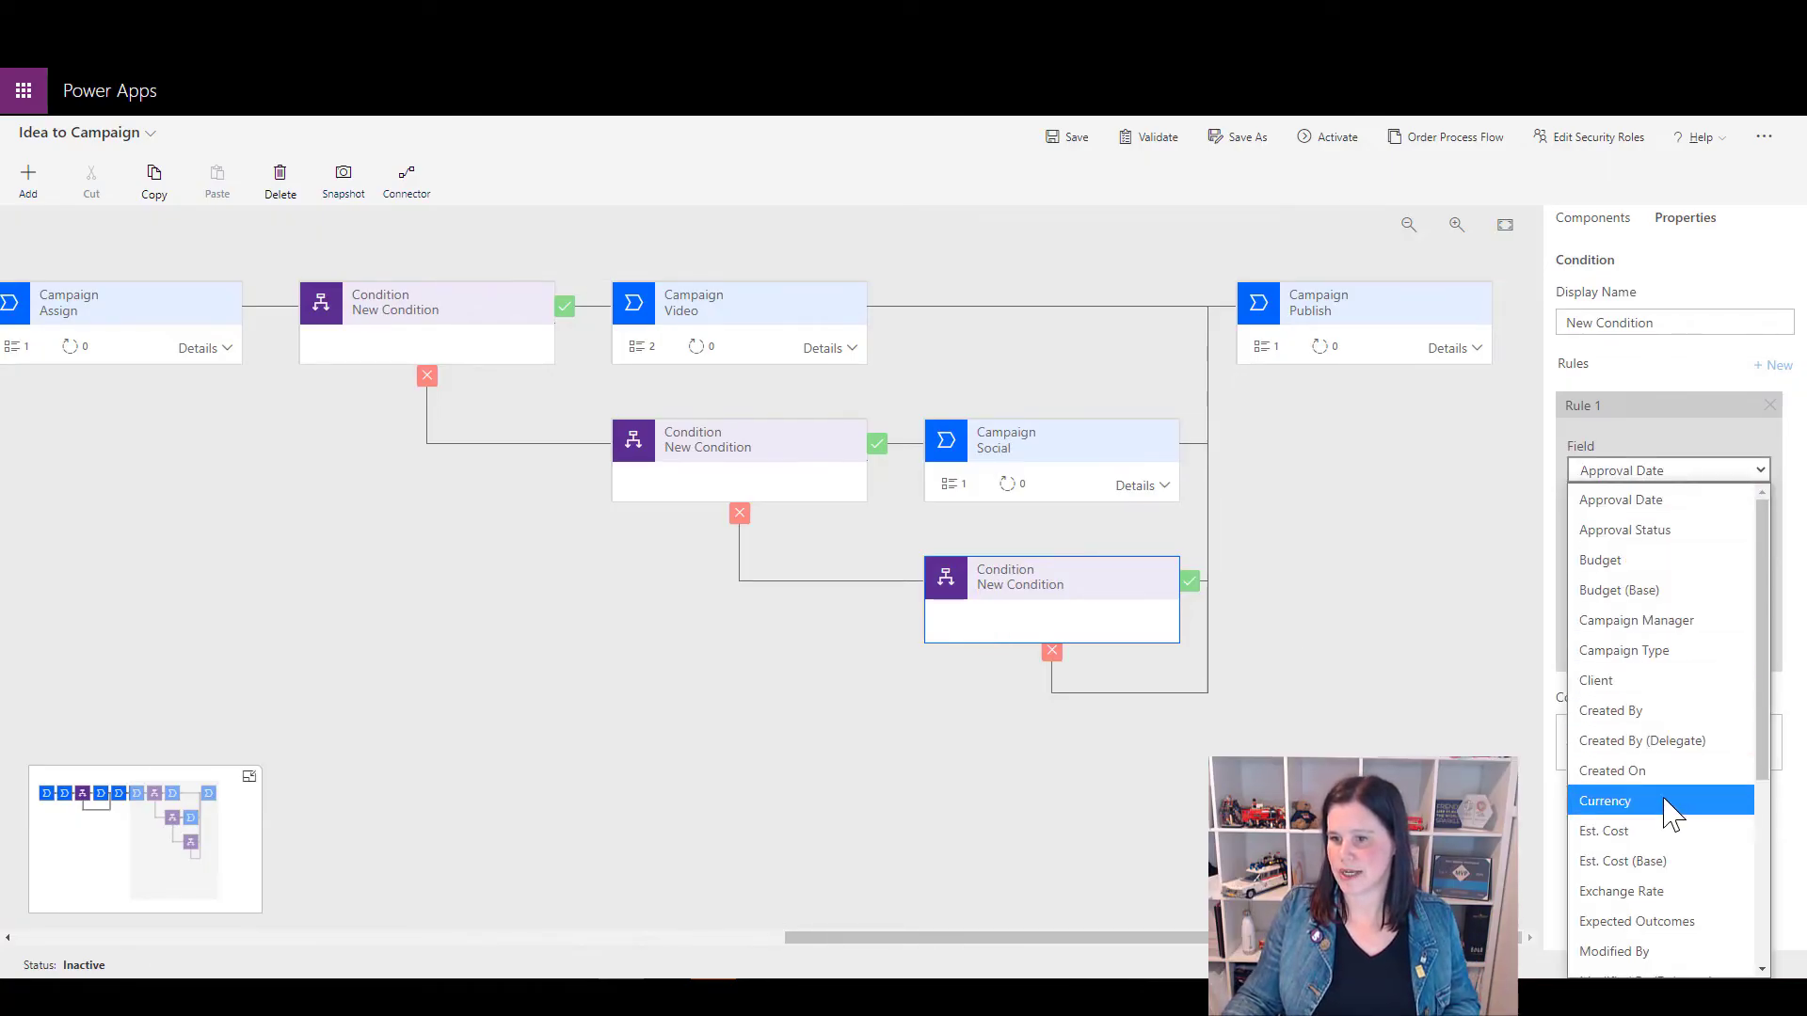
scroll(1691, 754, down, 5)
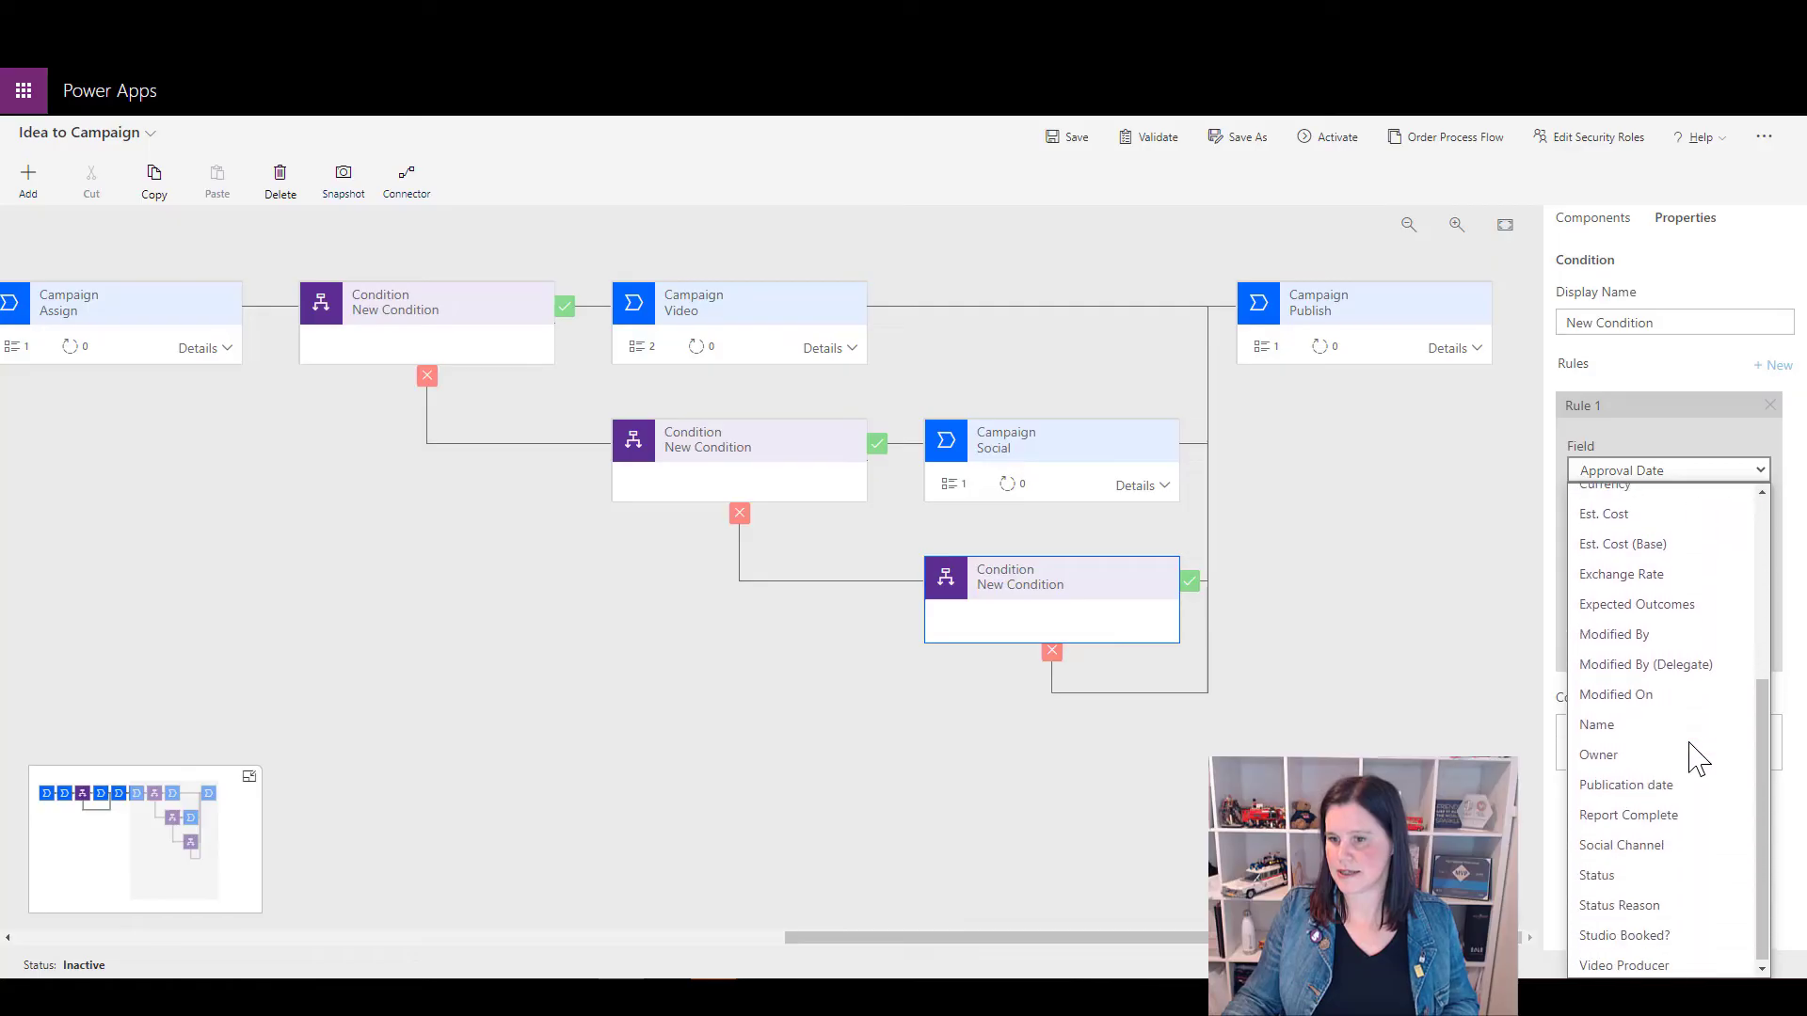
scroll(1691, 755, up, 5)
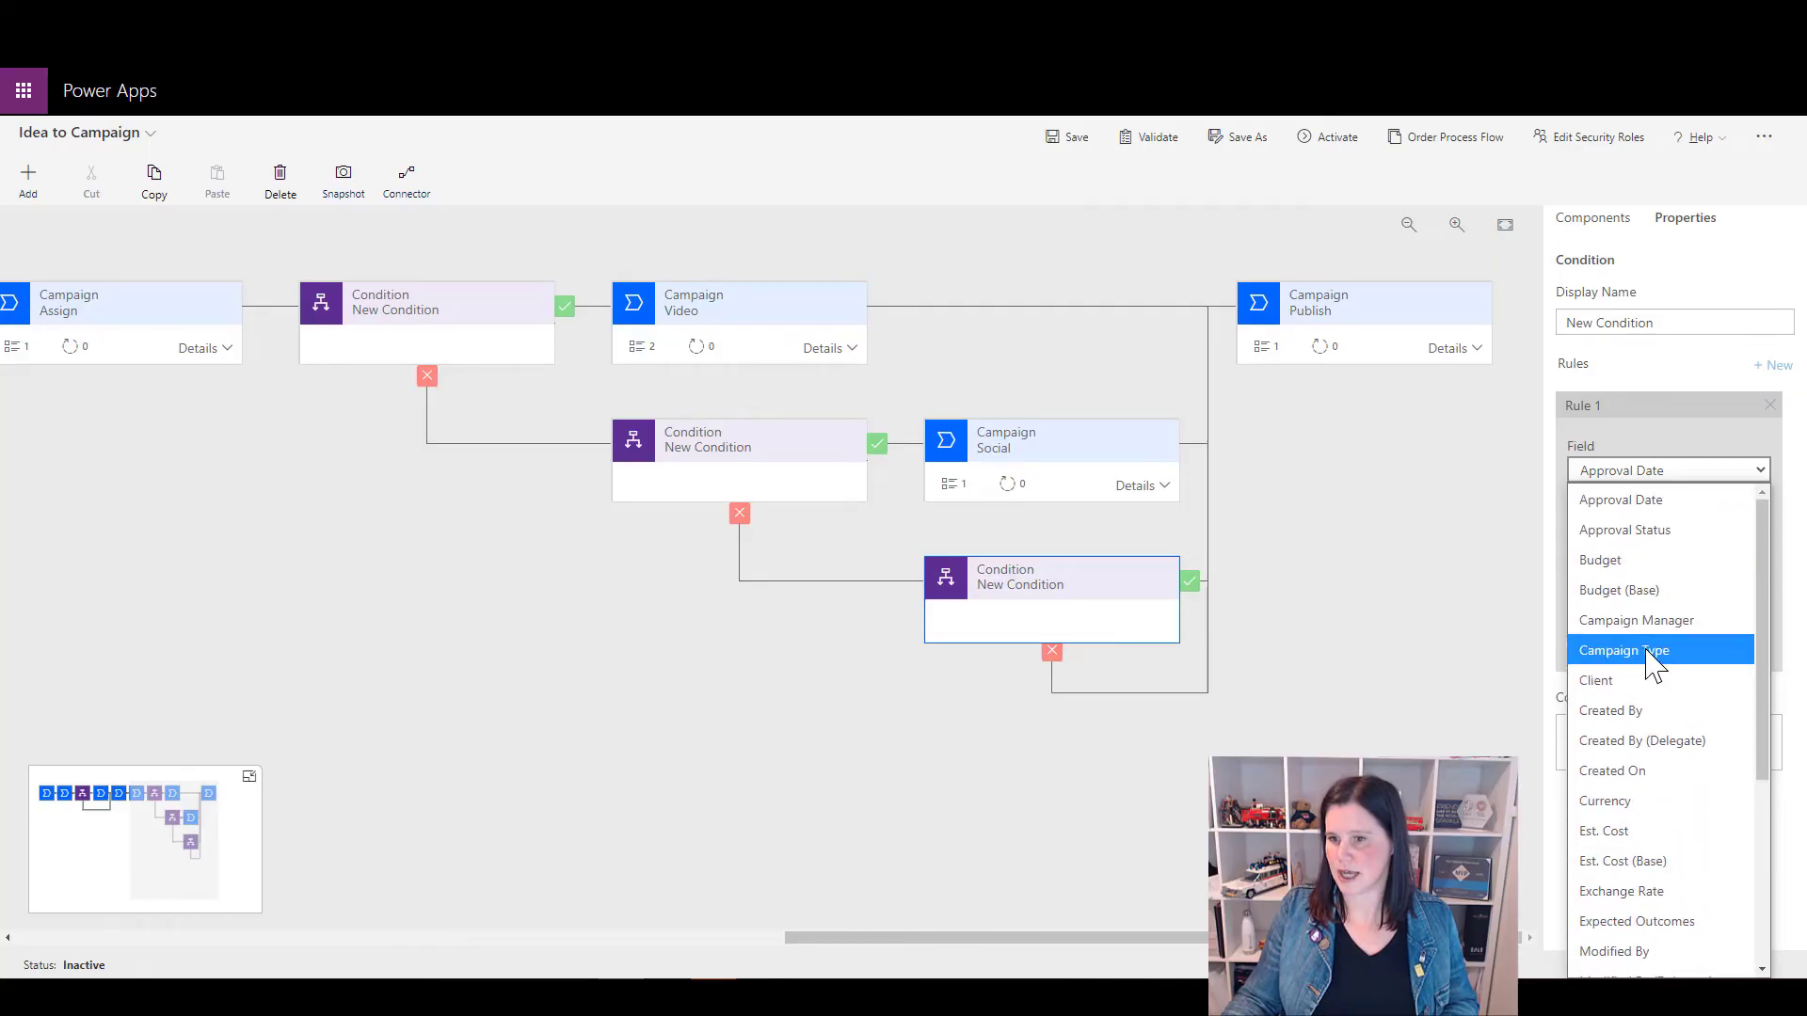
click(1653, 651)
click(1583, 670)
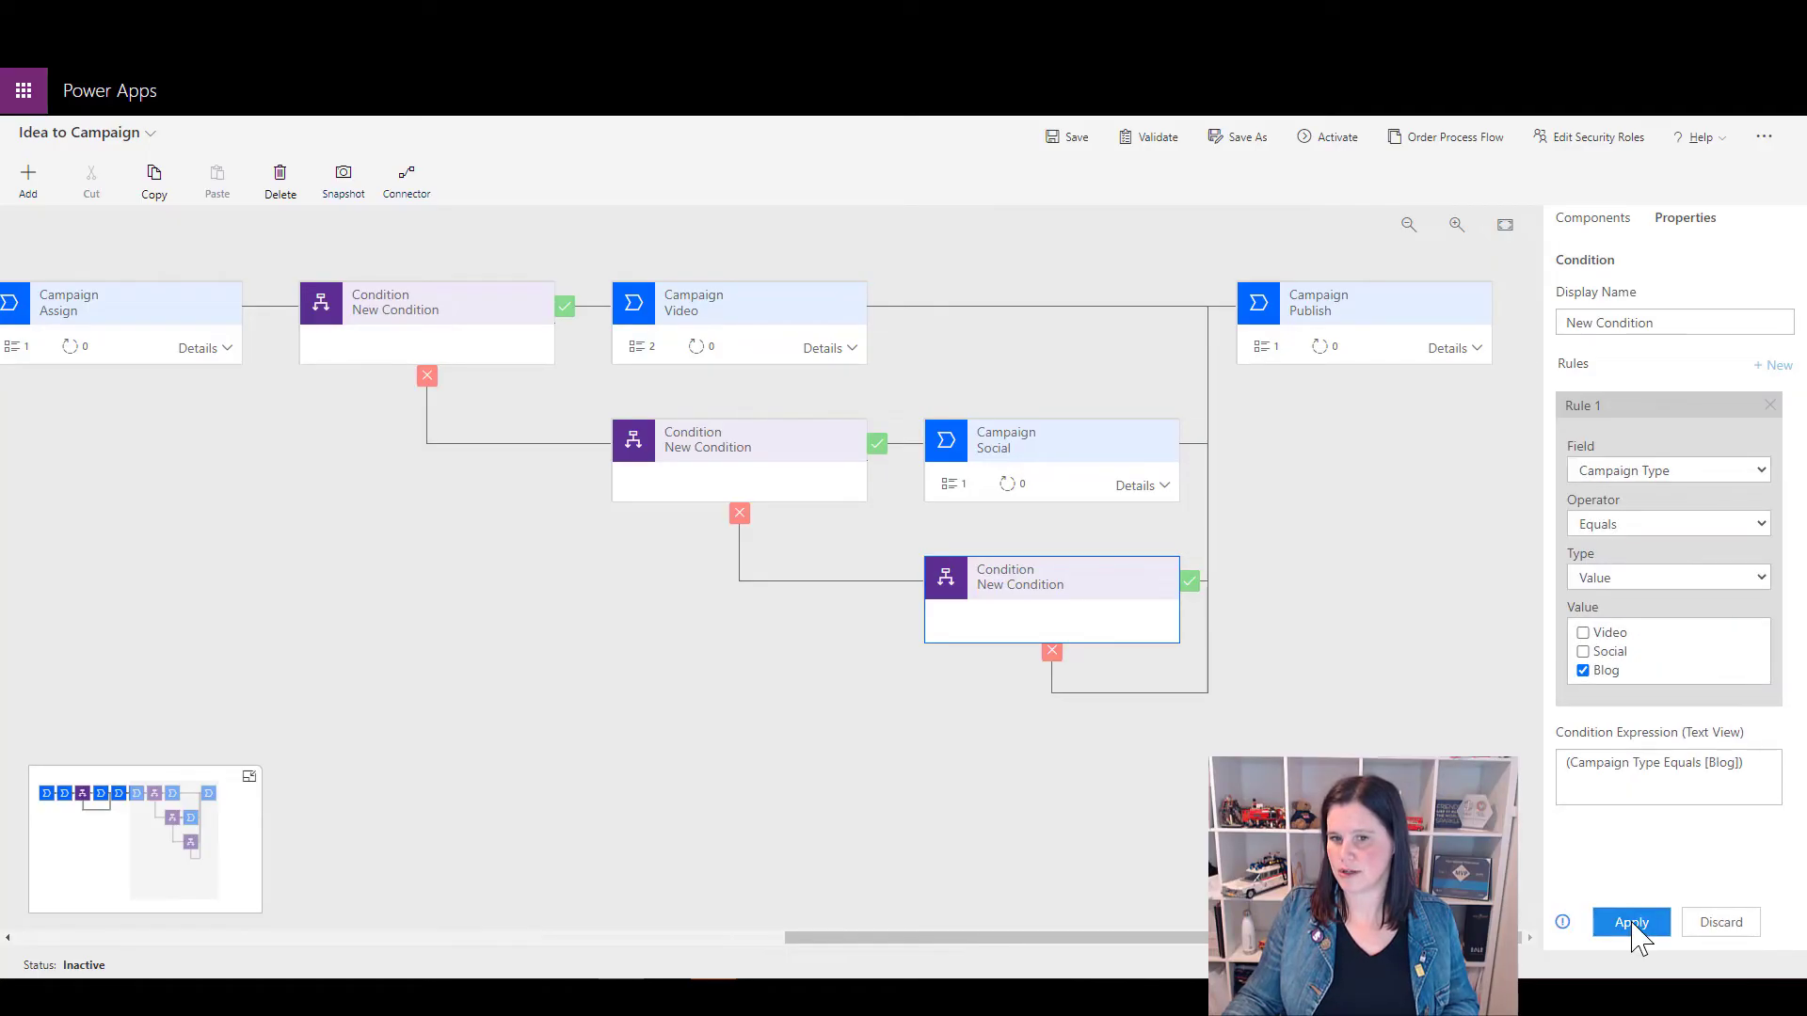
click(1634, 924)
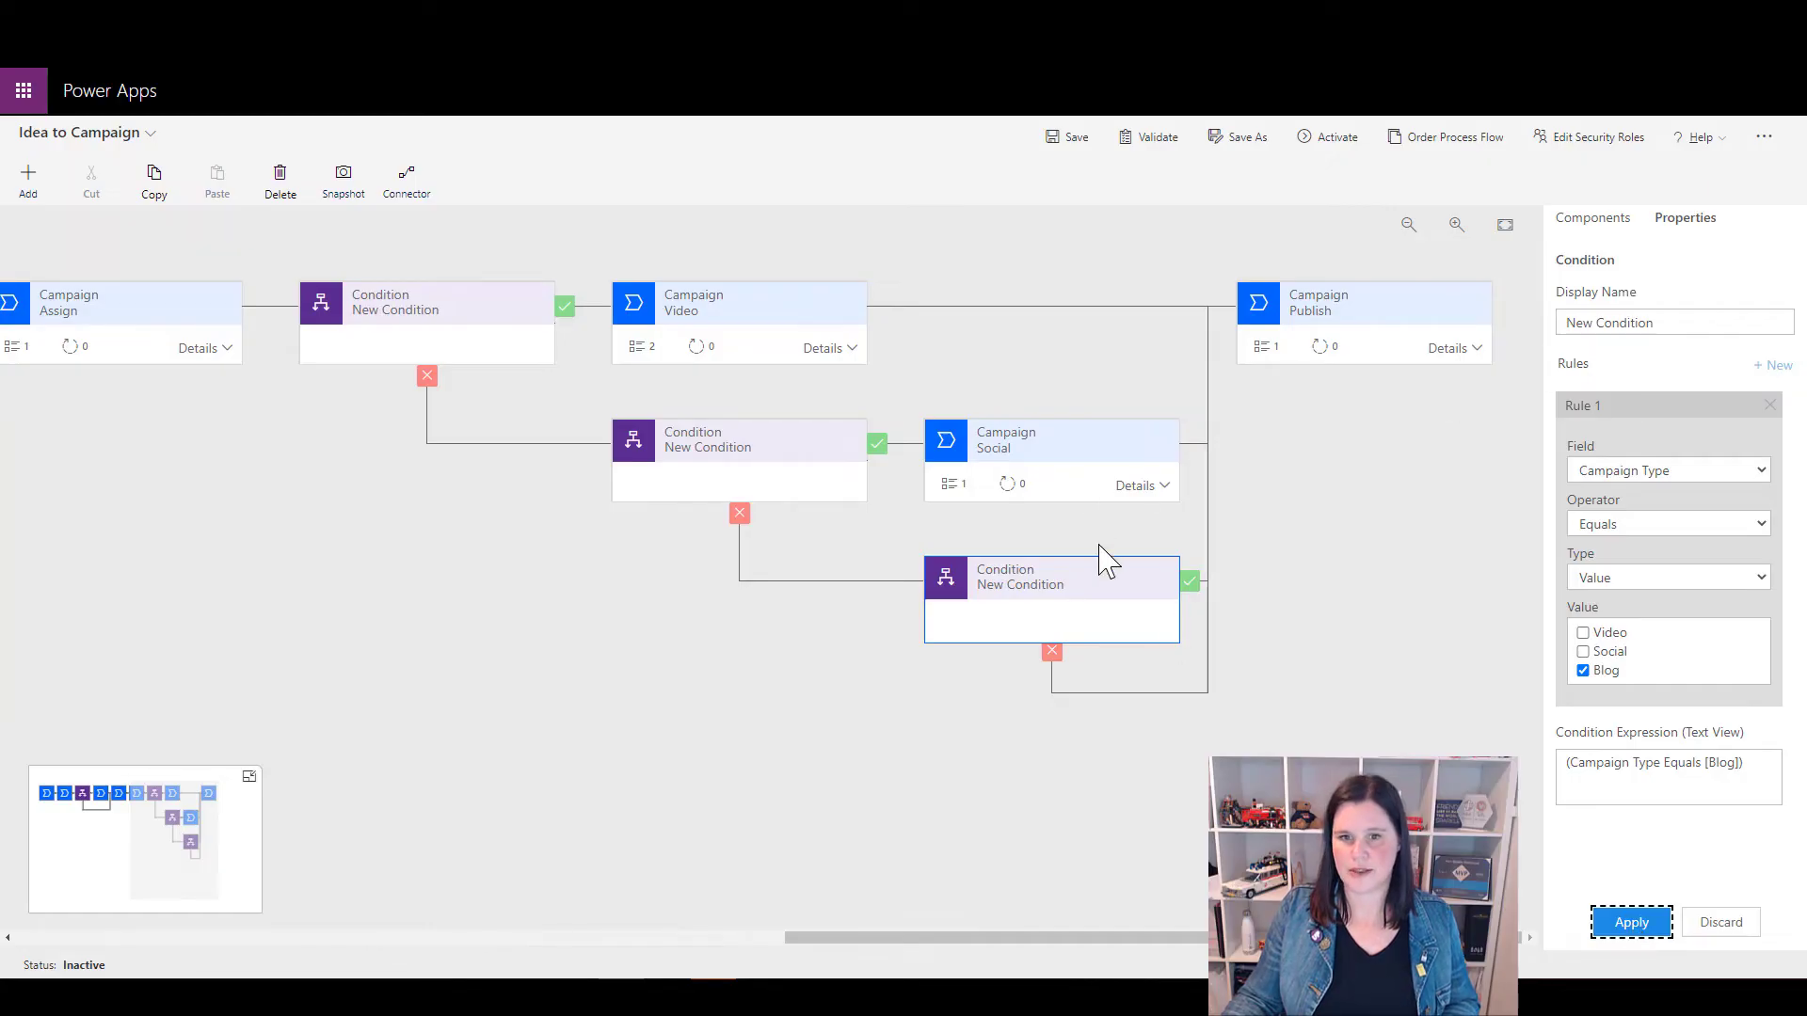
Add a stage on the Blog condition's true branch, name it Blog and apply it
click(1567, 221)
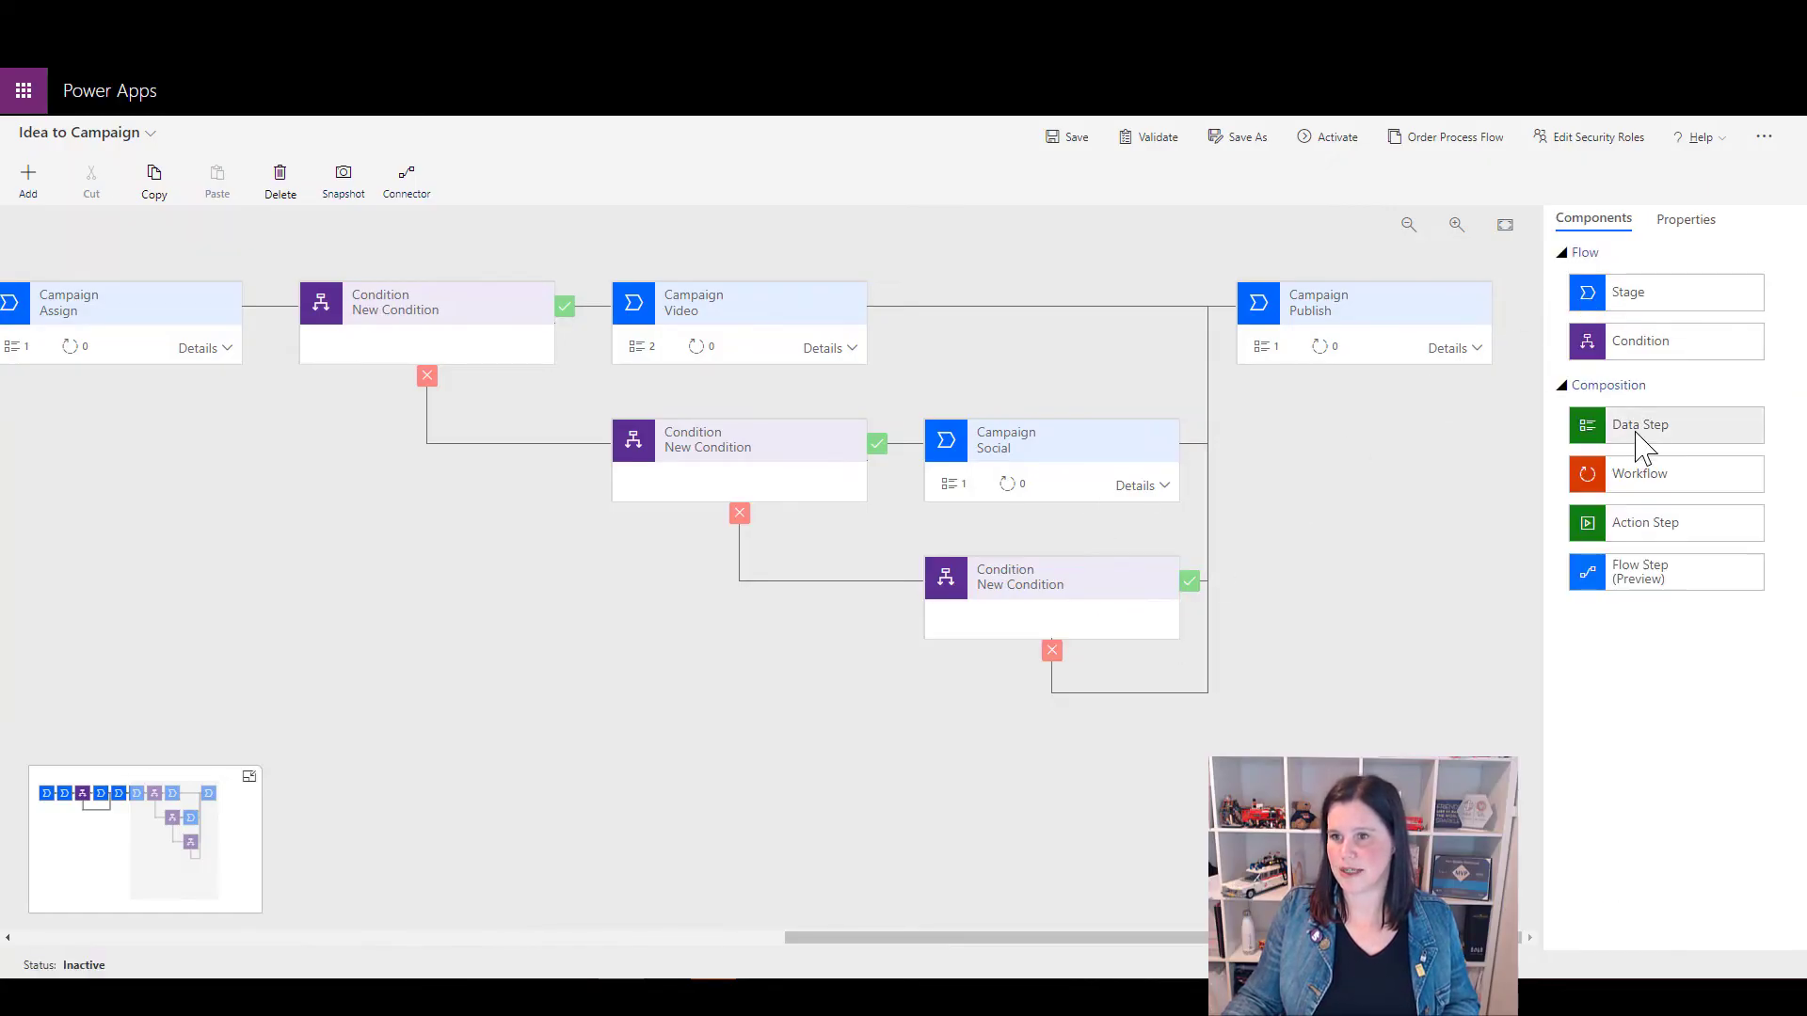
drag(1629, 299, 1209, 607)
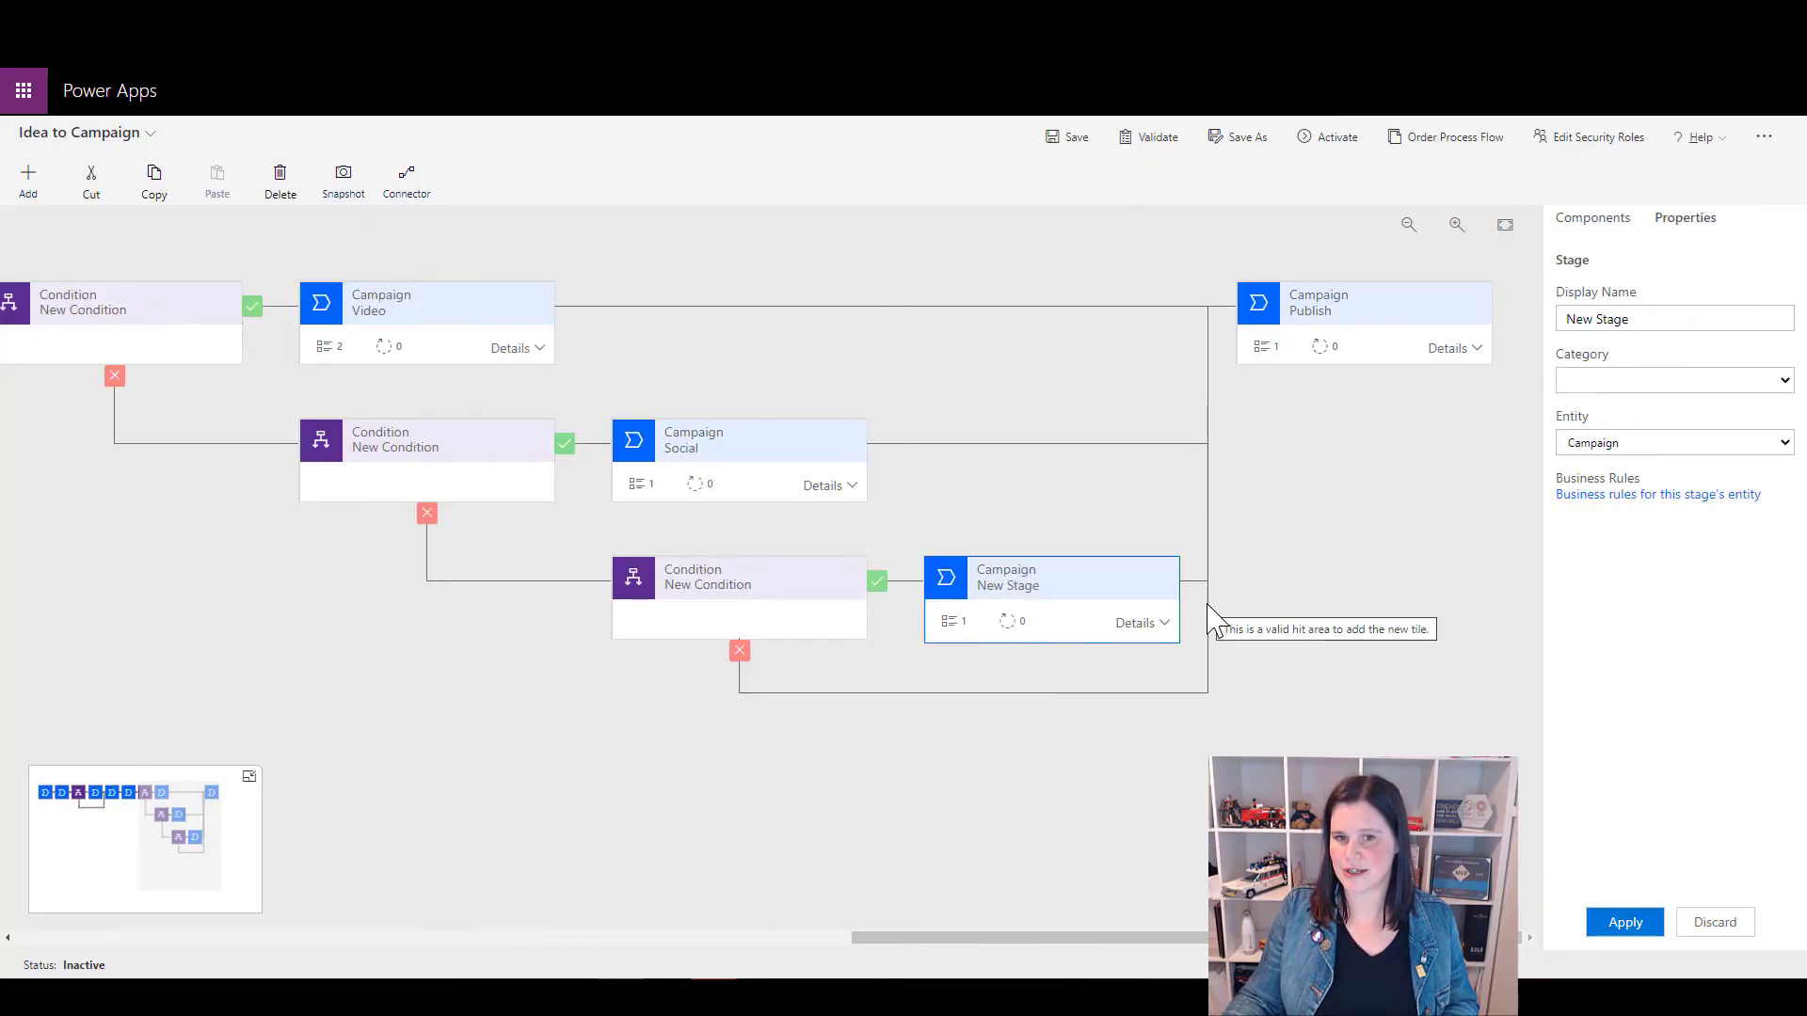
triple_click(1566, 323)
text(Blog)
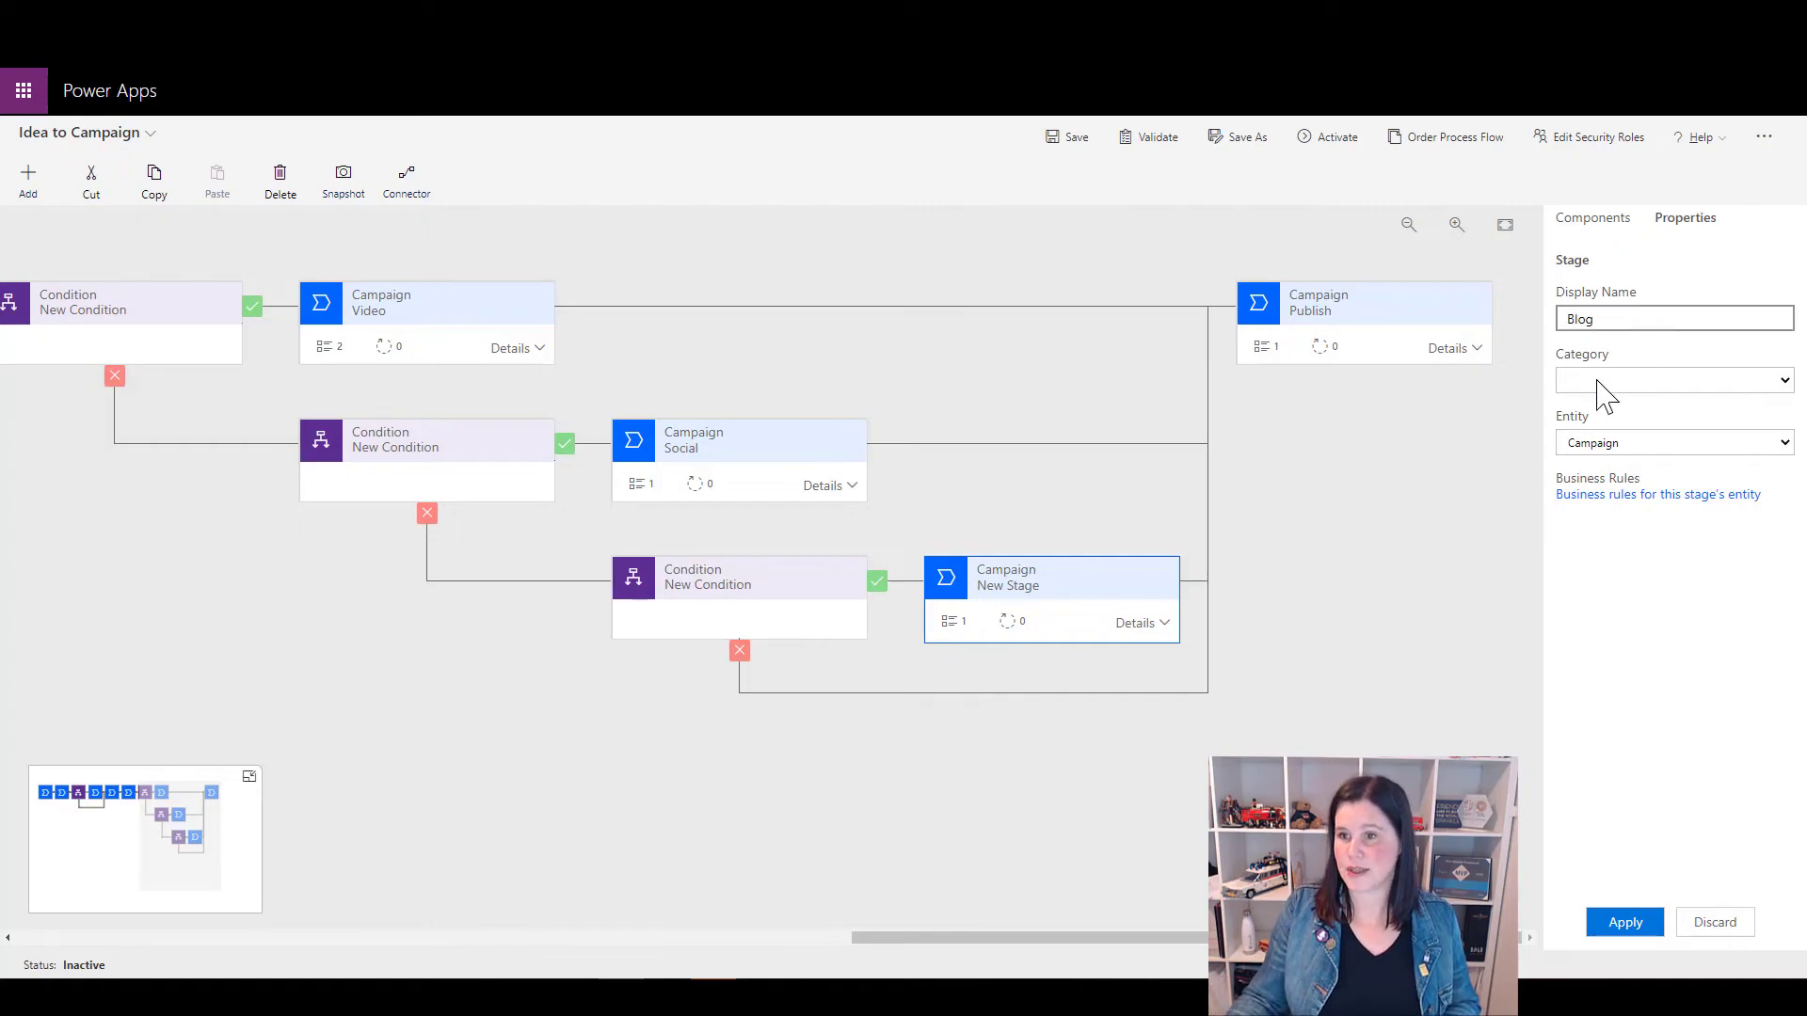
click(1627, 926)
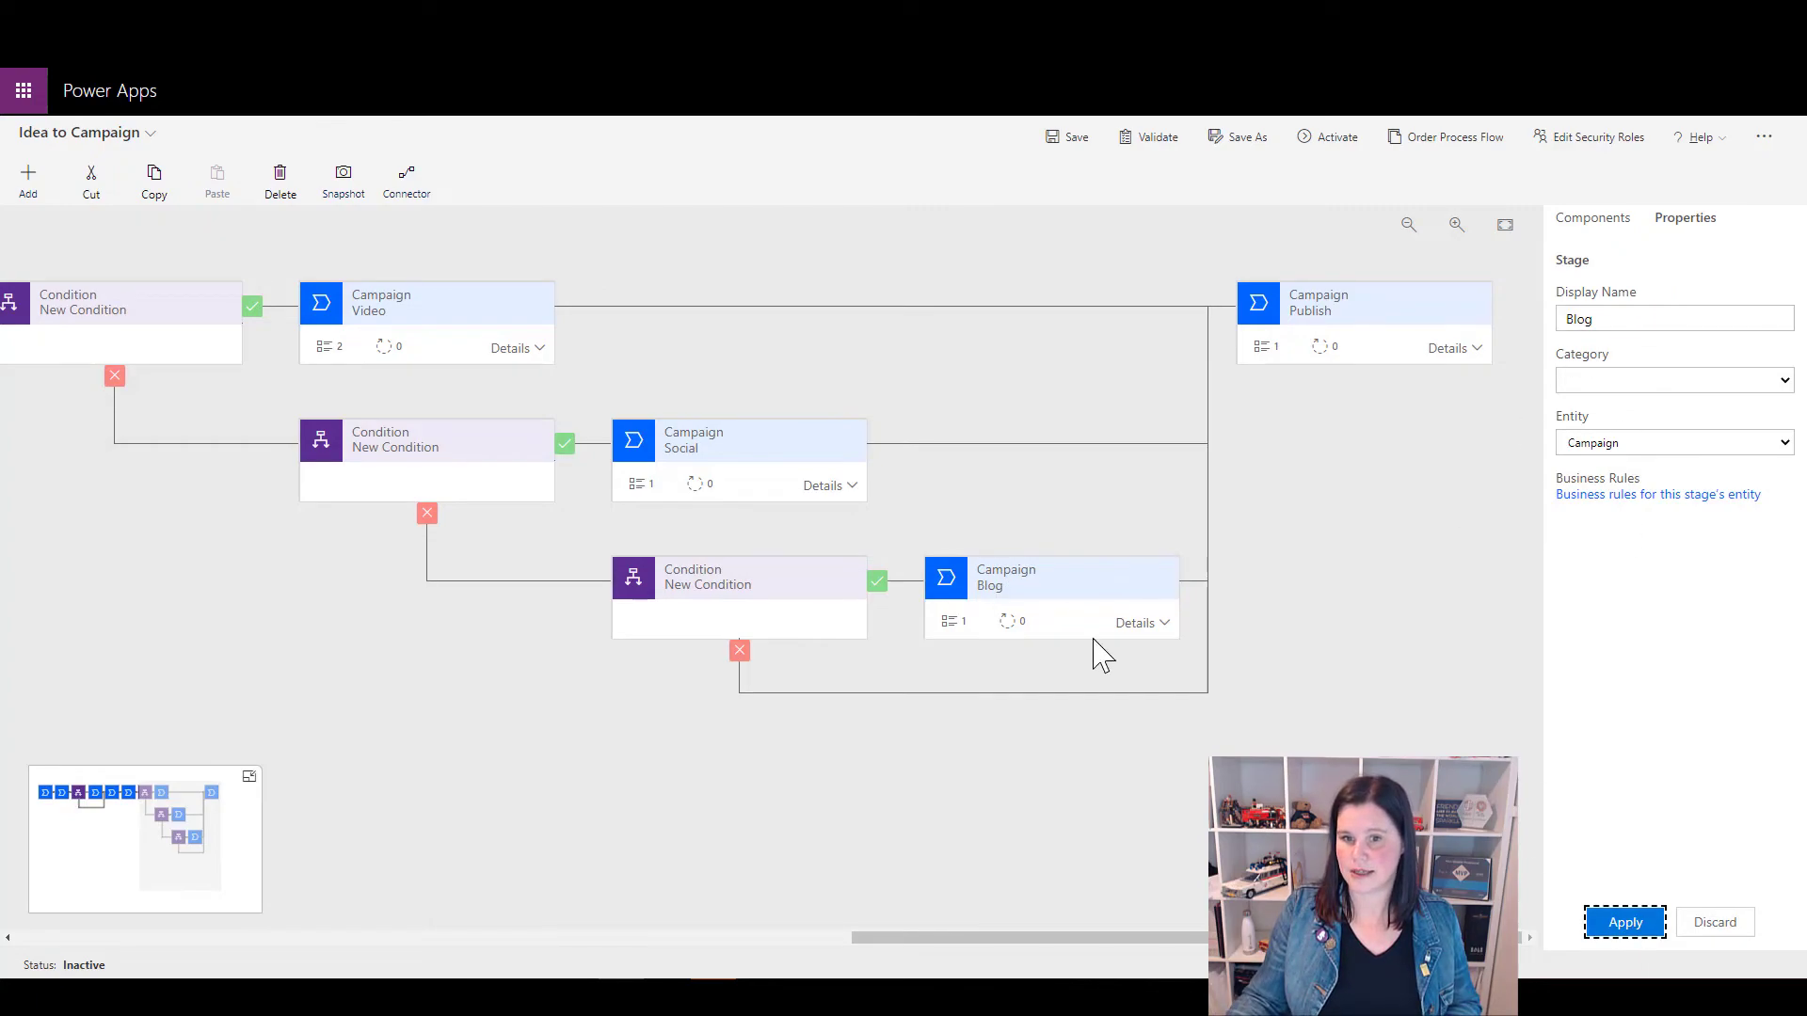
Set the Blog stage's data step to the Publication date field and apply it
click(1141, 624)
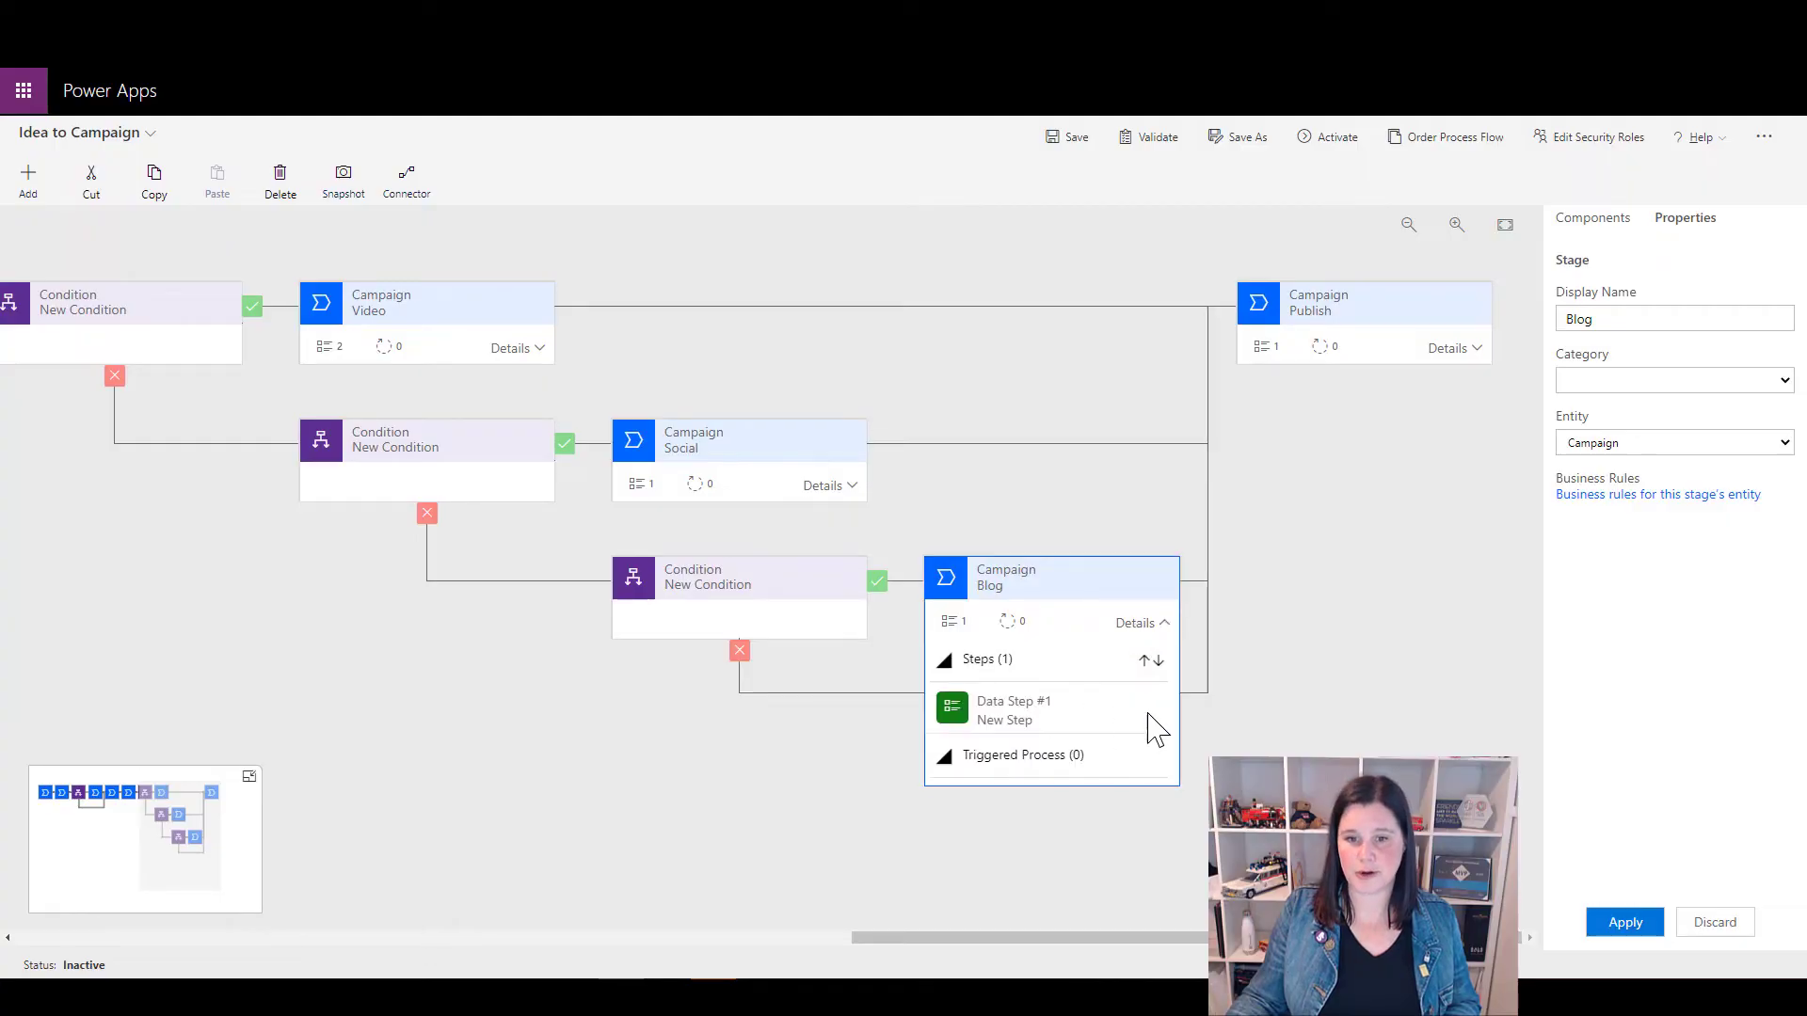
click(1006, 719)
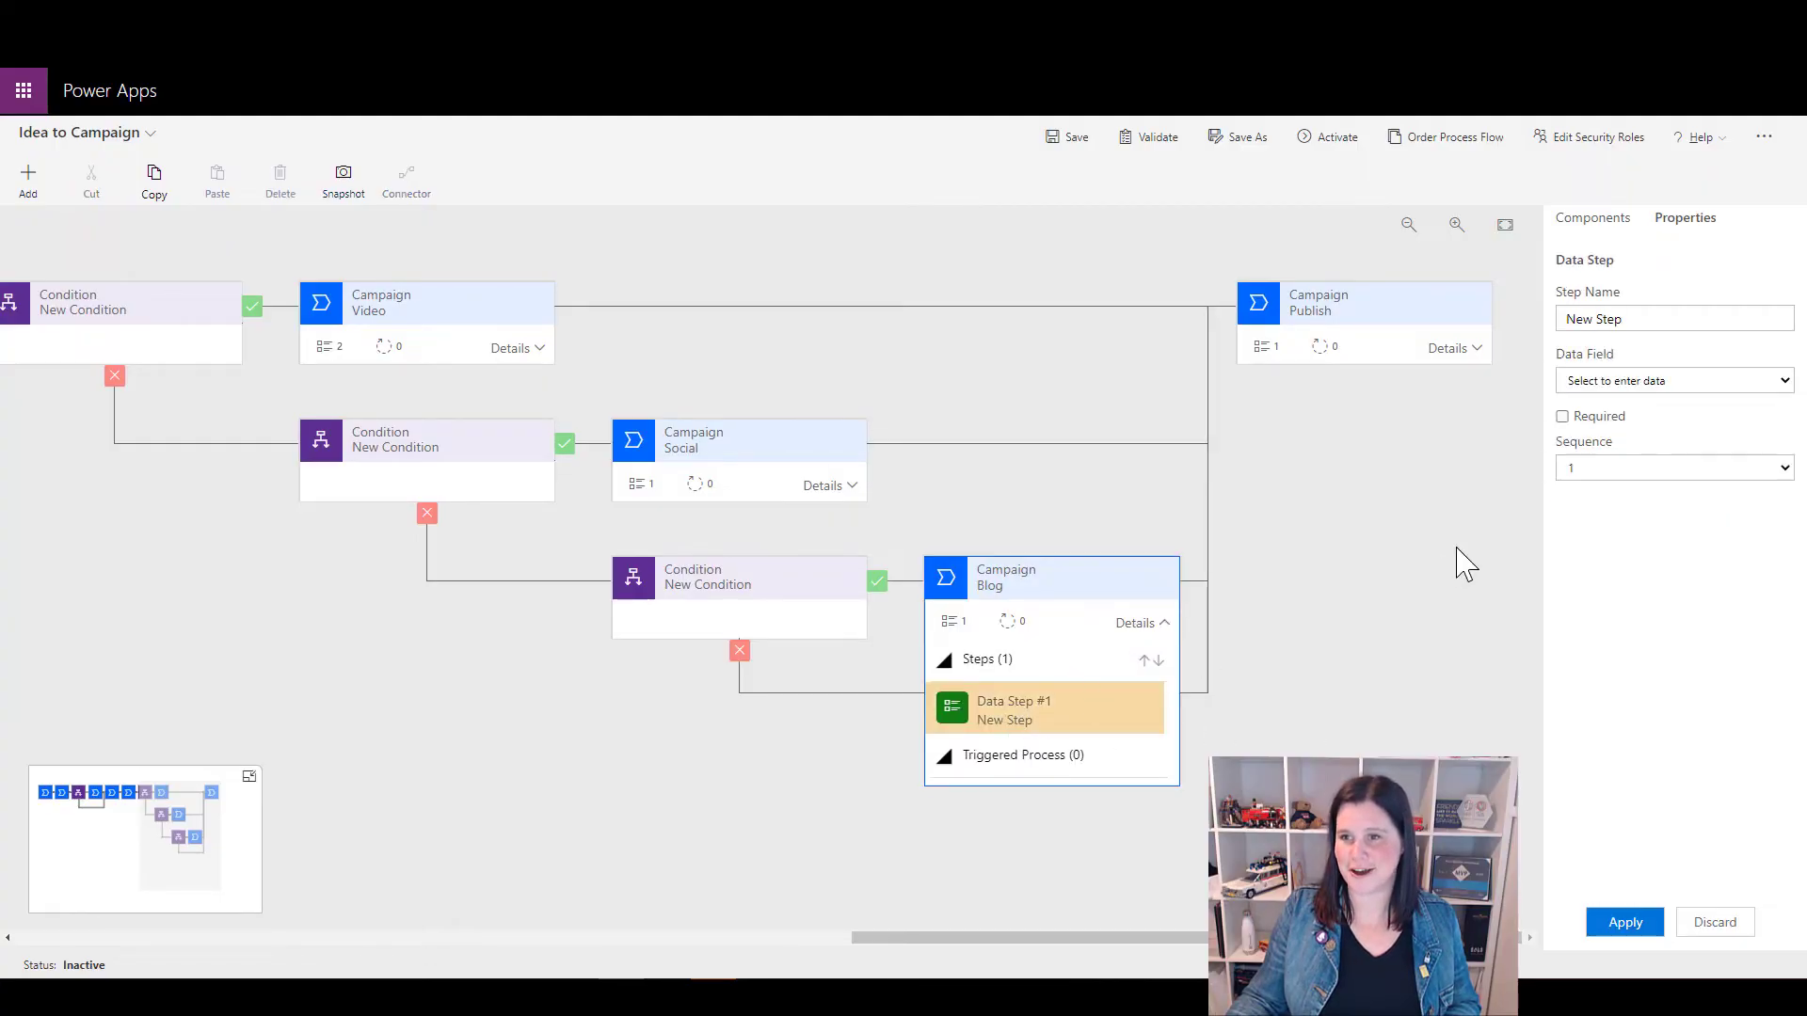
click(1613, 382)
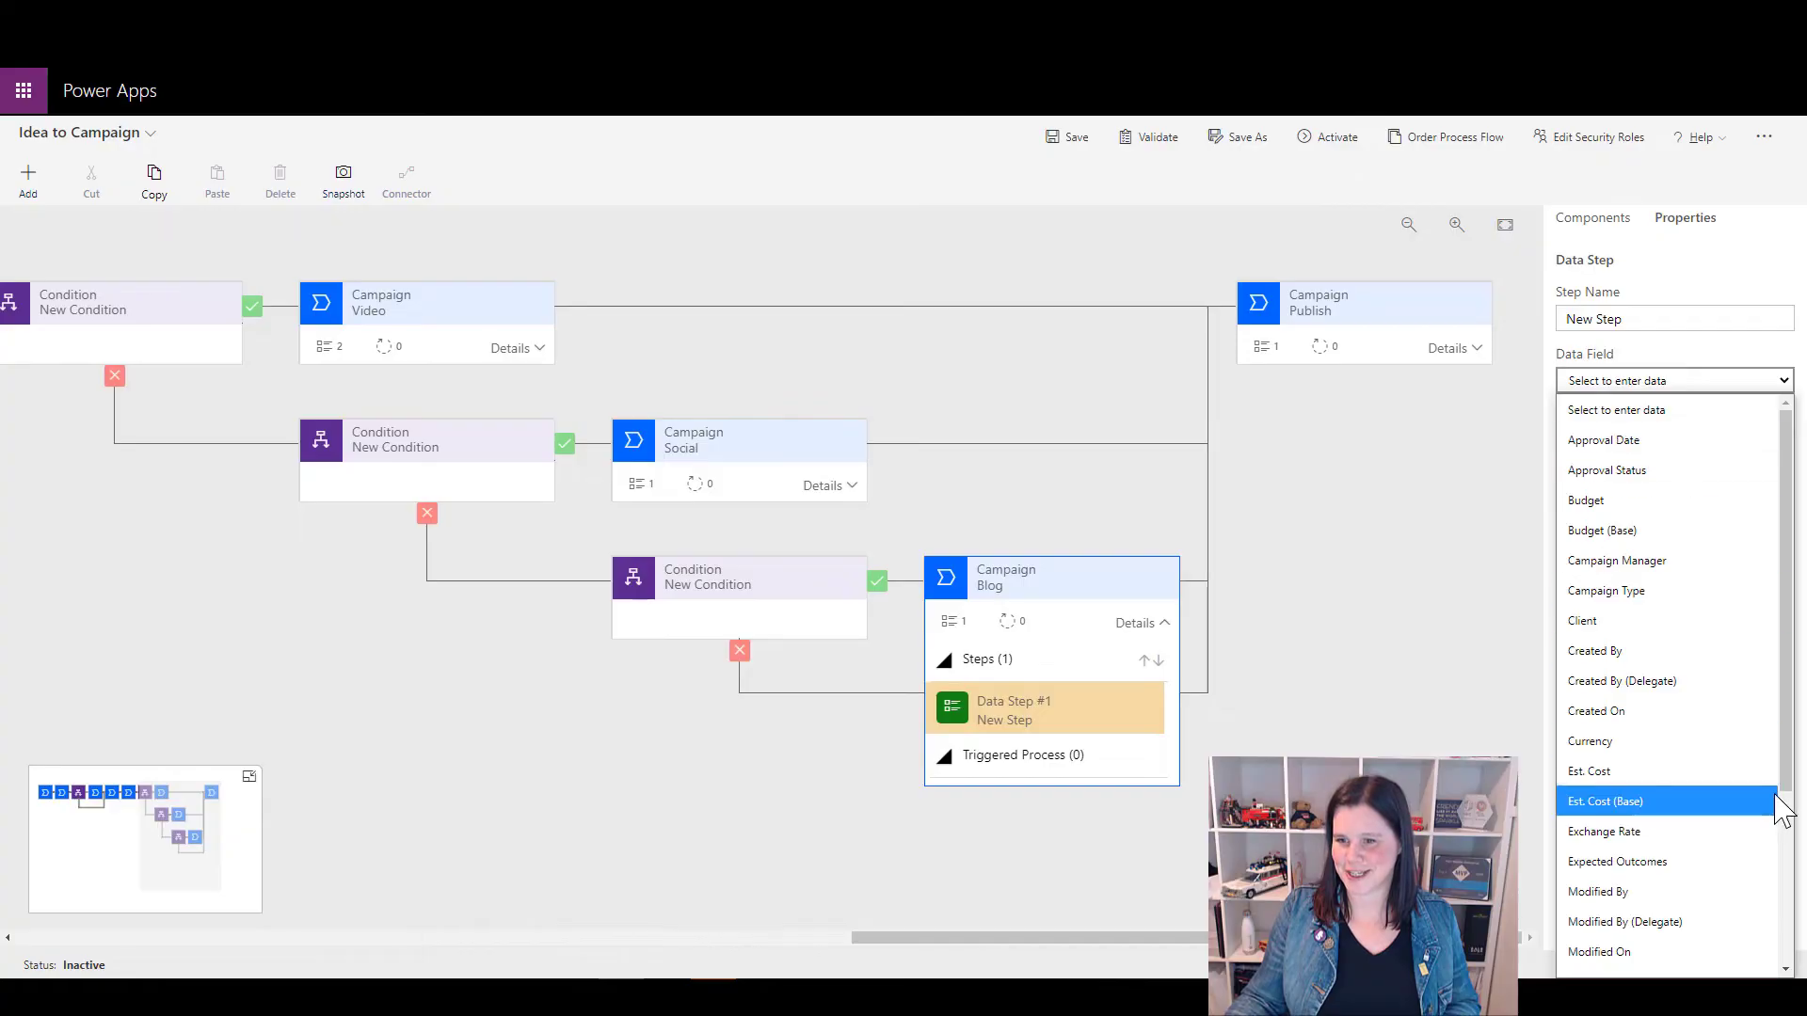
scroll(1774, 801, down, 3)
click(1609, 782)
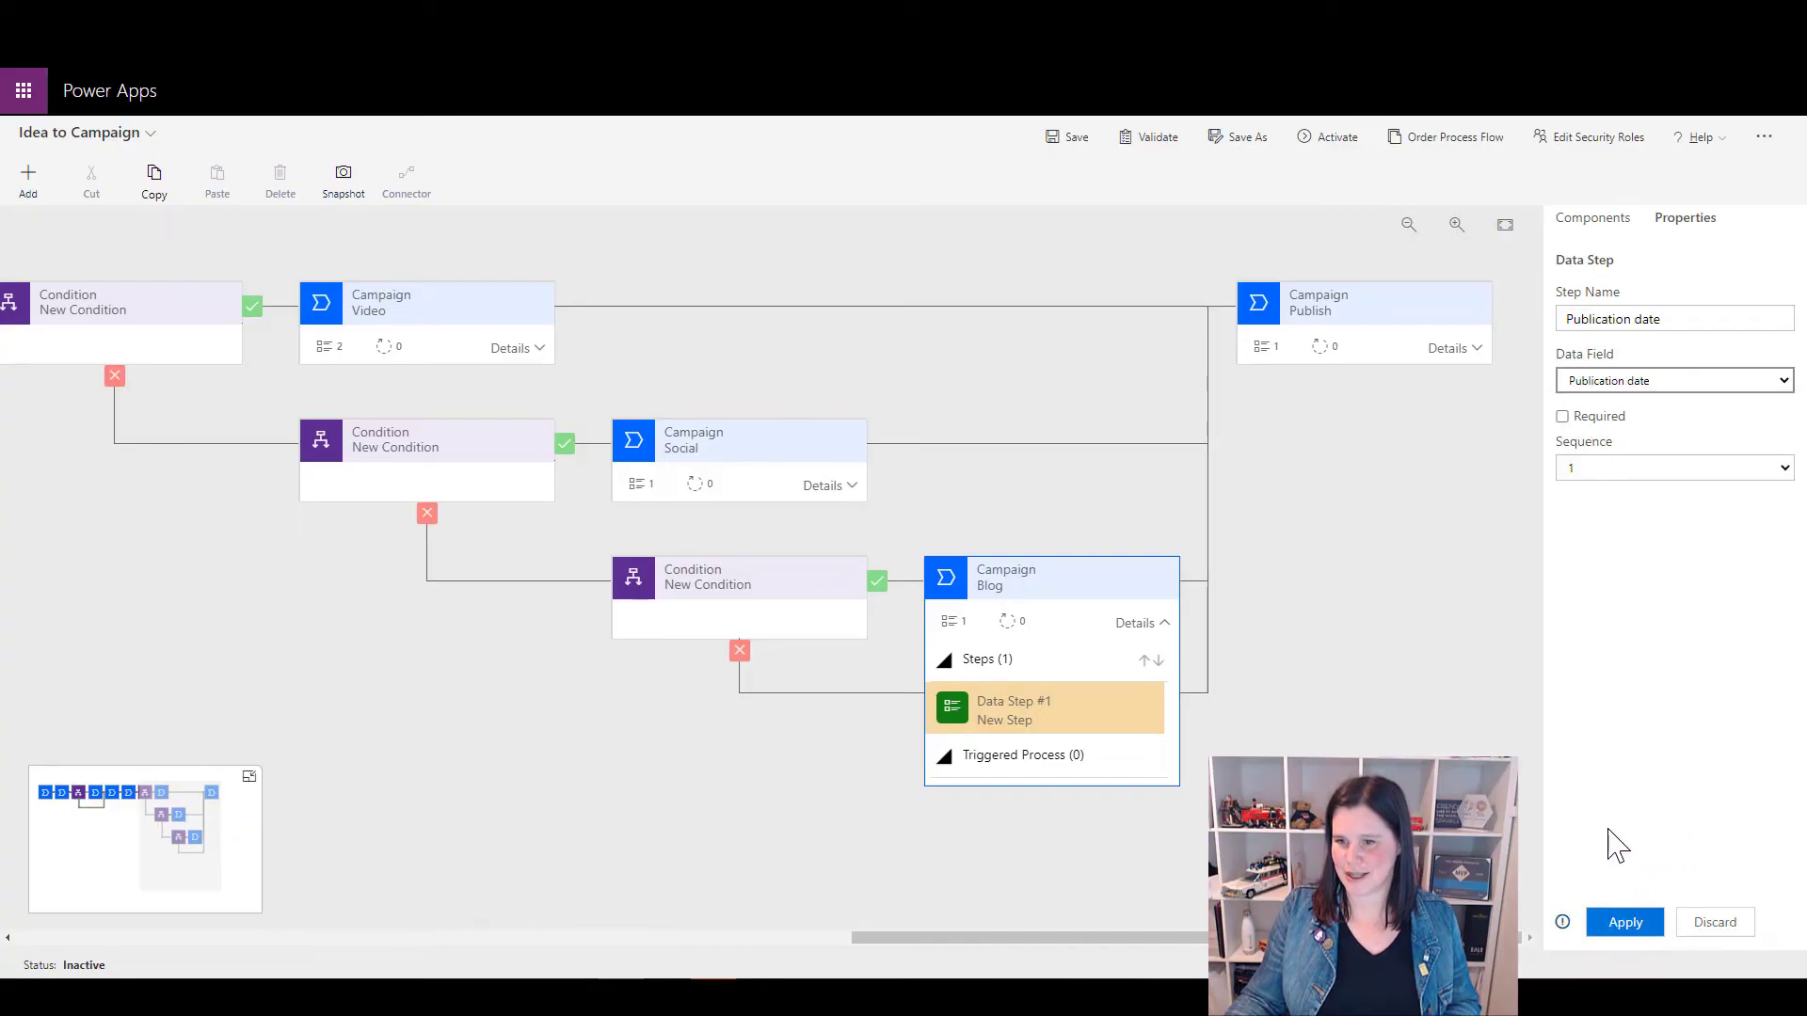
click(1623, 922)
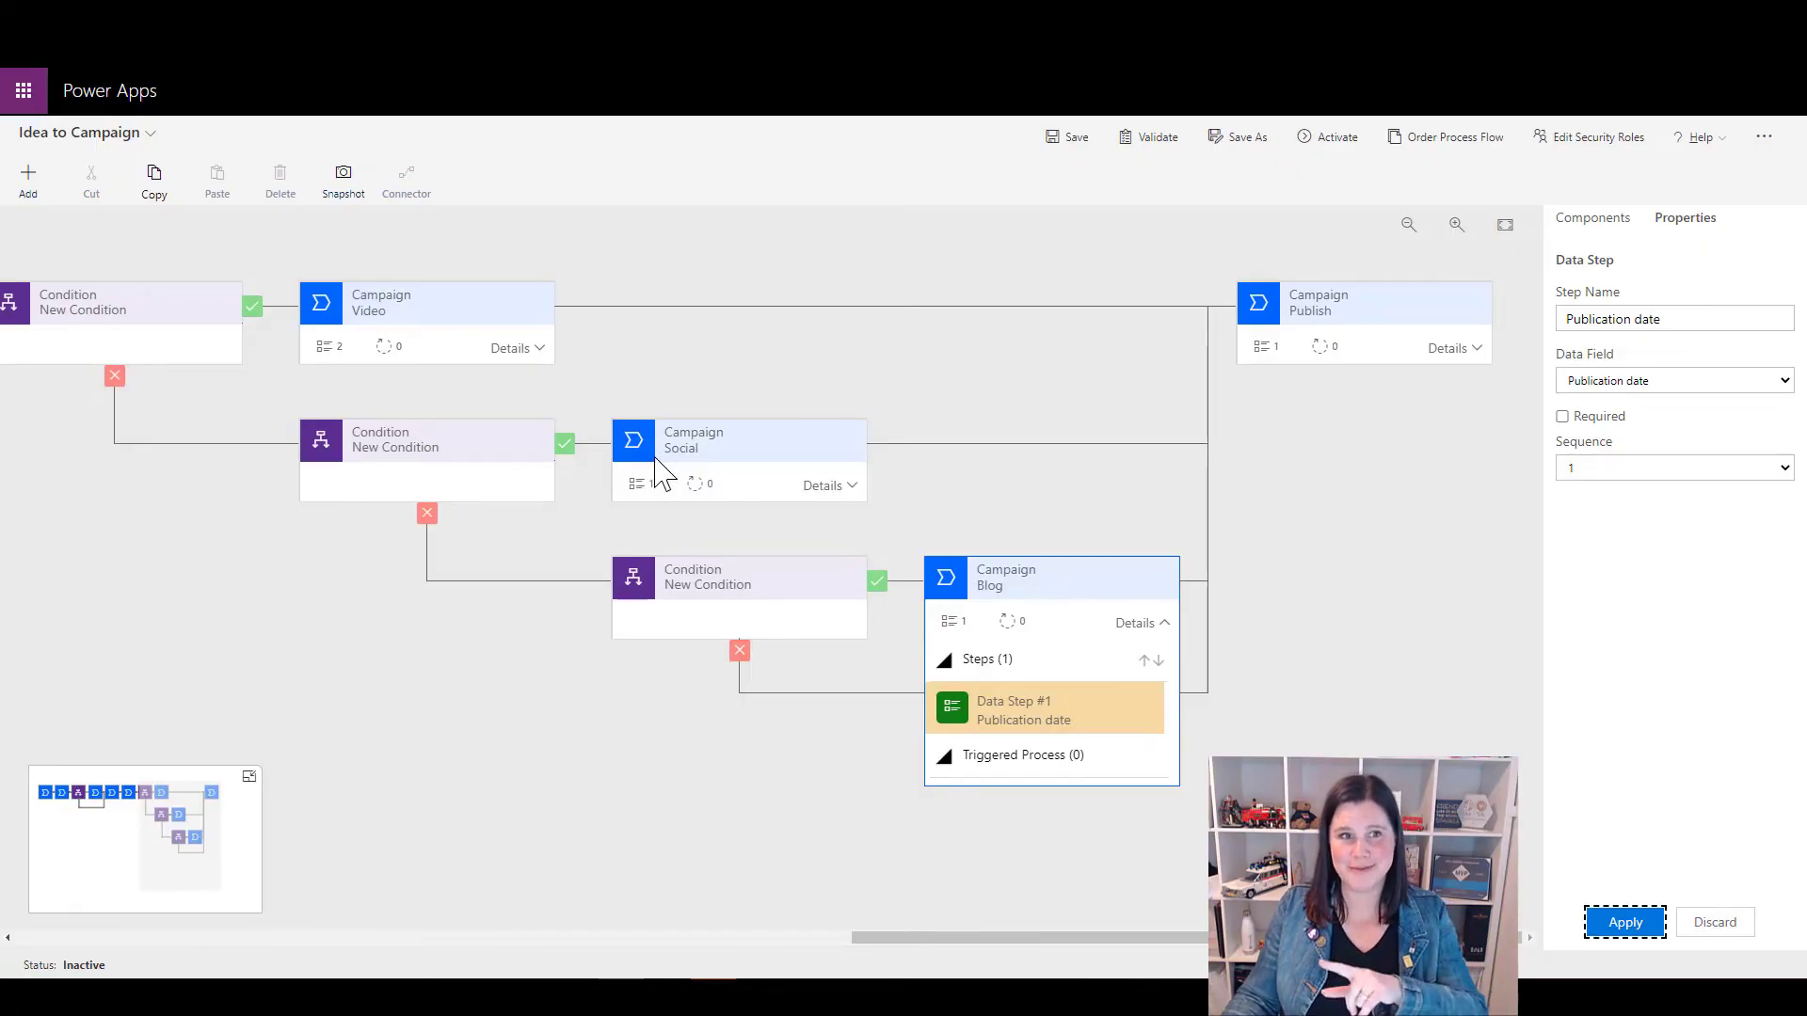
Rename the condition leading to the Video stage as Video? and apply it
click(101, 341)
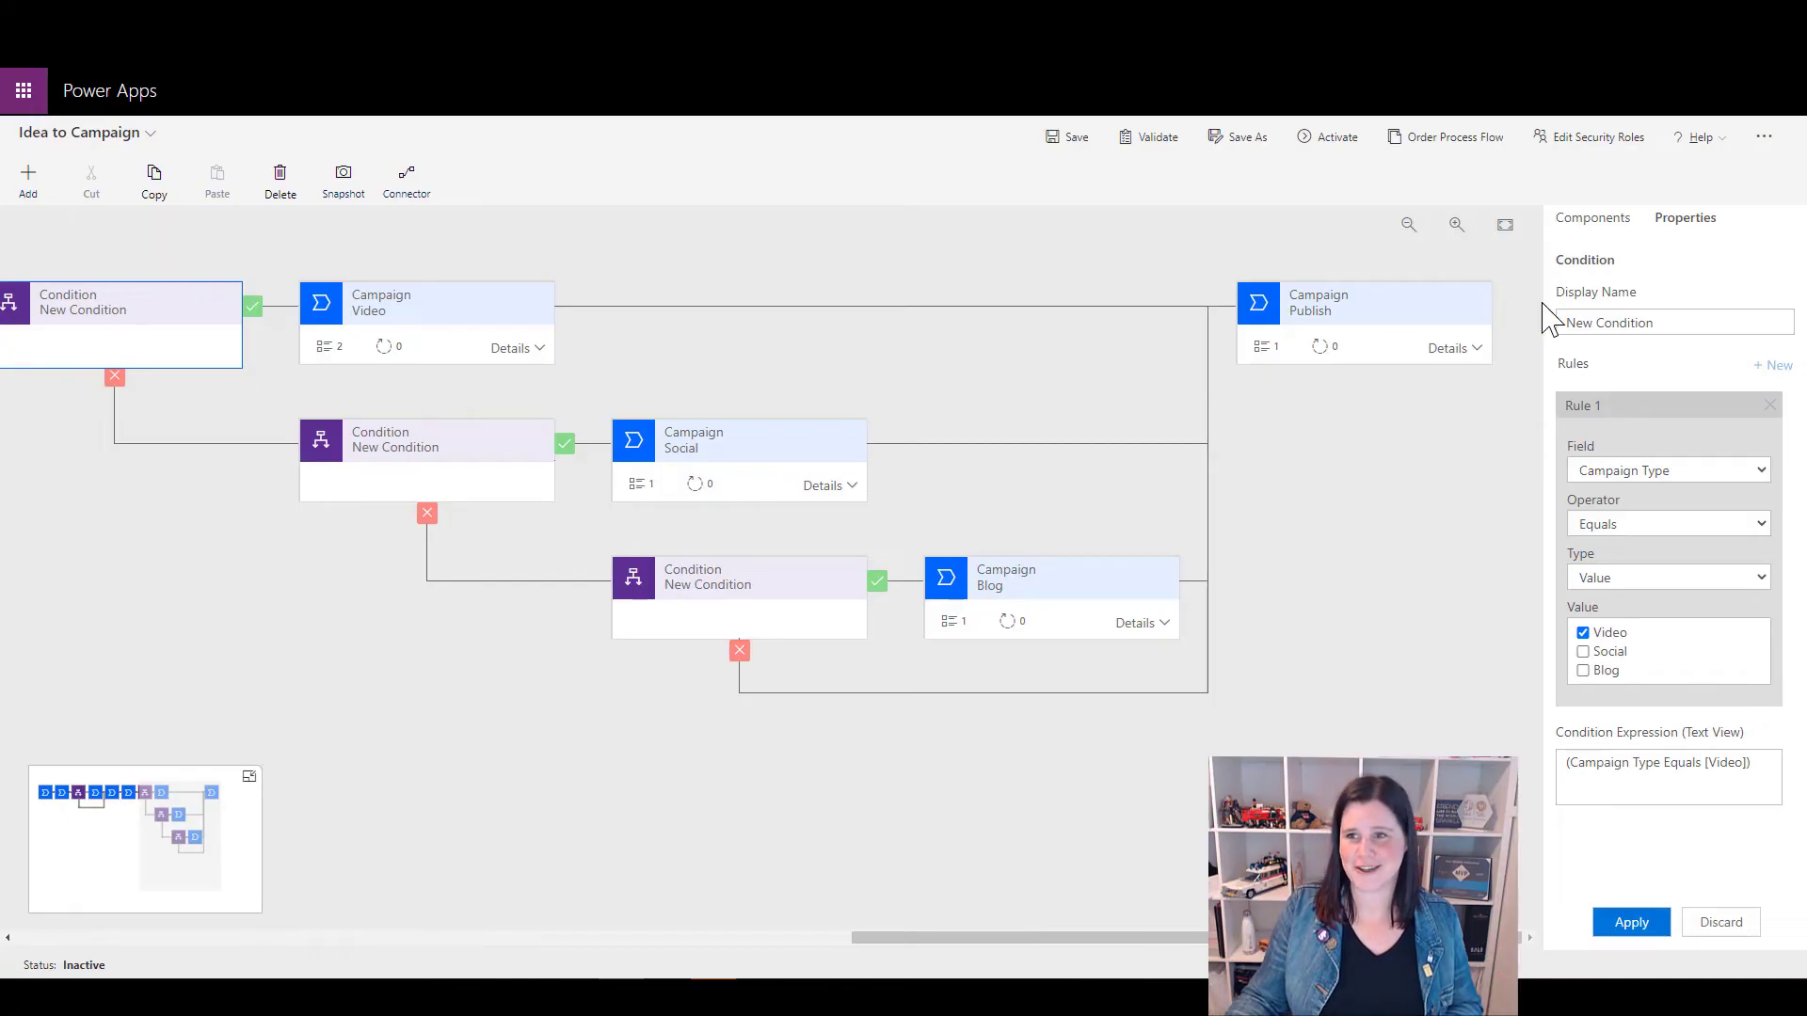
triple_click(1714, 325)
text(V)
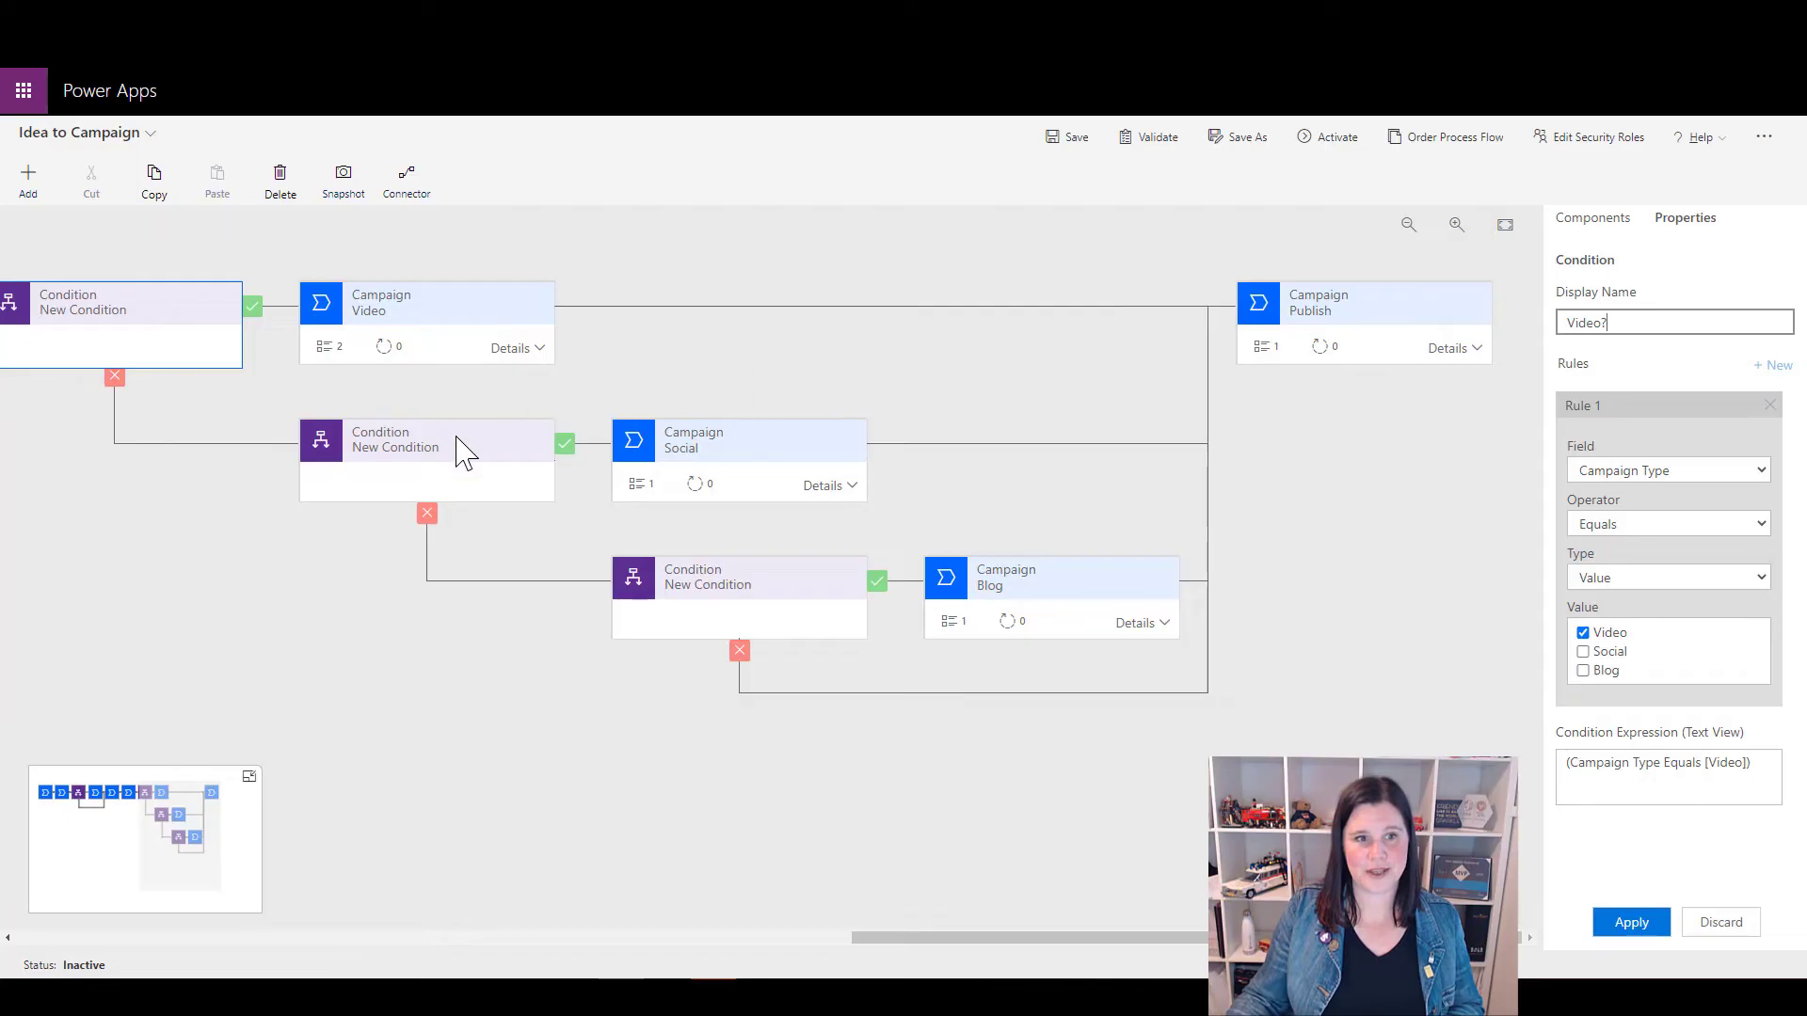
click(1631, 922)
Rename the condition leading to the Social stage as Social? and apply it
click(474, 458)
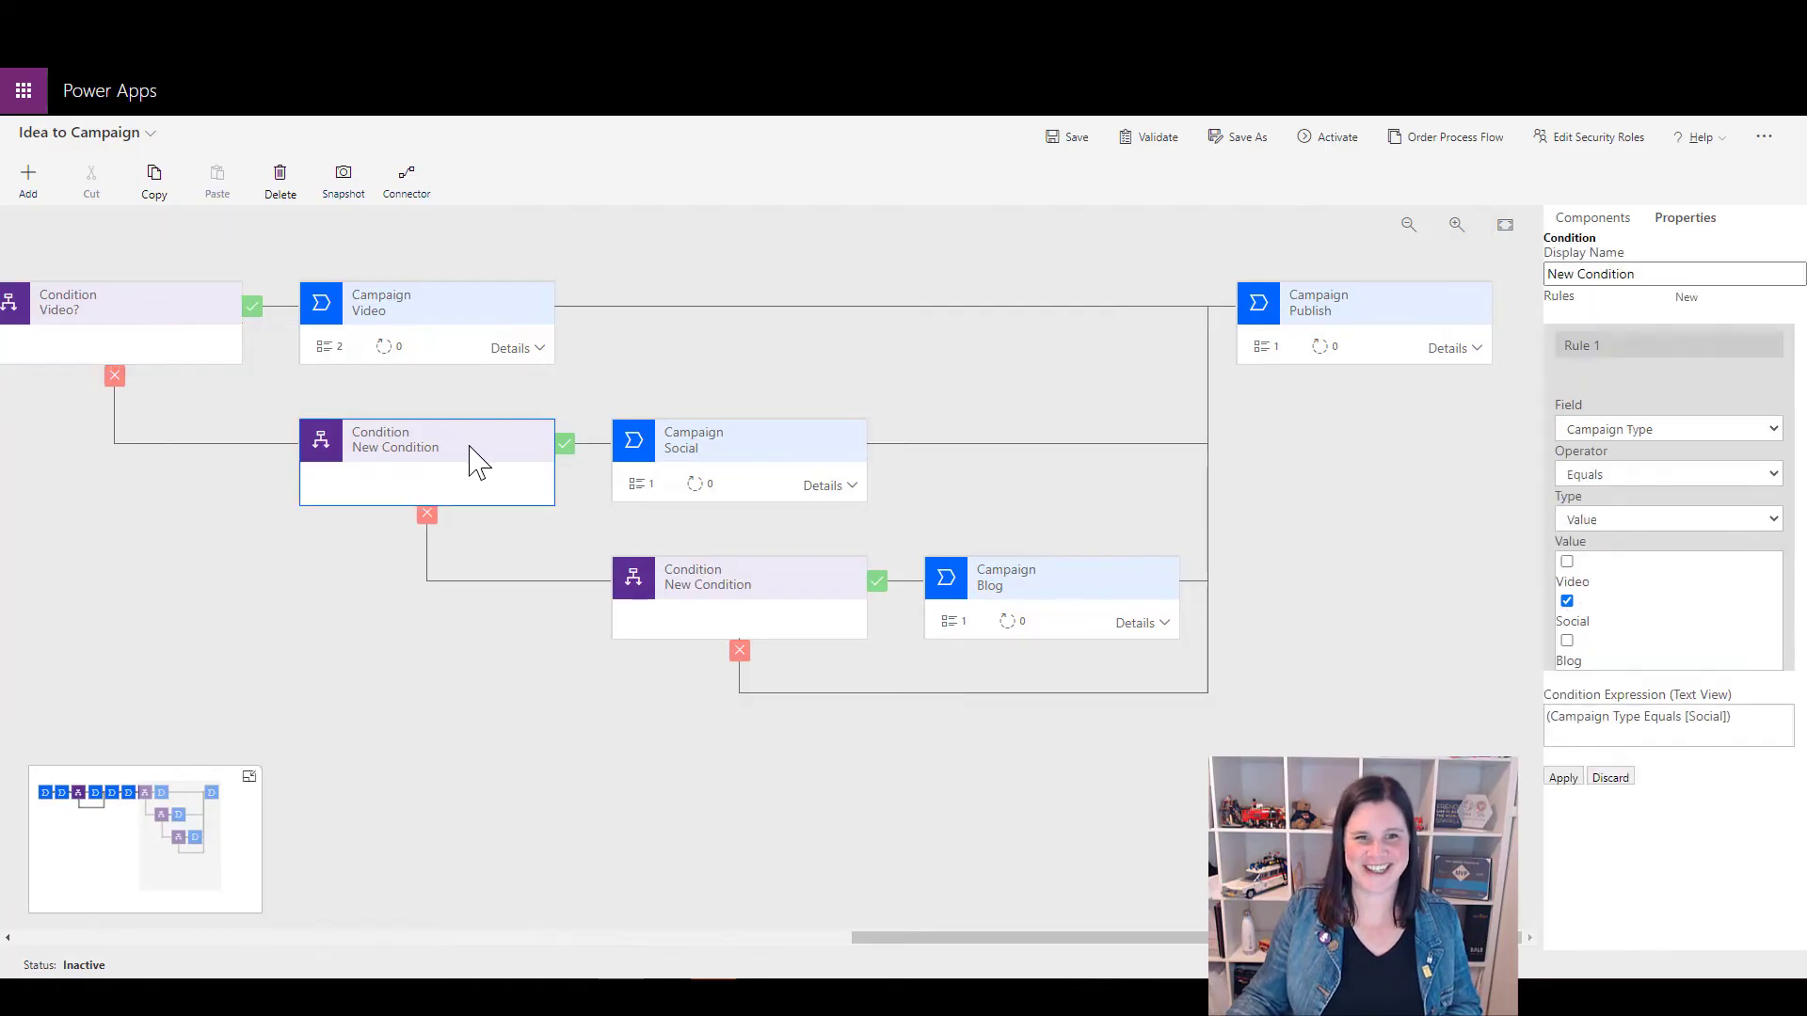
drag(1699, 318, 1399, 329)
text(Social)
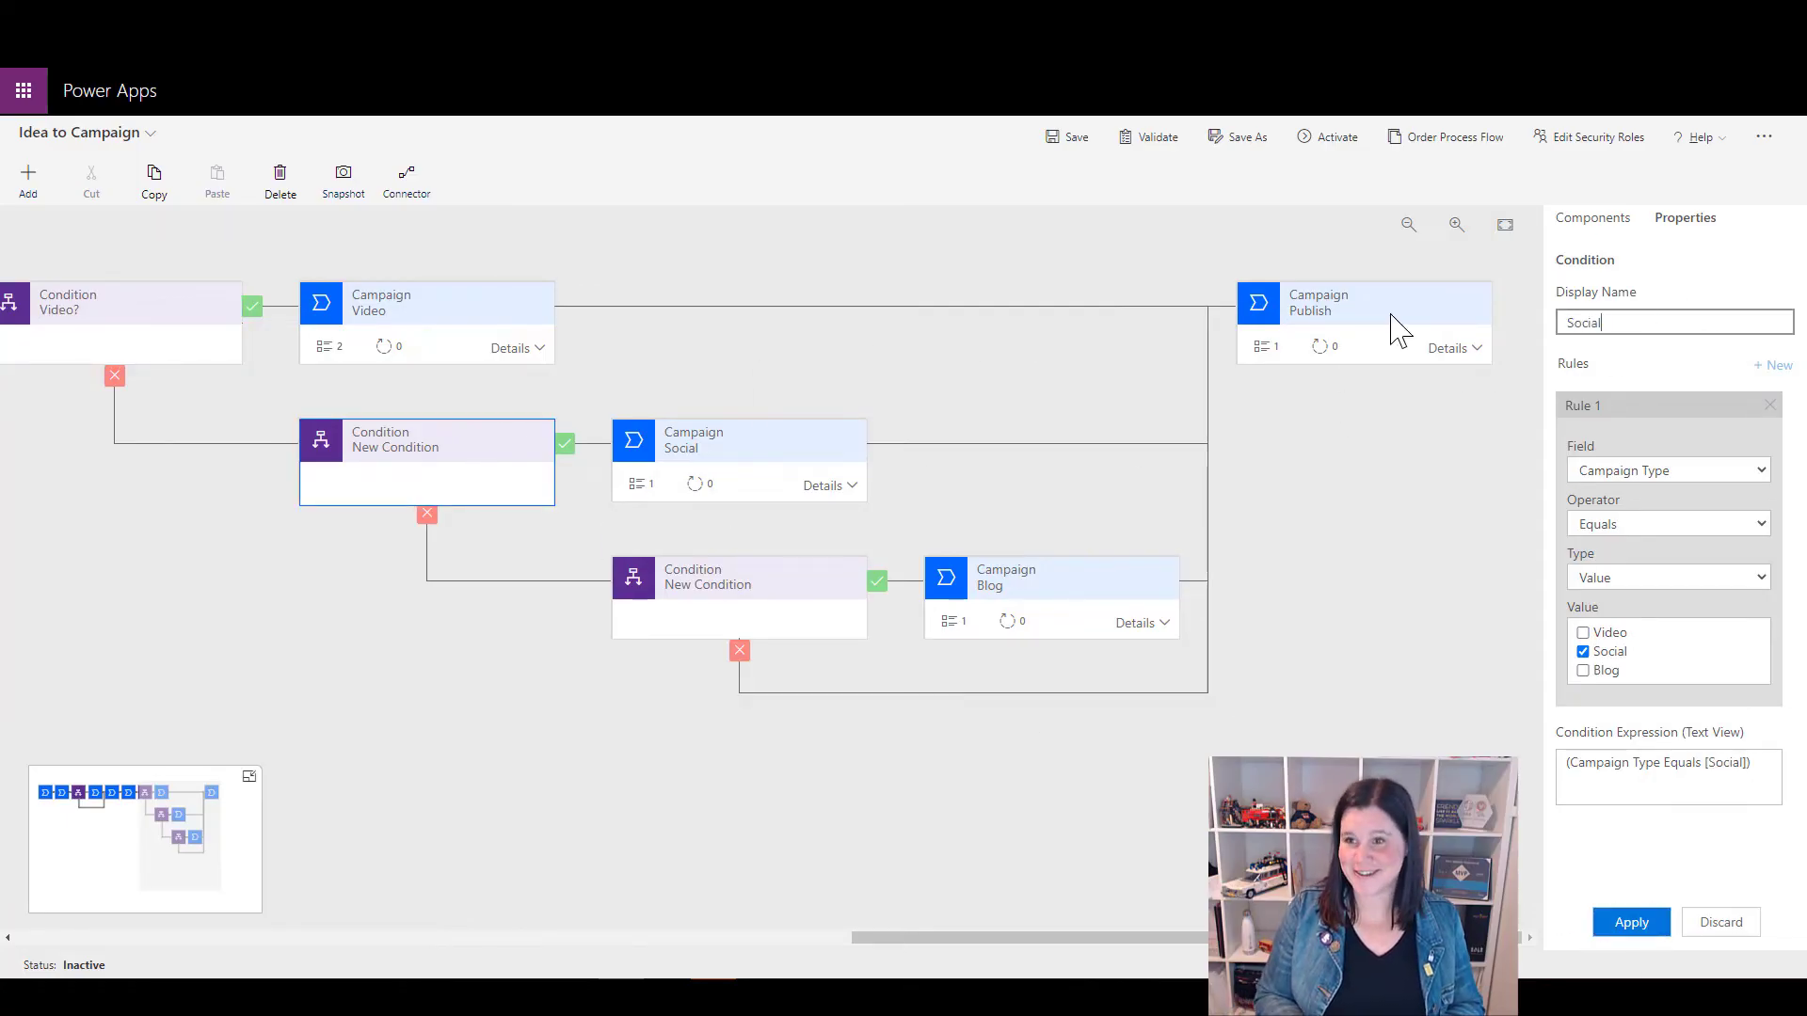
click(1631, 922)
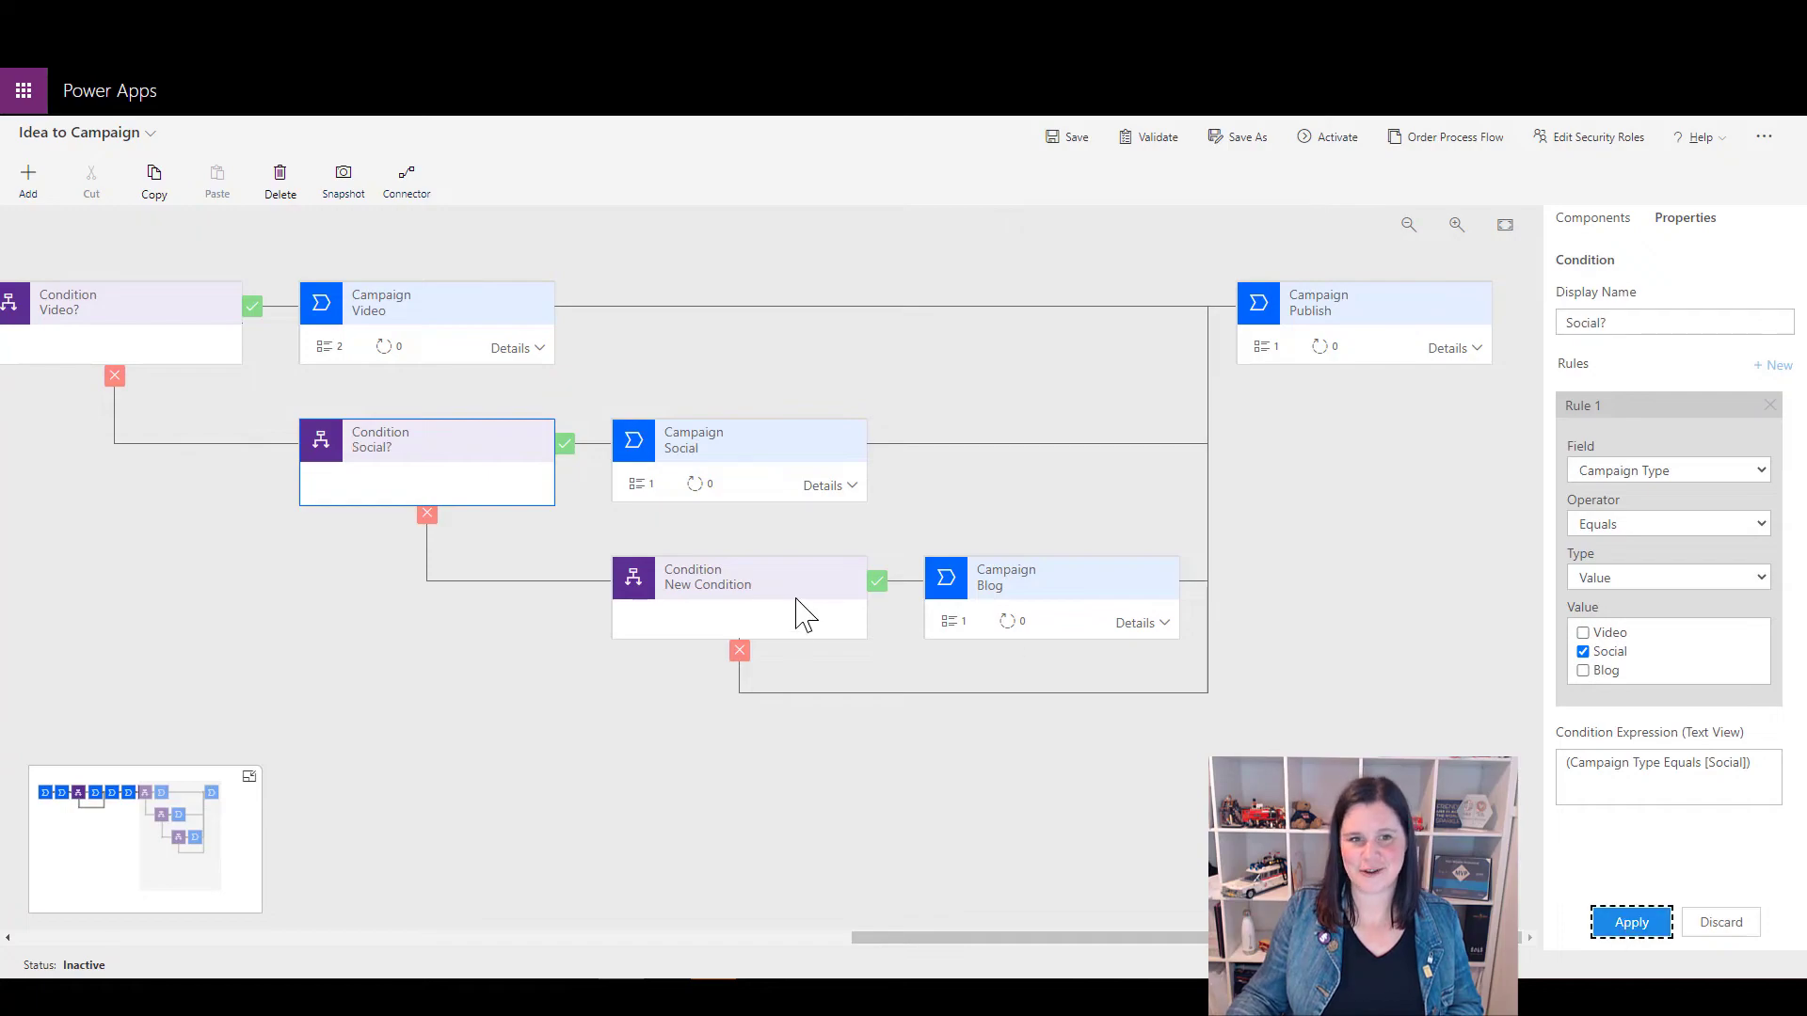
Rename the condition leading to the Blog stage as Blog? and apply it
click(797, 601)
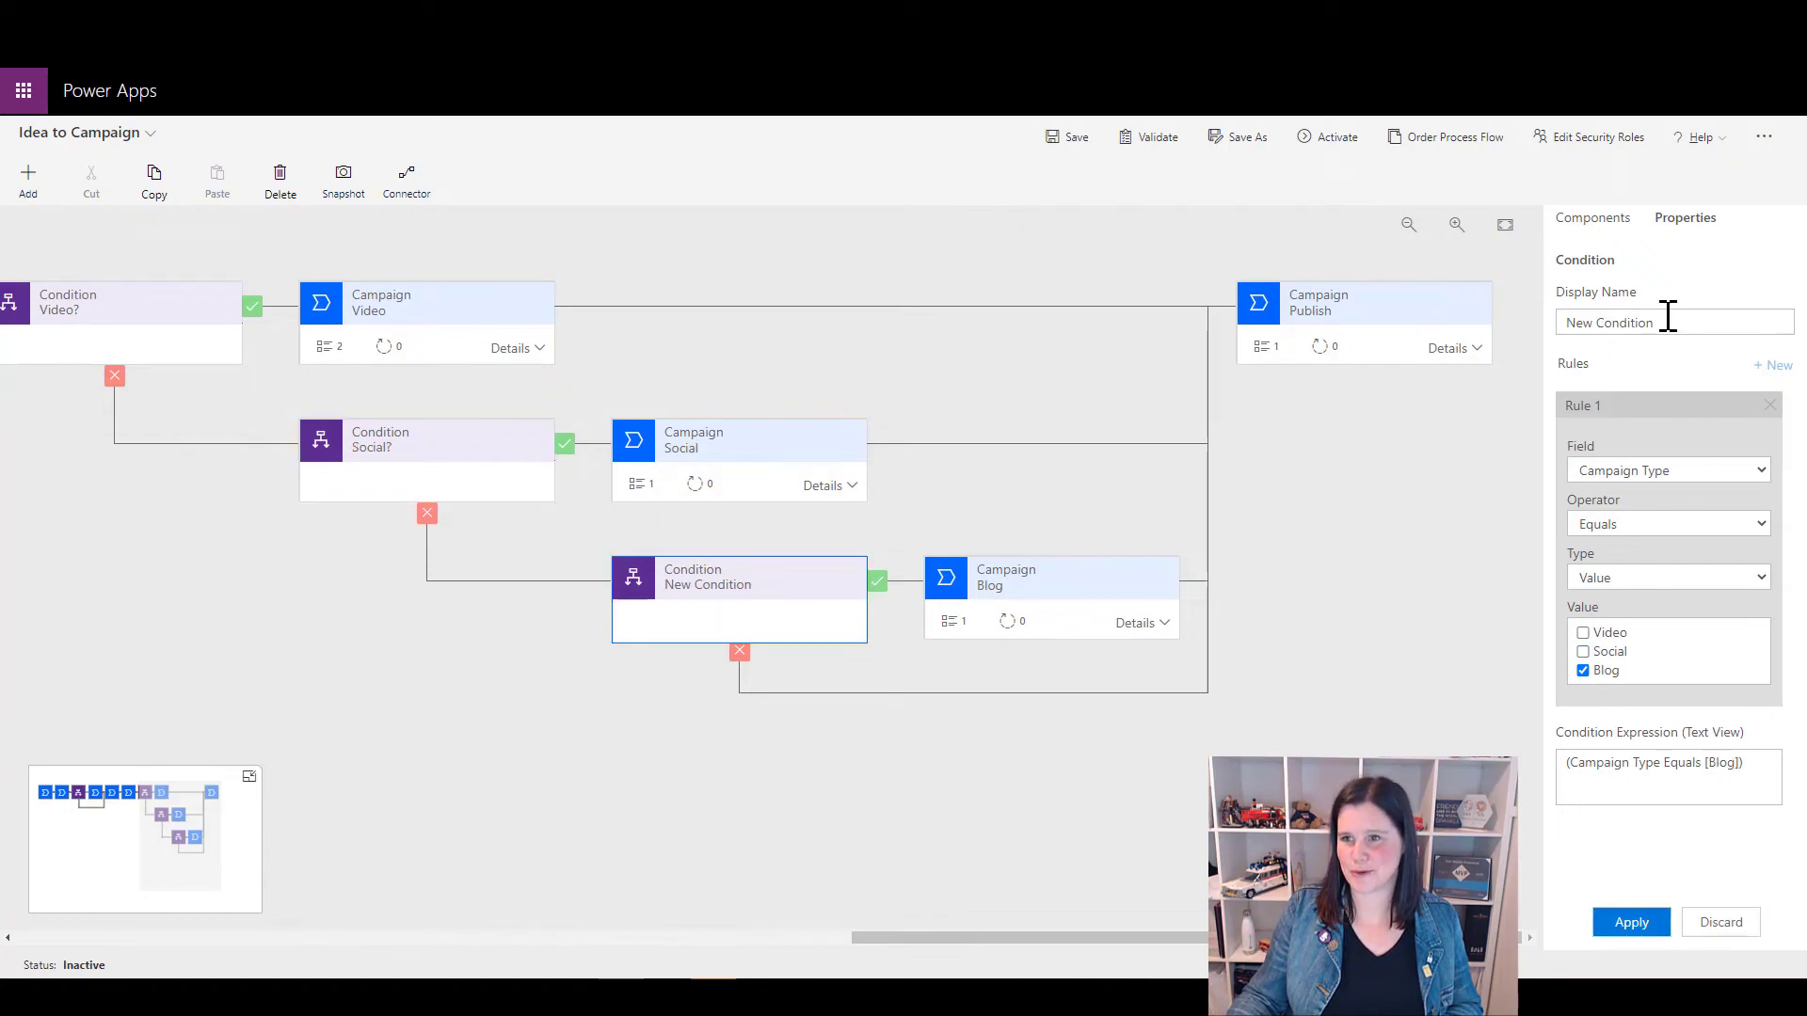
click(1667, 316)
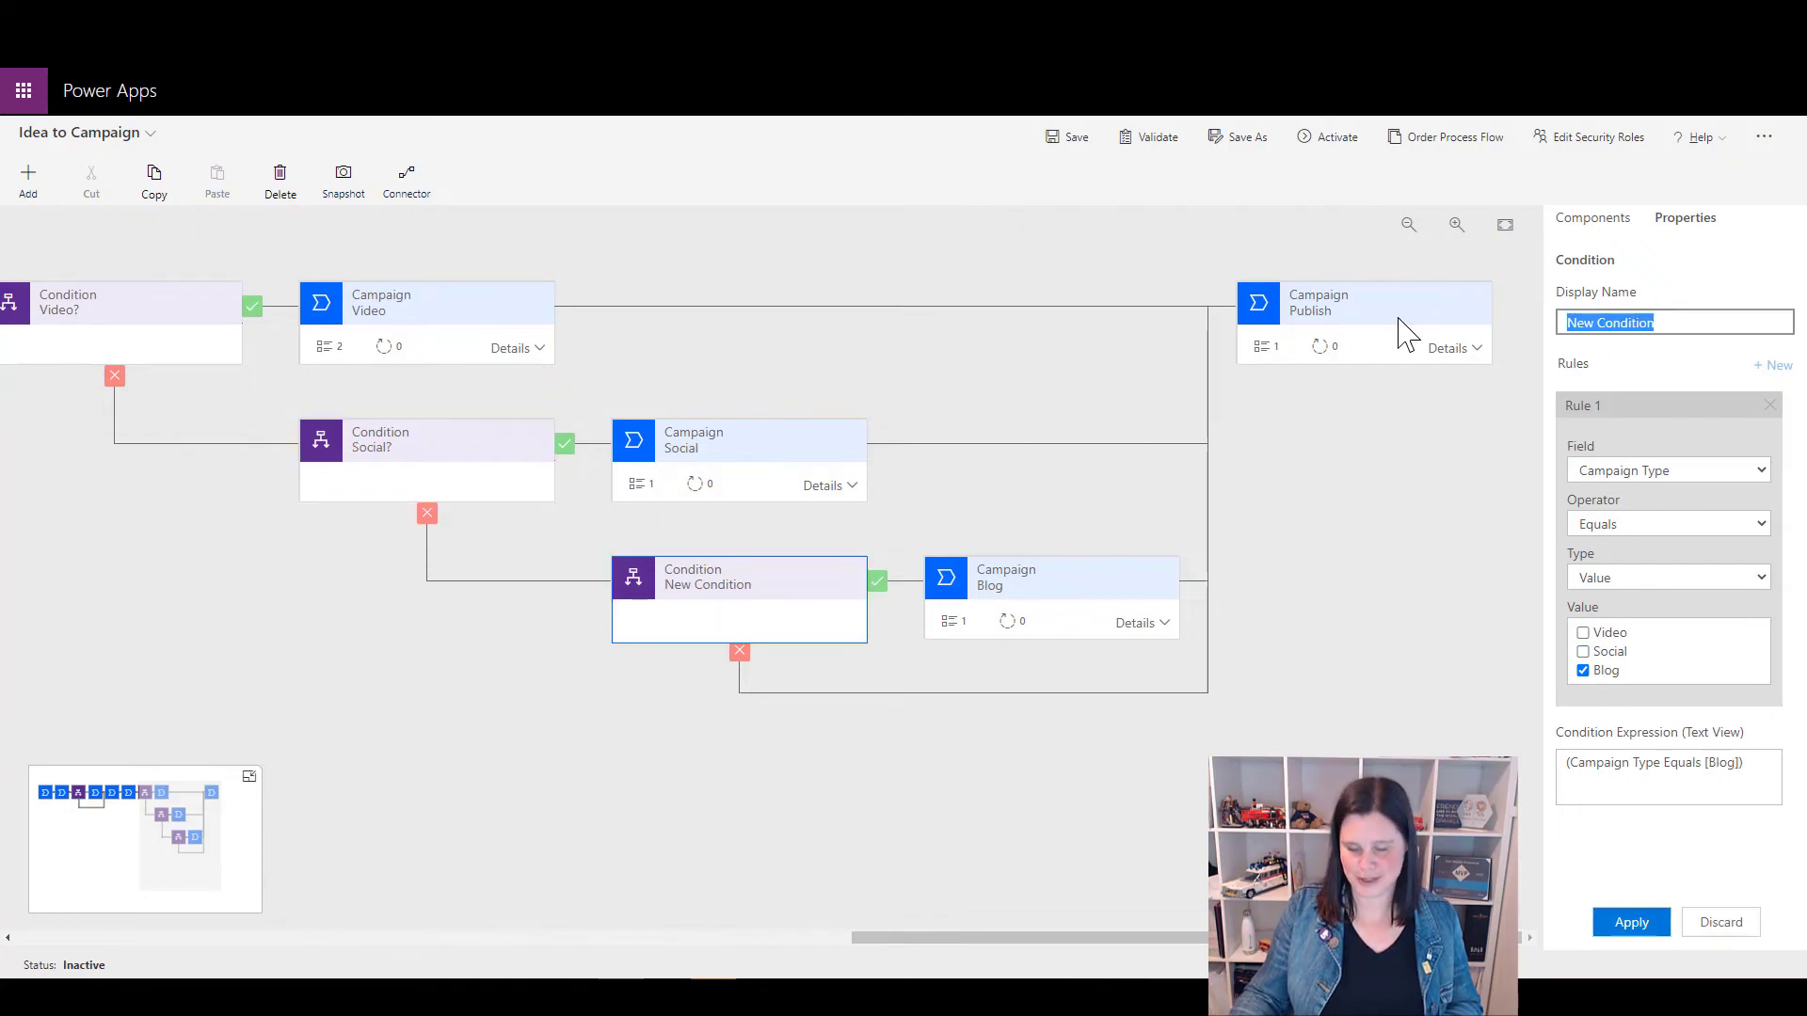
text(Blog)
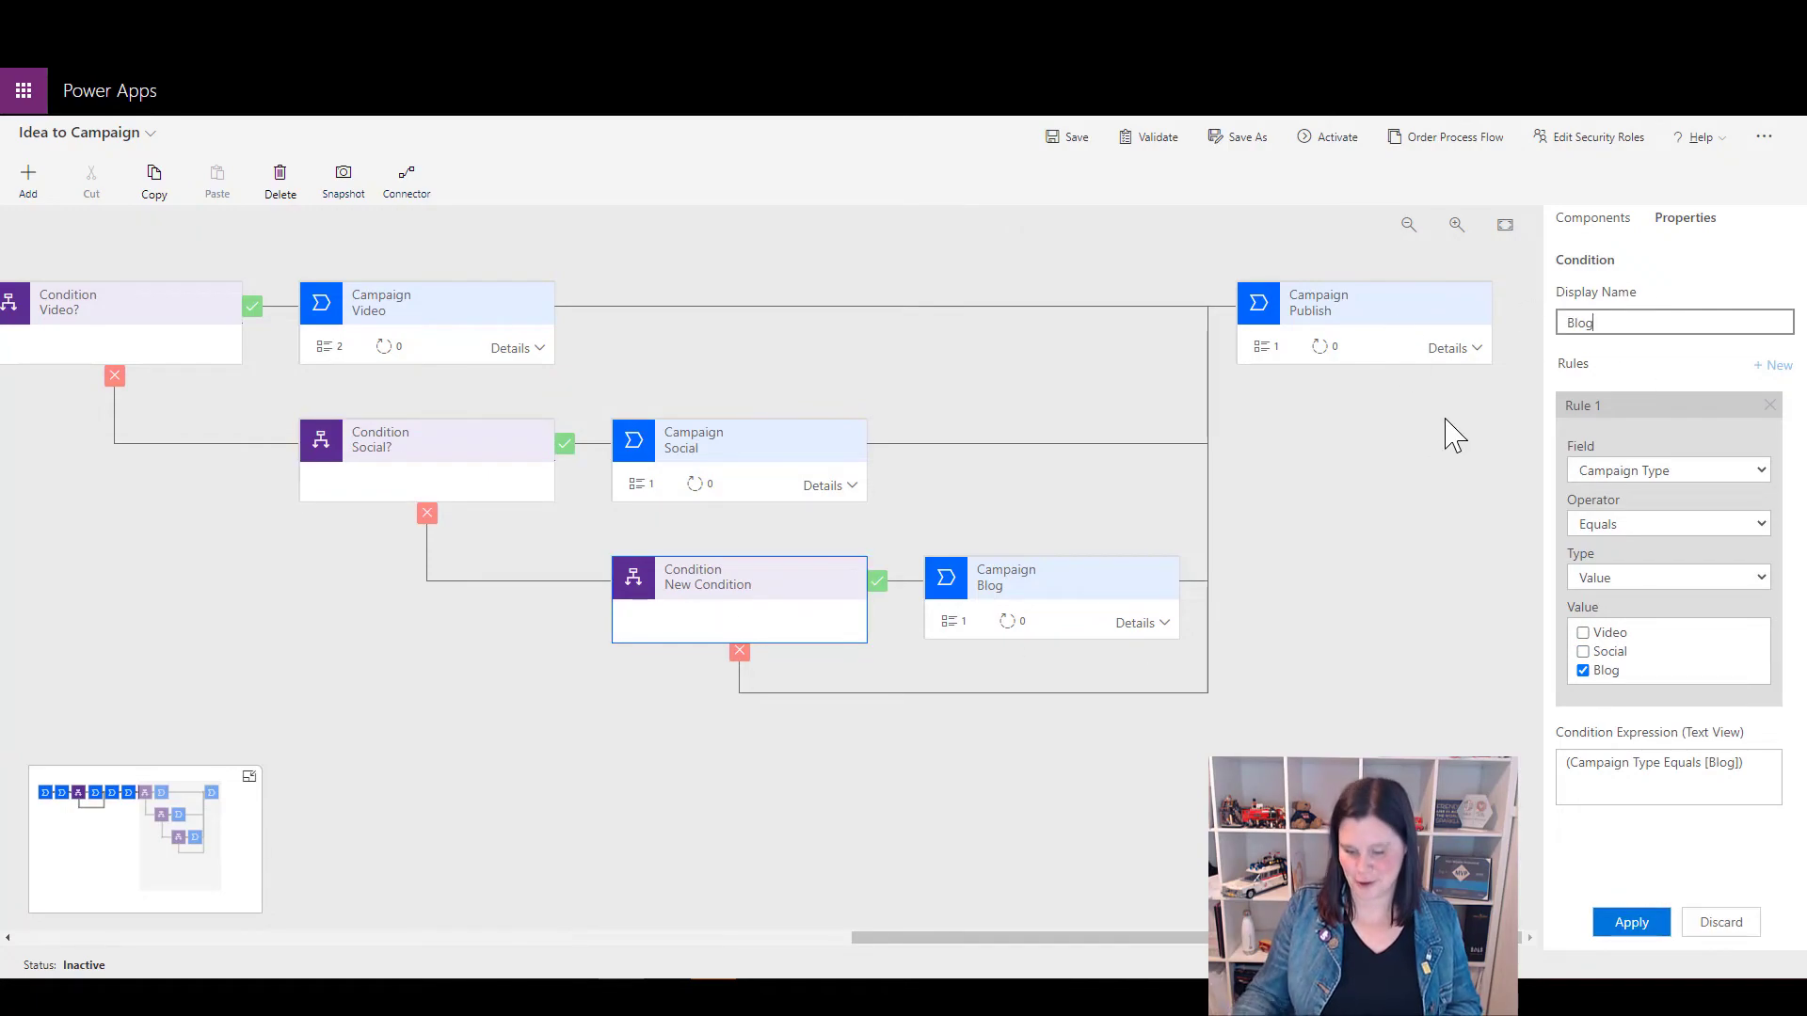
text(?)
click(1645, 926)
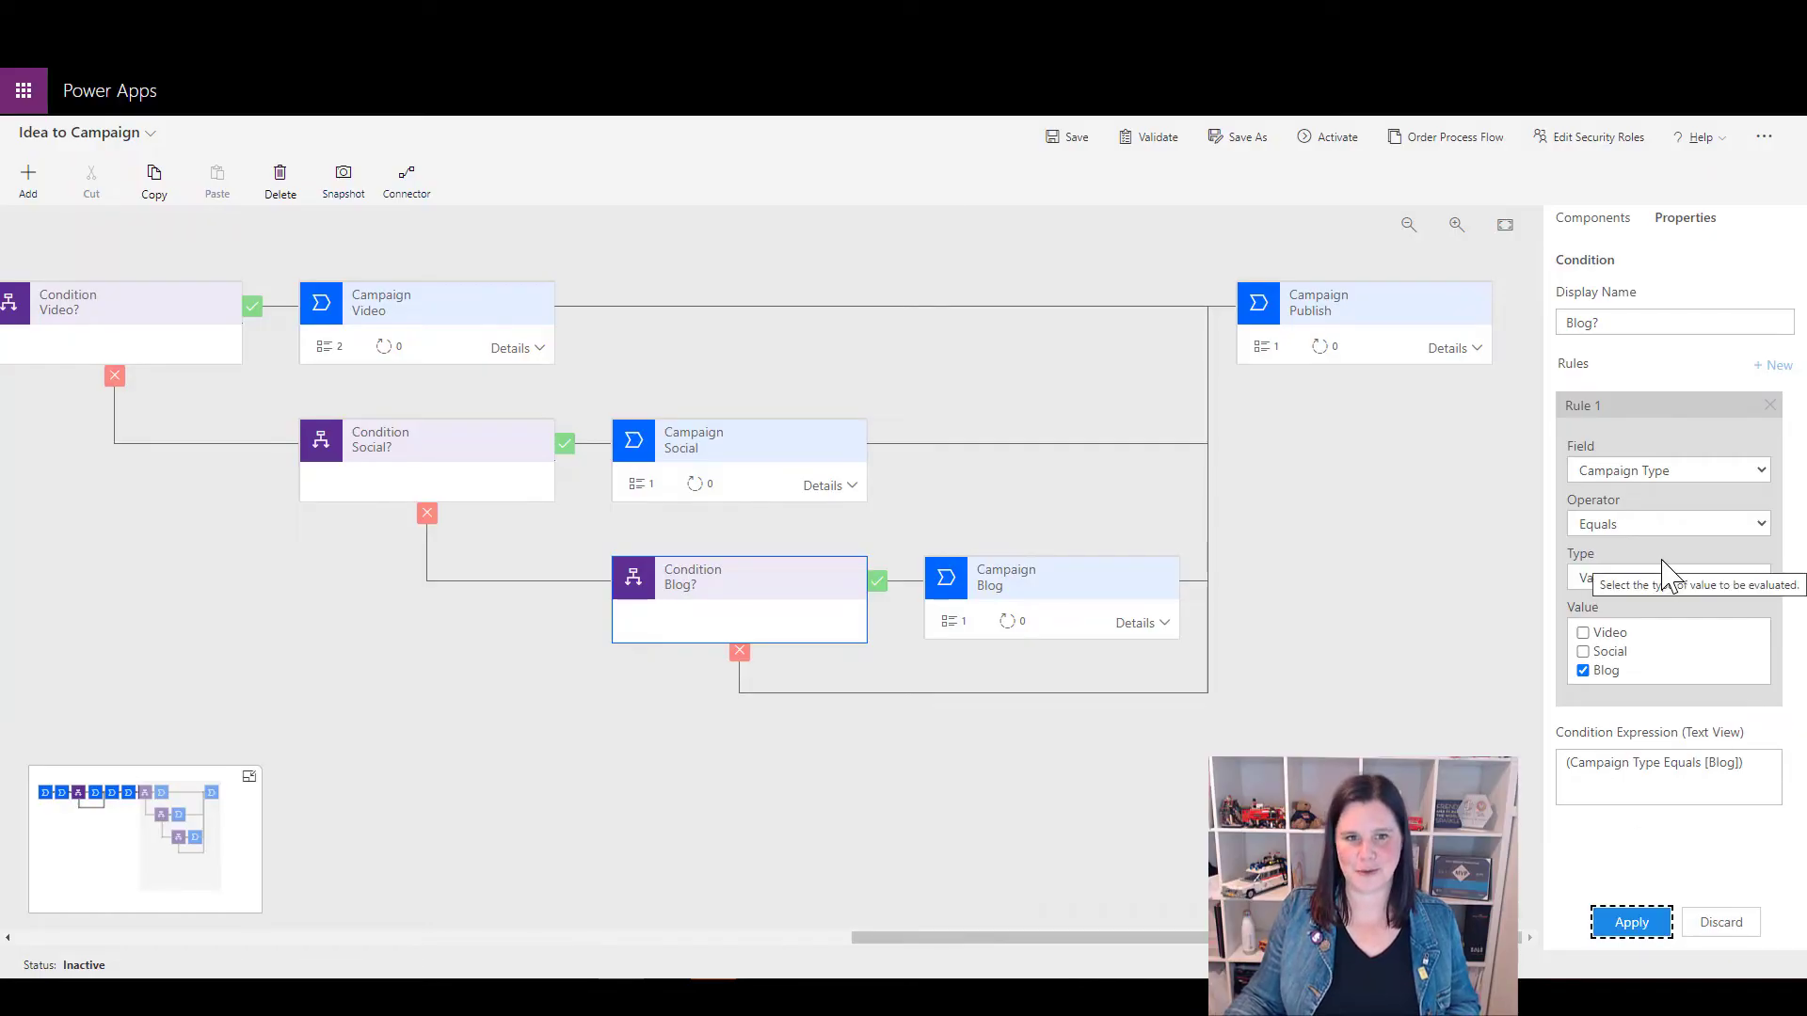
Save the Idea to Campaign process flow and validate it
click(1073, 140)
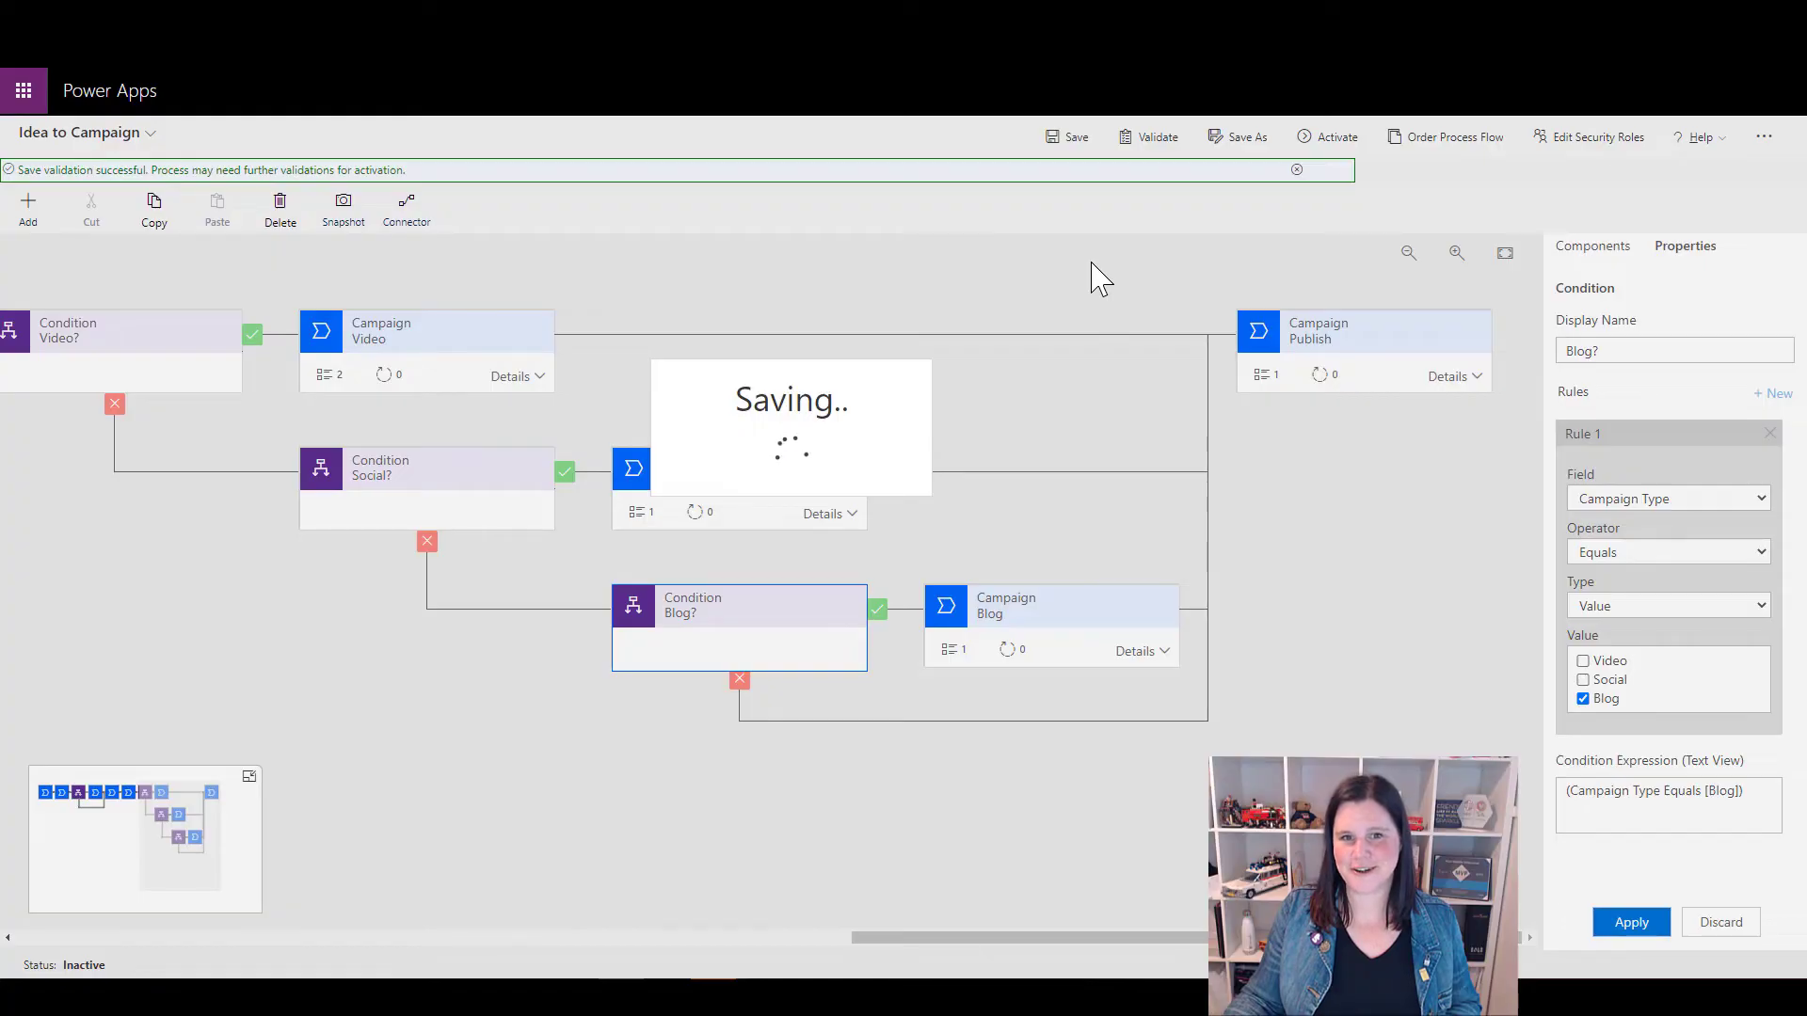
click(1157, 139)
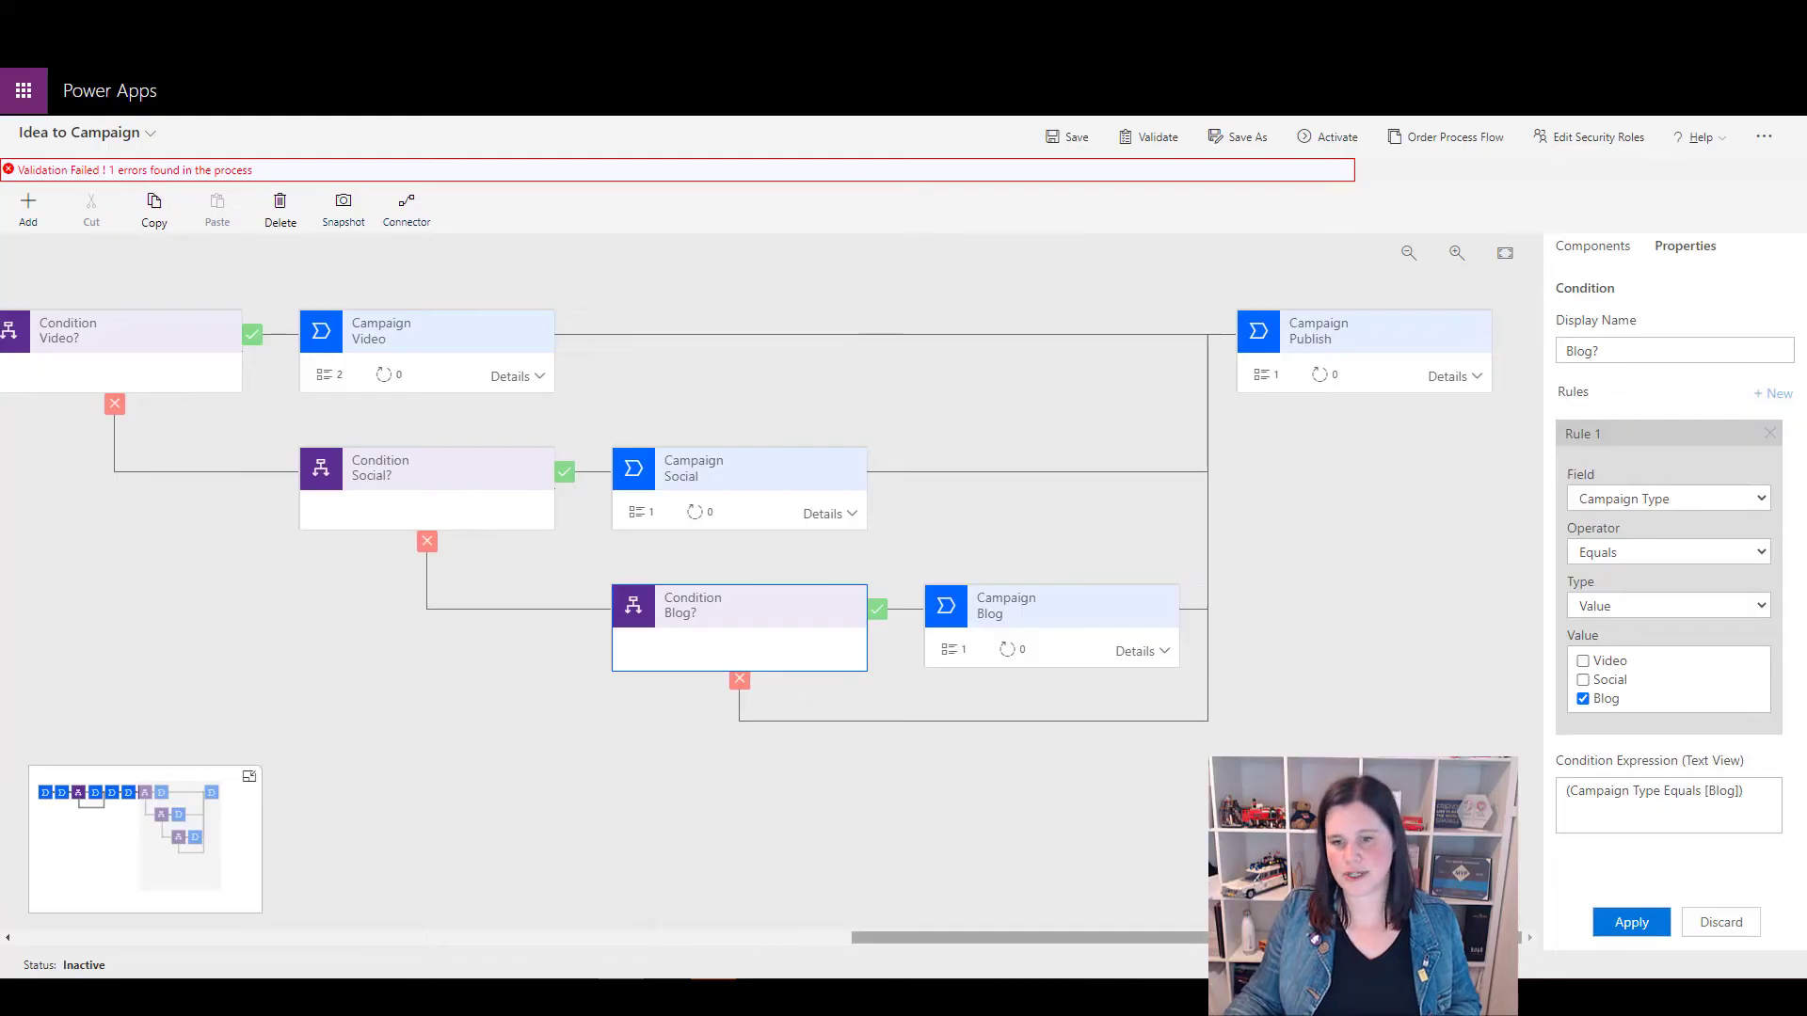
Set the Approval stage's empty data step to the Approval Status field and apply it
drag(1204, 939, 440, 938)
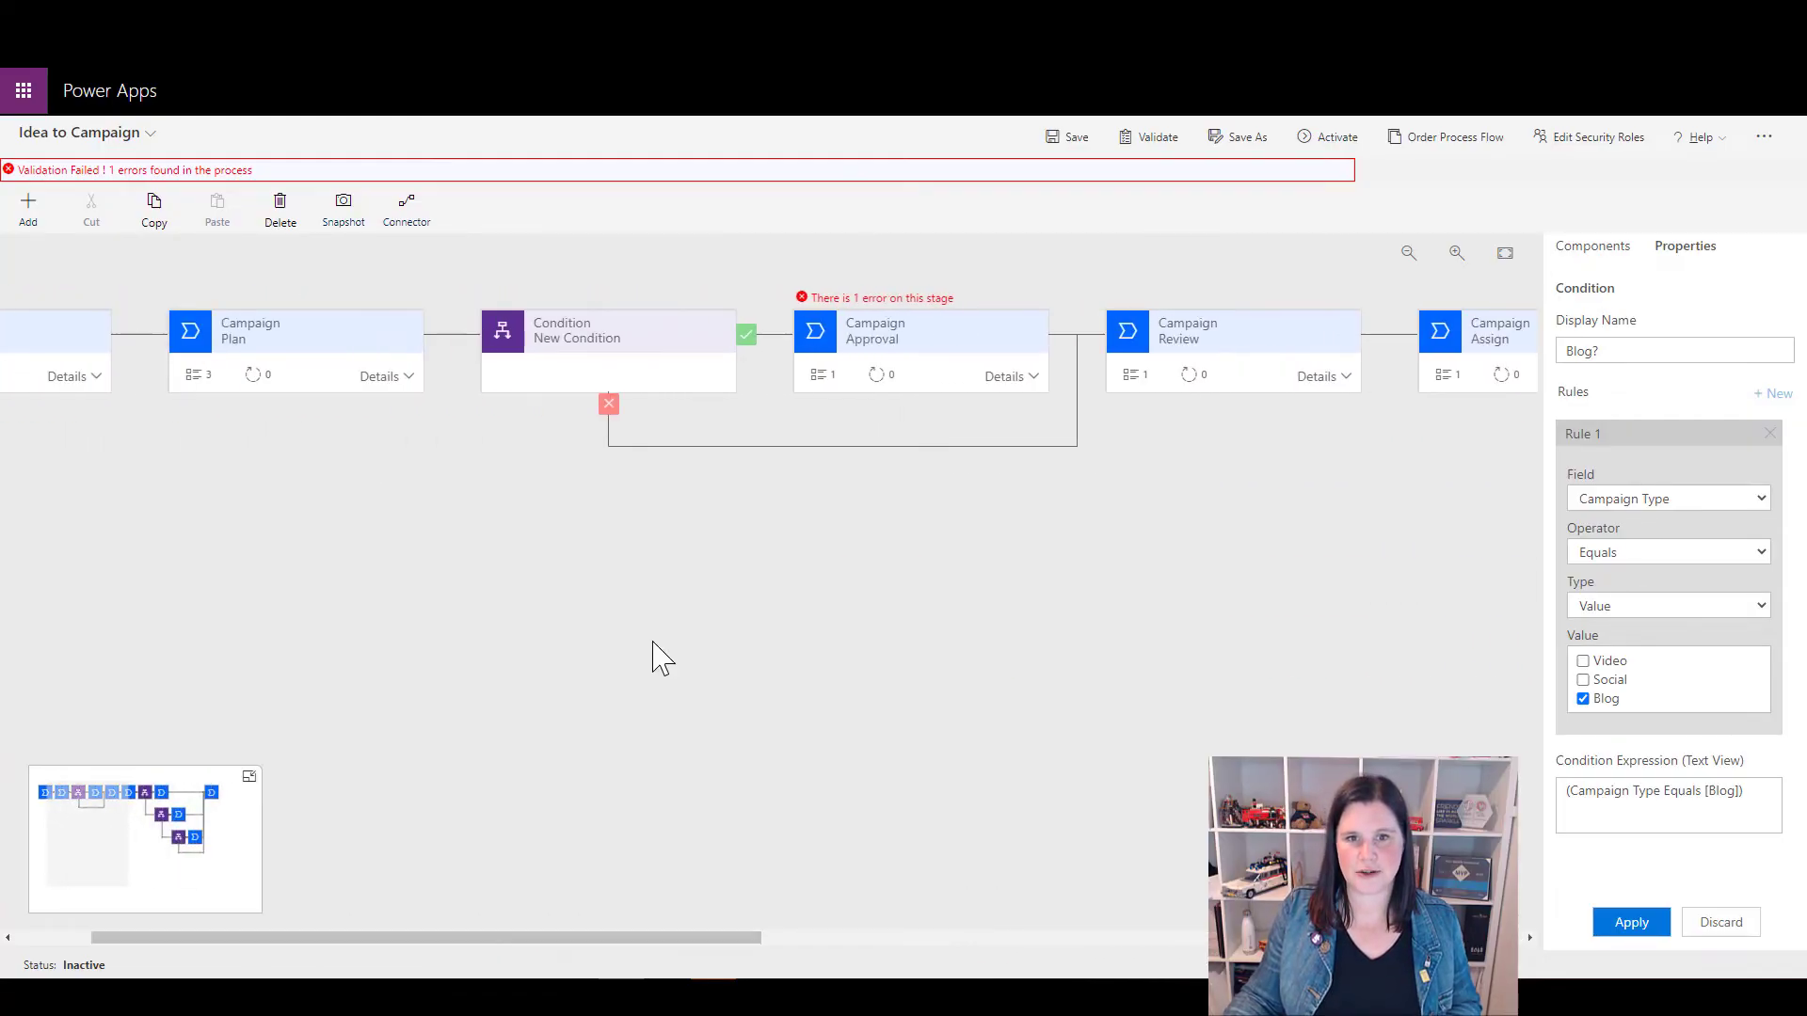
click(932, 351)
click(1003, 376)
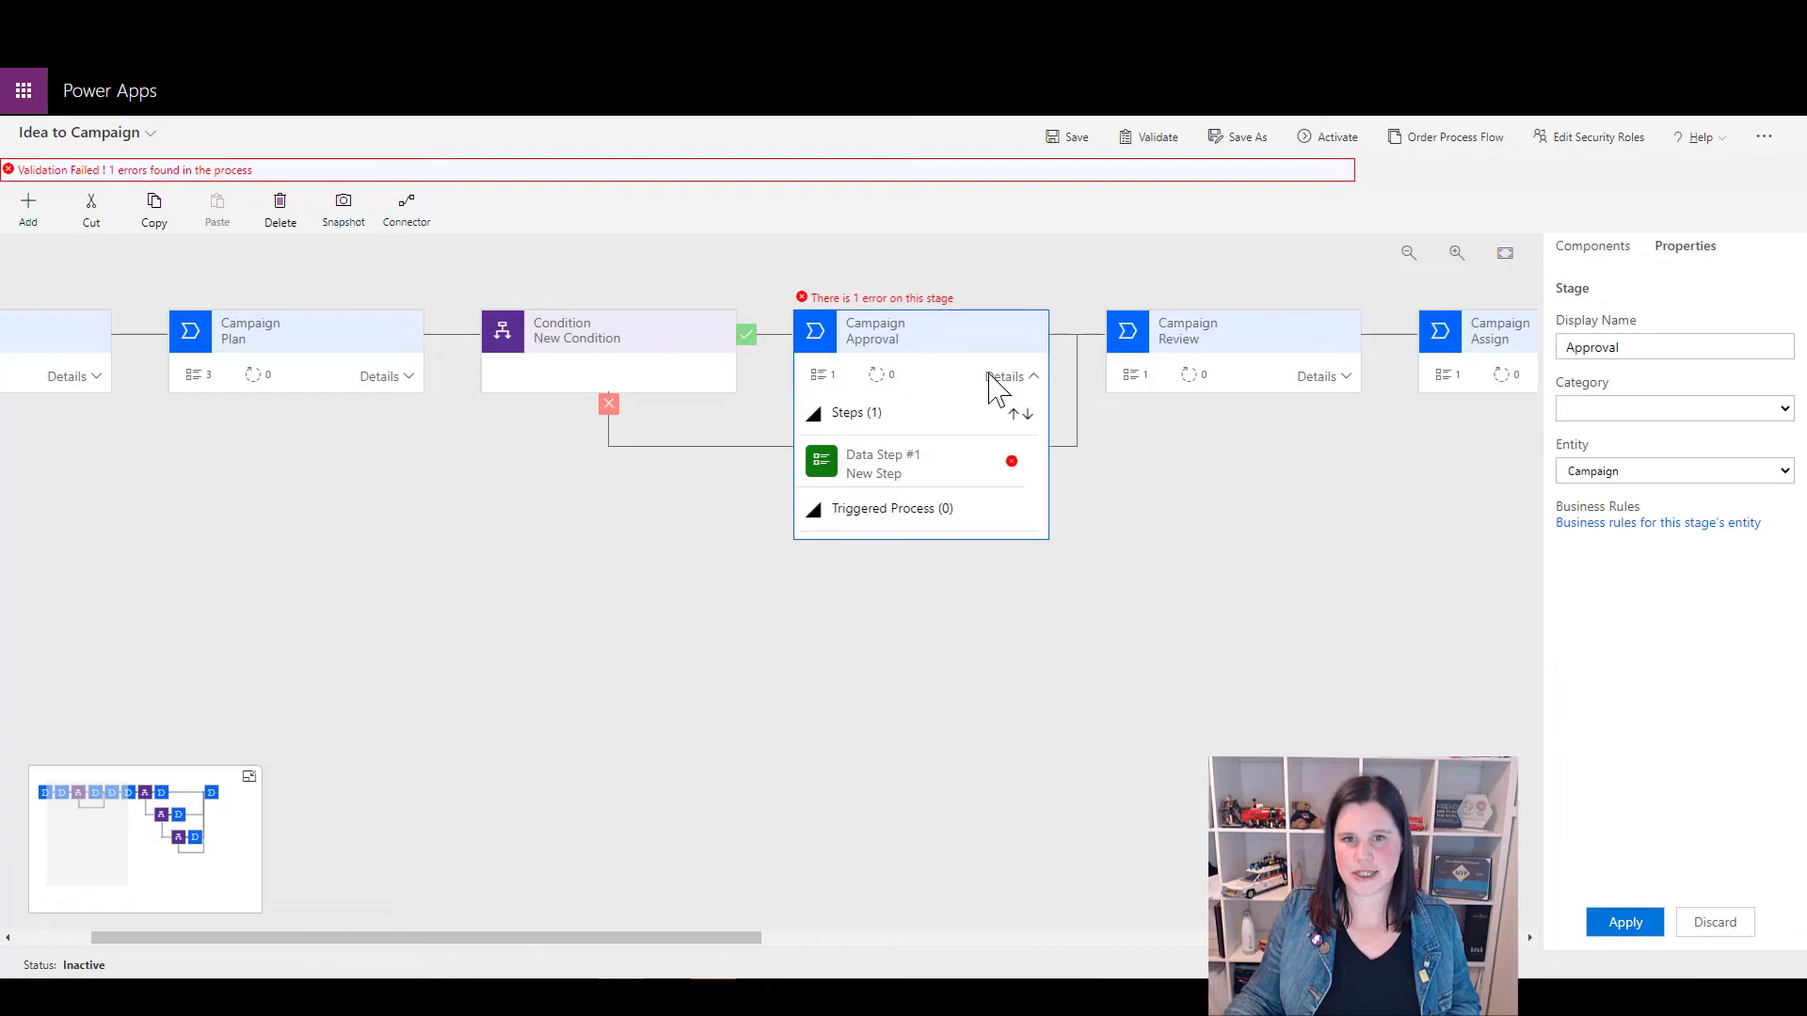
click(918, 480)
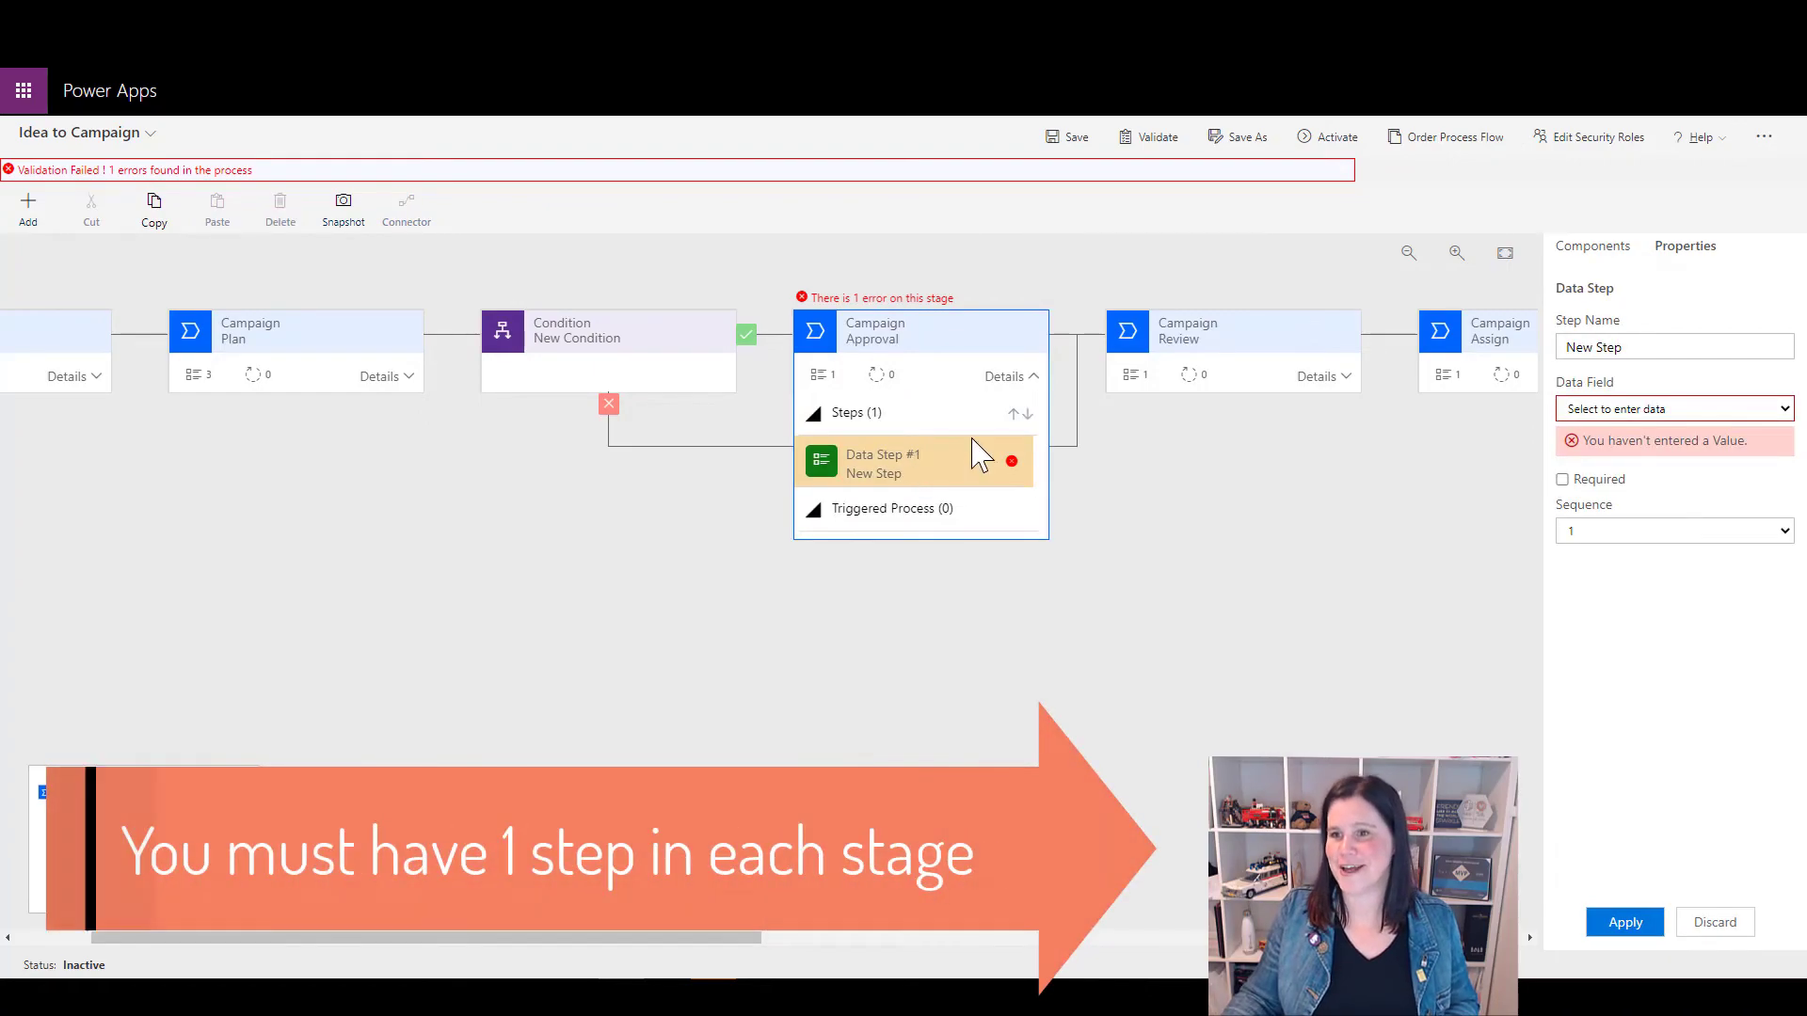
click(1775, 408)
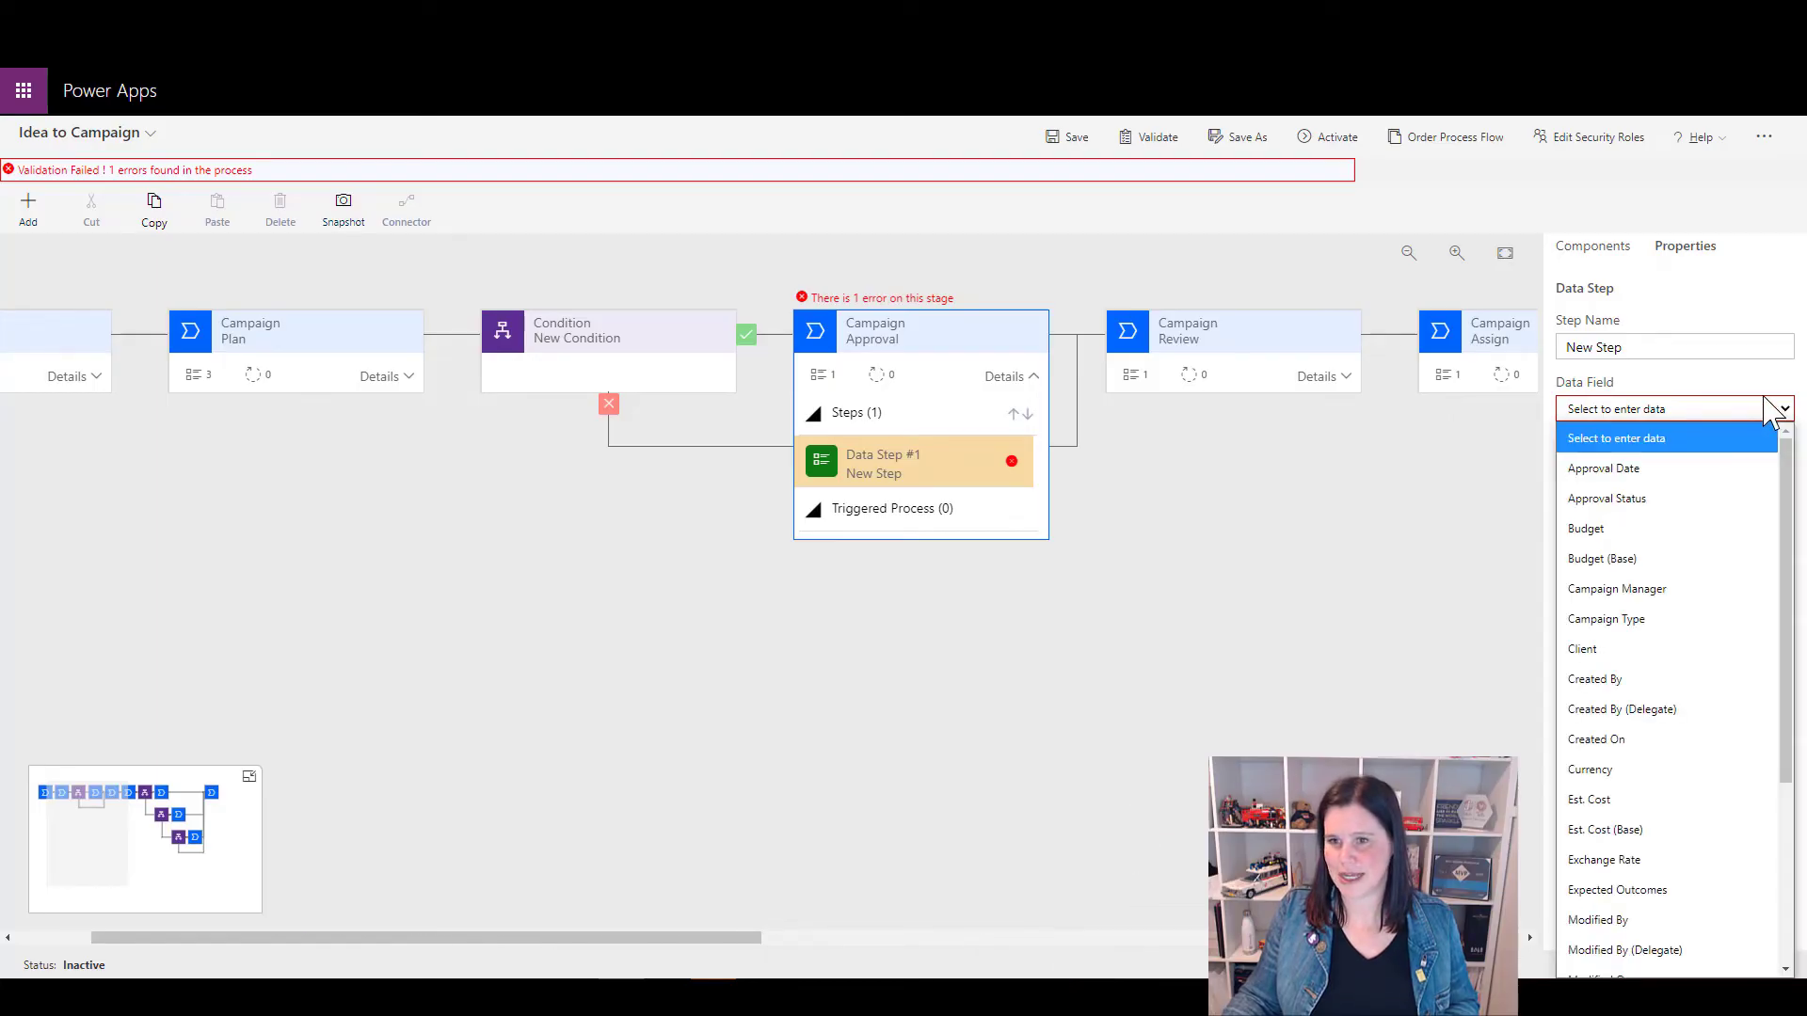
click(1645, 499)
click(1611, 930)
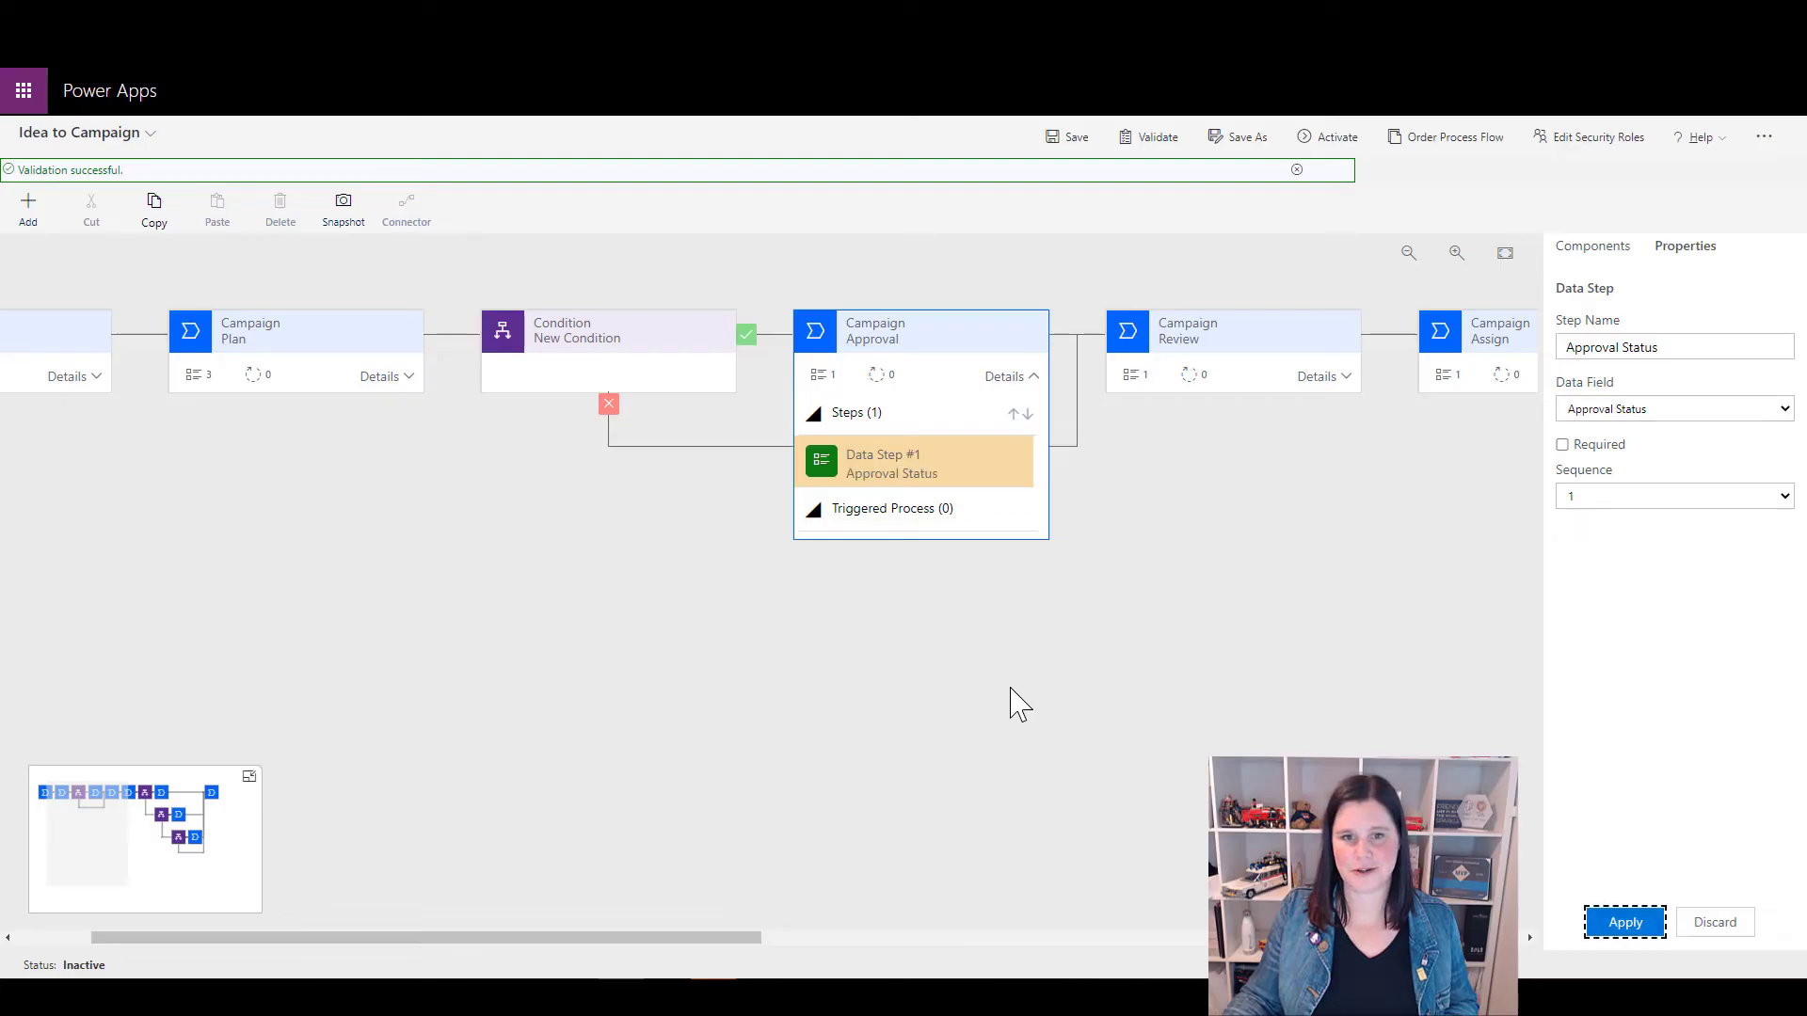
Save and validate the Idea to Campaign process flow and activate it
click(1054, 141)
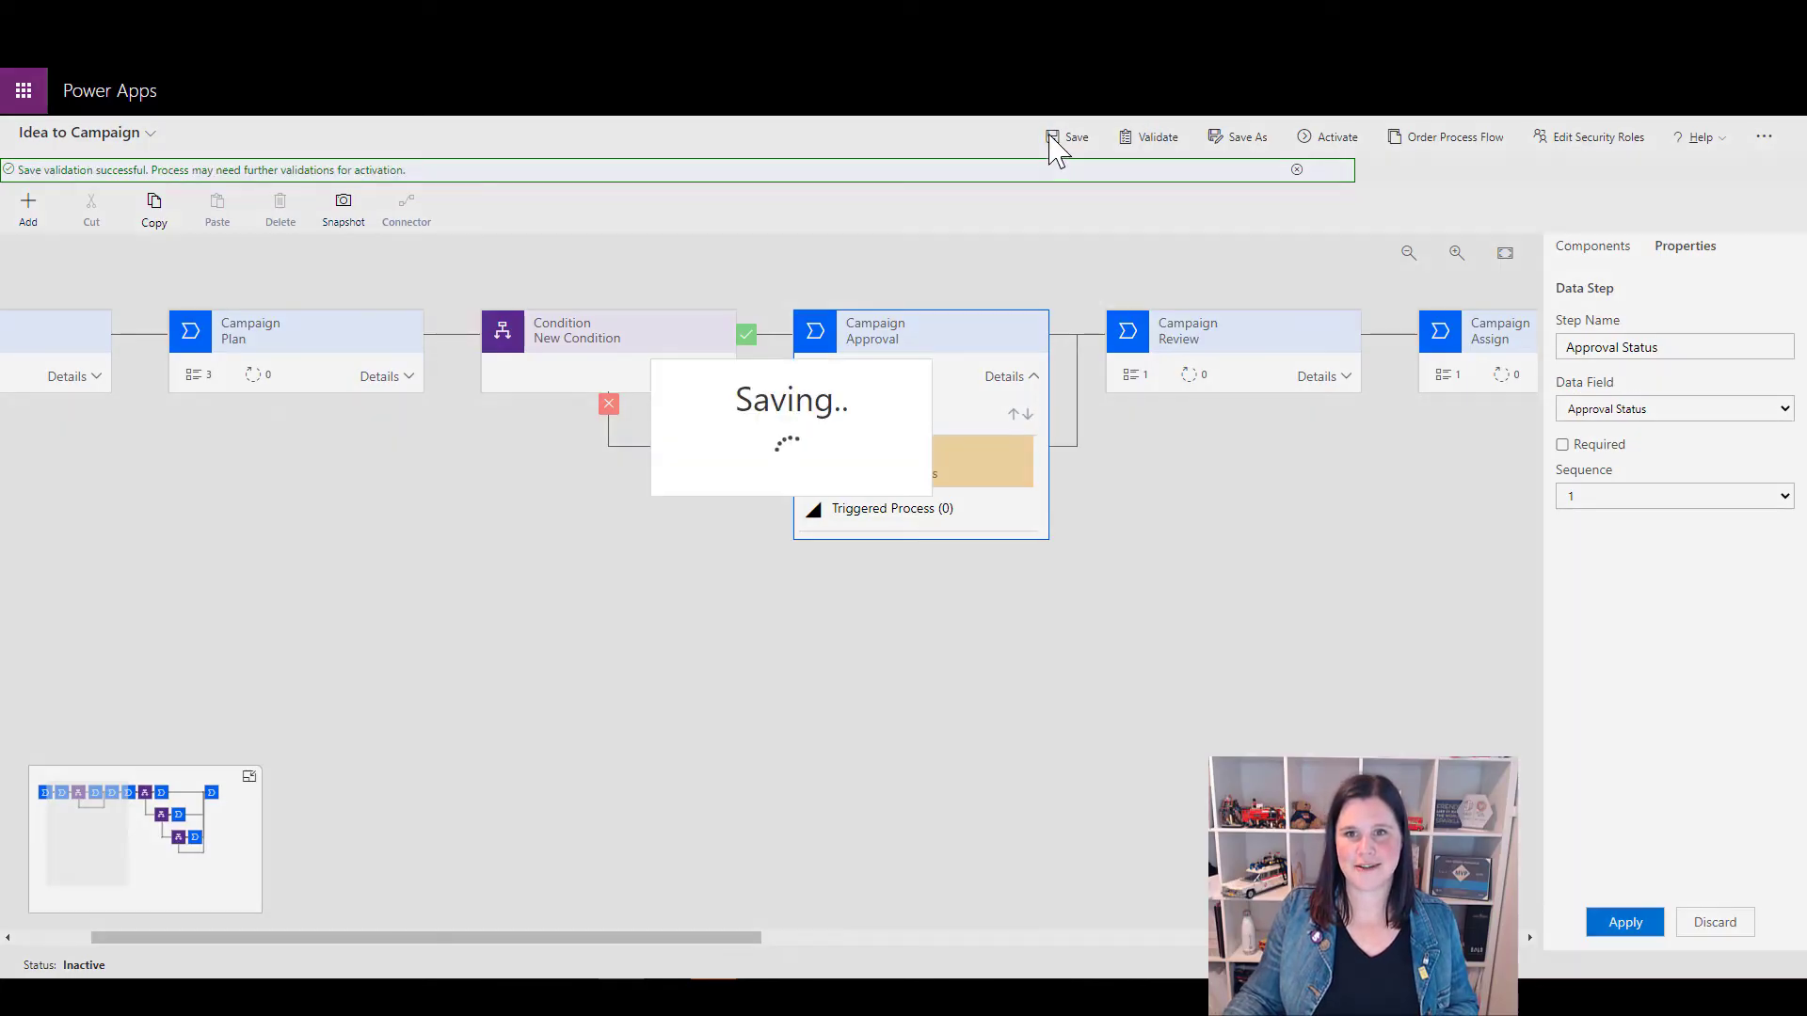
click(1157, 143)
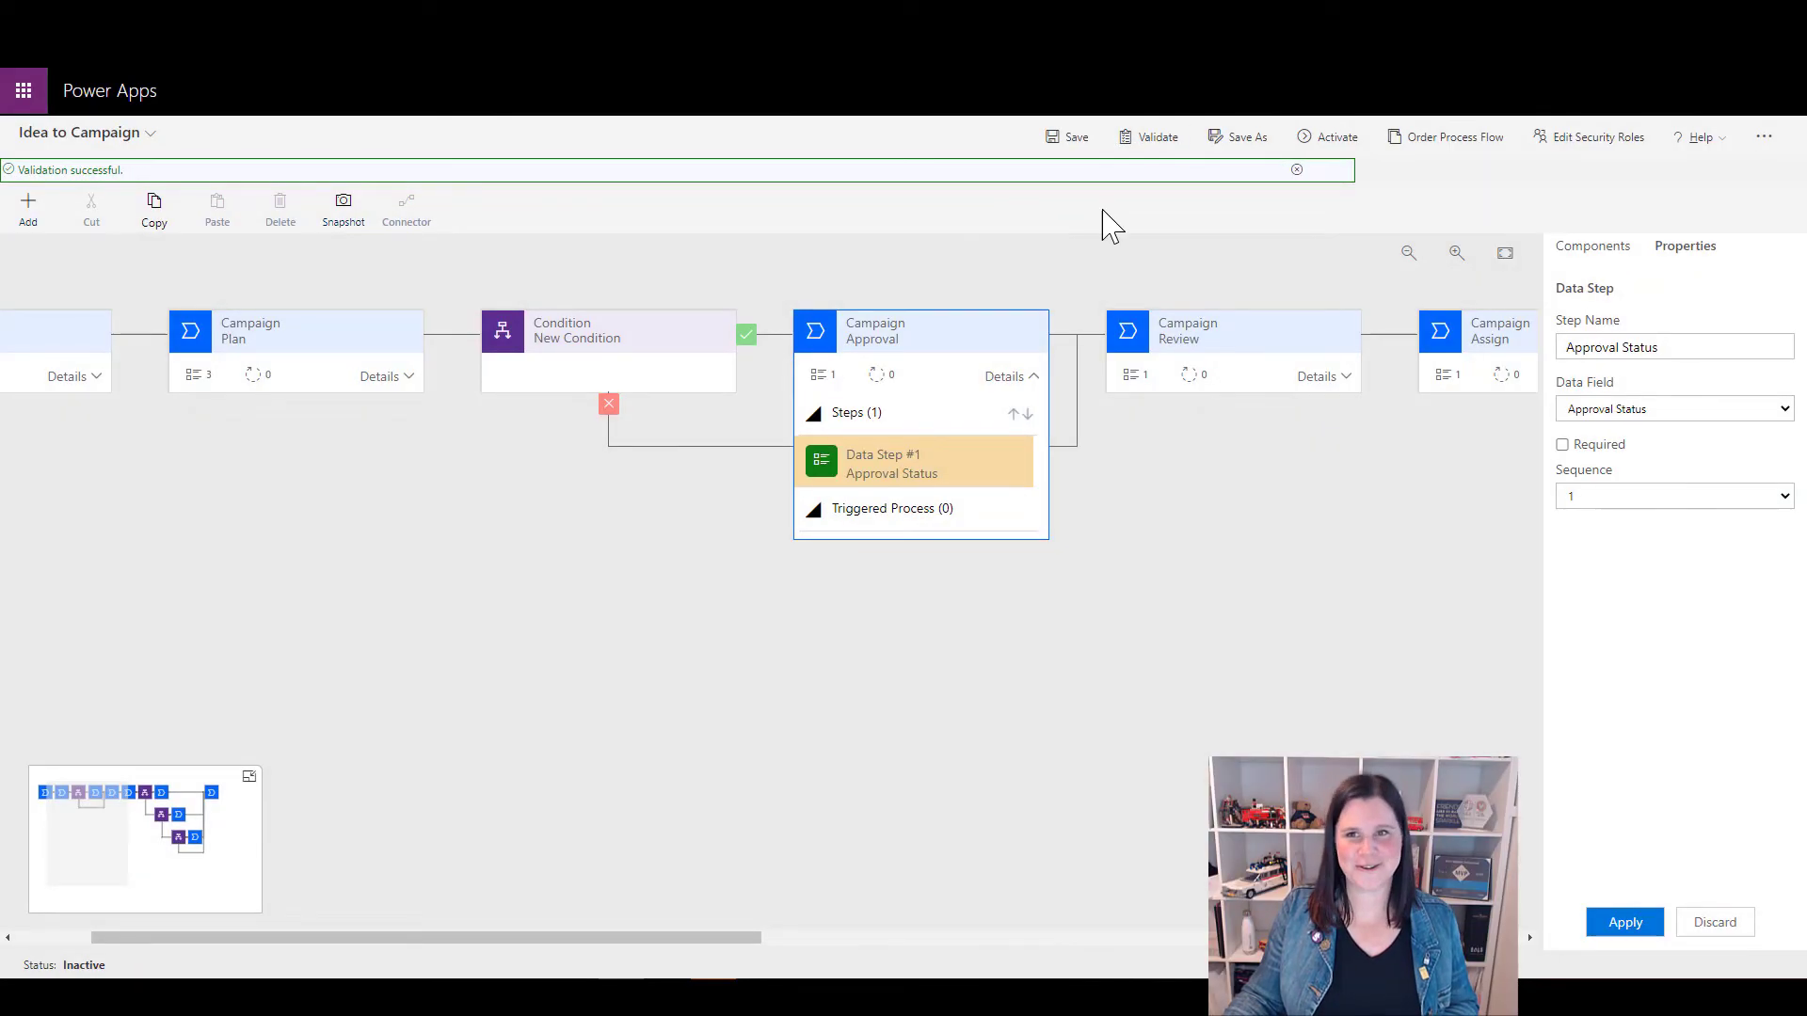
click(1332, 144)
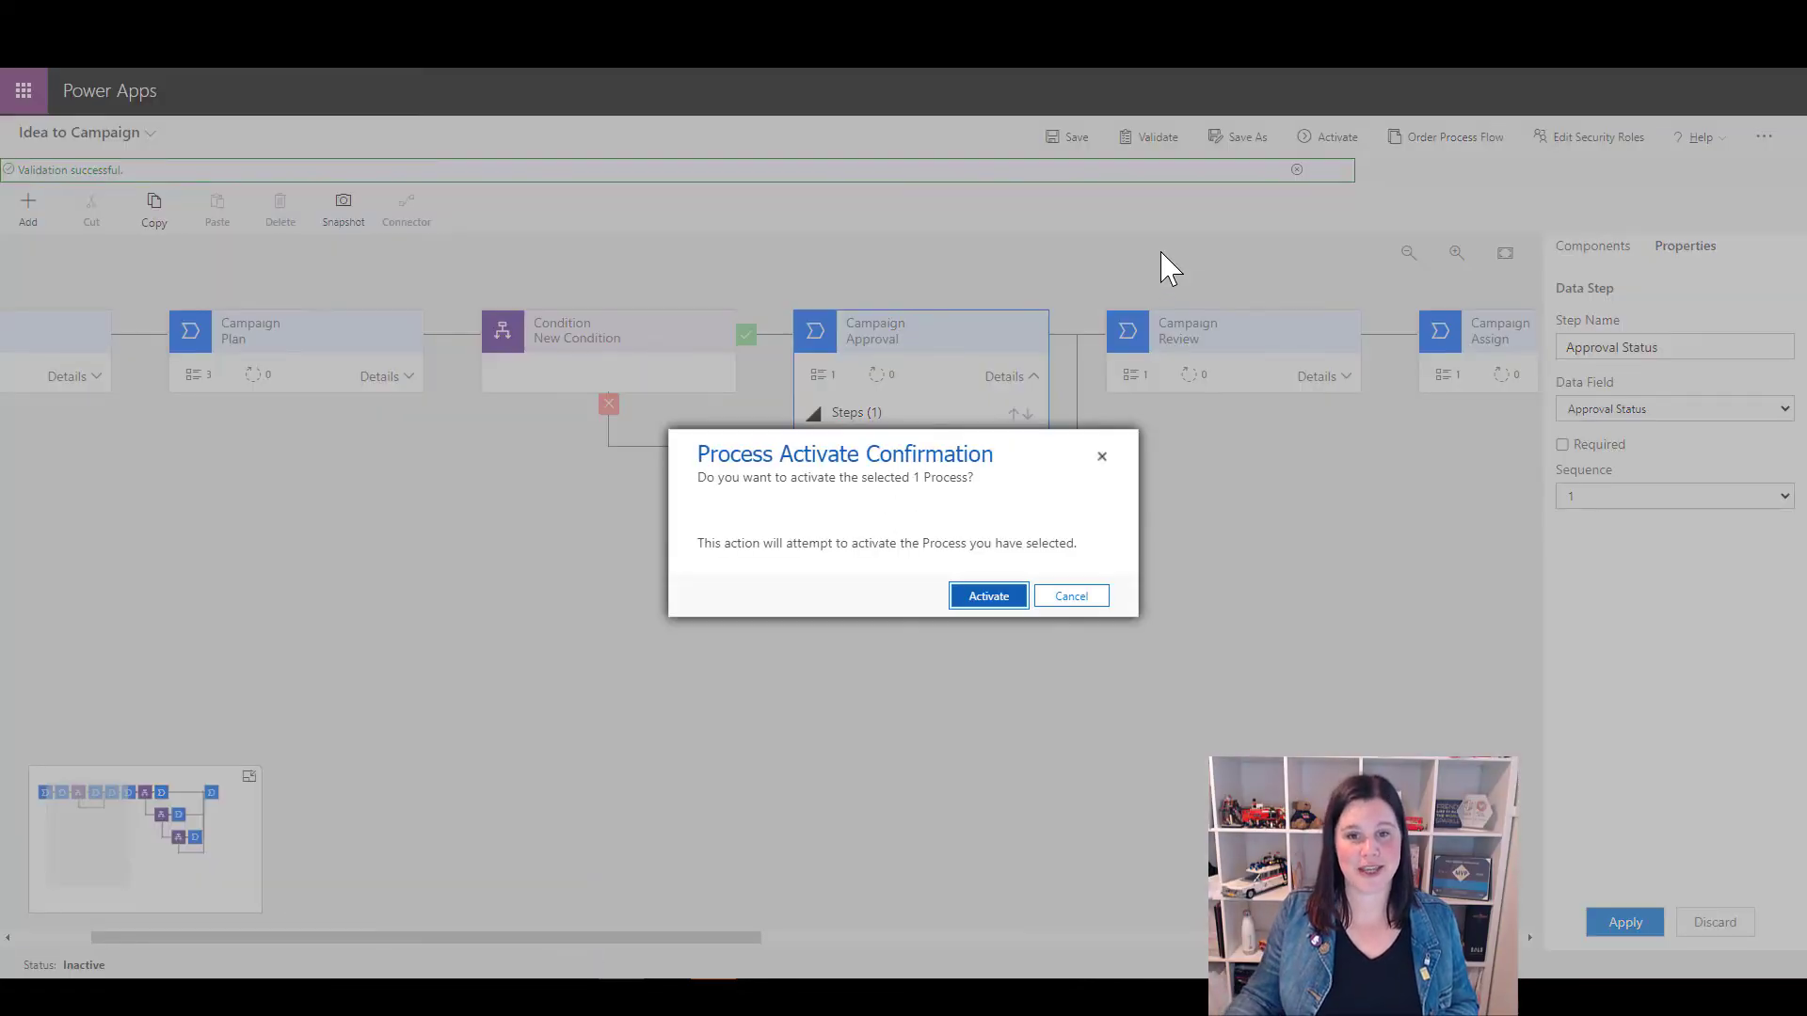
click(988, 598)
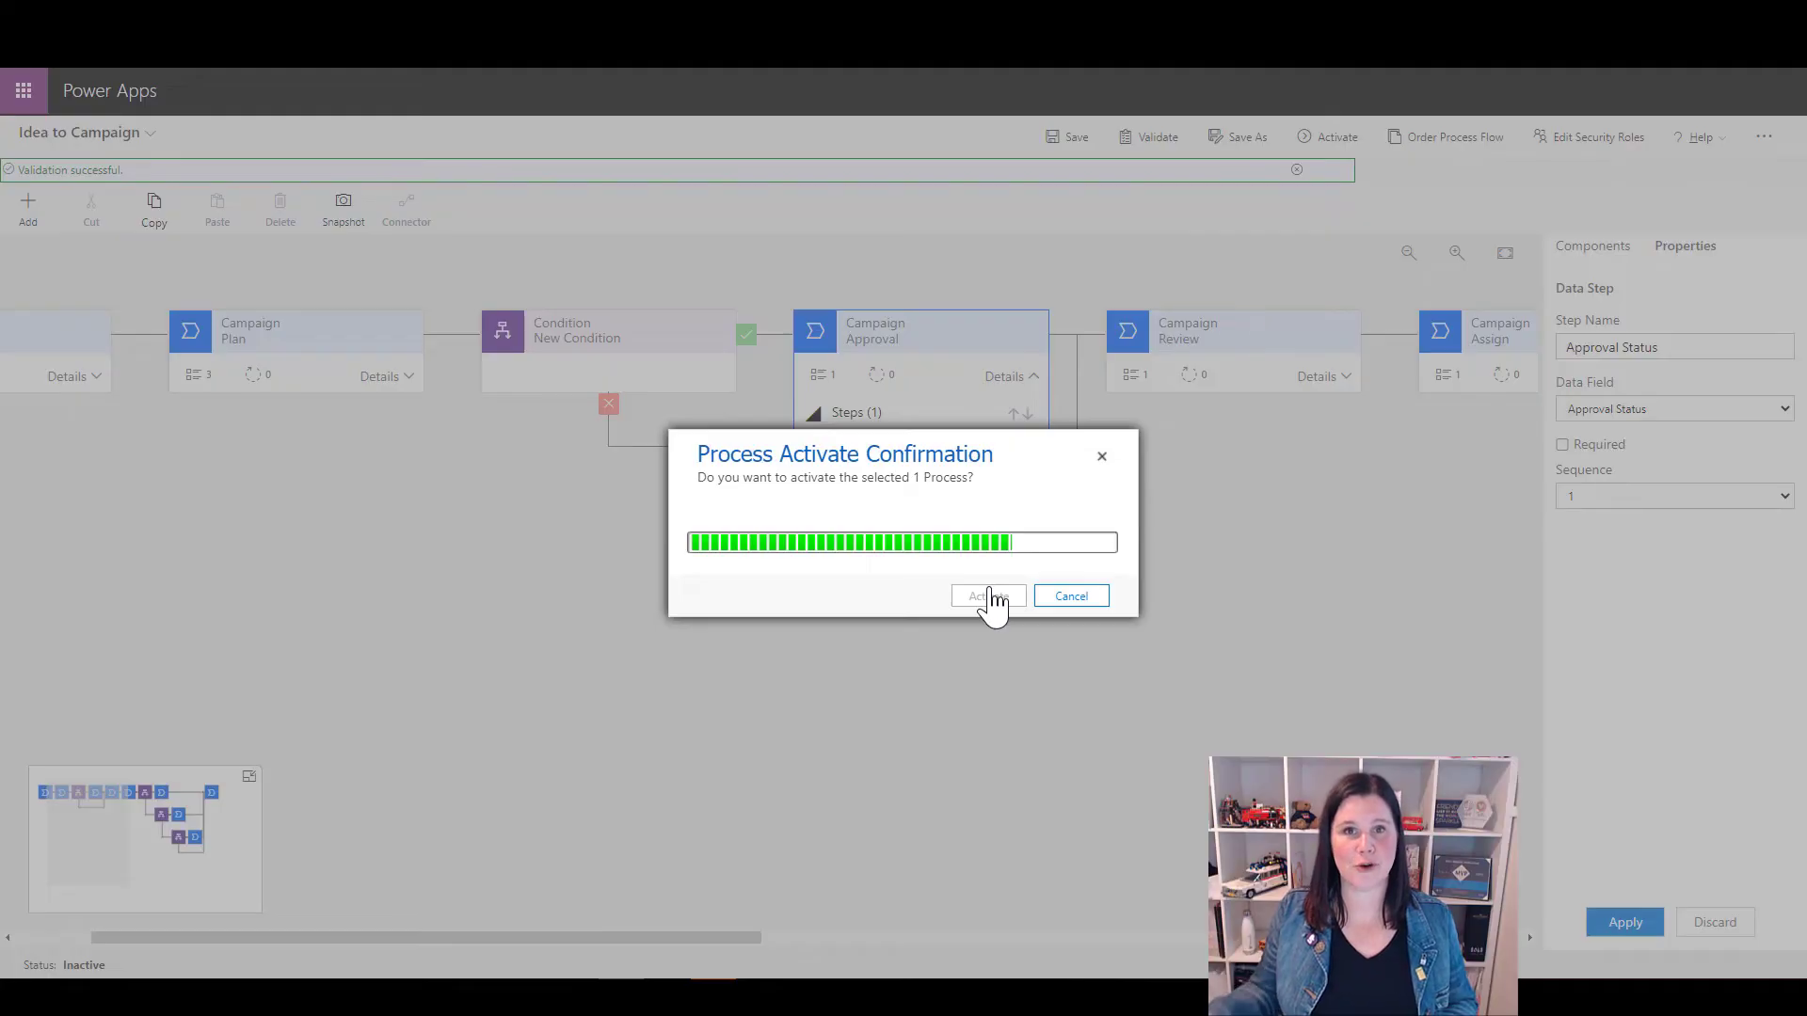
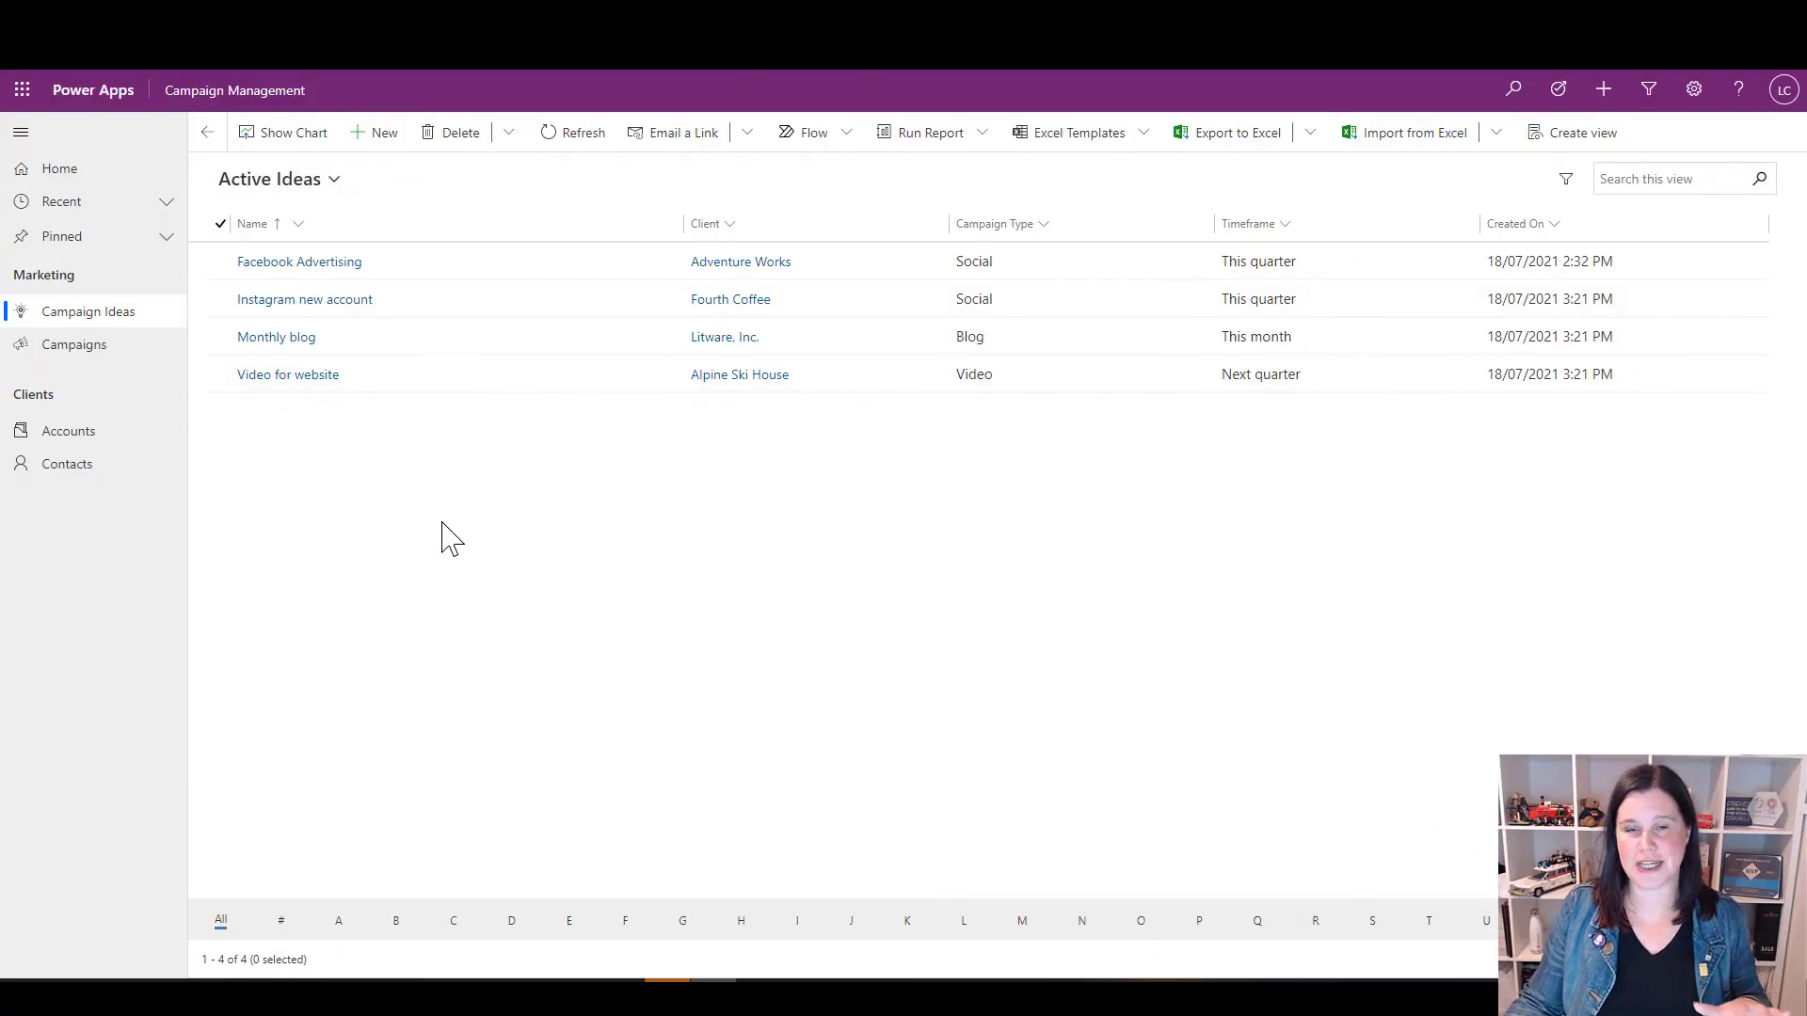
Open the existing Facebook Advertising campaign idea to check its form, and return to the Active Ideas list
click(336, 264)
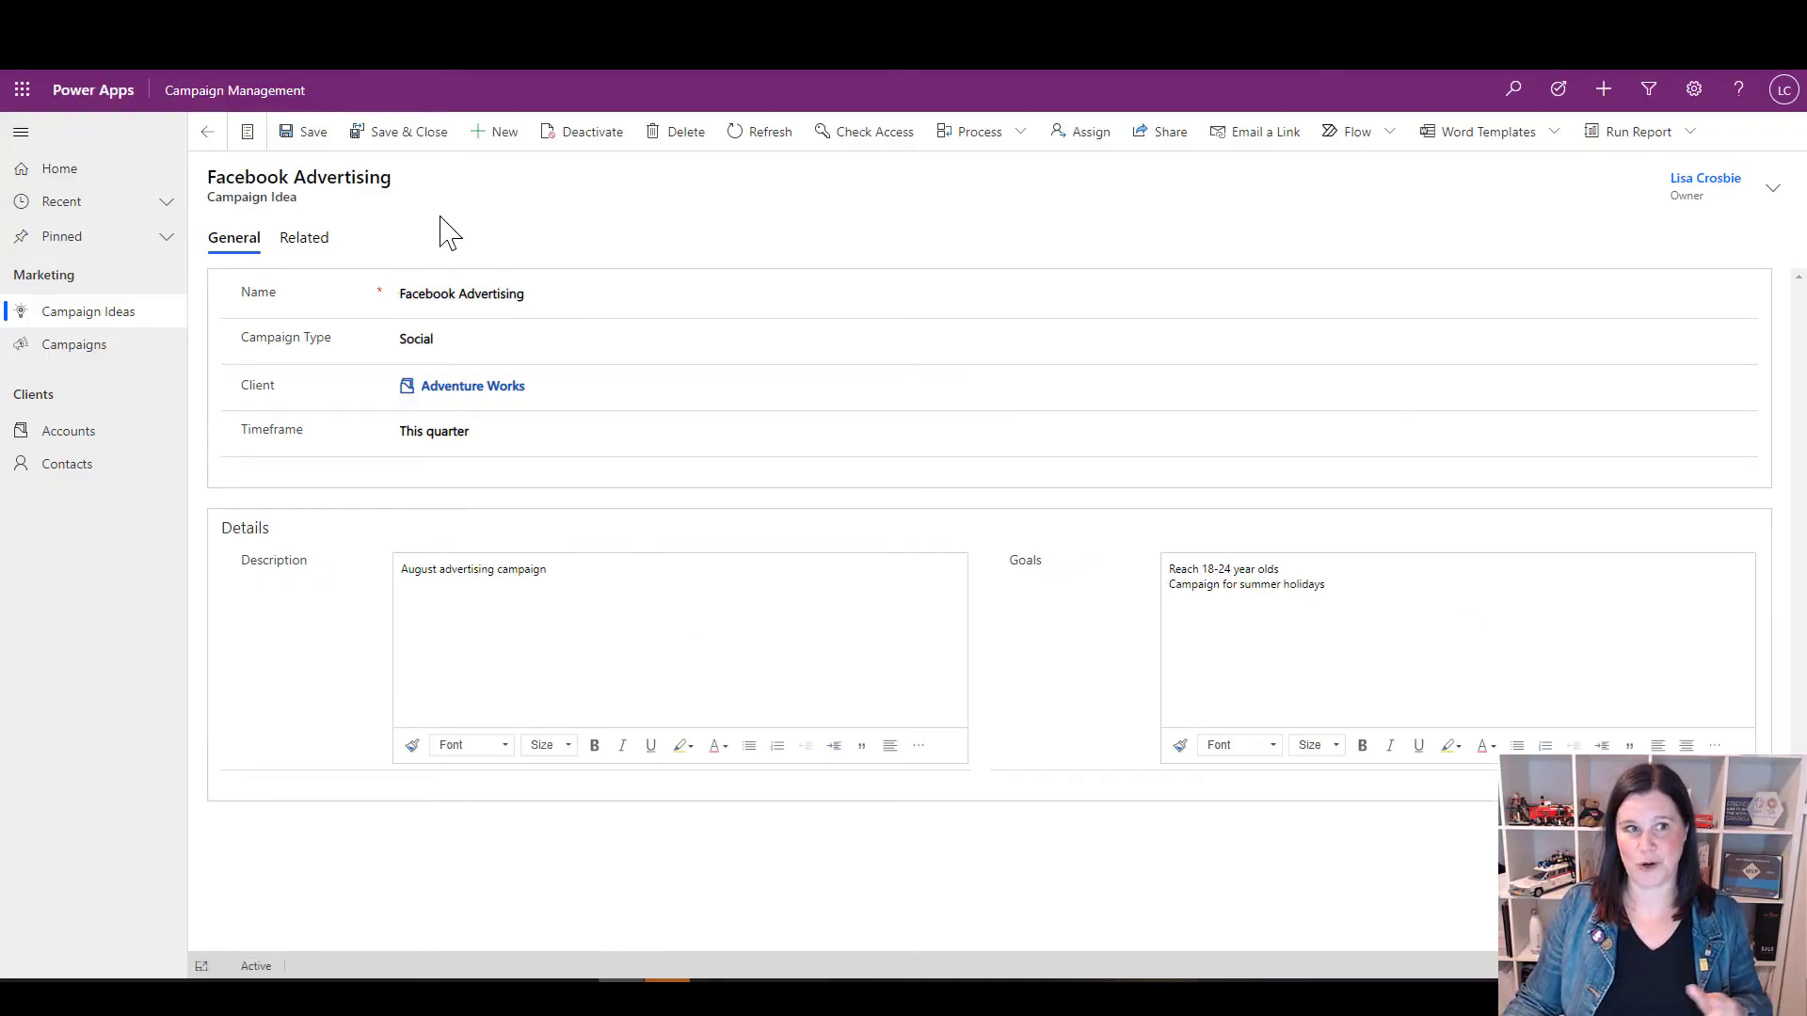
click(206, 132)
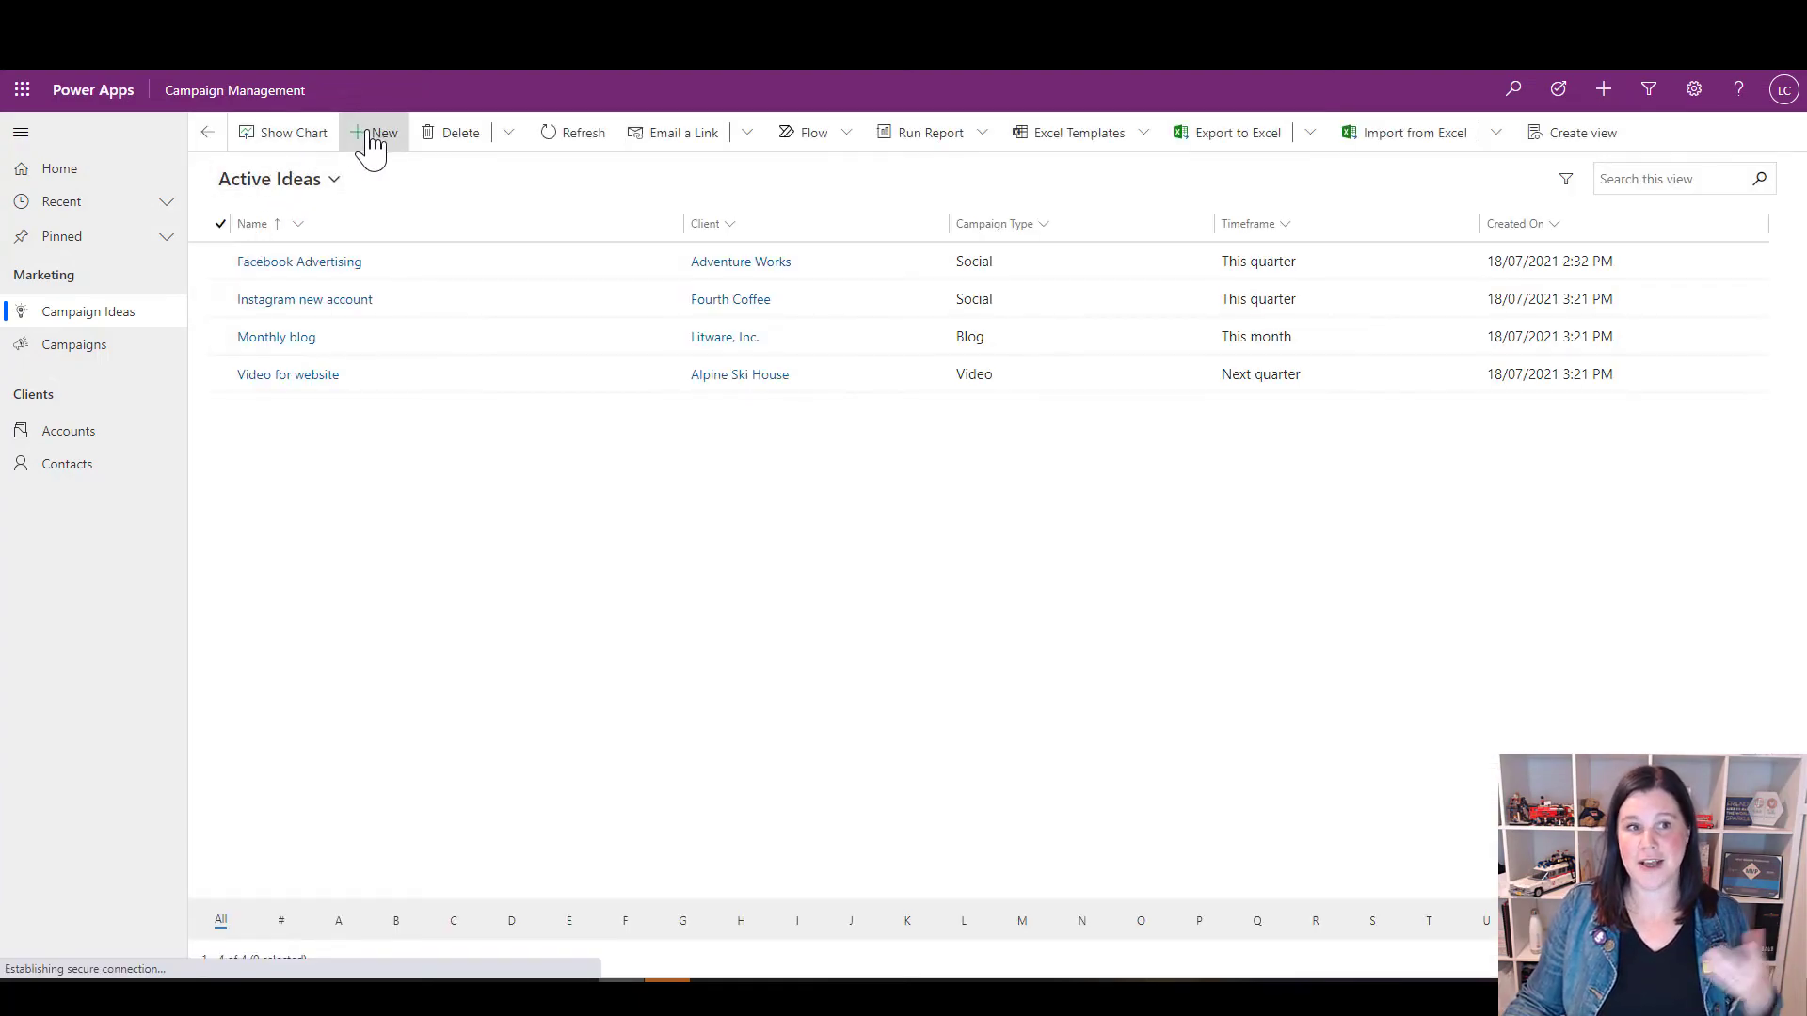
Create a new campaign idea and name it Instagram Reel
click(370, 133)
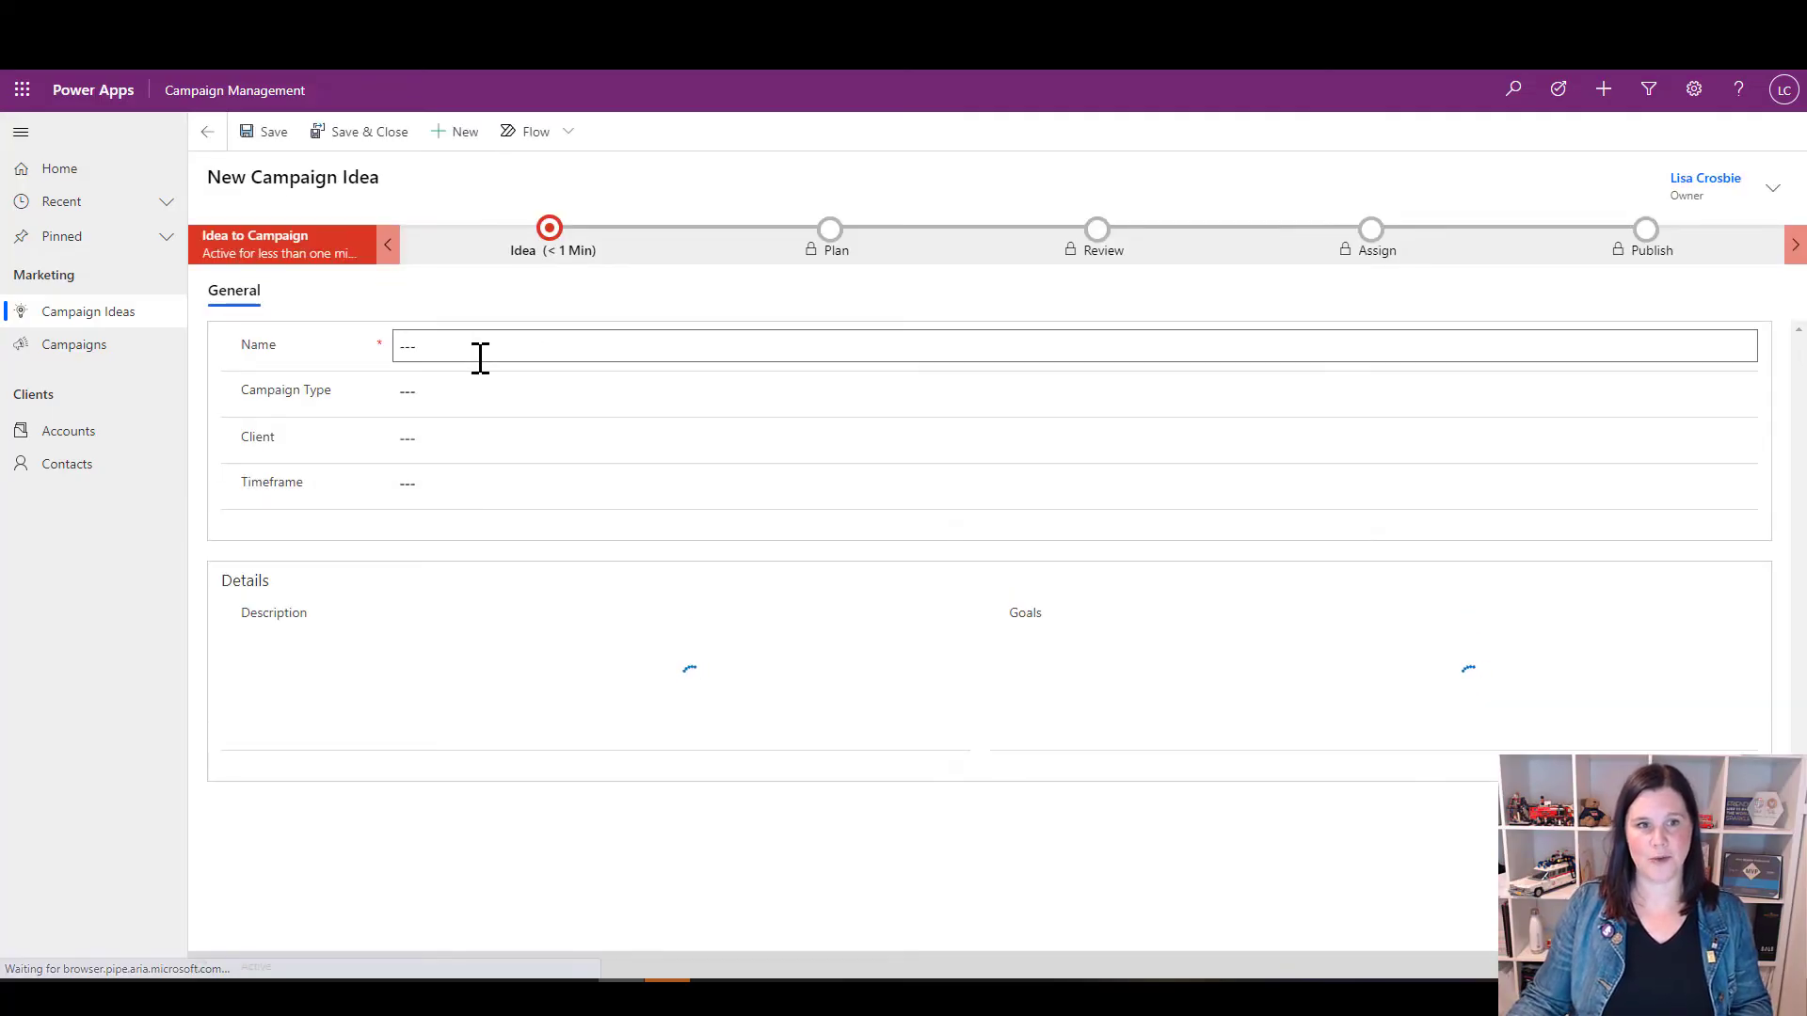
click(480, 356)
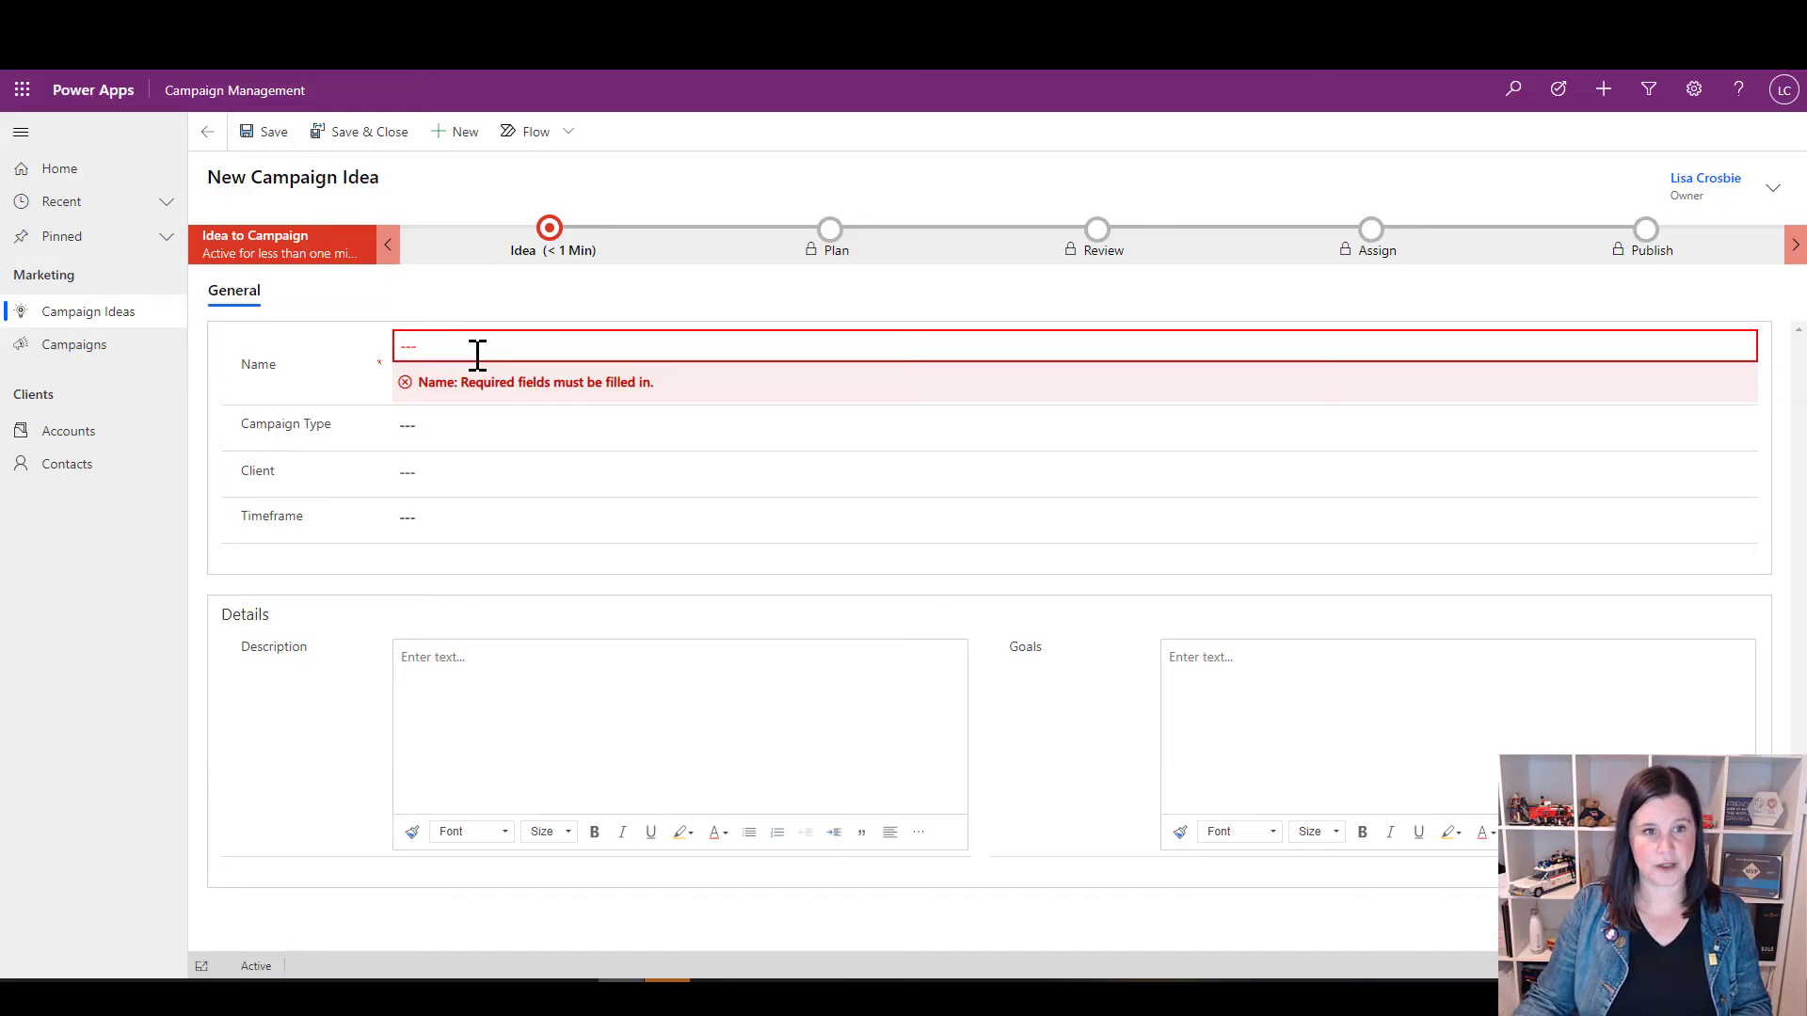
click(477, 355)
text(Instagram R)
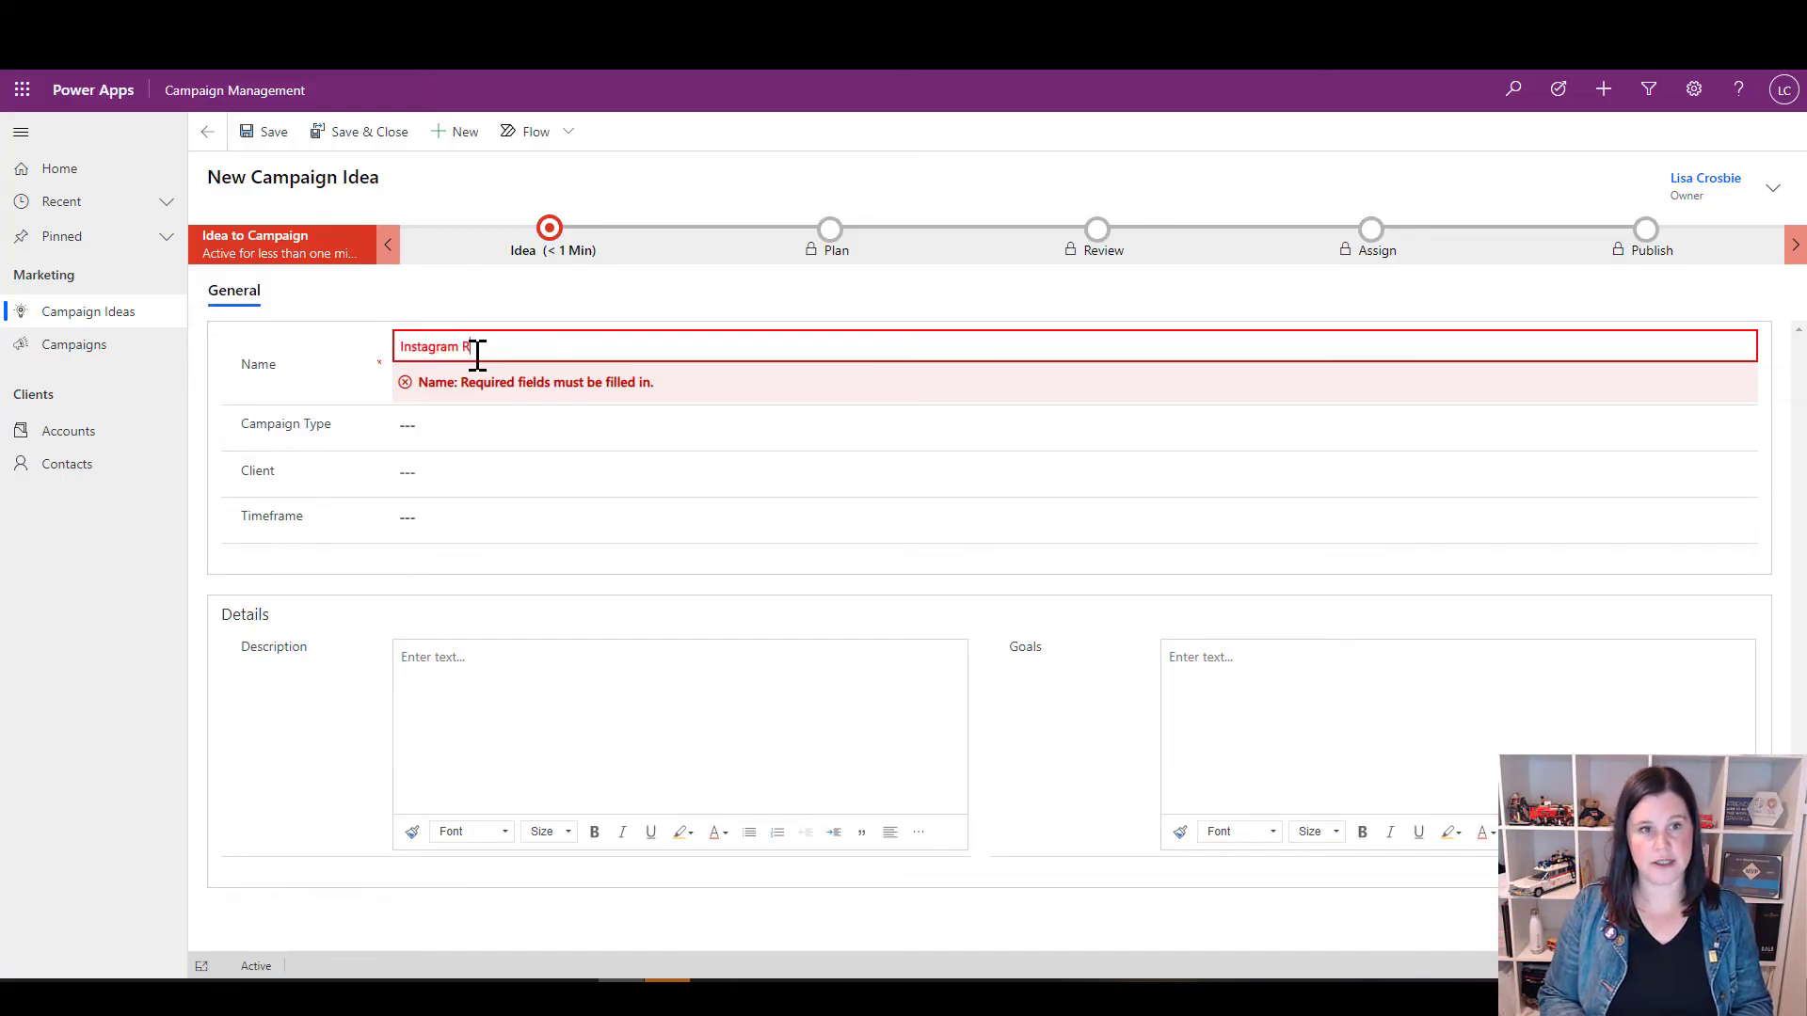
text(eel)
key(Tab)
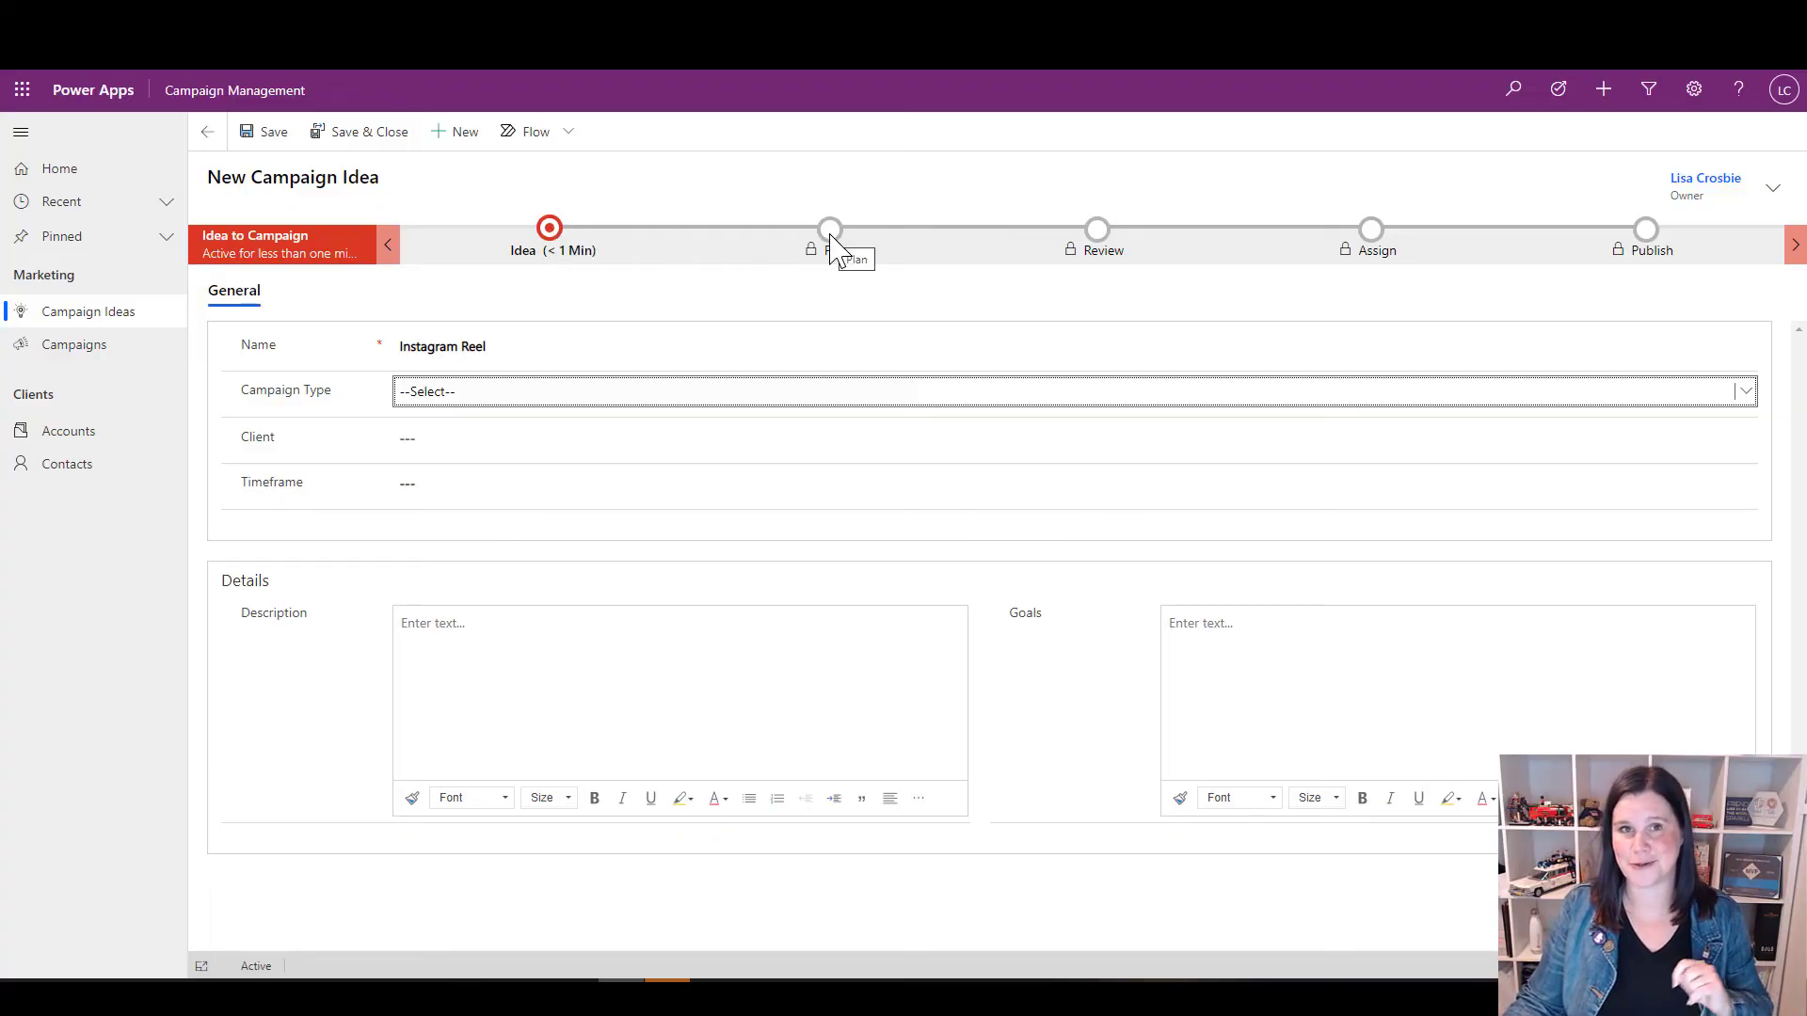
Set the new idea's Campaign Type to Social, Client to Fourth Coffee and Timeframe to This month
click(496, 395)
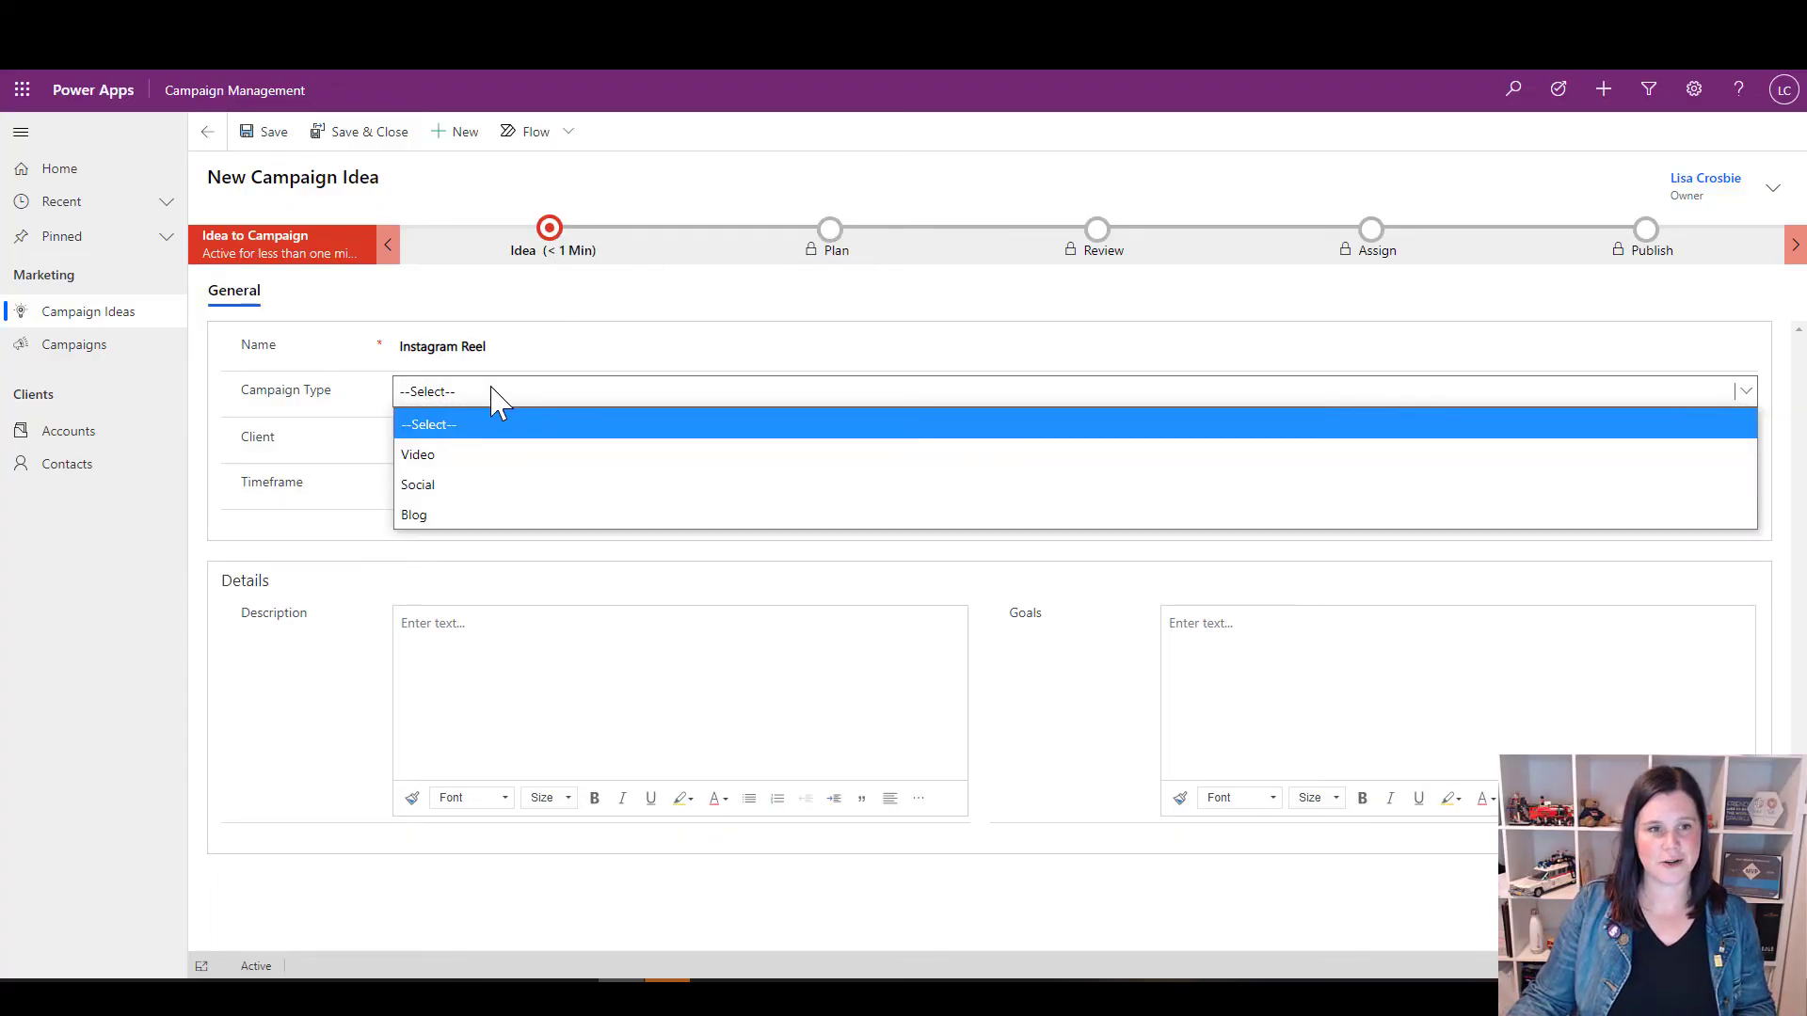
click(464, 485)
click(425, 439)
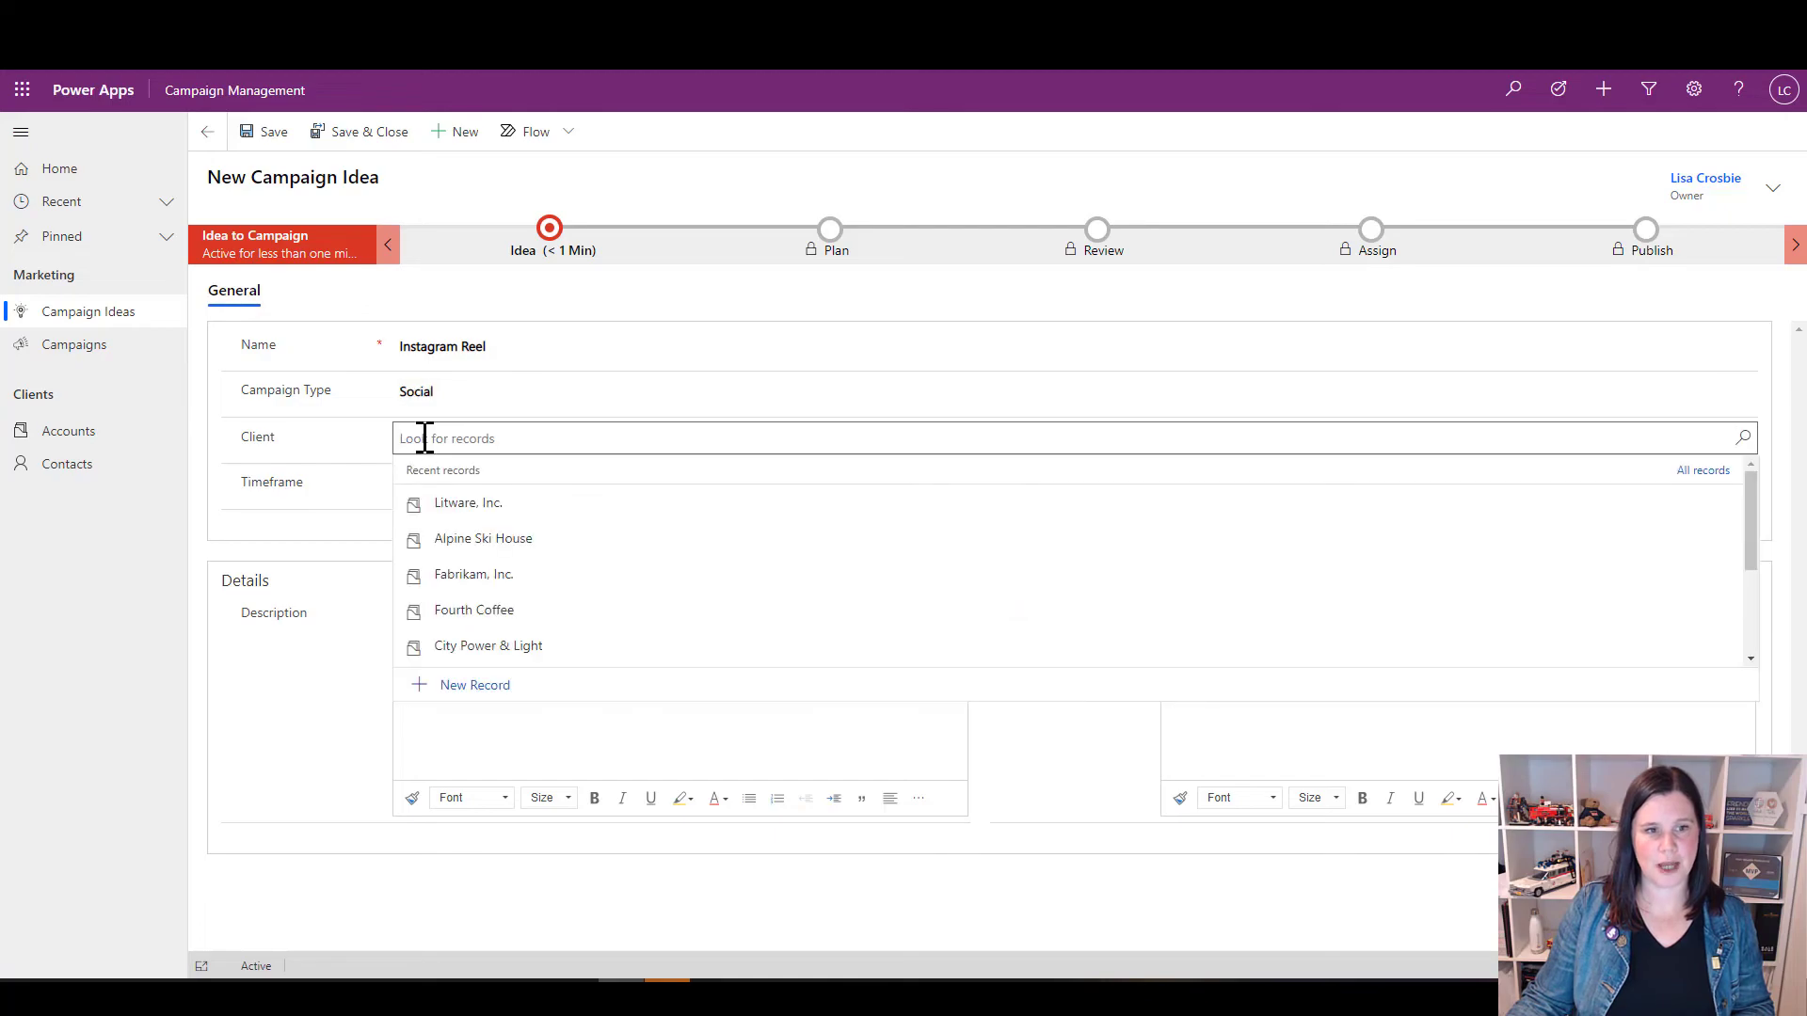
click(474, 609)
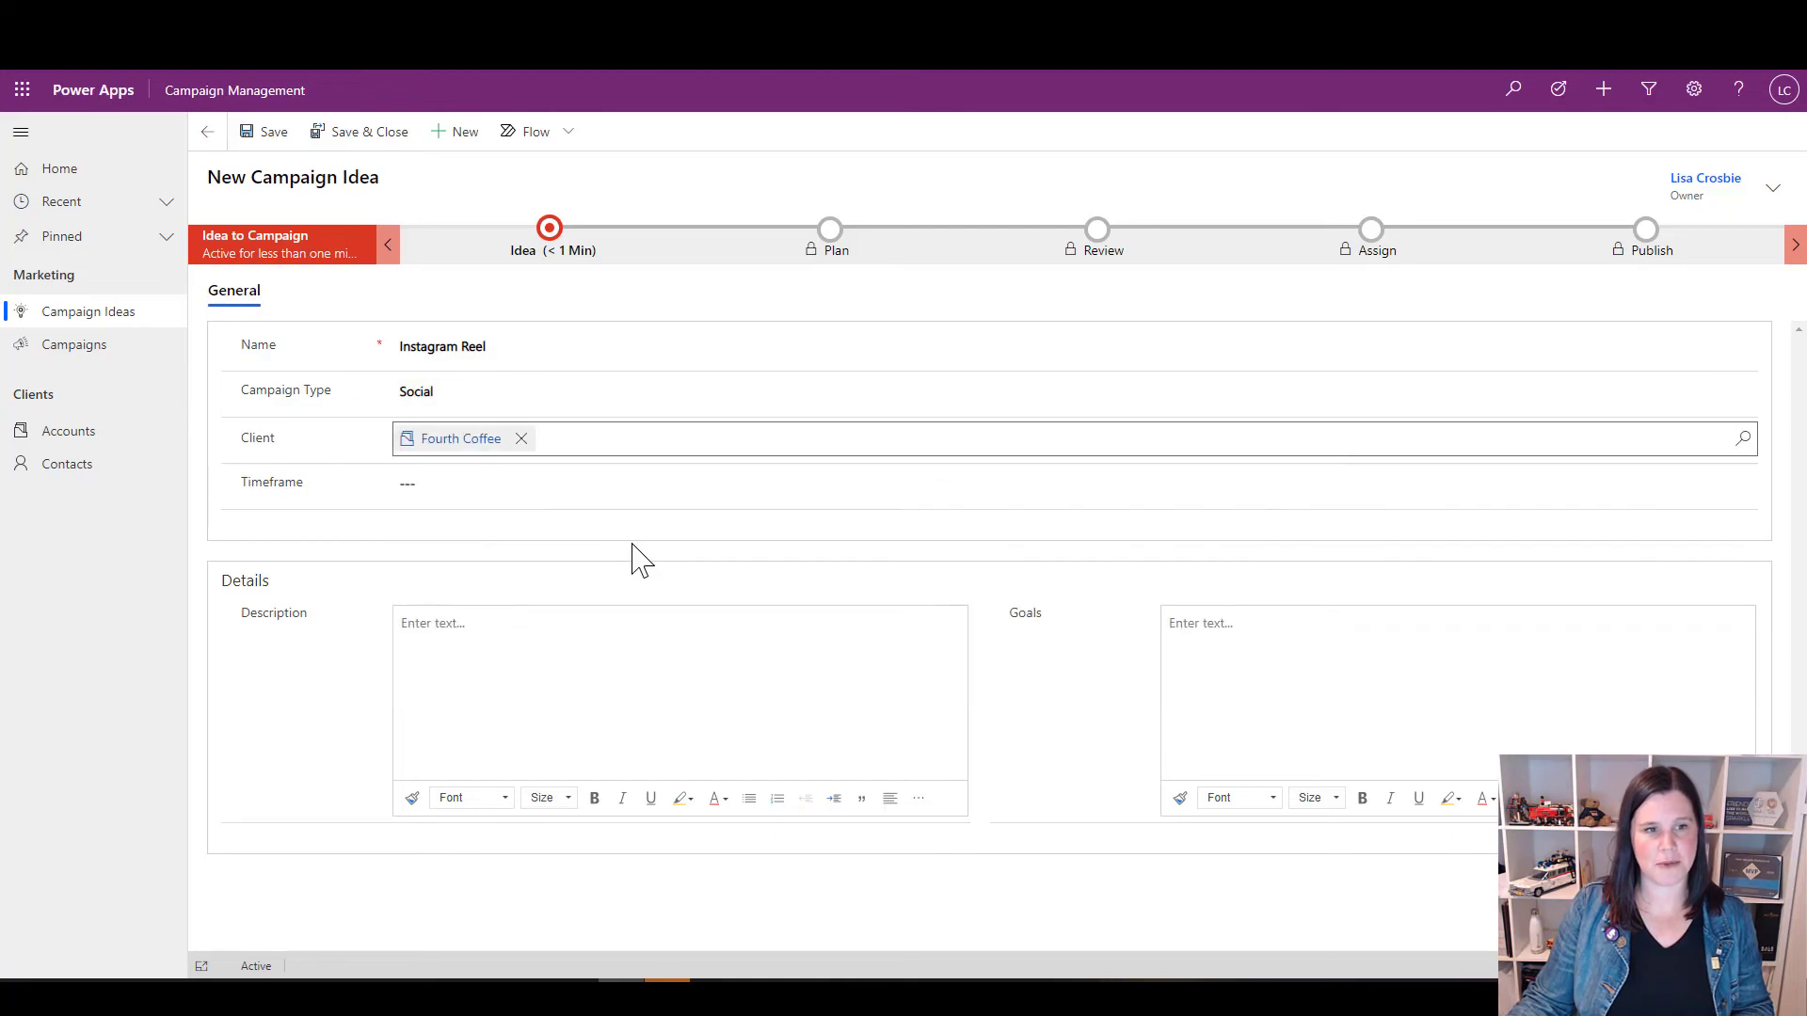
click(488, 473)
click(492, 543)
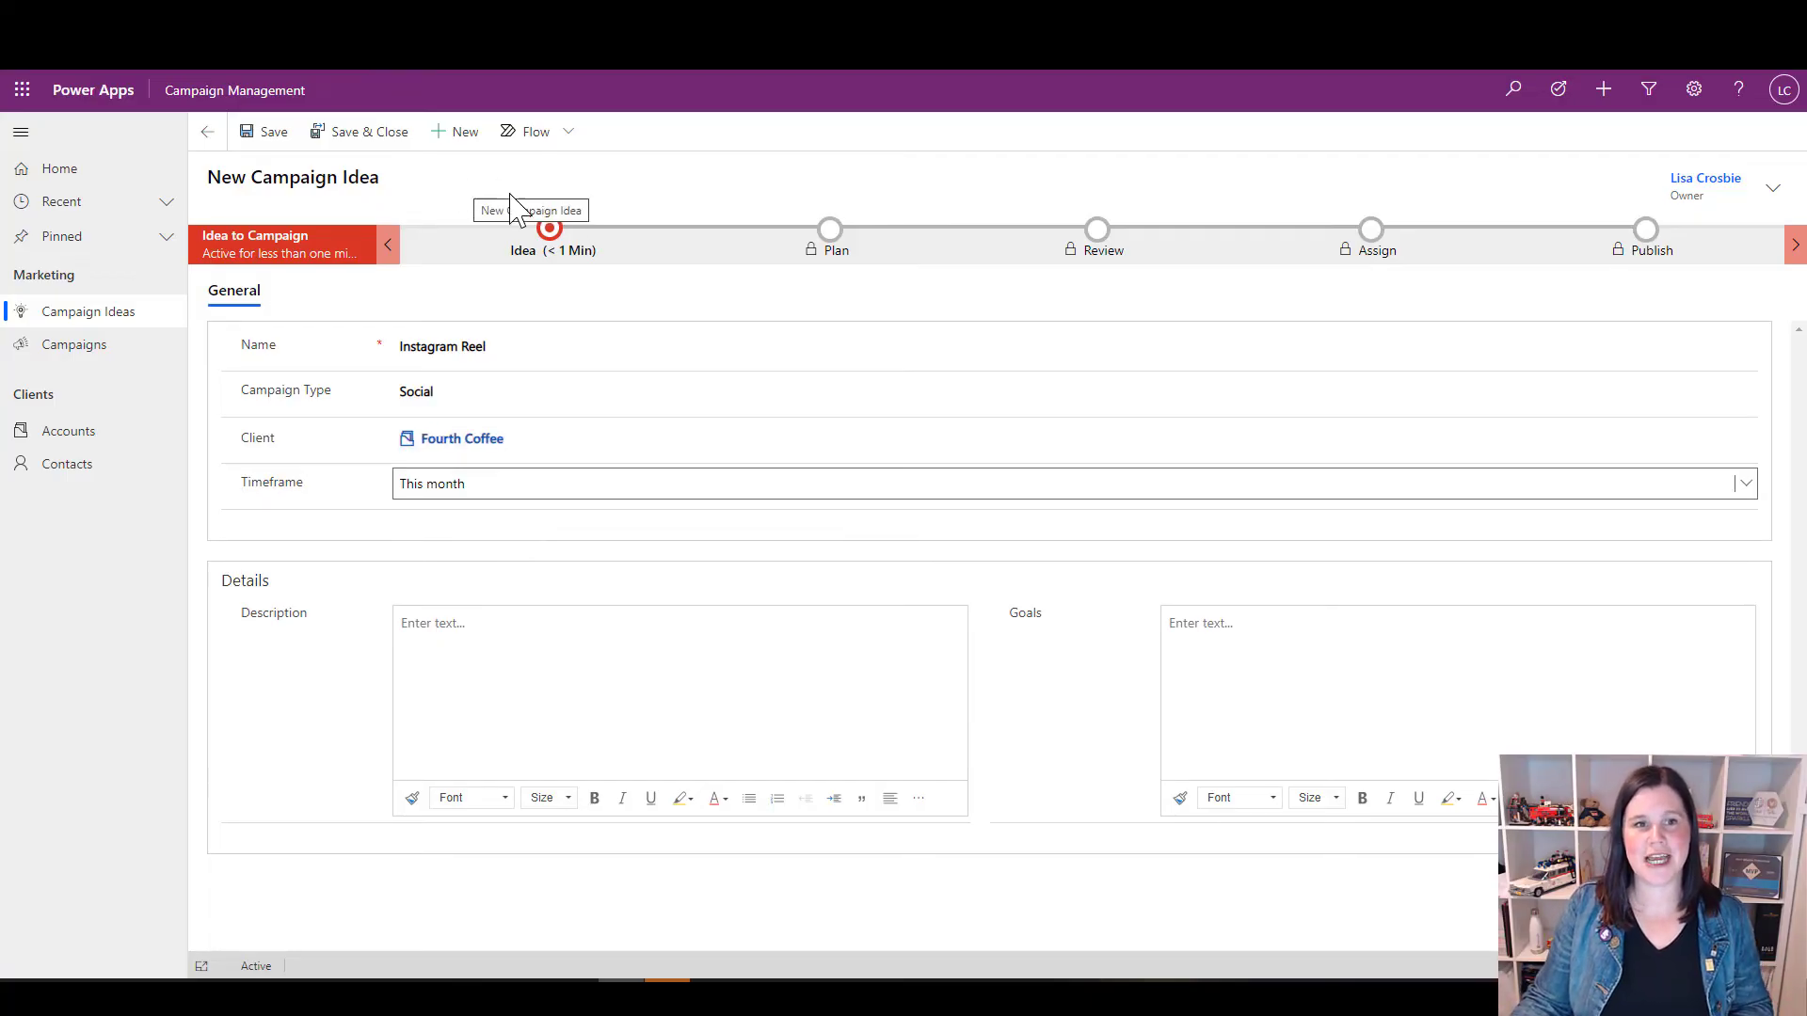
Check the Idea stage's data steps and save the new campaign idea
click(548, 236)
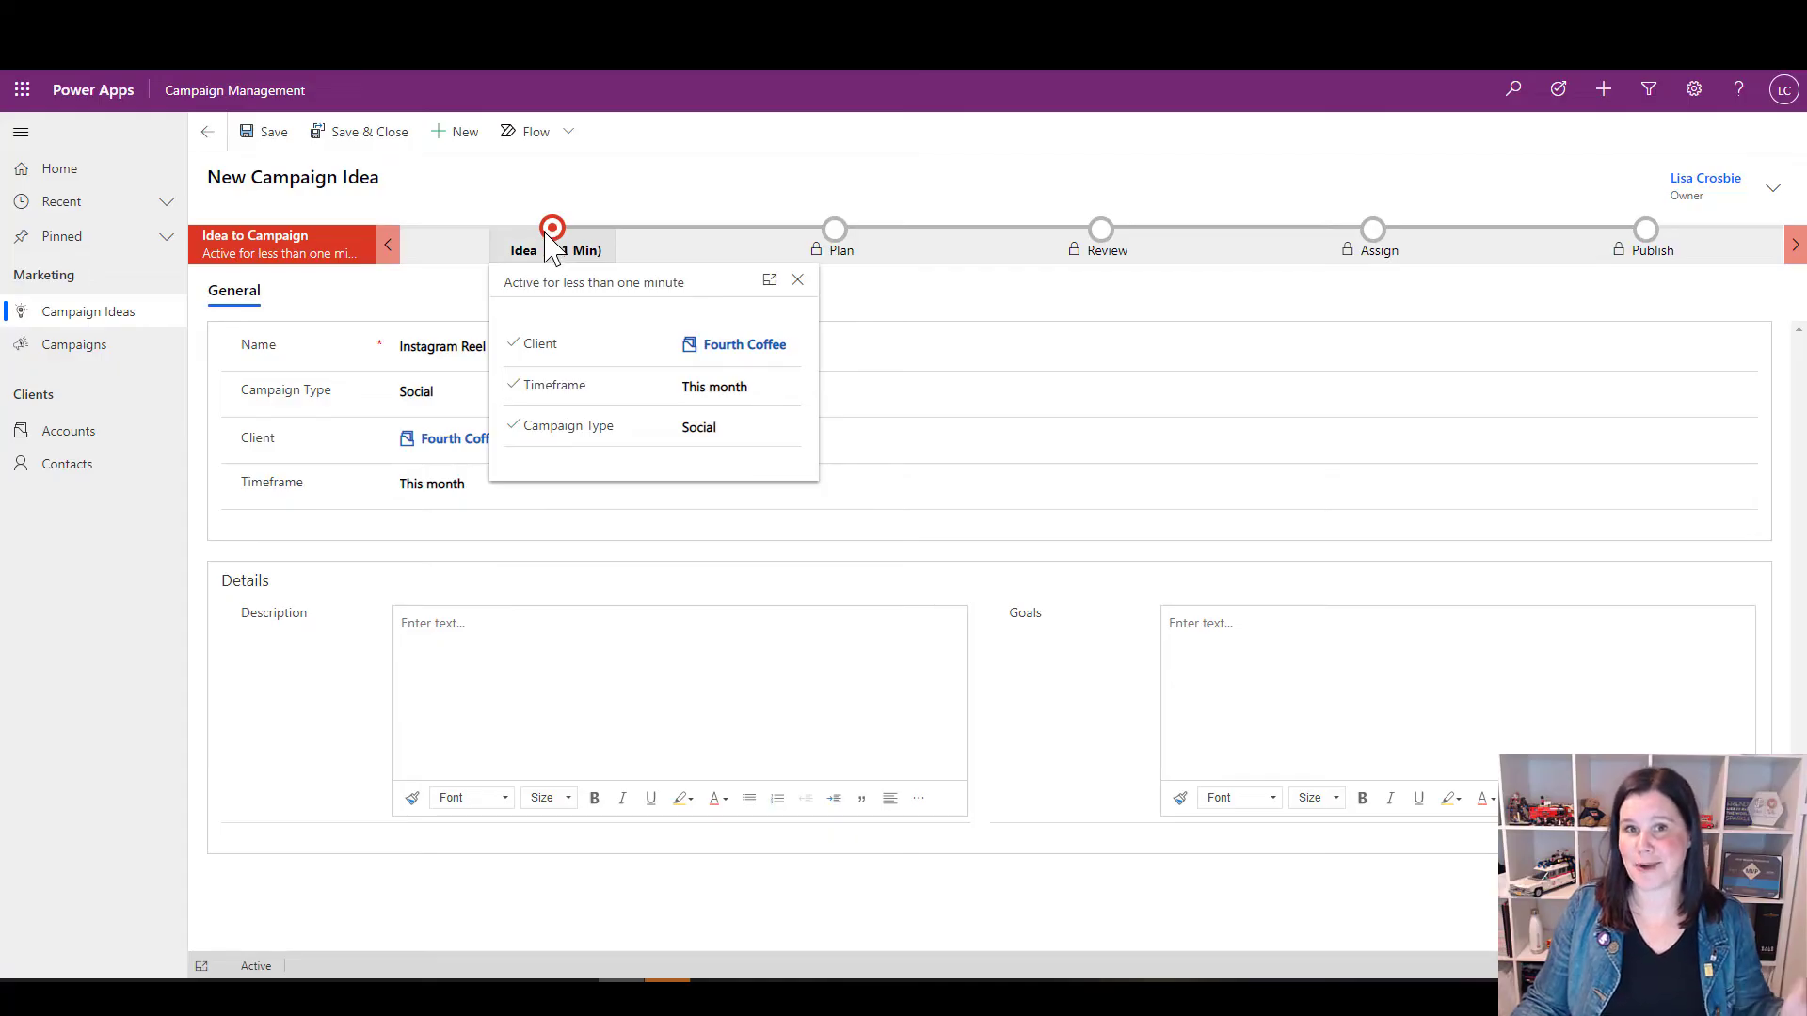
click(577, 193)
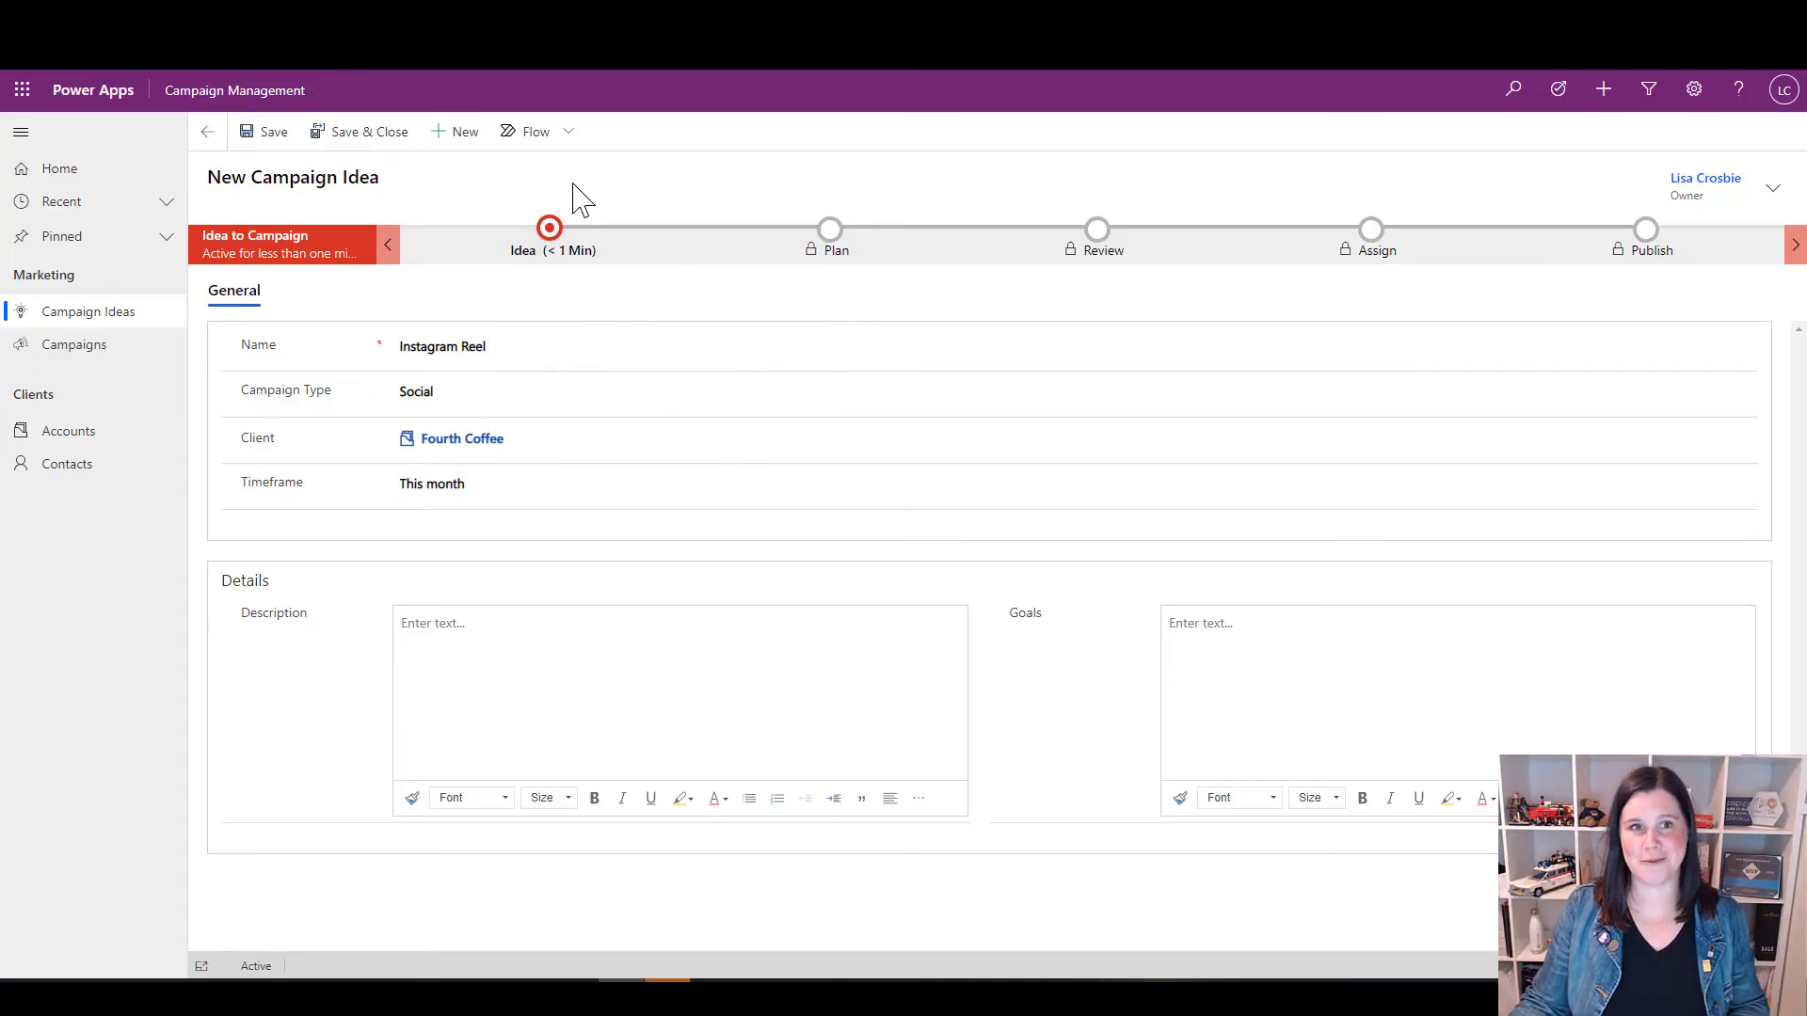
click(271, 134)
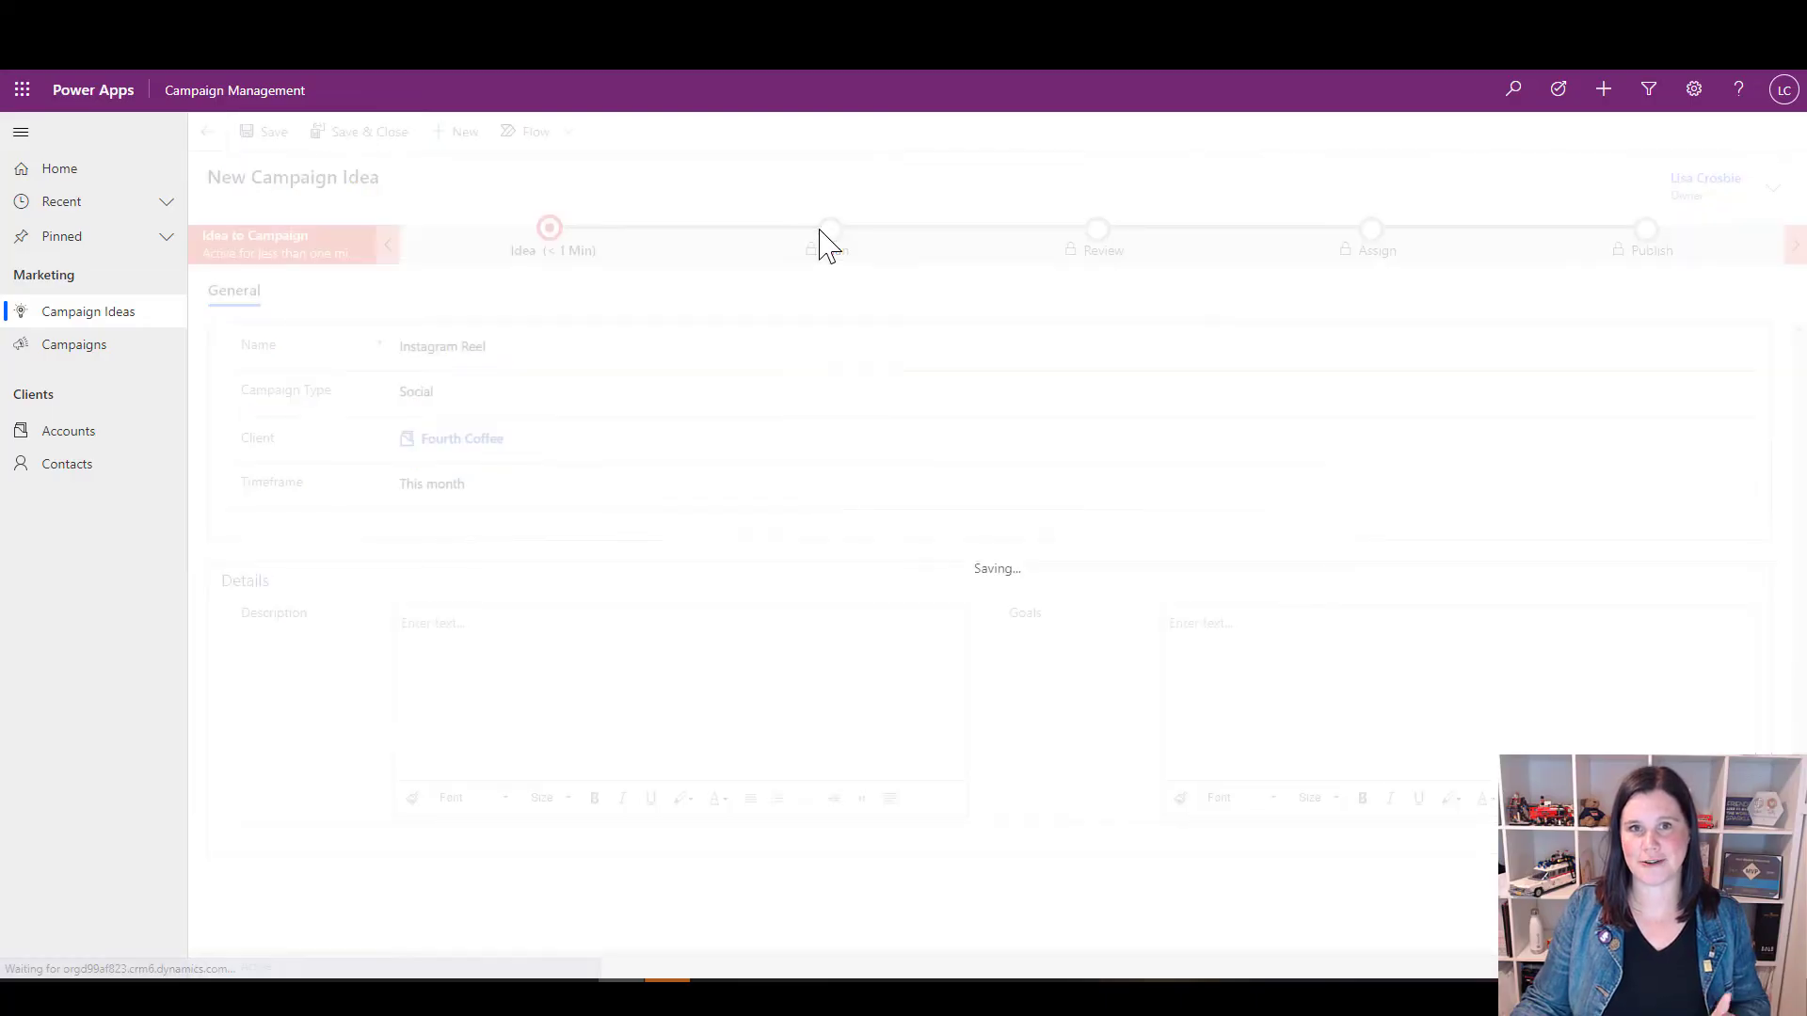
Advance the Instagram Reel idea from the Idea stage to the next stage by creating a new campaign record
click(558, 229)
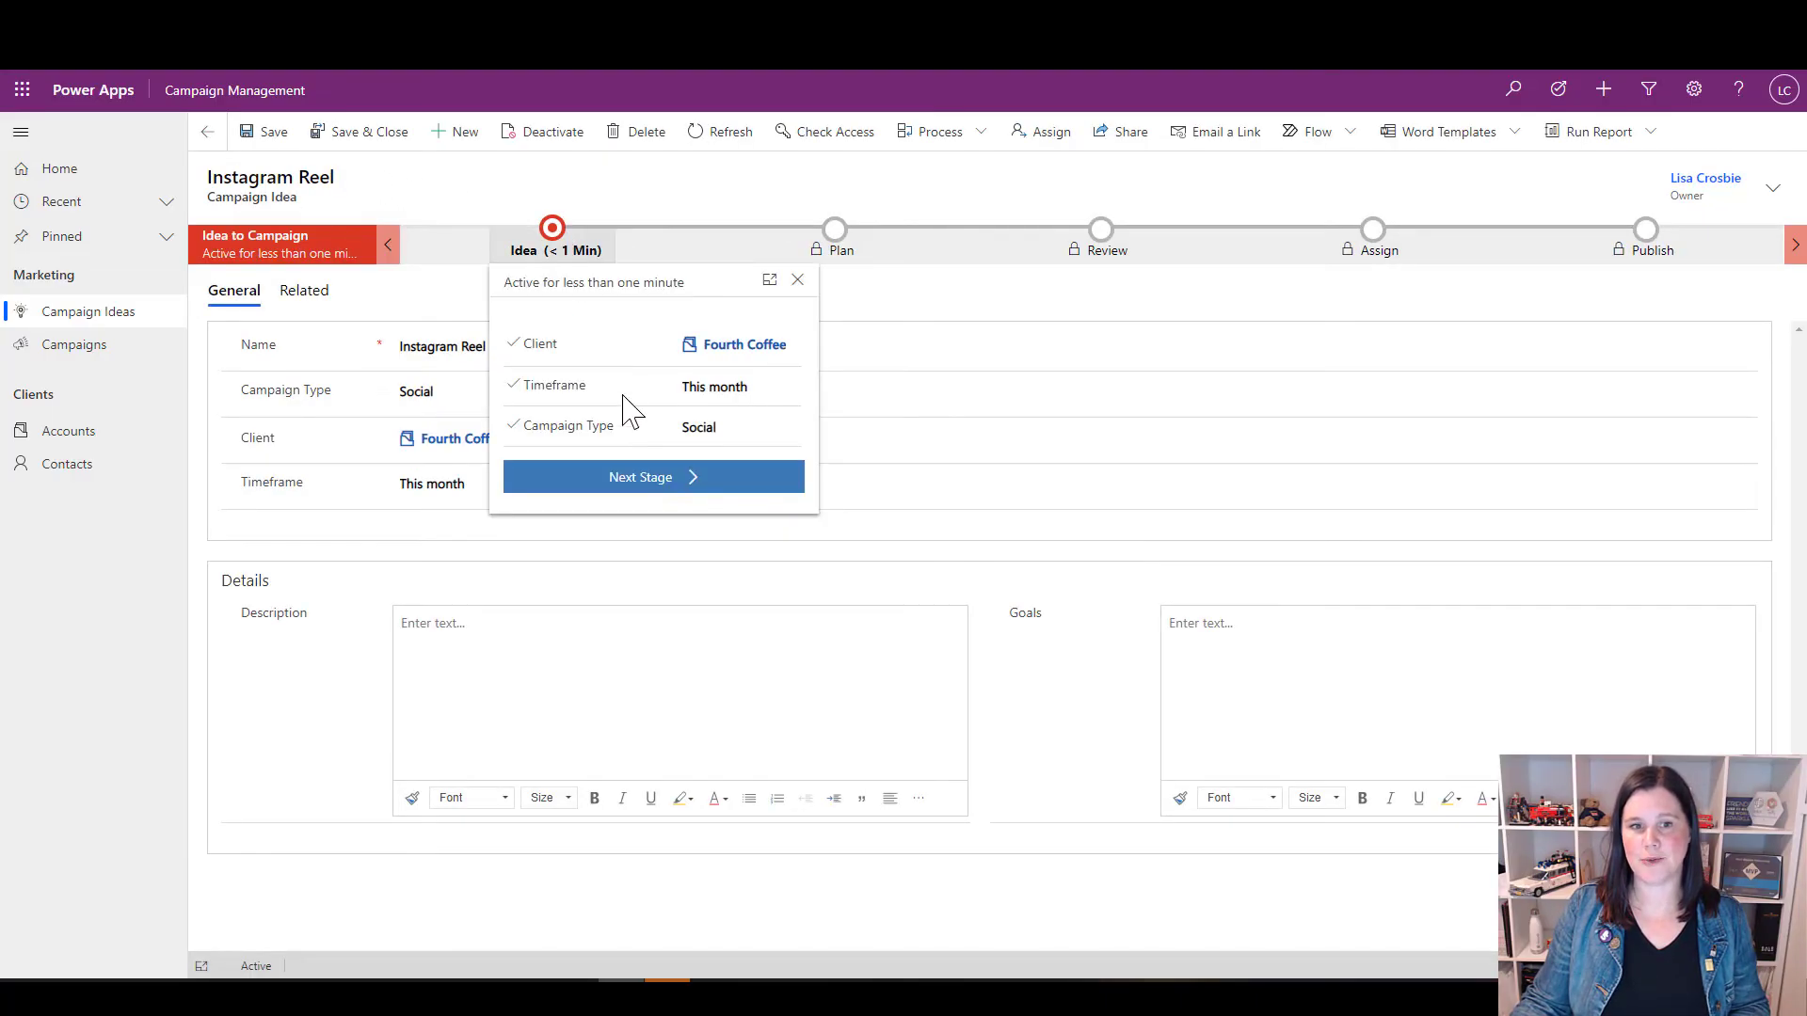
click(654, 480)
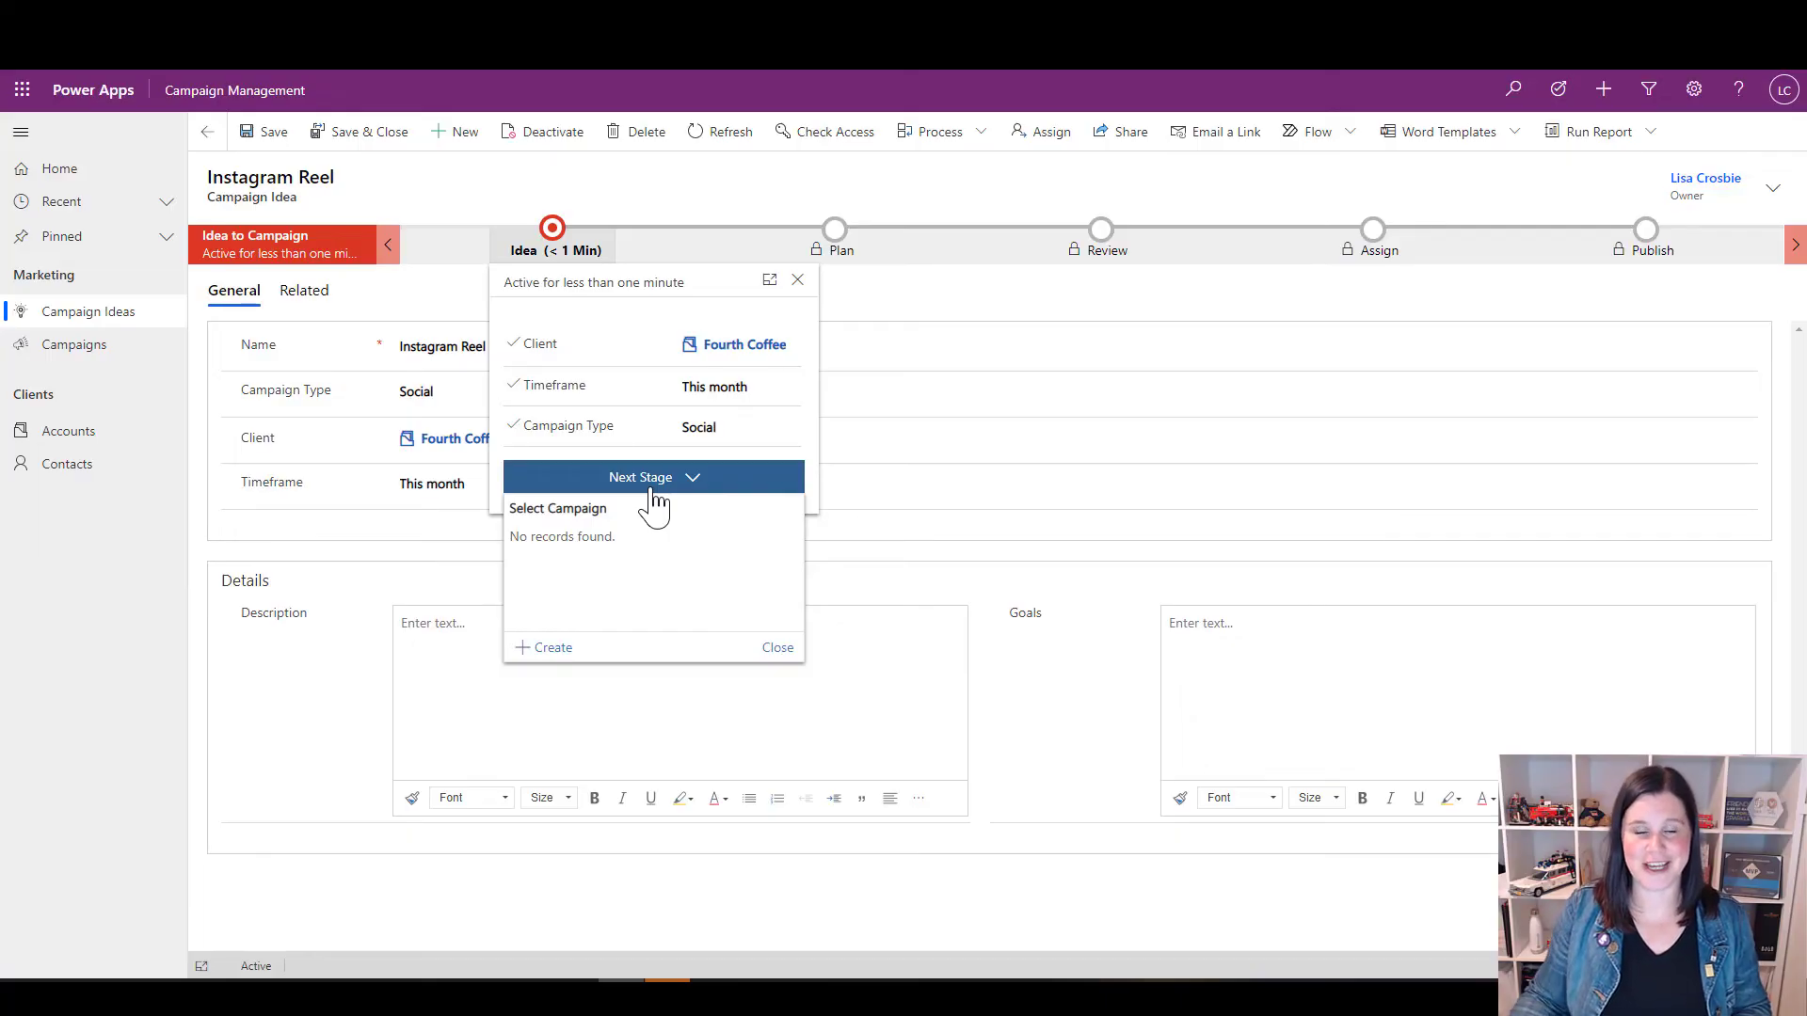
click(544, 648)
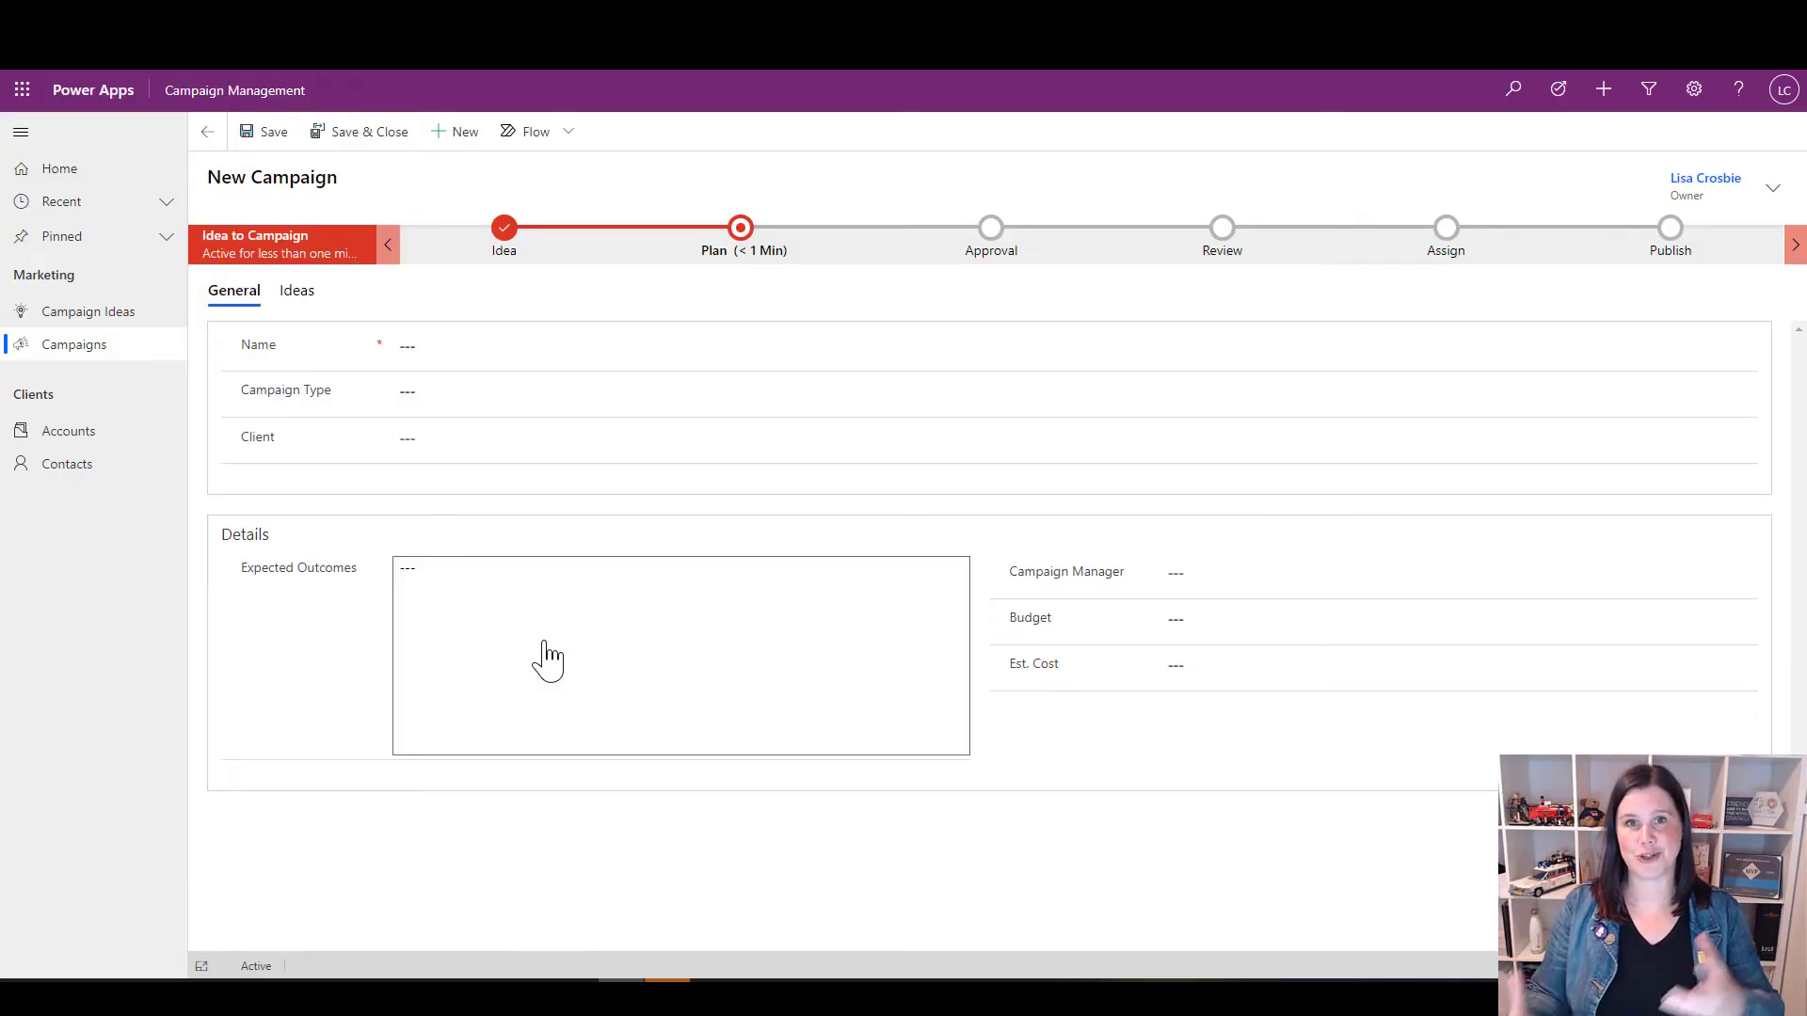
Name the new campaign Instagram Reels and save it
click(488, 350)
text(Instagr)
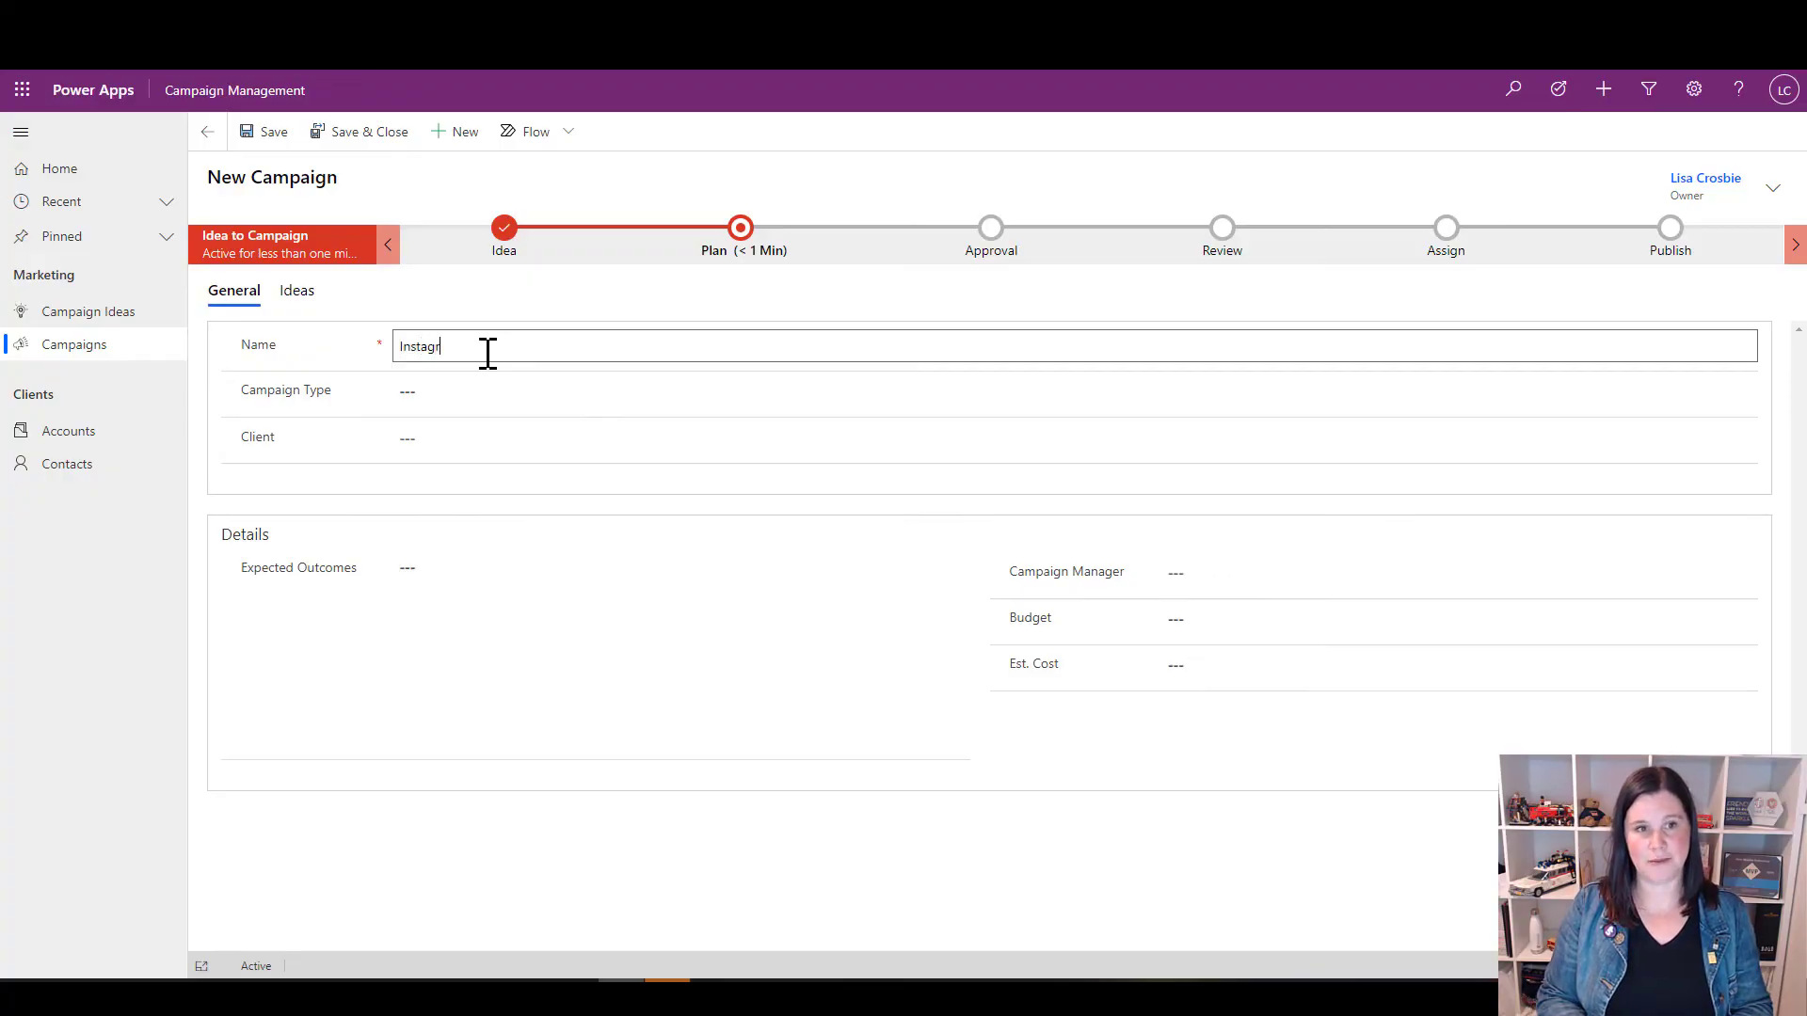
text(am Reels)
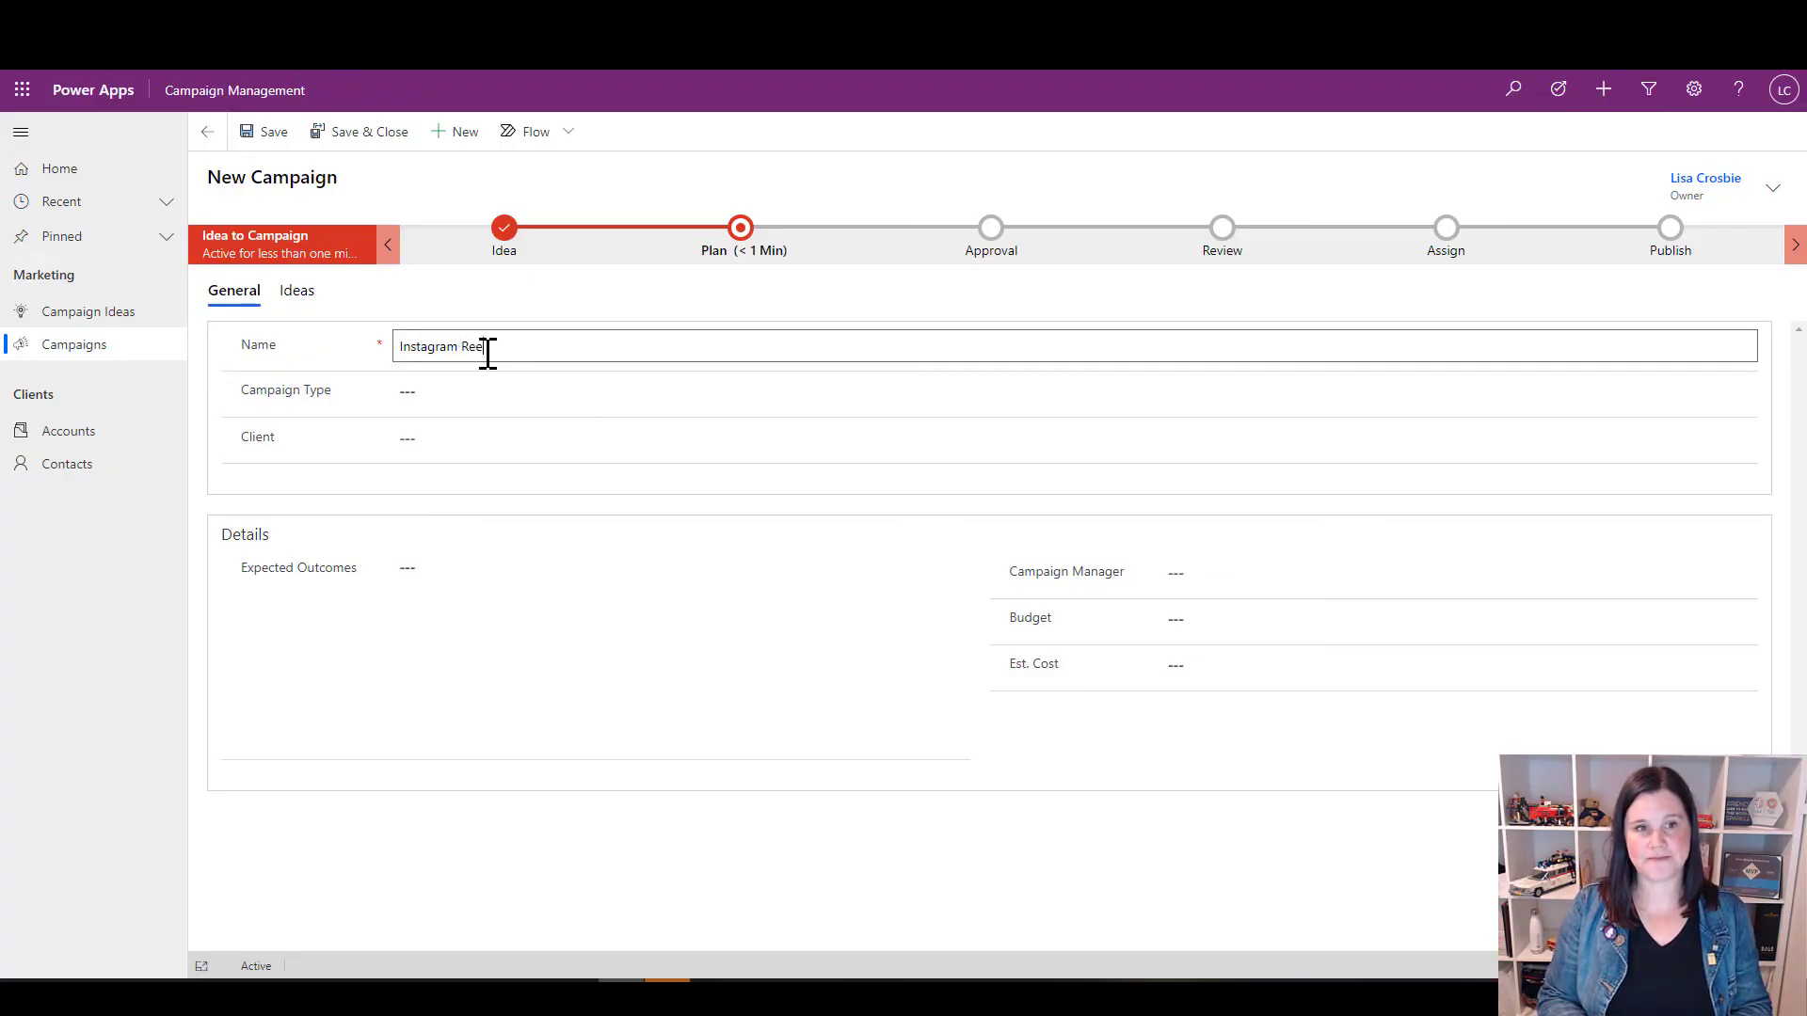
click(263, 137)
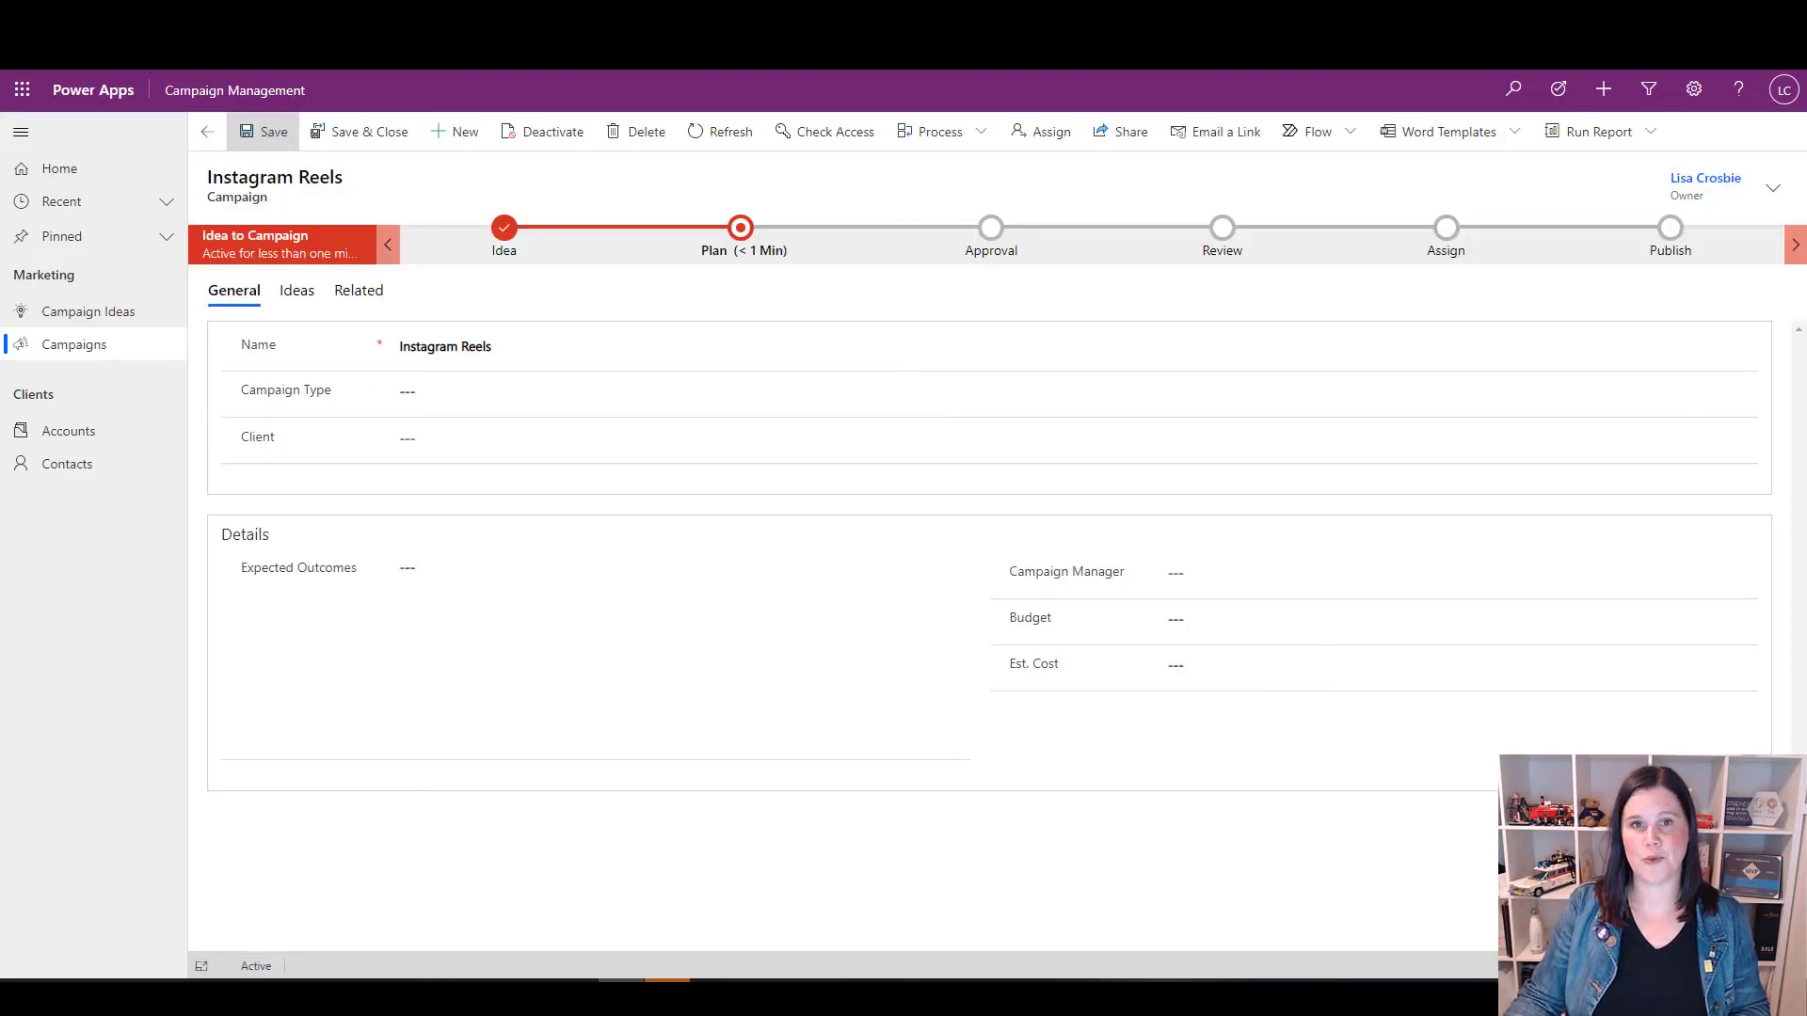
Set the Budget in the campaign's Plan stage to 10000
click(745, 236)
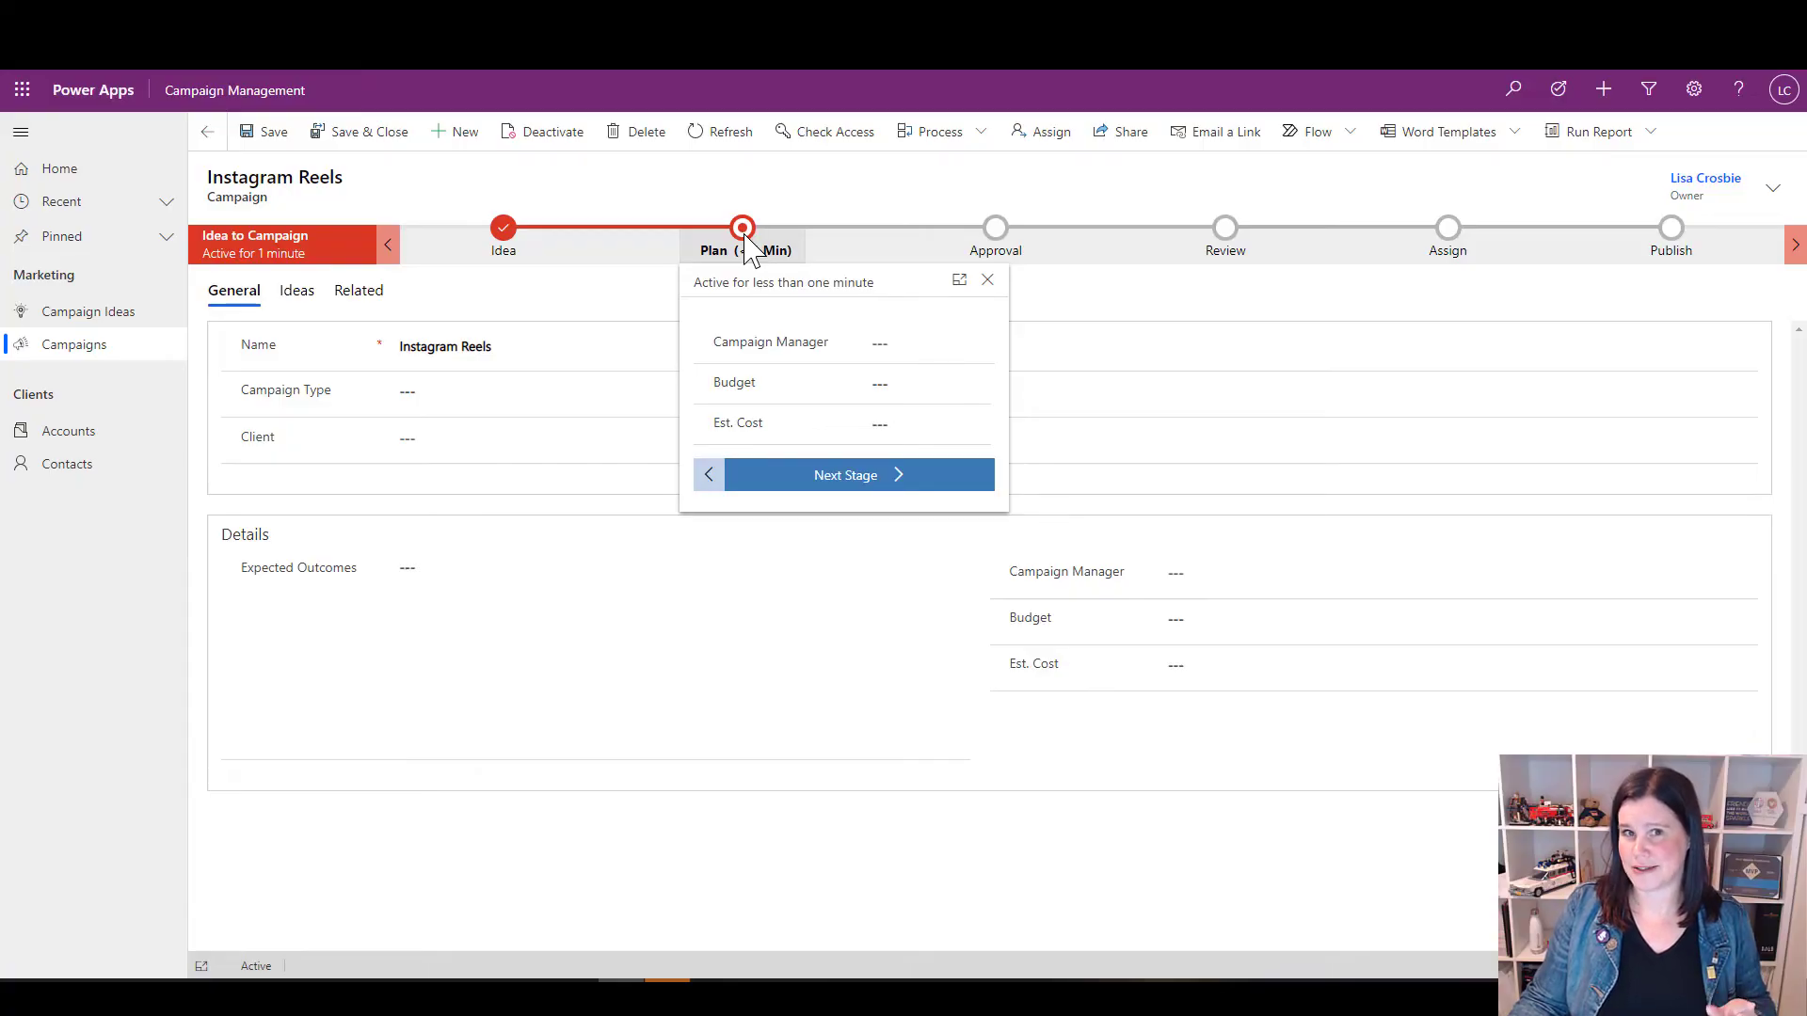
click(900, 382)
text(1)
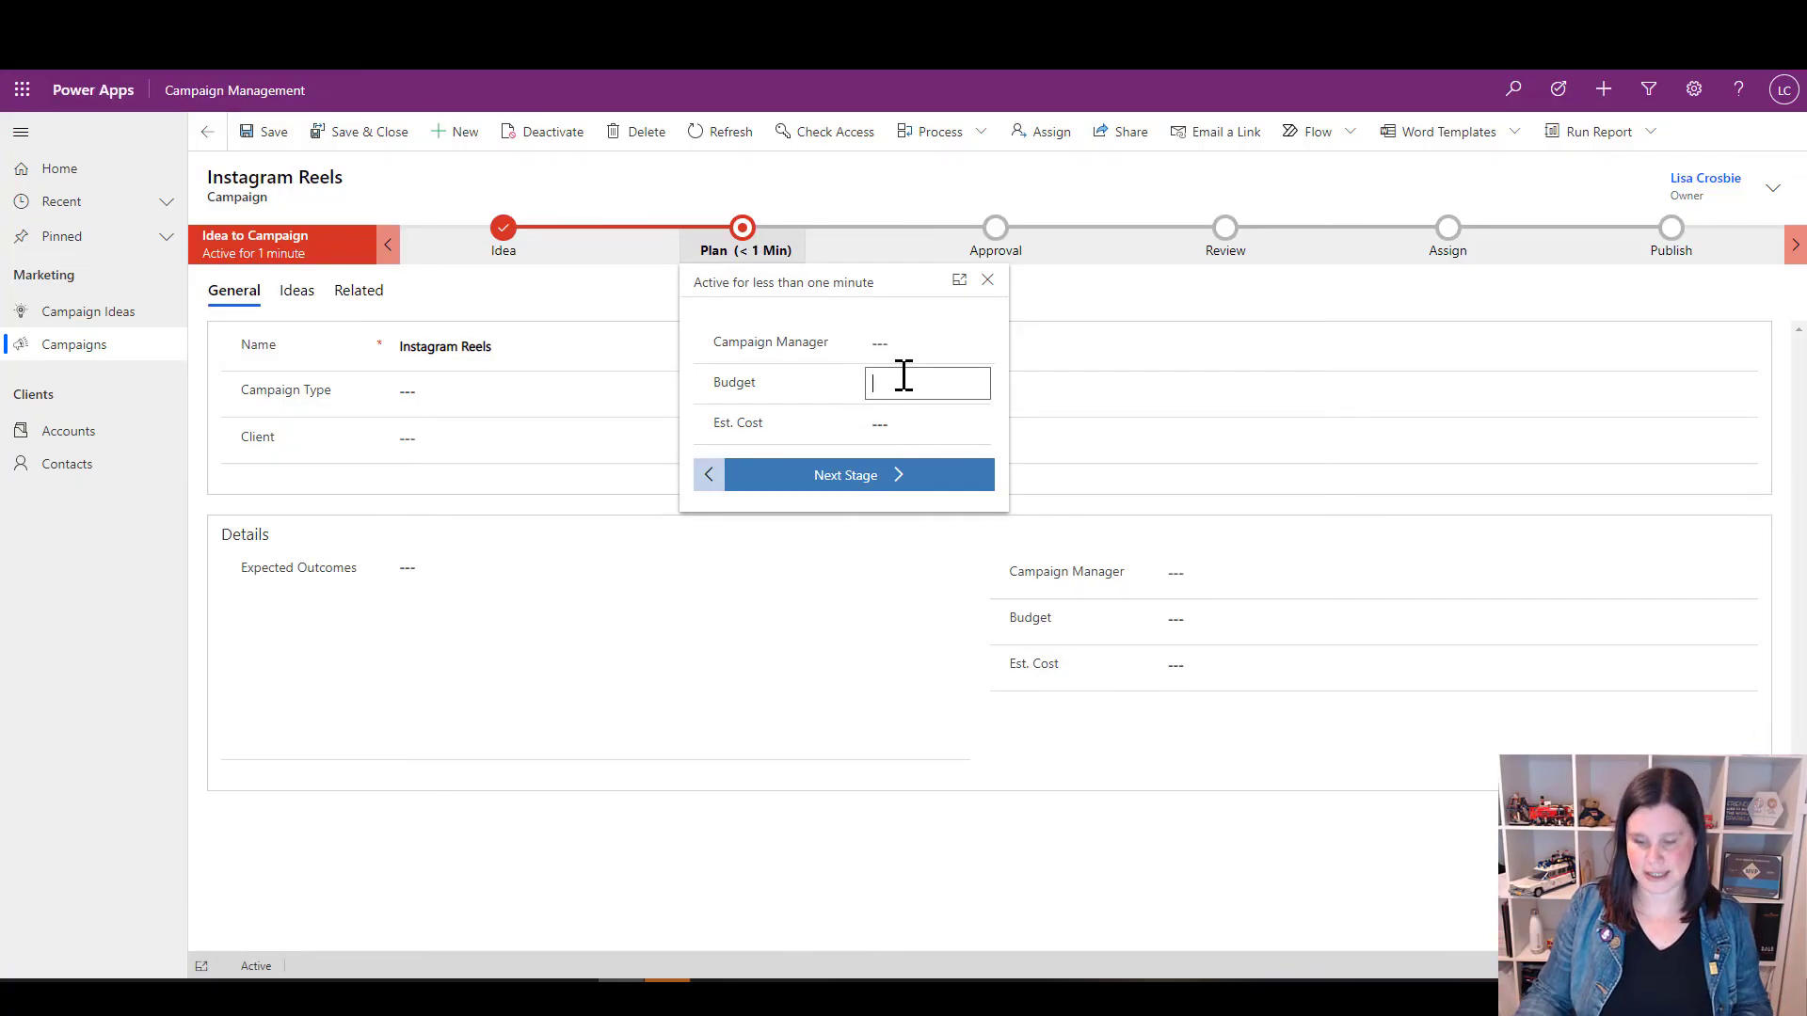
text(0000)
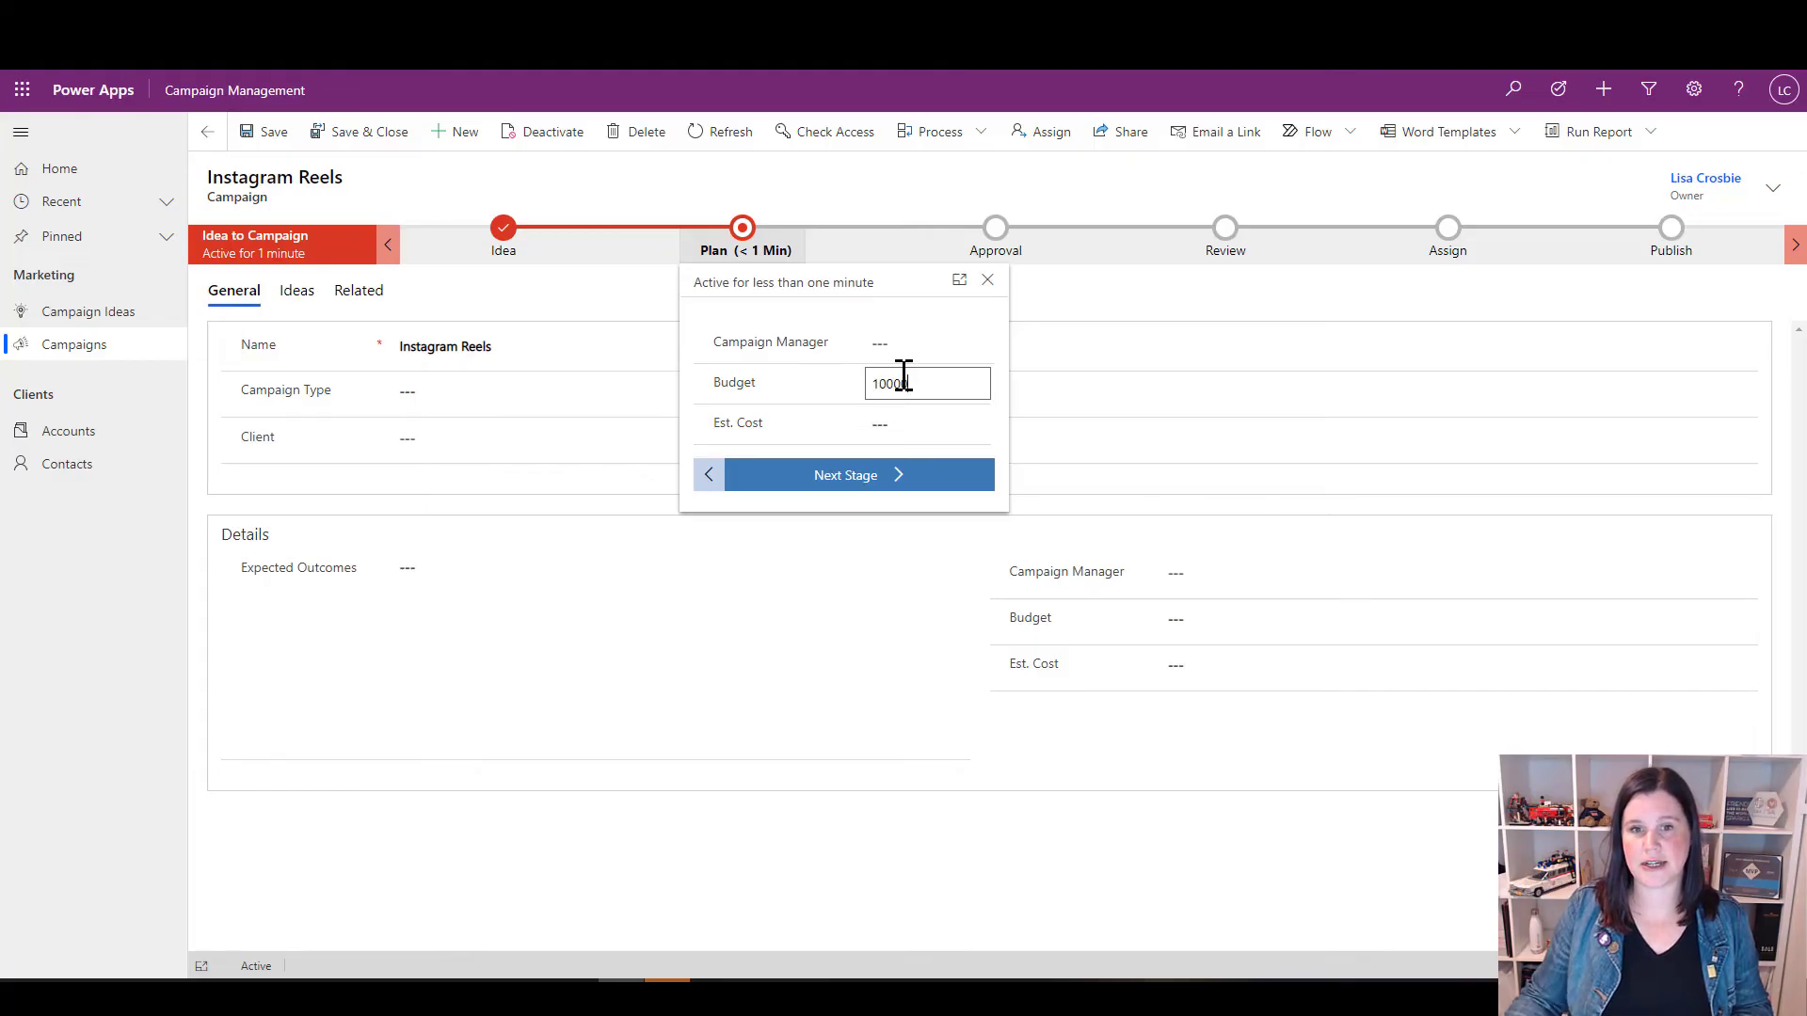
click(1045, 338)
Set the Est. Cost in the Plan stage to $20,000 to test the Approval condition
click(815, 244)
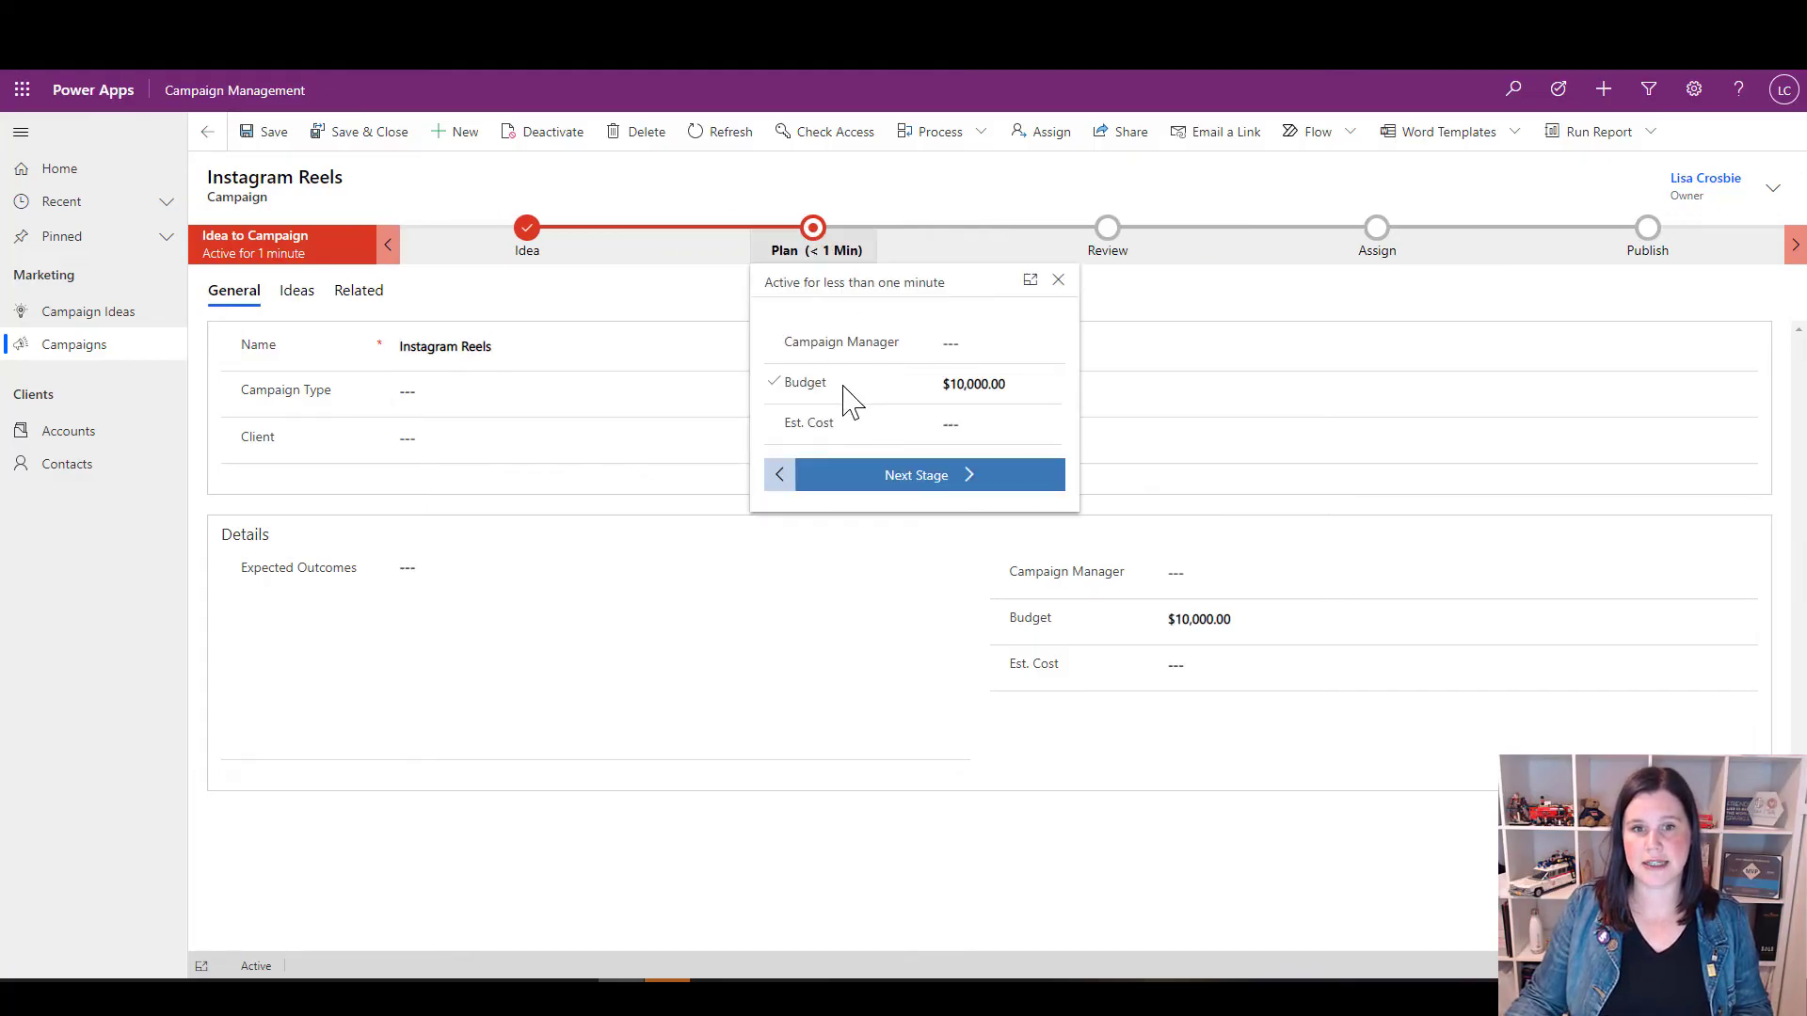
click(949, 429)
text(5000)
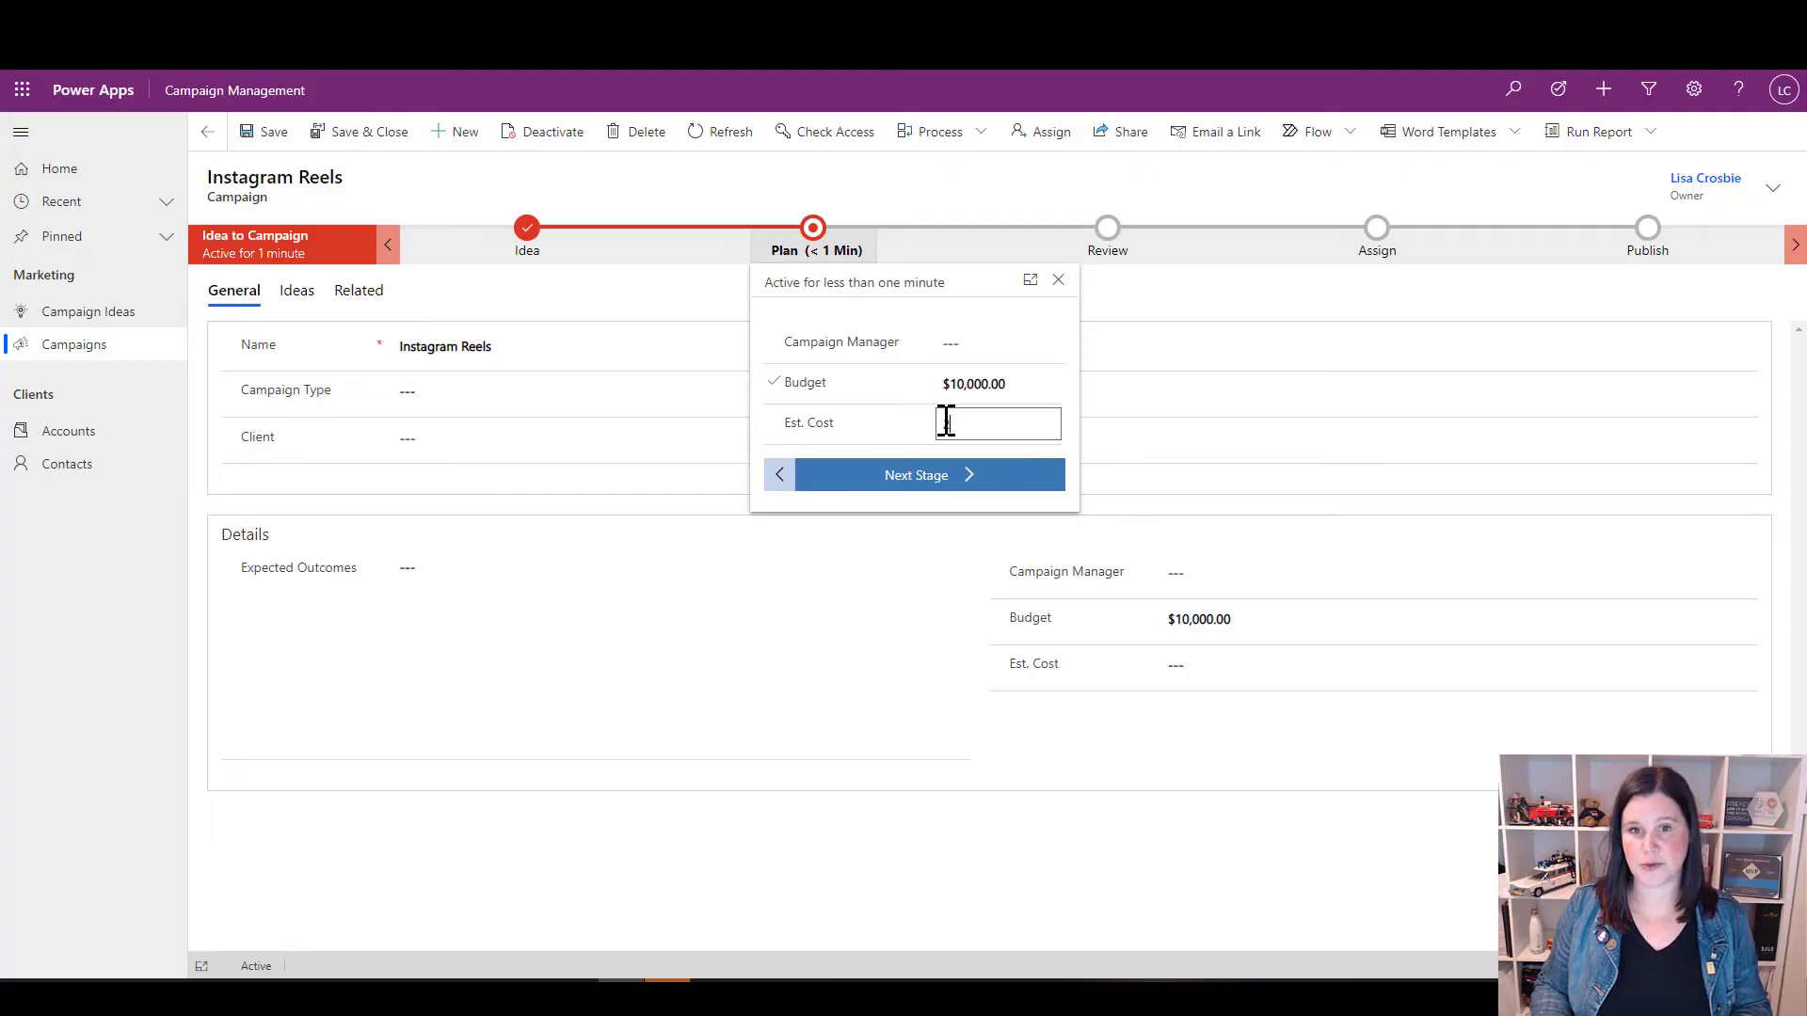
click(1105, 429)
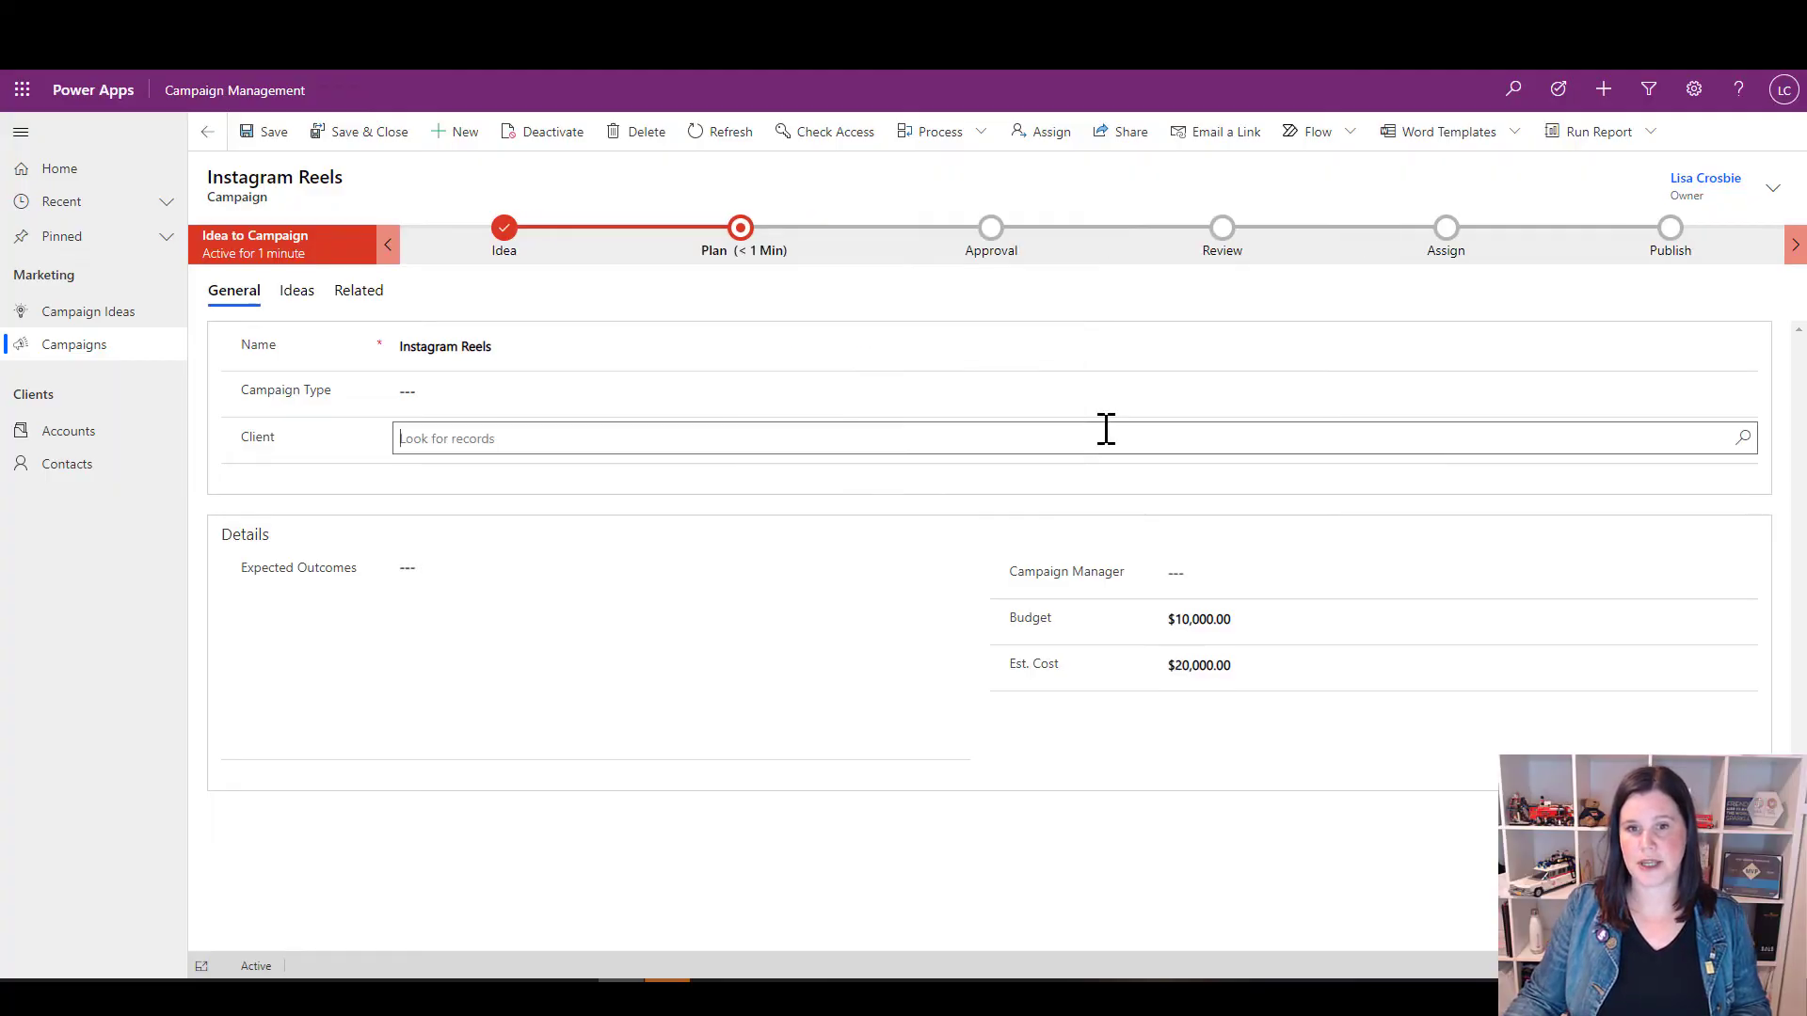
Change the Est. Cost in the Plan stage to 10000
click(739, 233)
drag(875, 424, 957, 423)
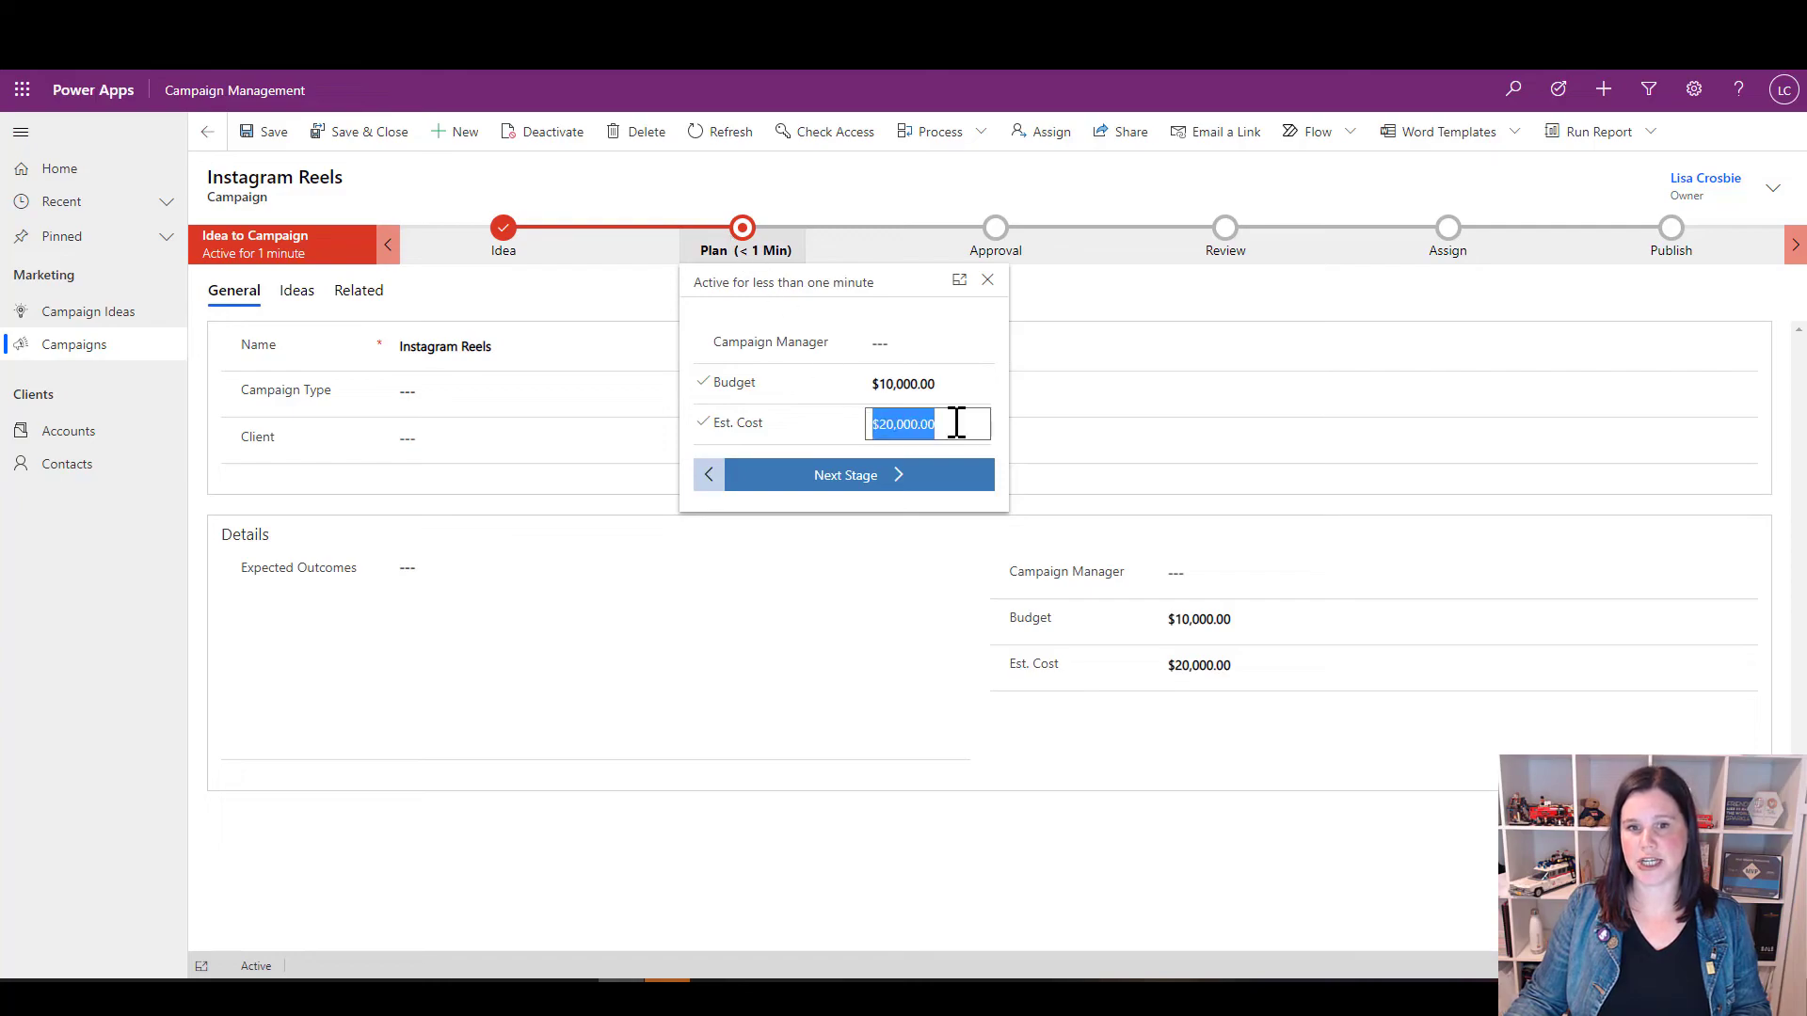
text(10,00)
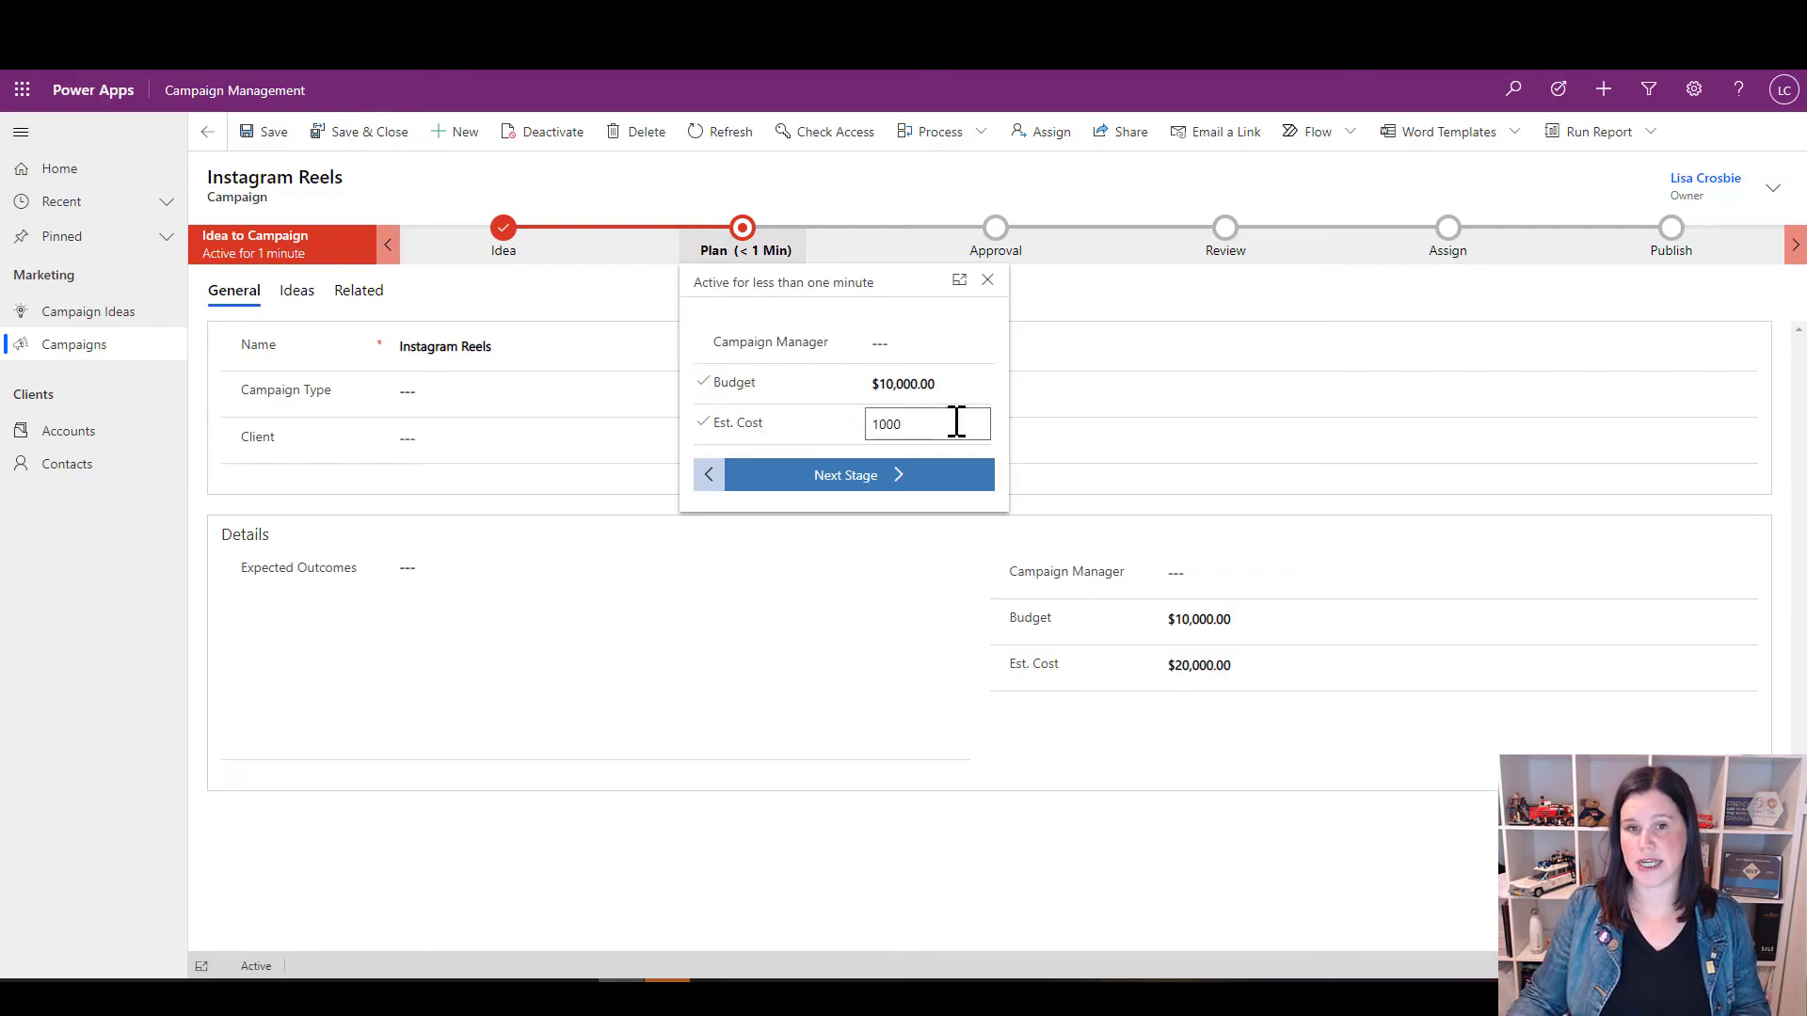
text(0)
click(1073, 400)
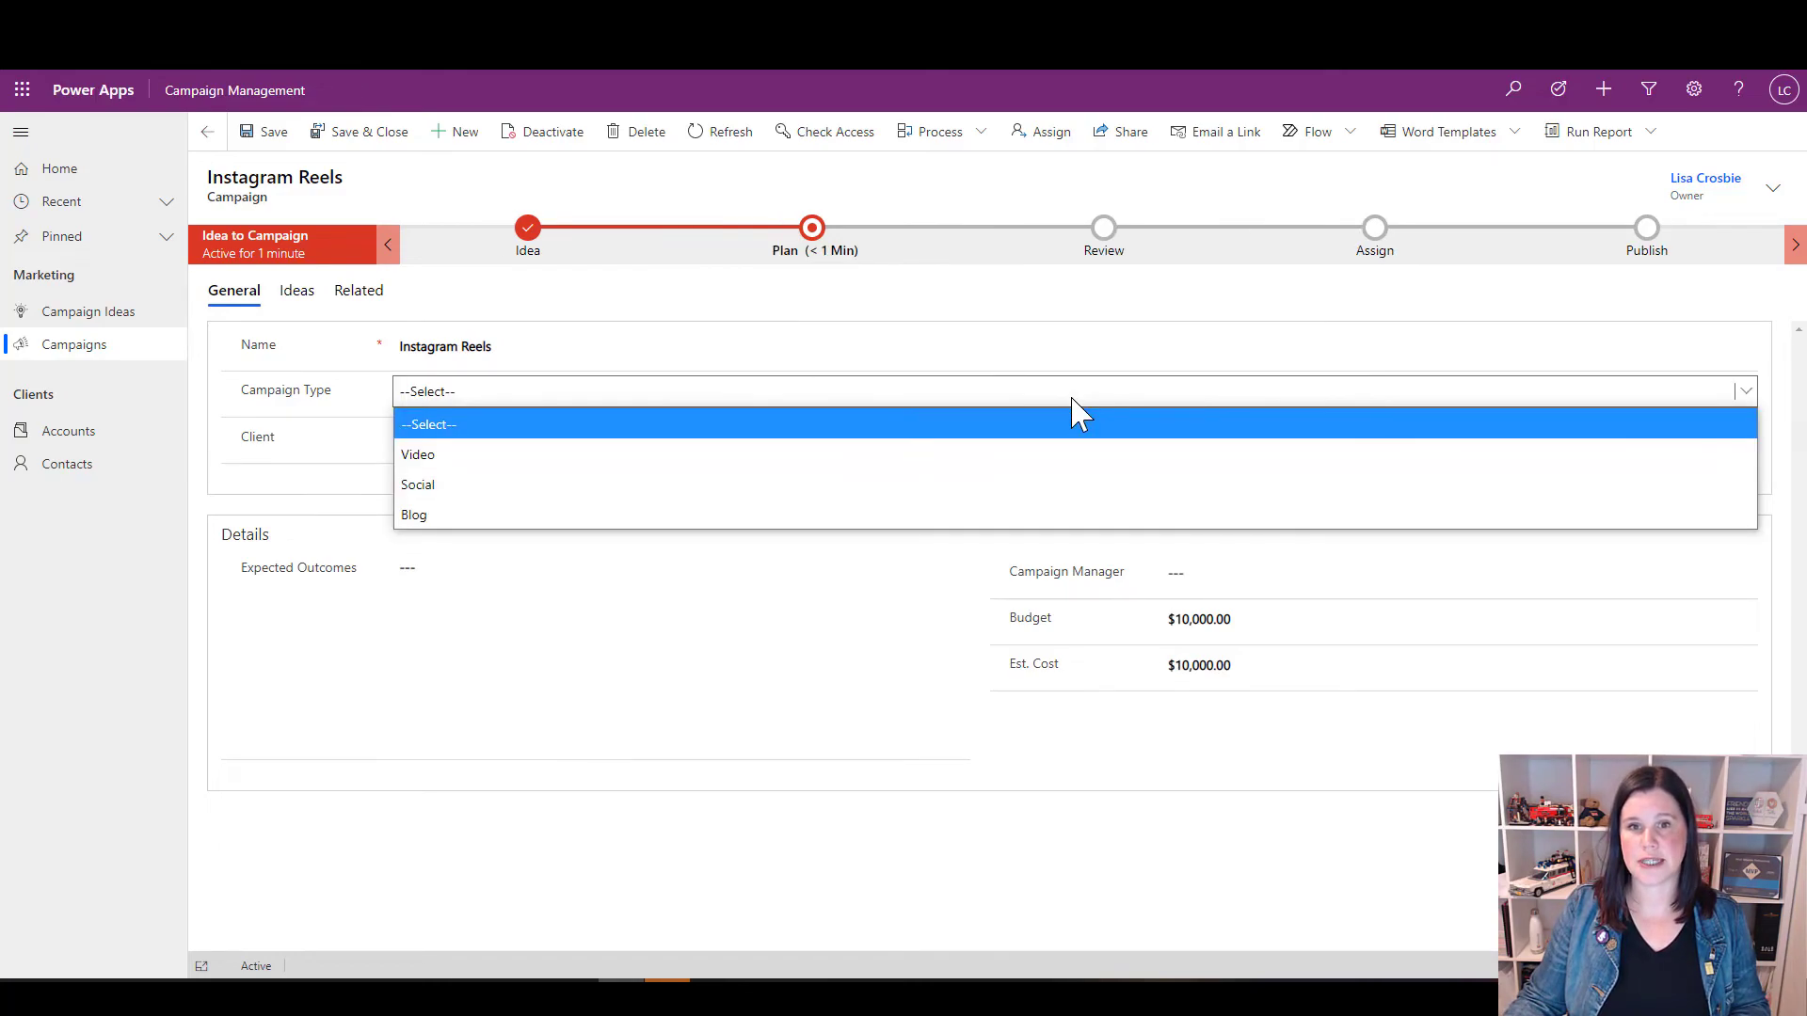
Examine the Review stage's data step and reopen the Plan stage's details
click(1009, 272)
click(1012, 273)
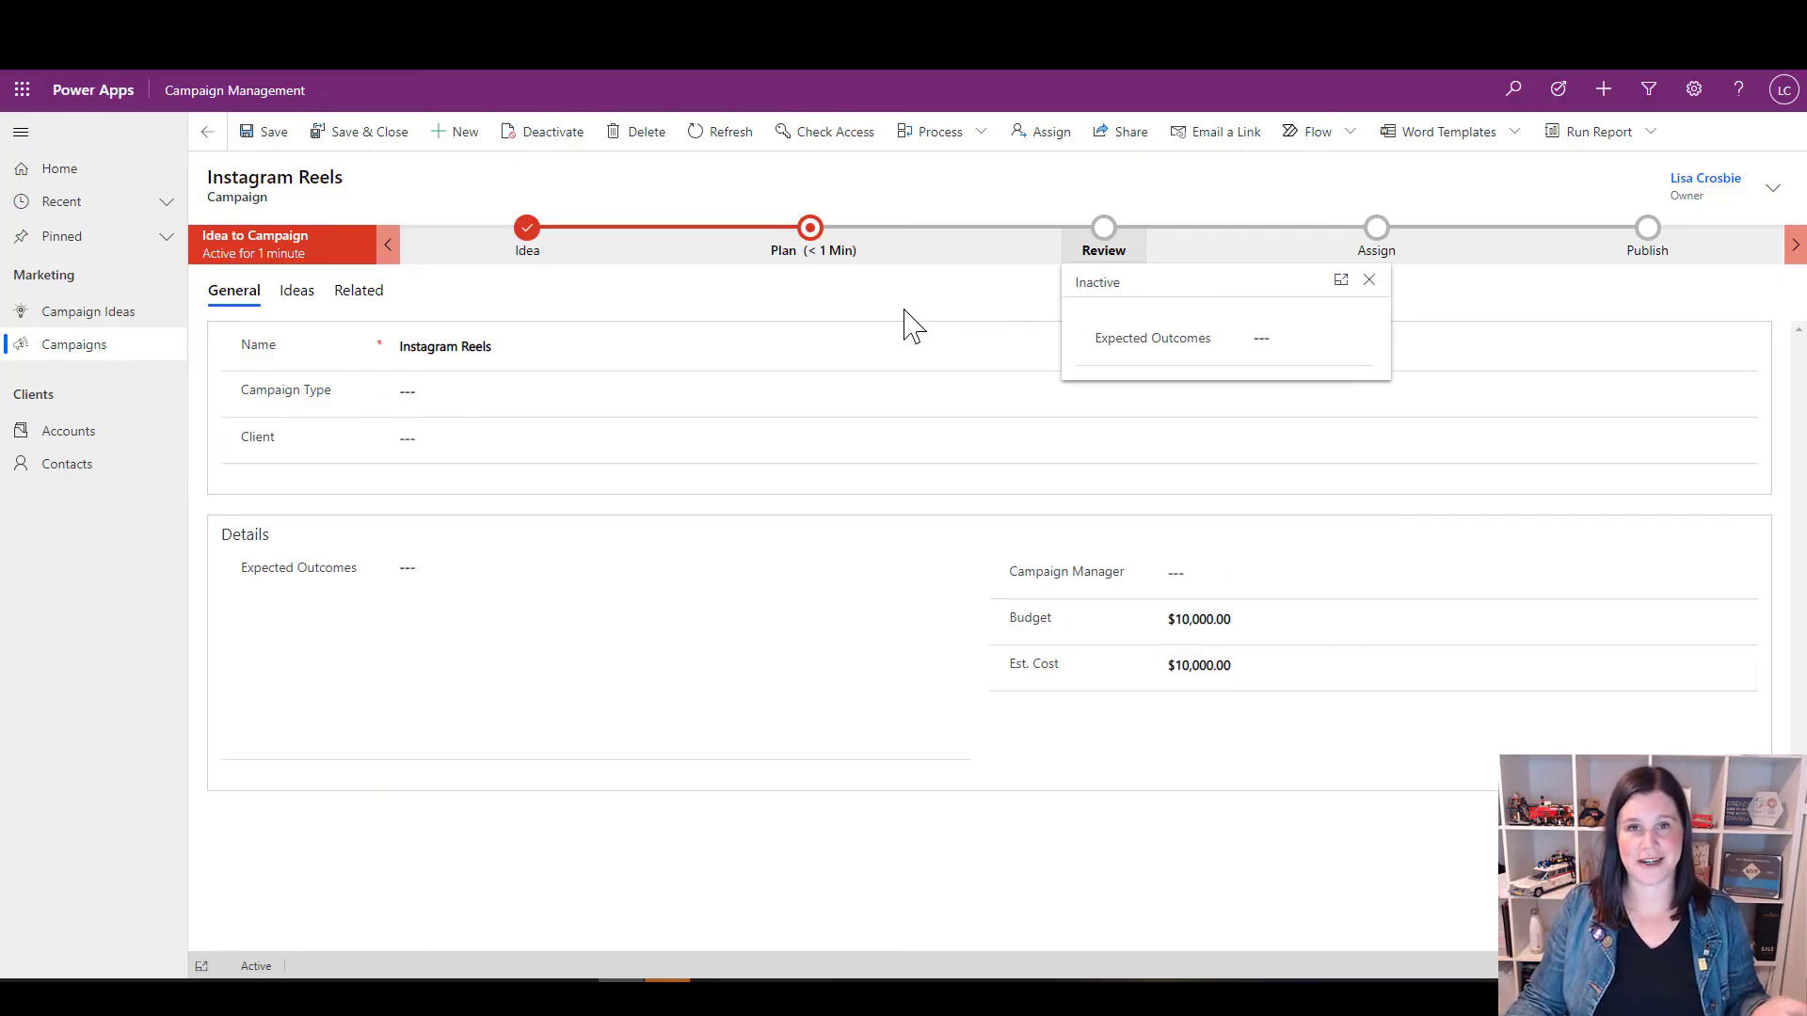
click(812, 233)
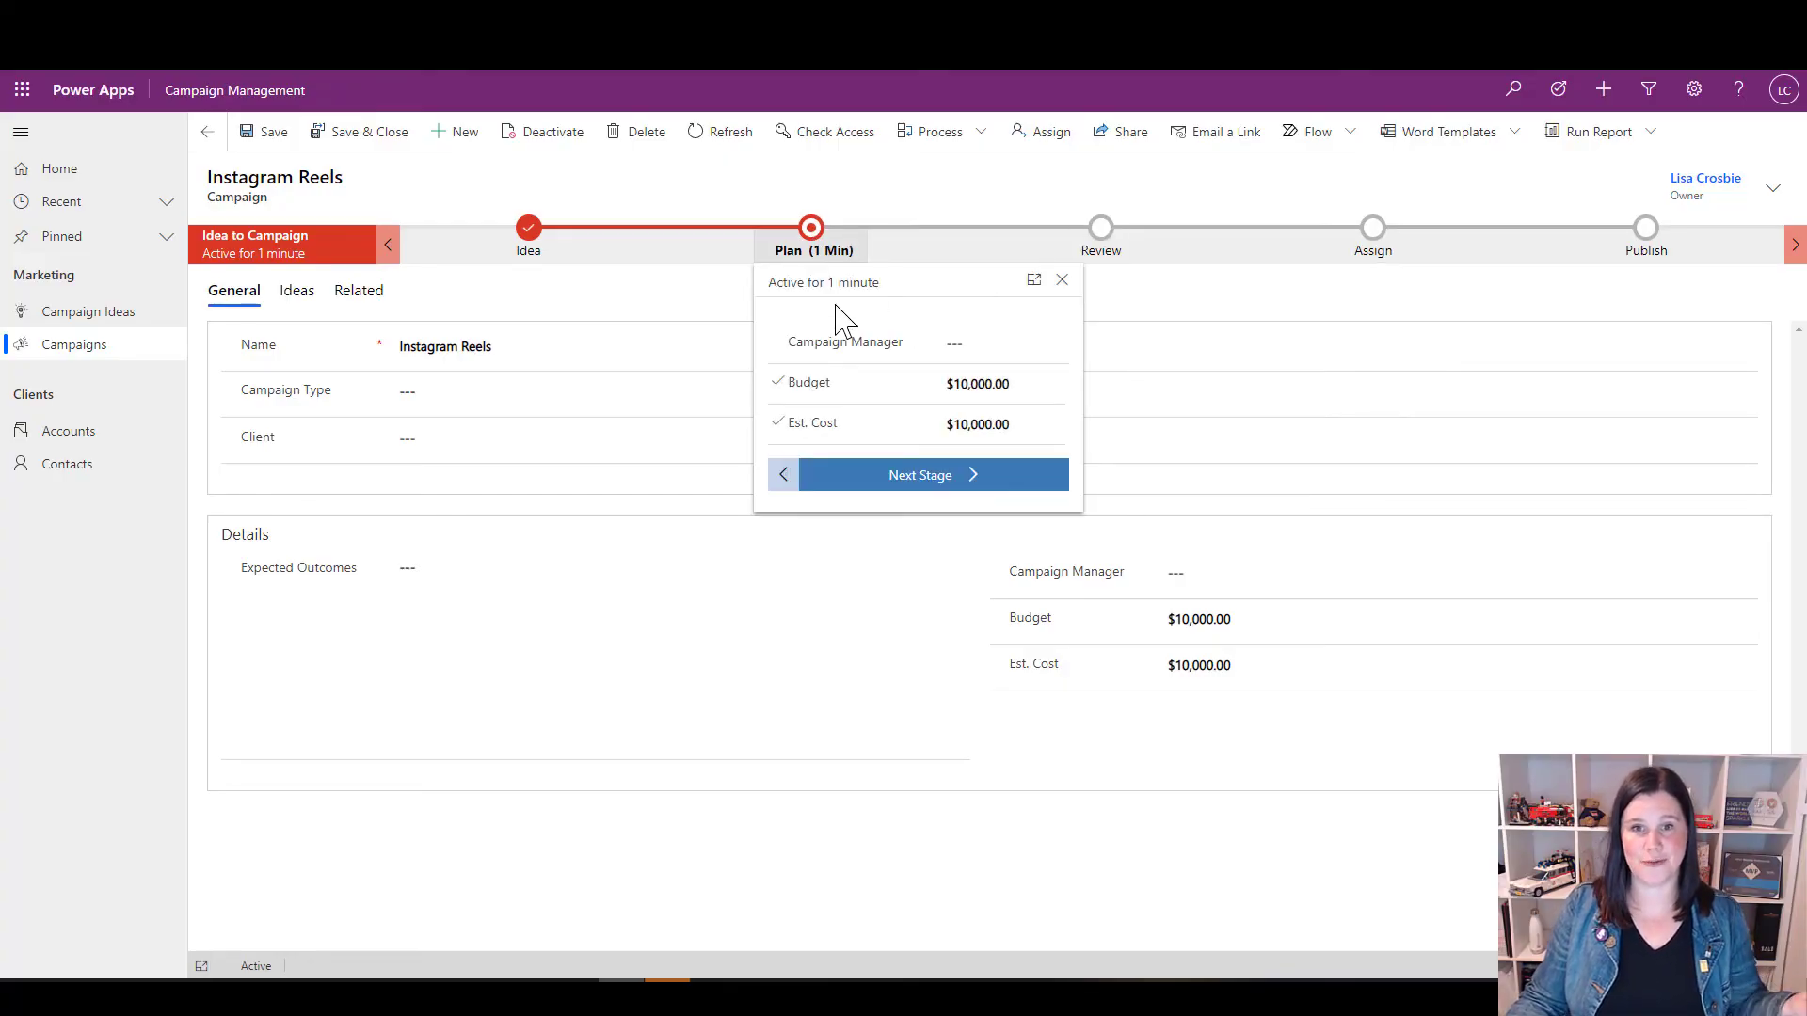
Advance the campaign through Review to the Assign stage and set its Campaign Type to Social to check the Social branch
click(970, 480)
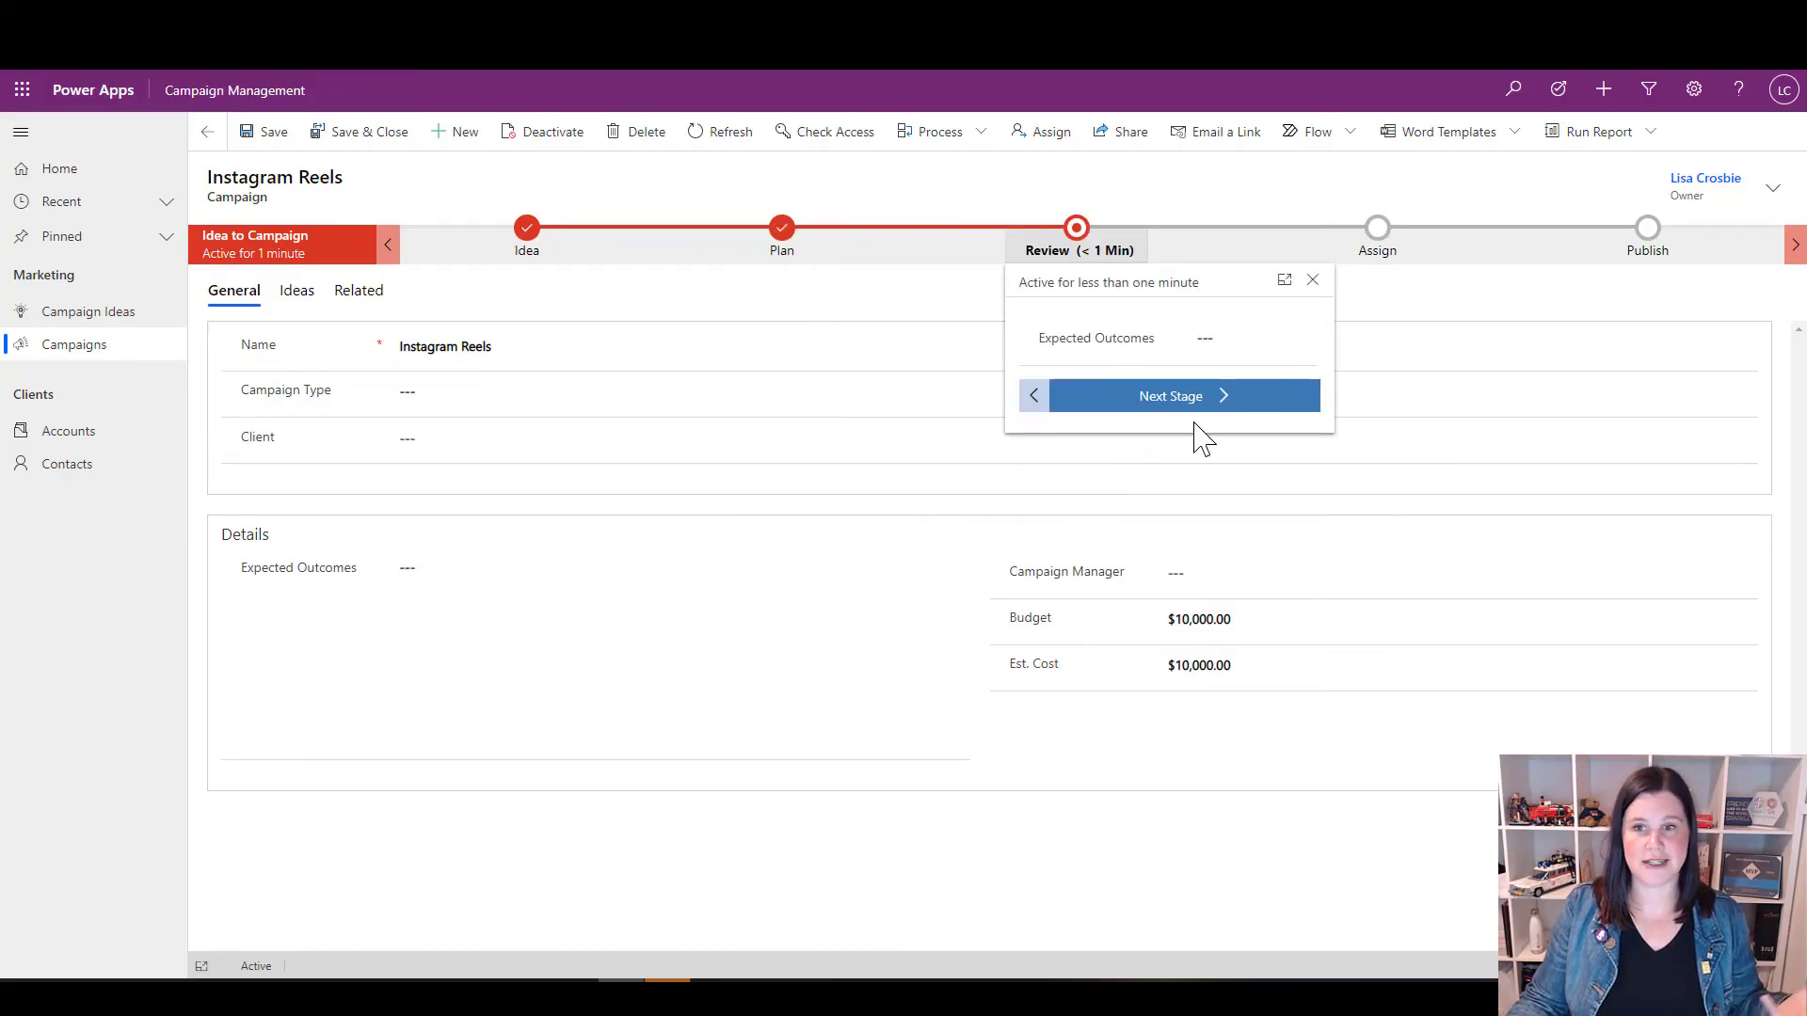
click(1239, 407)
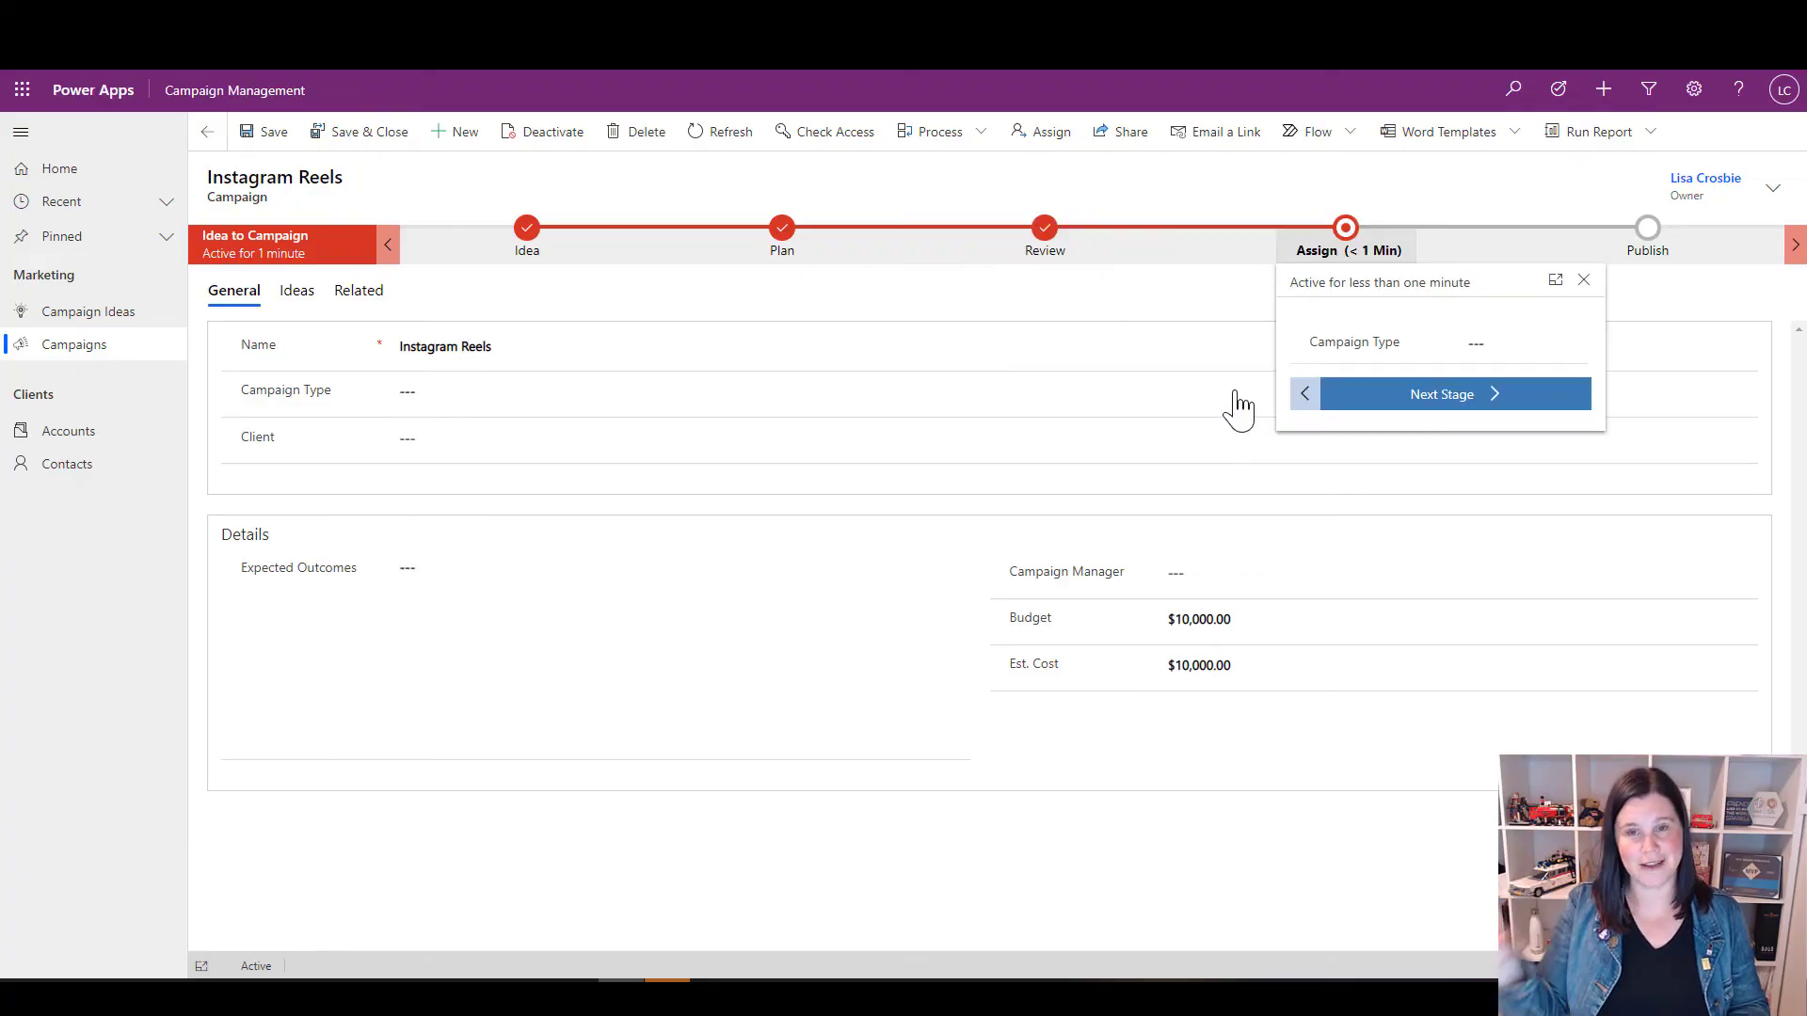
click(1474, 345)
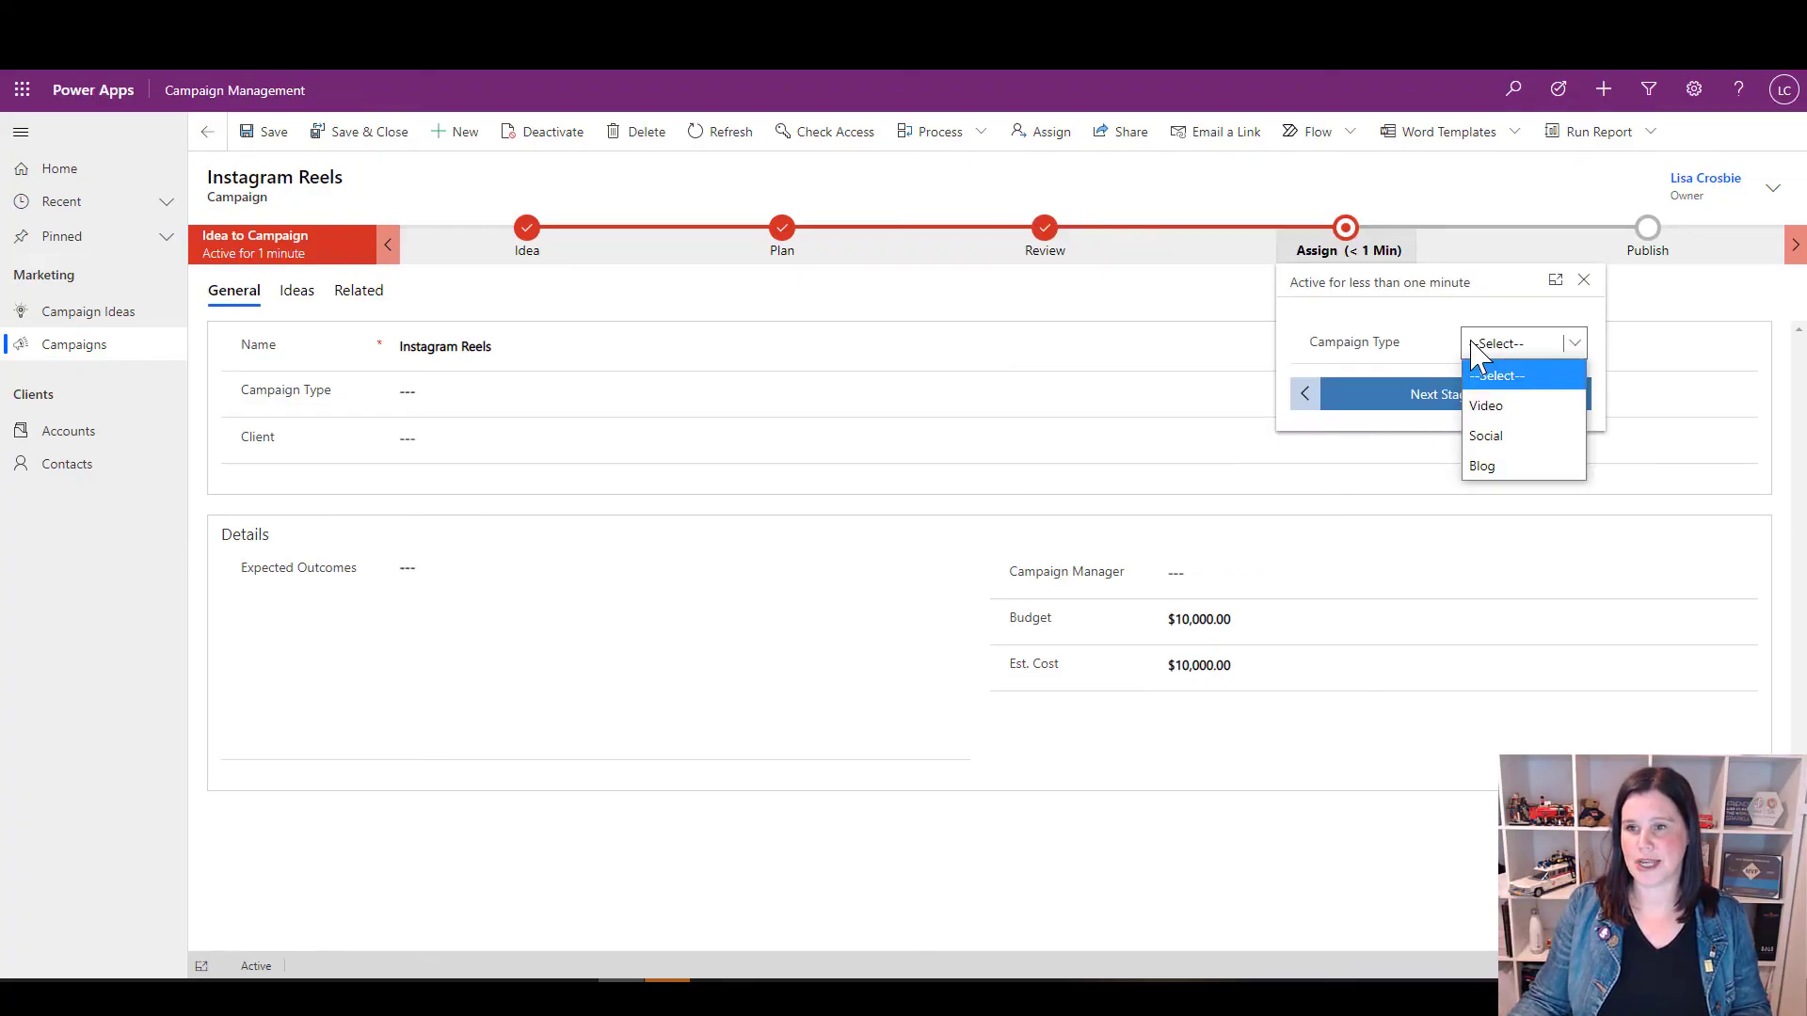
click(1477, 436)
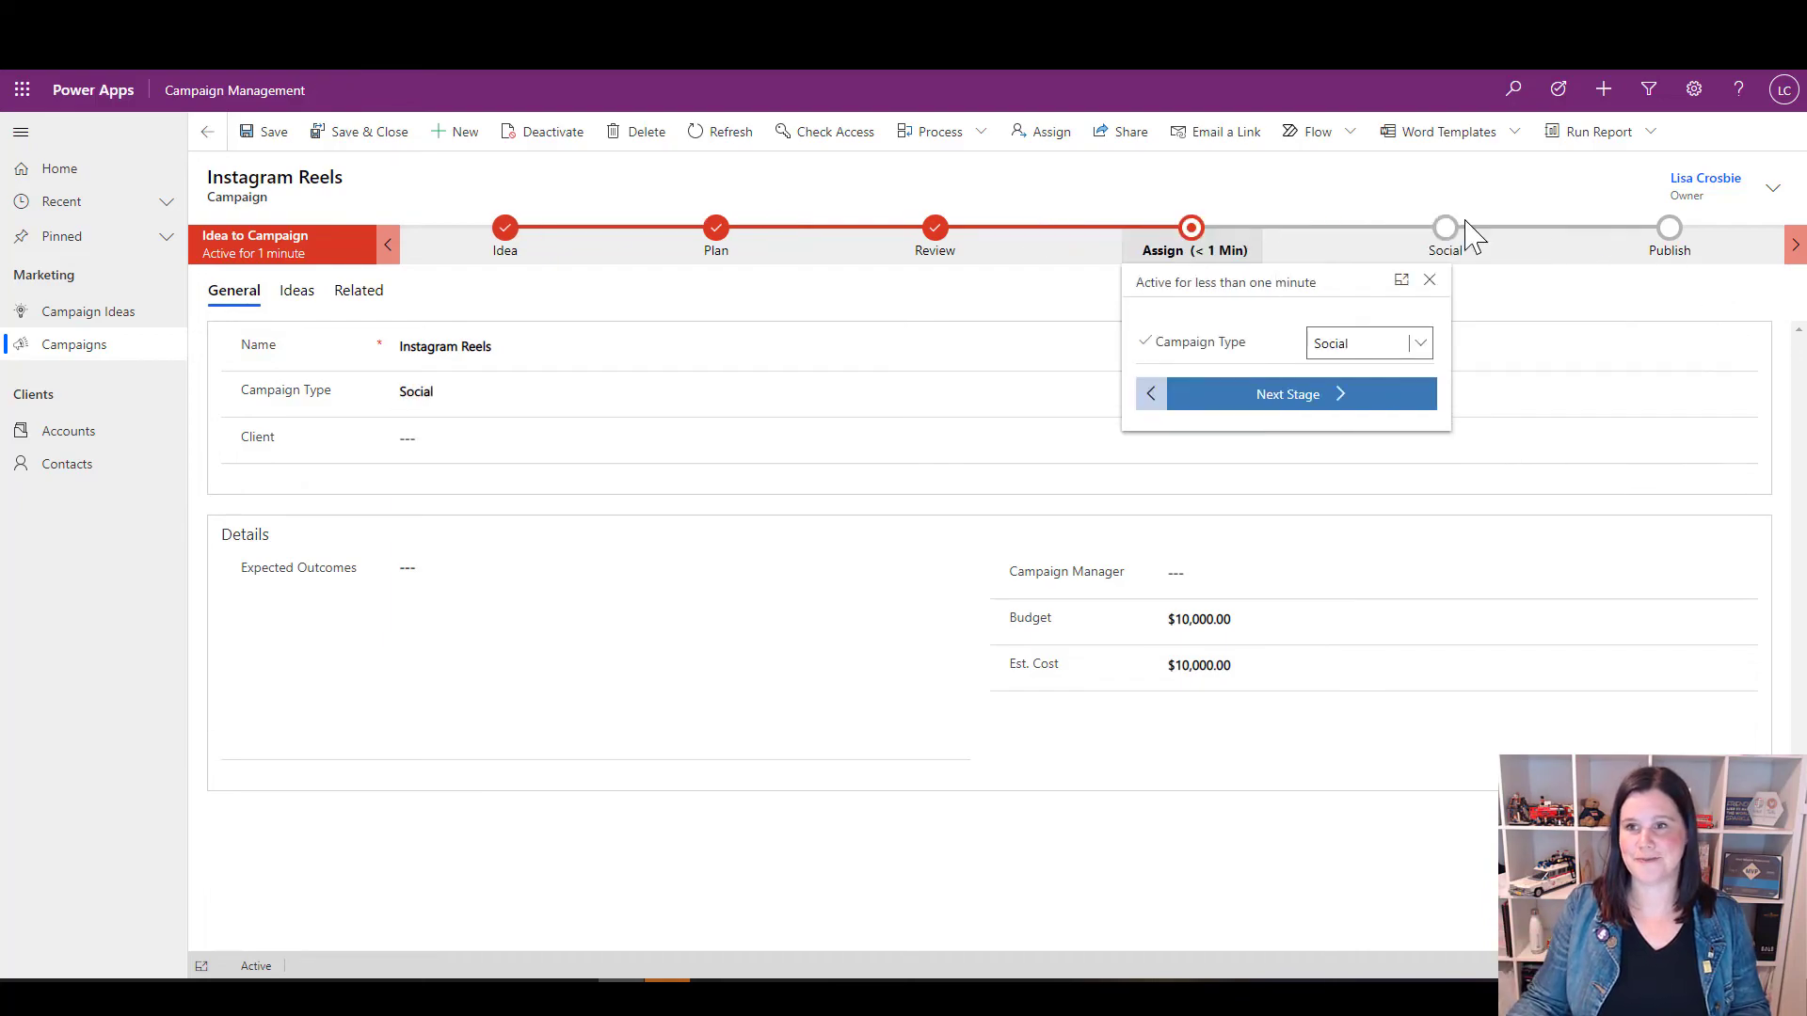
click(1445, 243)
click(1447, 246)
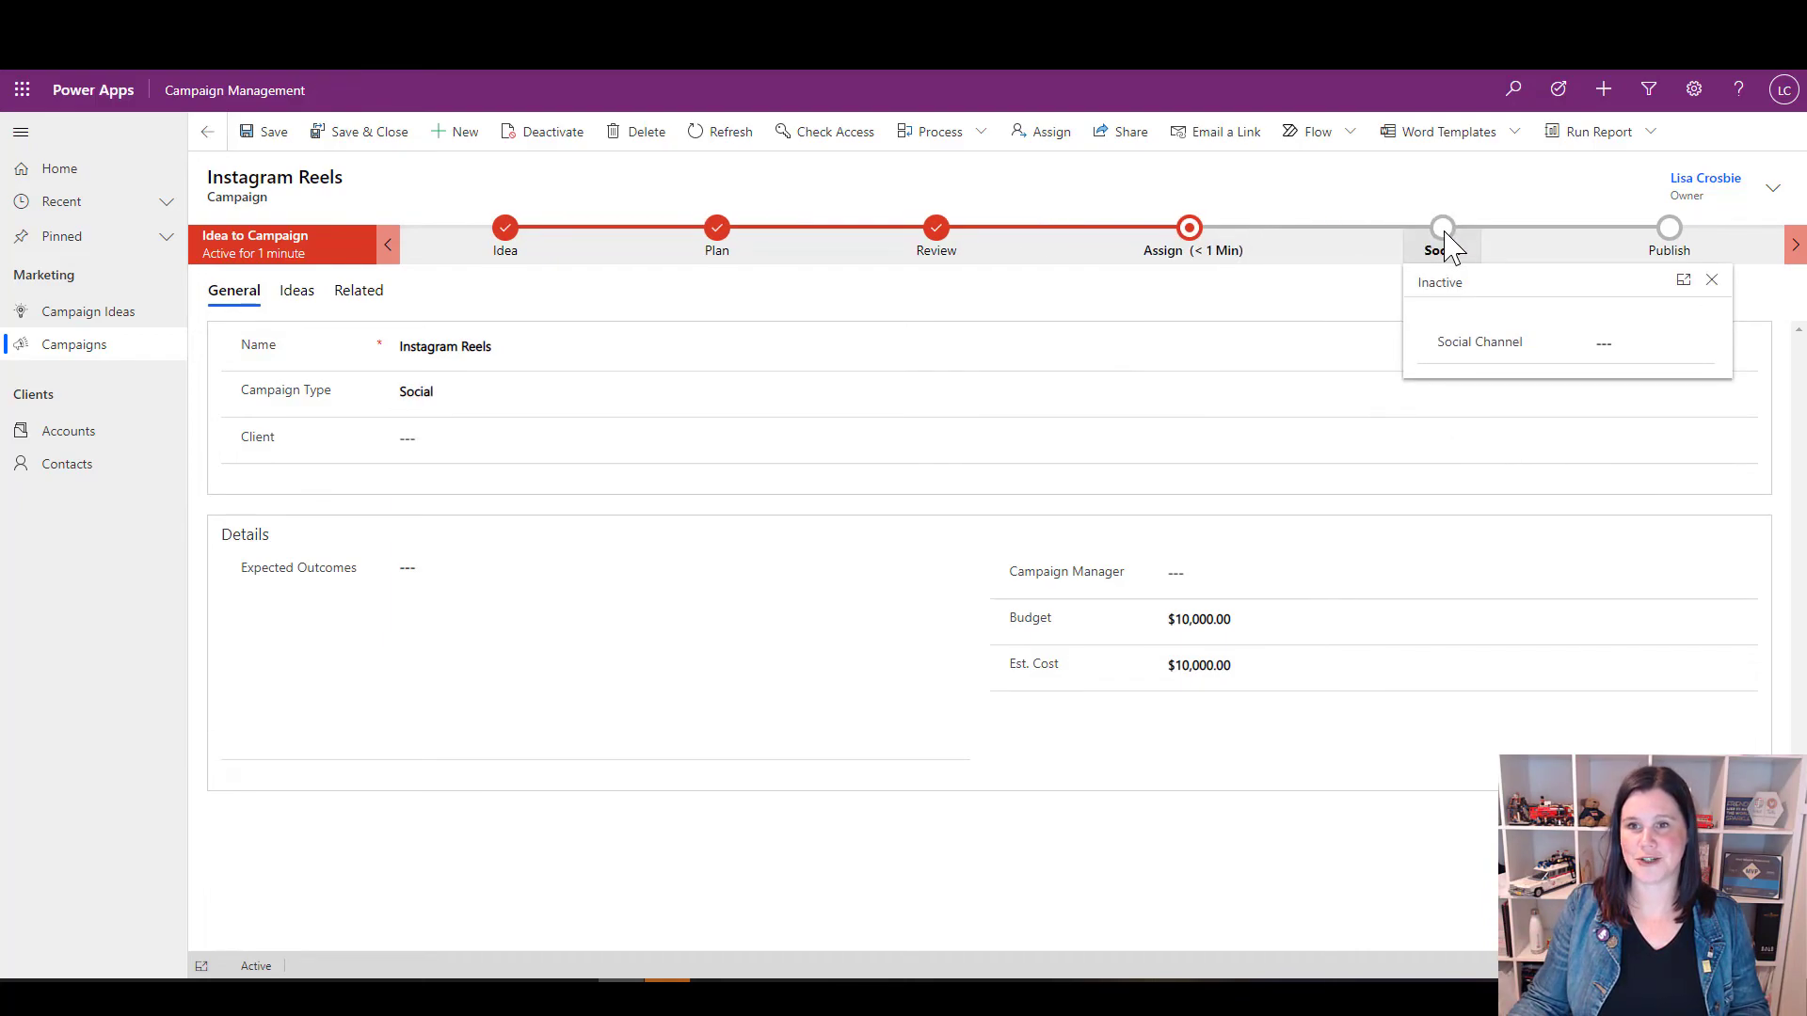
Change the Campaign Type in the Assign stage to Video to test the Video branch
click(1181, 249)
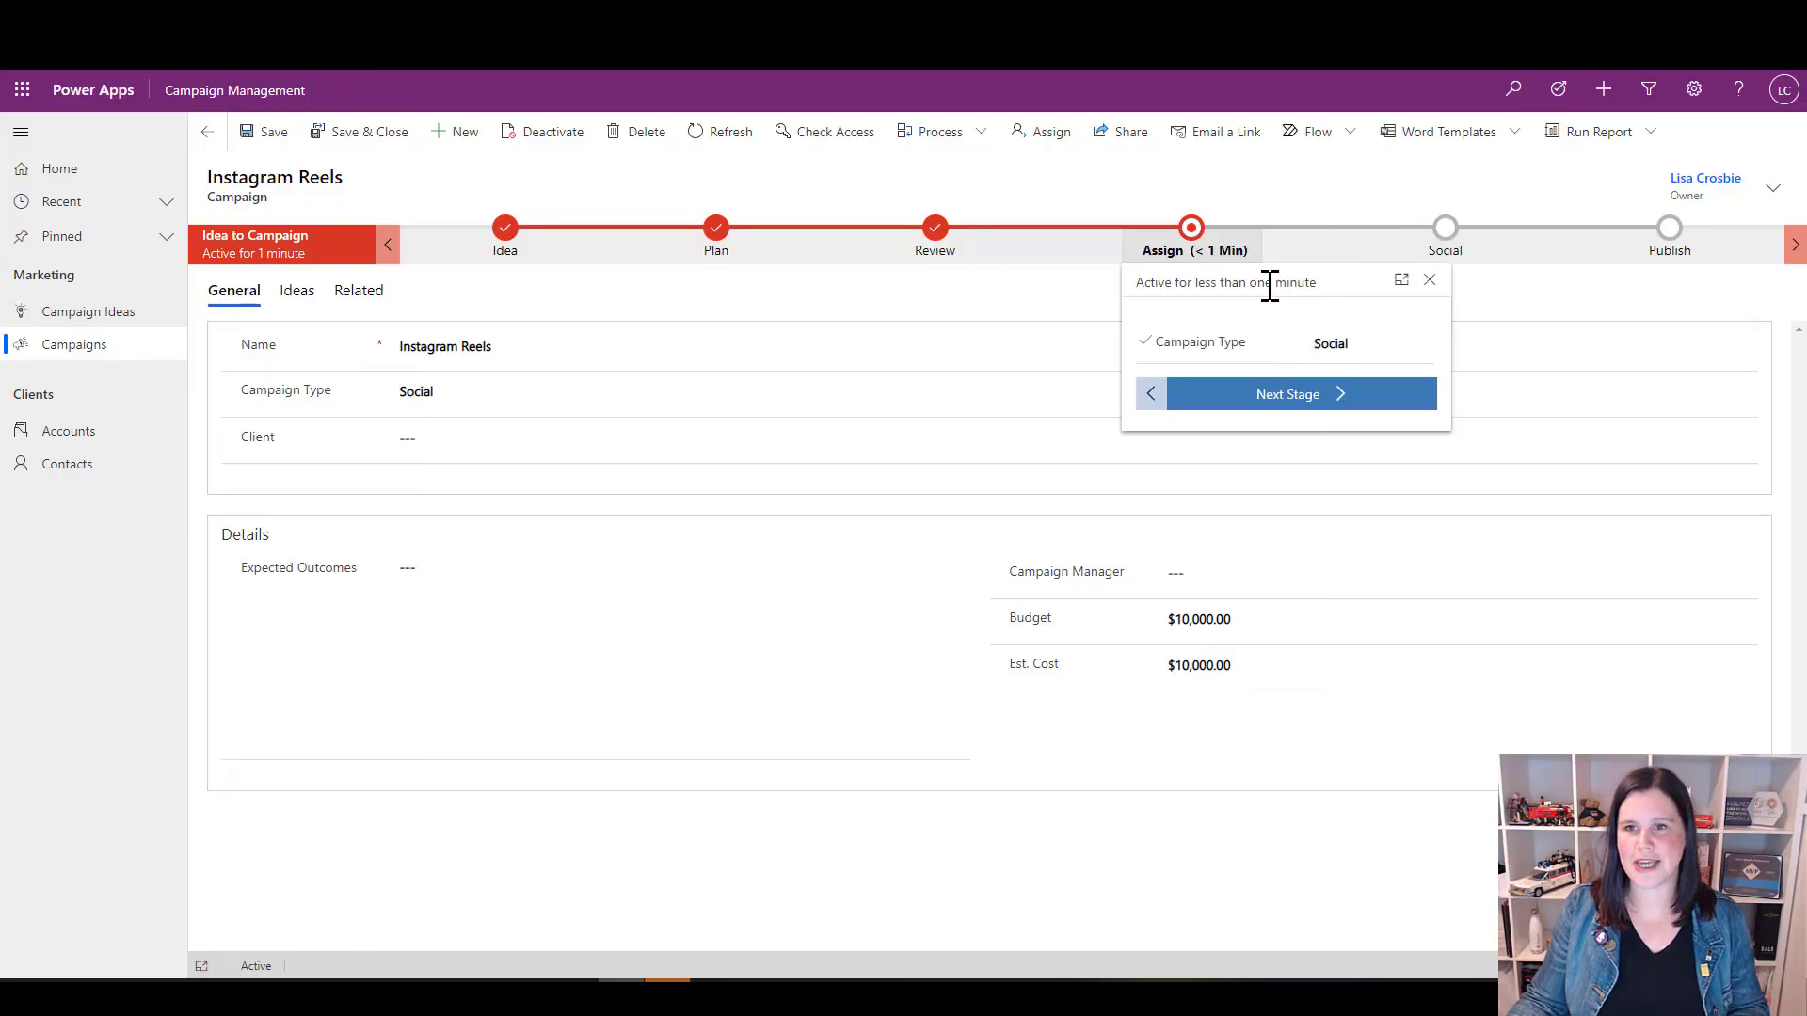
click(1330, 362)
click(1332, 404)
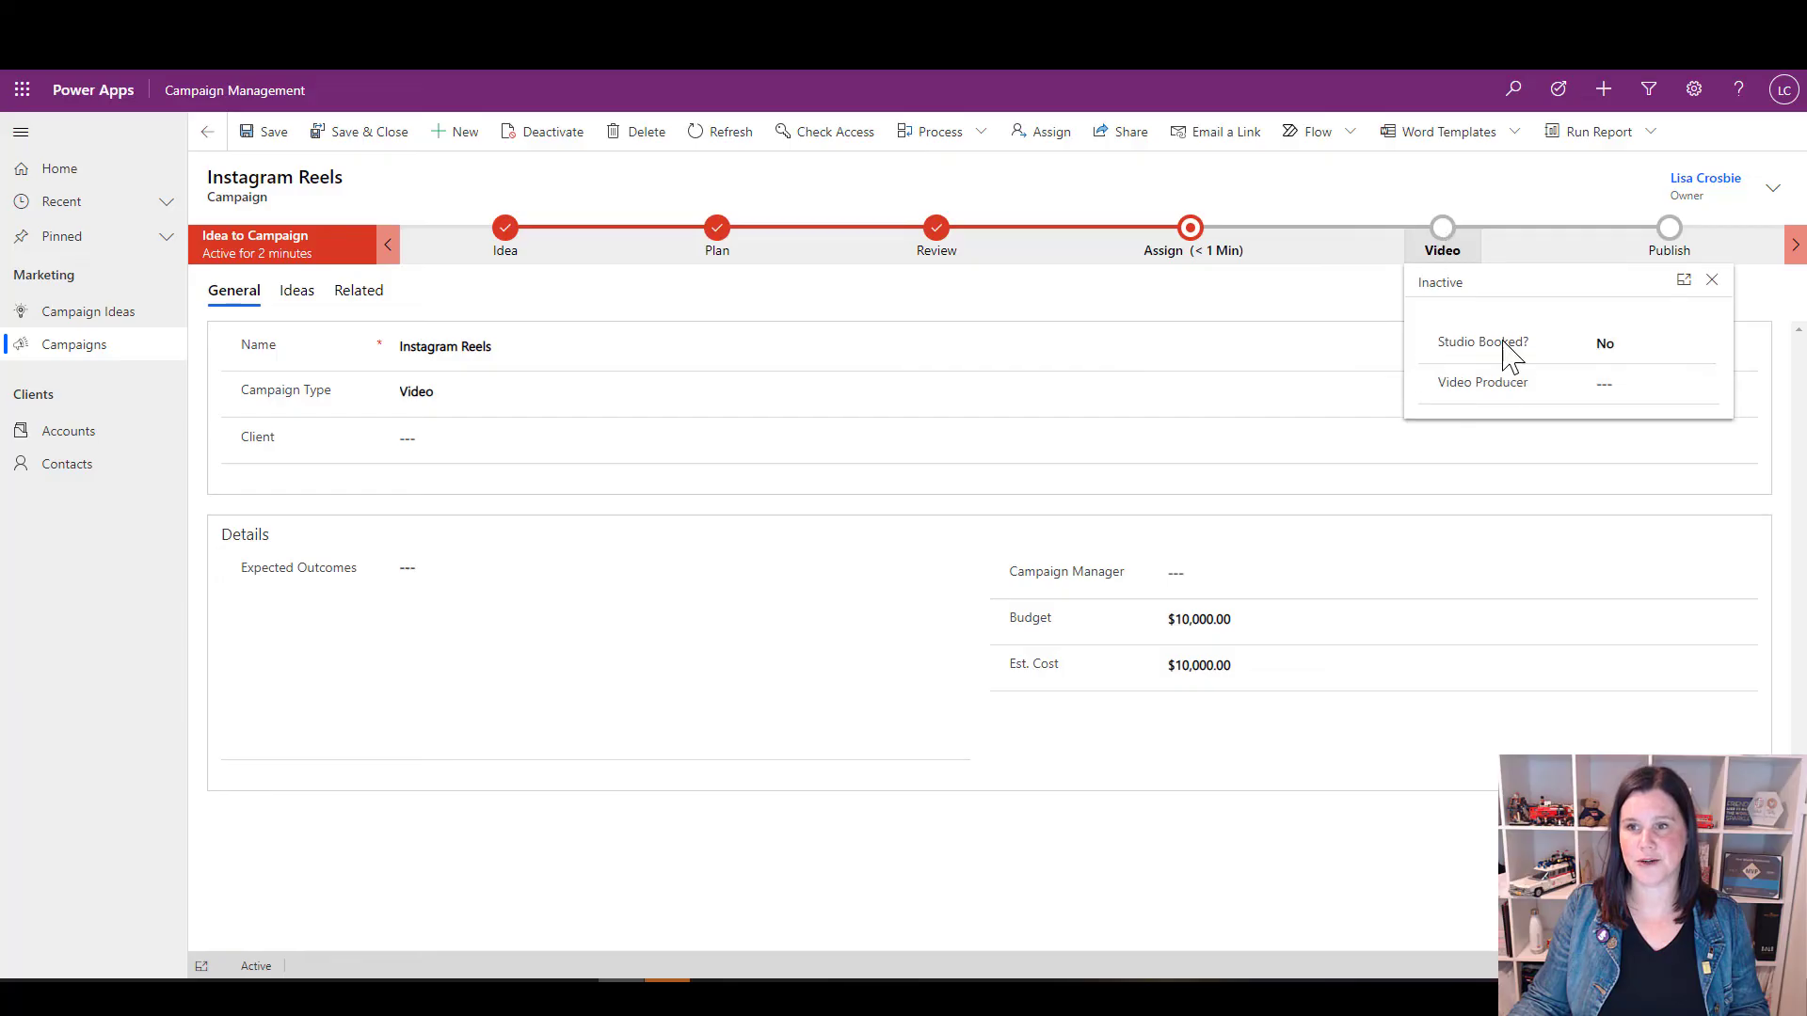
Change the Campaign Type in the Assign stage to Blog and open the details of the stage that follows it
click(1191, 233)
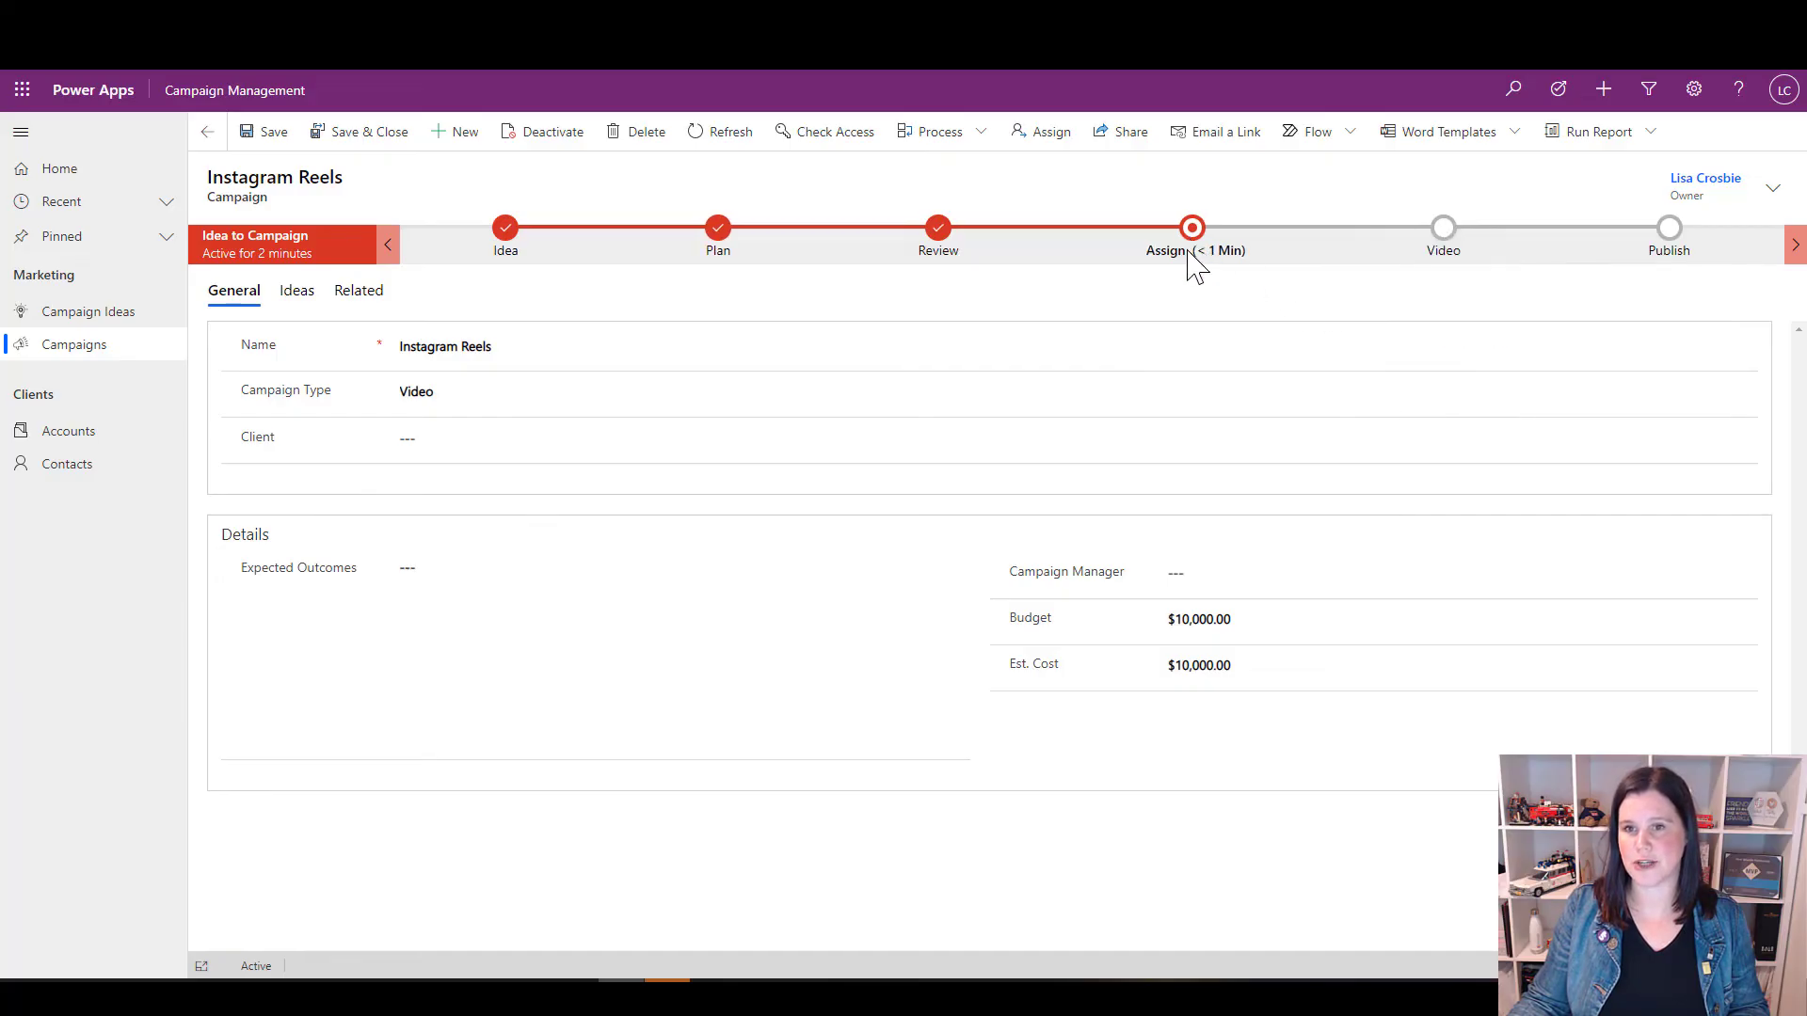
click(1323, 356)
click(1341, 467)
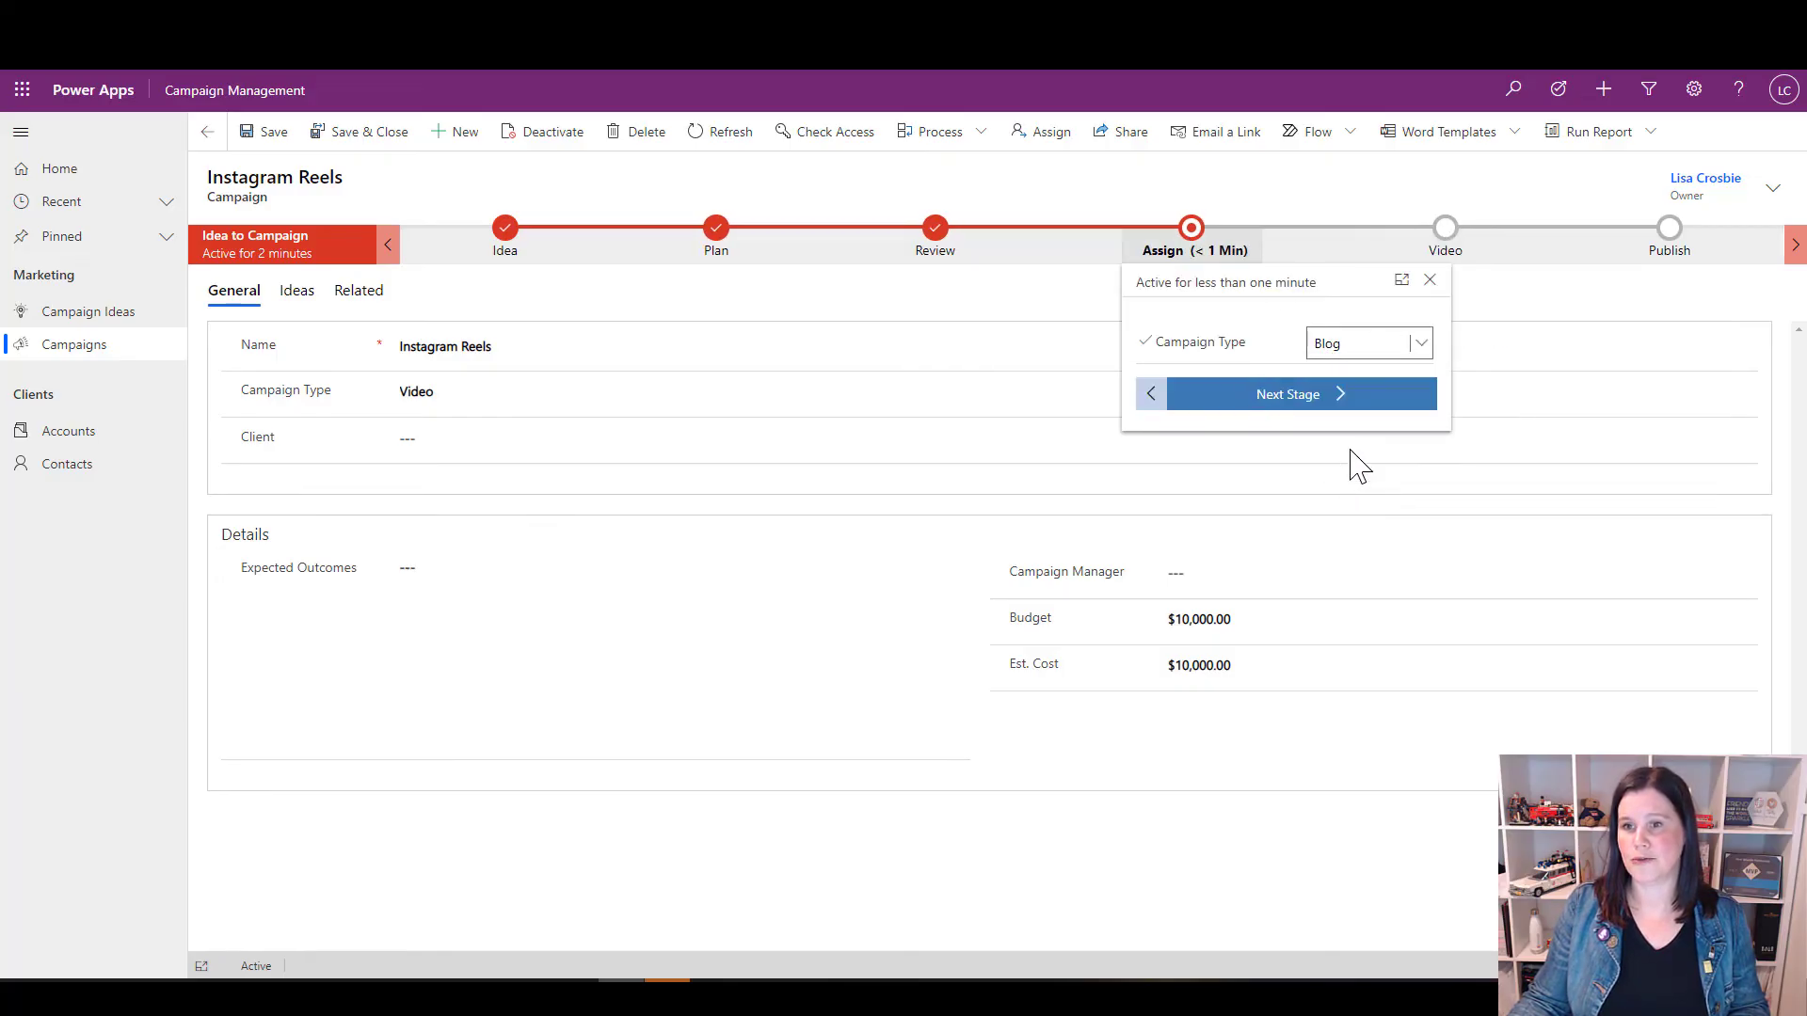
click(1449, 240)
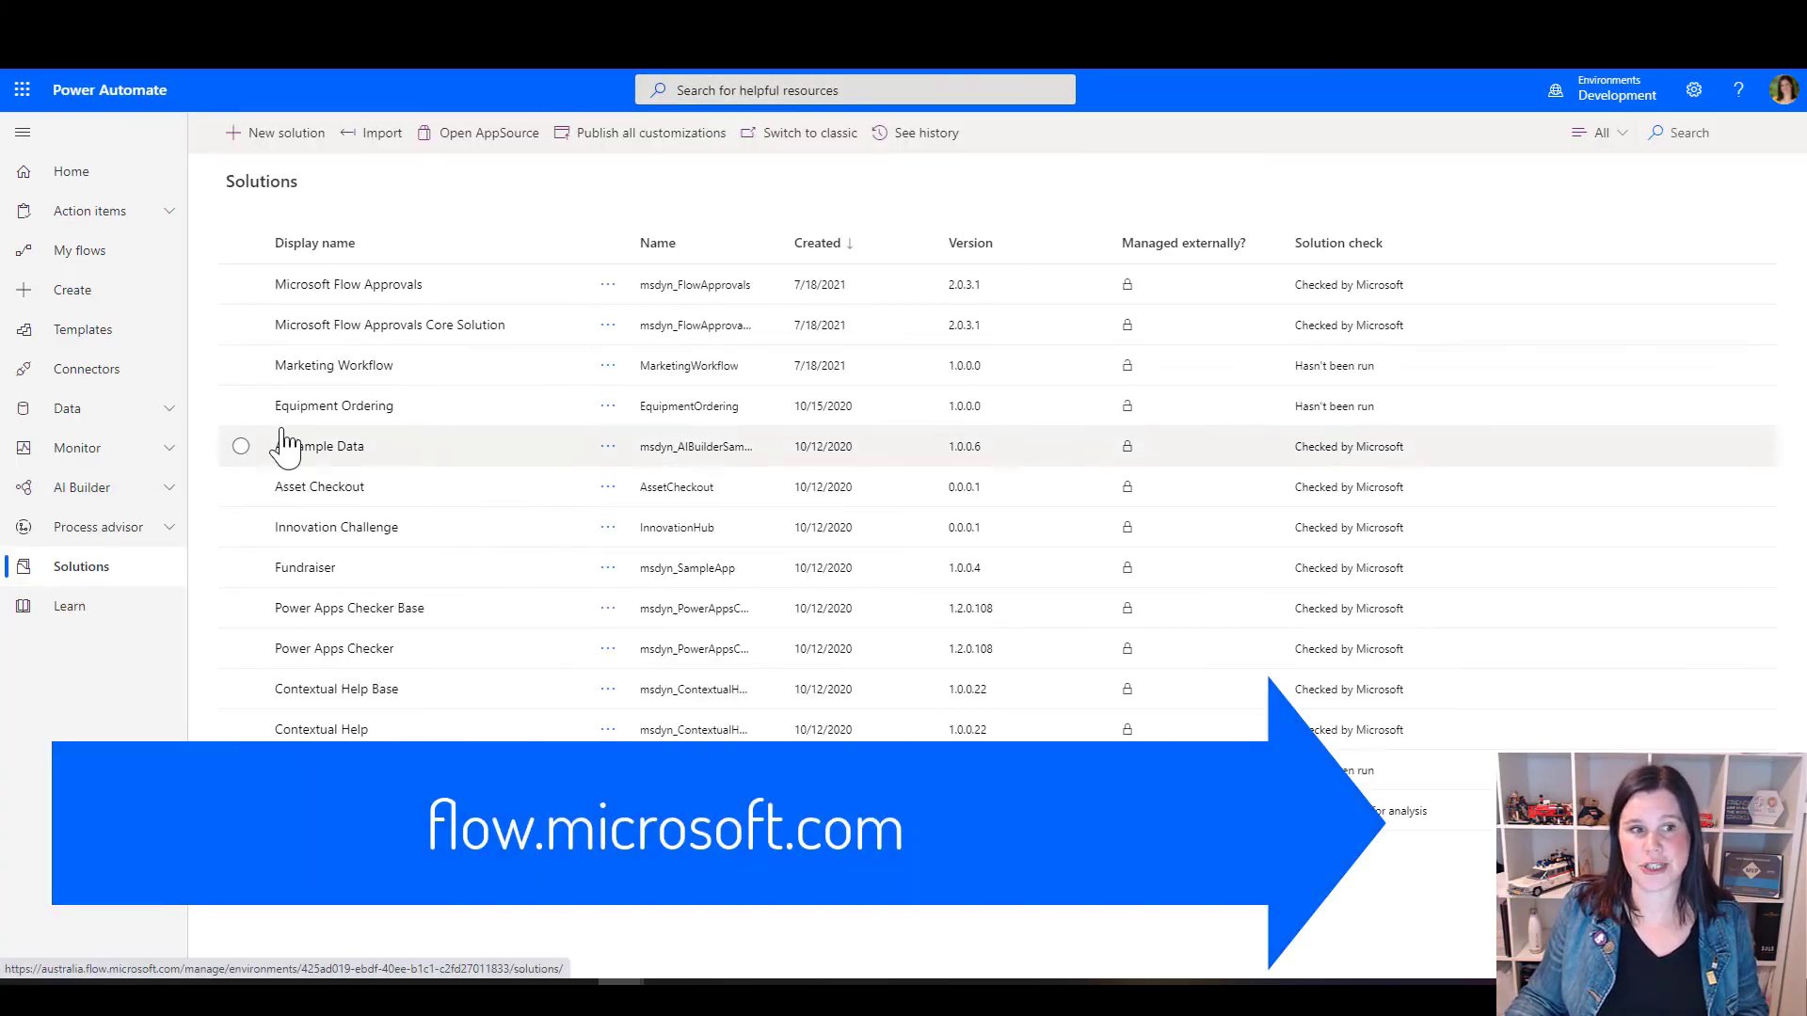
In Power Automate, create a cloud flow in the Marketing Workflow solution with the Dataverse trigger "When a flow step is run from a business process flow"
click(329, 369)
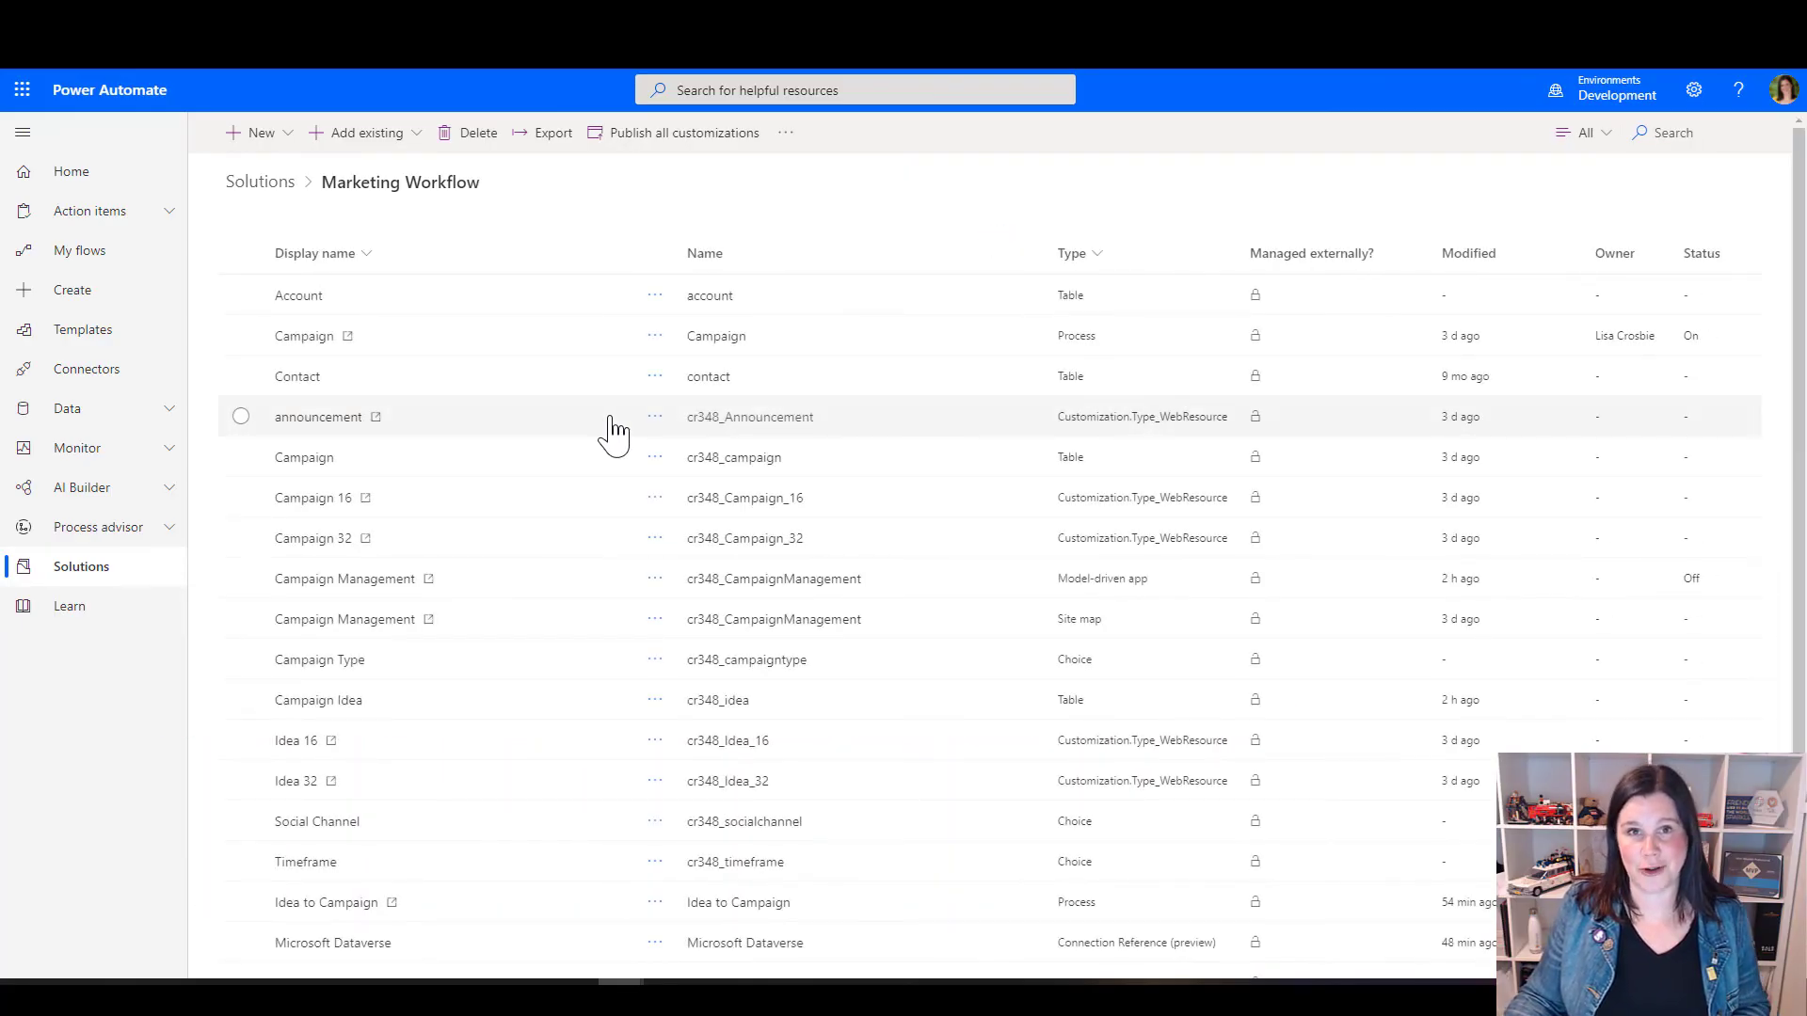
click(255, 133)
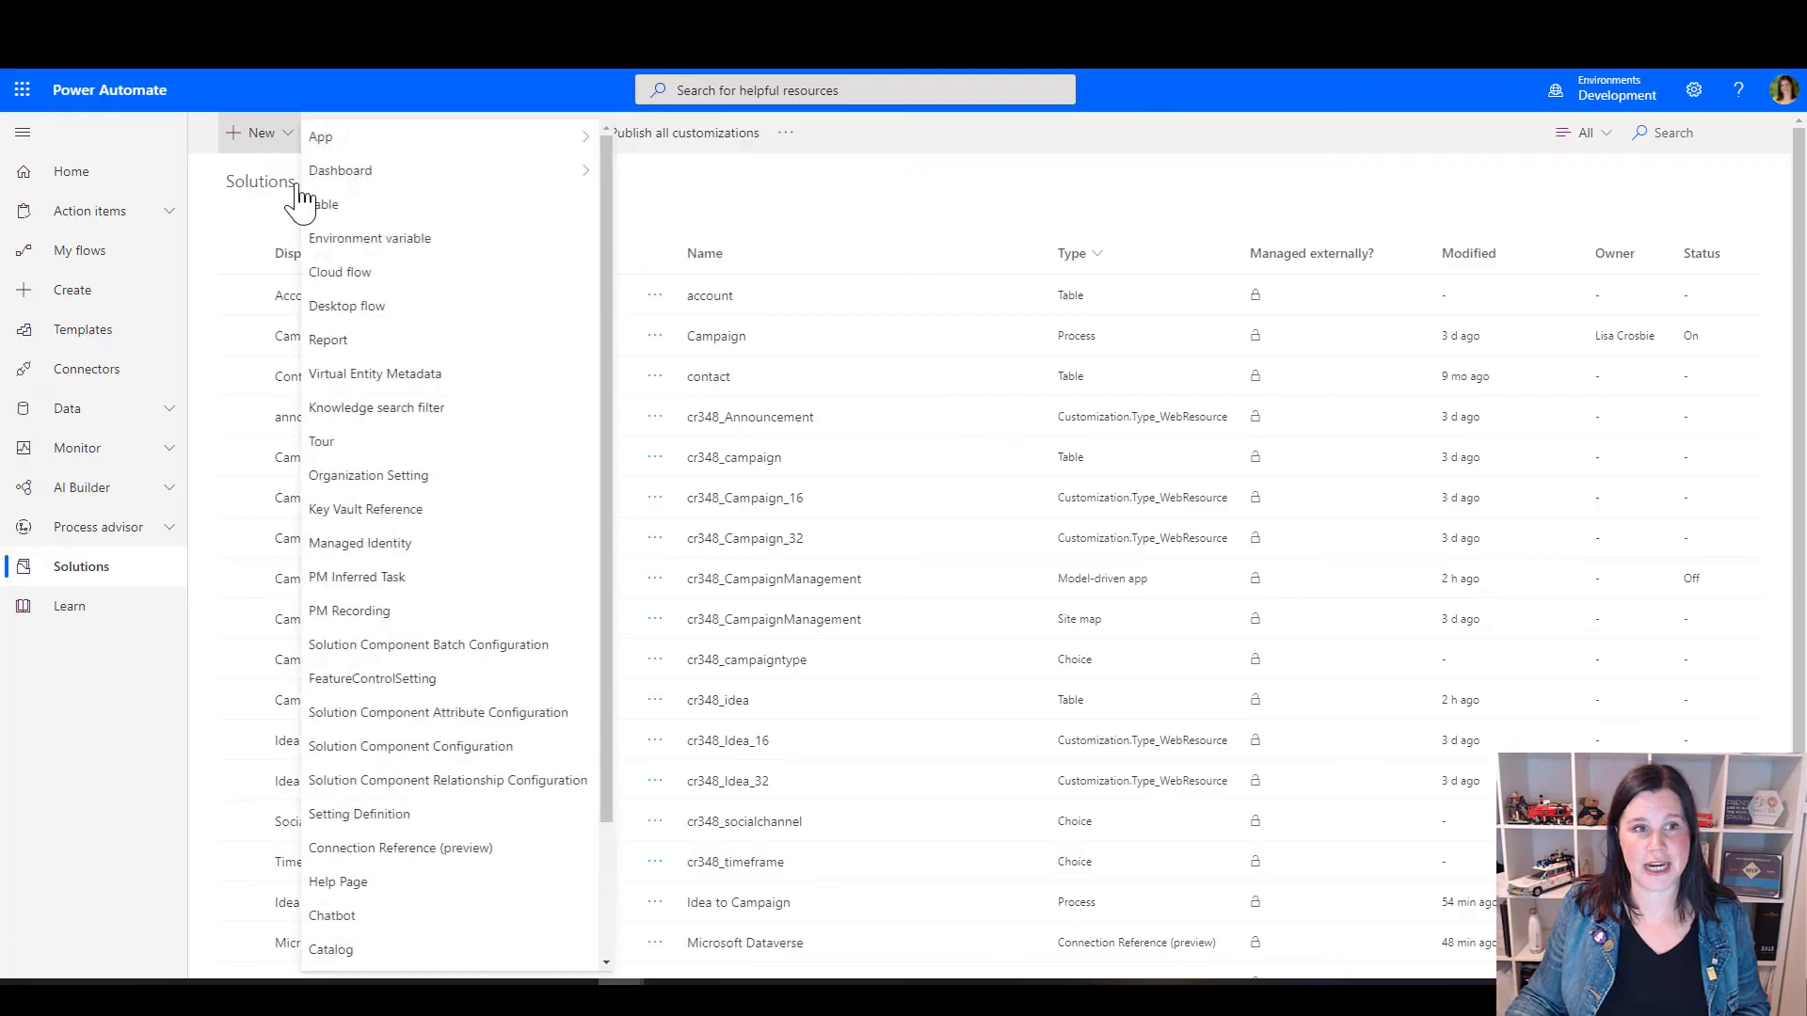
click(353, 273)
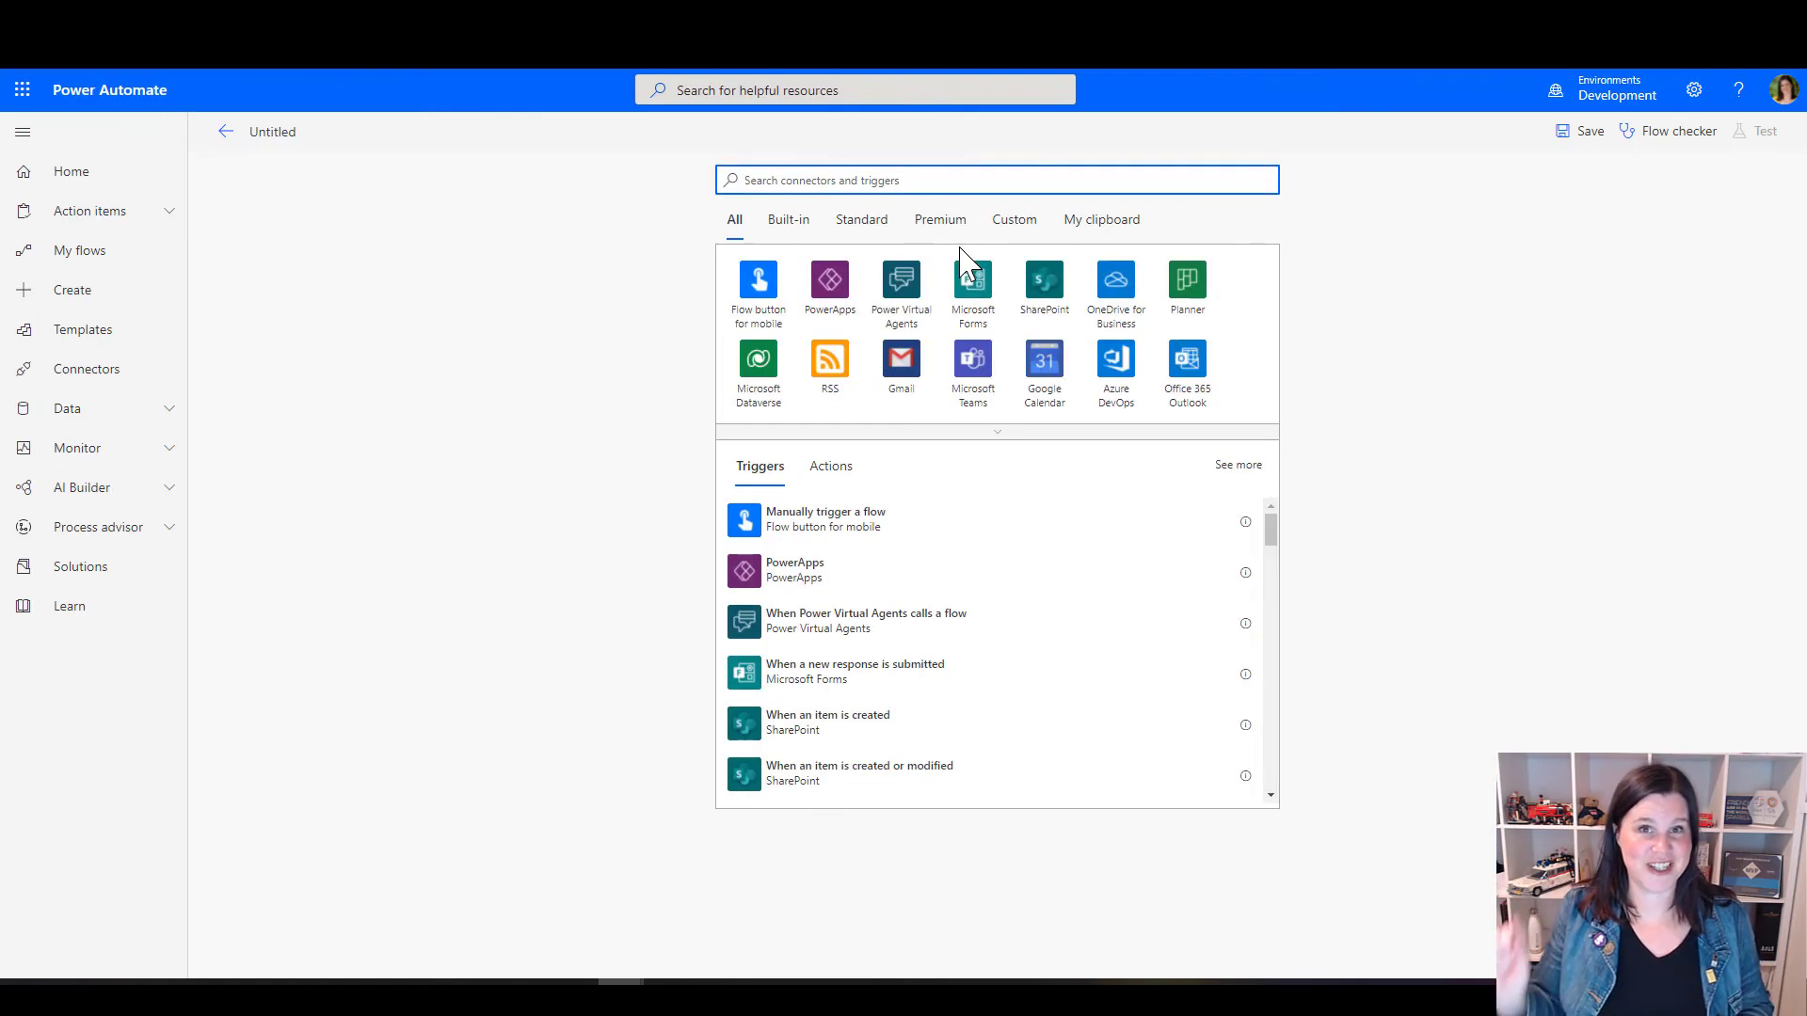
click(758, 362)
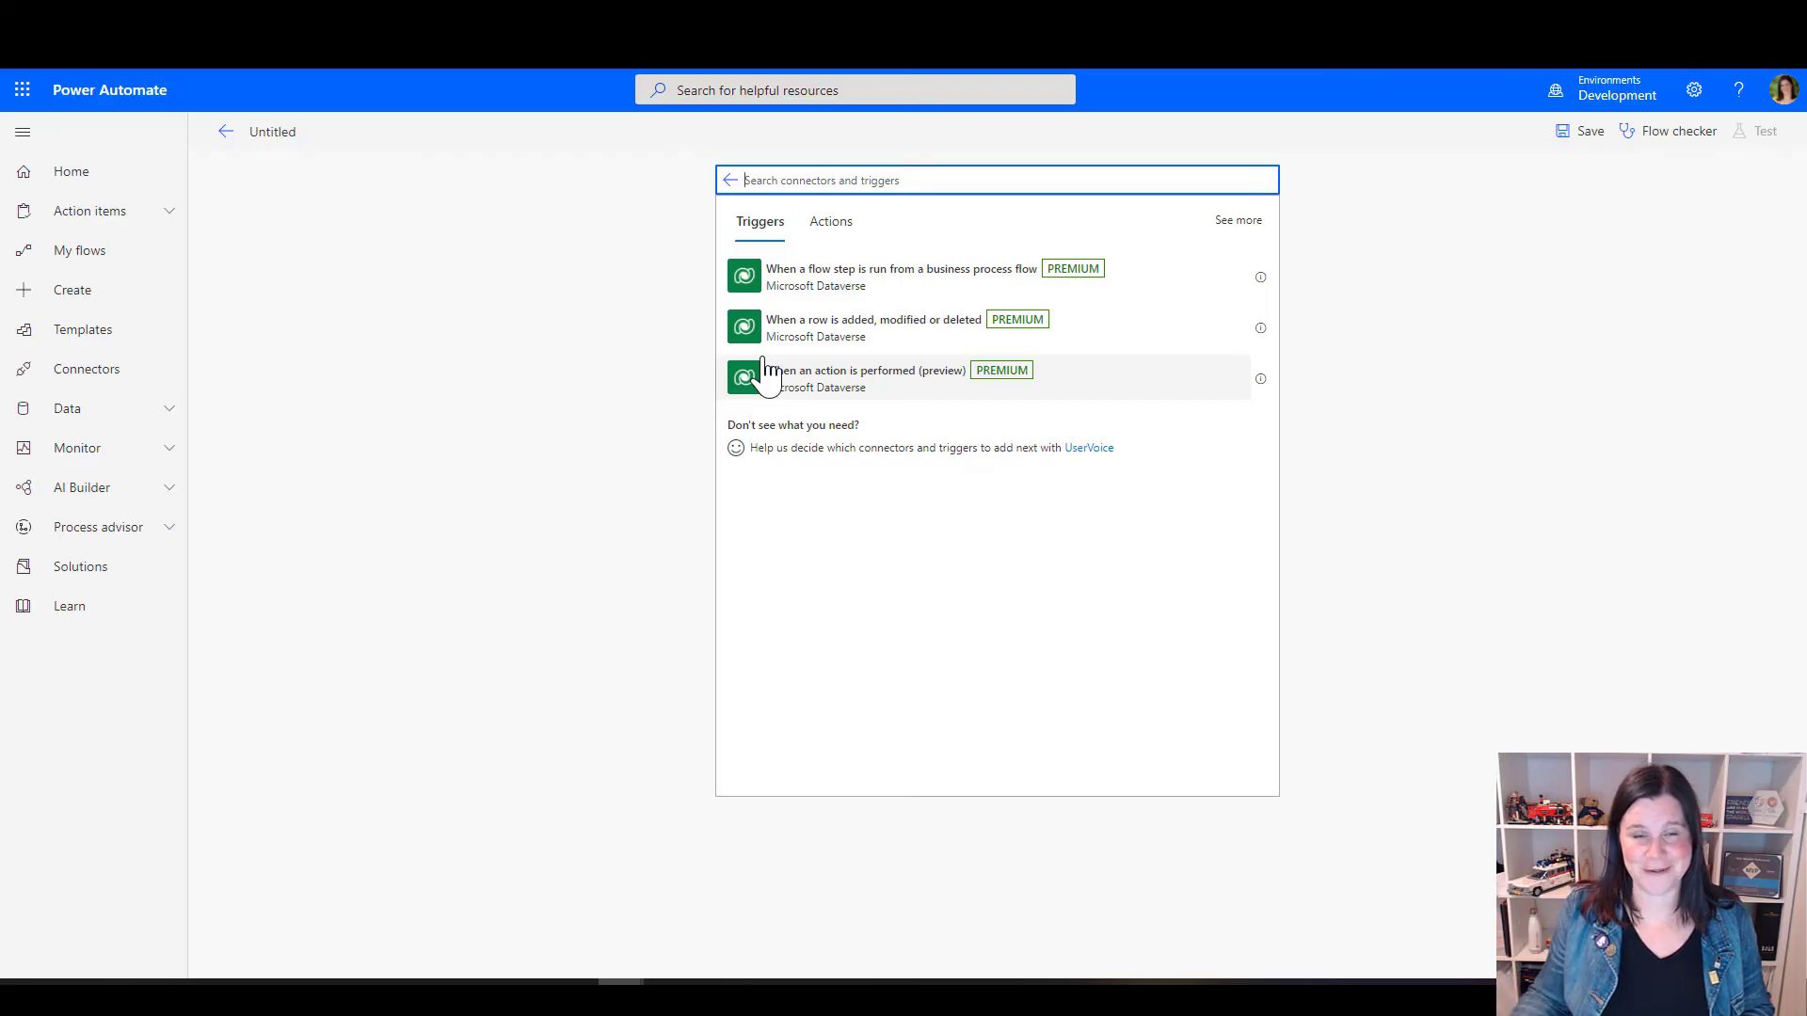
click(817, 274)
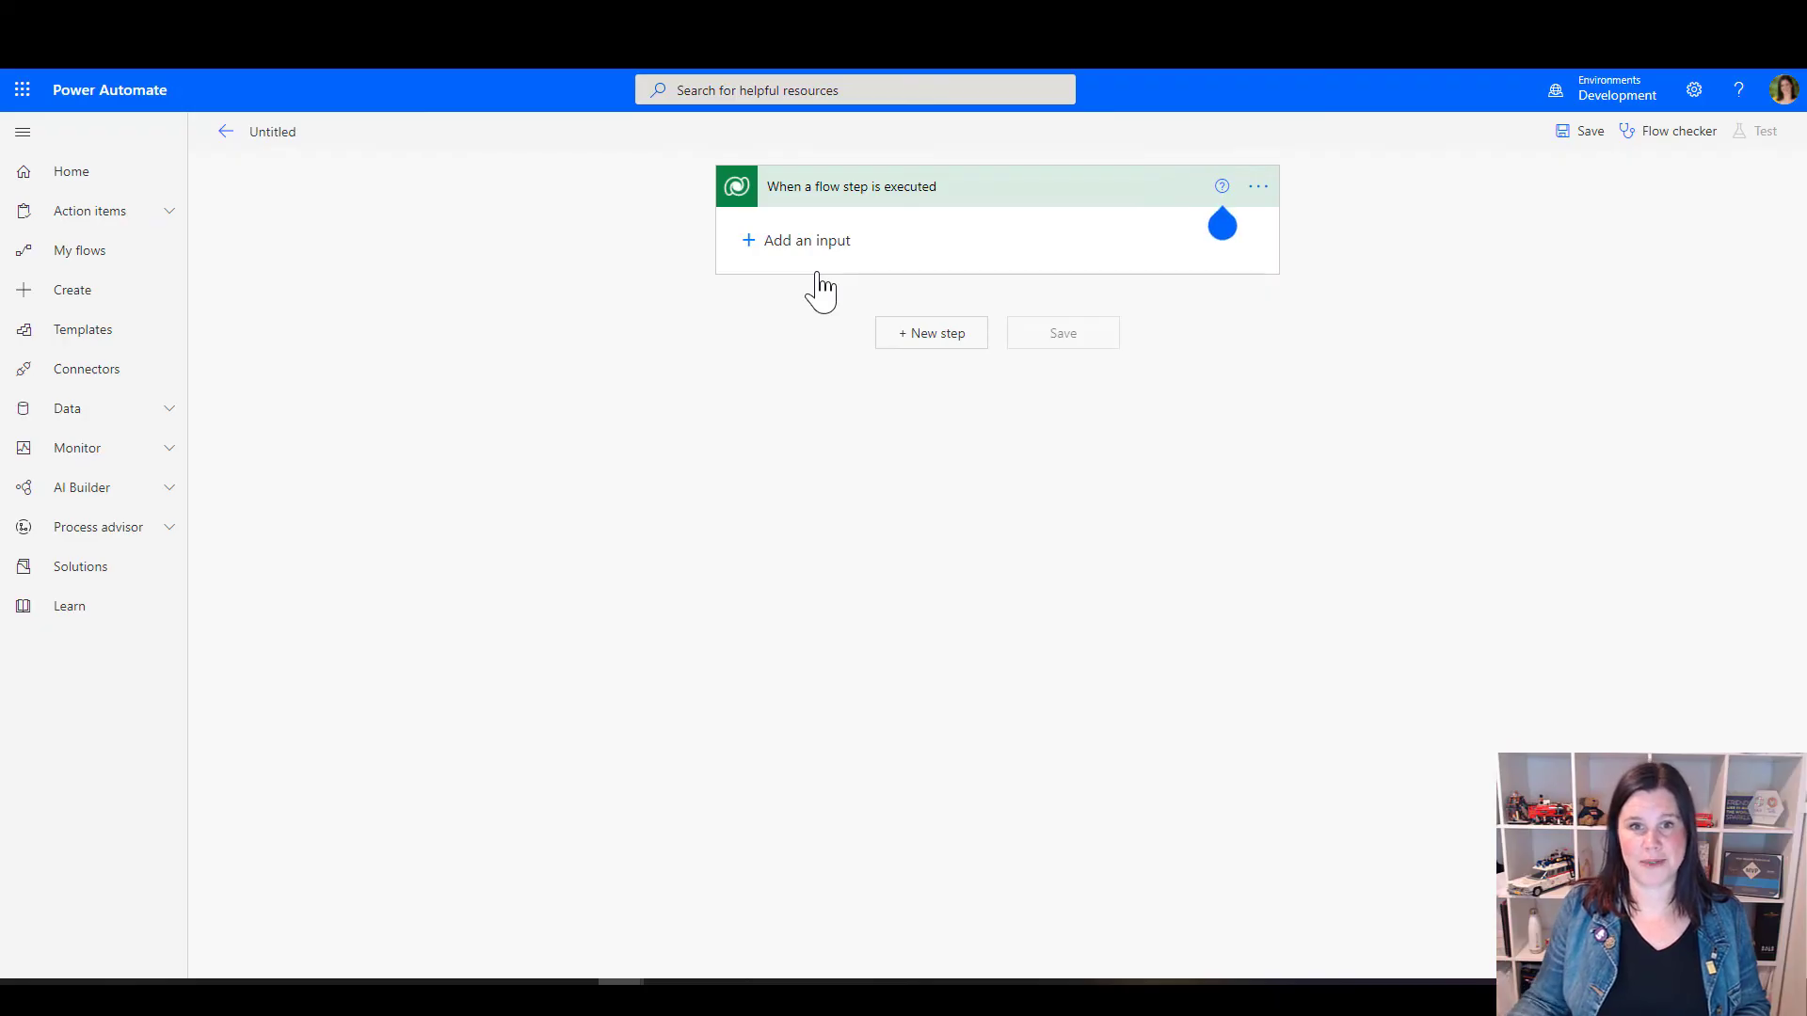
Add a "Start and wait for an approval" action with the approval type "Approve/Reject - First to respond"
click(906, 339)
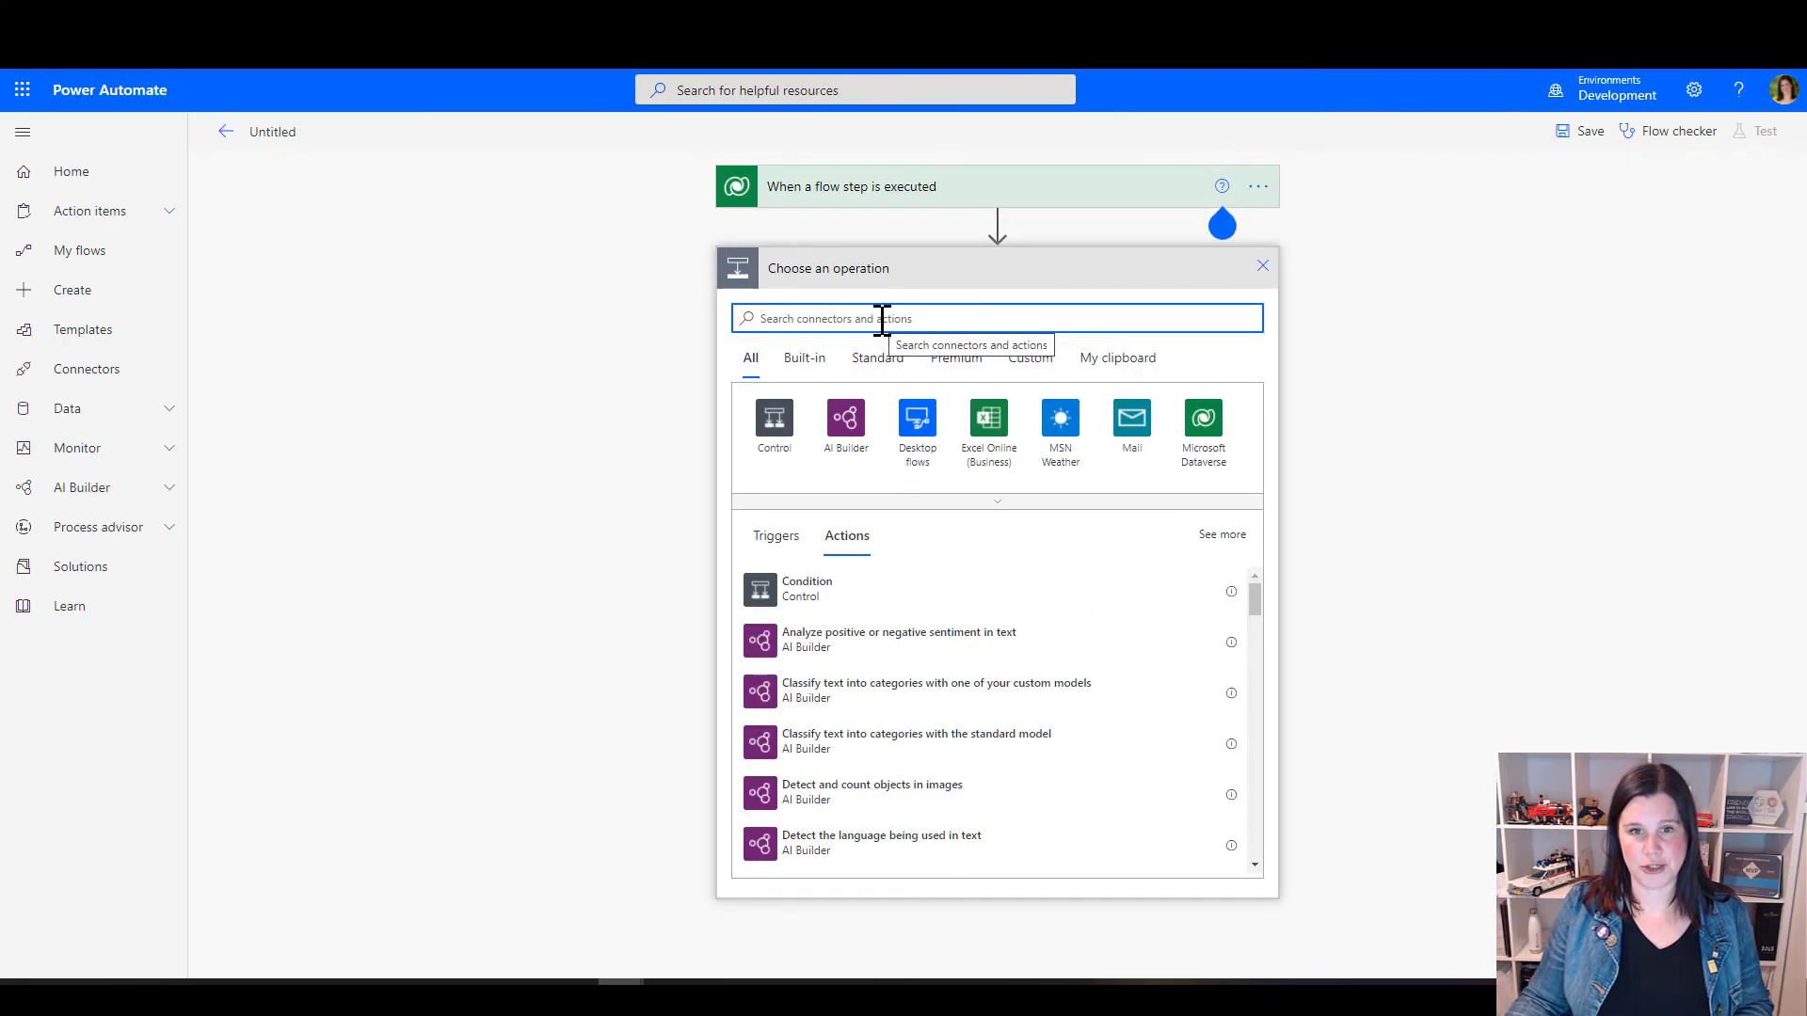
text(app)
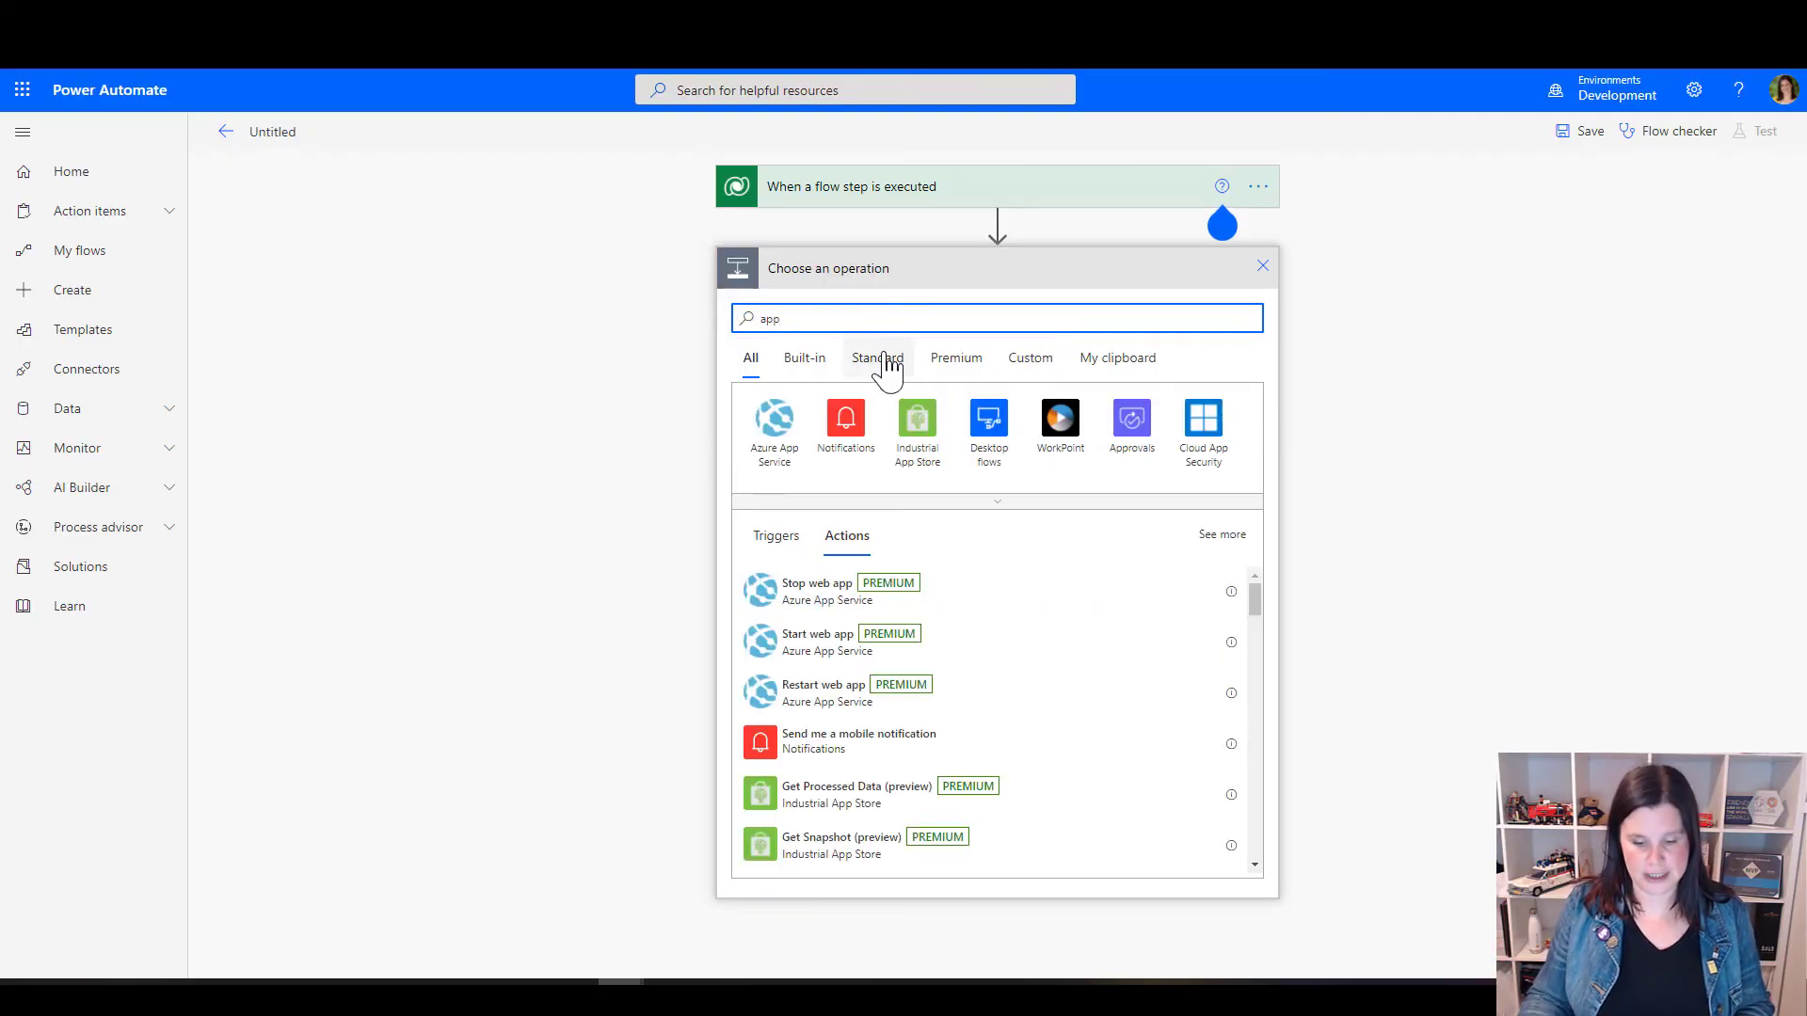
text(rov)
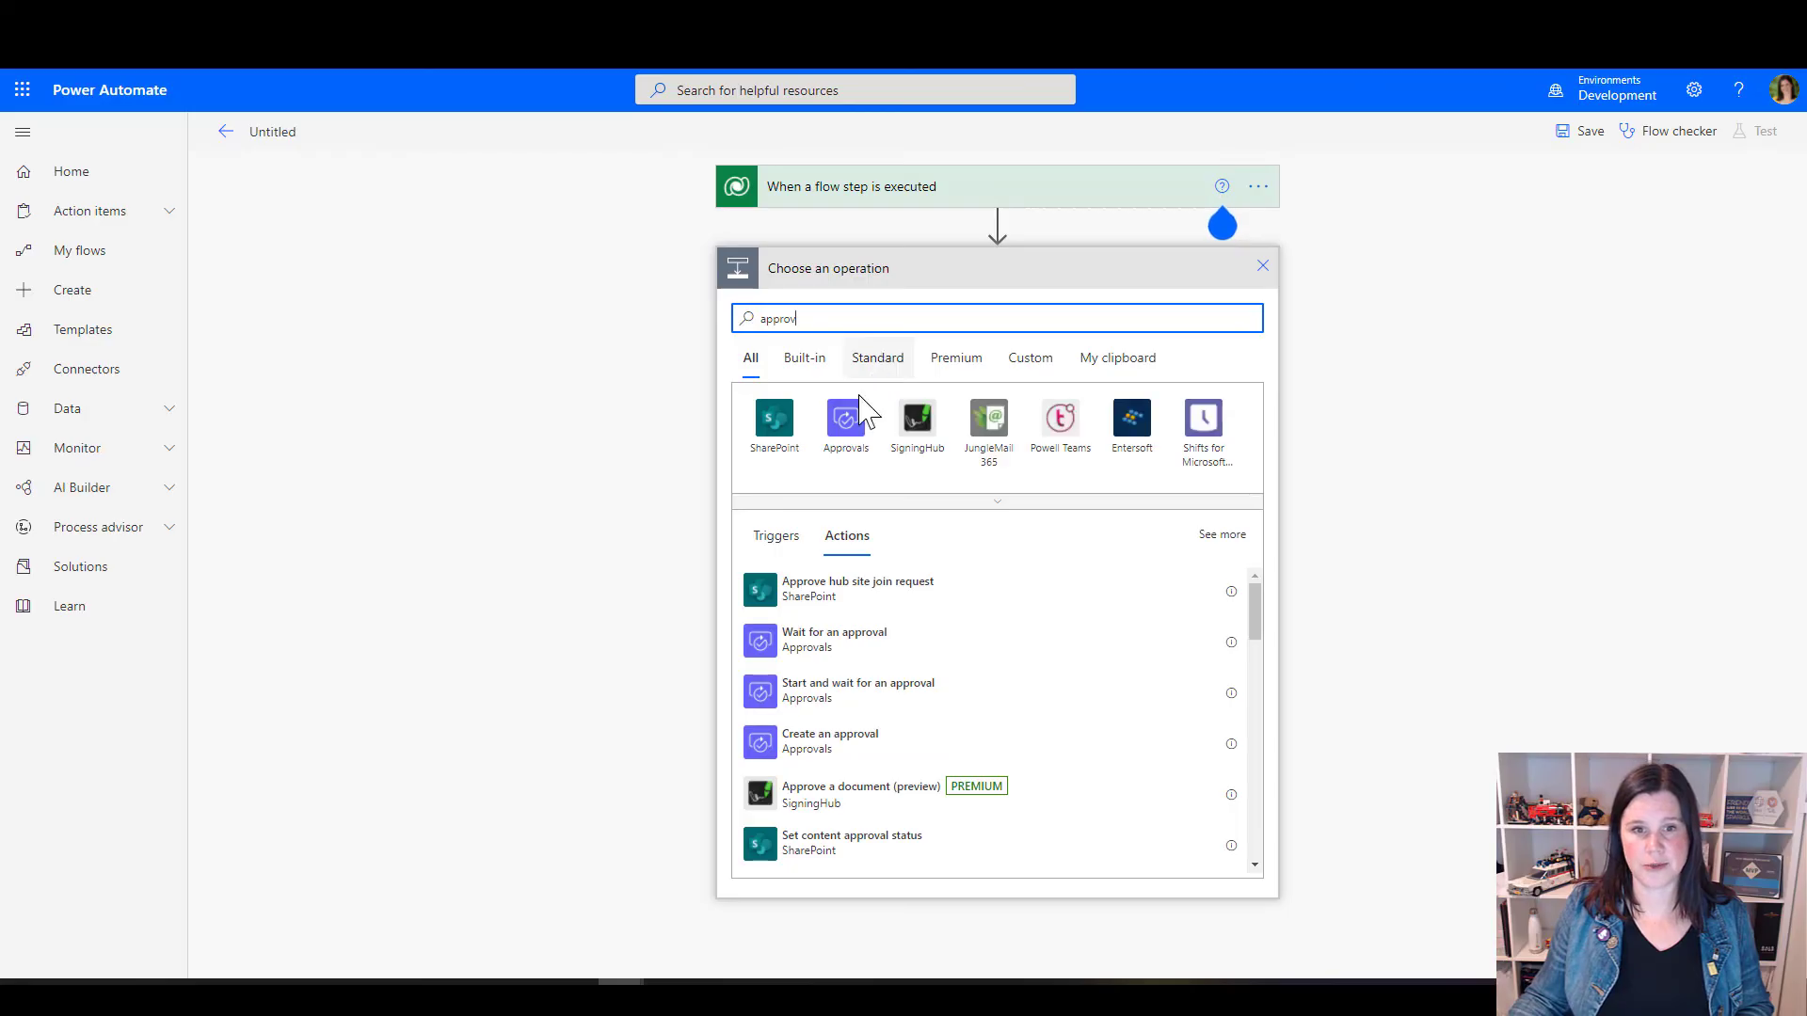
click(1000, 690)
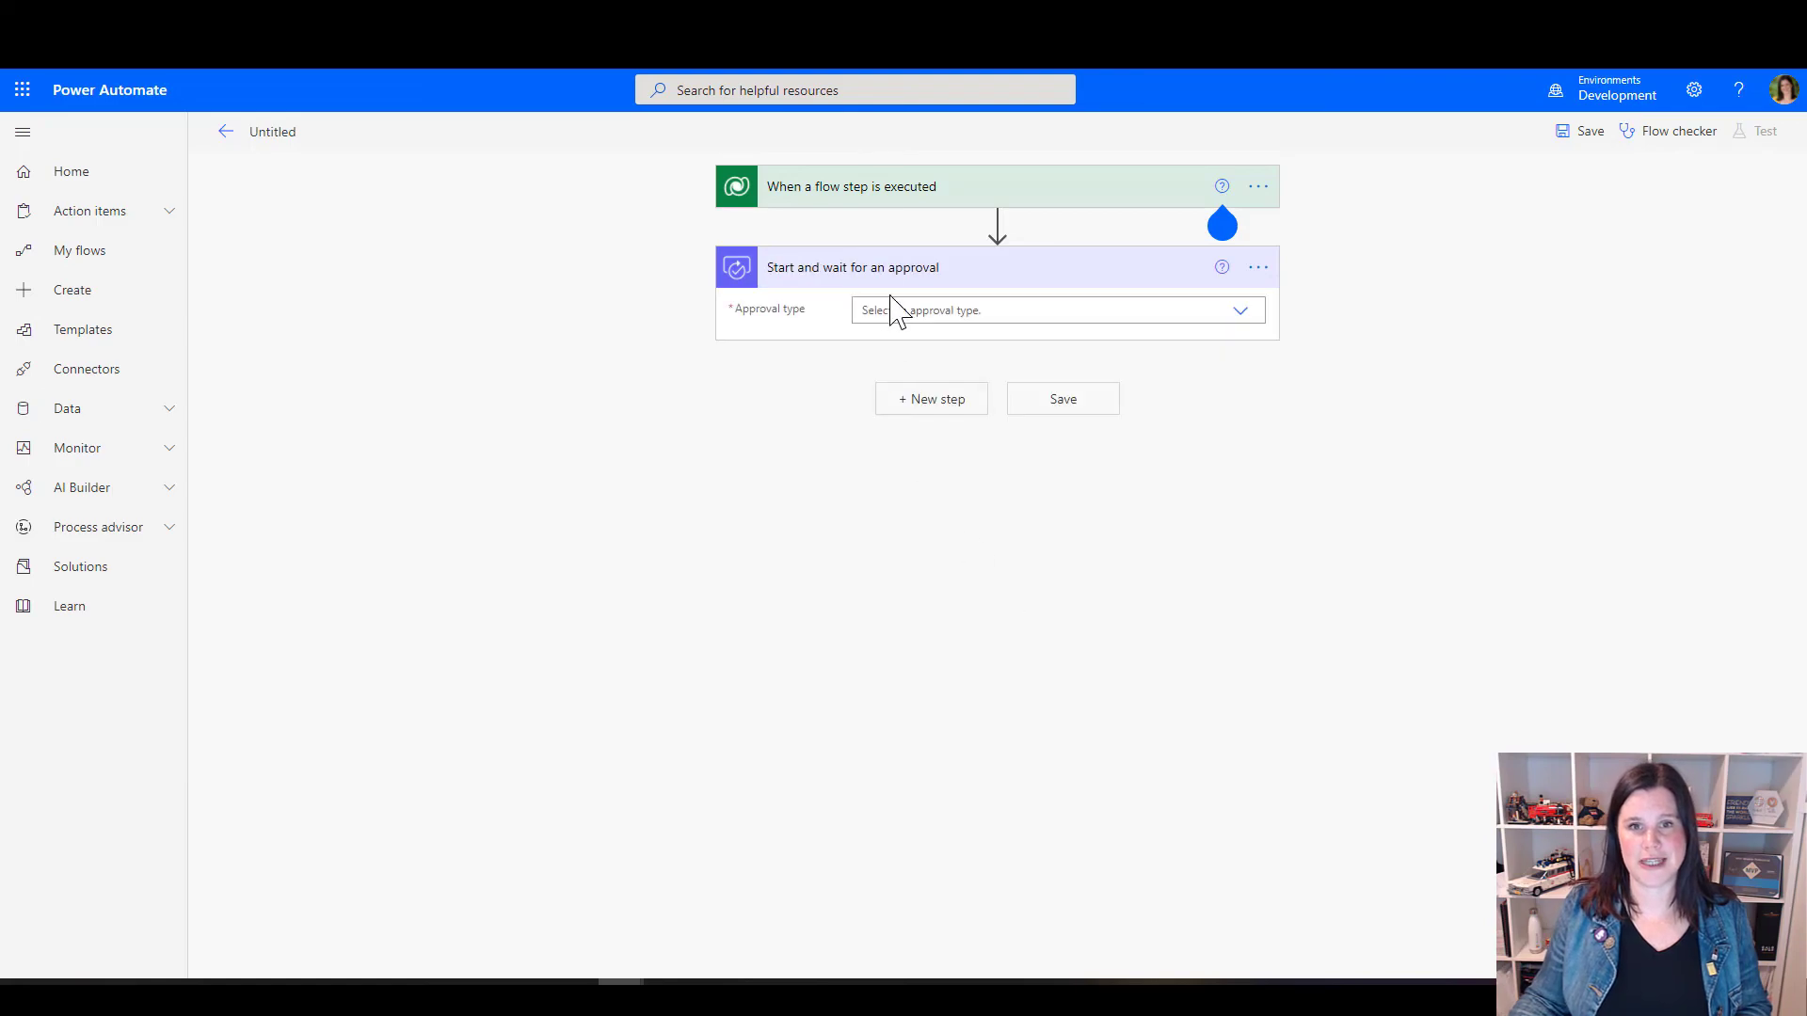
click(903, 313)
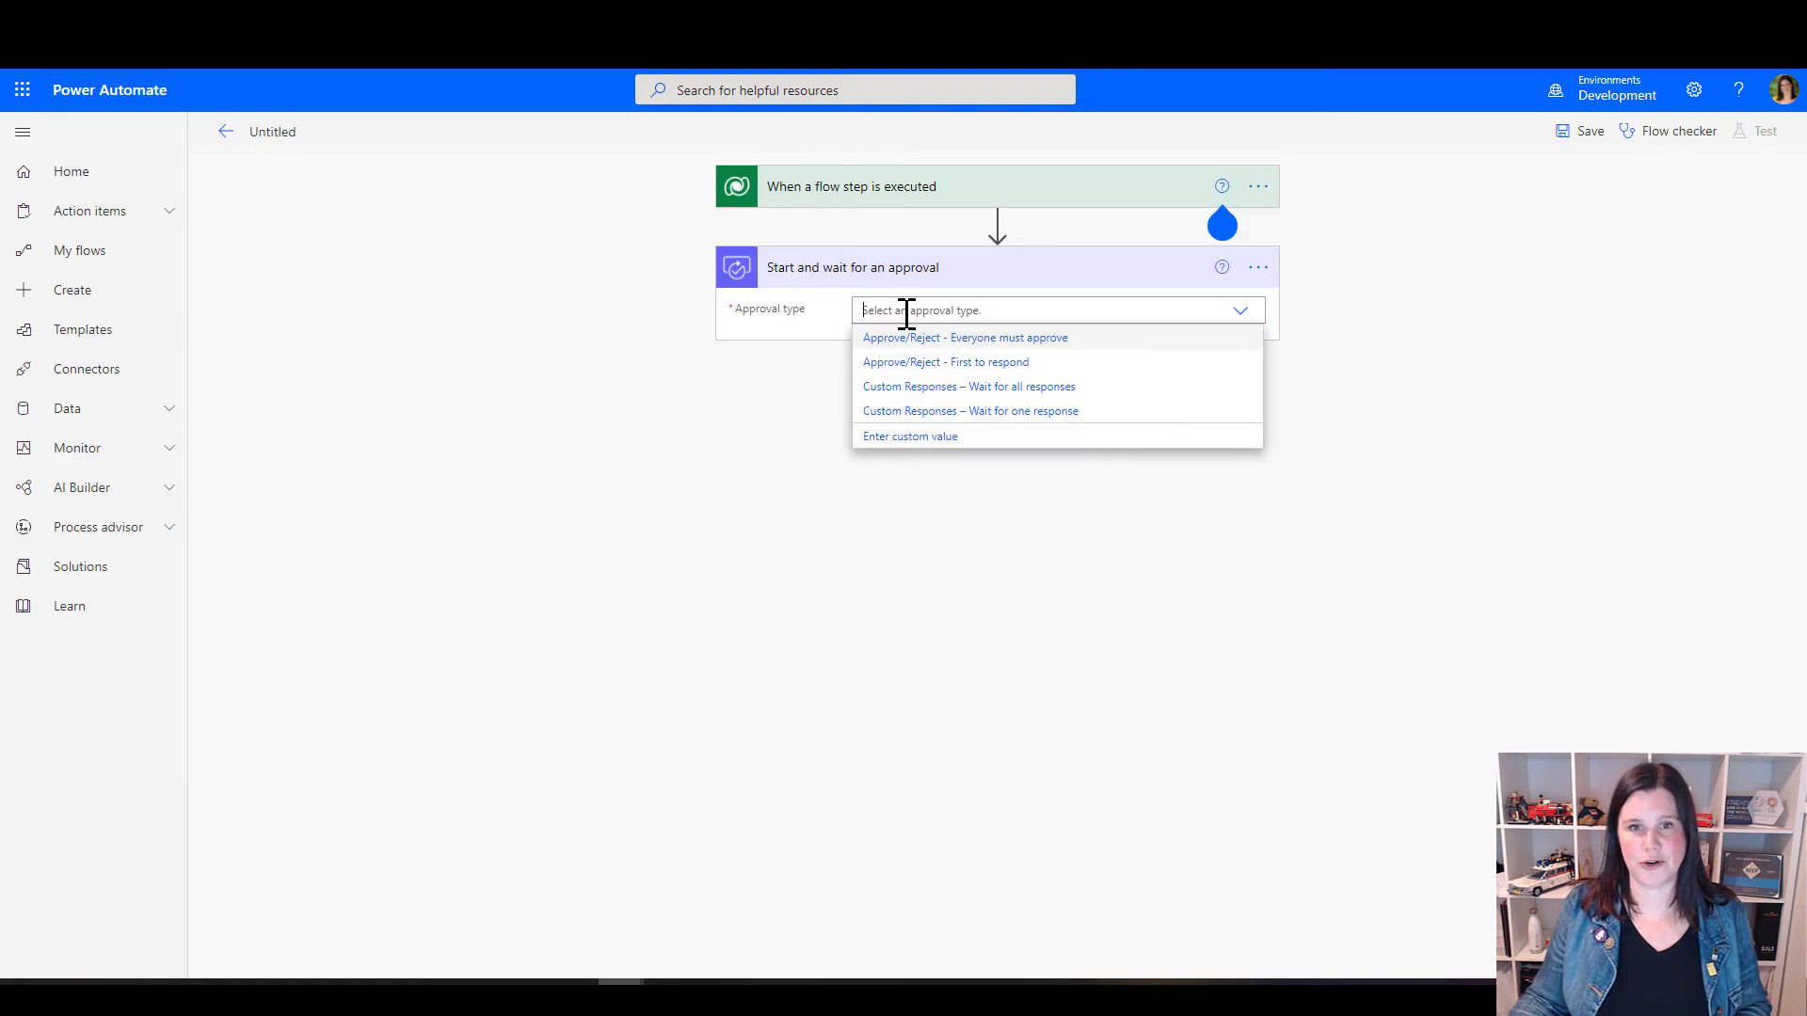
click(917, 363)
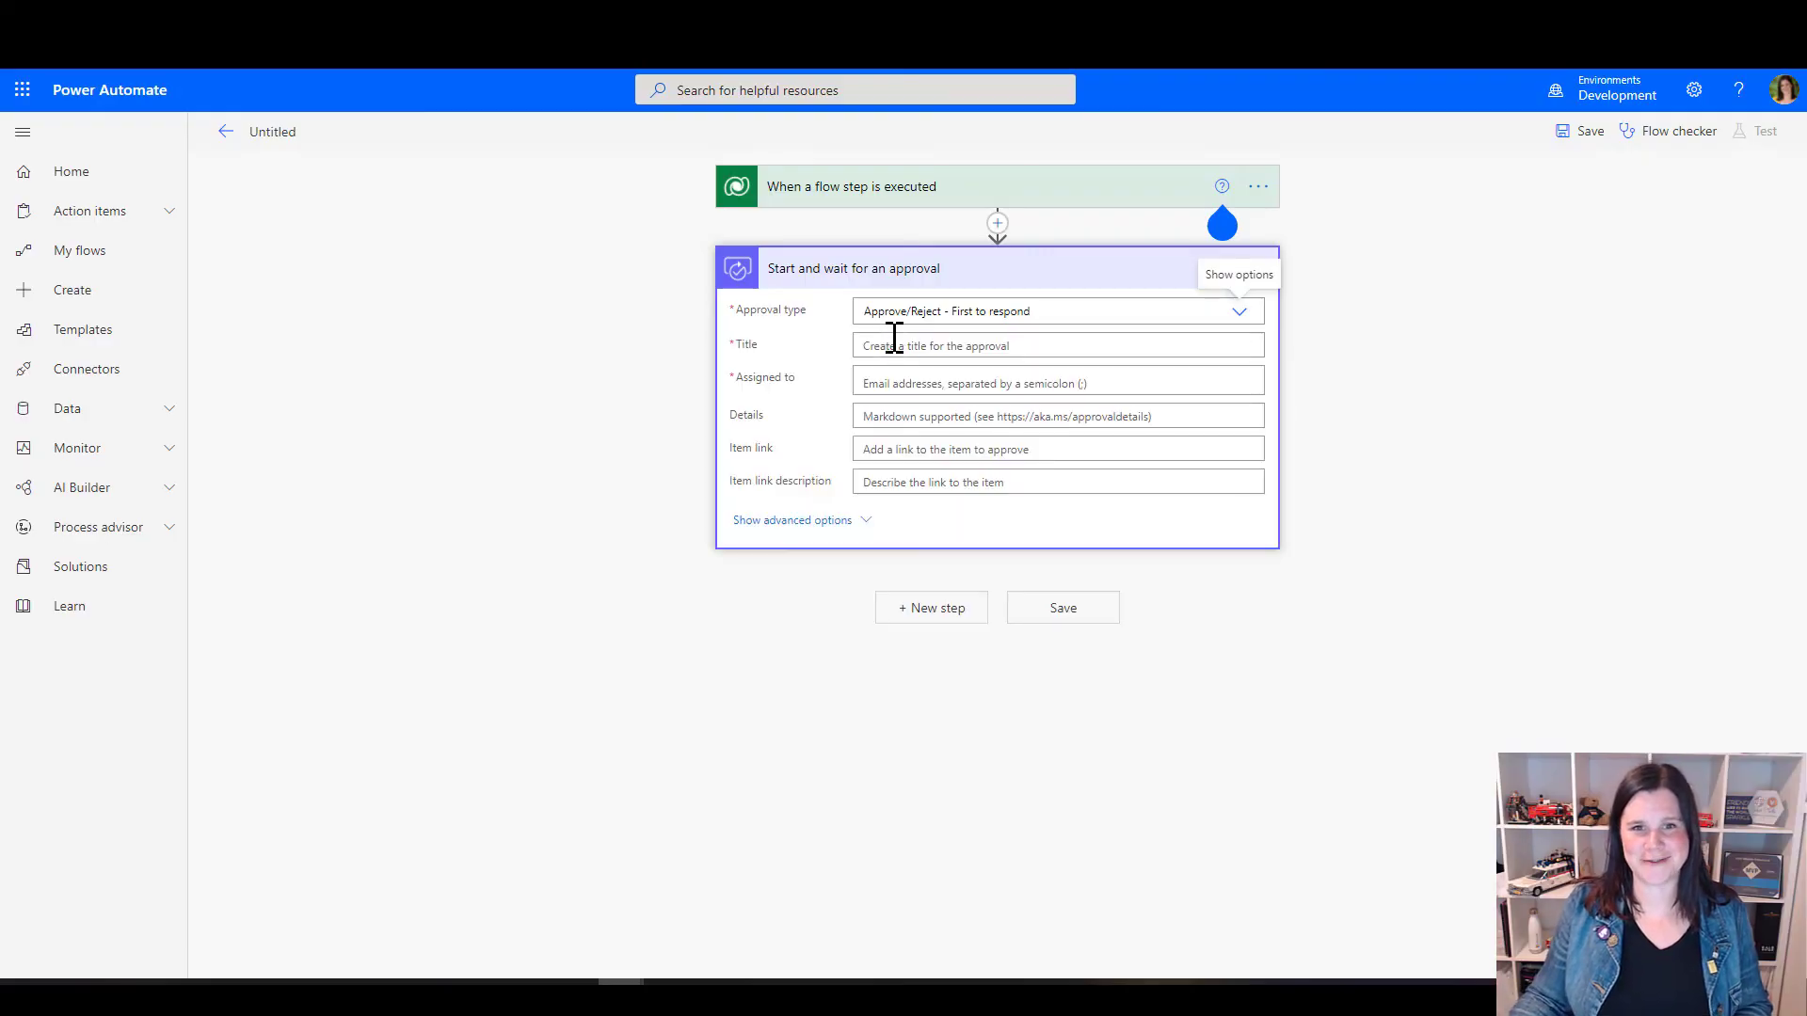
Title the approval "Campaign approval" and assign it to the approver's own account
click(893, 344)
text(C)
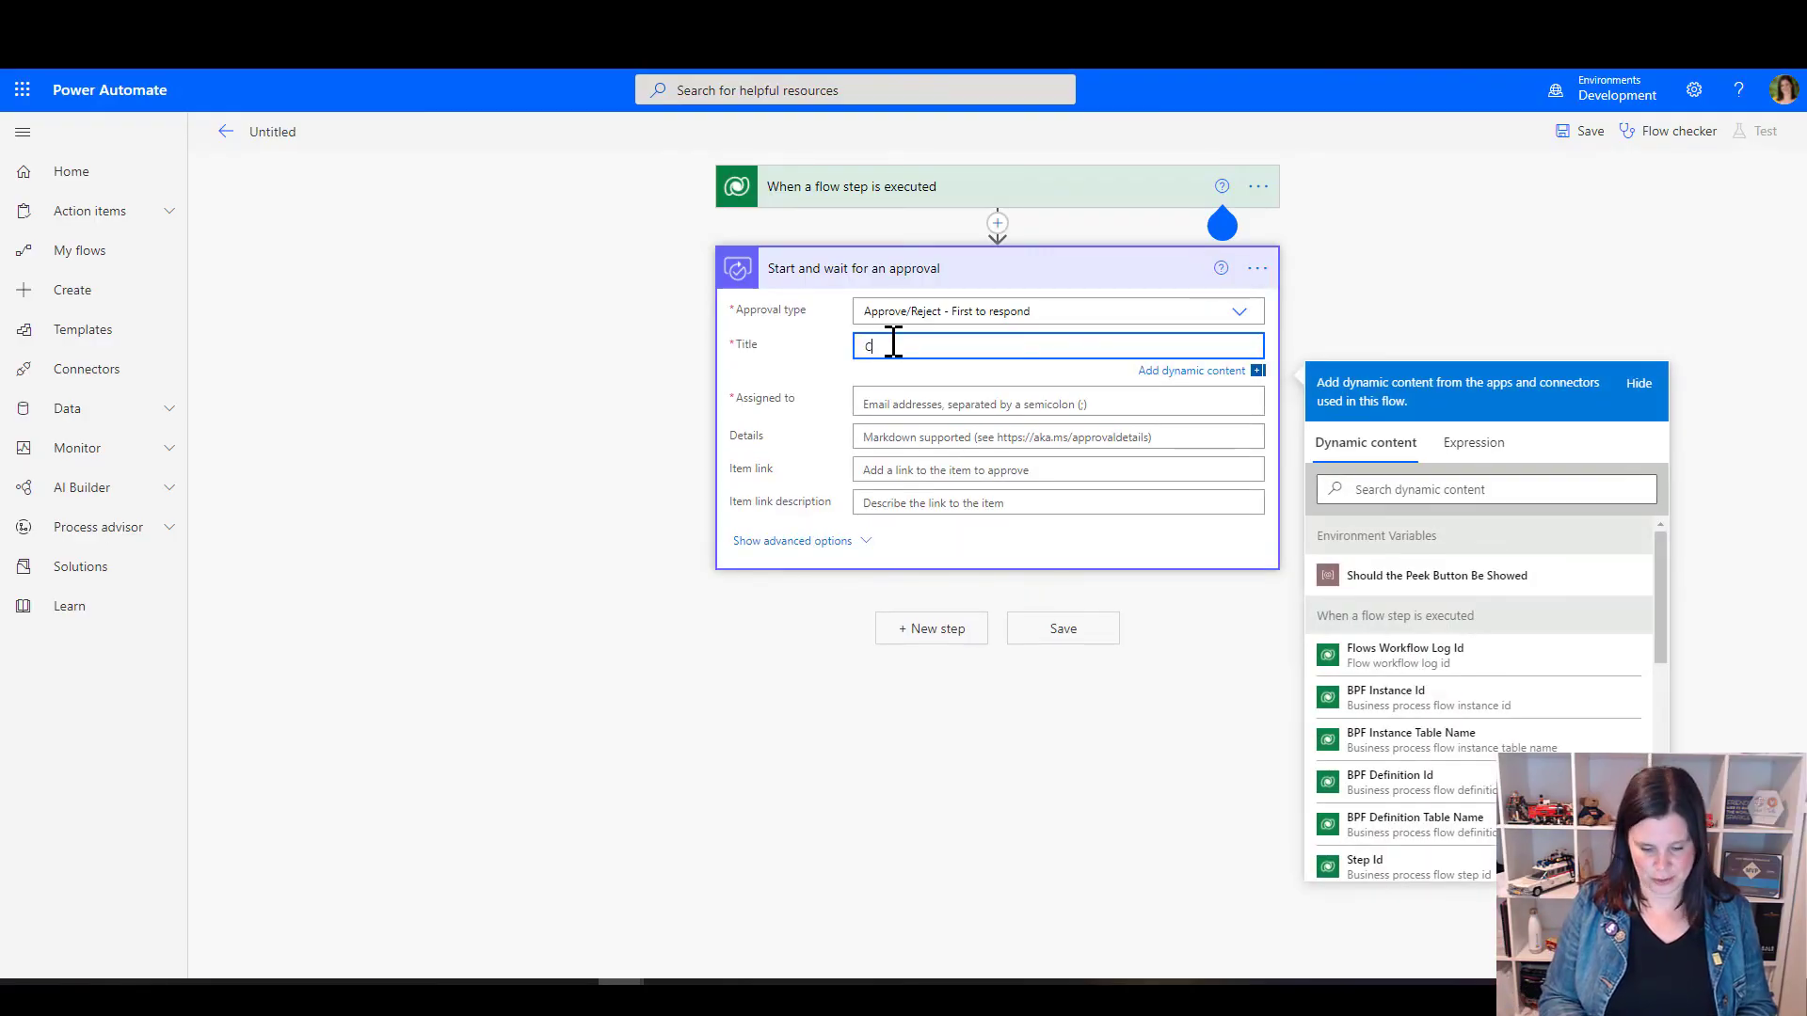
text(ampaign approval)
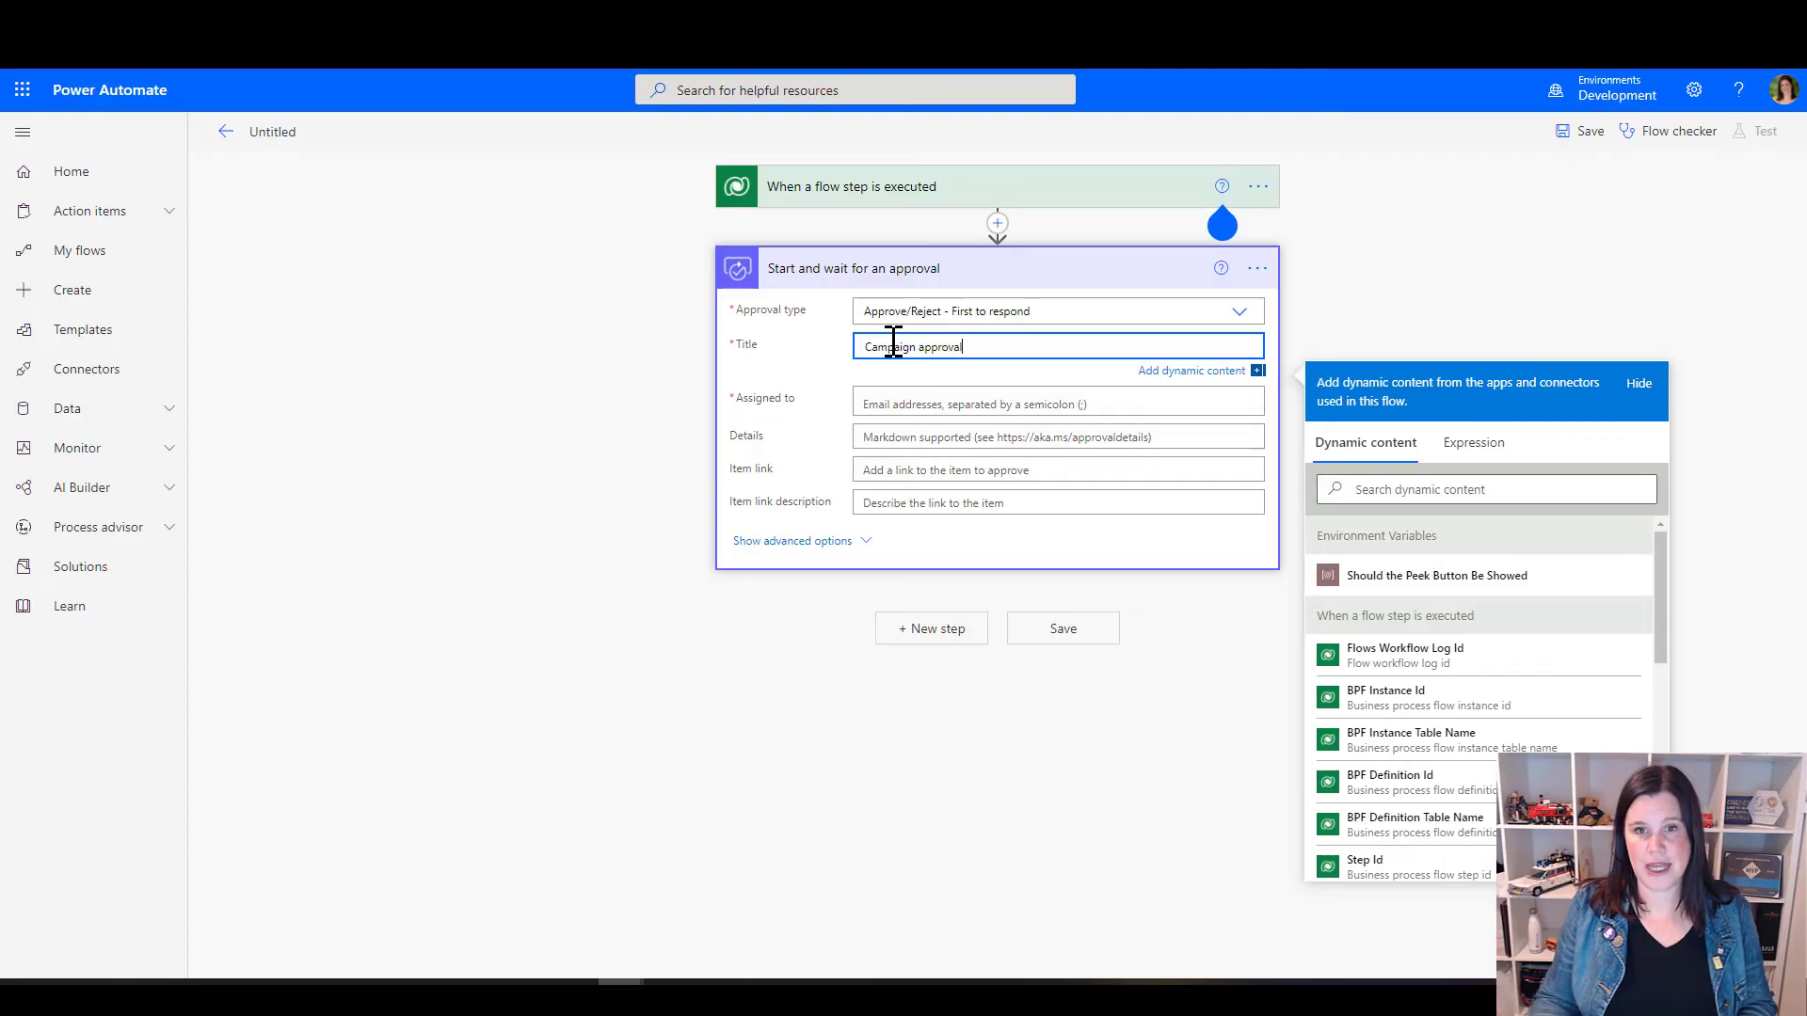
click(899, 407)
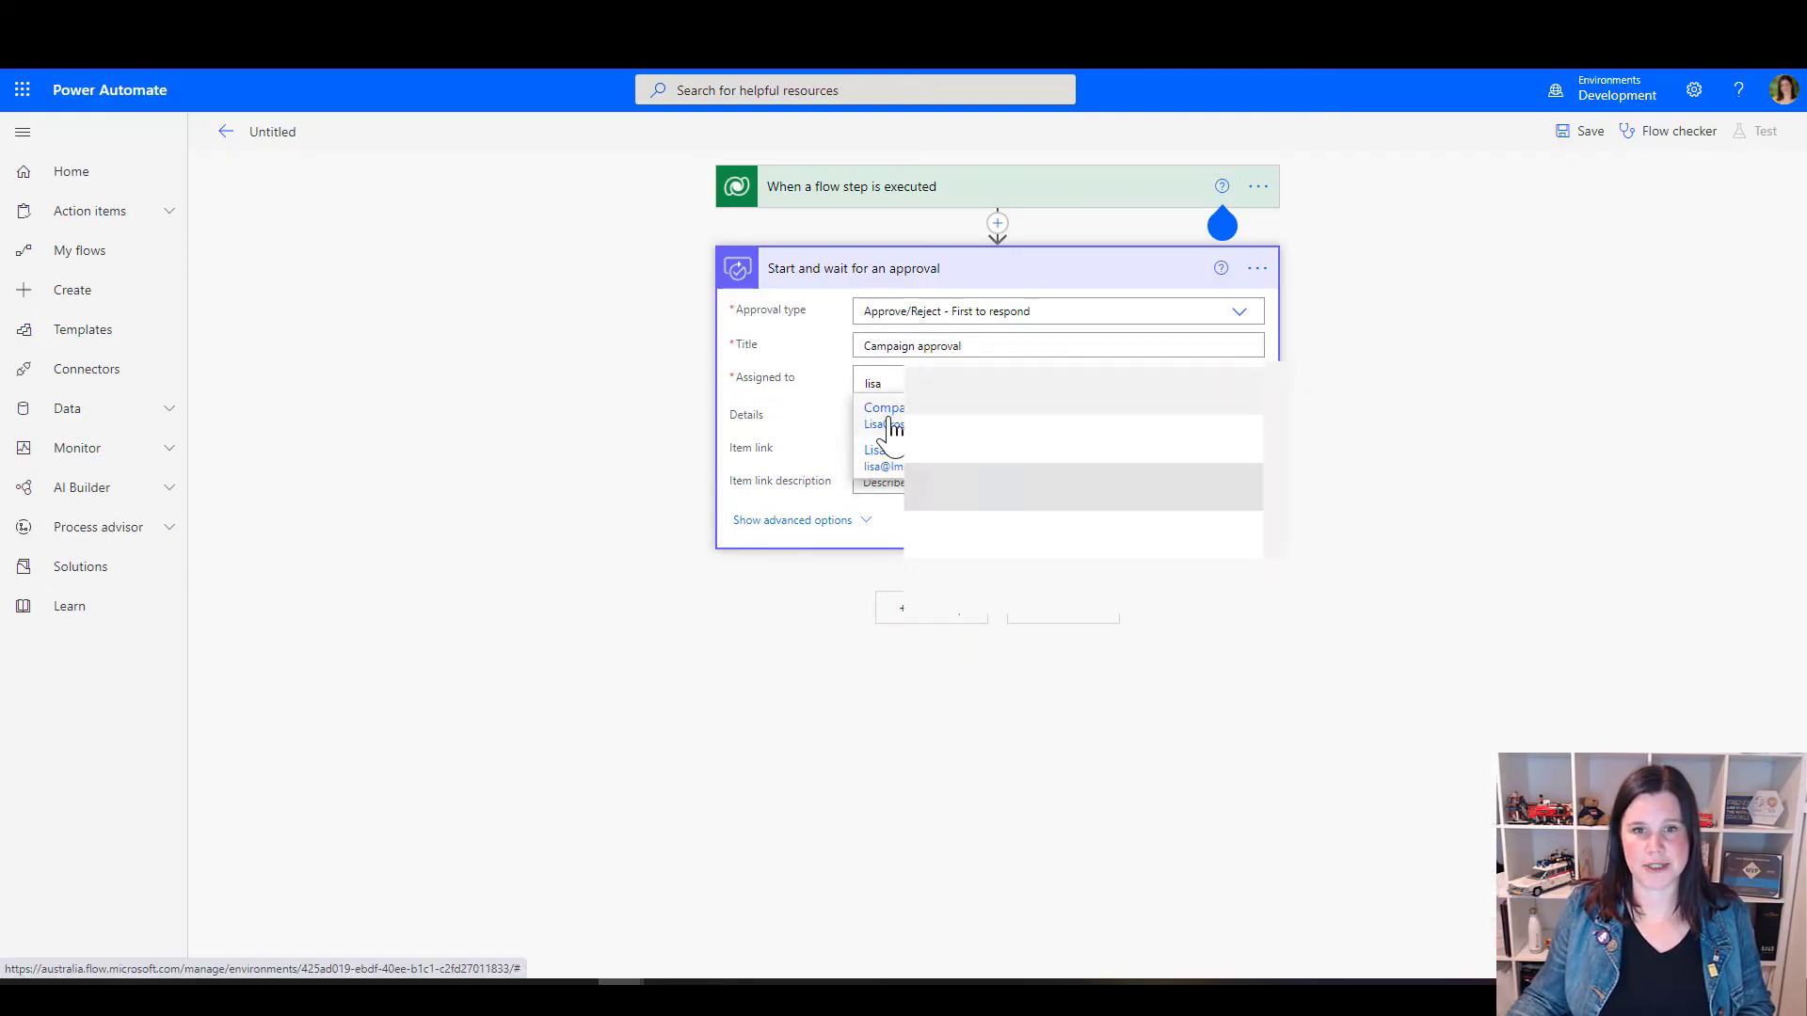
click(884, 459)
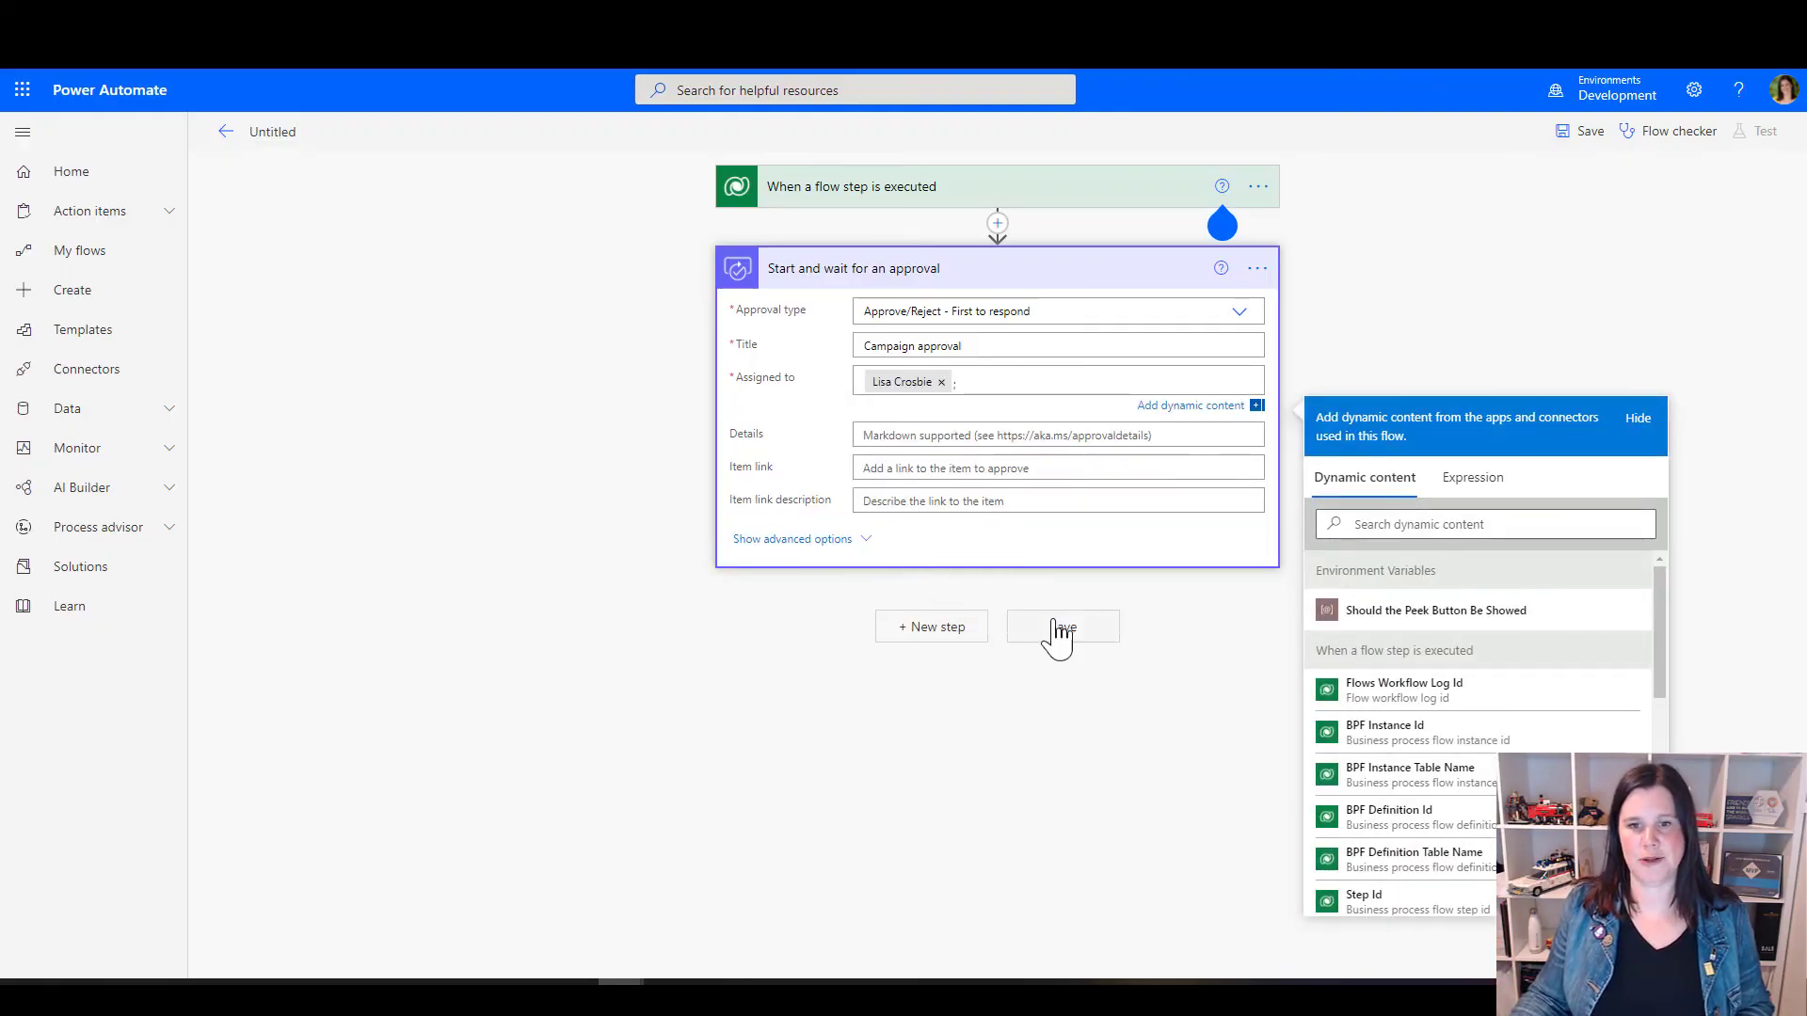
Name the flow "Campaign approval request" and save it
click(279, 131)
key(ctrl+a)
text(Campaign)
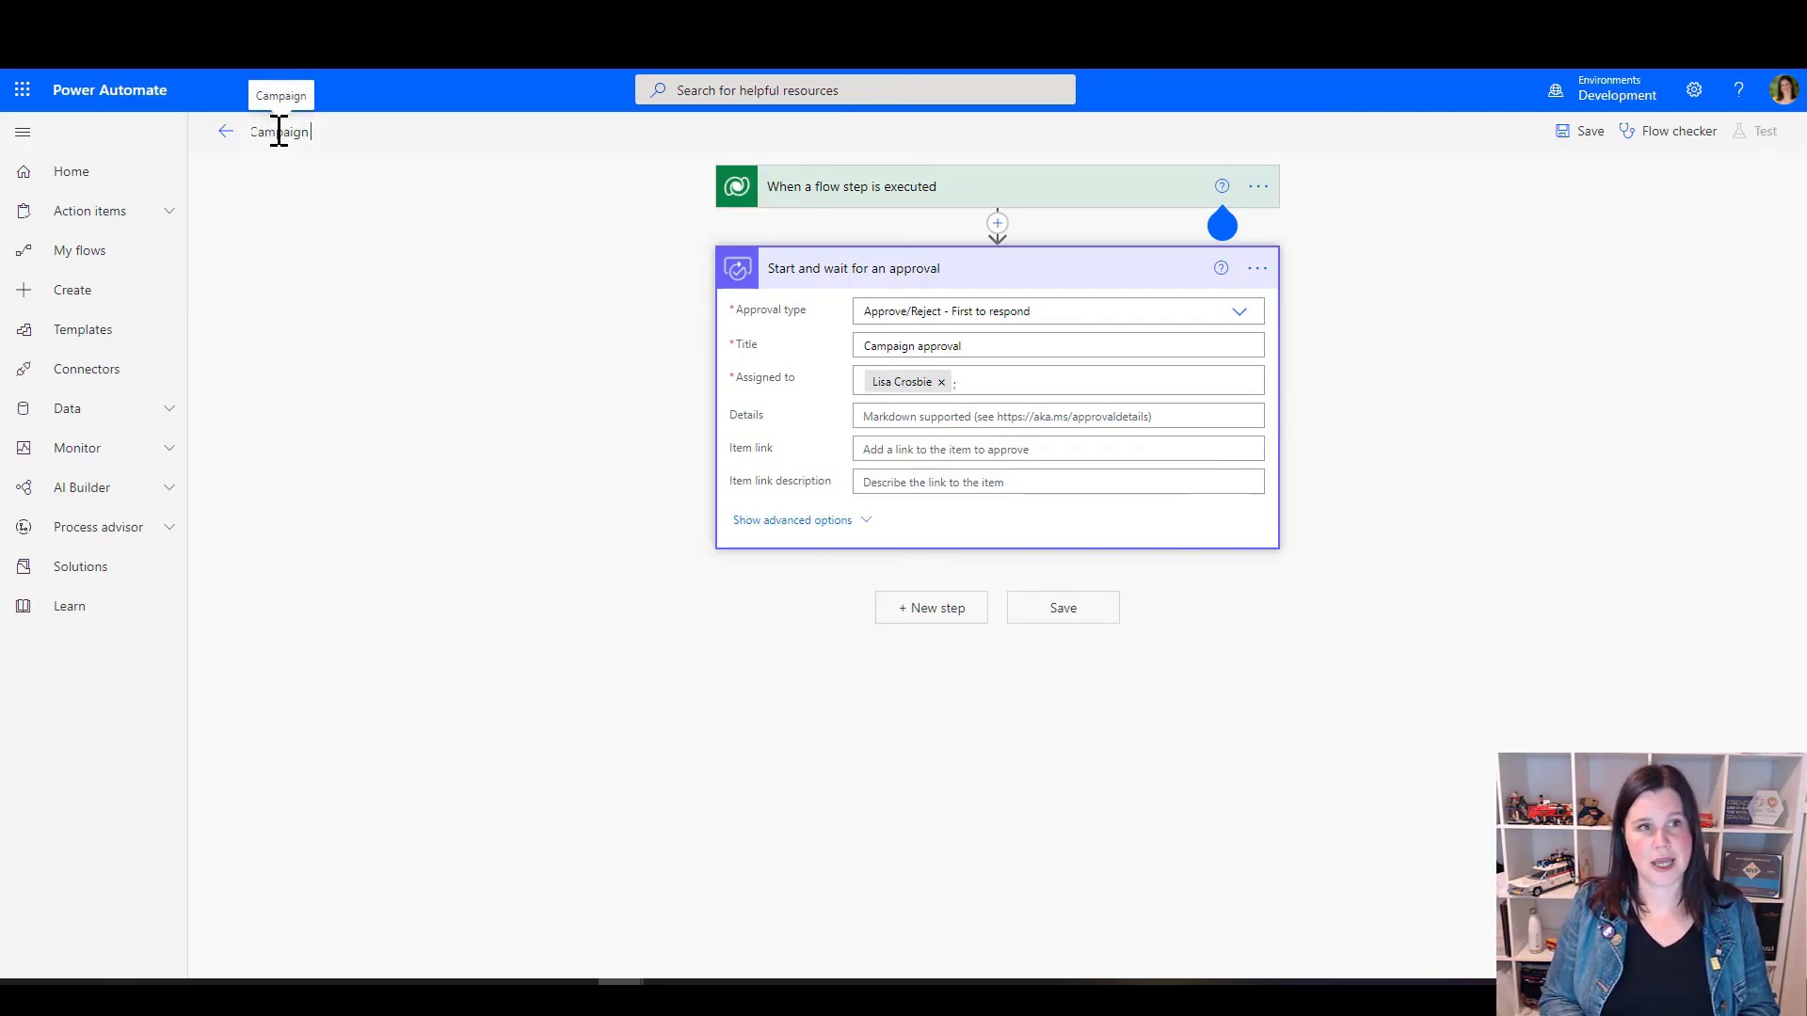
text( approval request)
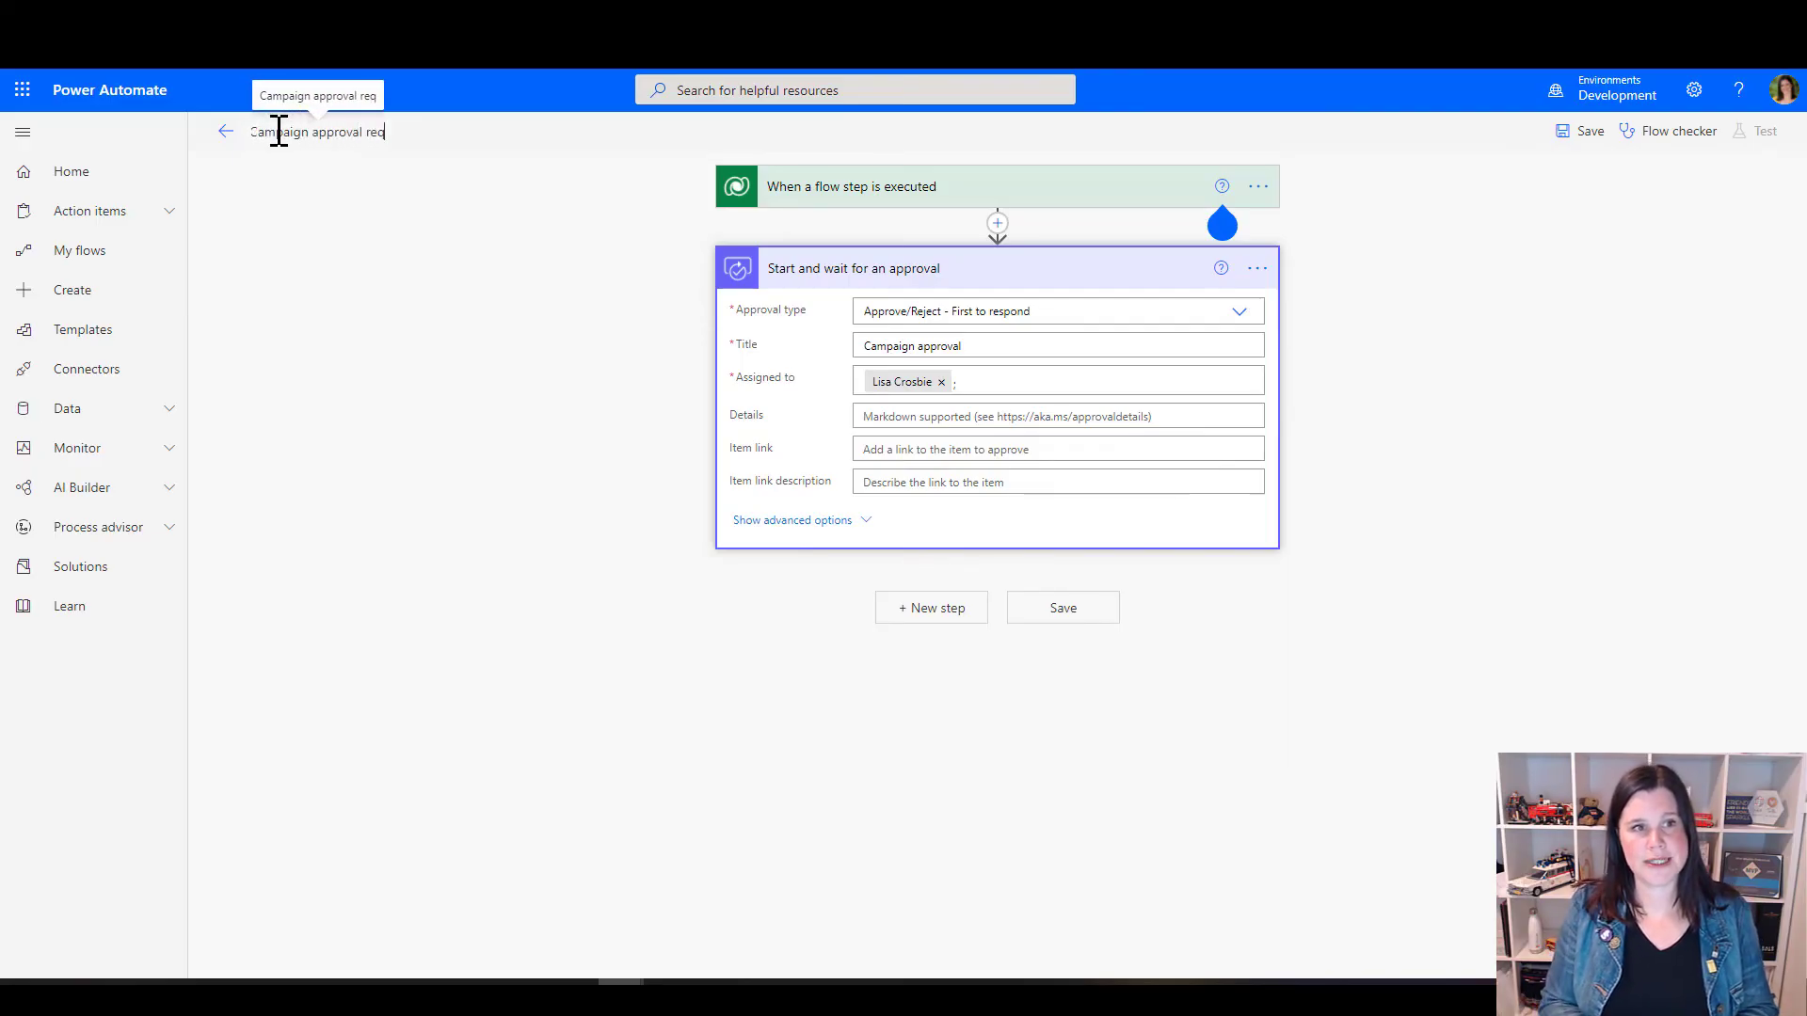
click(1075, 612)
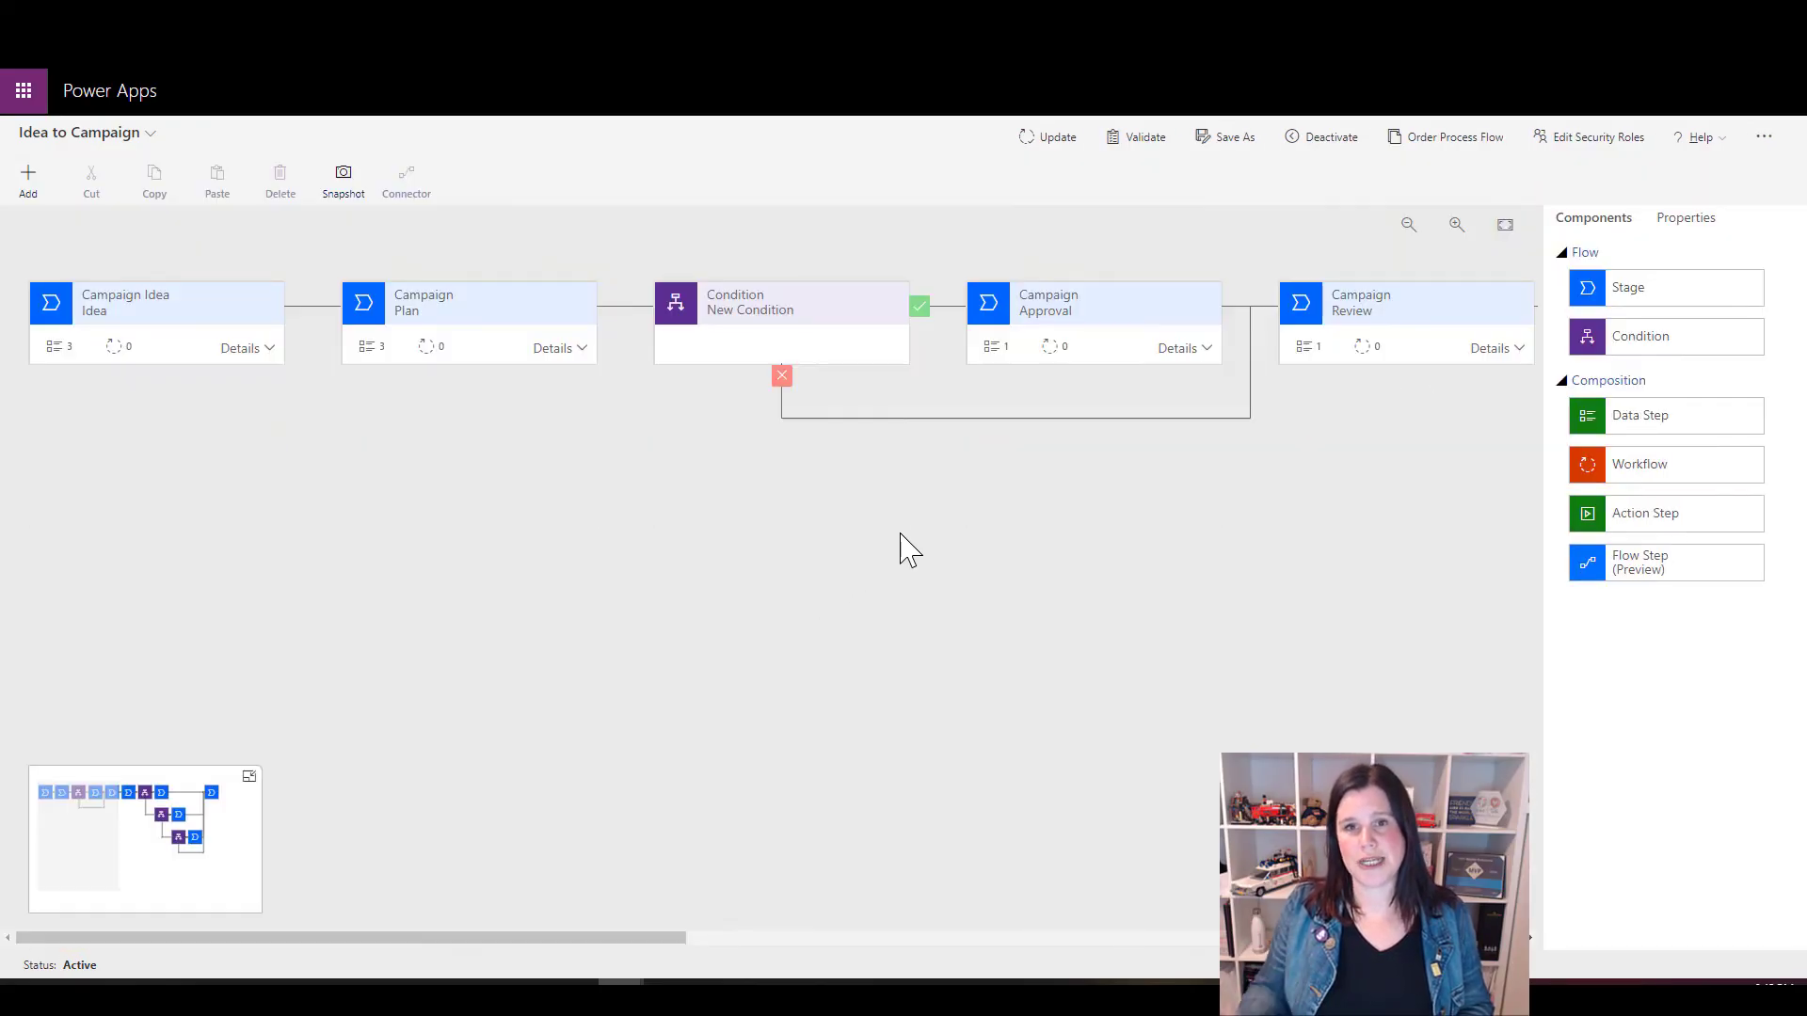
In the Power Apps process designer, add a Flow Step to the Approval stage and link it to the "Campaign approval request" flow
click(1063, 344)
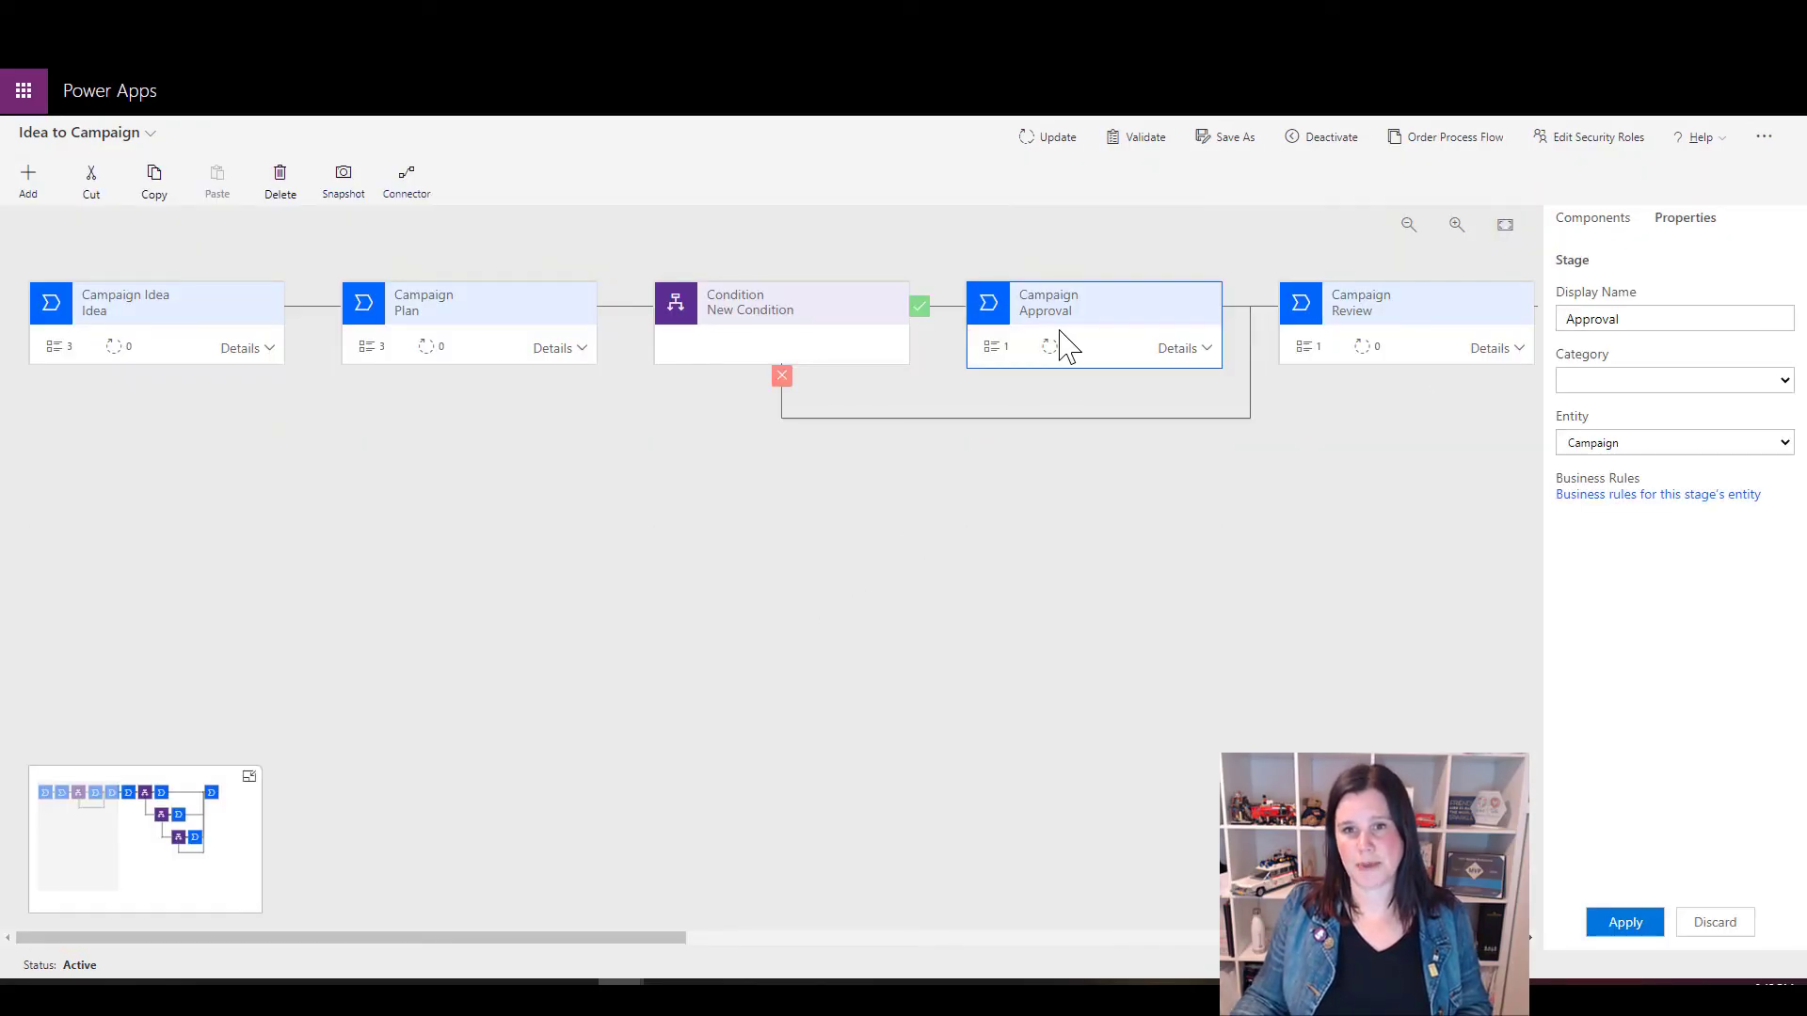
click(1193, 348)
click(1569, 221)
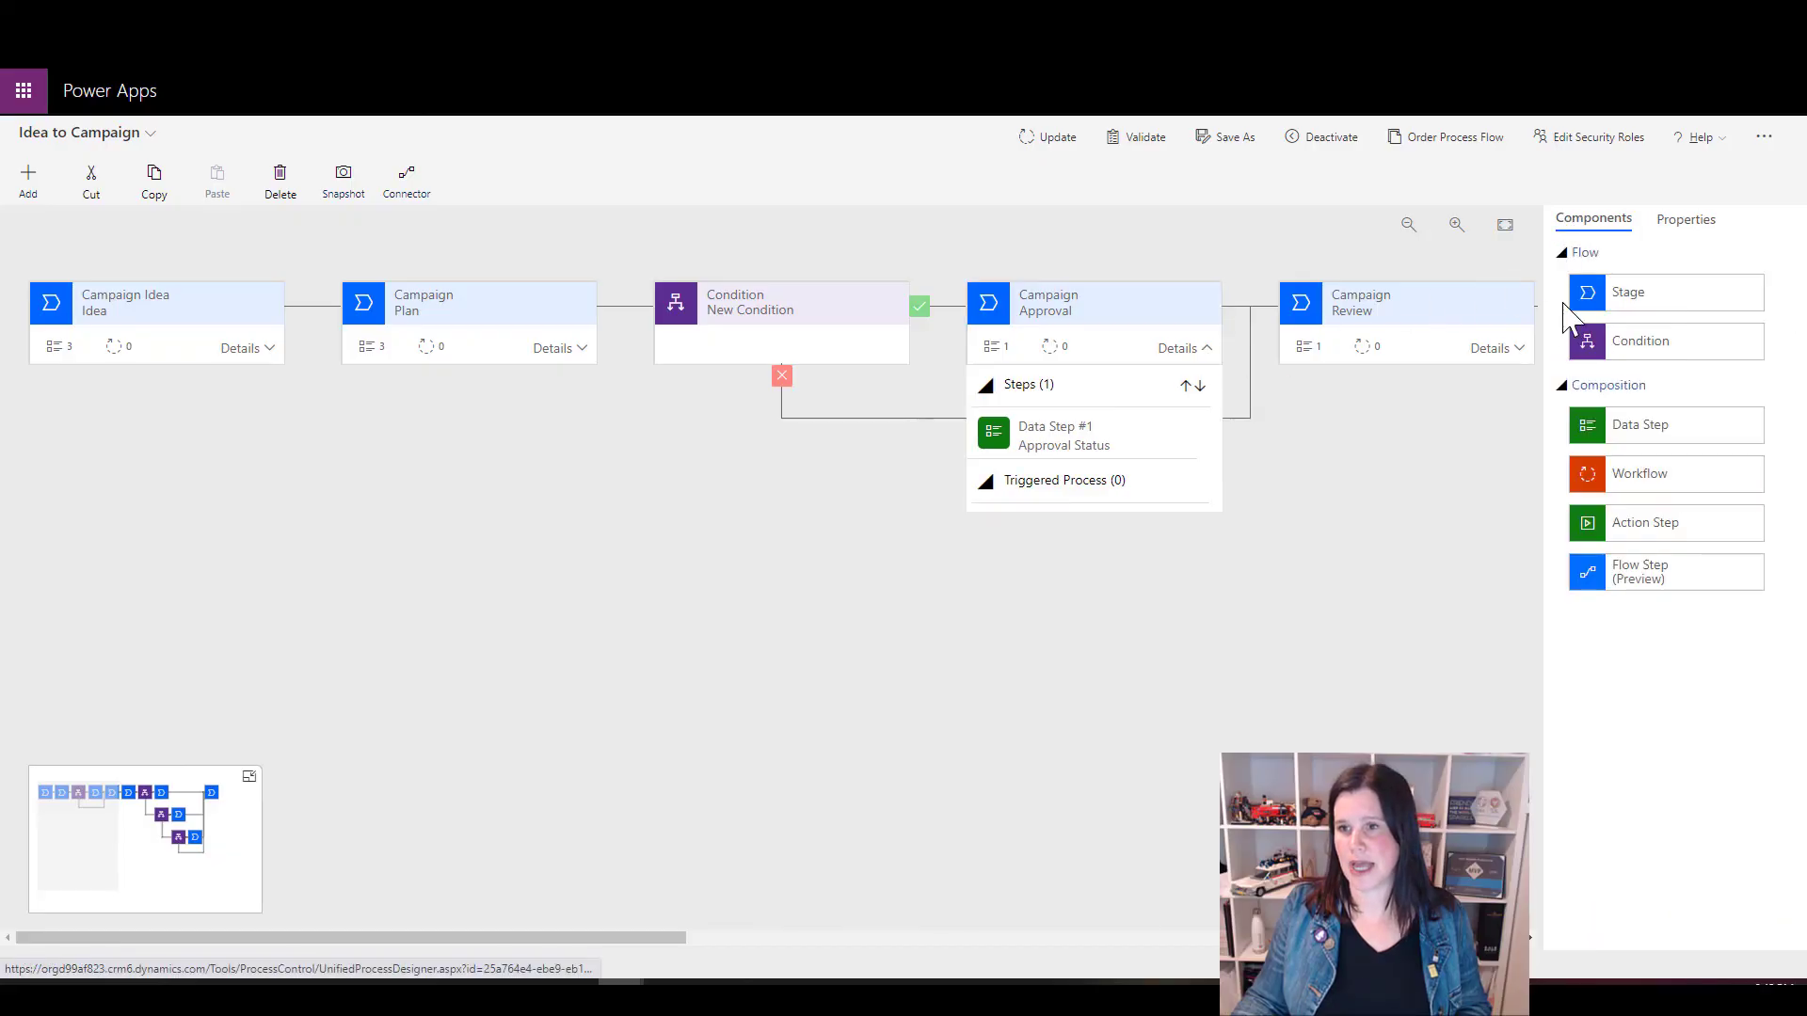
drag(1638, 582, 1041, 499)
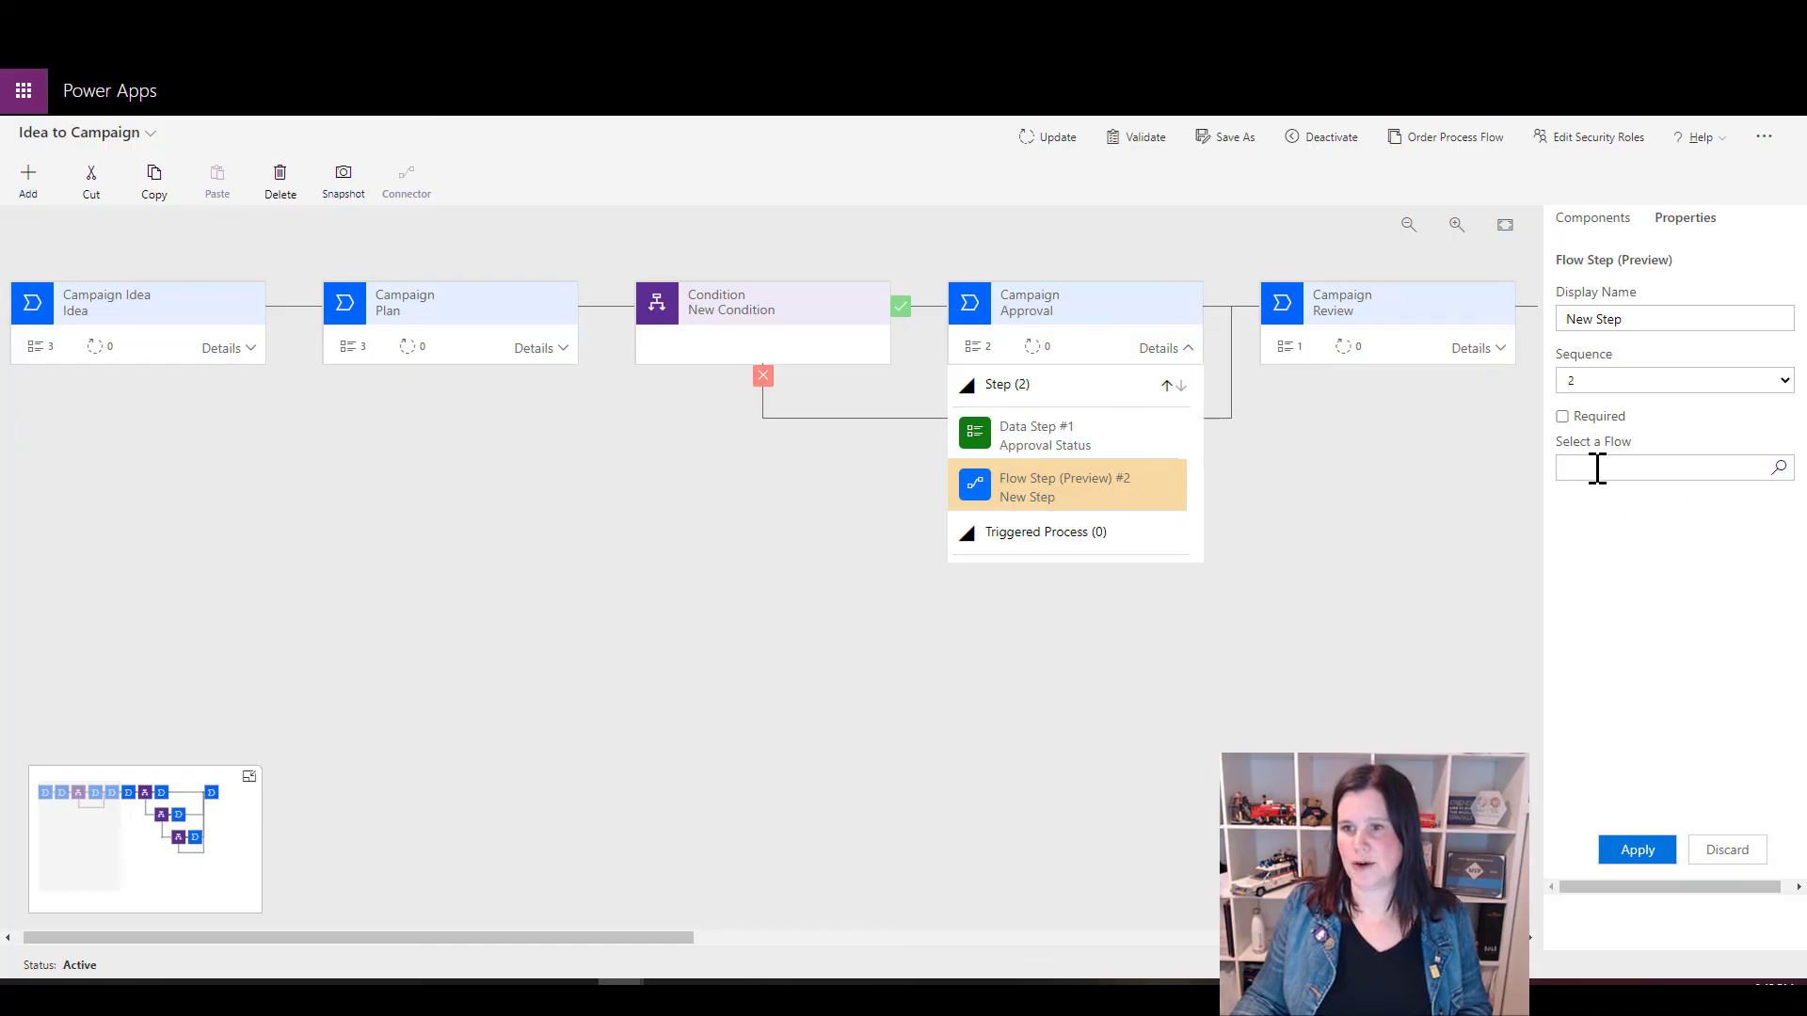
click(1778, 468)
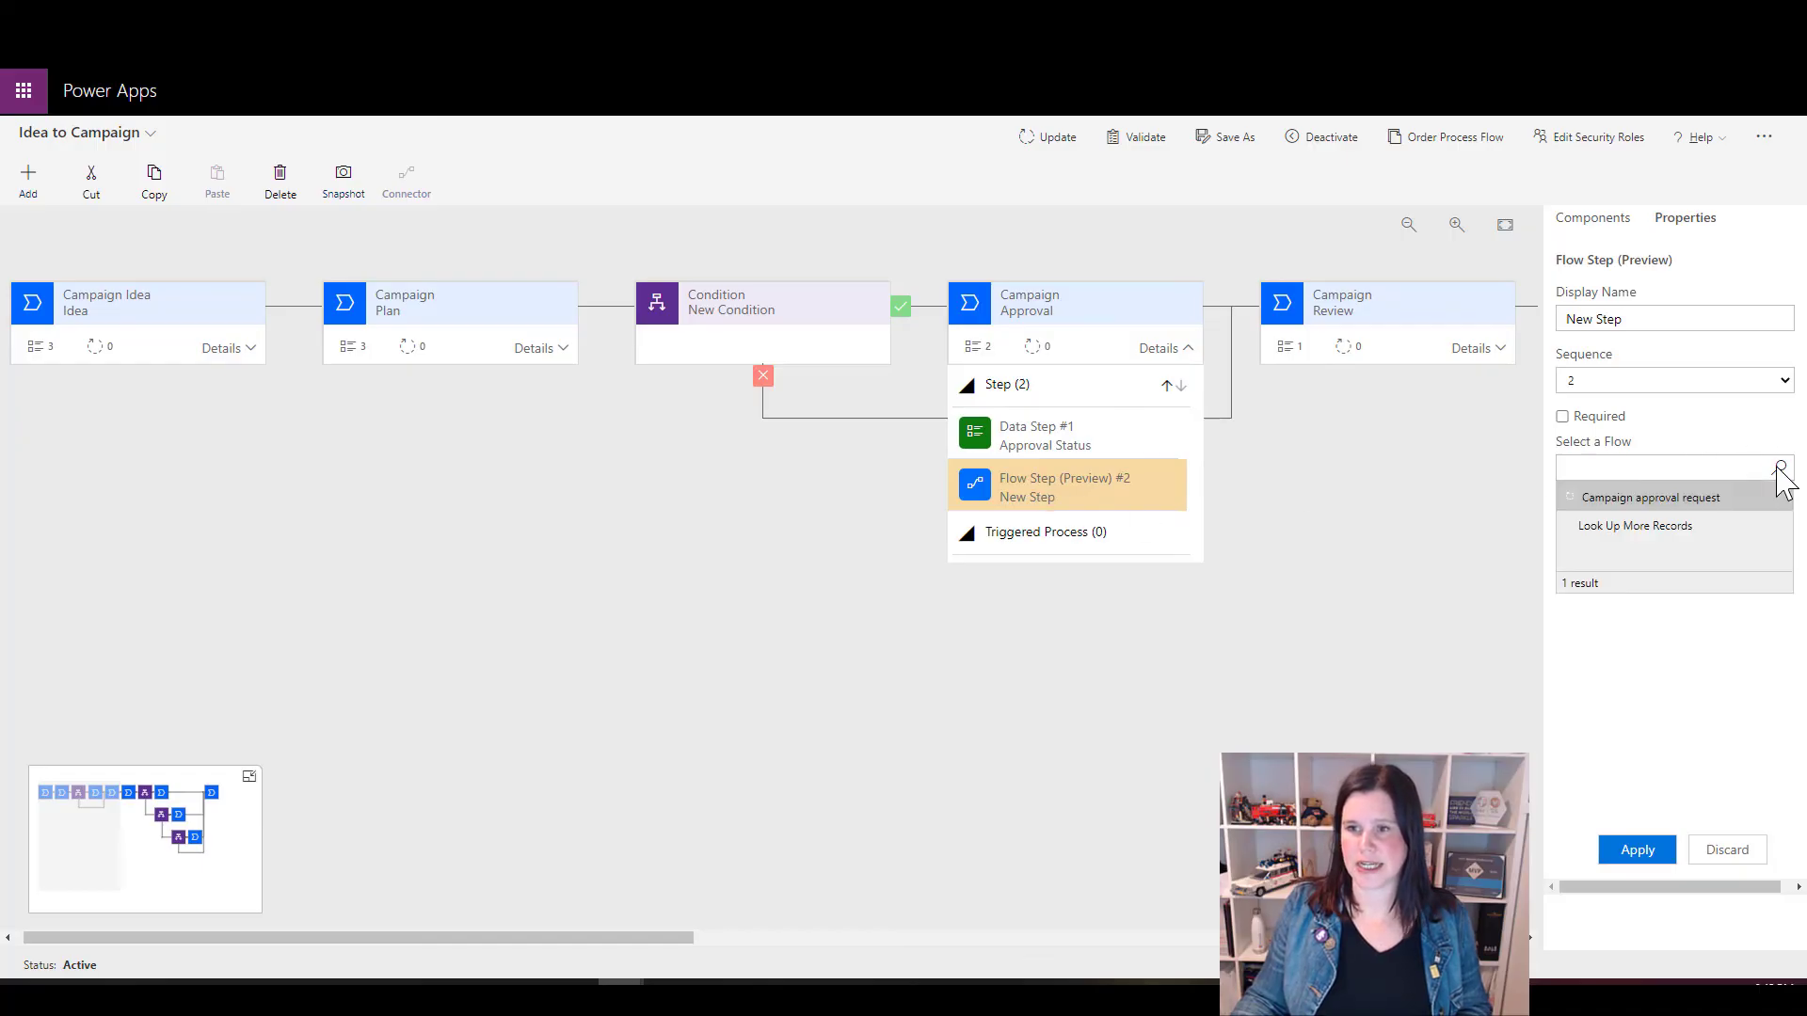
click(1692, 504)
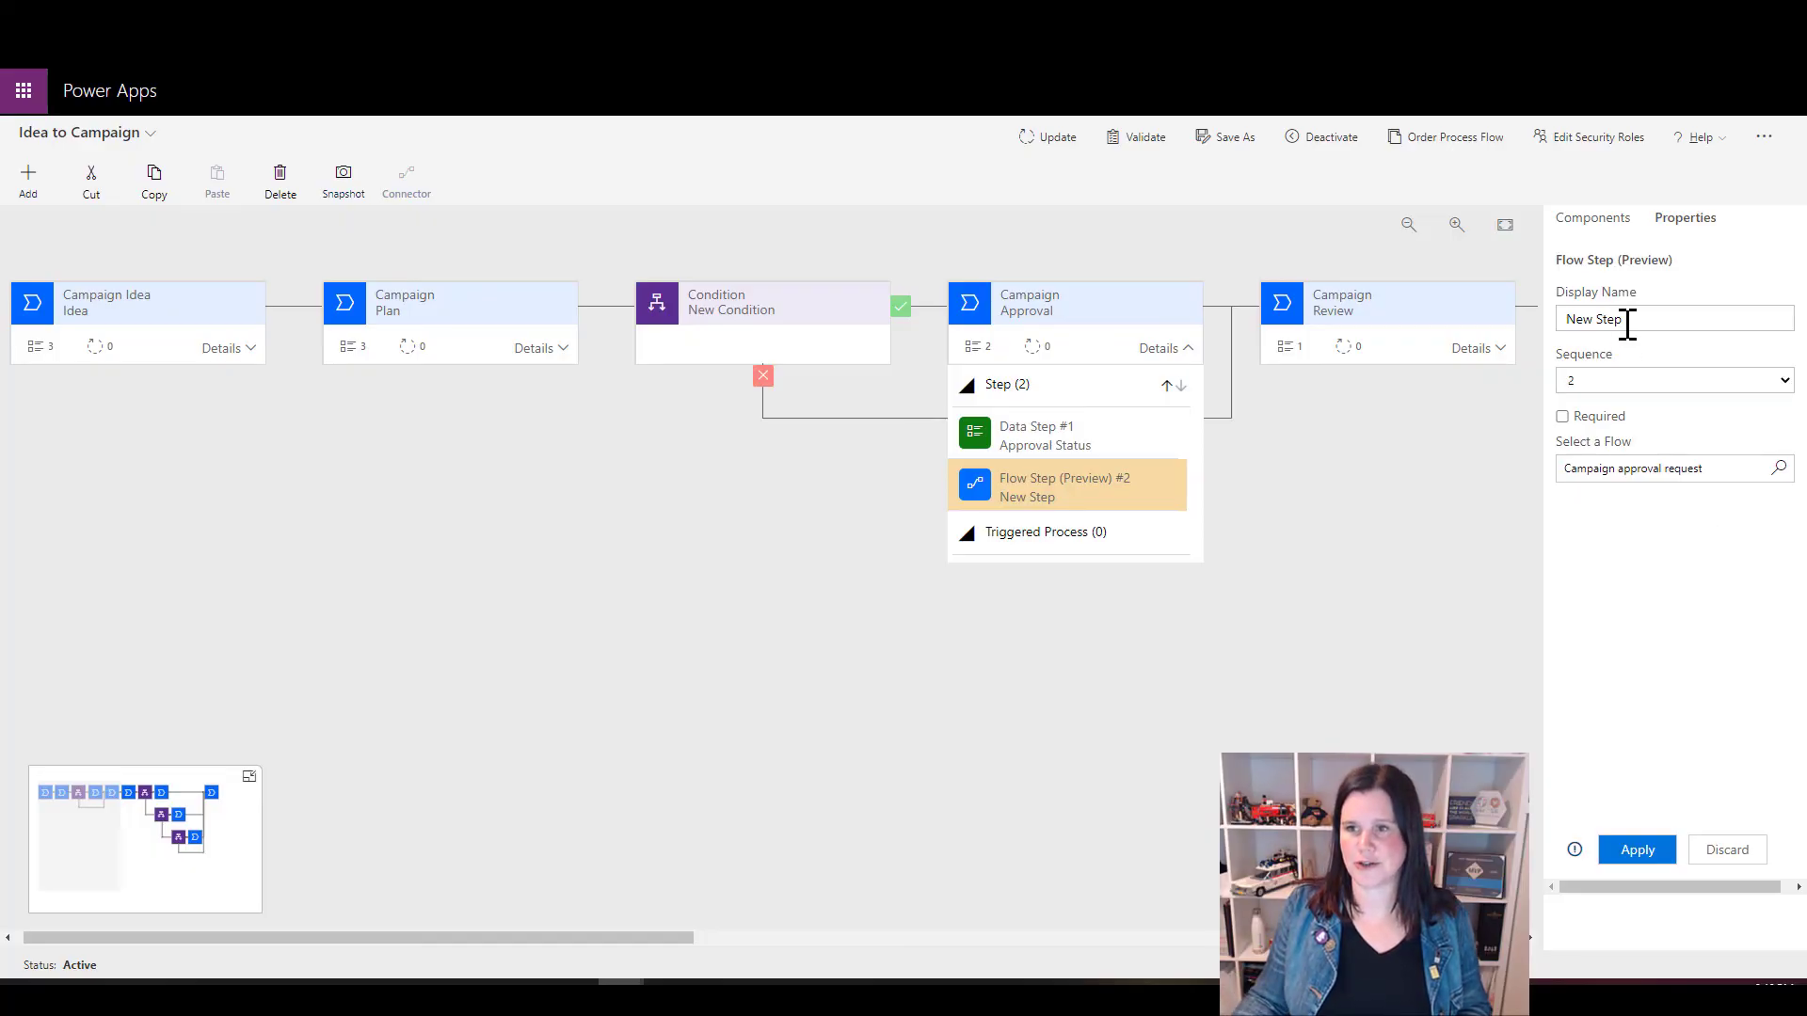
Set the display name of the Approval stage's flow step to "Request approval" and apply the change
drag(1626, 320, 1516, 323)
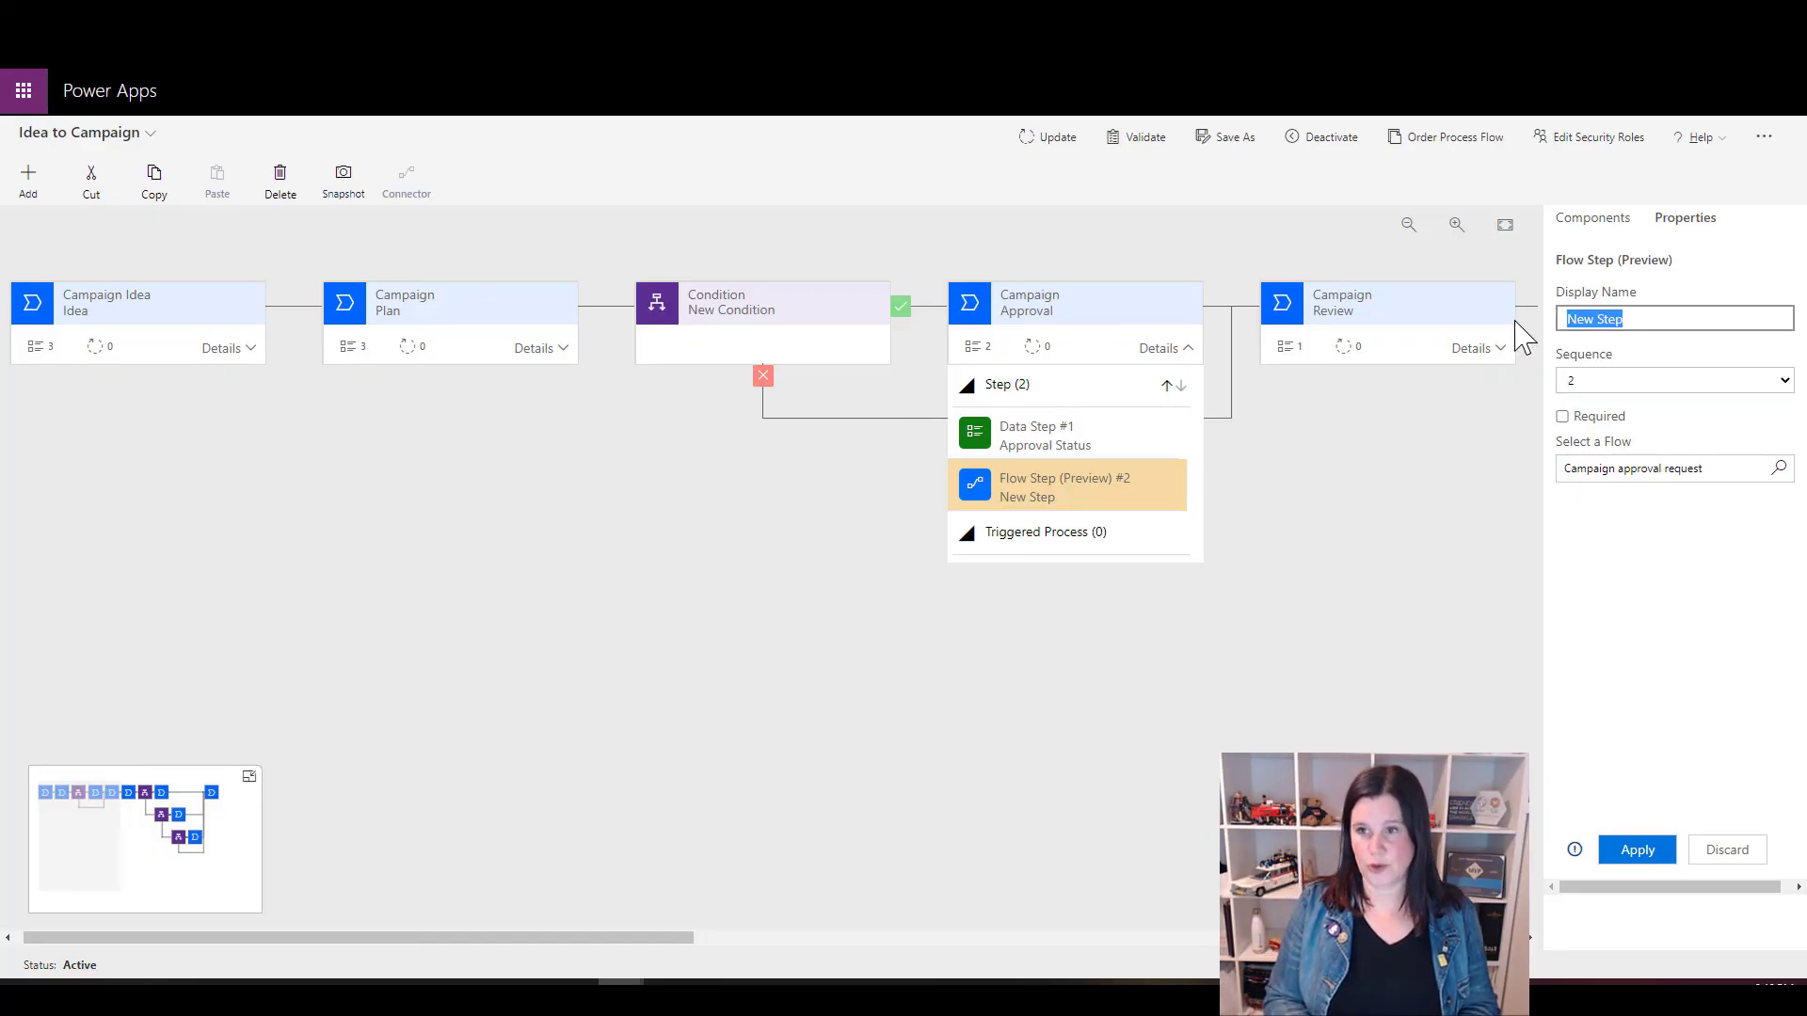
text(Reques a)
key(BackSpace)
key(BackSpace)
text(t approval)
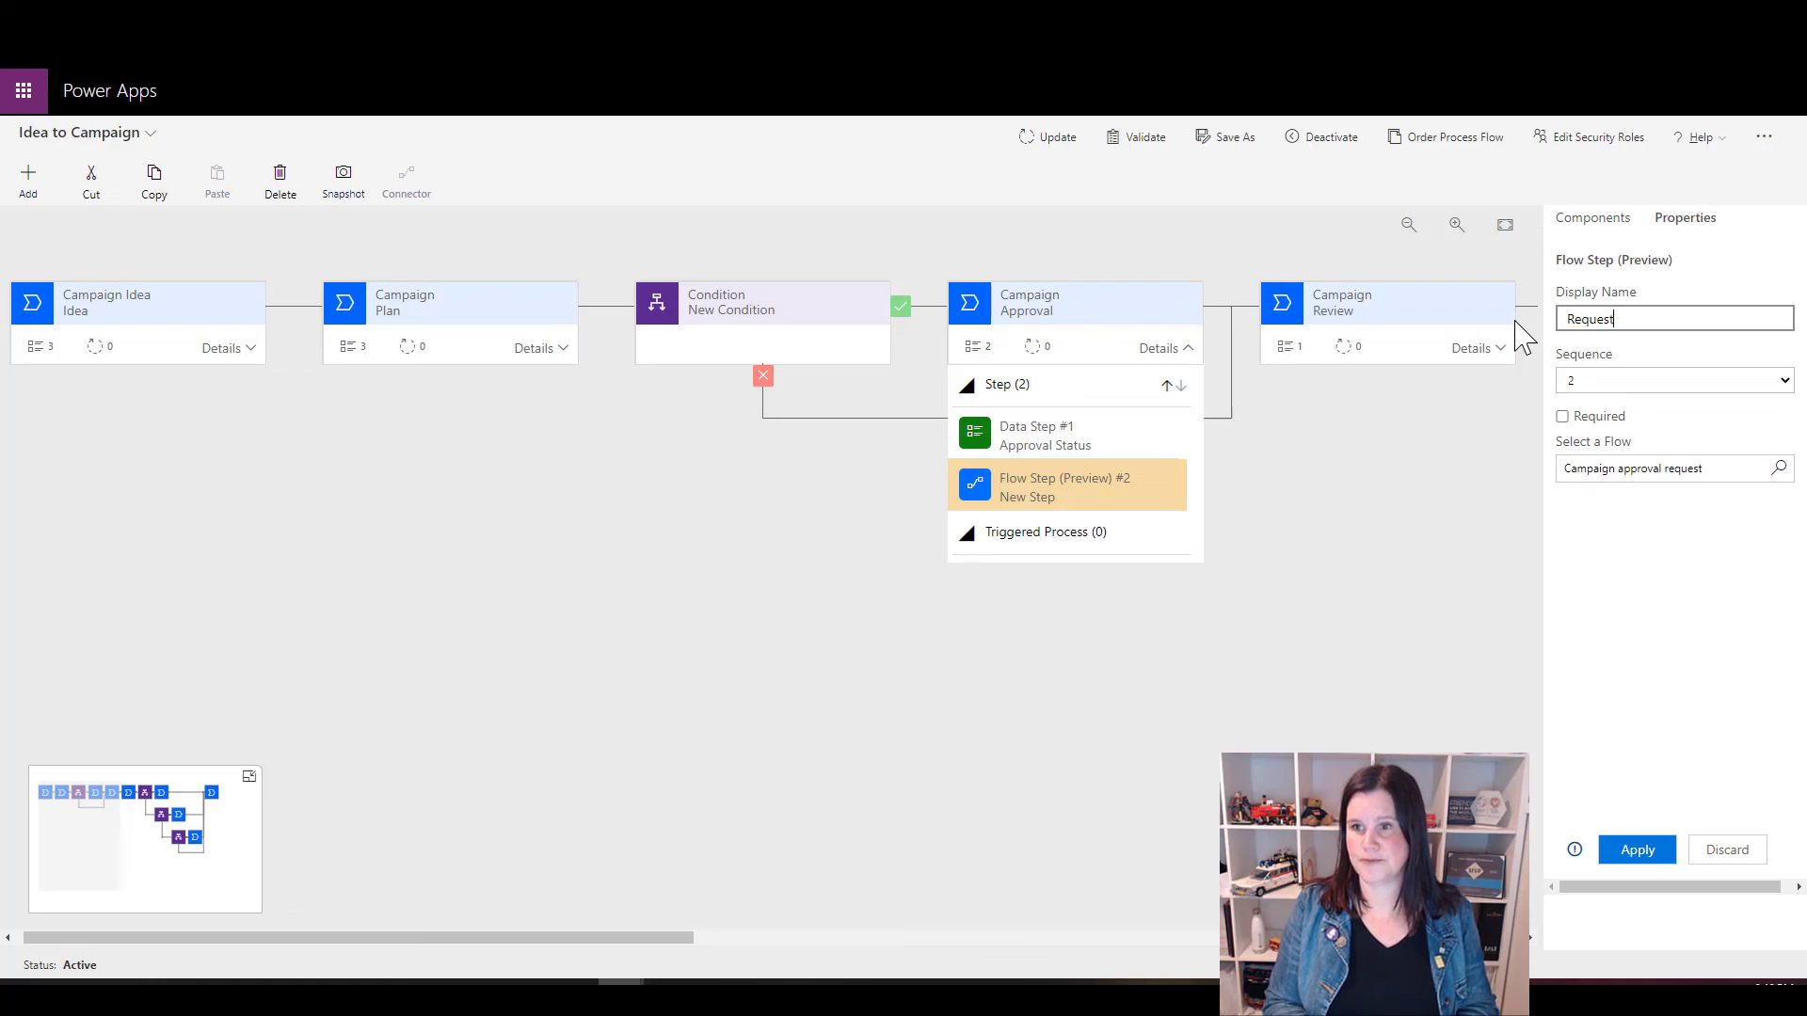
click(1655, 852)
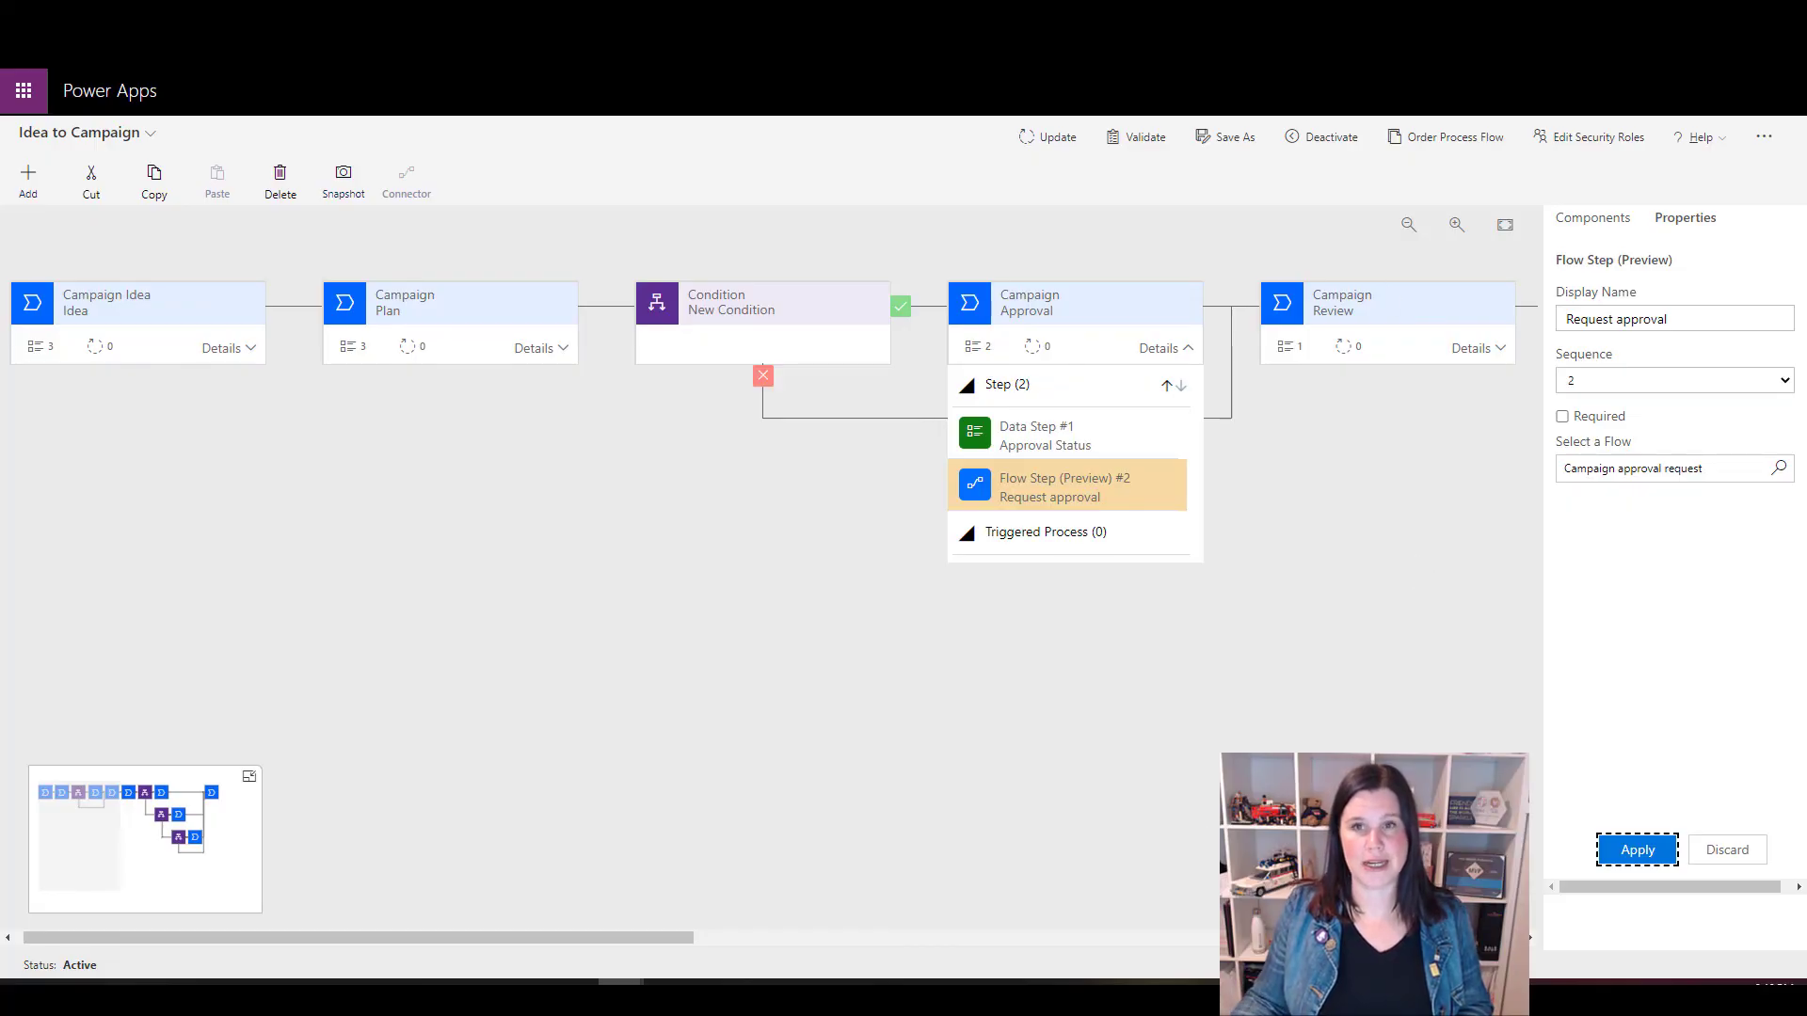
Add a Workflow to the Review stage and link it to the "Campaign Review Notification" process
click(1206, 17)
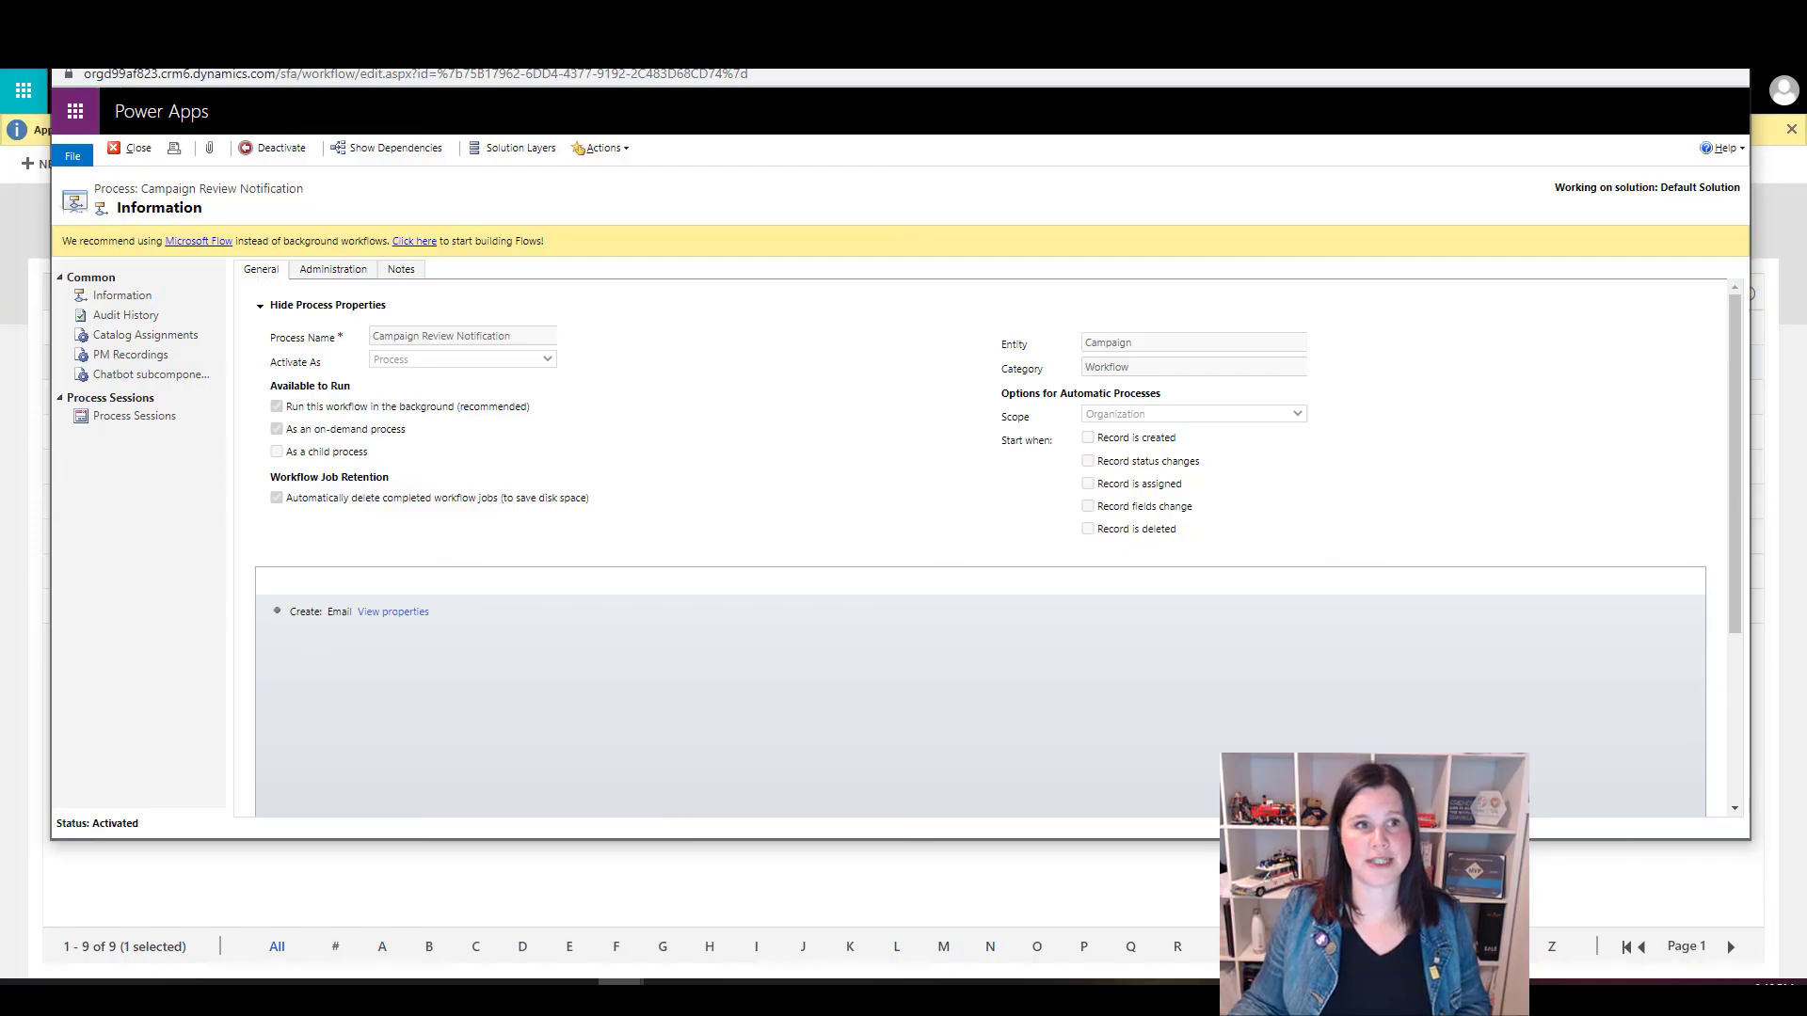
click(326, 34)
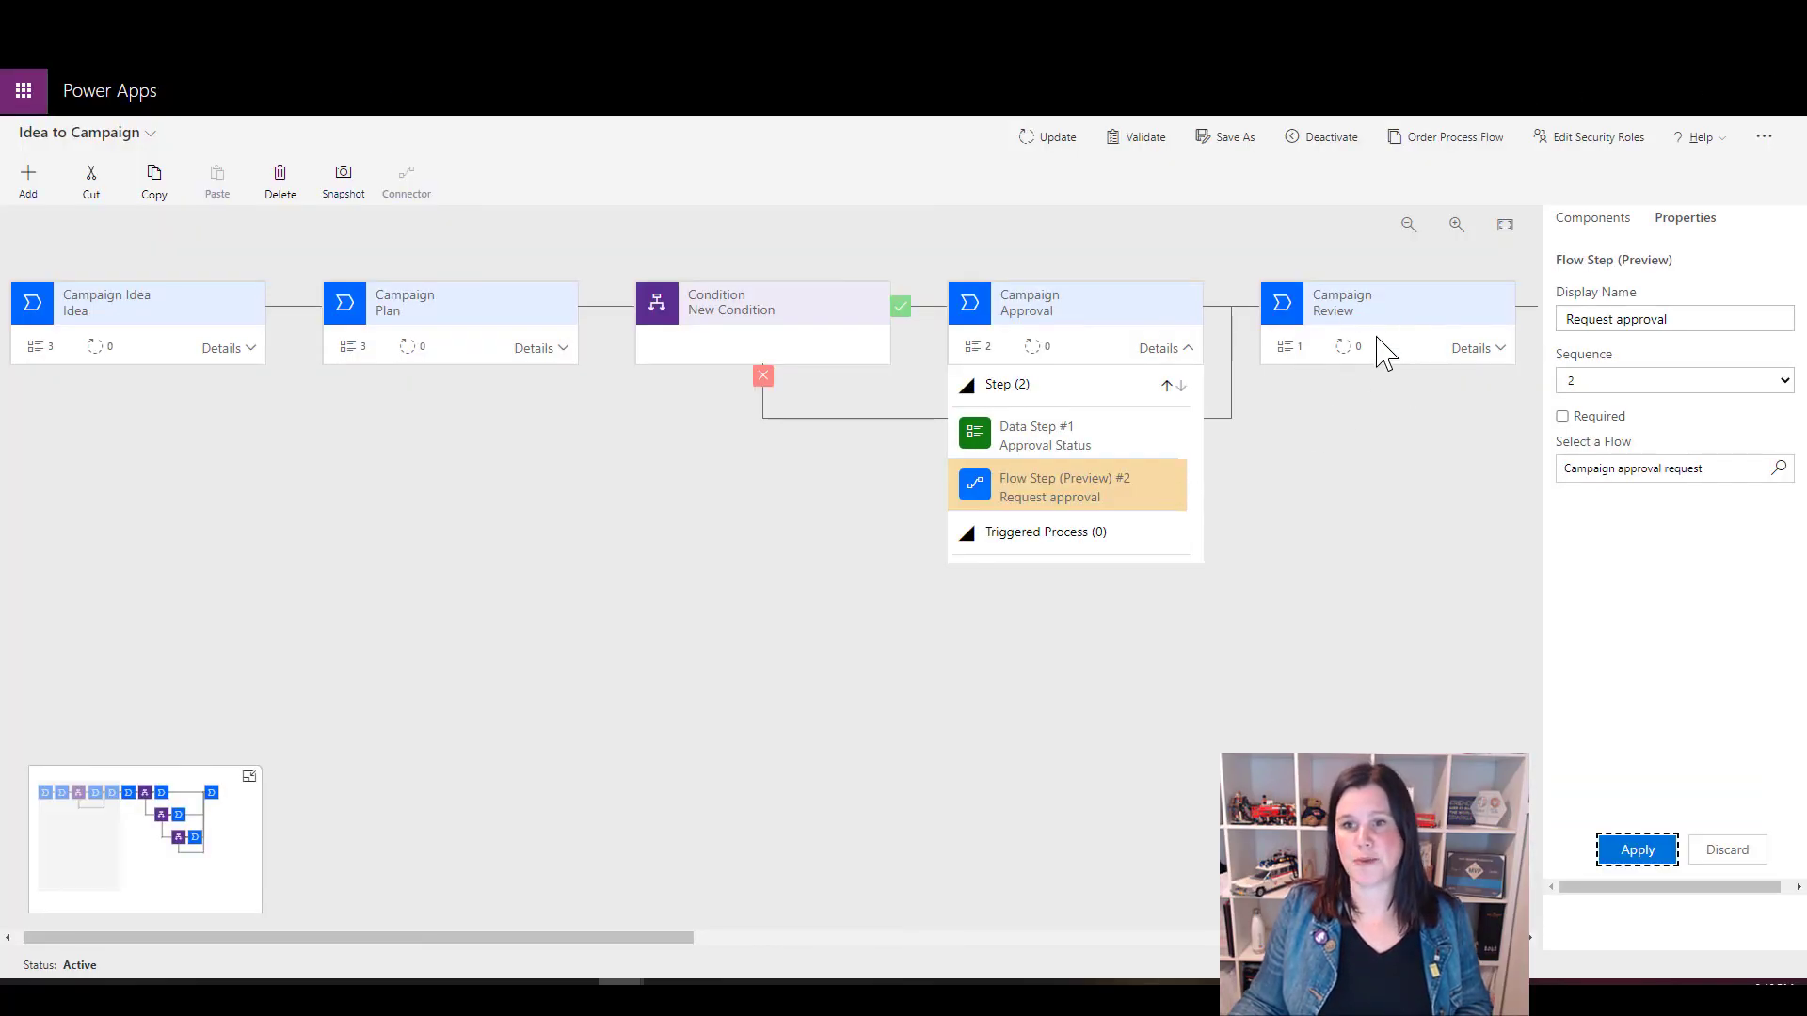
click(1382, 350)
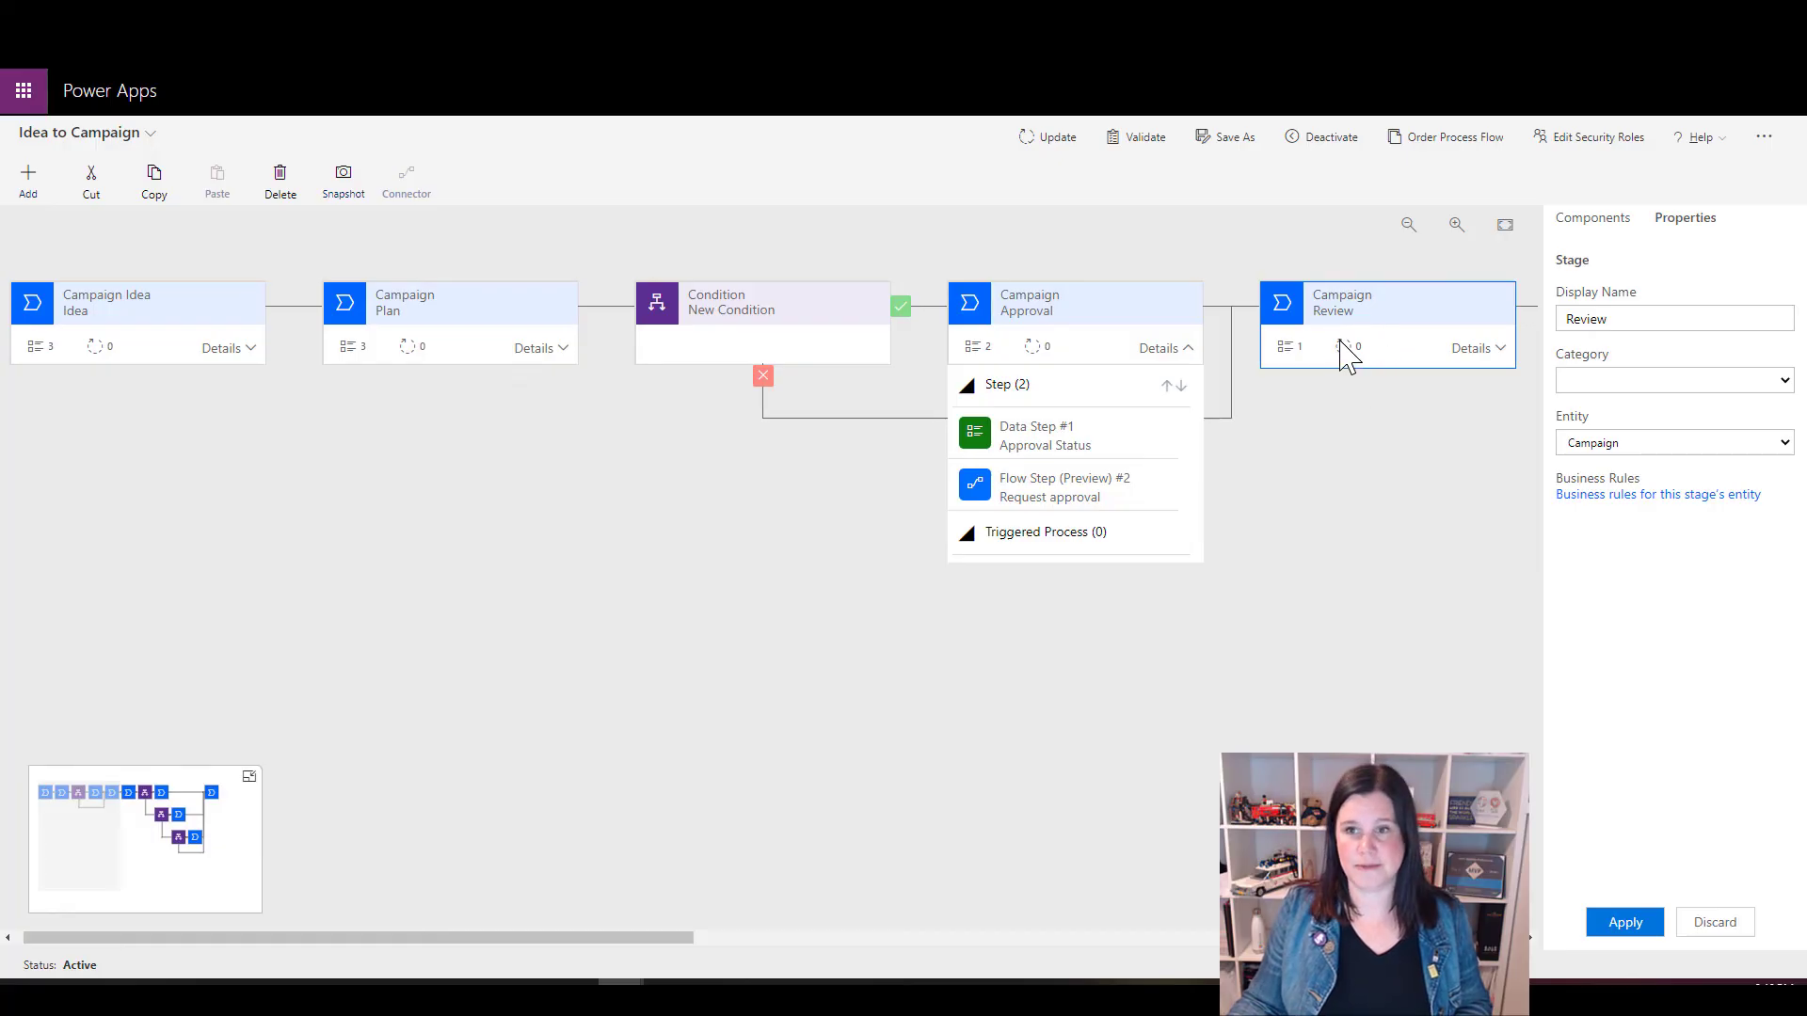
click(1593, 219)
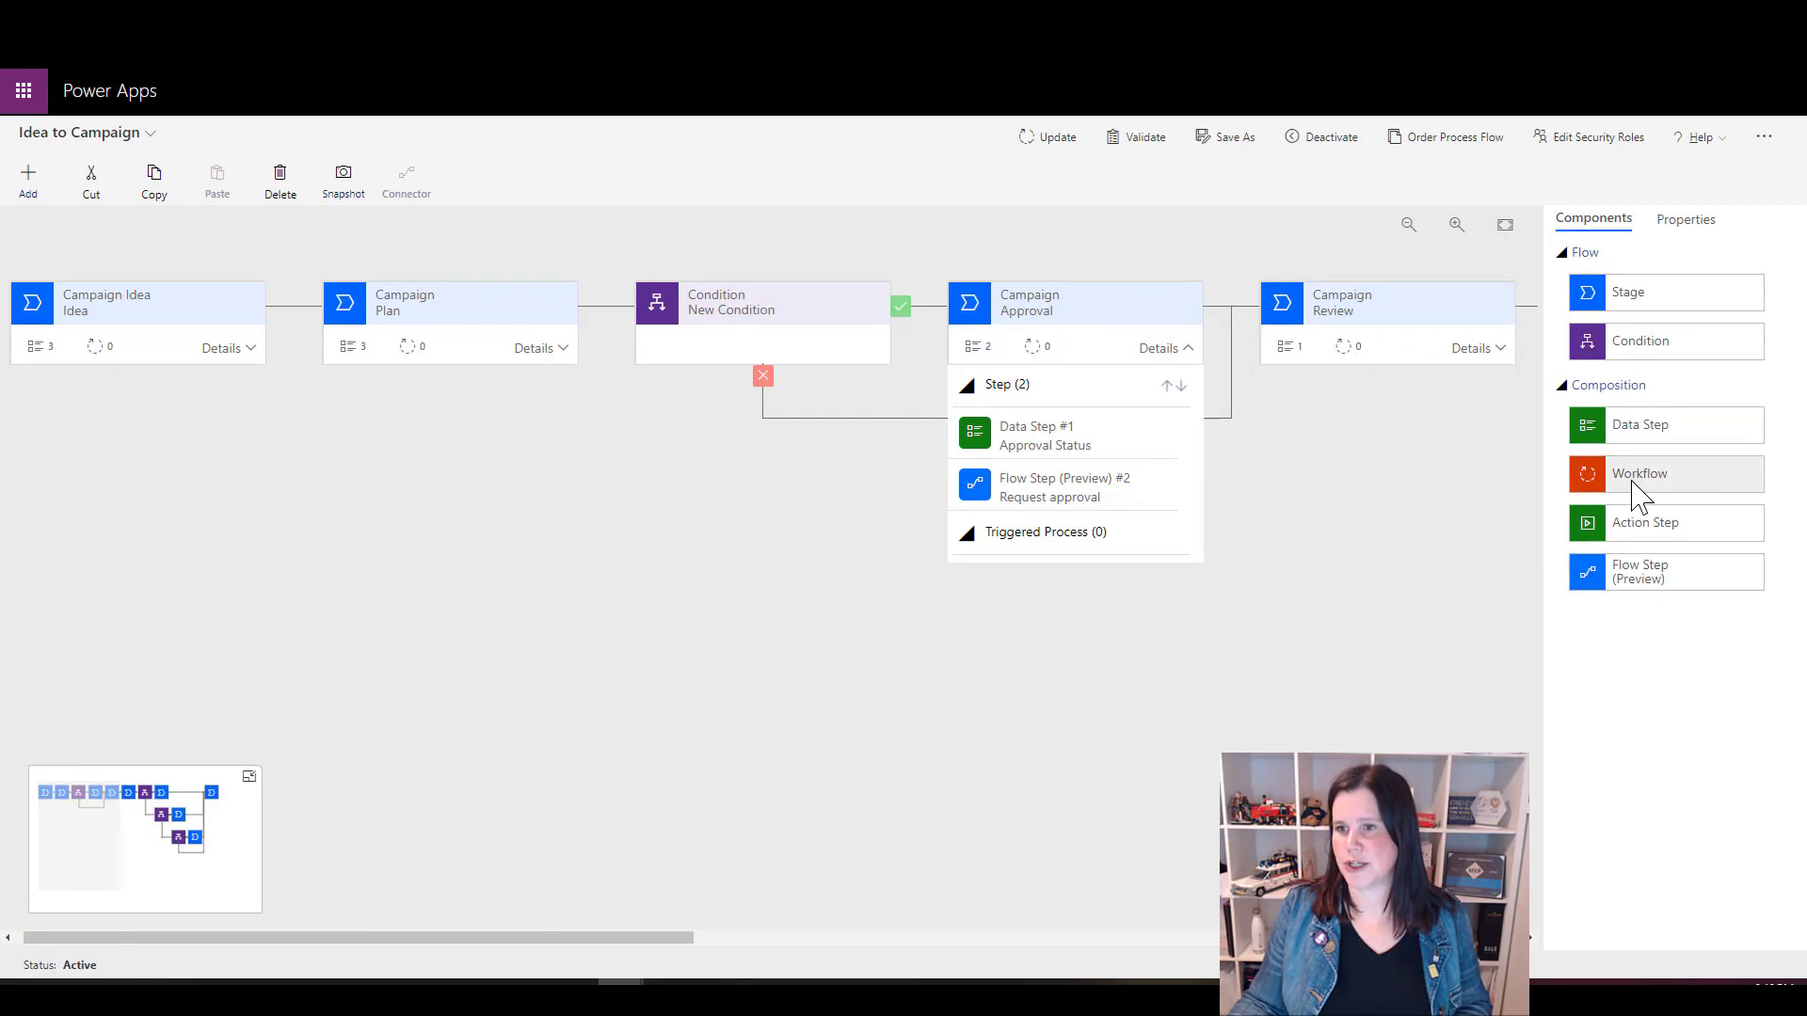
click(1469, 350)
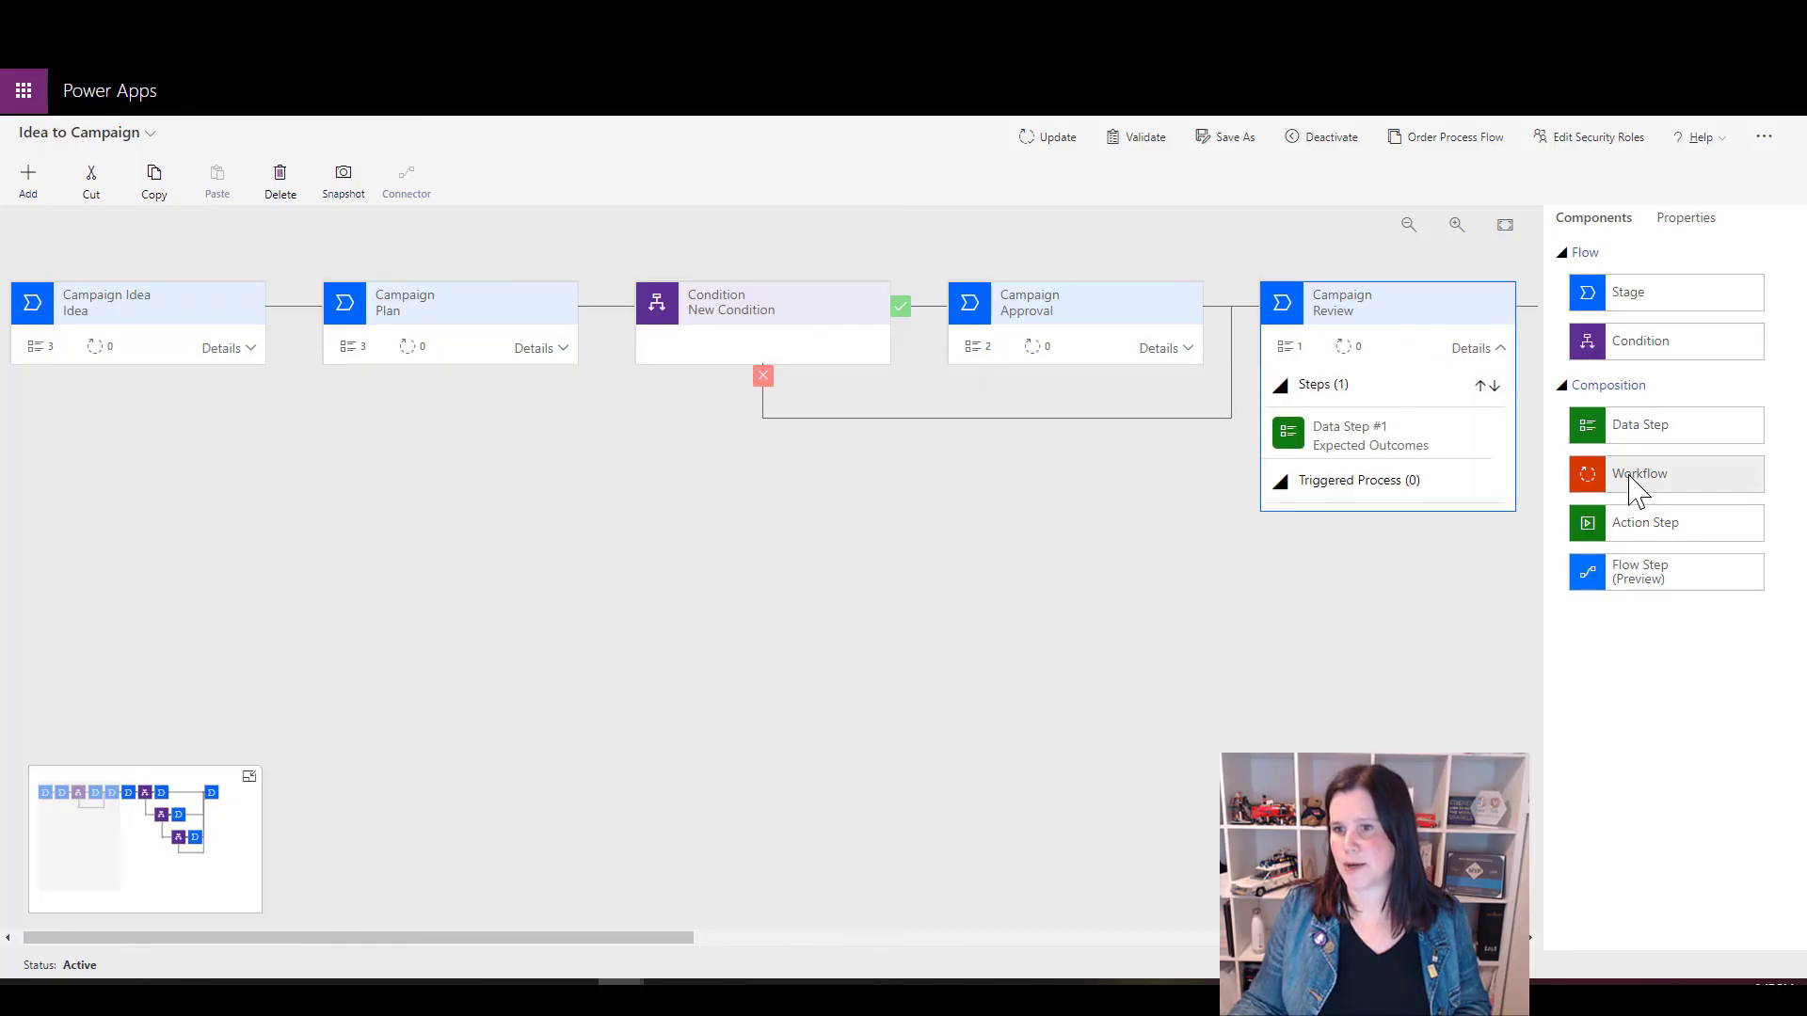
drag(1638, 489, 1352, 520)
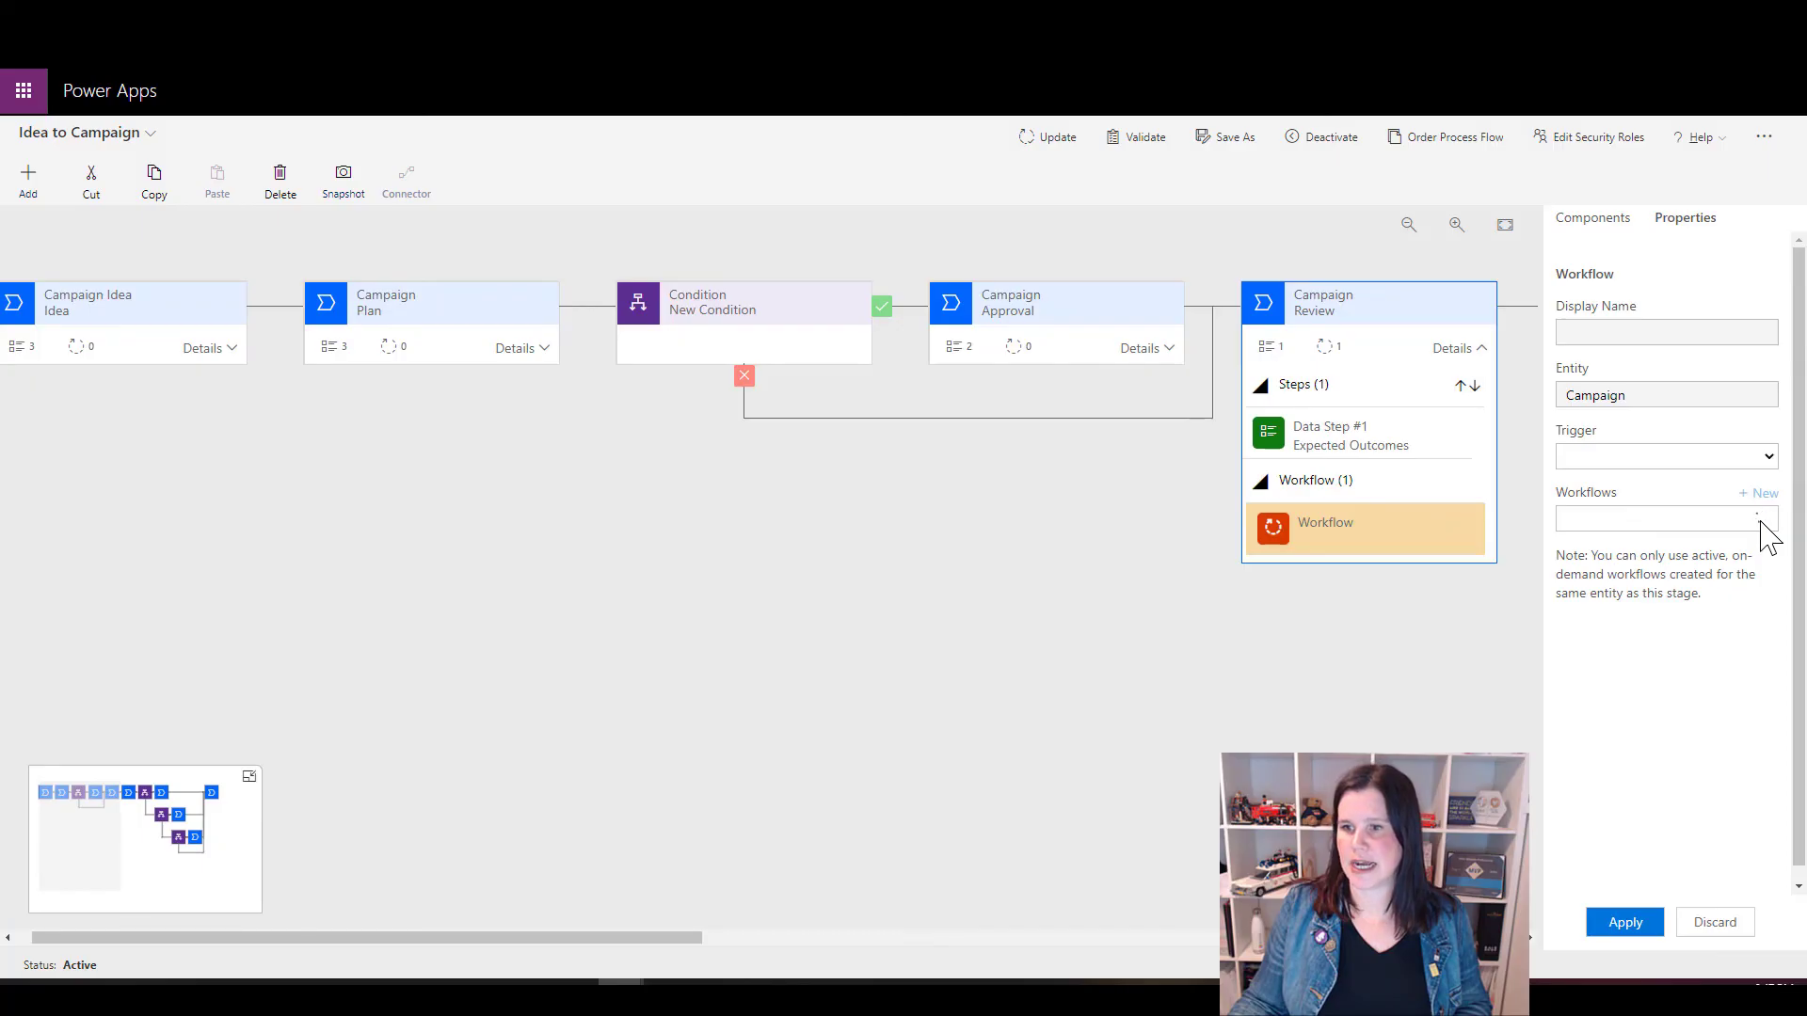
click(1760, 521)
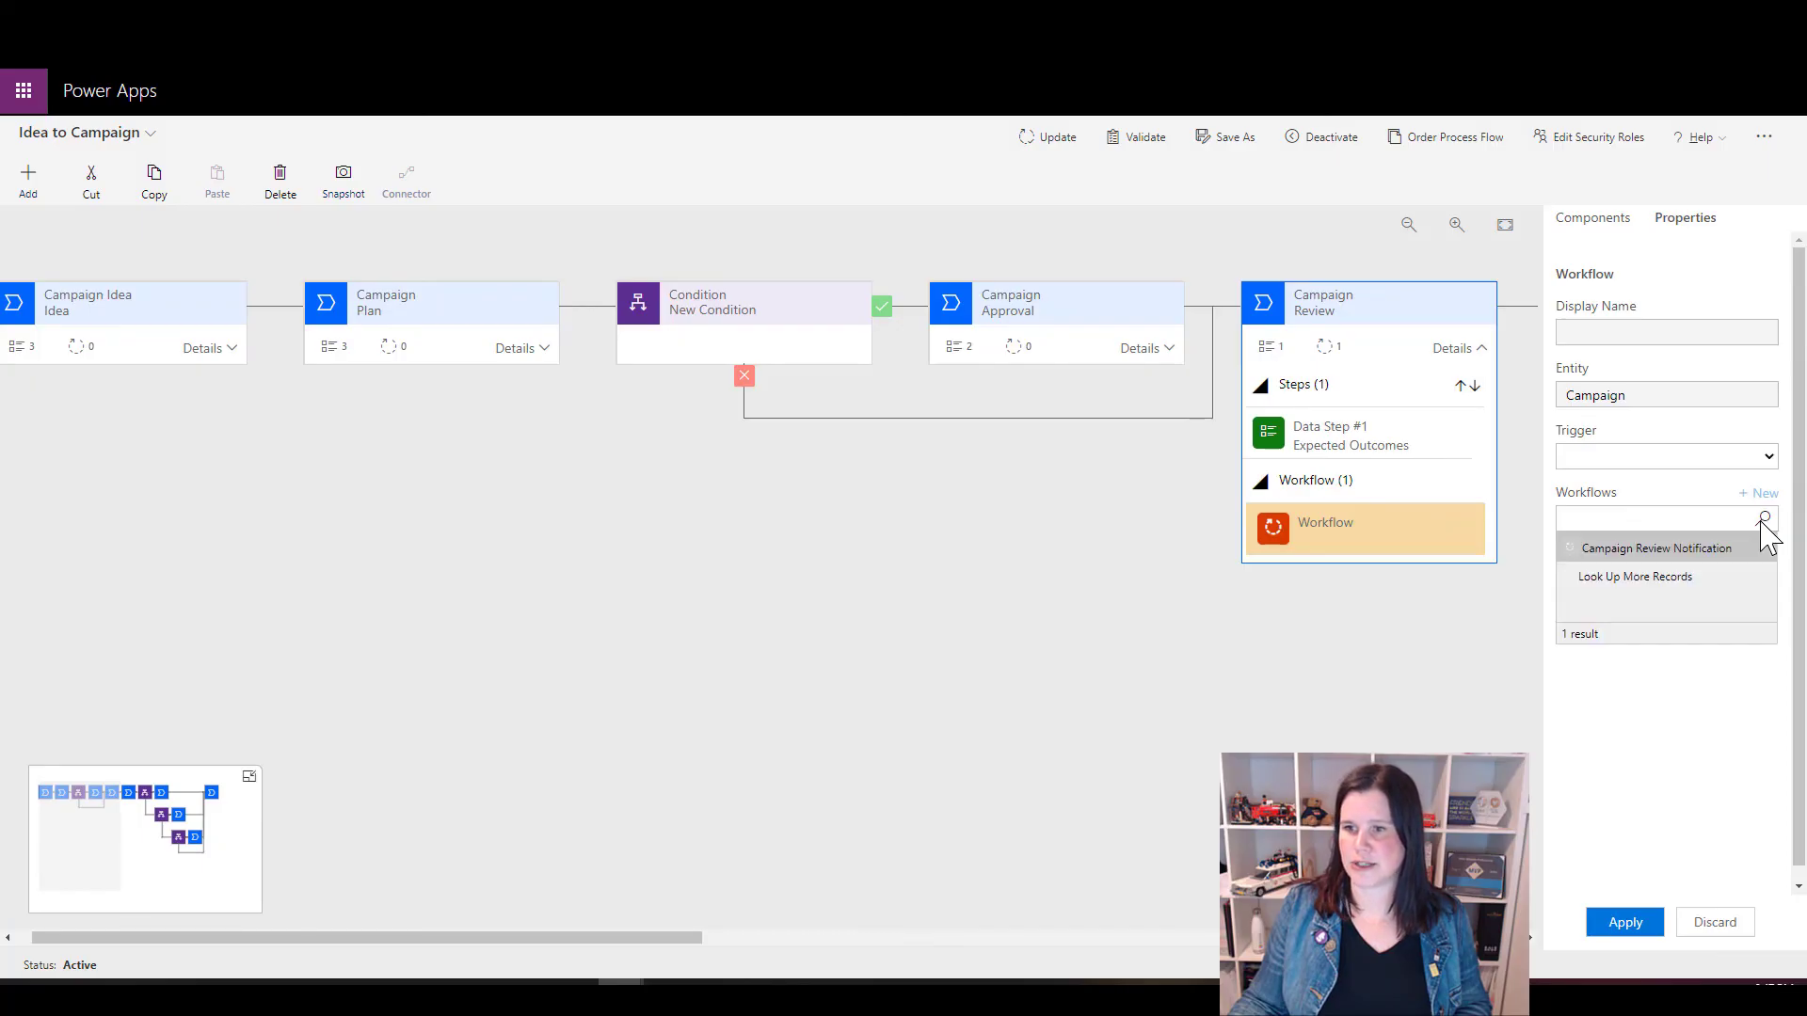
click(1633, 551)
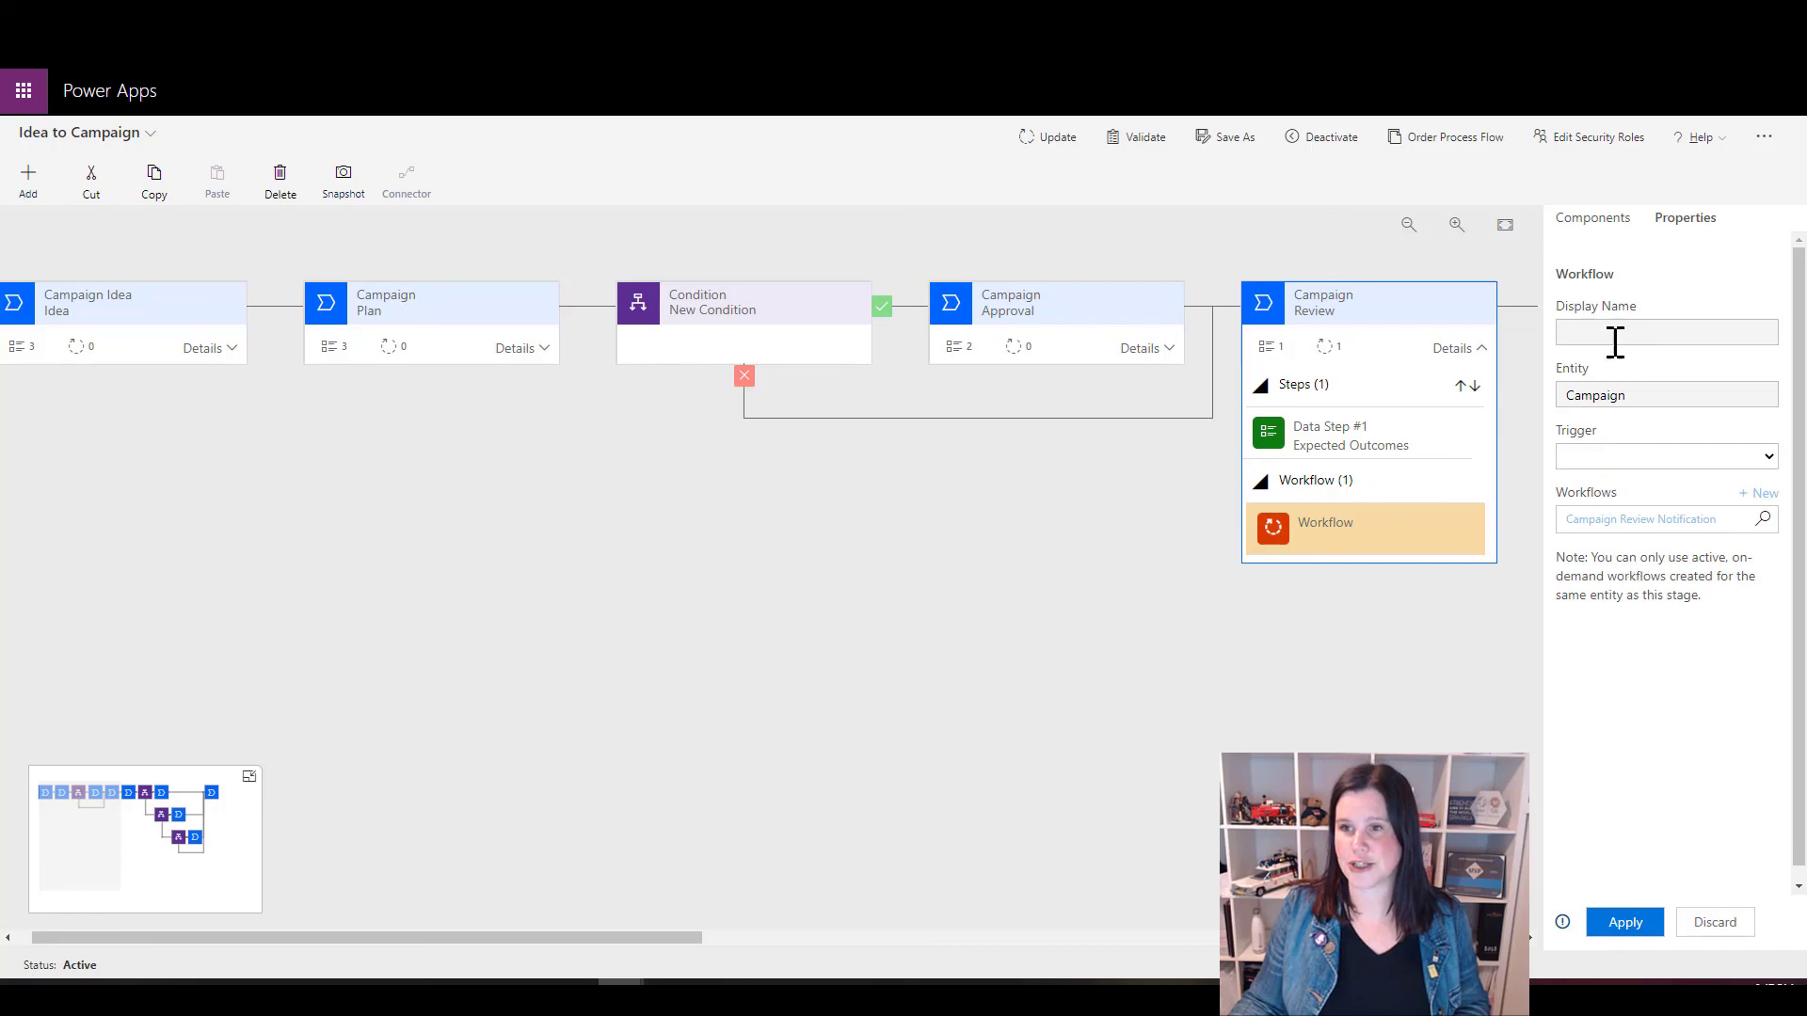
Make the Campaign Review Notification workflow trigger on Stage Entry, and update the business process flow
click(1607, 457)
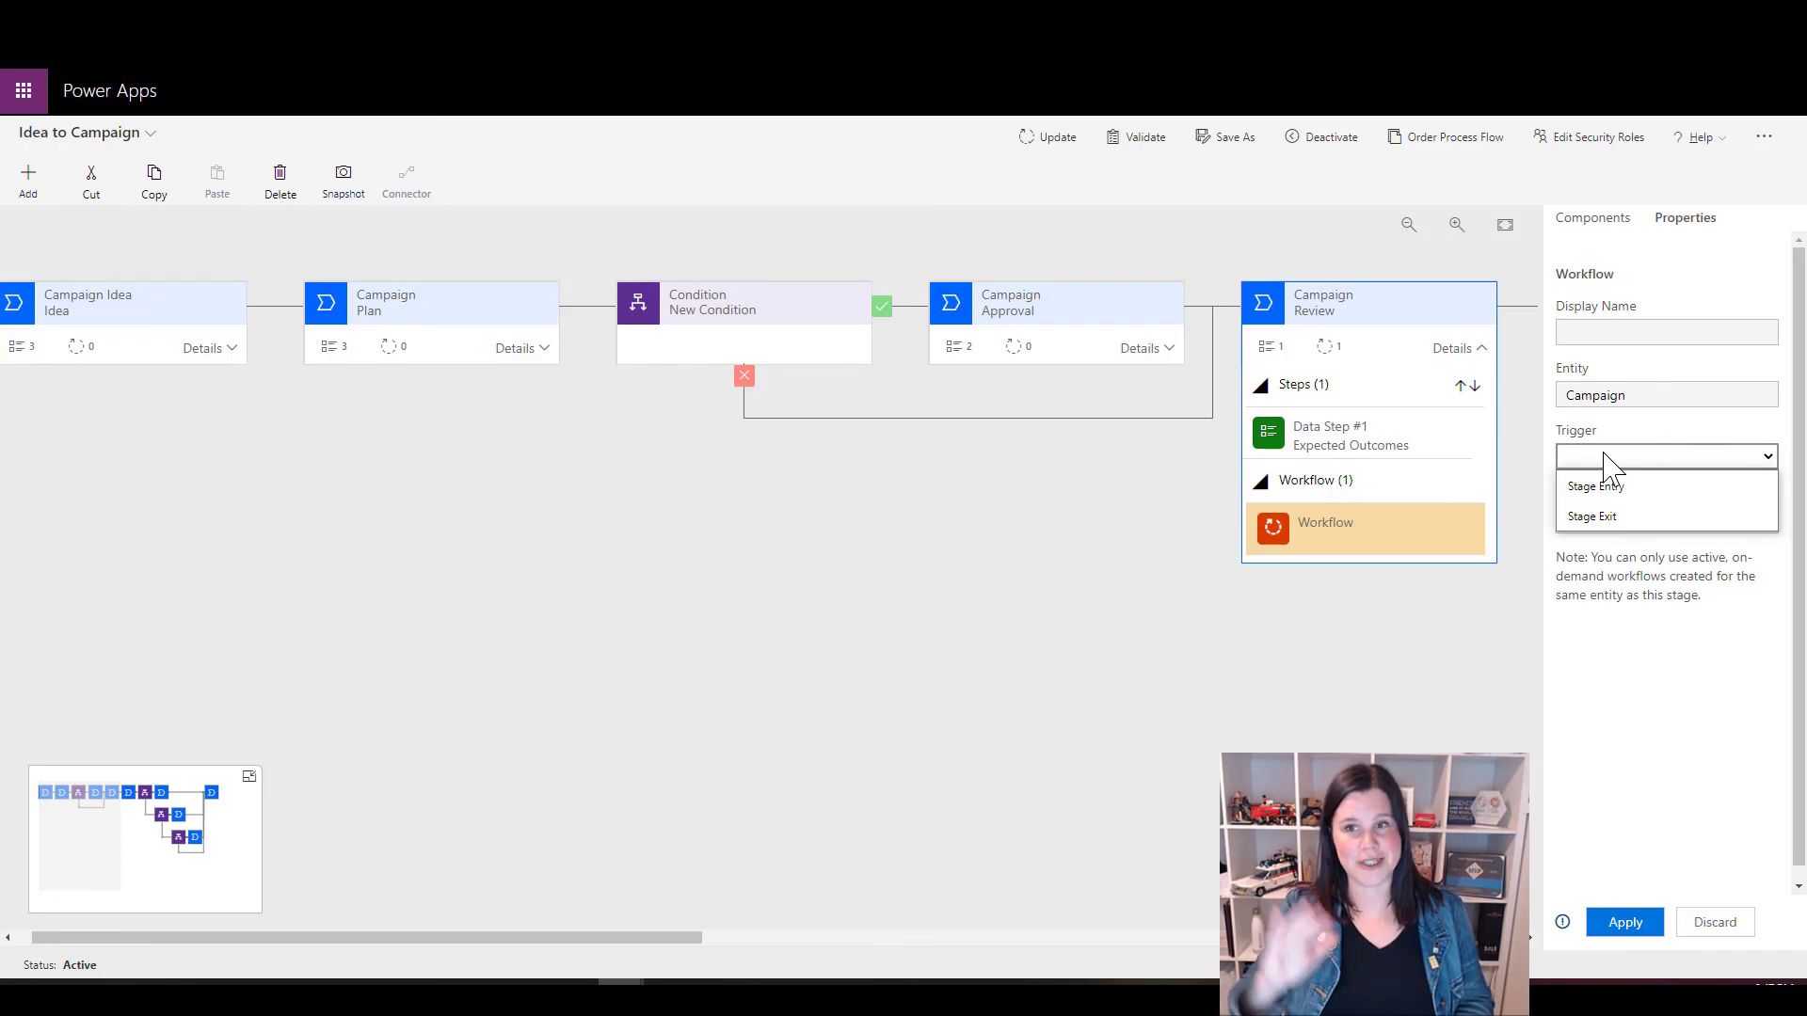
click(1624, 486)
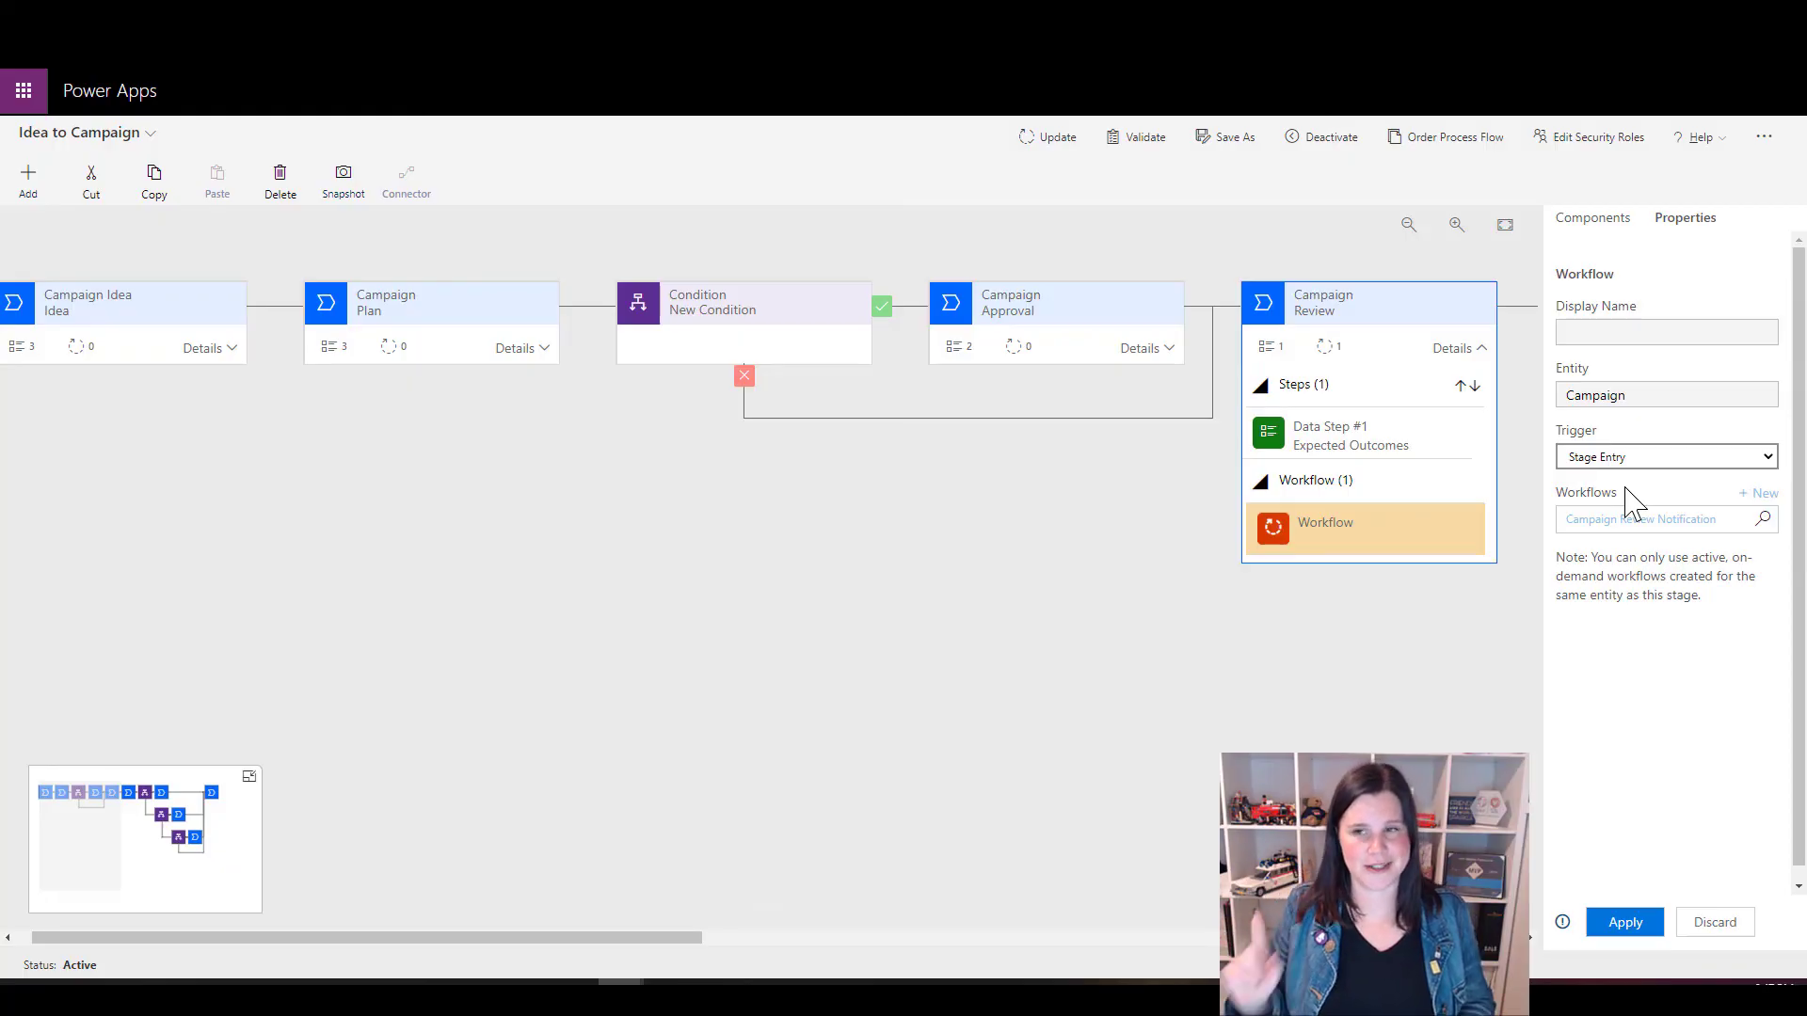
click(1628, 924)
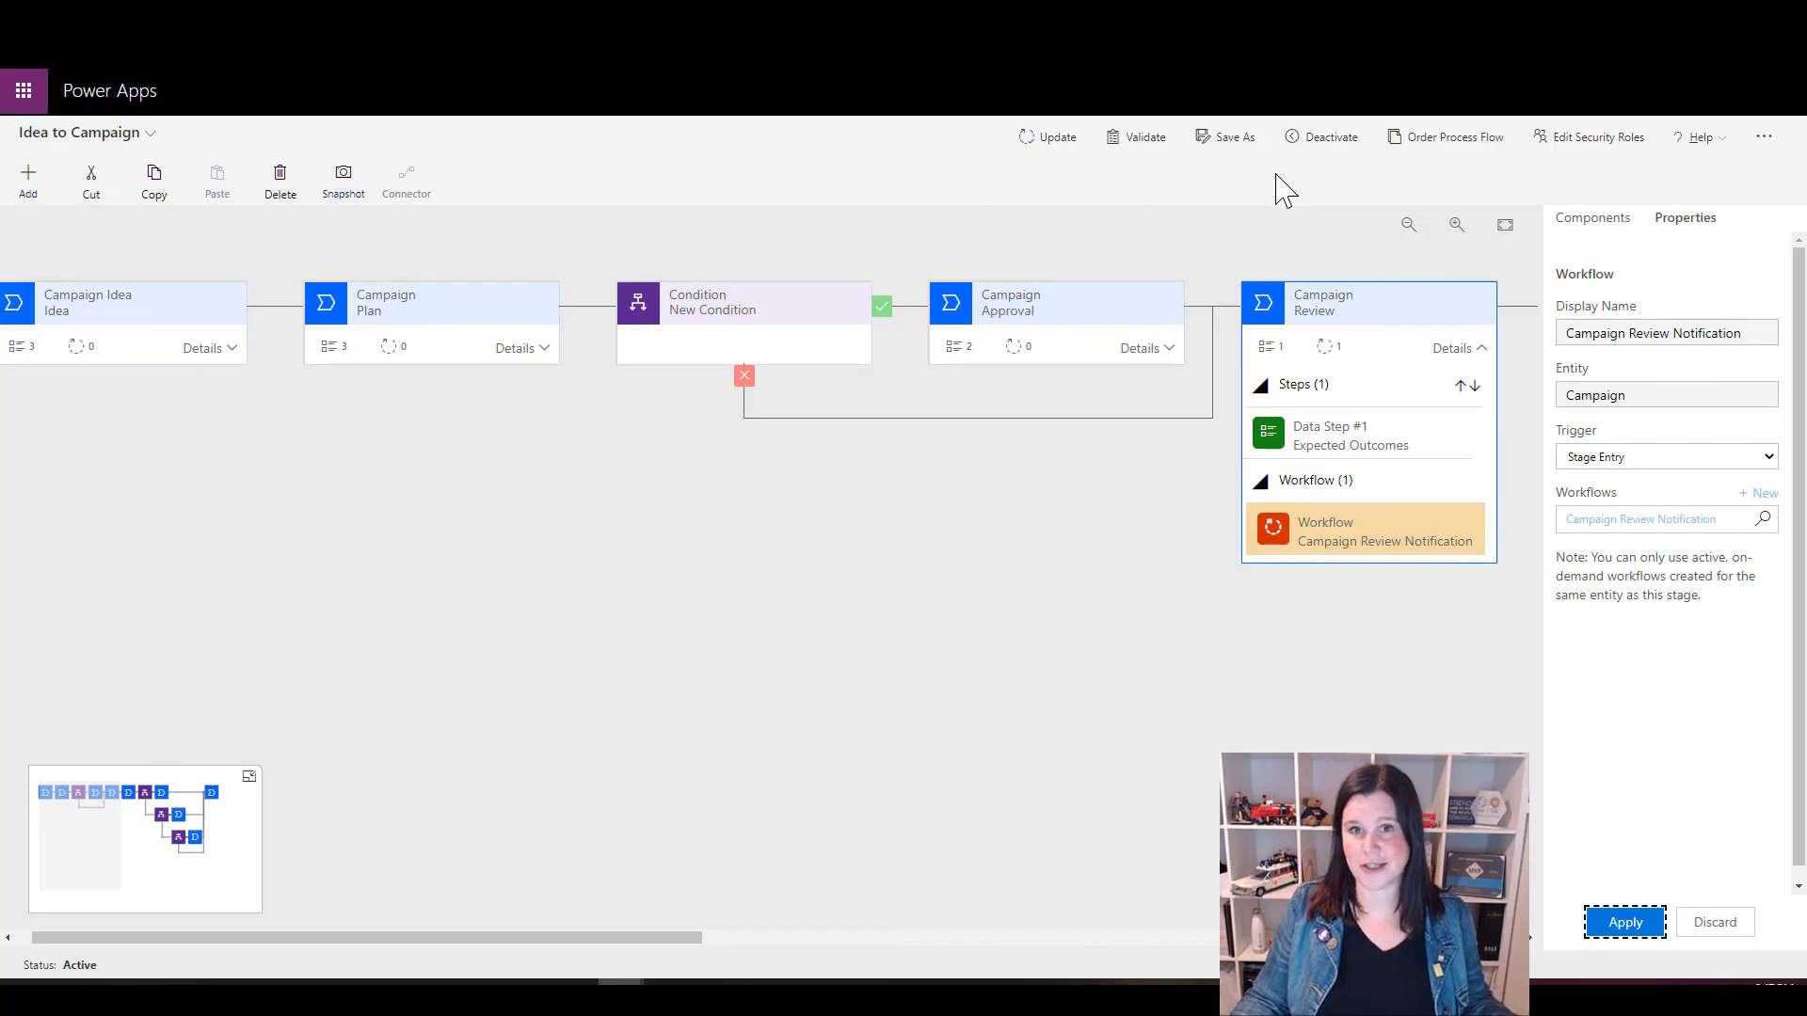
click(1069, 140)
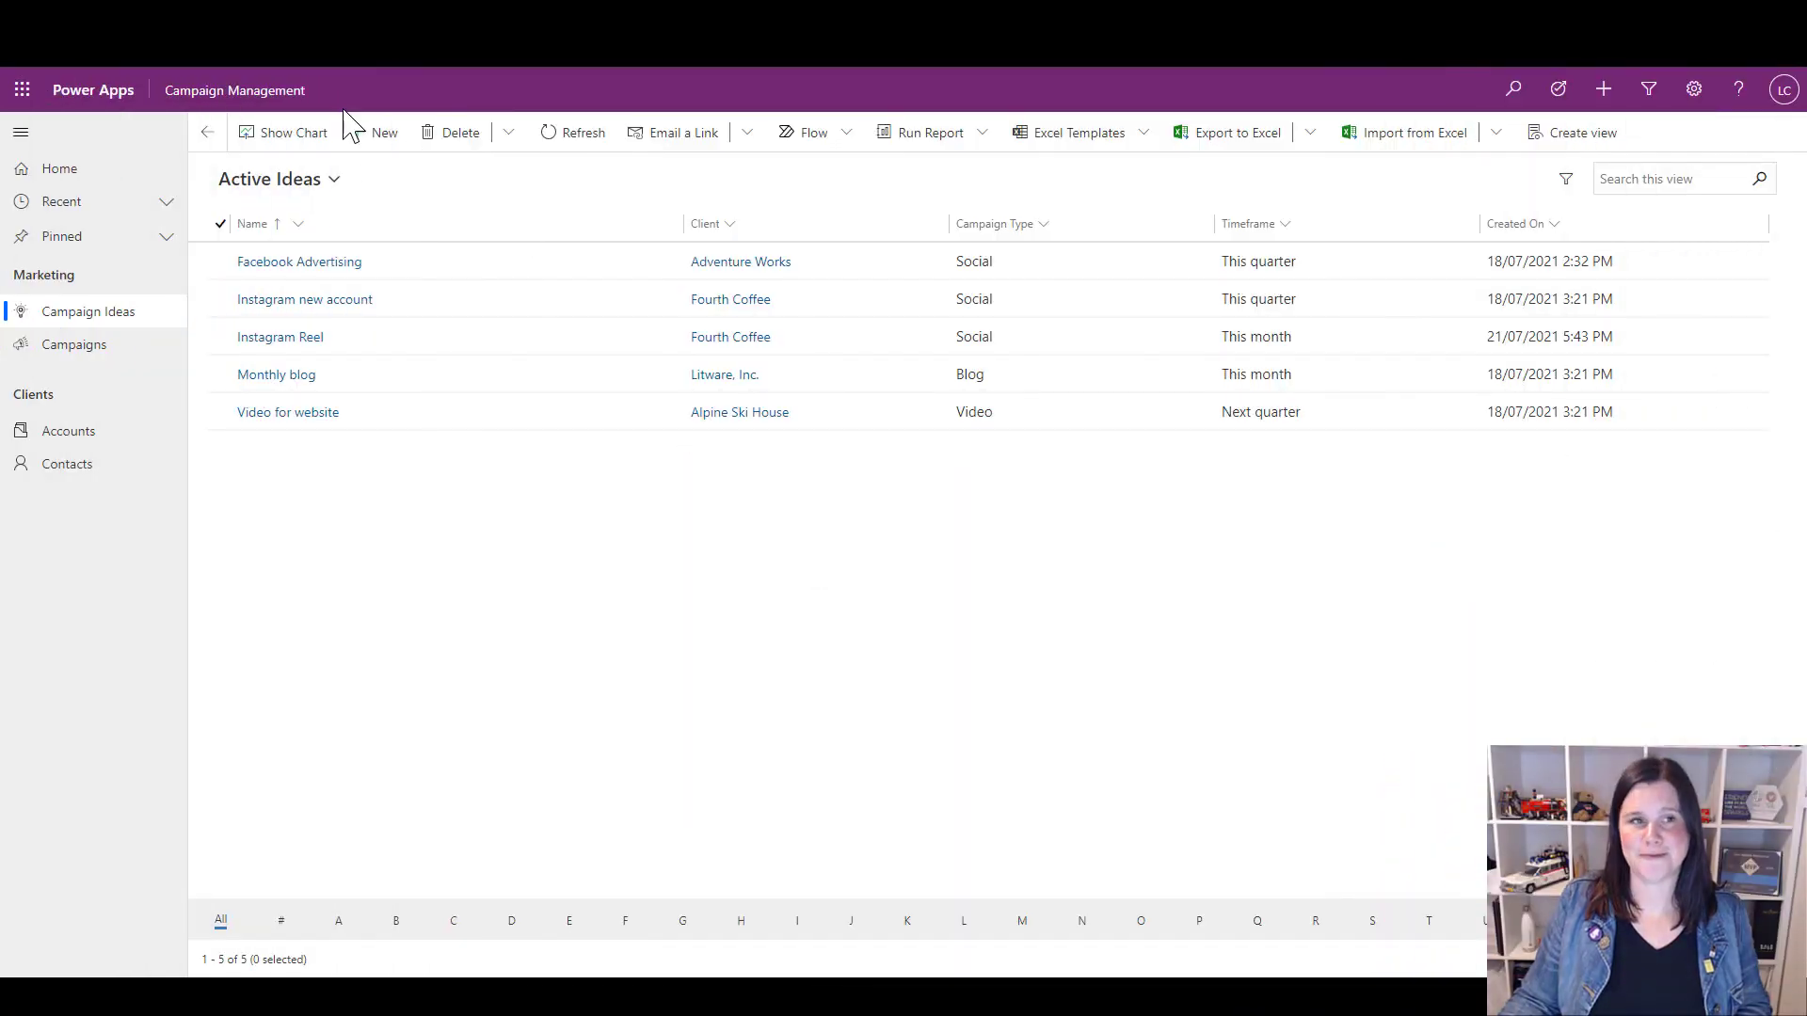
In the Campaign Management app, start a new campaign idea named "Studio Video"
click(382, 133)
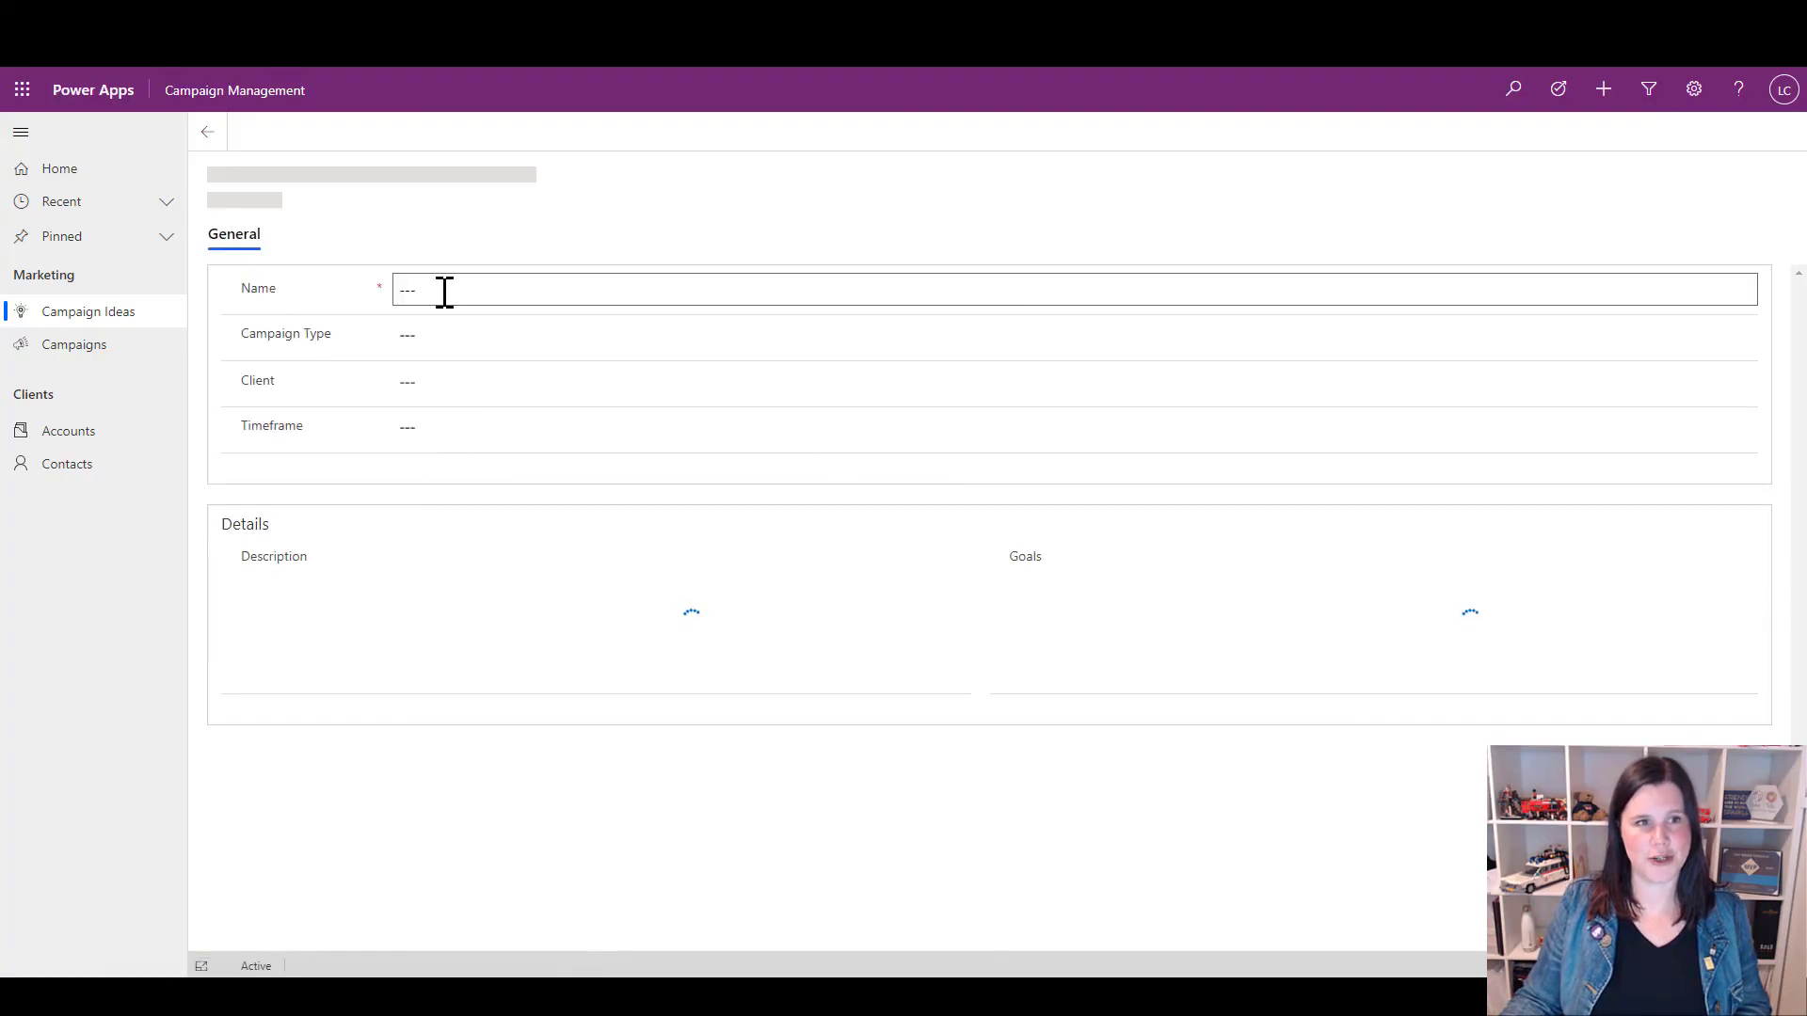
click(439, 346)
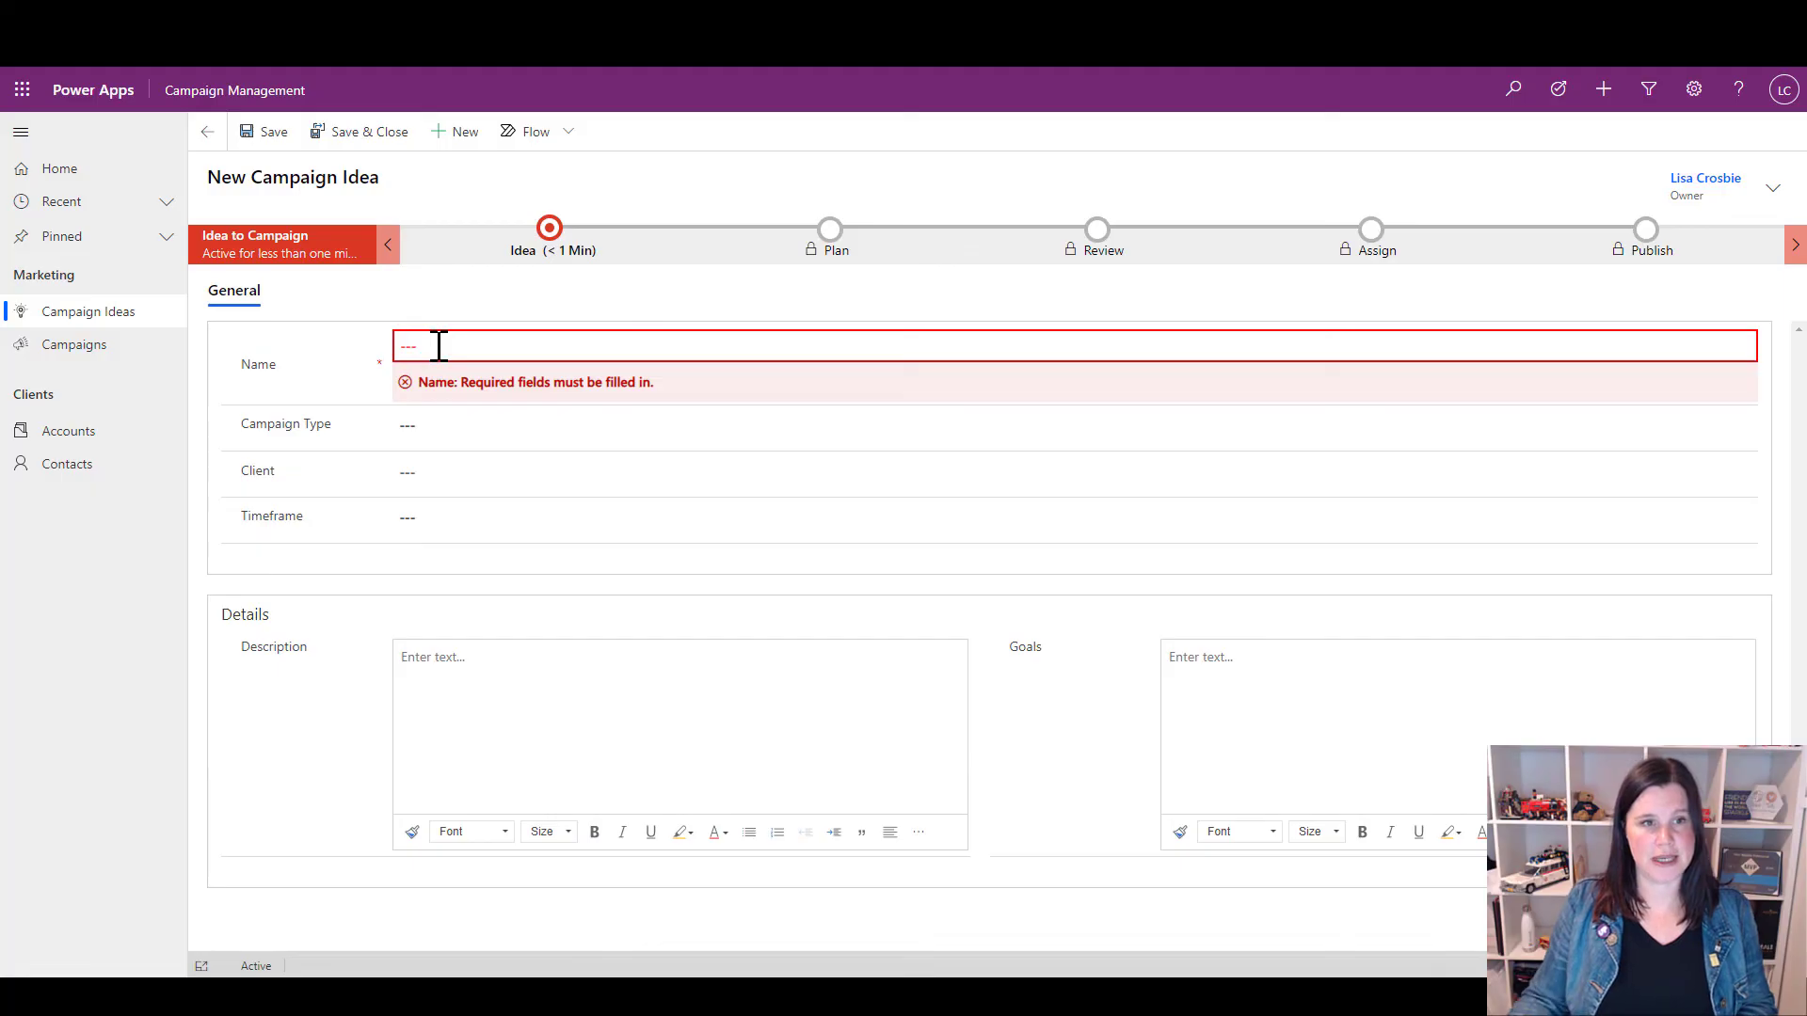
click(448, 332)
text(Sud)
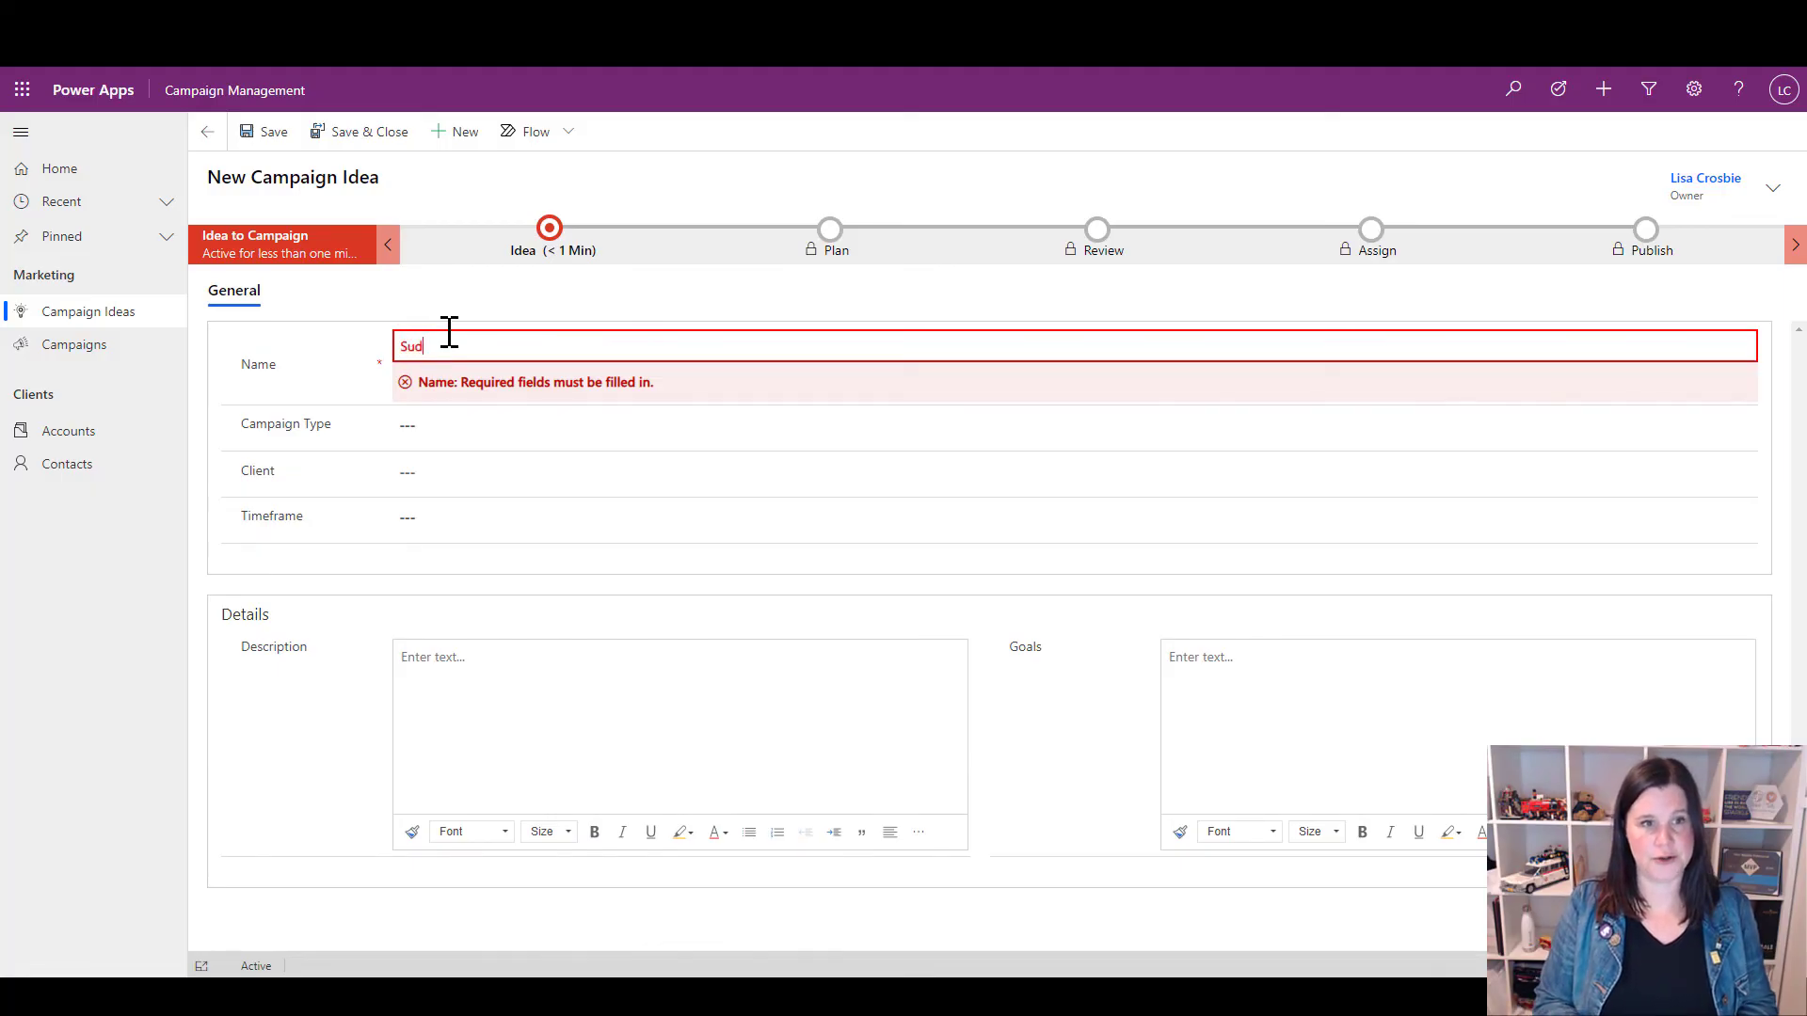
text(dio )
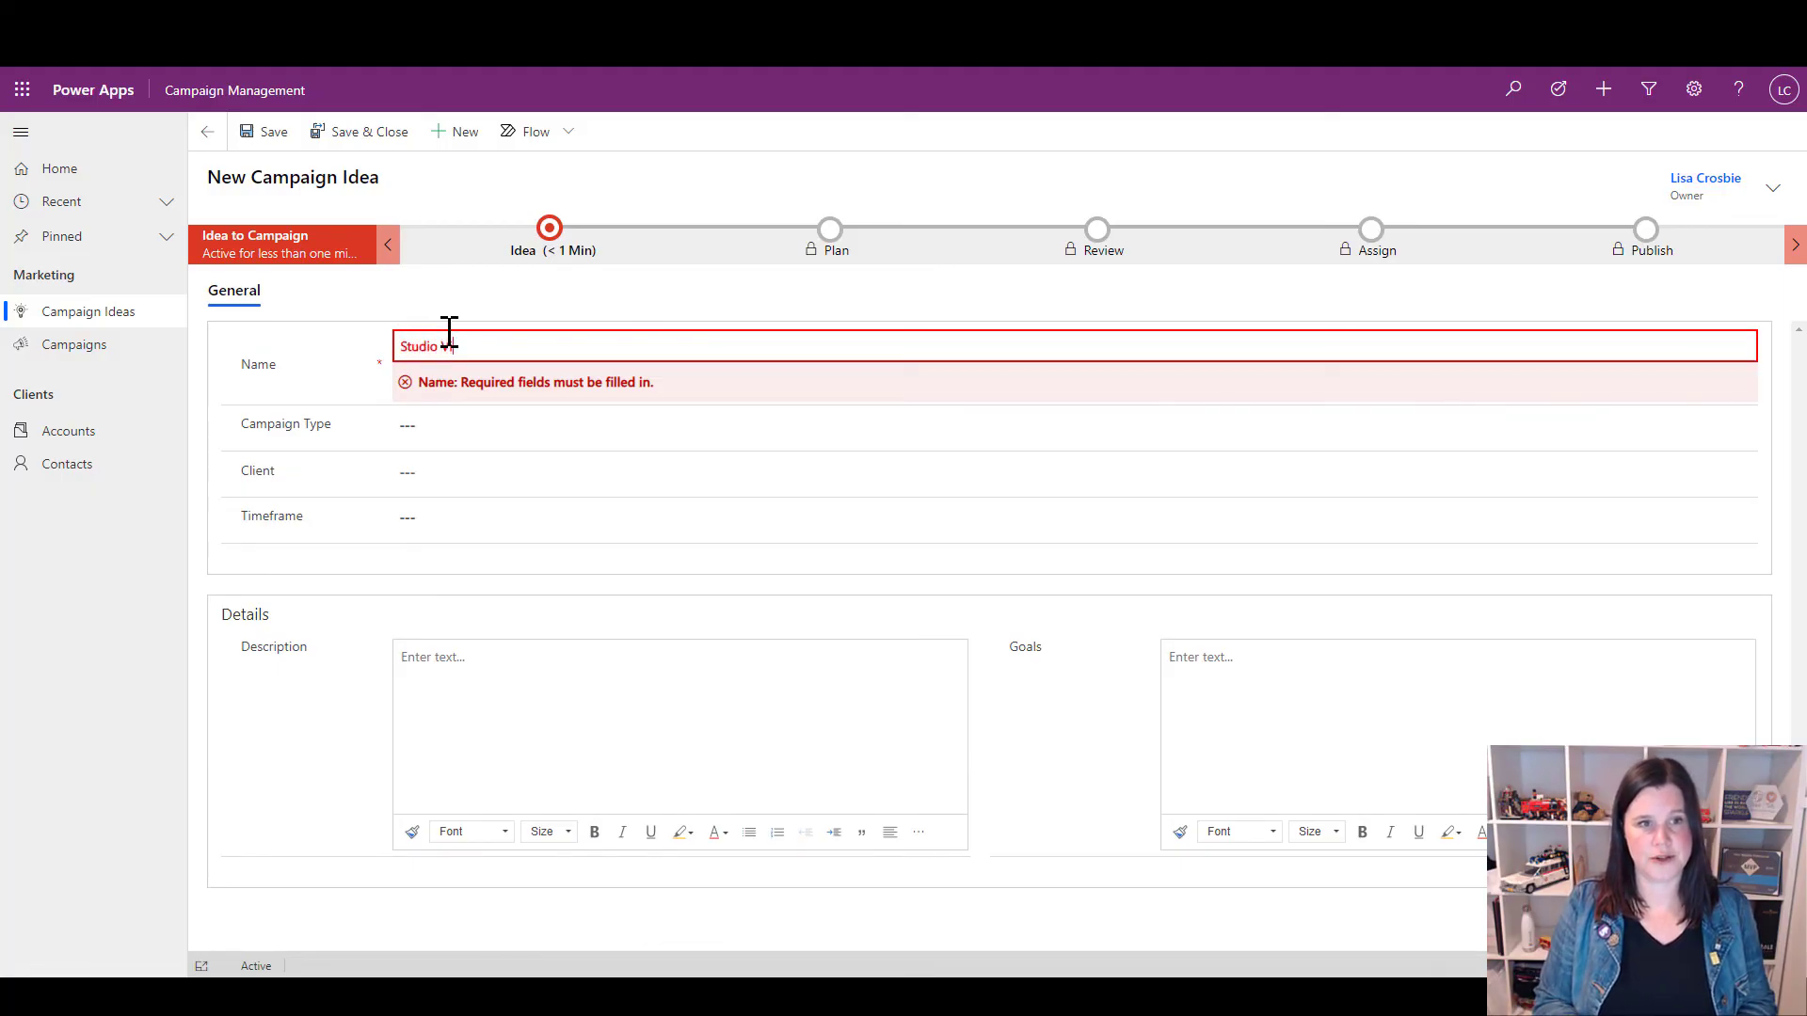
text(Video)
Set the idea's campaign type to Video and its client to City Power & Light, and save the record
click(442, 437)
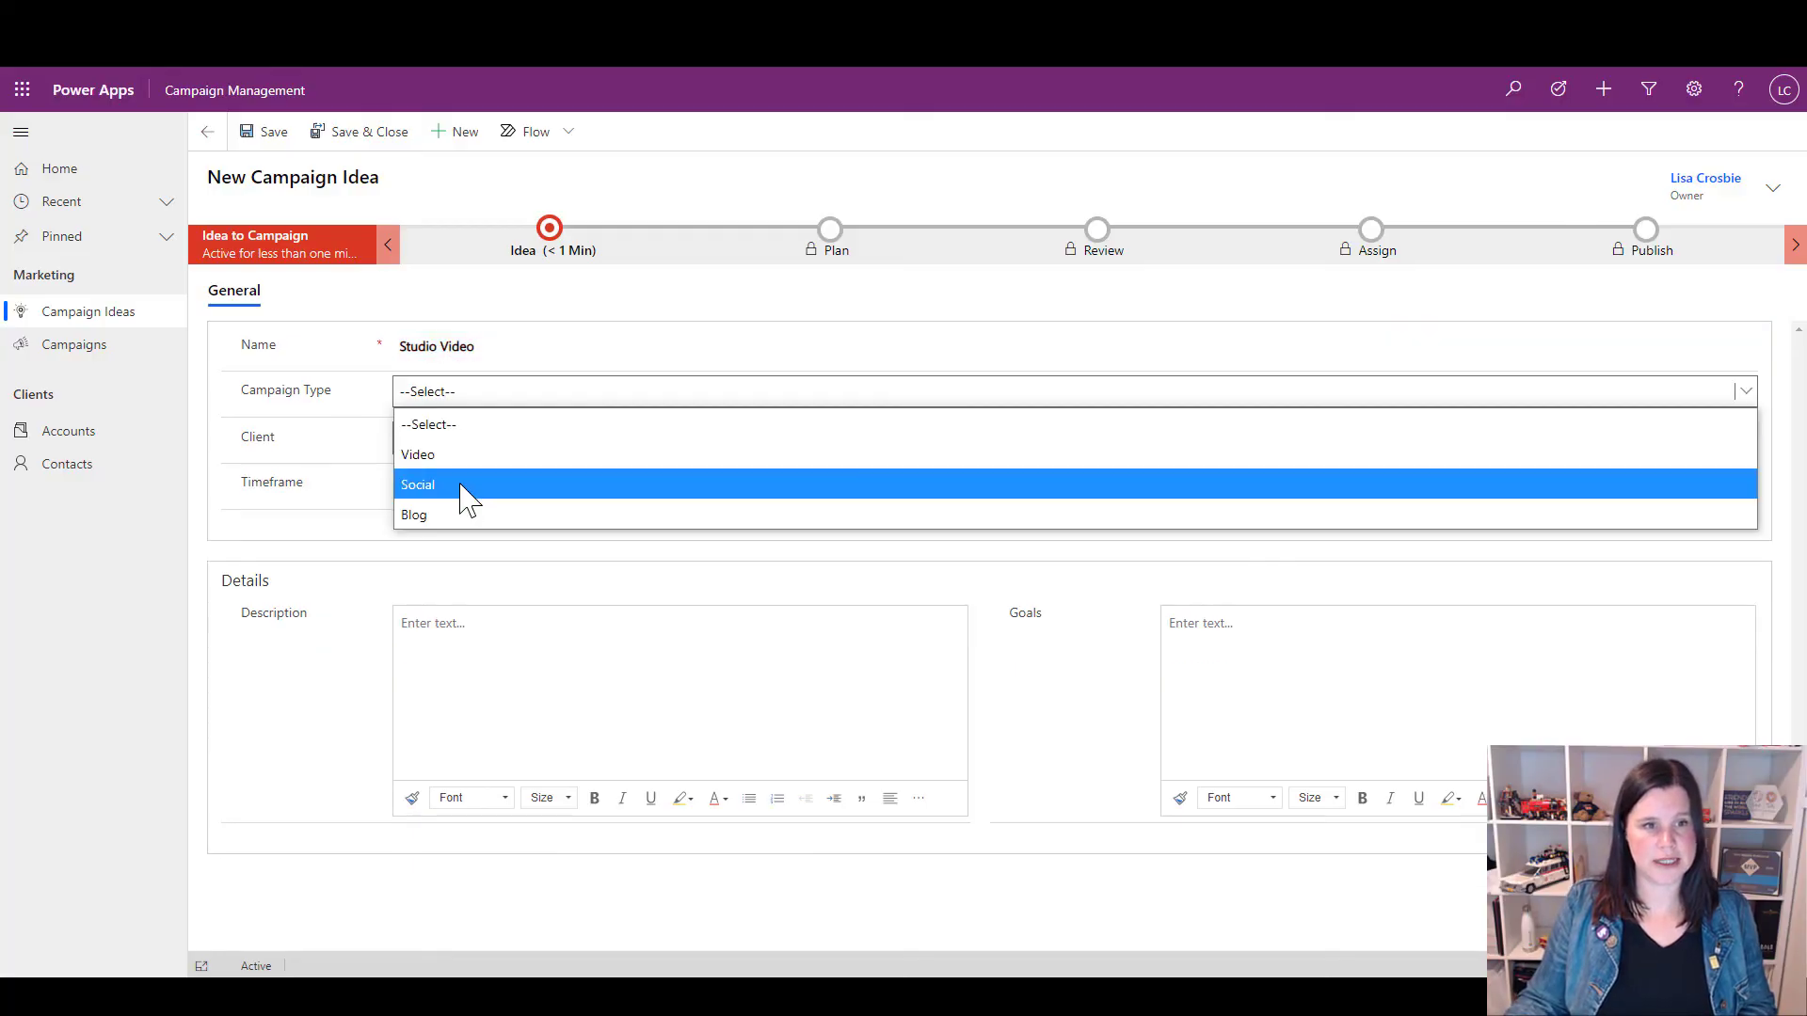
click(454, 462)
click(455, 440)
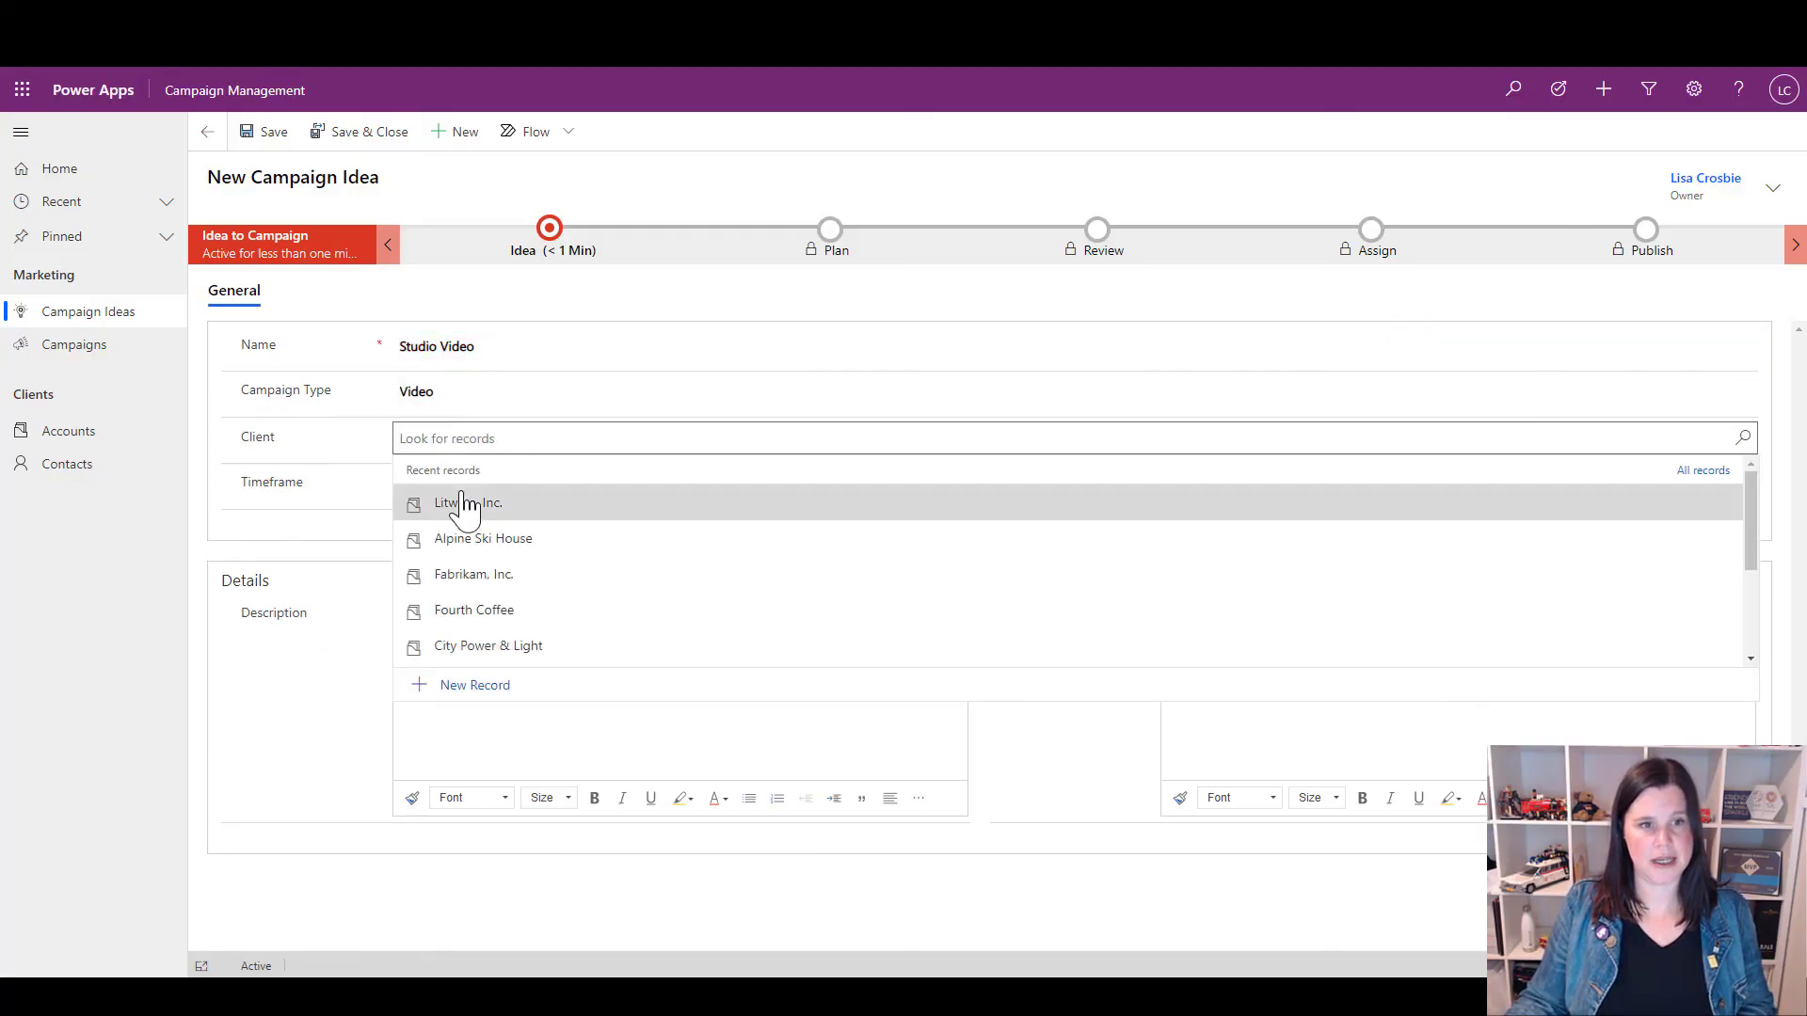
click(478, 647)
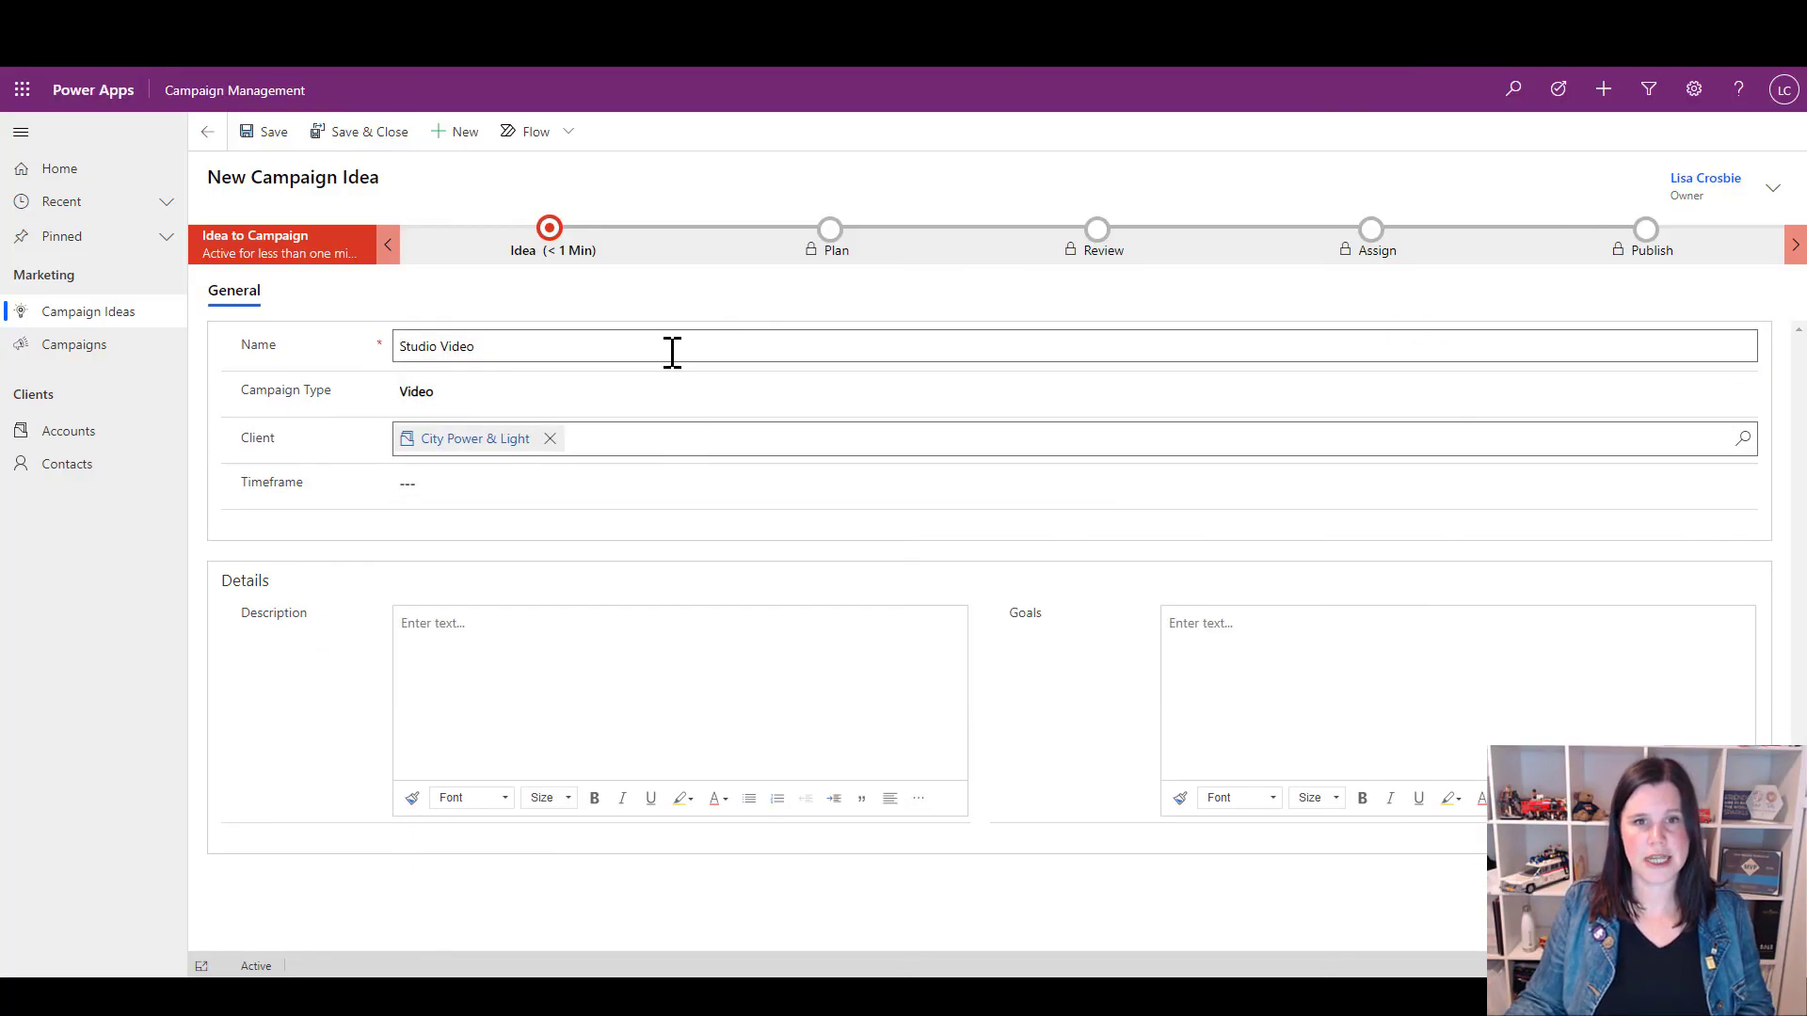
click(263, 132)
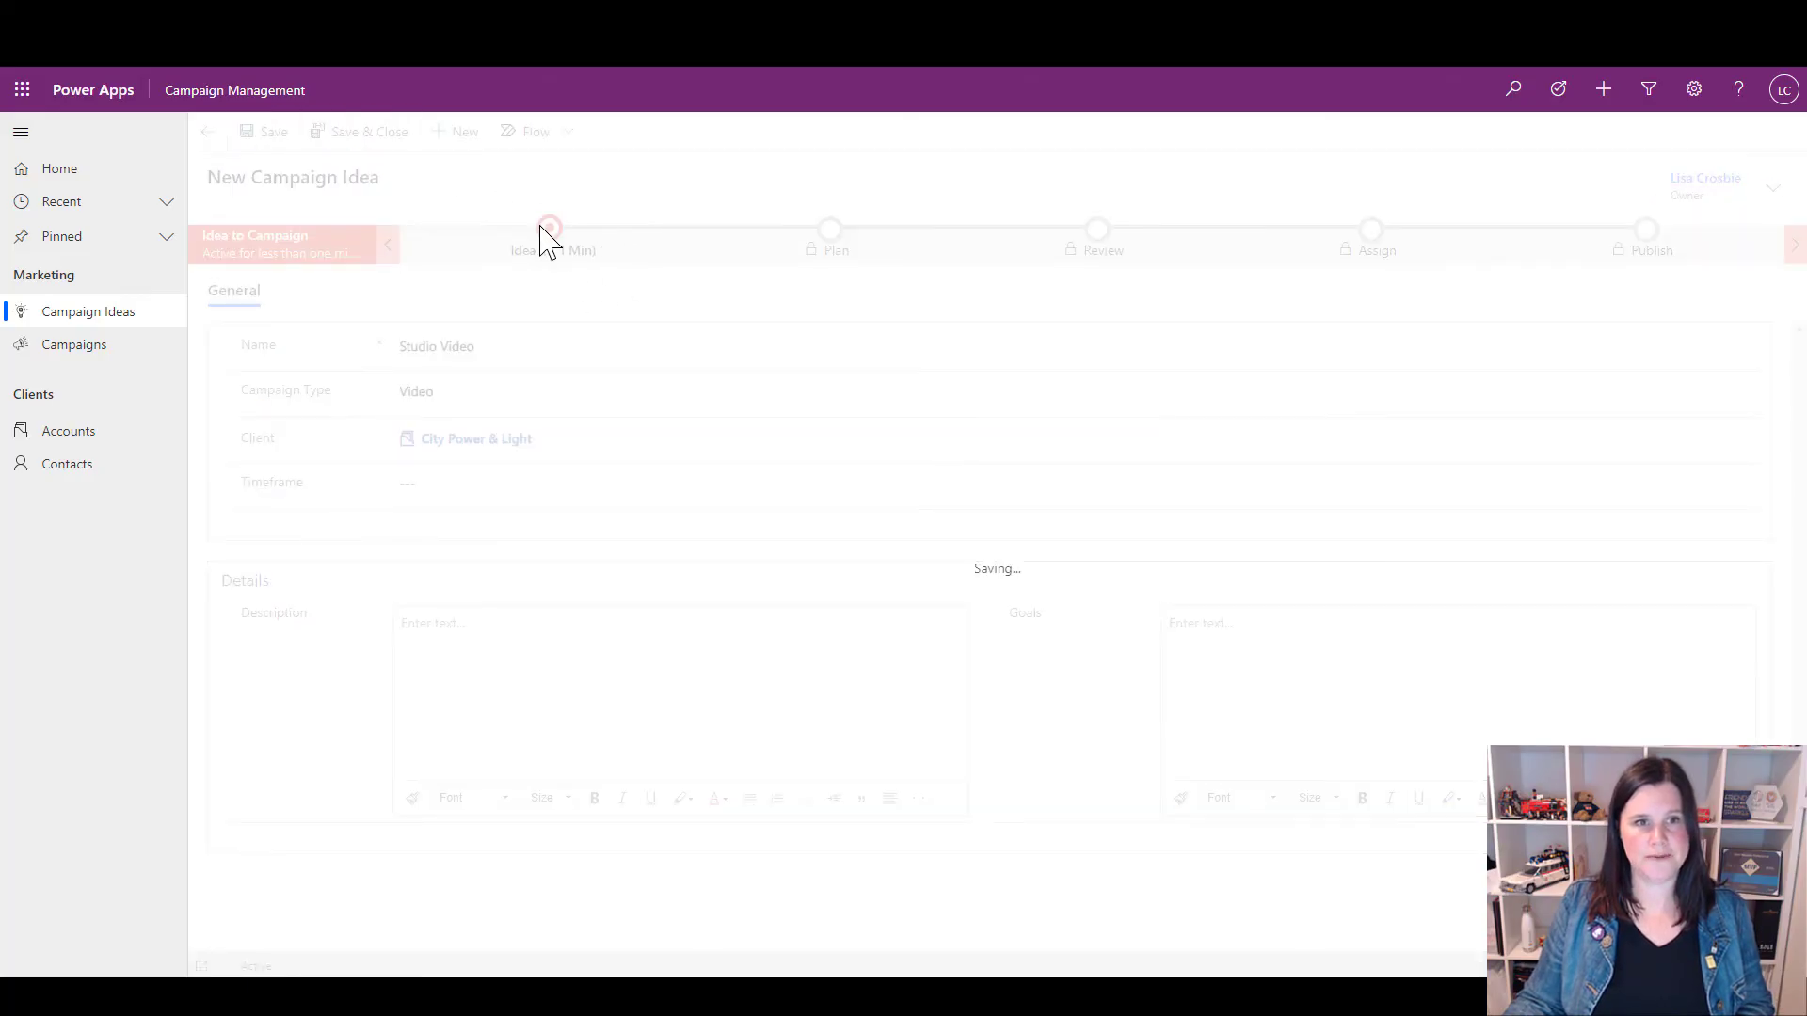
Advance the Studio Video idea from the Idea stage to the Plan stage by creating a new campaign record
click(552, 245)
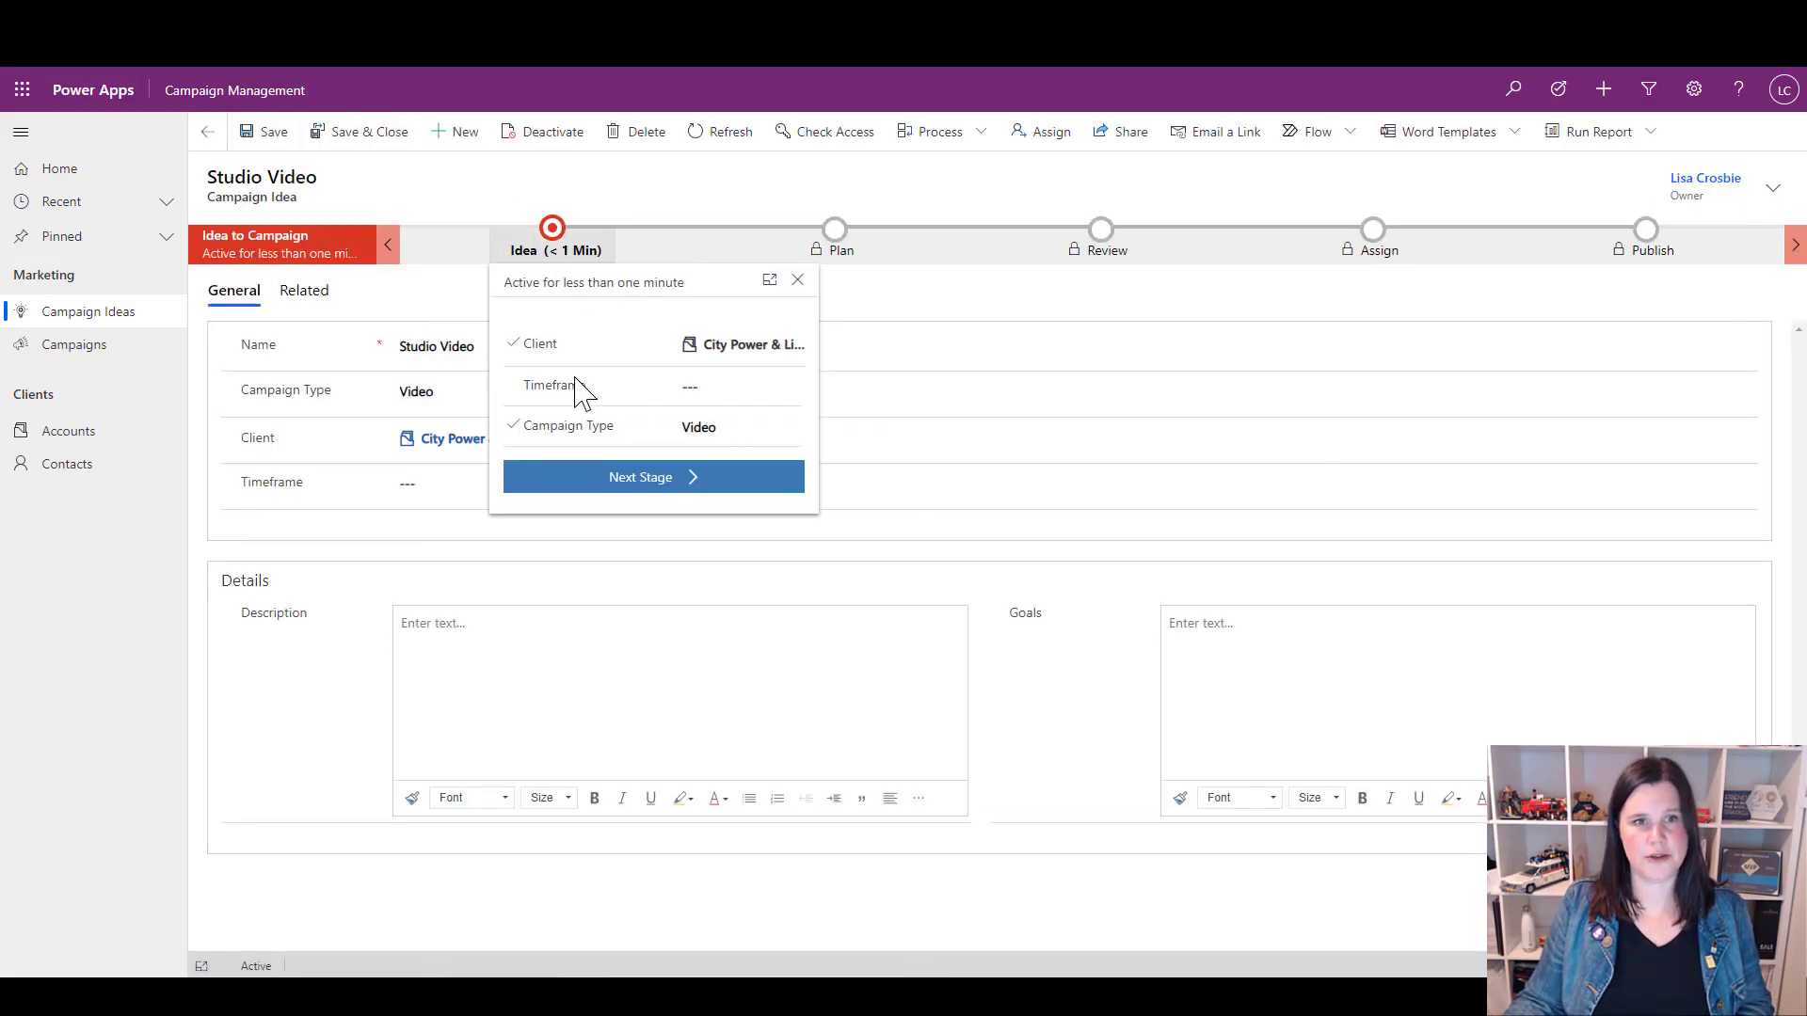
click(673, 480)
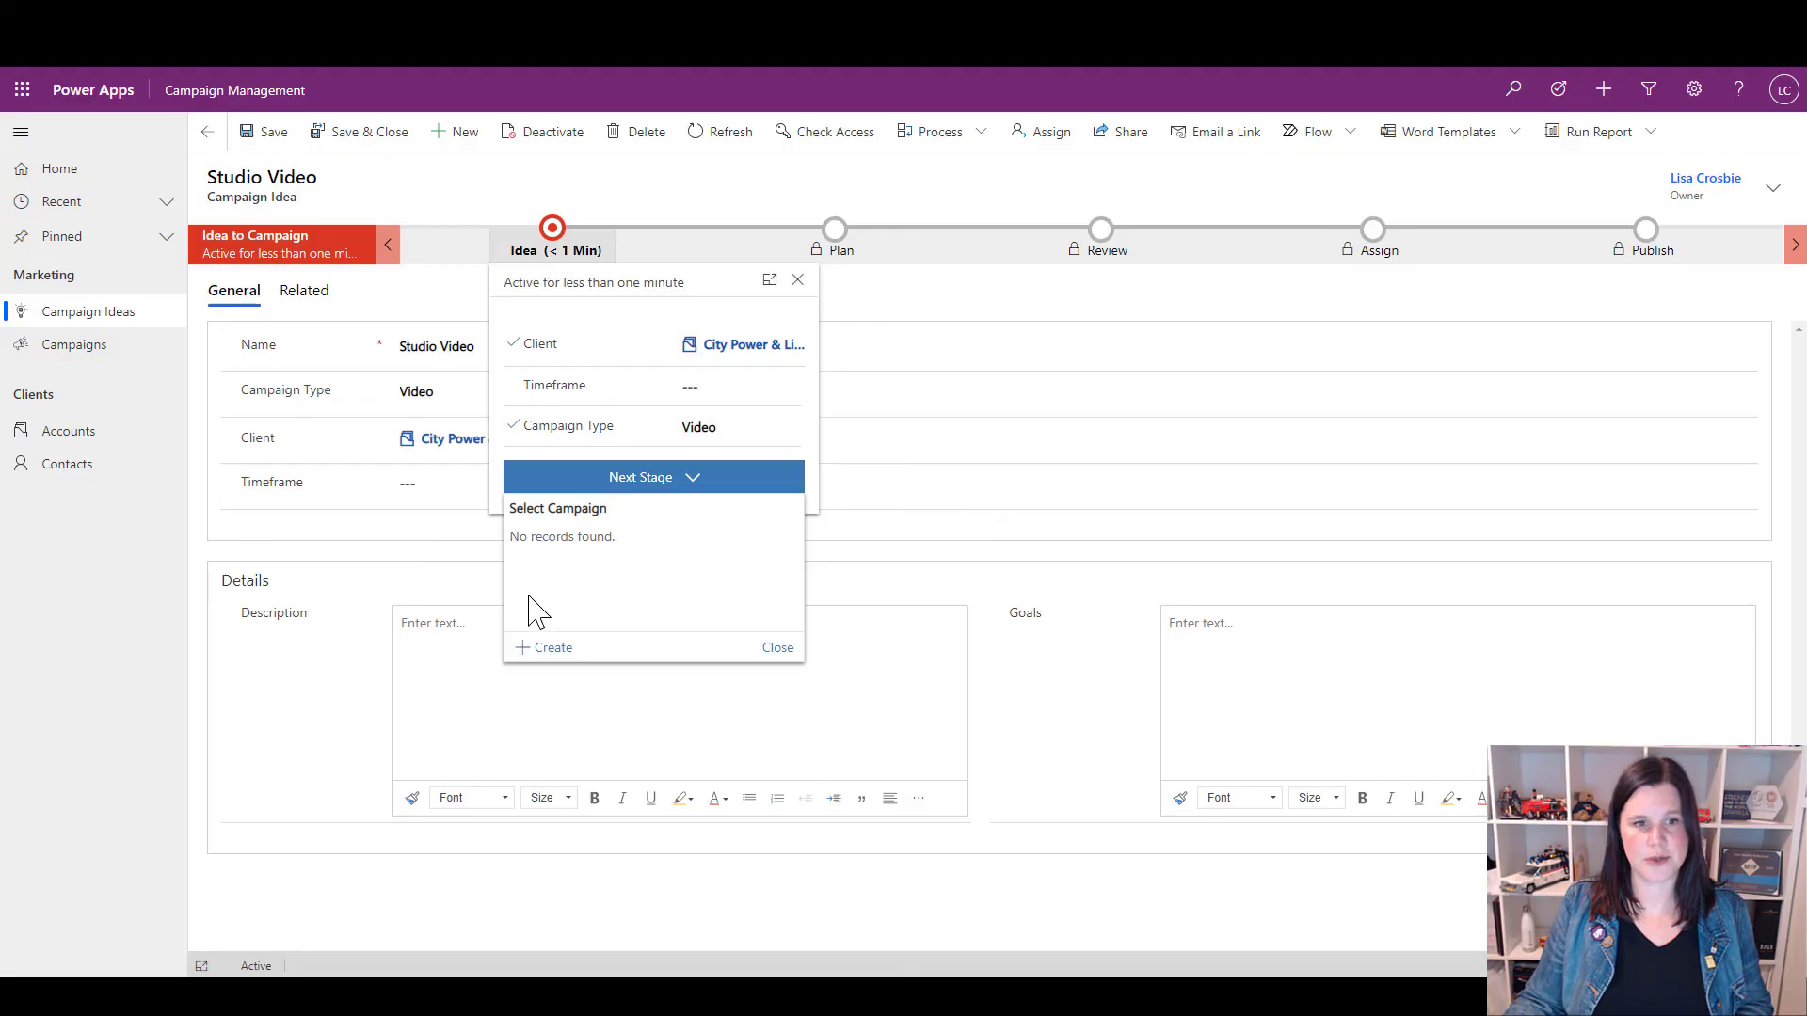
click(549, 649)
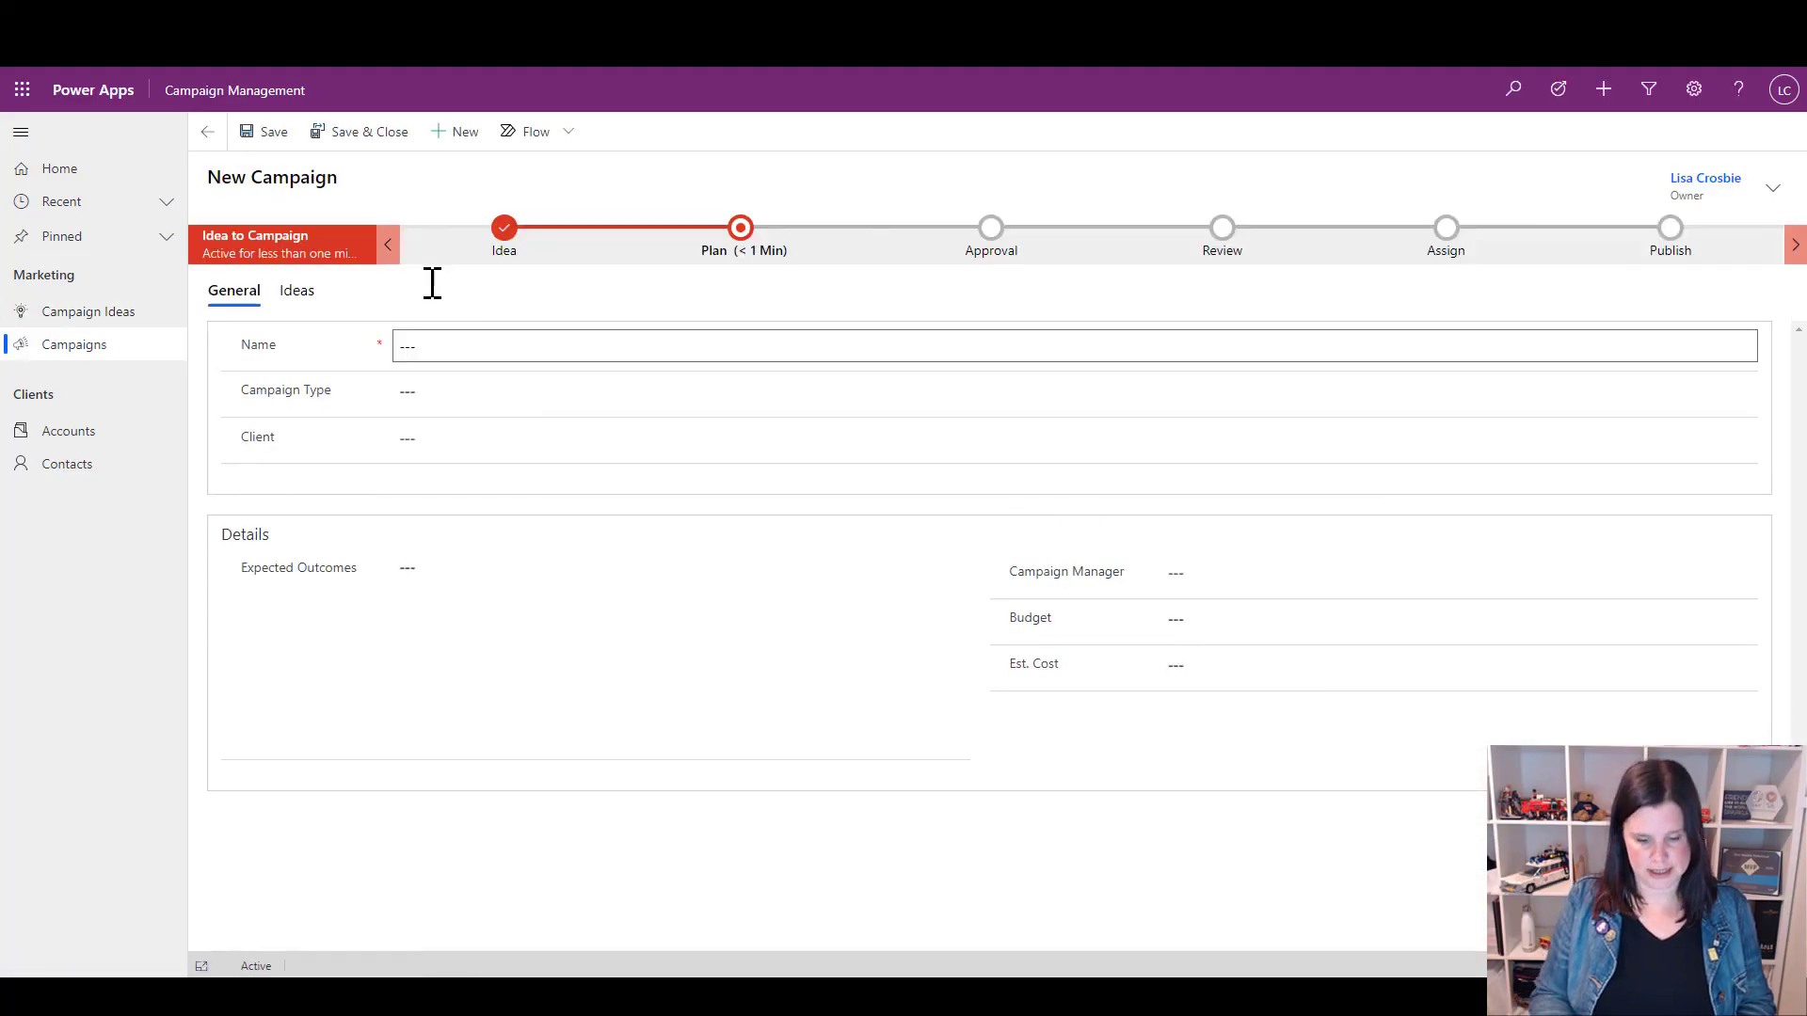
Name the new campaign "Studio Video" and save it
click(434, 346)
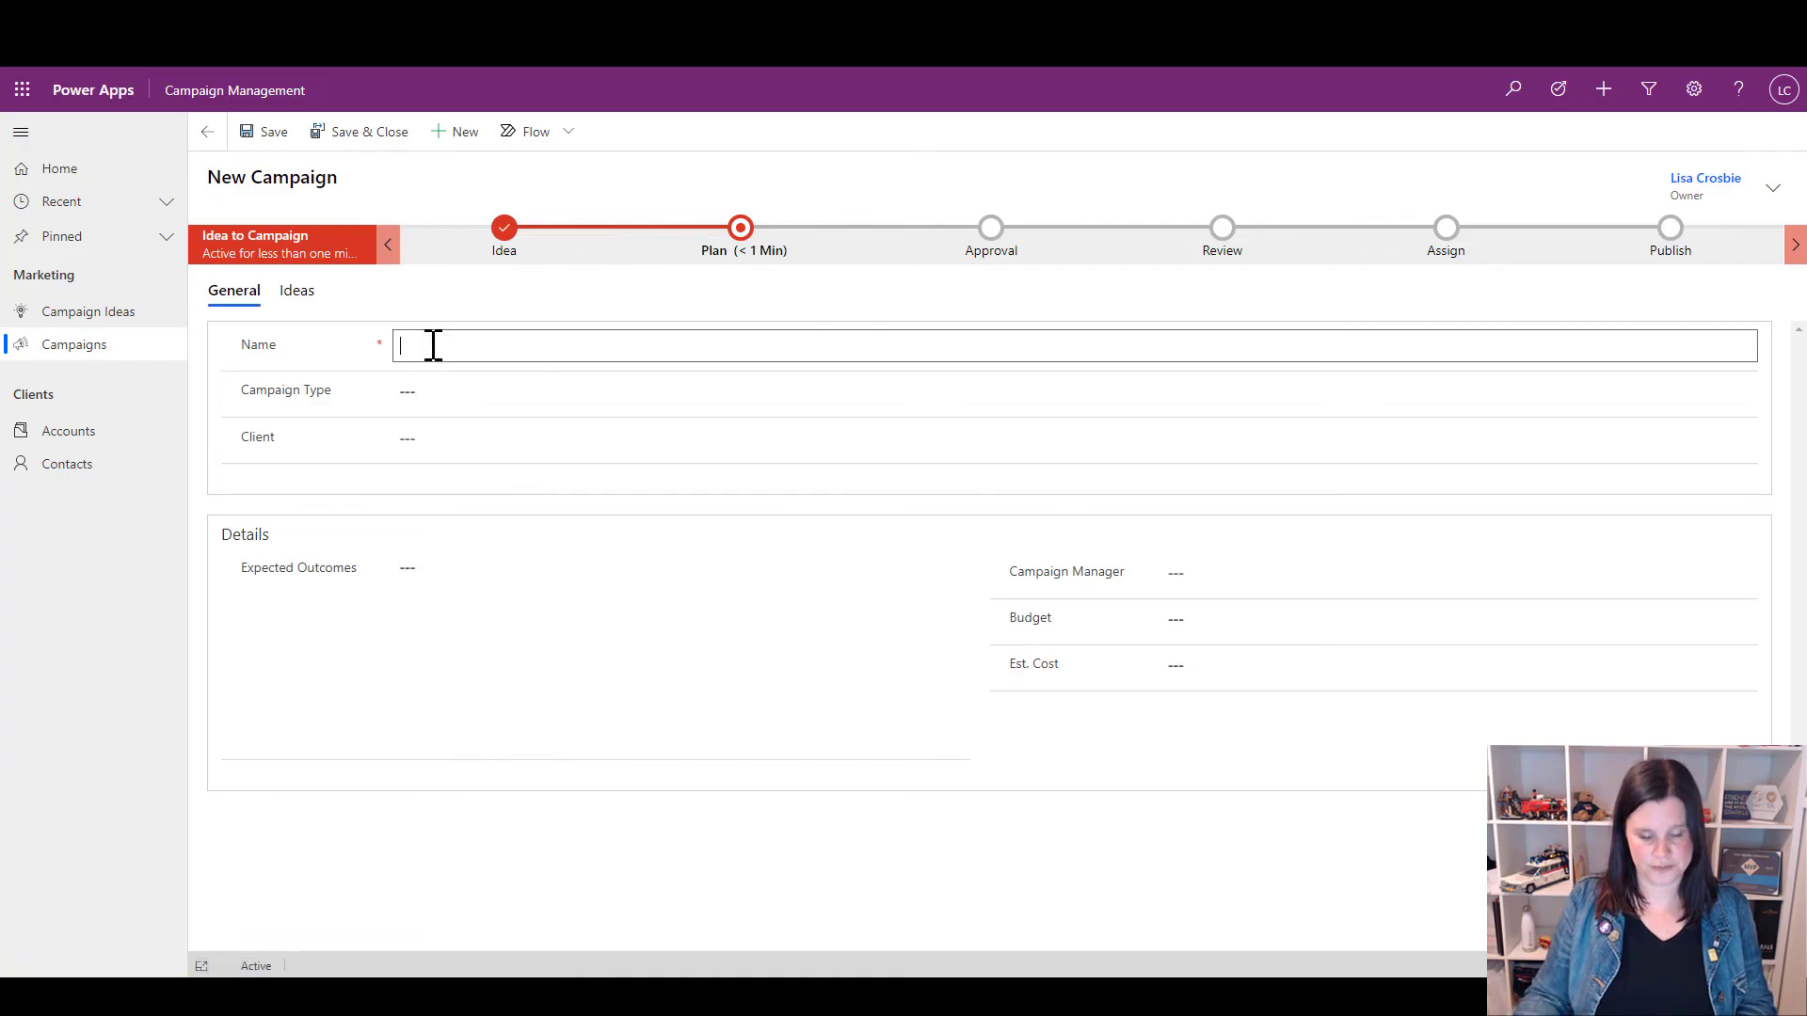
text(Studi)
key(BackSpace)
key(BackSpace)
key(BackSpace)
text(tudio)
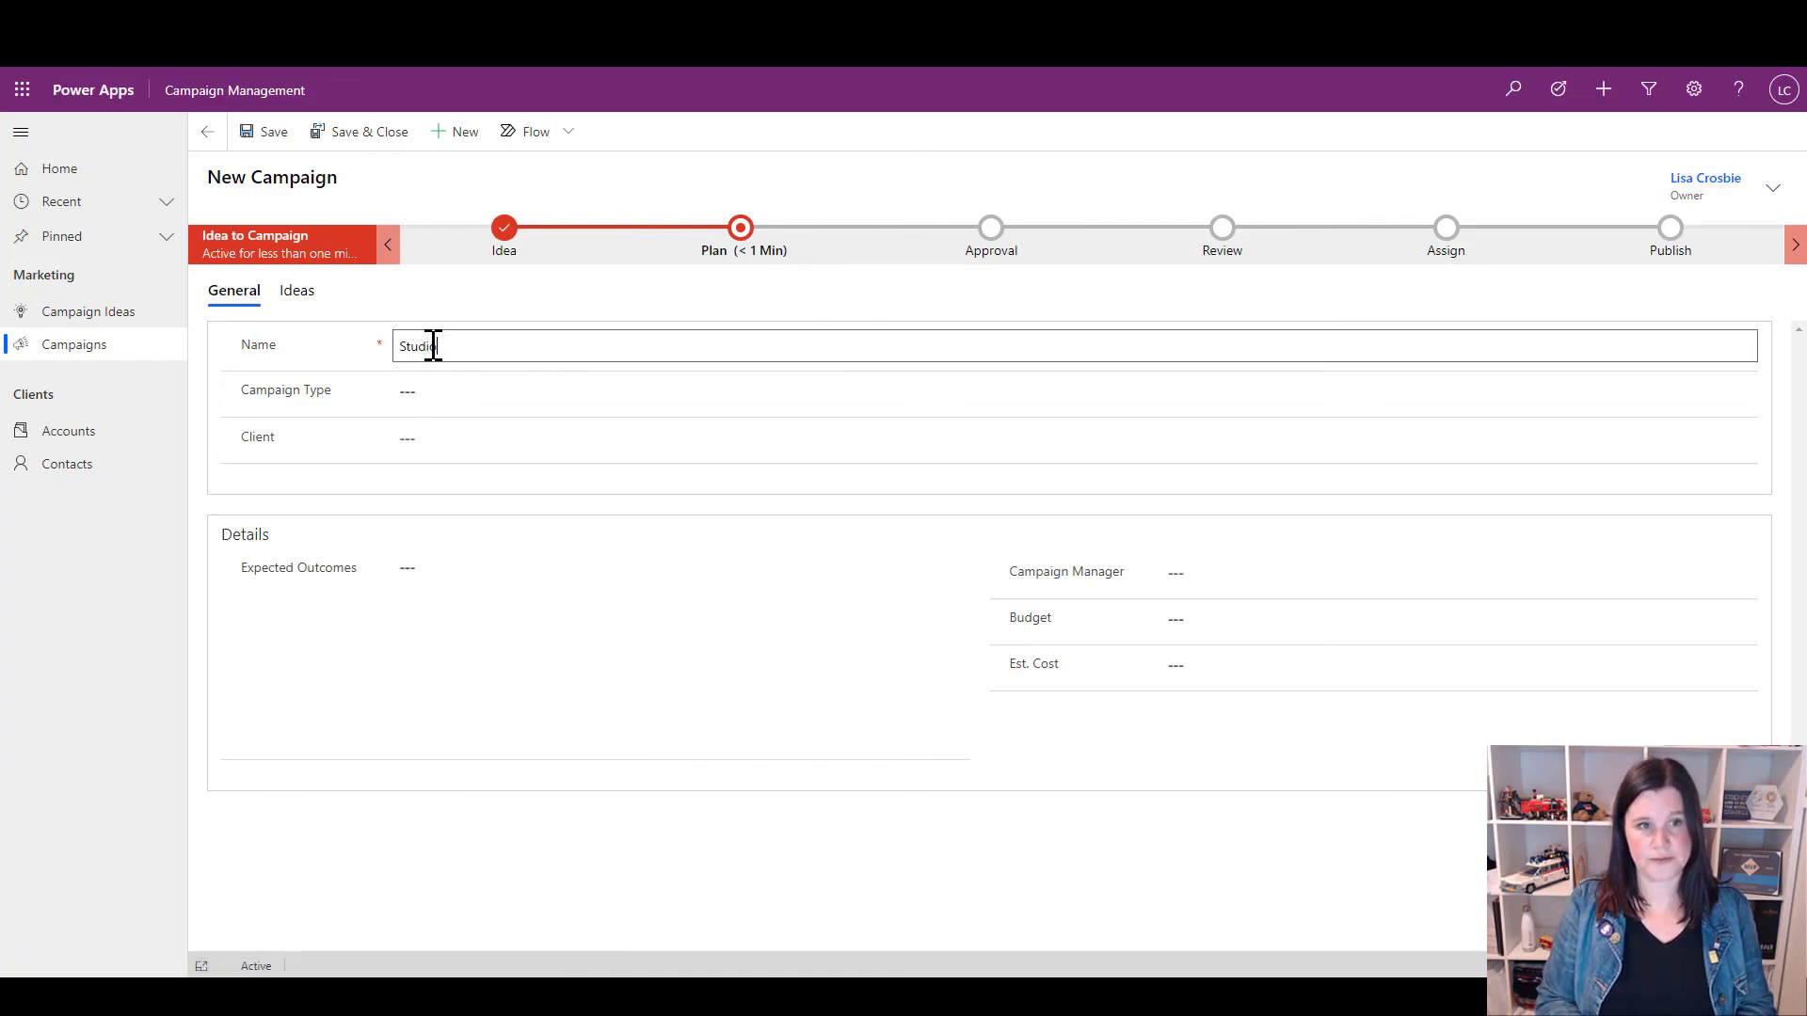
text( Video)
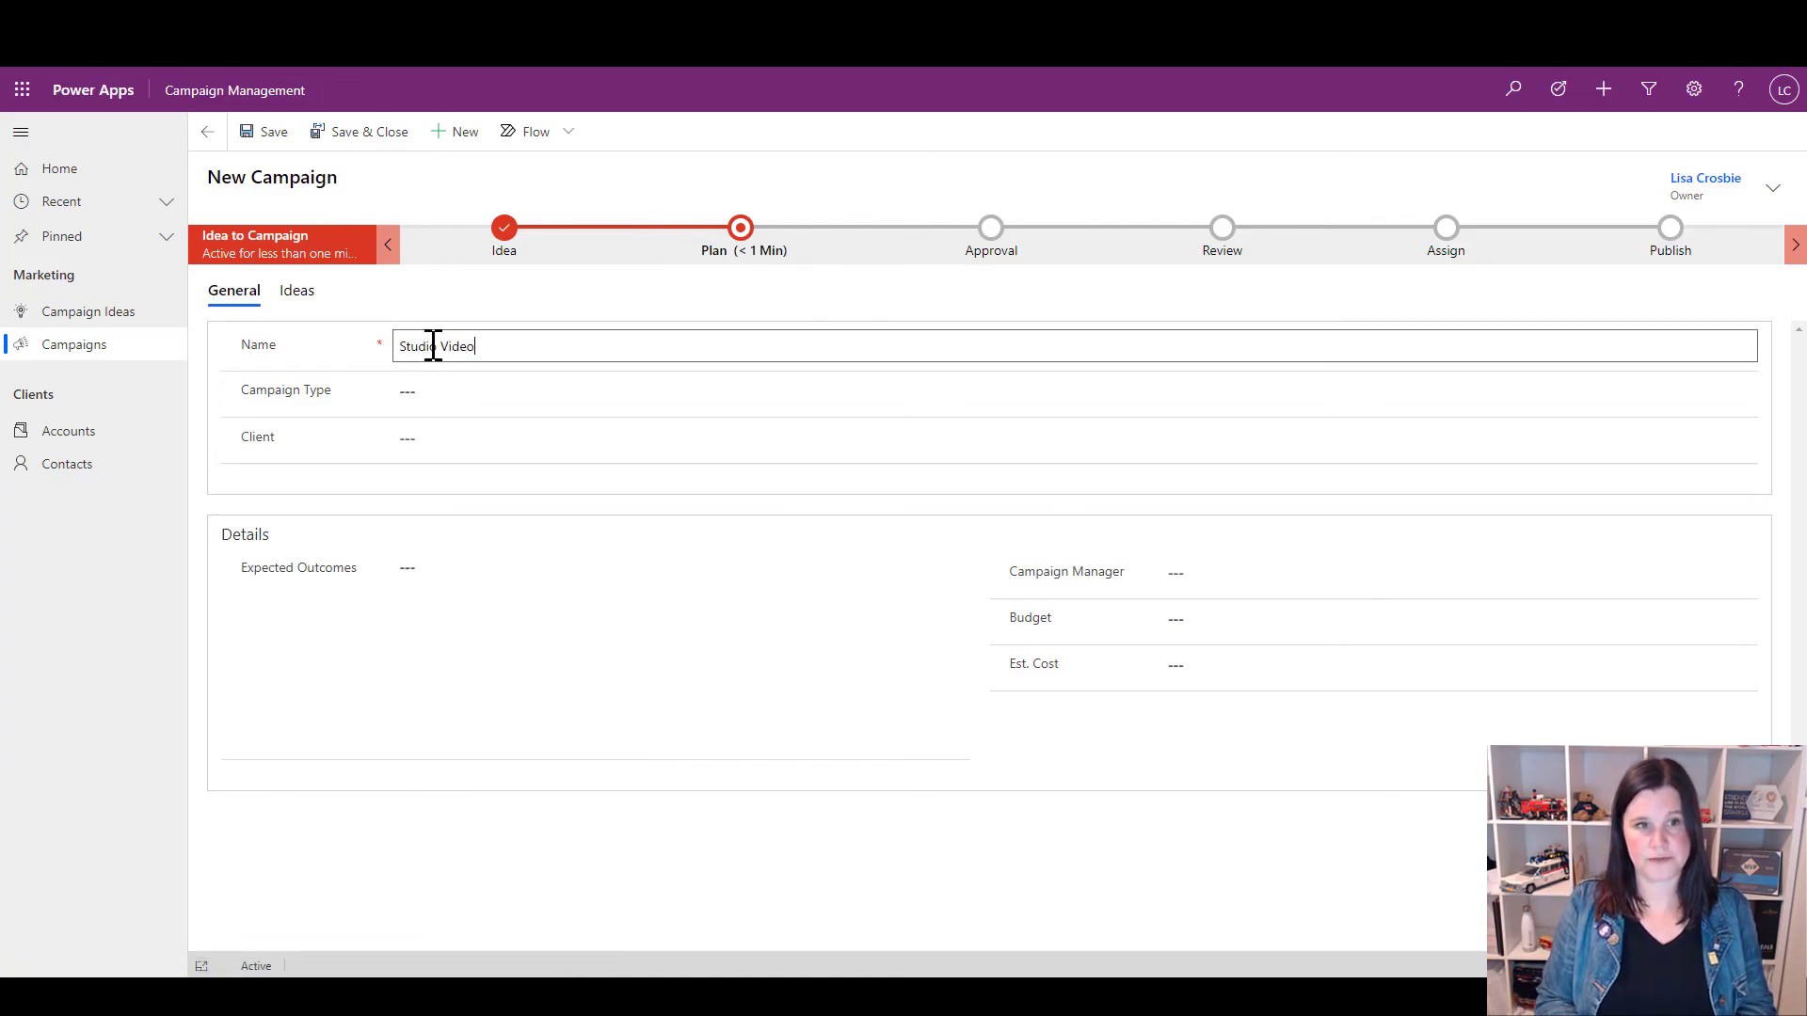
click(275, 132)
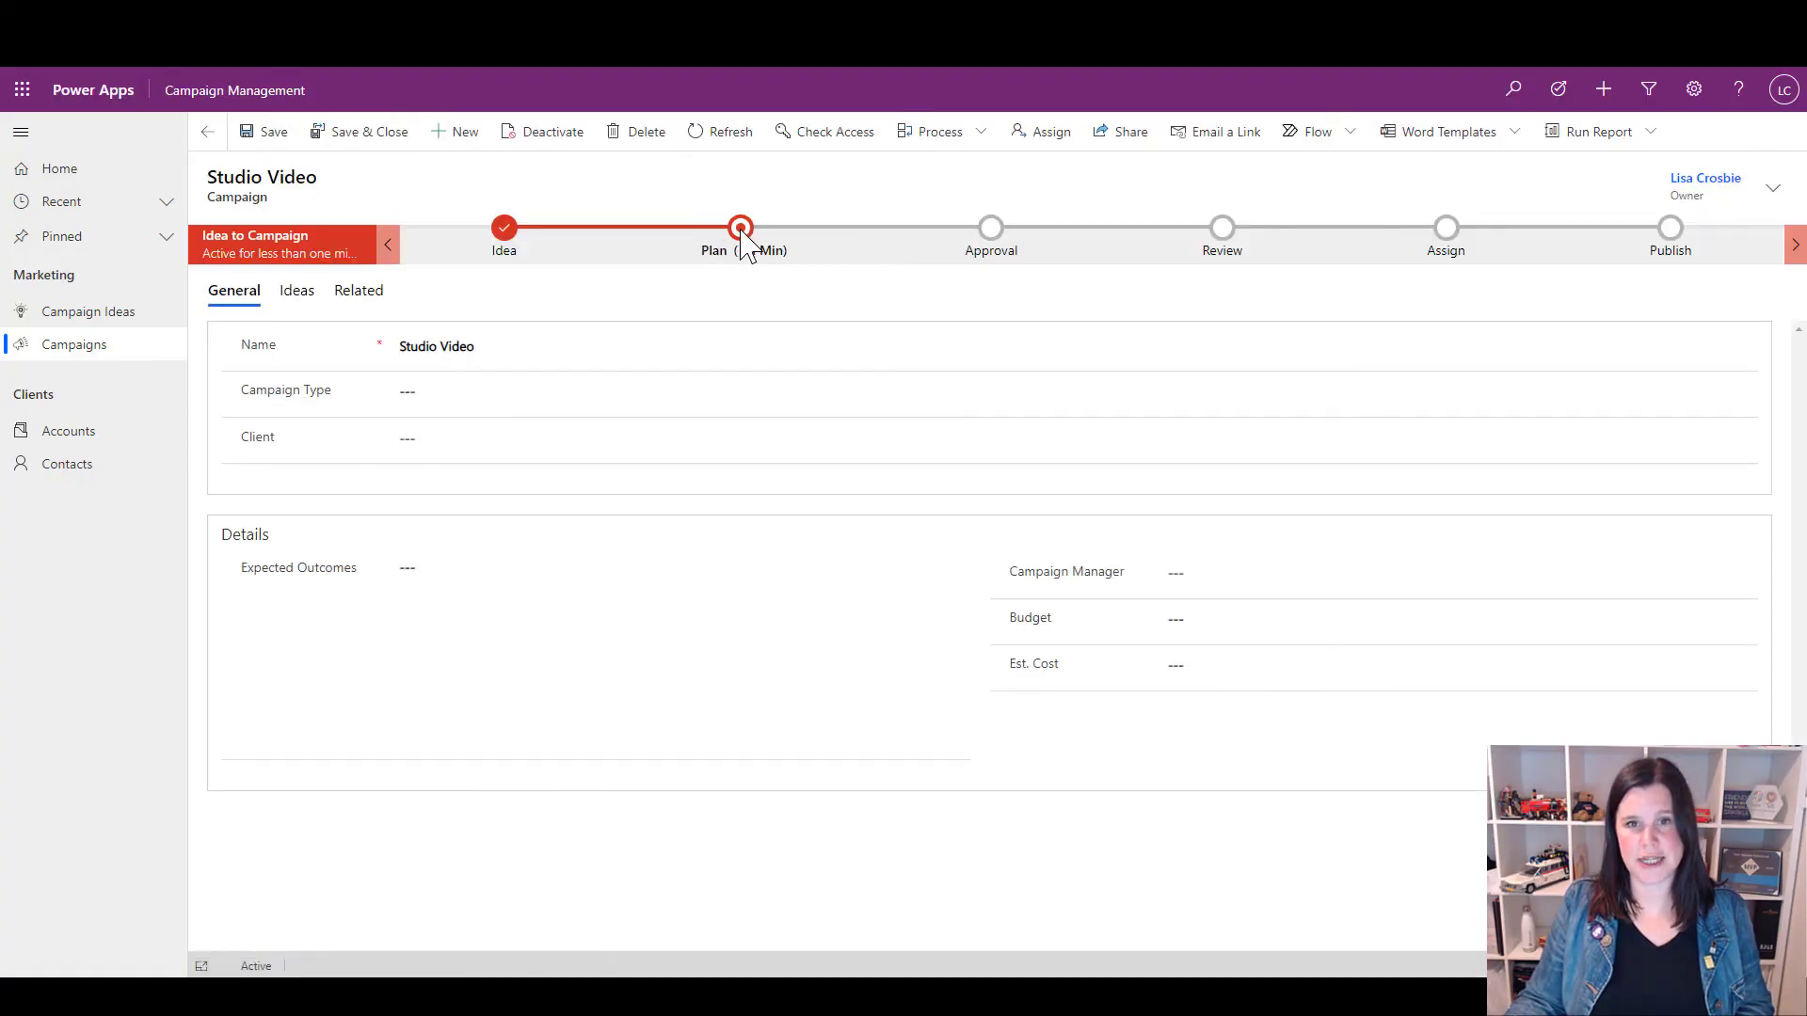
Enter a budget of 11000 for the campaign in its Plan stage
click(741, 231)
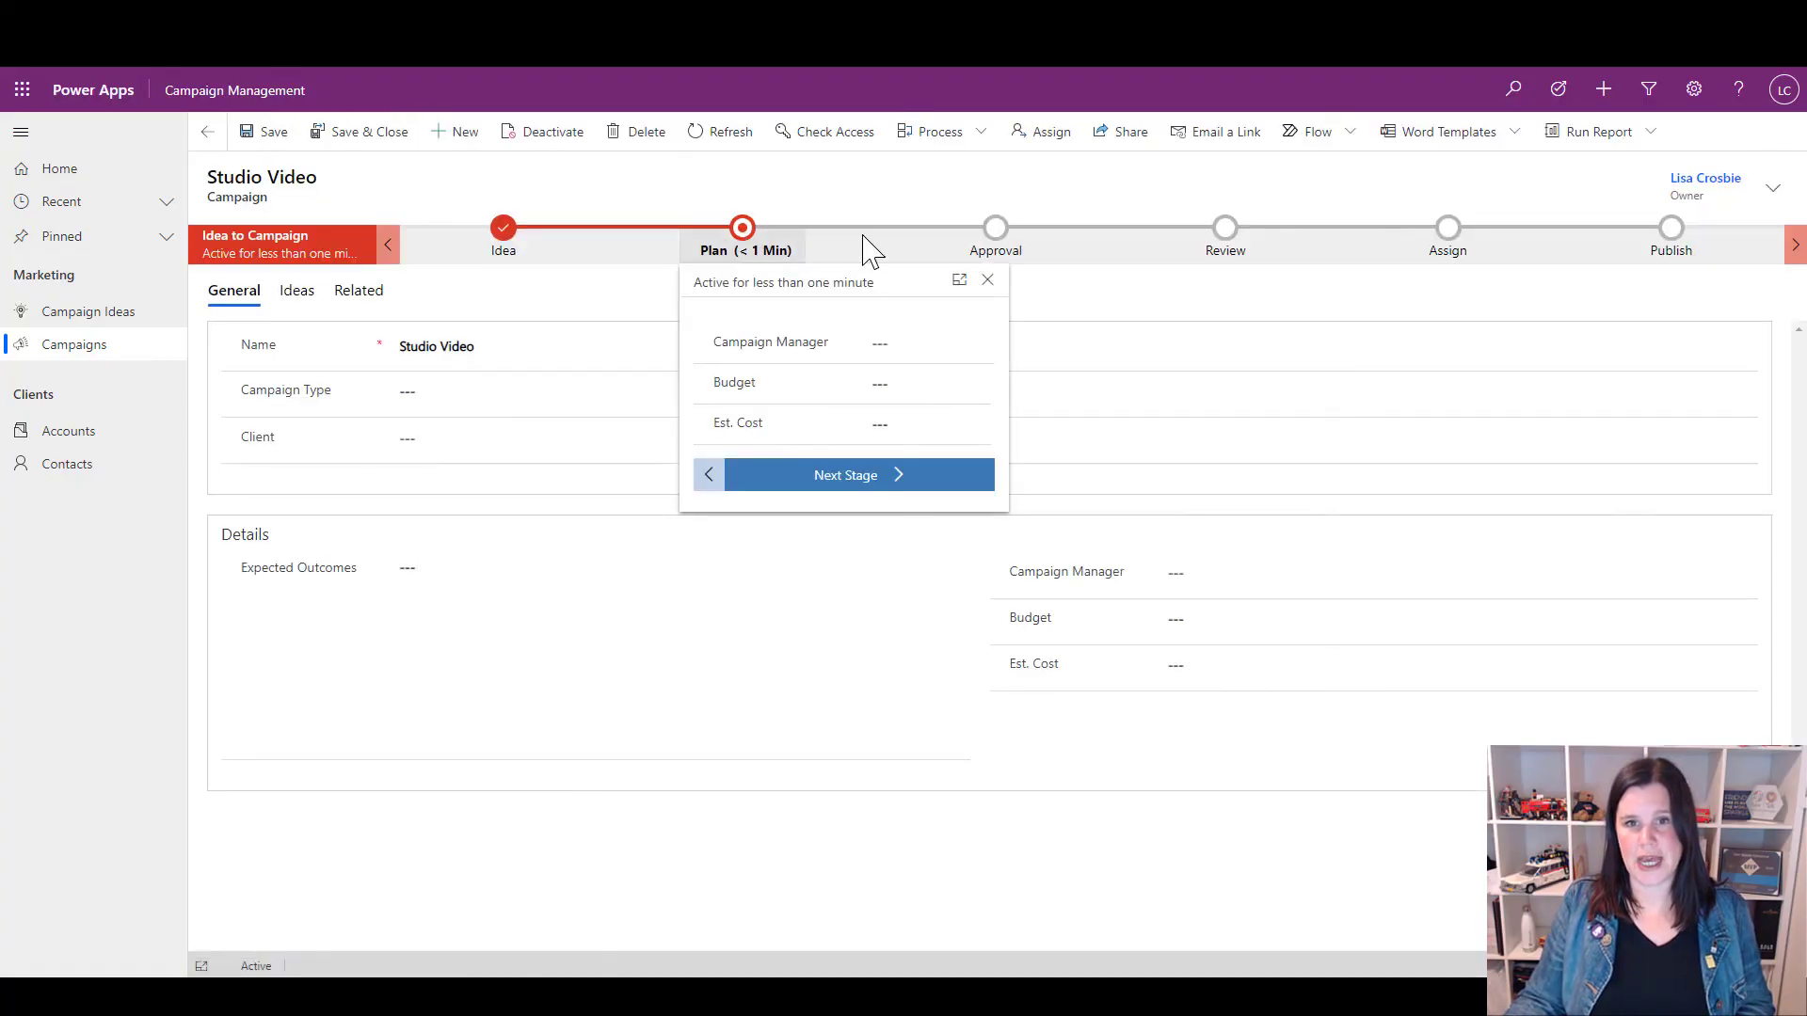
click(894, 386)
text(11000)
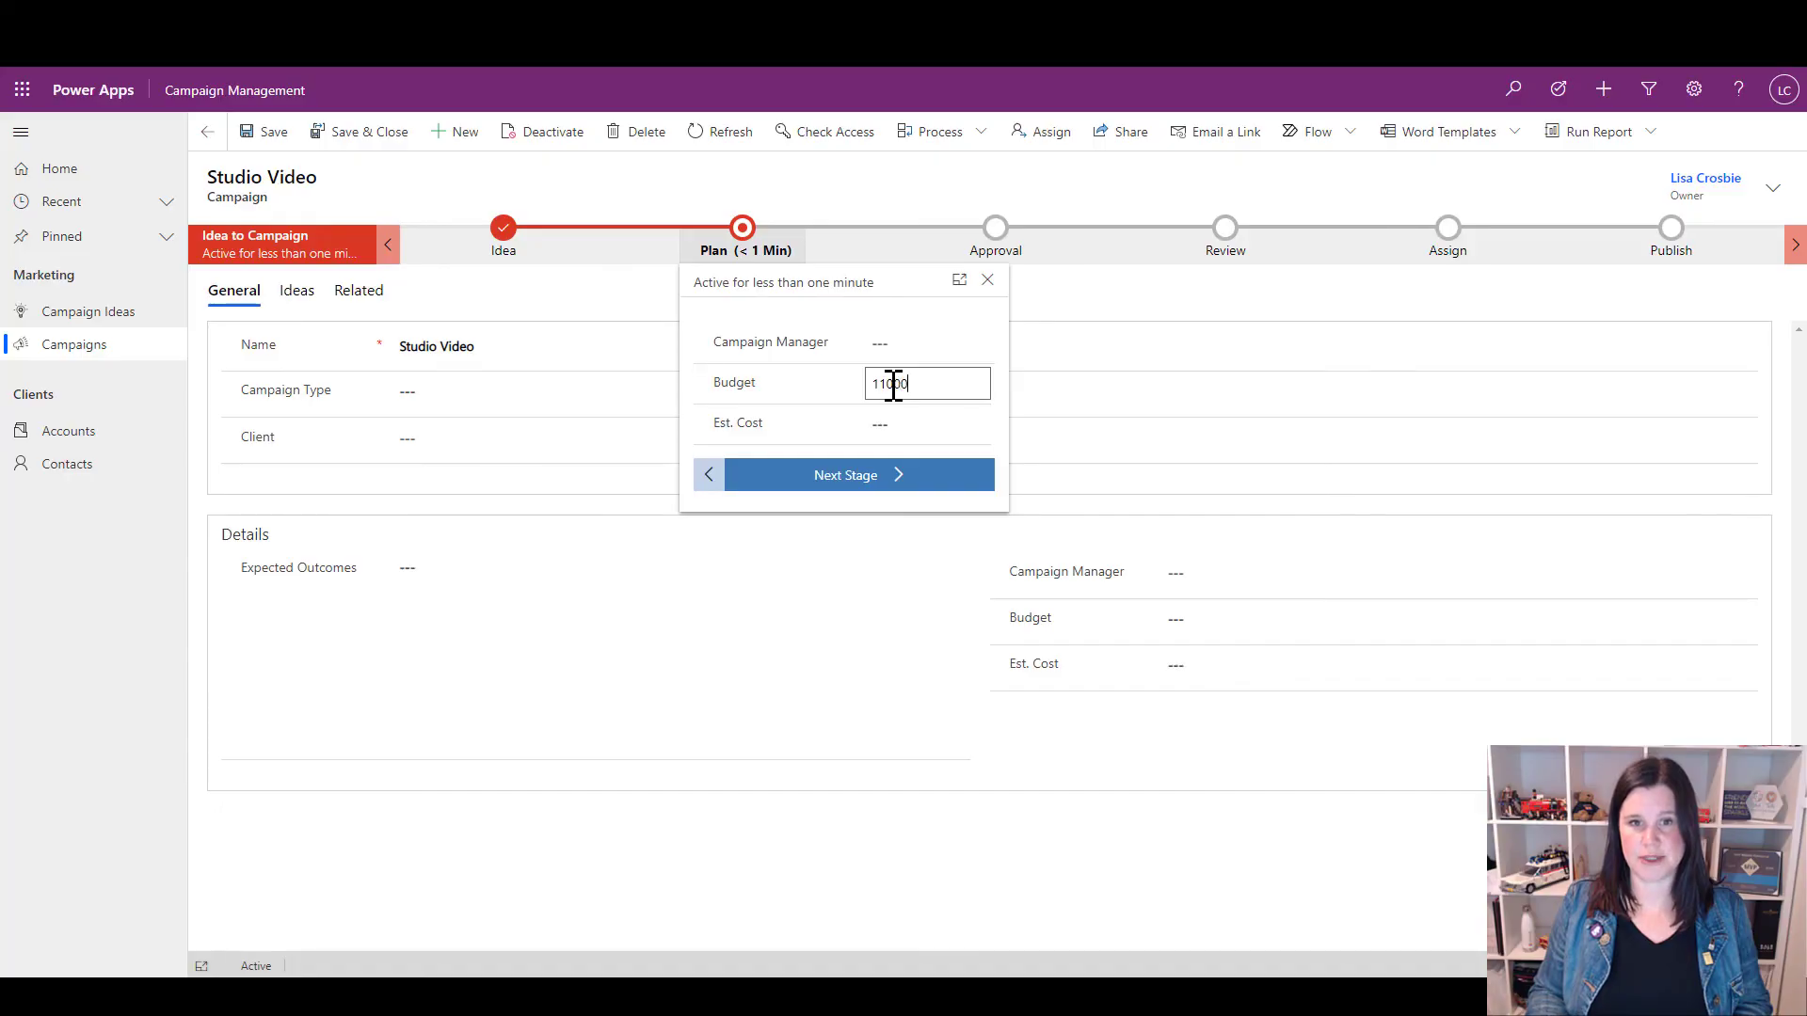
key(Tab)
Advance the campaign from the Plan stage to Review, and move it back to Plan
click(949, 480)
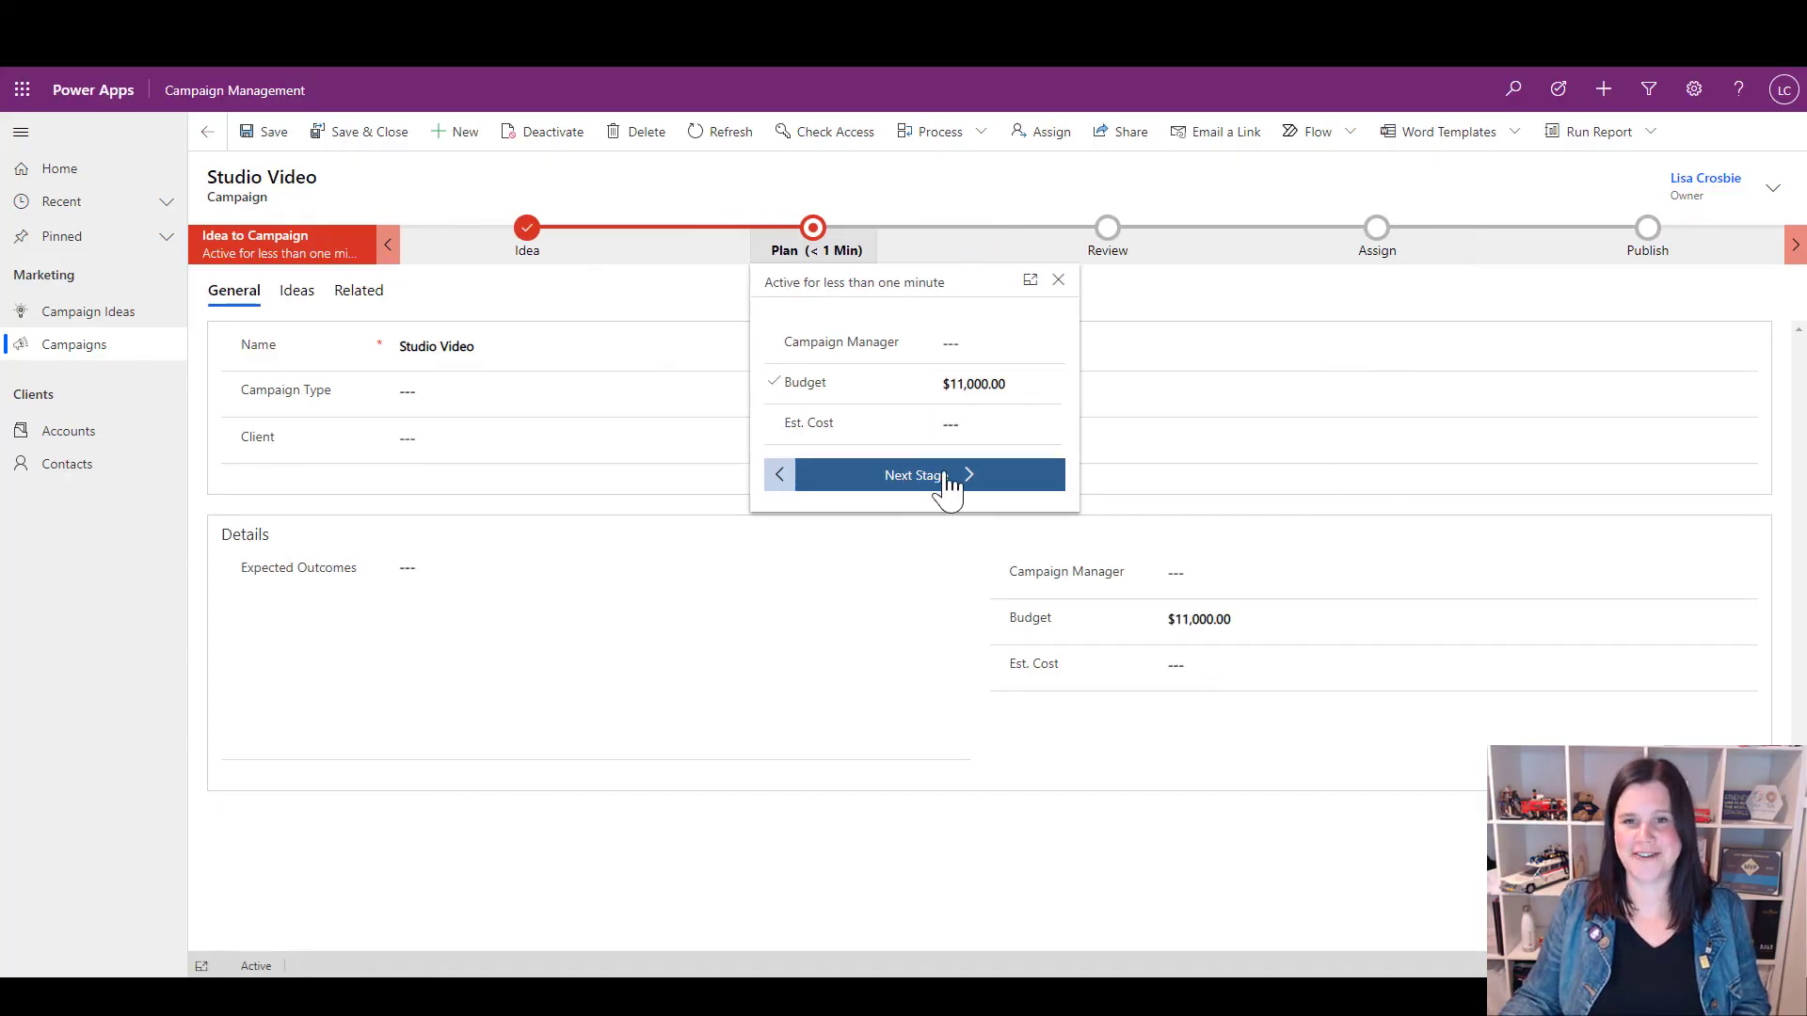
click(948, 480)
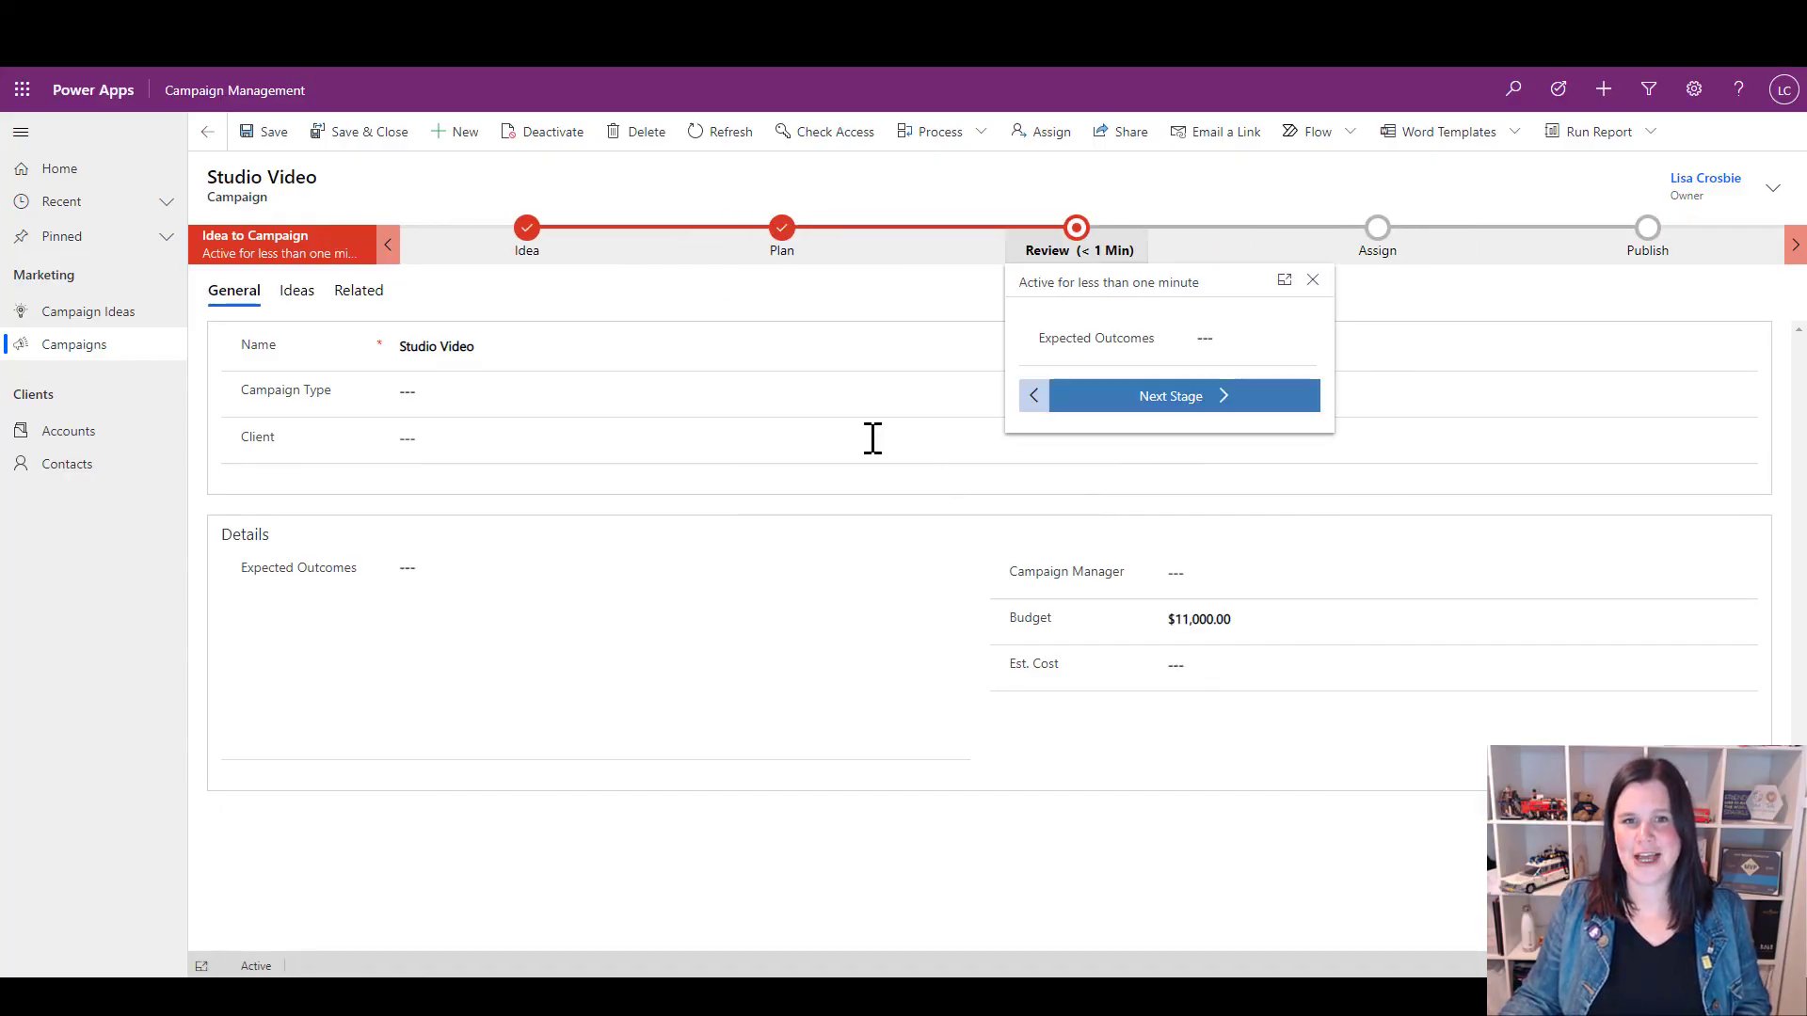
click(1034, 397)
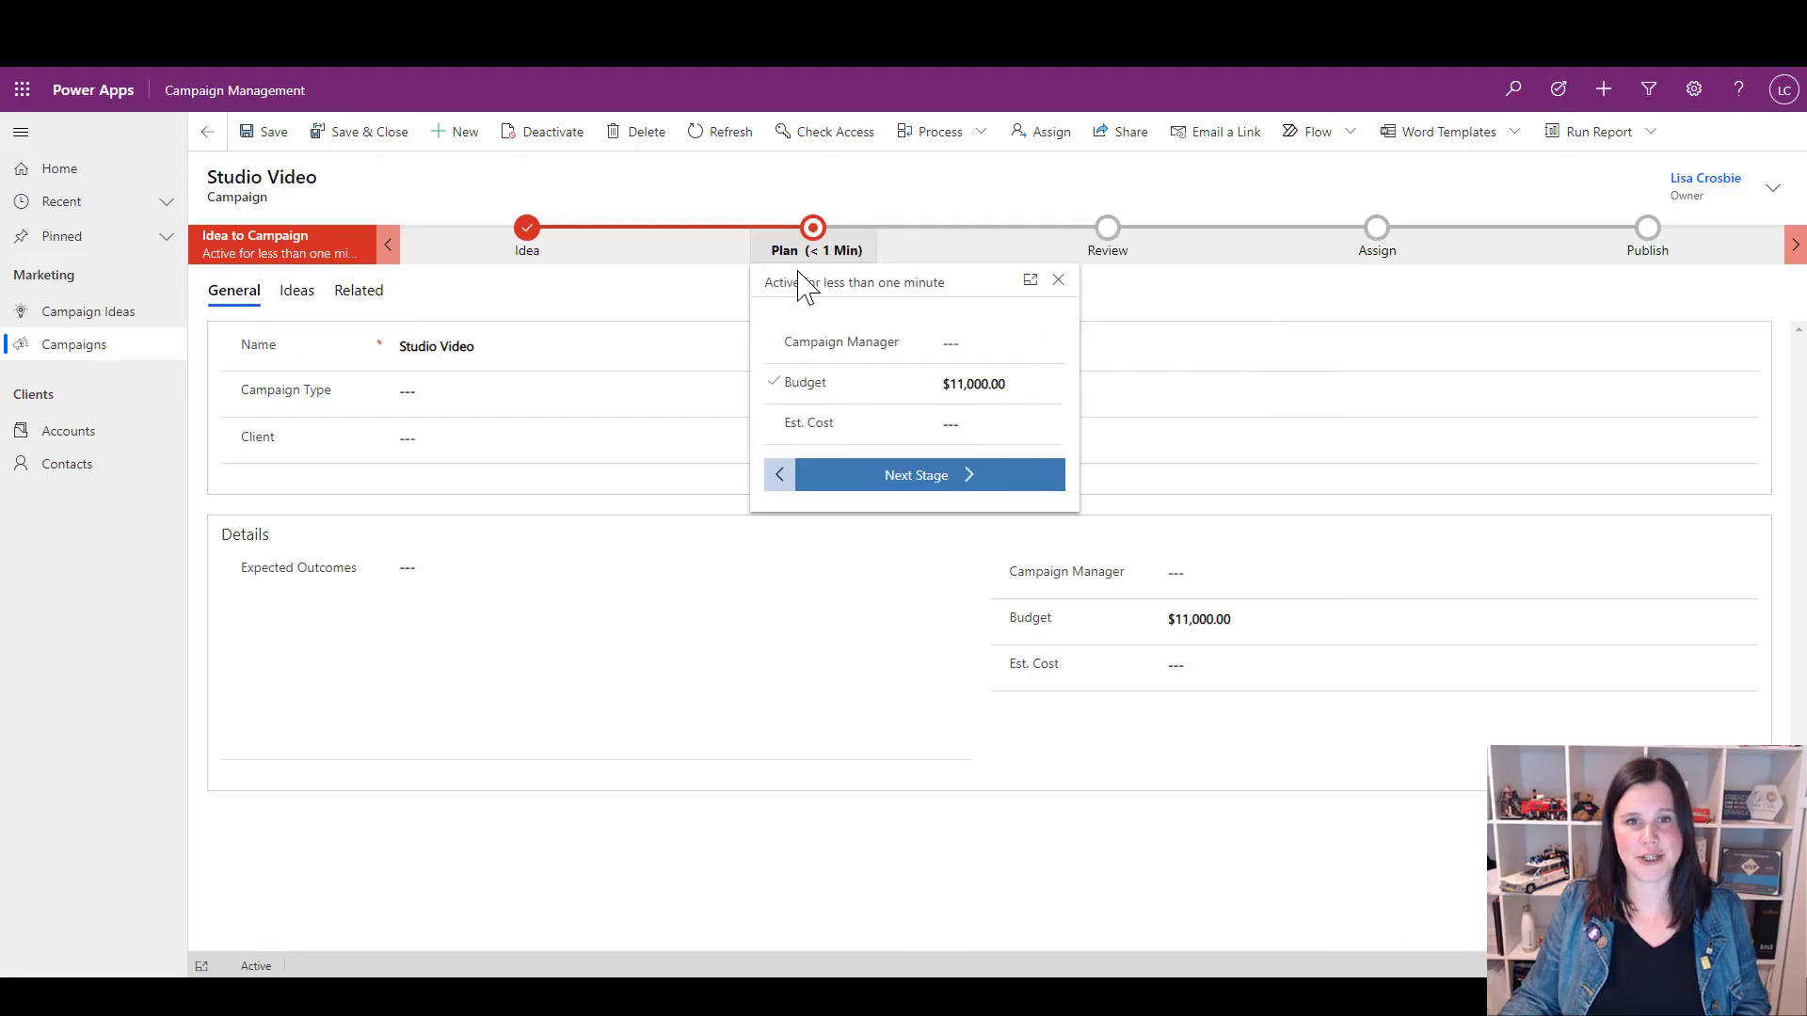
Enter an estimated cost of 20000 in the Plan stage and advance the campaign to the Approval stage
click(968, 425)
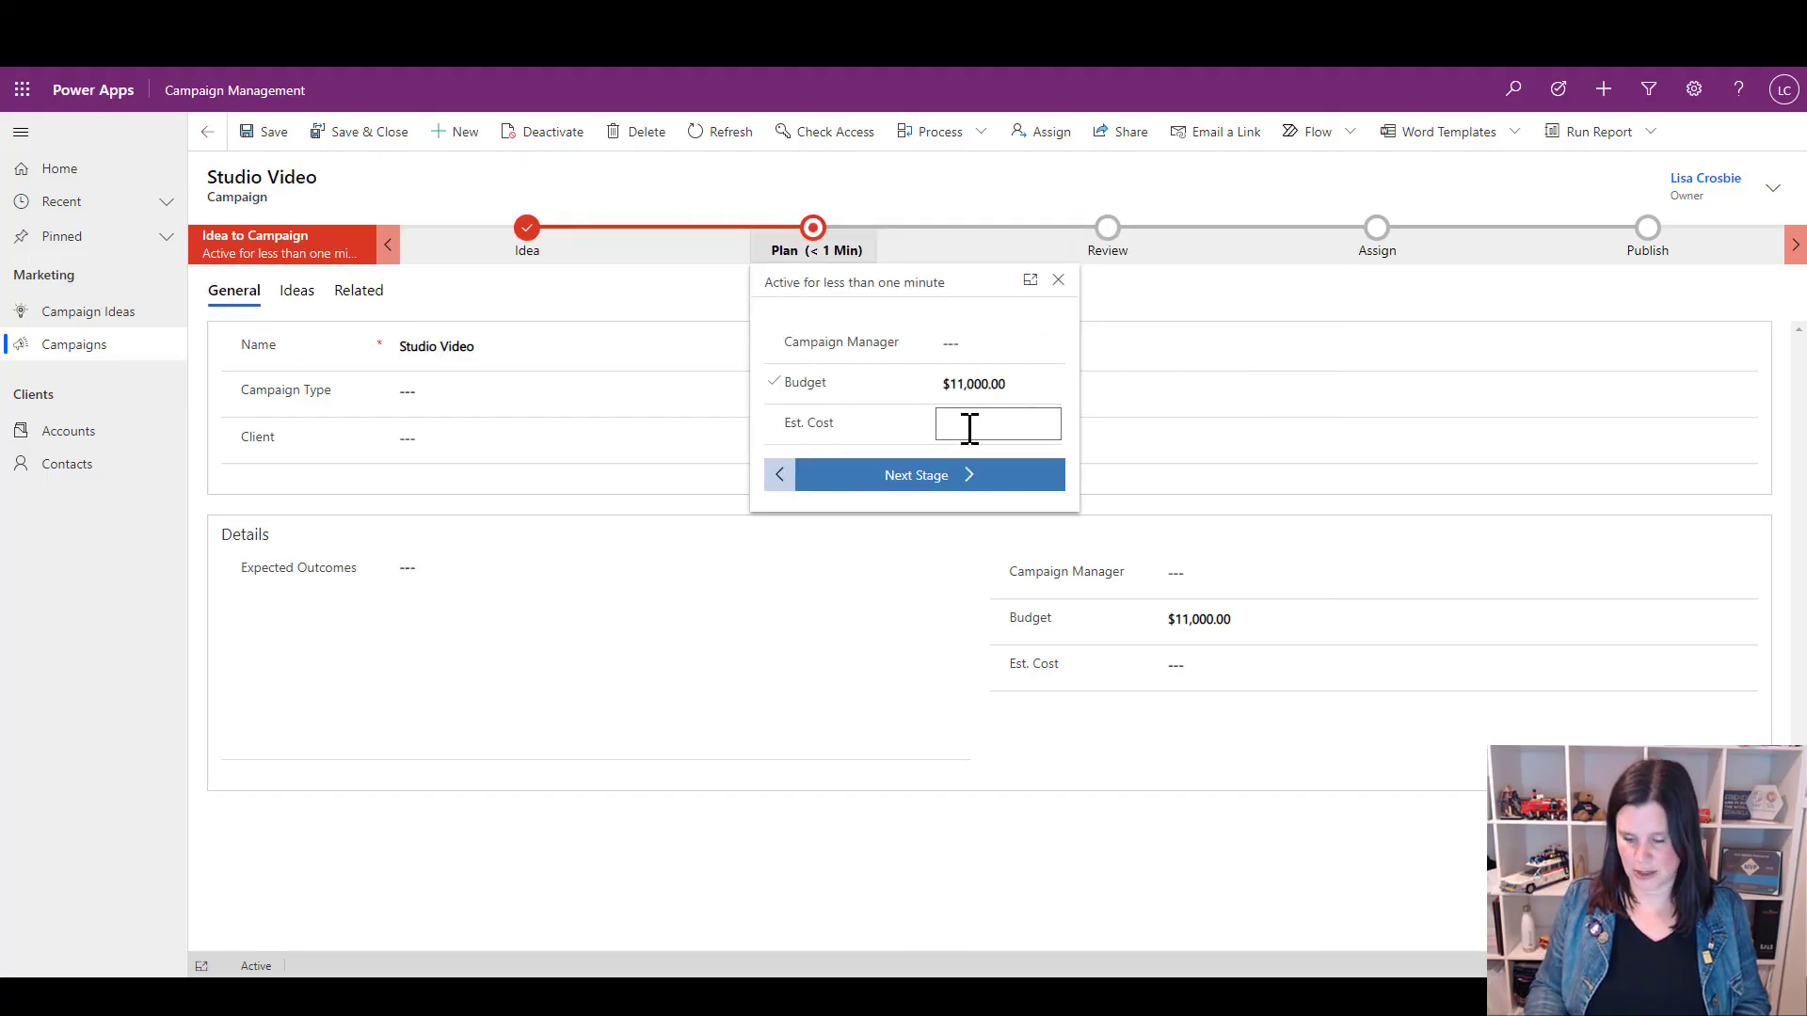
text(20,000)
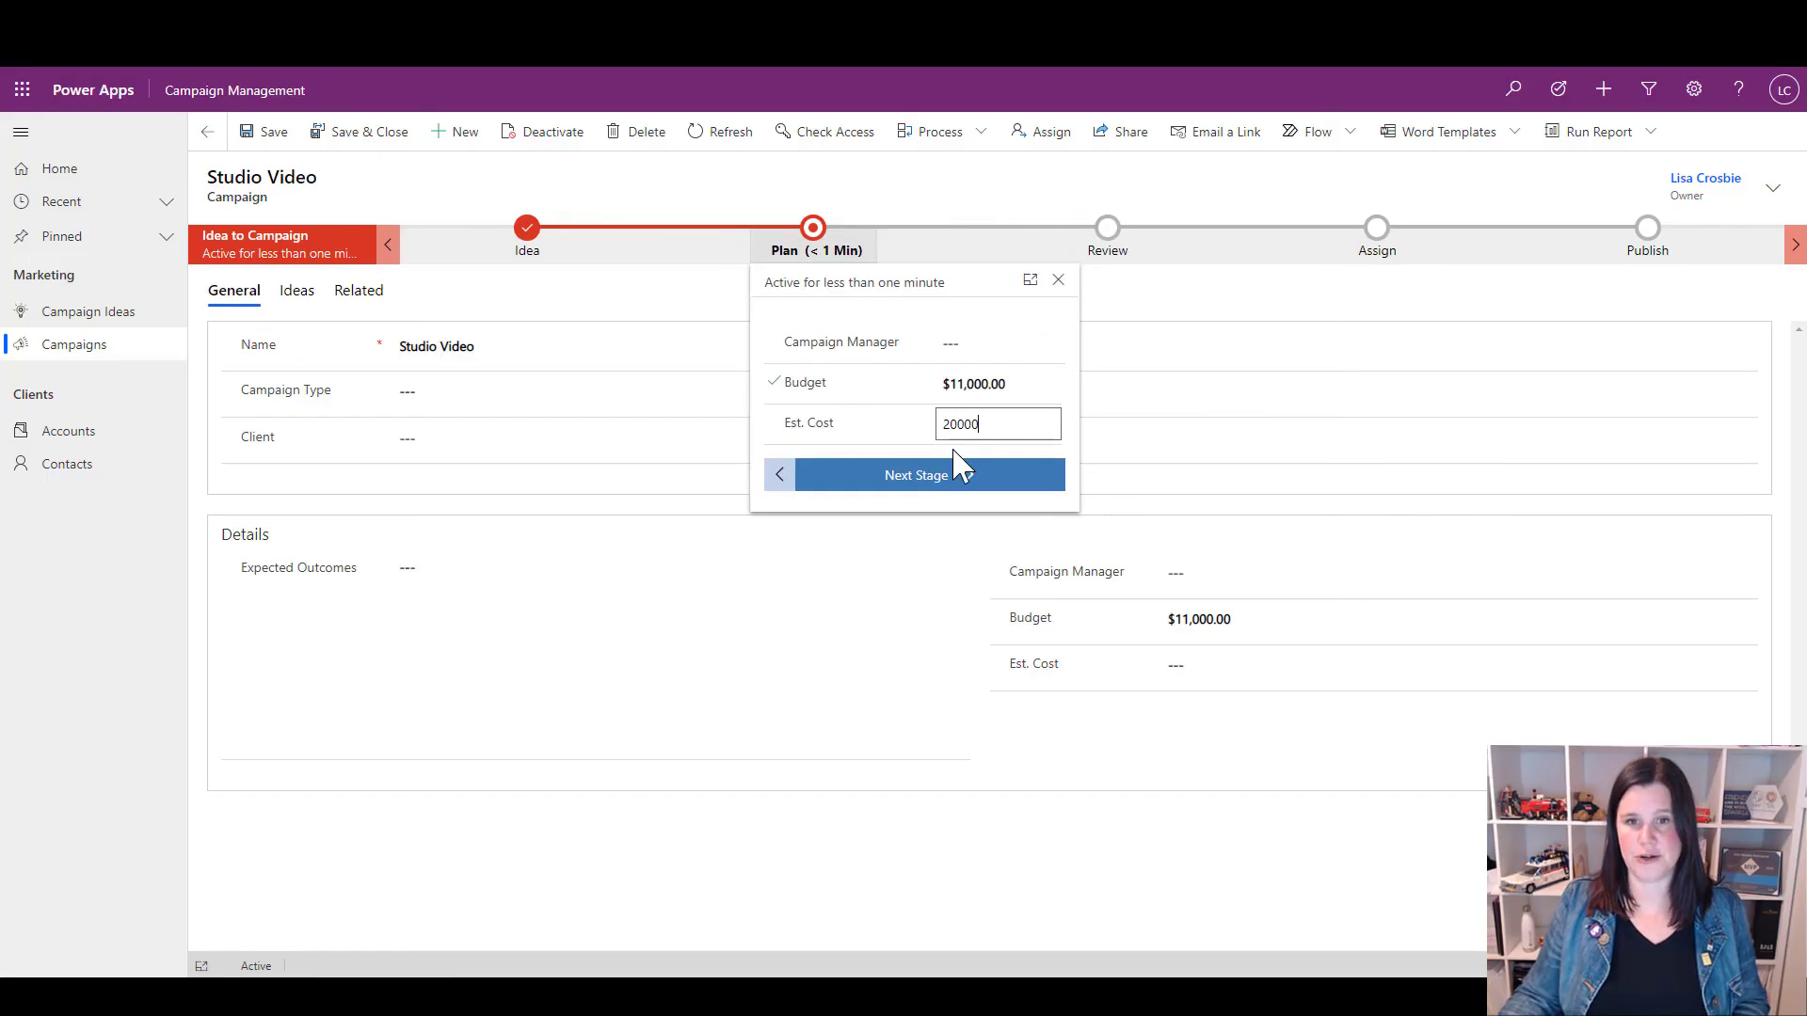
click(960, 473)
click(967, 466)
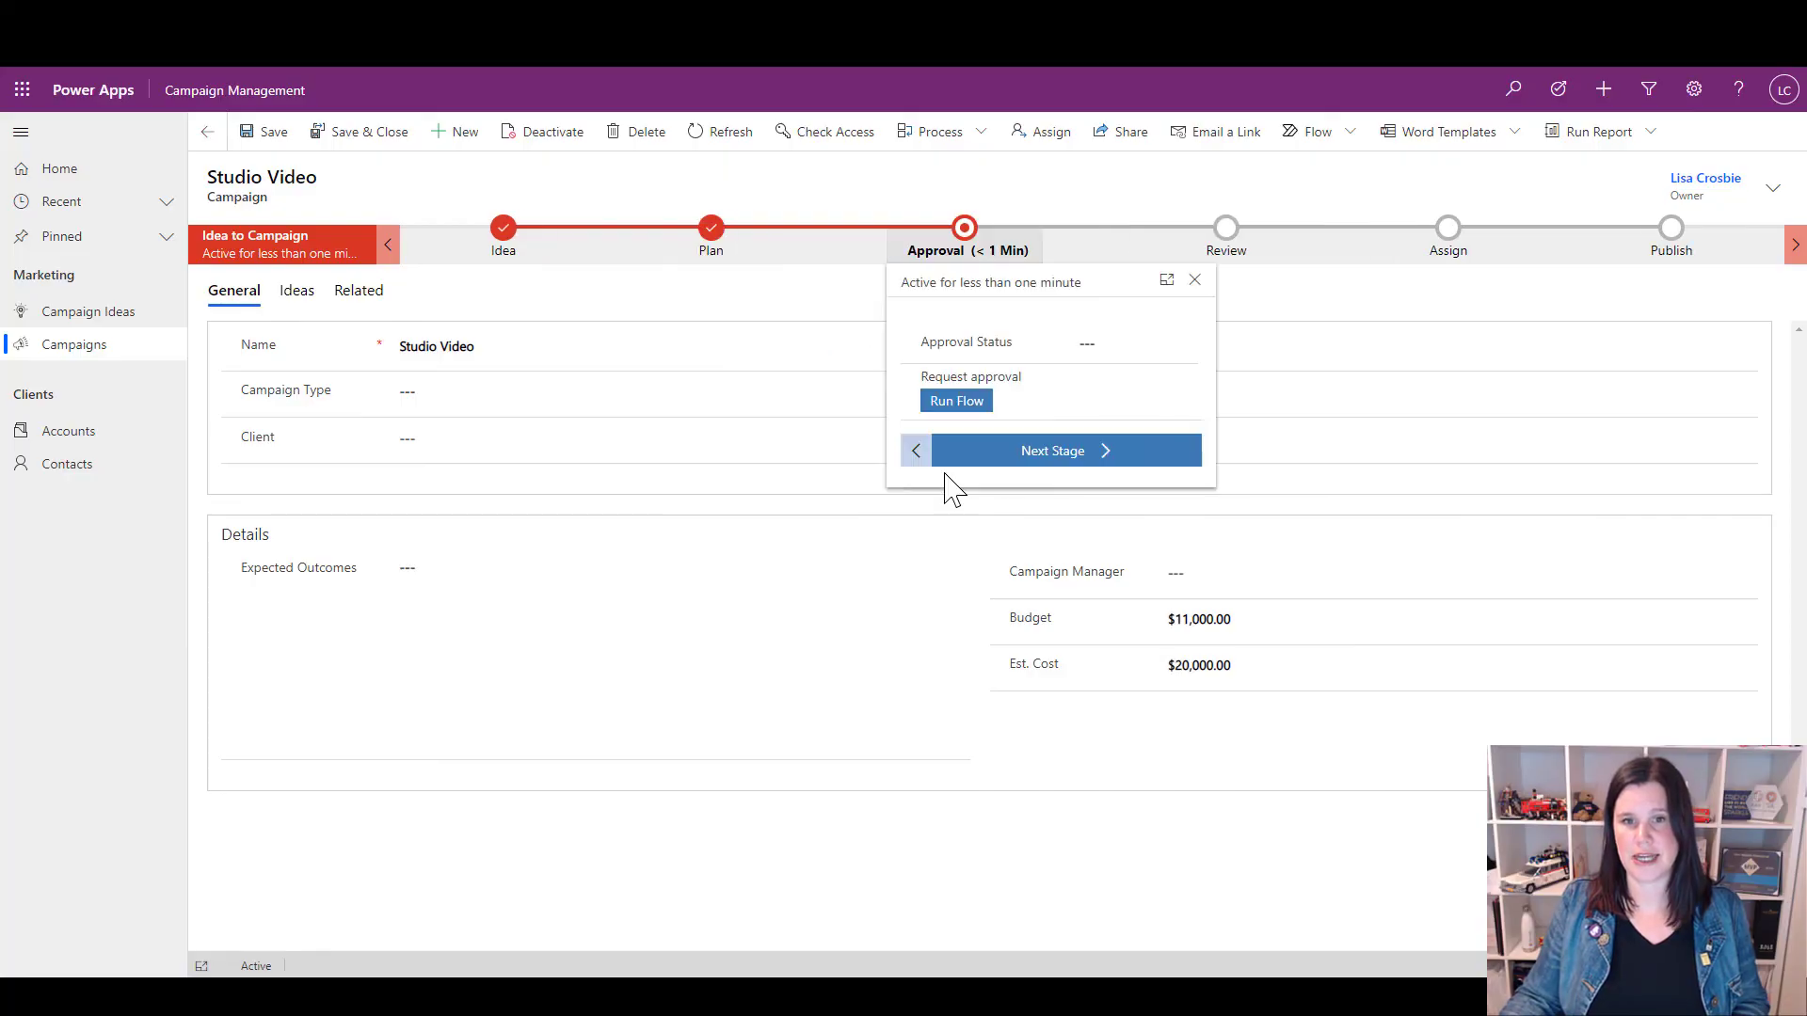
Run the Campaign approval request flow from the Approval stage and advance the campaign to Review
click(948, 405)
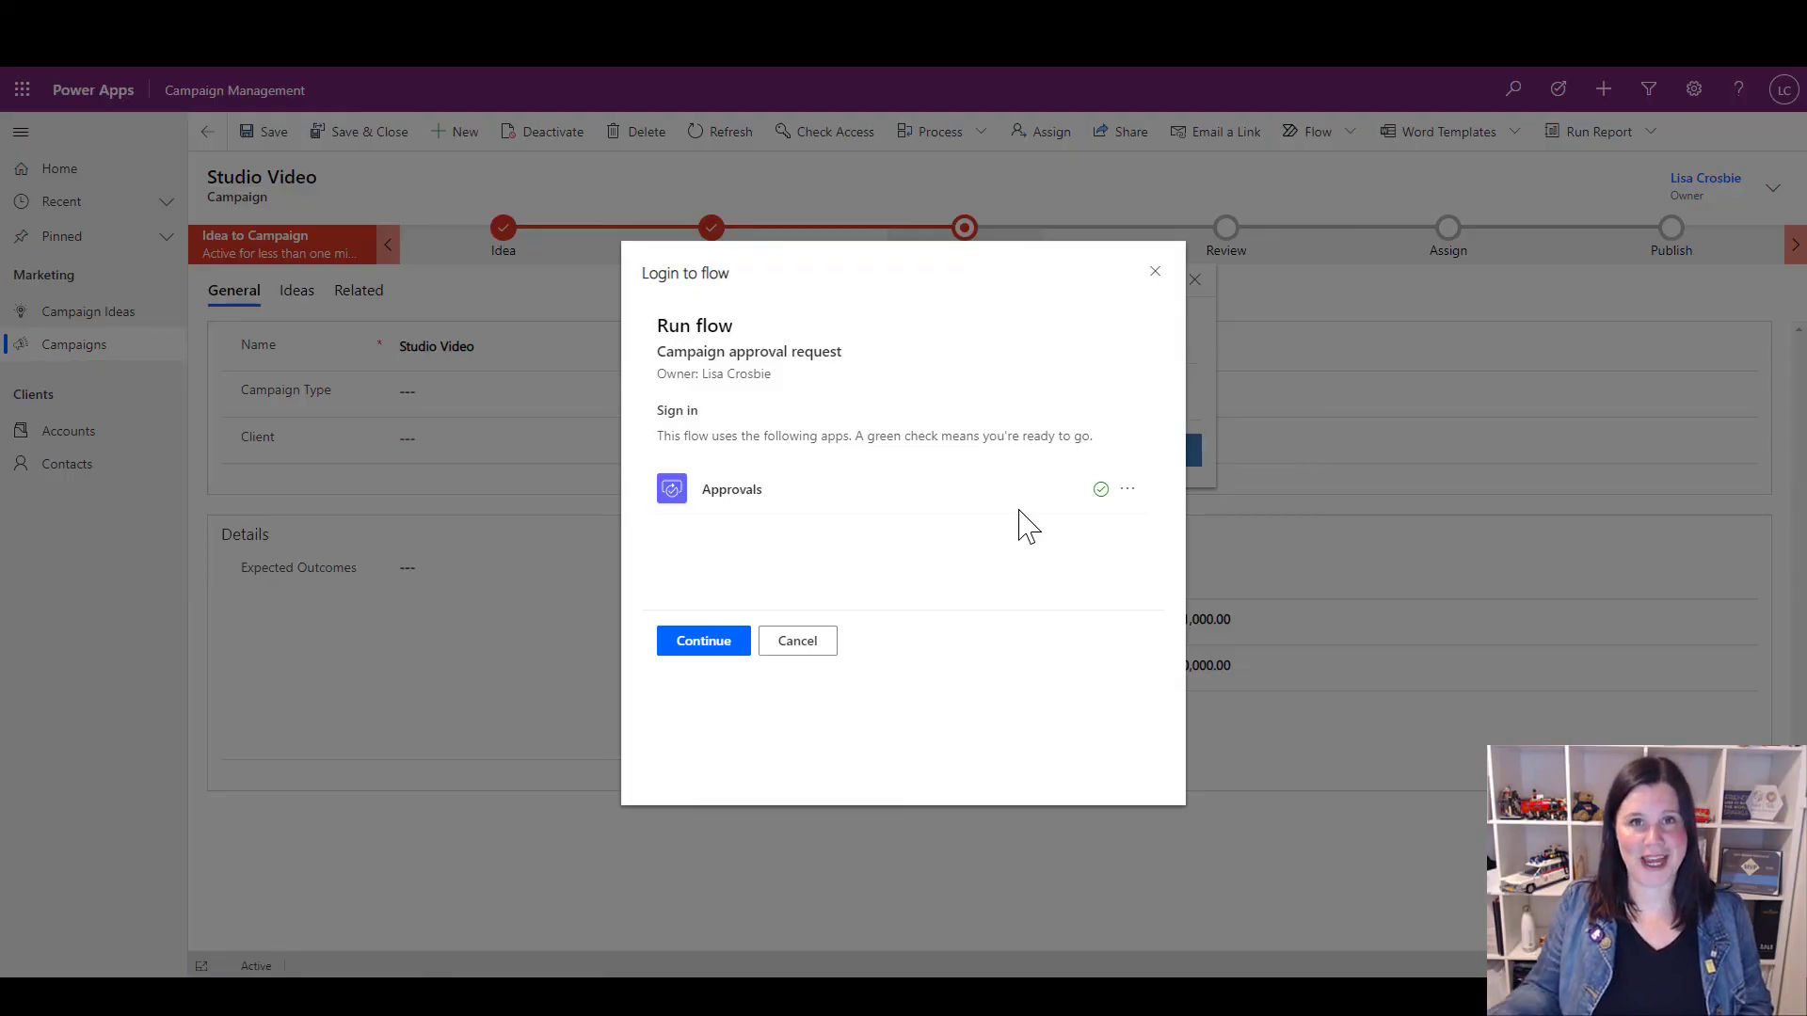
click(691, 654)
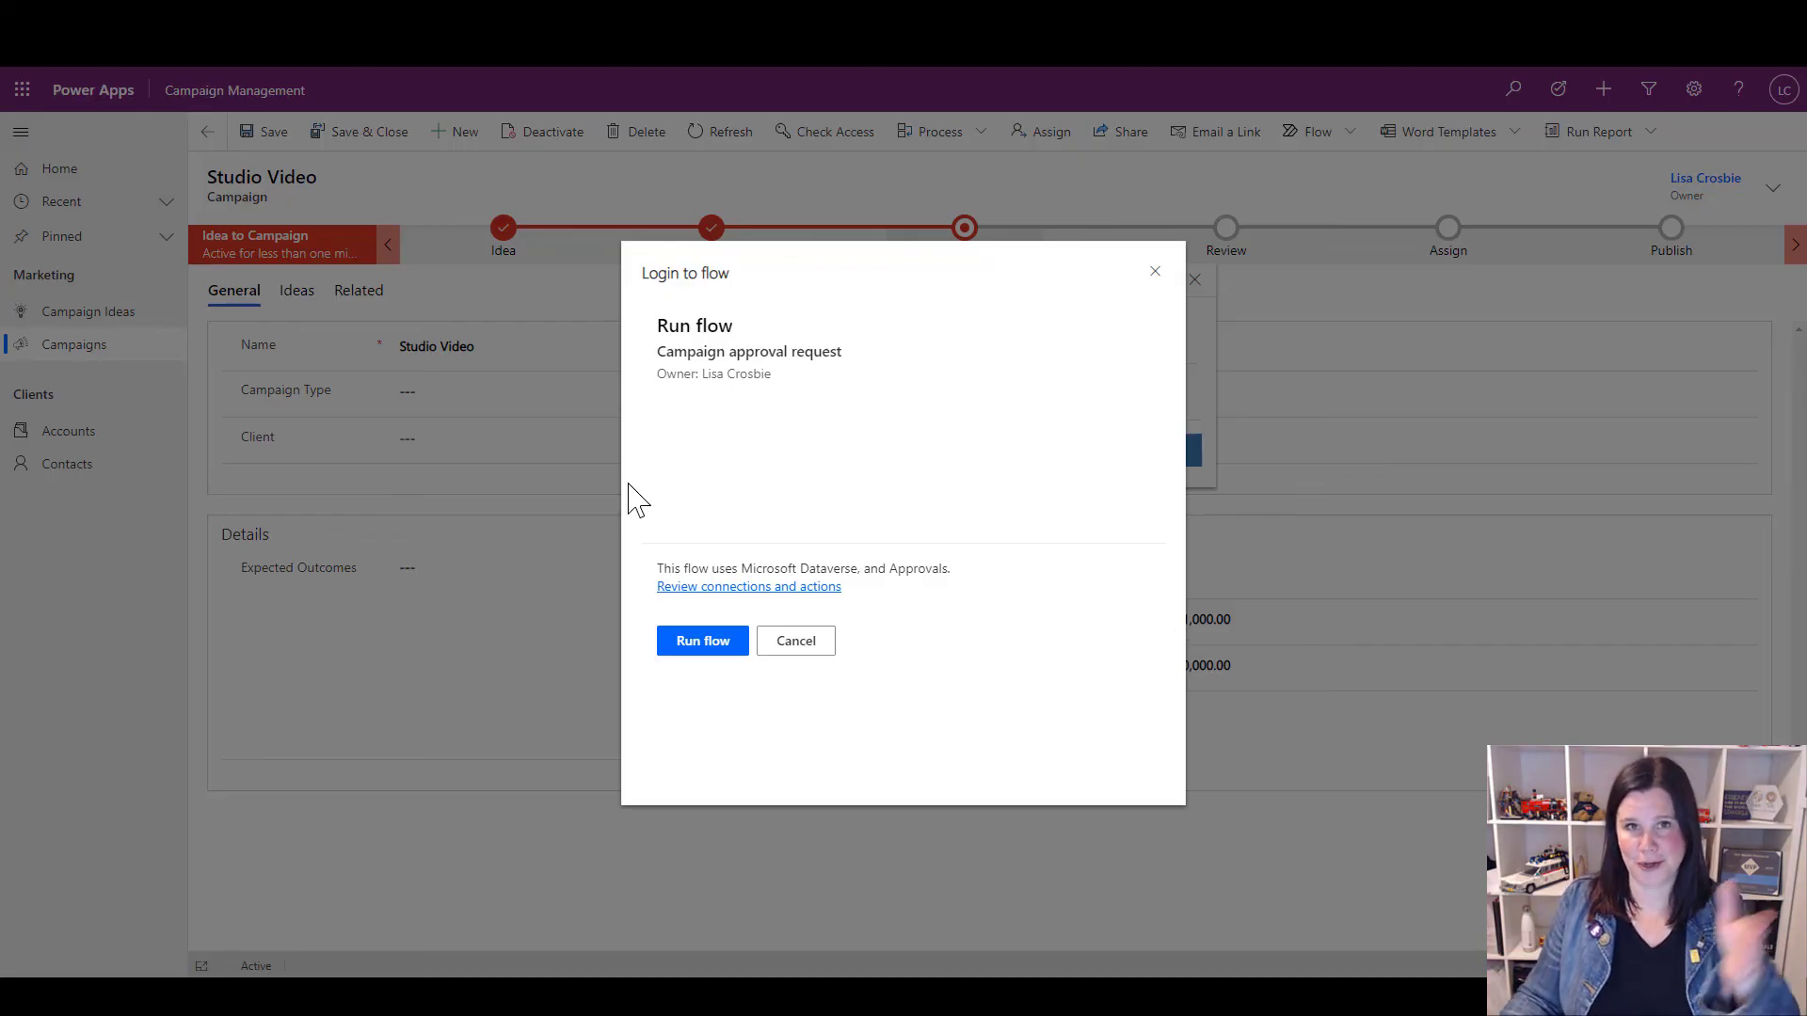
click(703, 644)
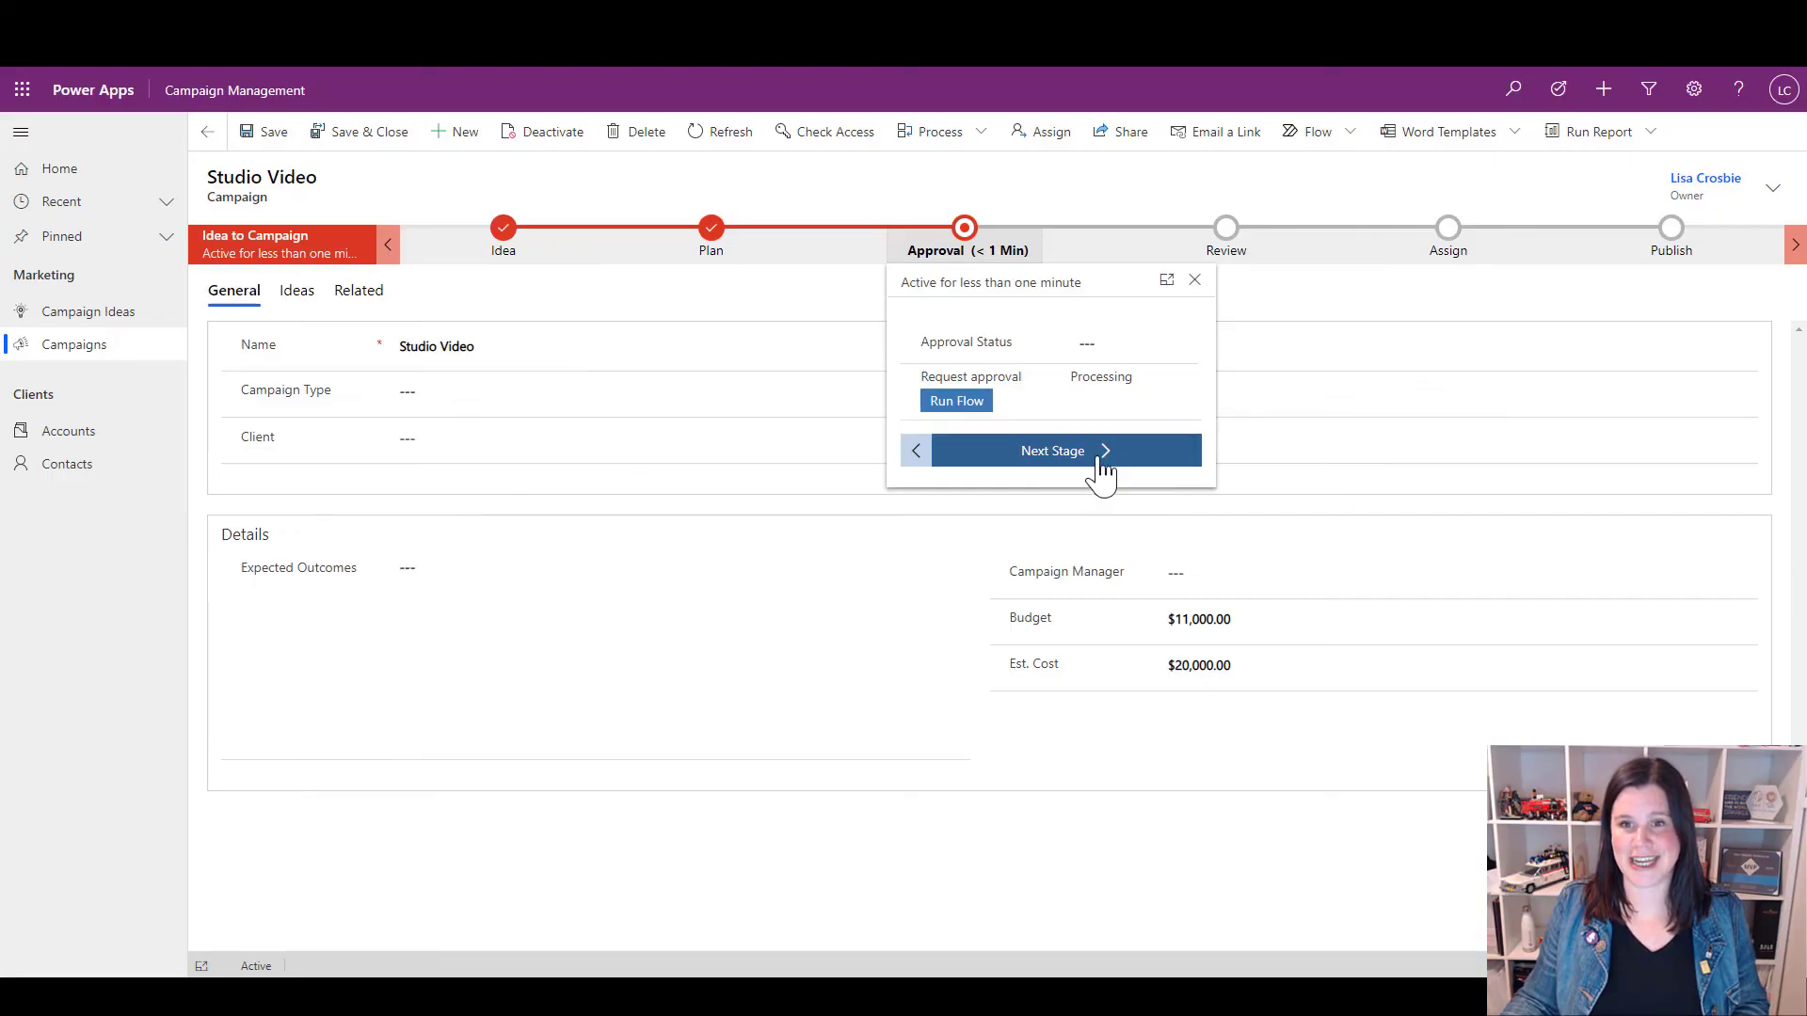
click(1103, 470)
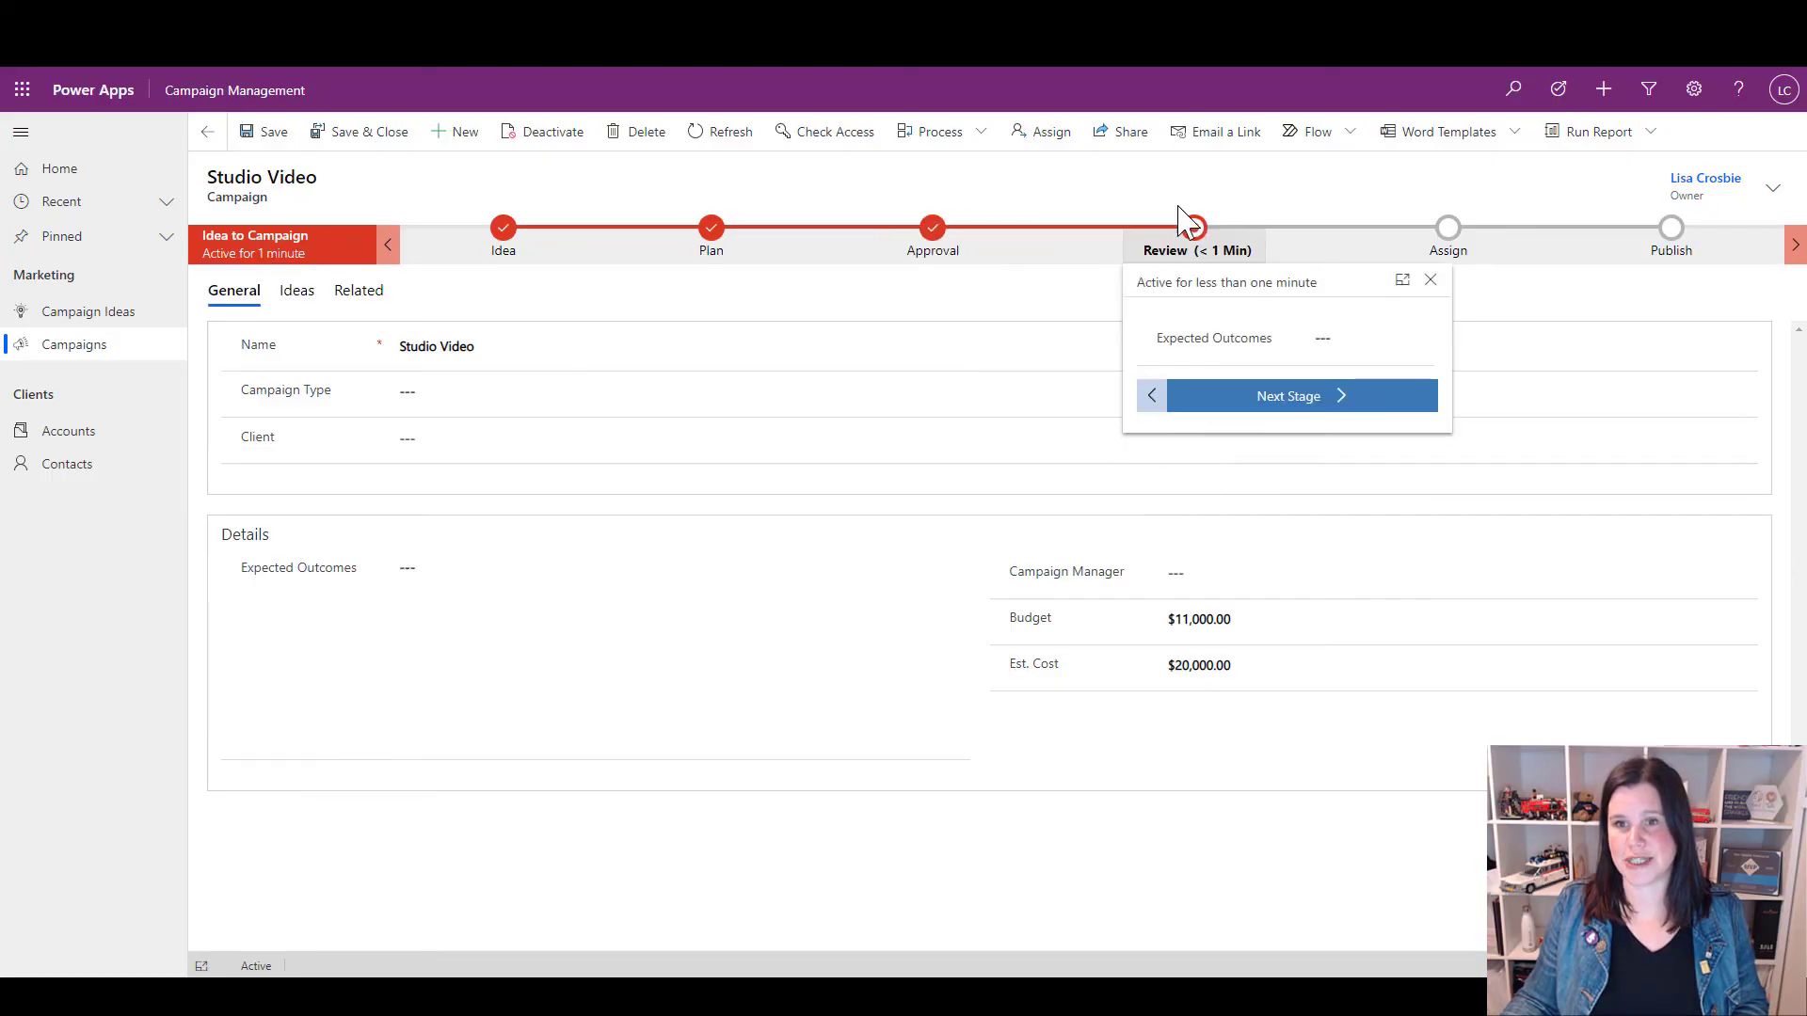